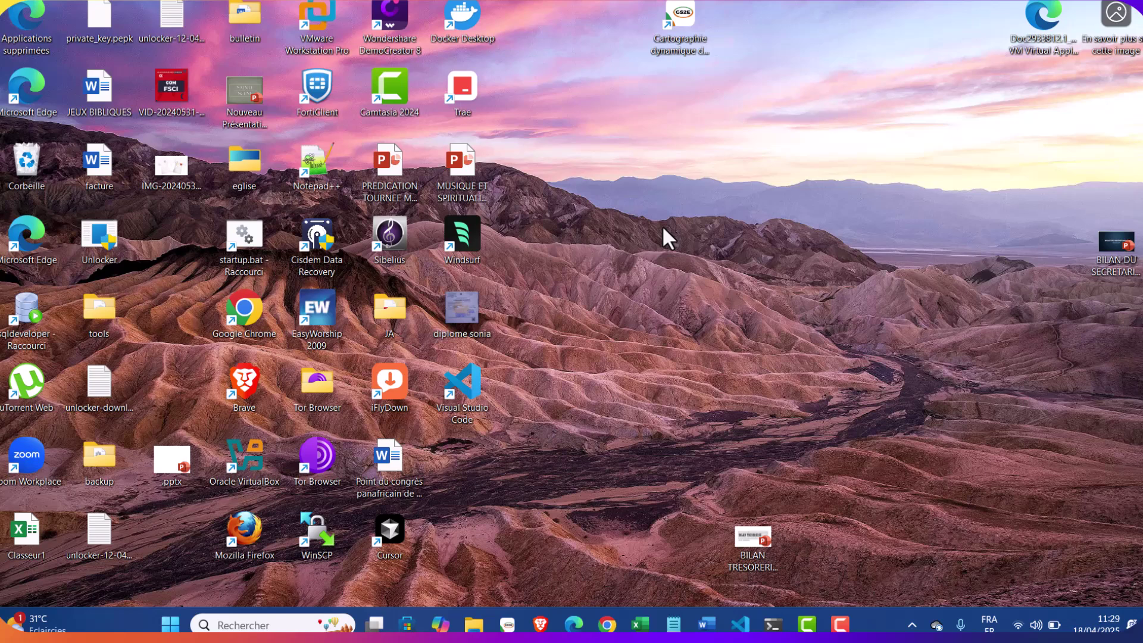
# Start SQL*Plus as SYSDBA, list the PDBs and switch the session to FREEPDB1
pyautogui.press('super+r')
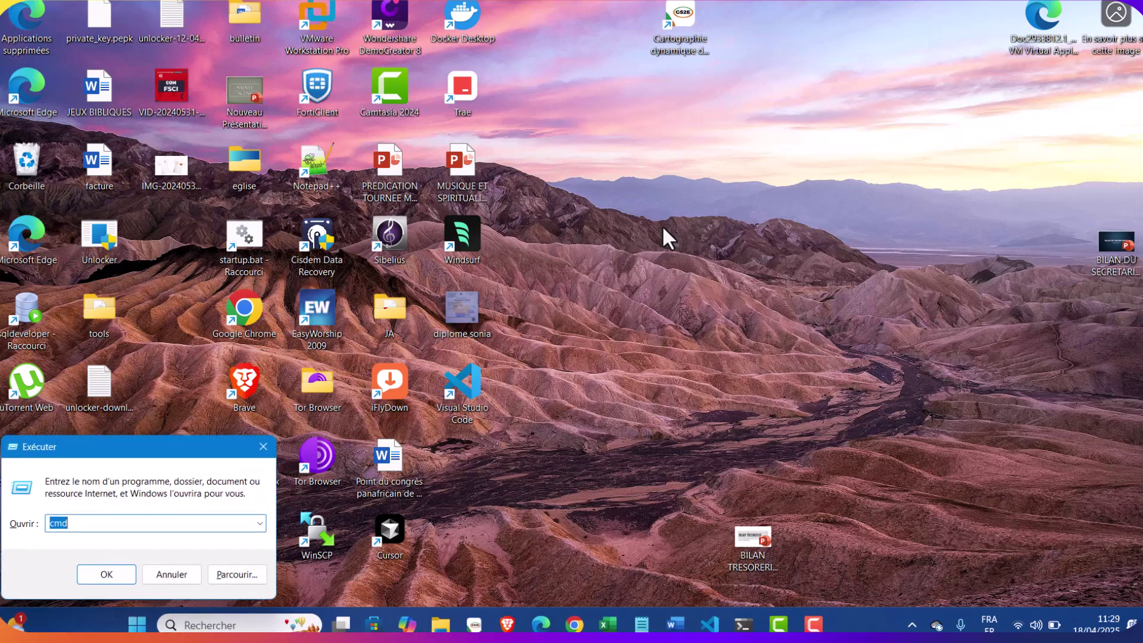
pyautogui.press('Return')
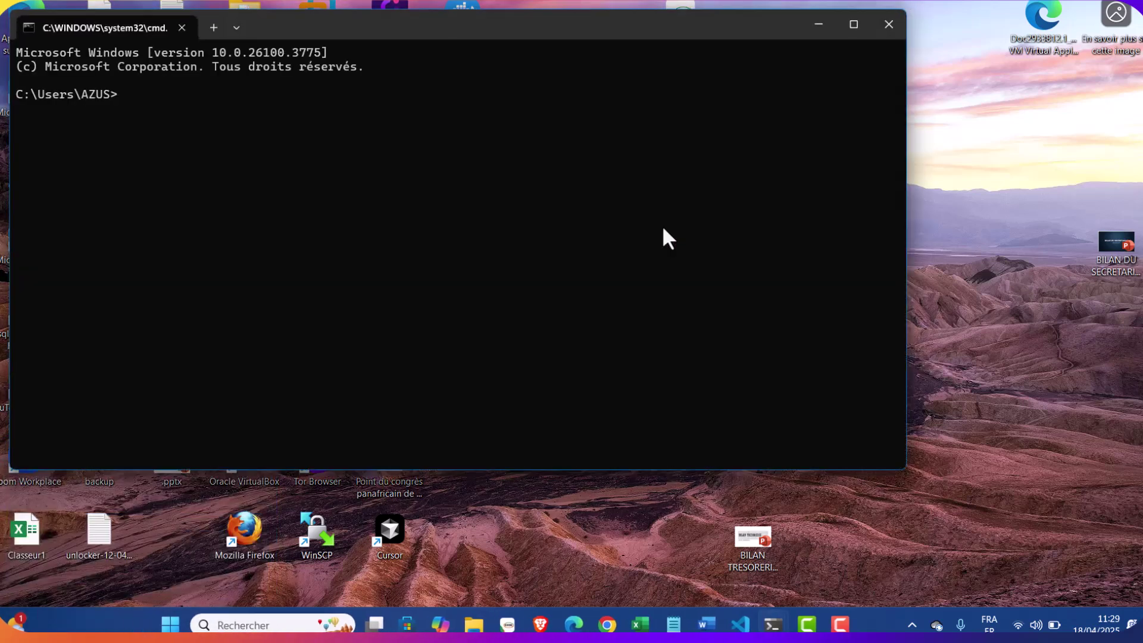
pyautogui.write('sqlplus / as sysdba')
pyautogui.press('Return')
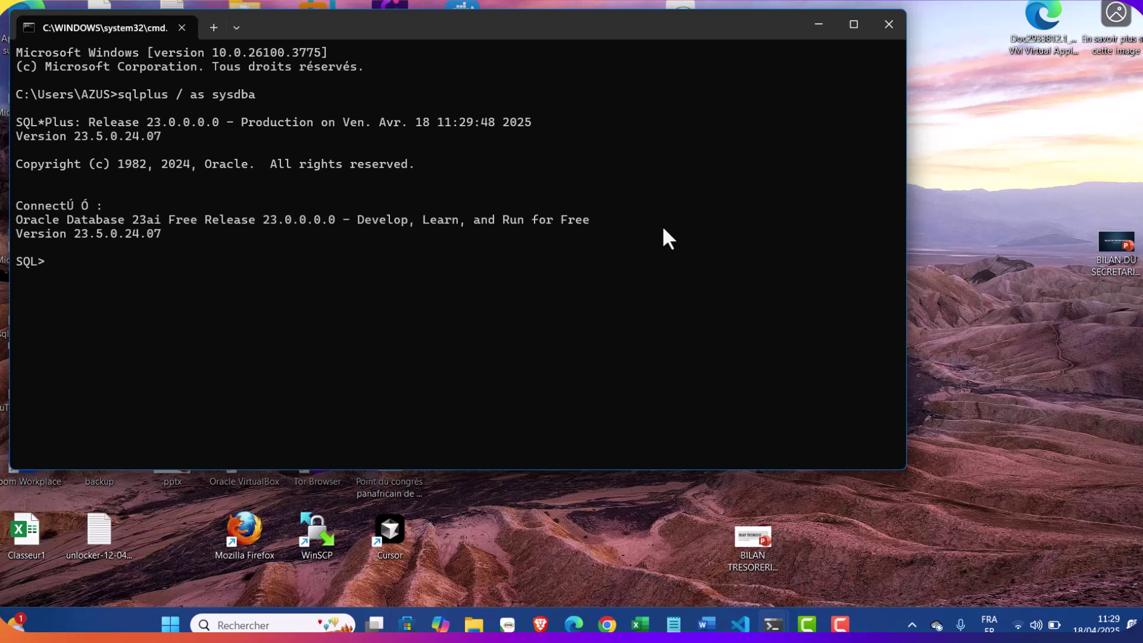
pyautogui.write('show pdbs')
pyautogui.press('Return')
pyautogui.write('alt')
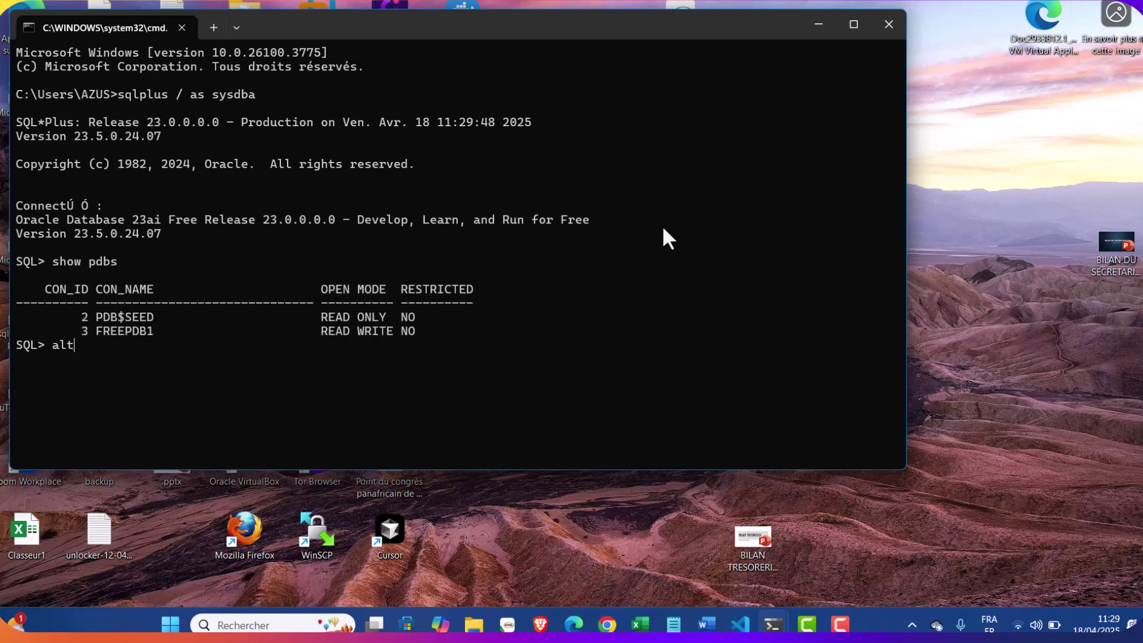
pyautogui.write('er session set container = ')
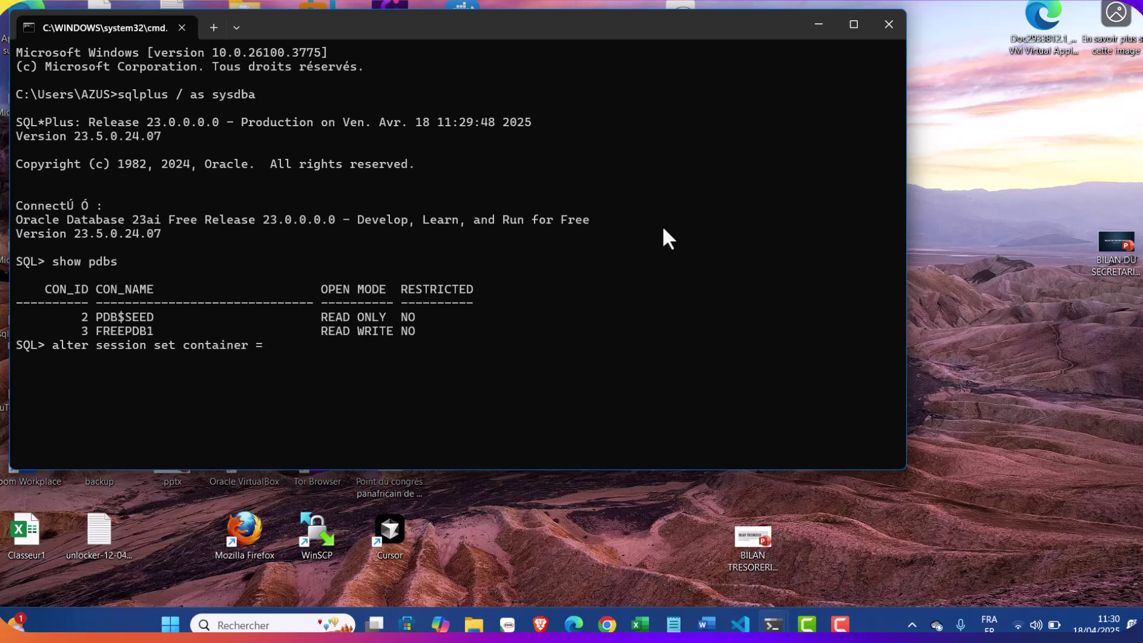
pyautogui.write('freepdb1;')
pyautogui.press('Return')
# Create the stock3 user with a password and begin typing the DBA grant
pyautogui.write('cr')
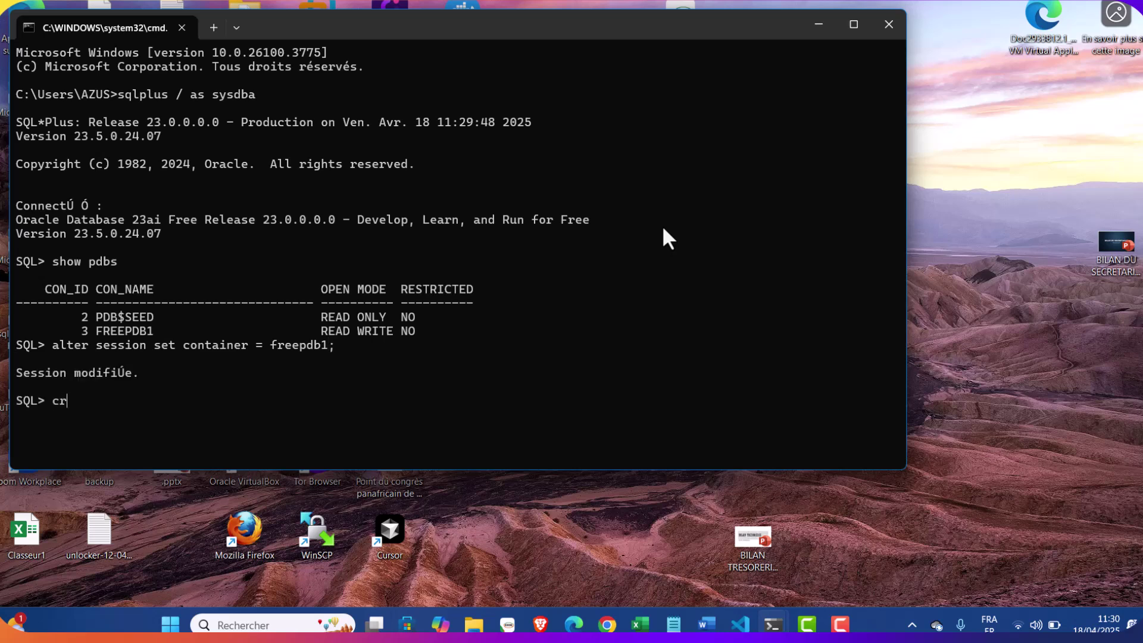
pyautogui.write('eate user stock3 id')
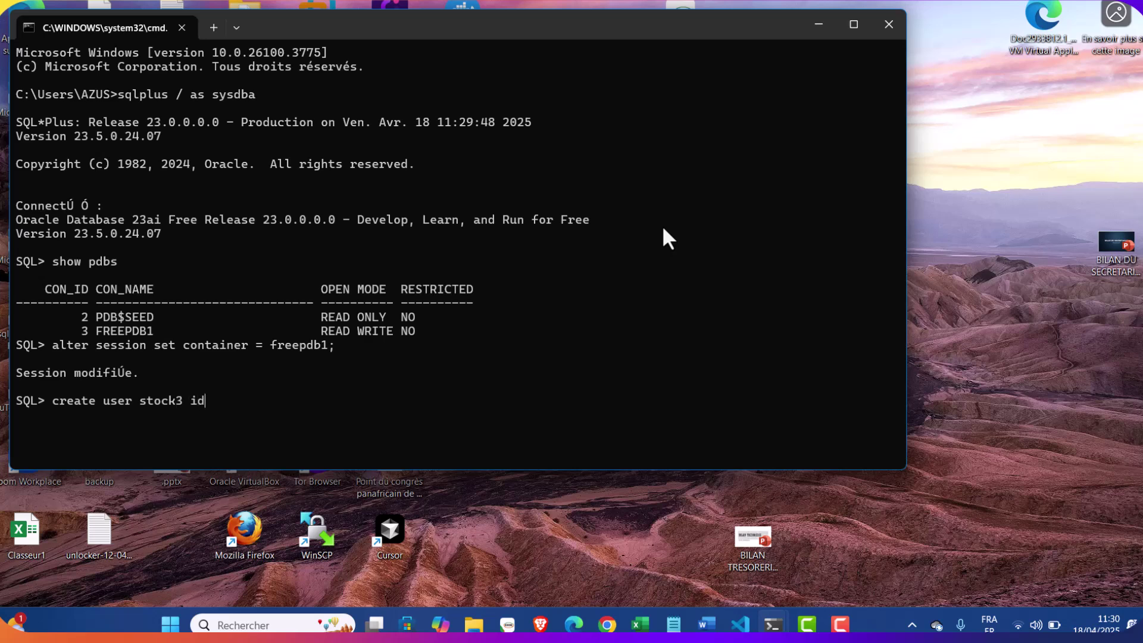
pyautogui.write('entified by stoc')
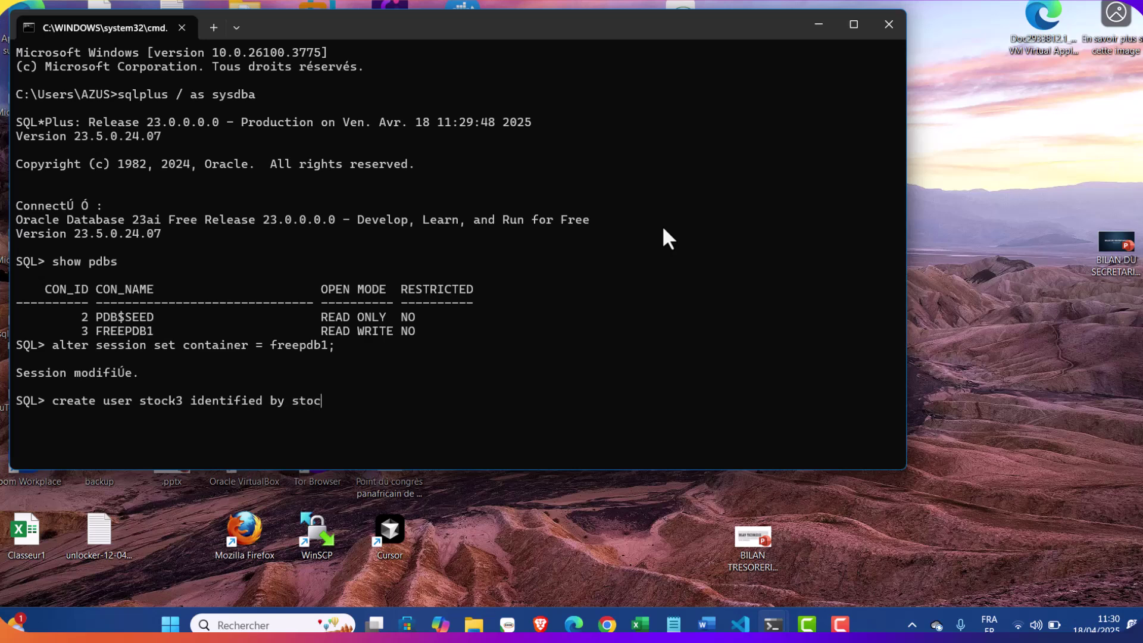
pyautogui.write('k3;')
pyautogui.press('Return')
pyautogui.write('grant')
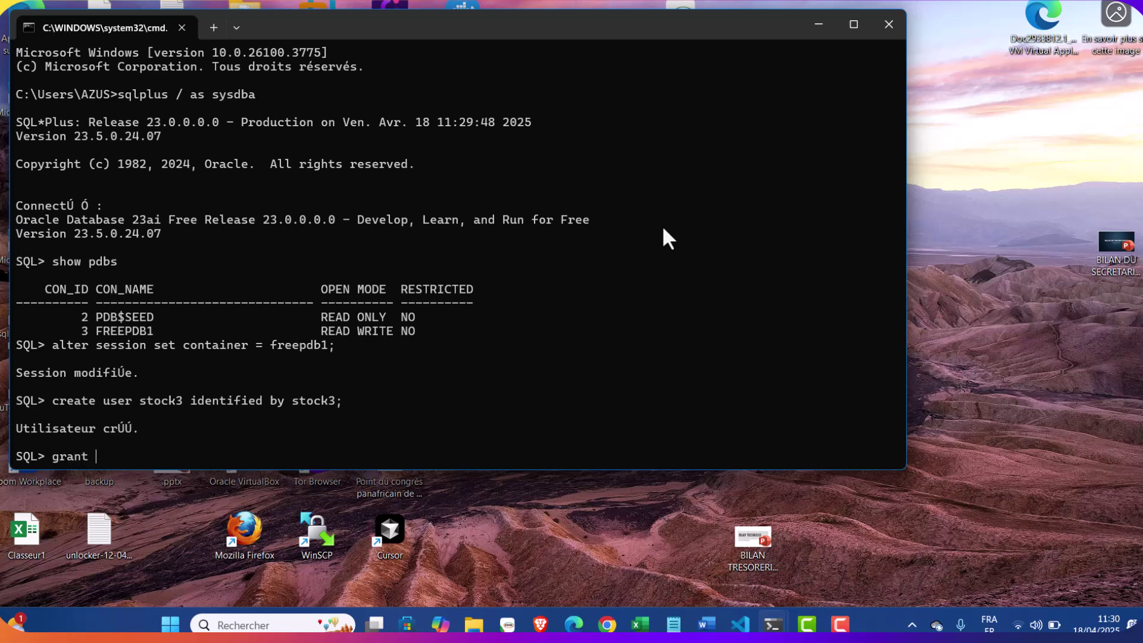
pyautogui.write(' dba stock3;')
# Grant the DBA role to stock3 with the corrected 'grant dba to stock3;' statement
pyautogui.press('Return')
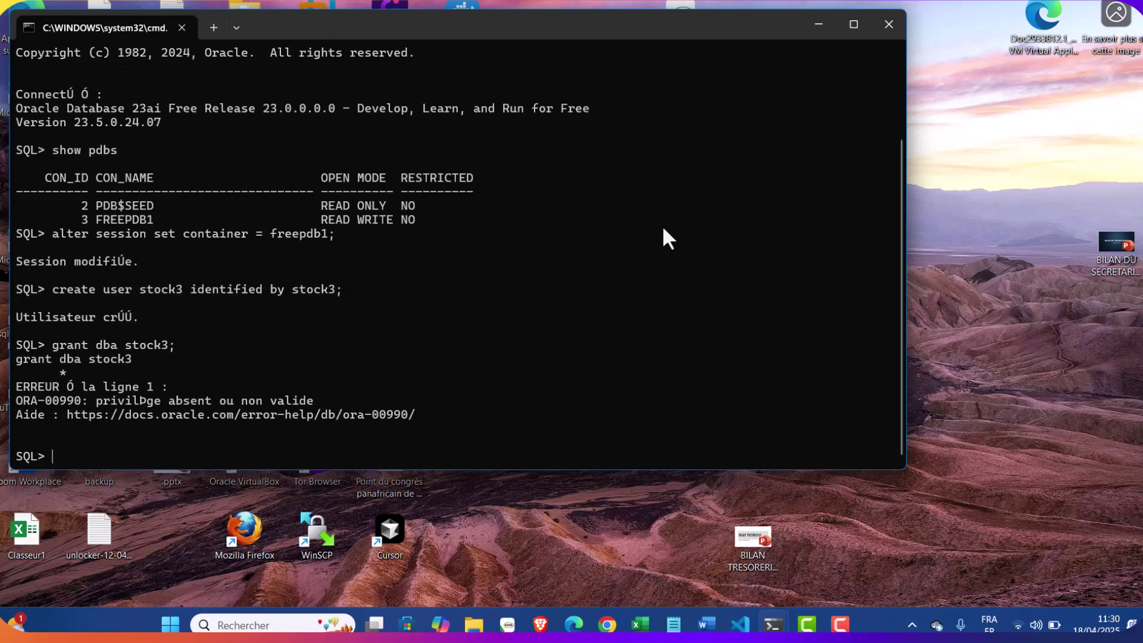
pyautogui.write('grant dba to stock3;')
pyautogui.press('Return')
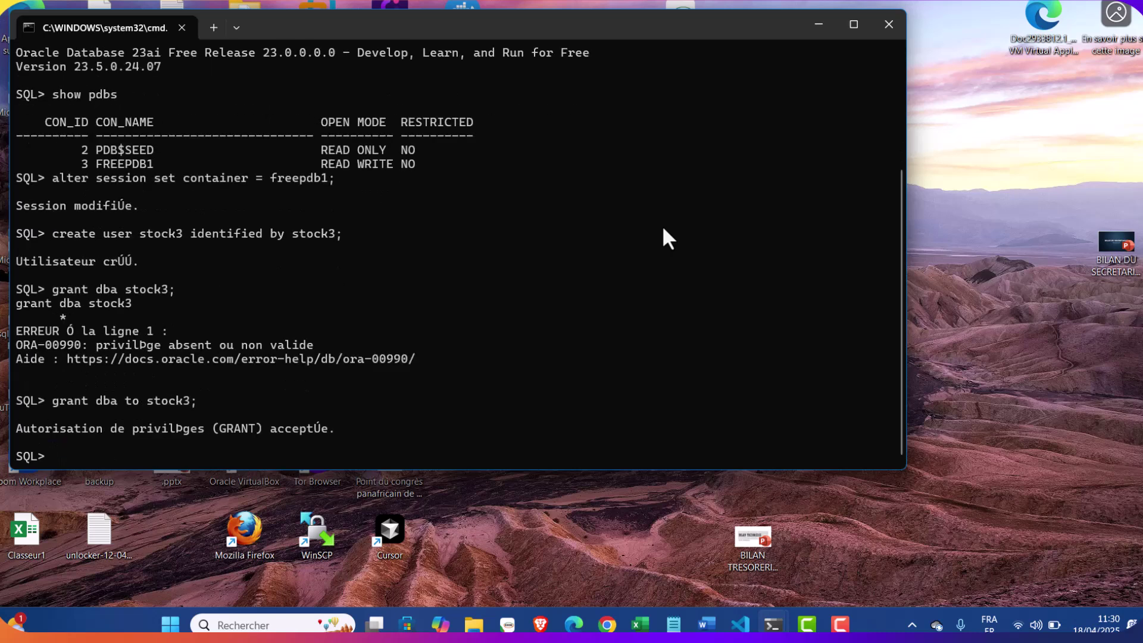
# Exit SQL*Plus and close the Command Prompt window
pyautogui.write('exit')
pyautogui.press('Return')
pyautogui.write('exit')
pyautogui.press('Return')
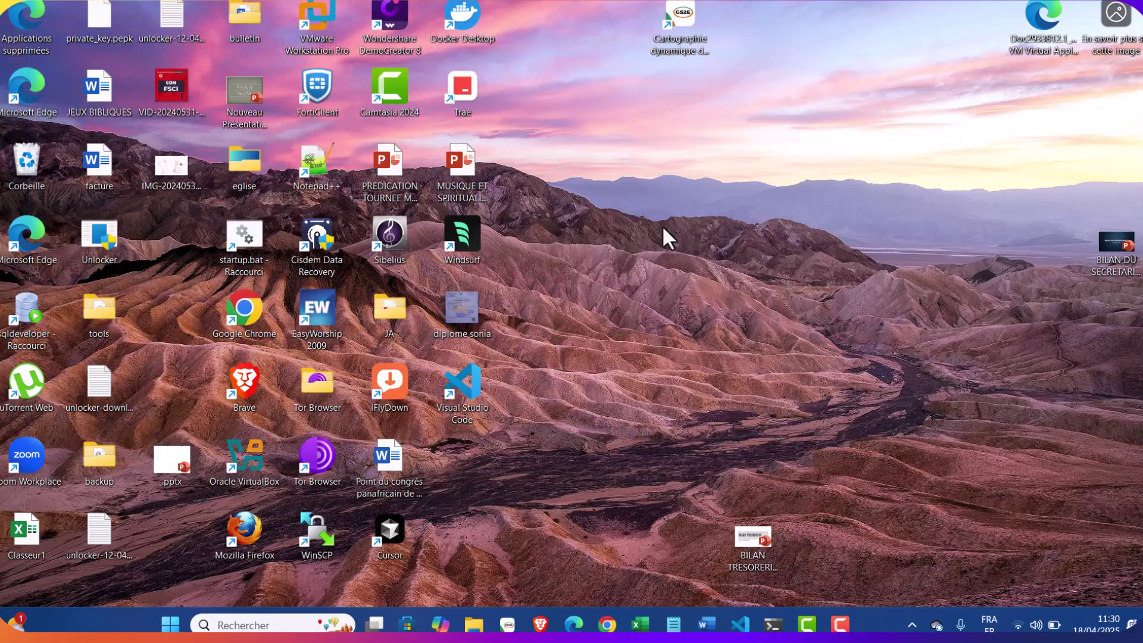
# In Edge, go to APEX Administration sign-in and log in as admin with its password
pyautogui.click(573, 623)
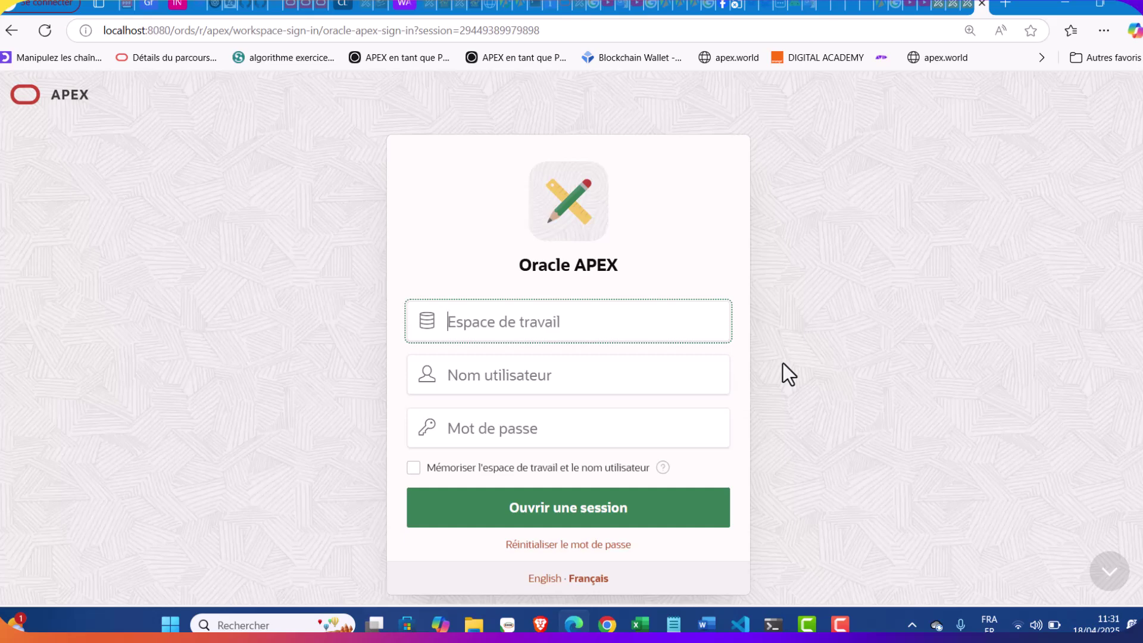
pyautogui.scroll(-5, 866, 381)
pyautogui.scroll(-5, 869, 348)
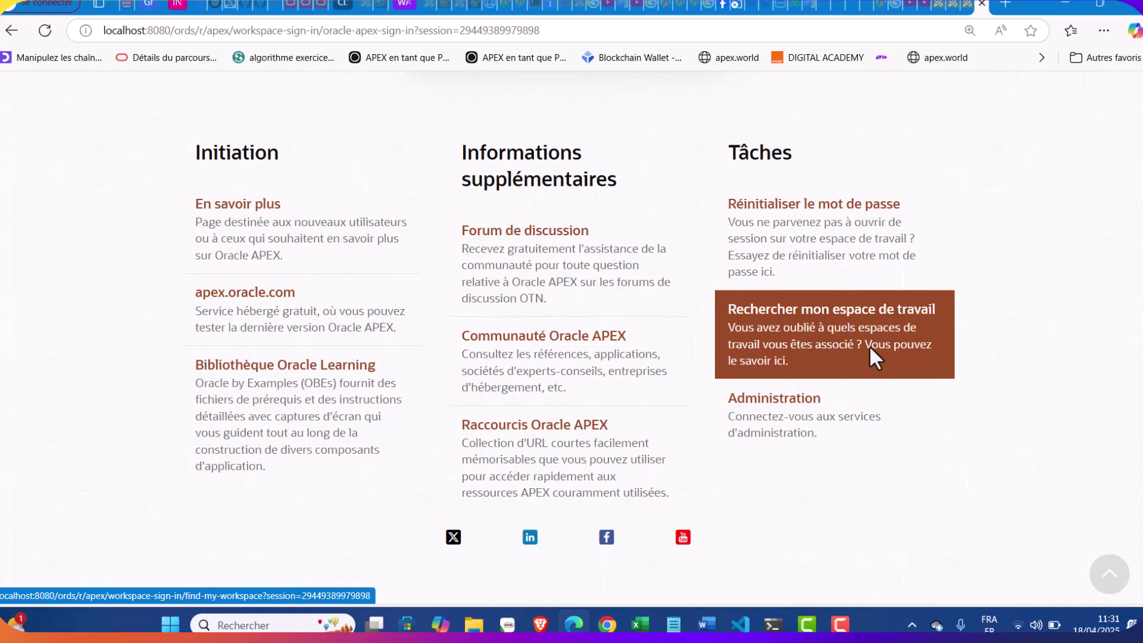
pyautogui.click(834, 434)
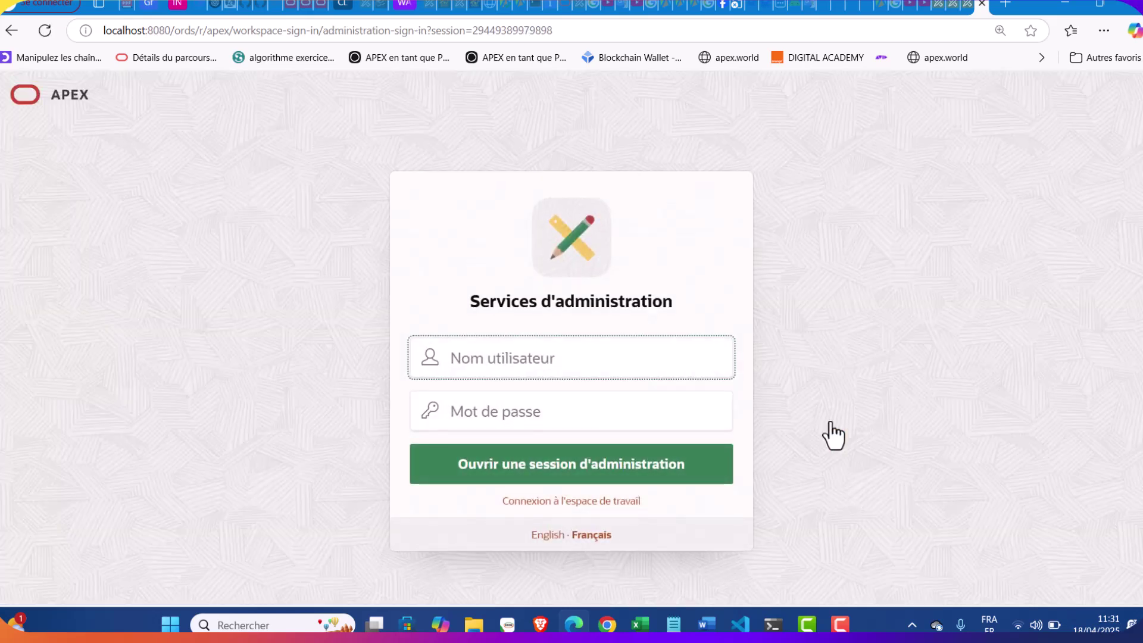
pyautogui.write('admin')
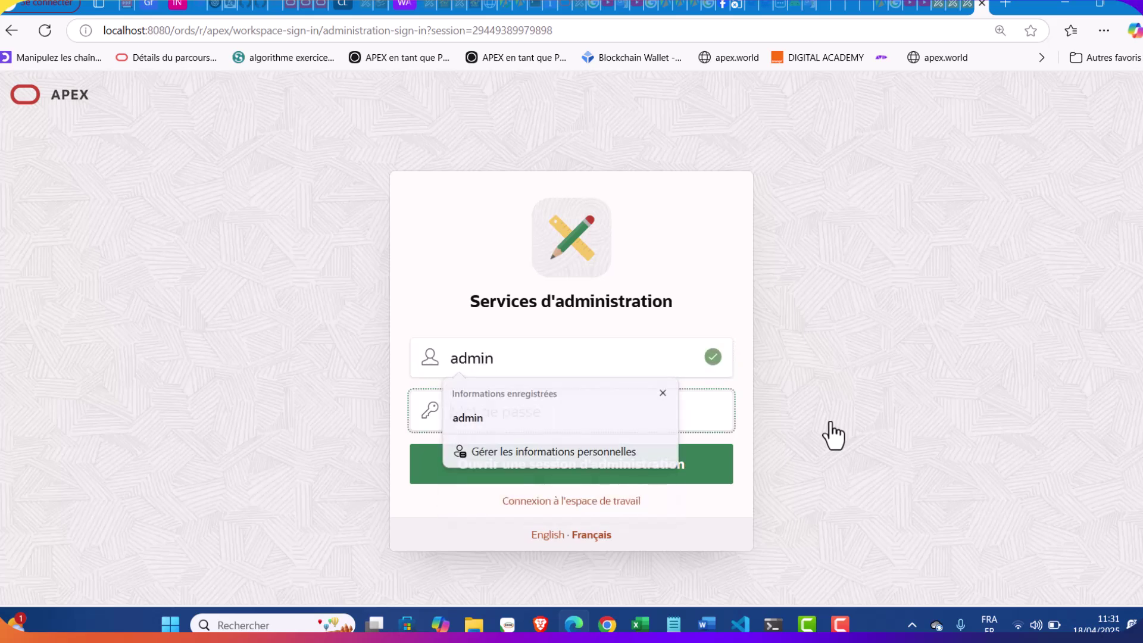
pyautogui.press('Tab')
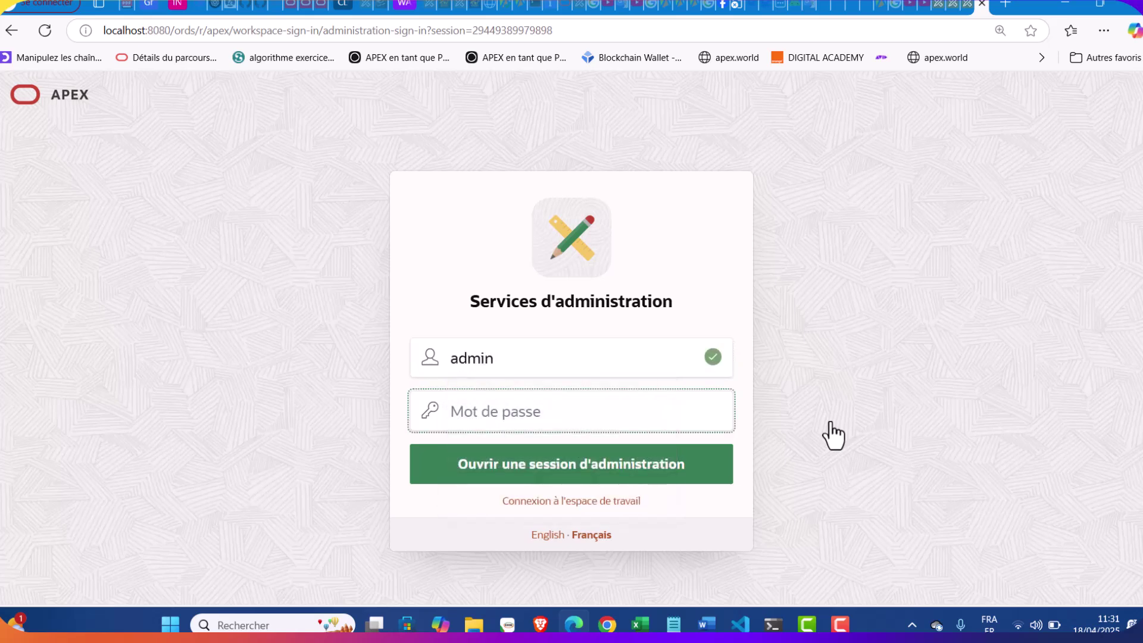
pyautogui.write('••••••••••••')
pyautogui.press('Return')
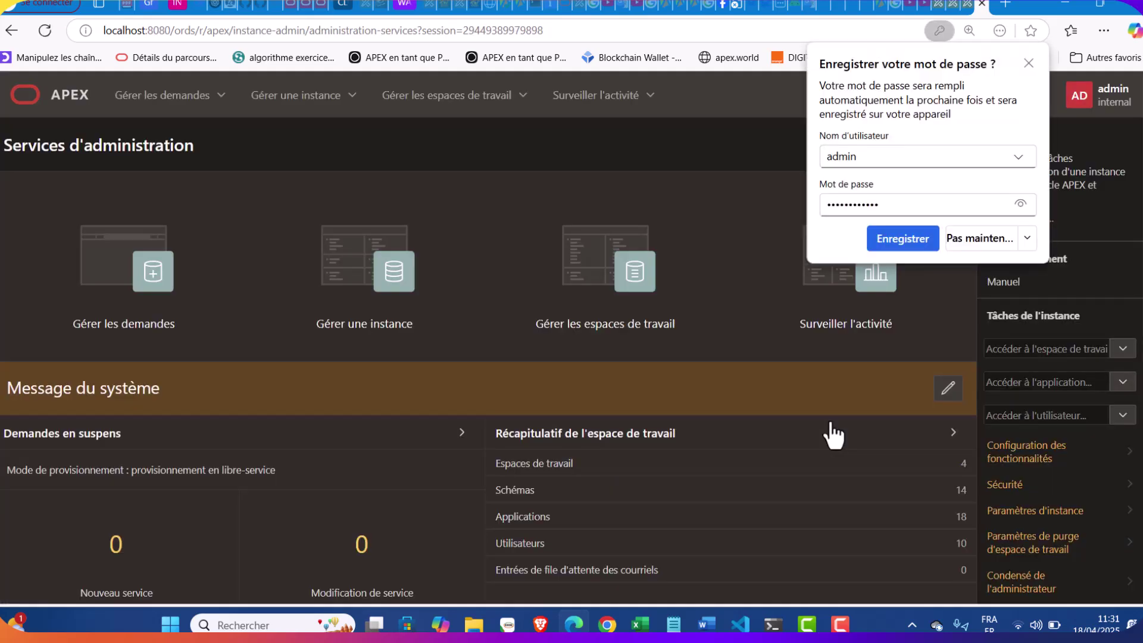
# Start adding an existing schema to a workspace and choose the FORMATION workspace
pyautogui.click(1029, 63)
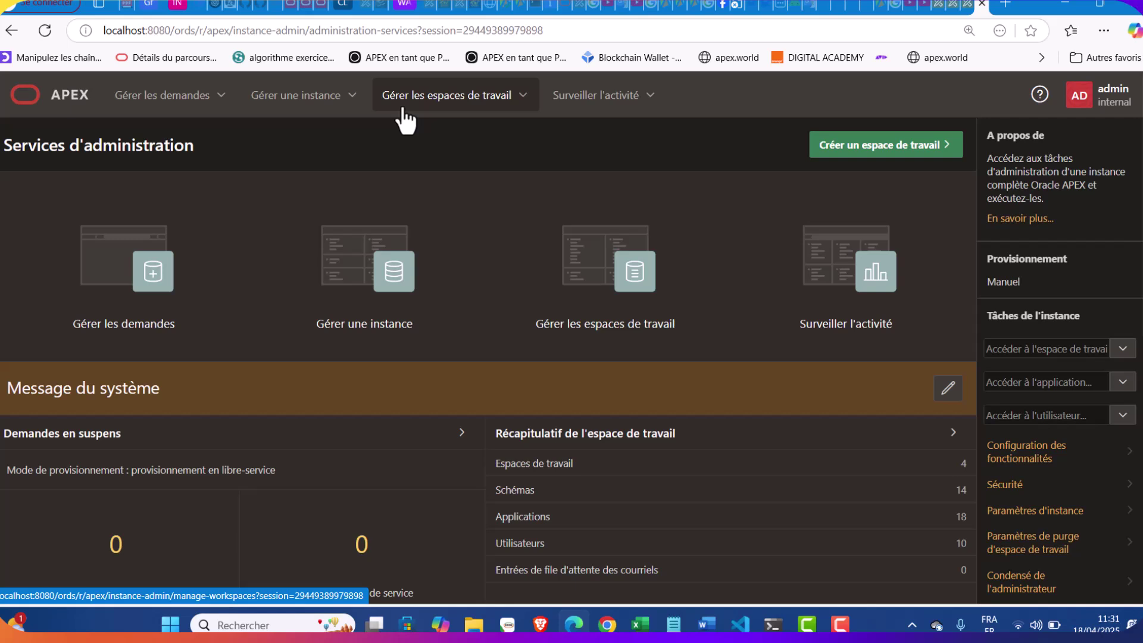
pyautogui.click(523, 96)
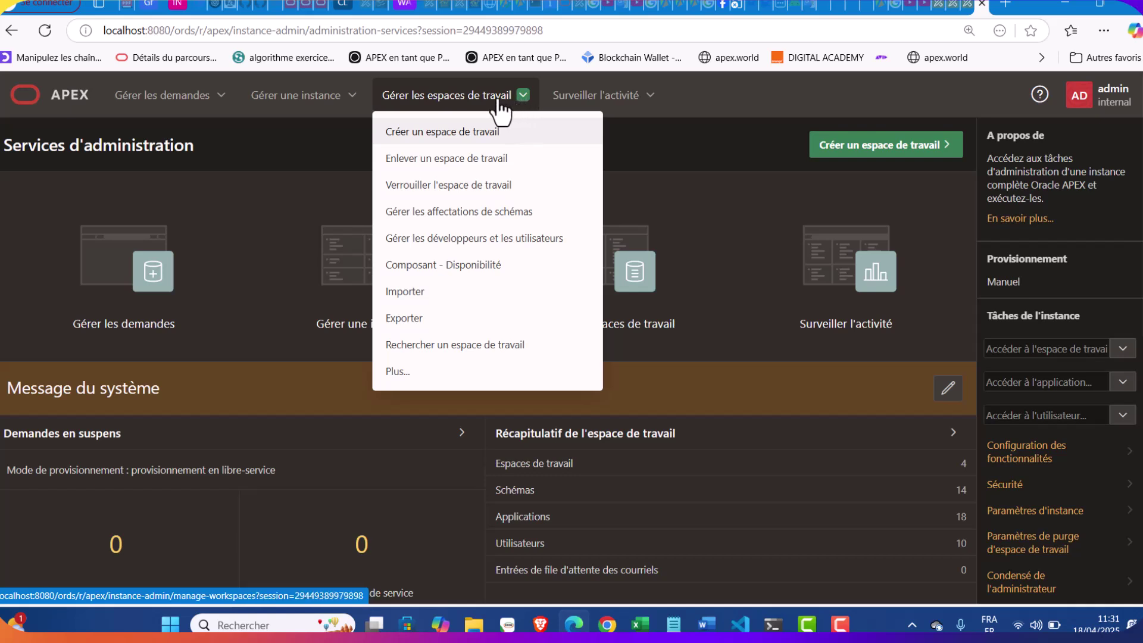
pyautogui.click(468, 224)
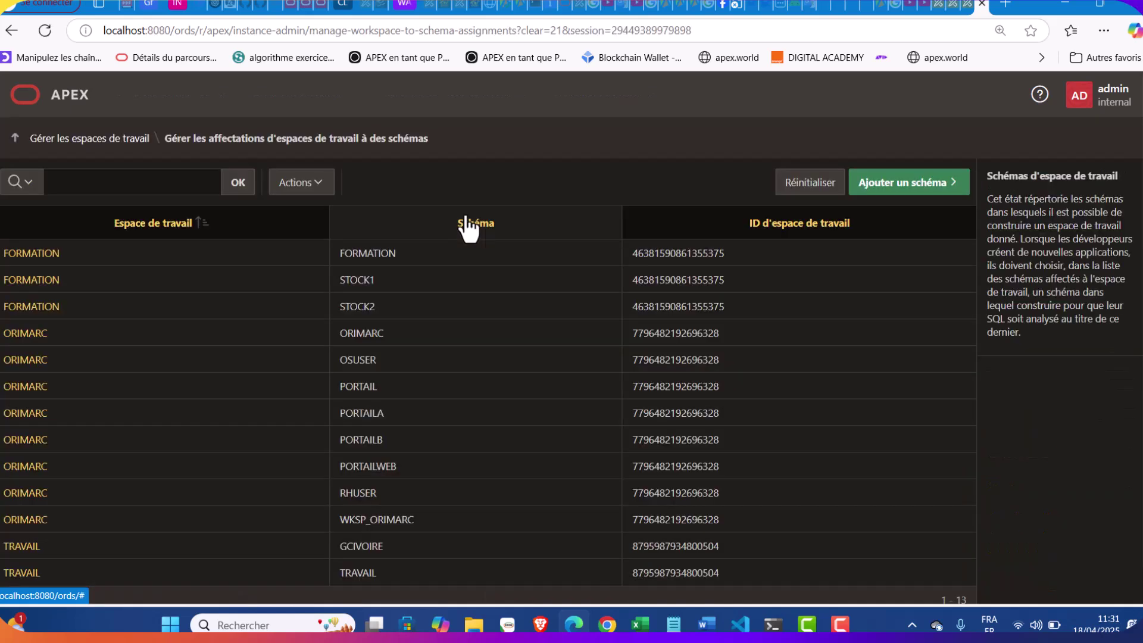
pyautogui.click(920, 185)
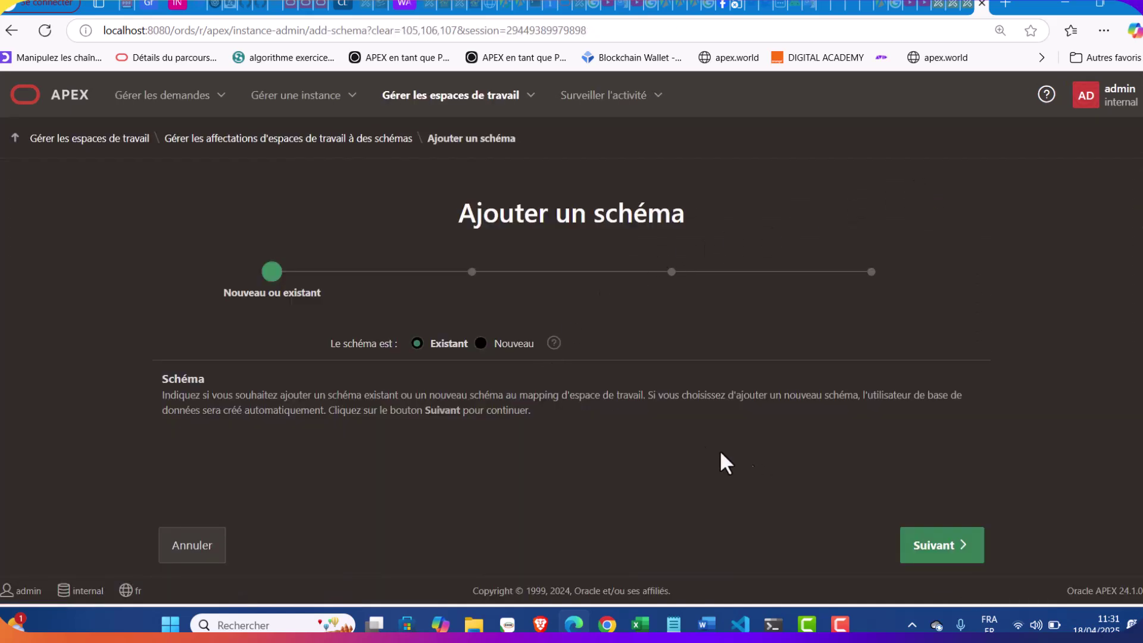
pyautogui.click(933, 555)
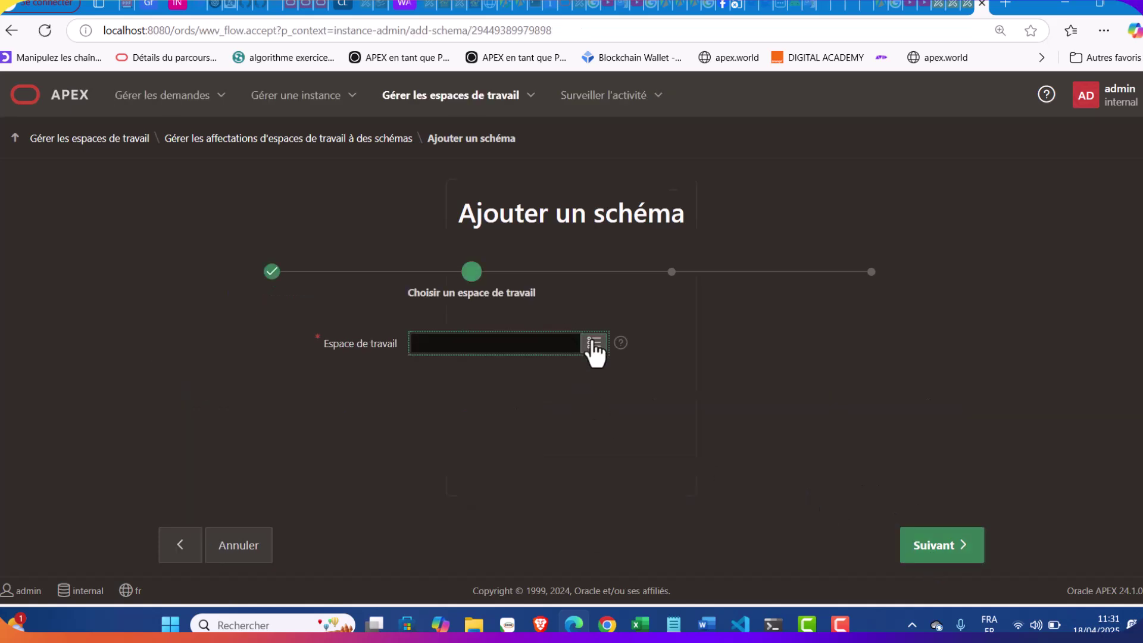
pyautogui.click(594, 346)
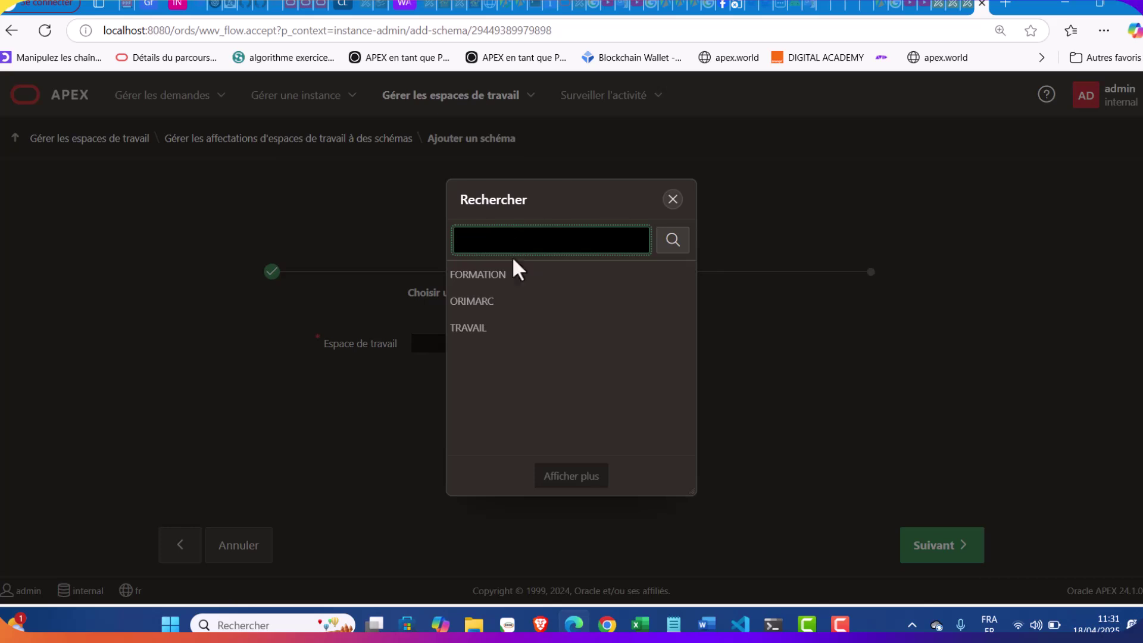
pyautogui.click(504, 276)
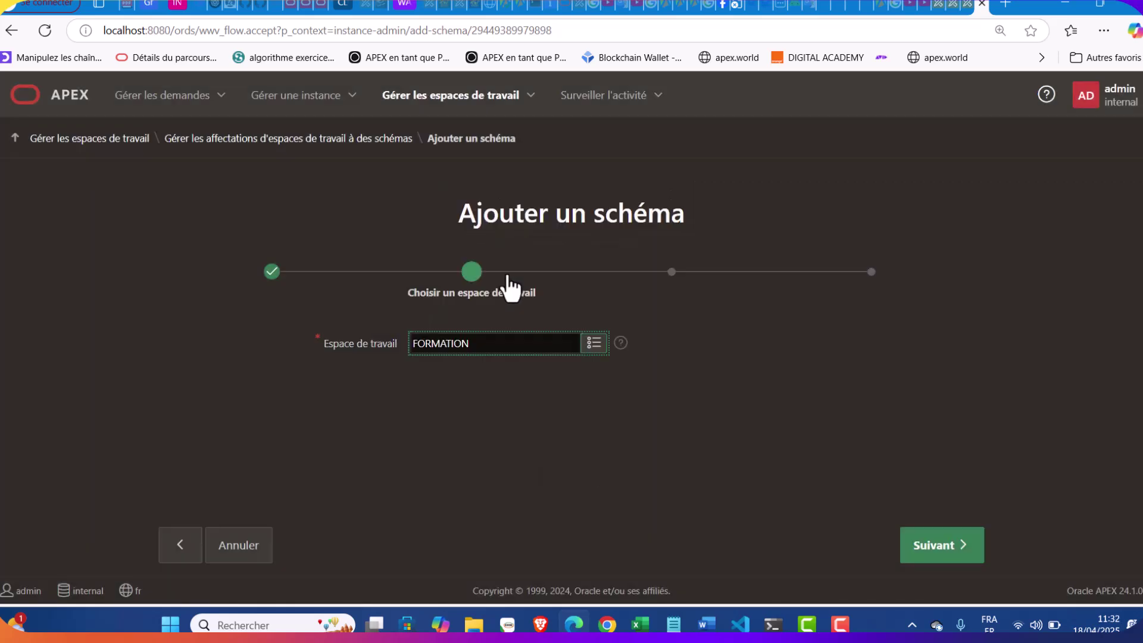
pyautogui.click(933, 546)
# Pick the STOCK3 schema and confirm its assignment to FORMATION
pyautogui.click(593, 360)
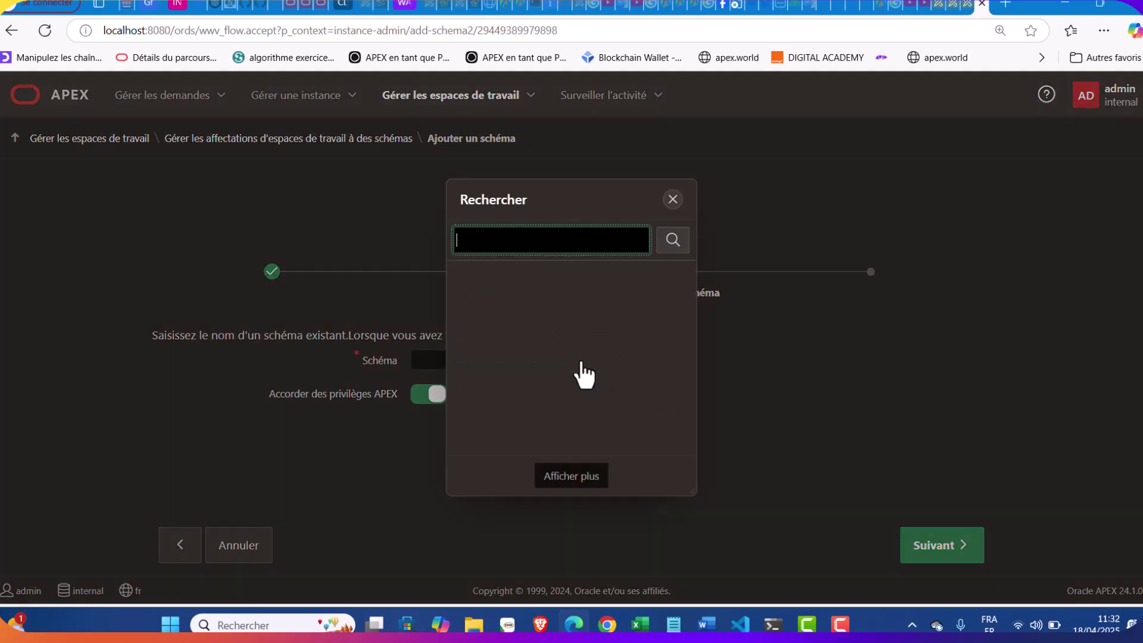
pyautogui.scroll(-1, 523, 358)
pyautogui.scroll(-2, 520, 357)
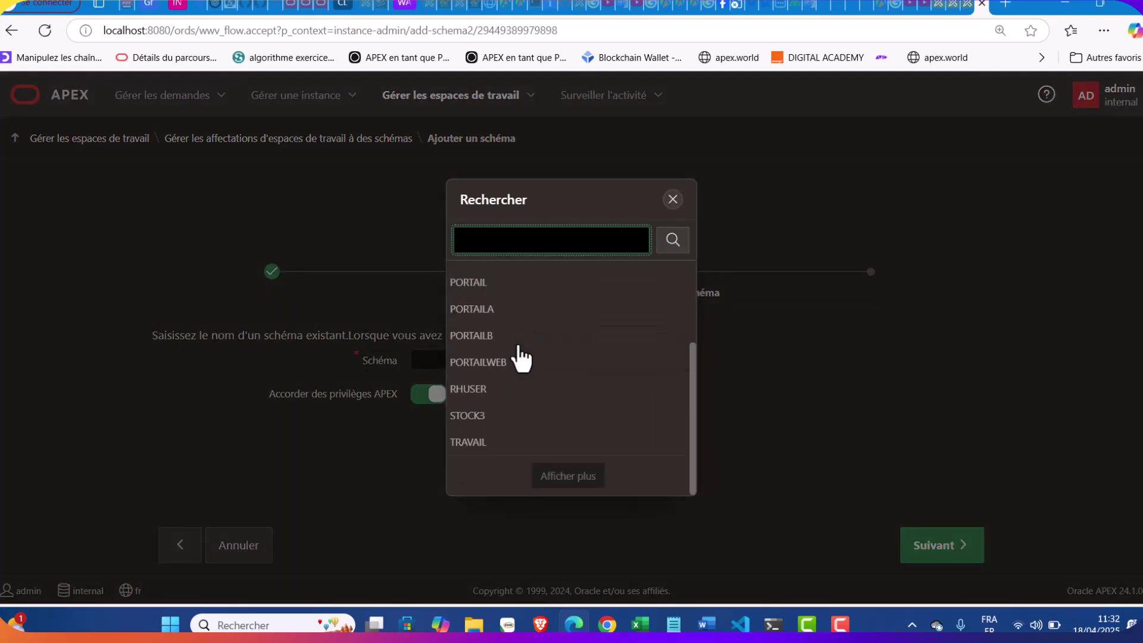
pyautogui.click(467, 422)
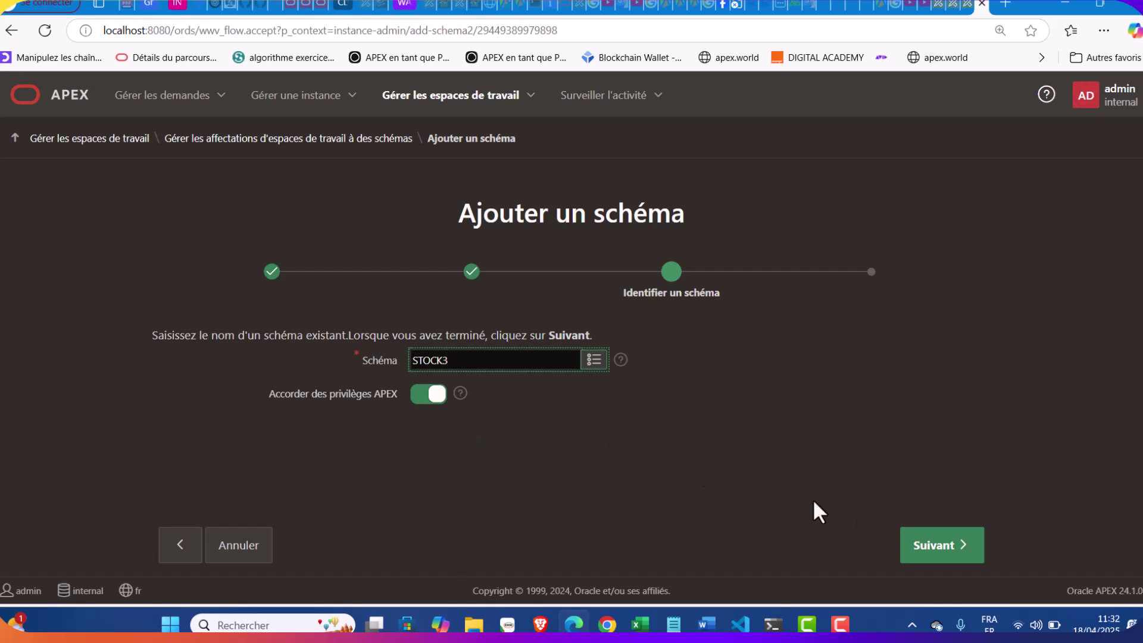
pyautogui.click(951, 558)
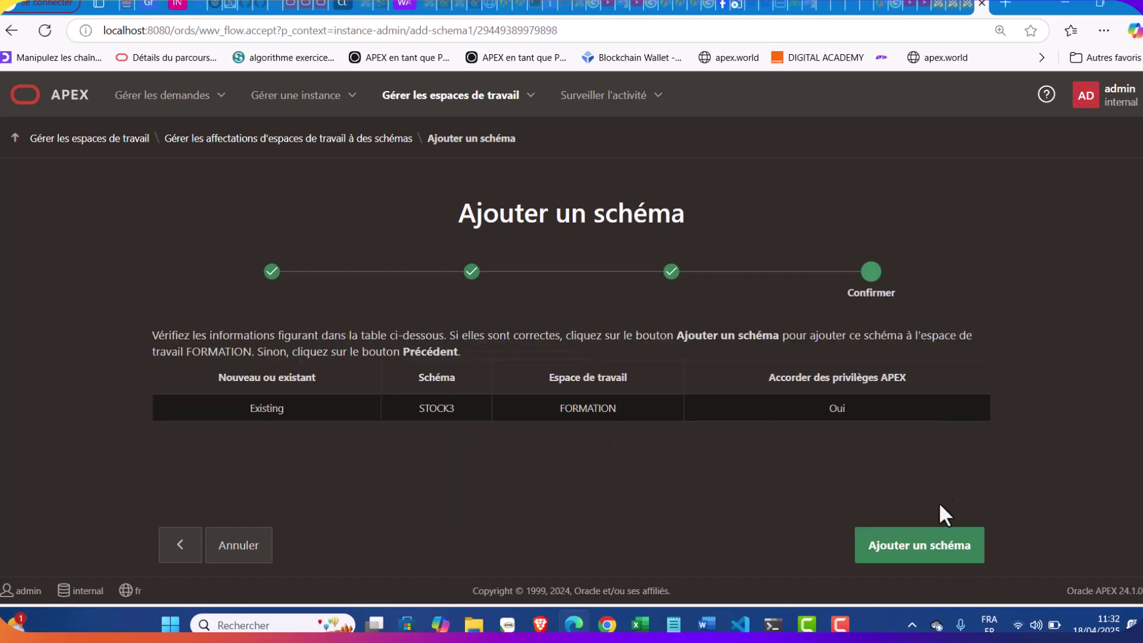
pyautogui.click(931, 560)
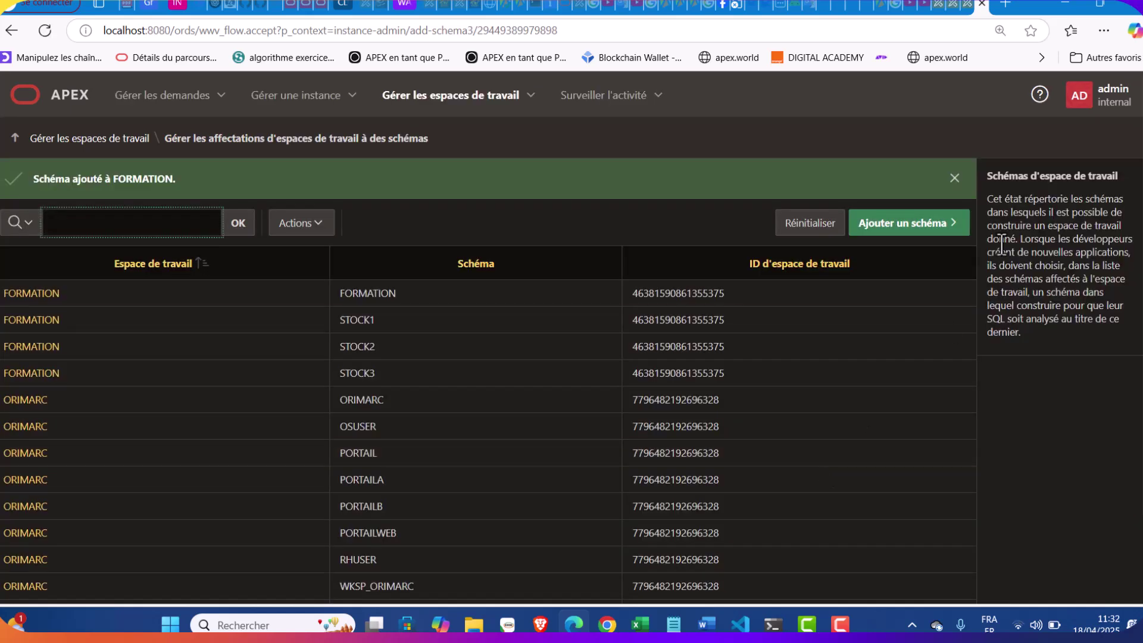
pyautogui.click(1124, 102)
# Sign out of administration and log in to workspace FORMATION with the developer's username and password
pyautogui.click(1069, 328)
pyautogui.click(566, 450)
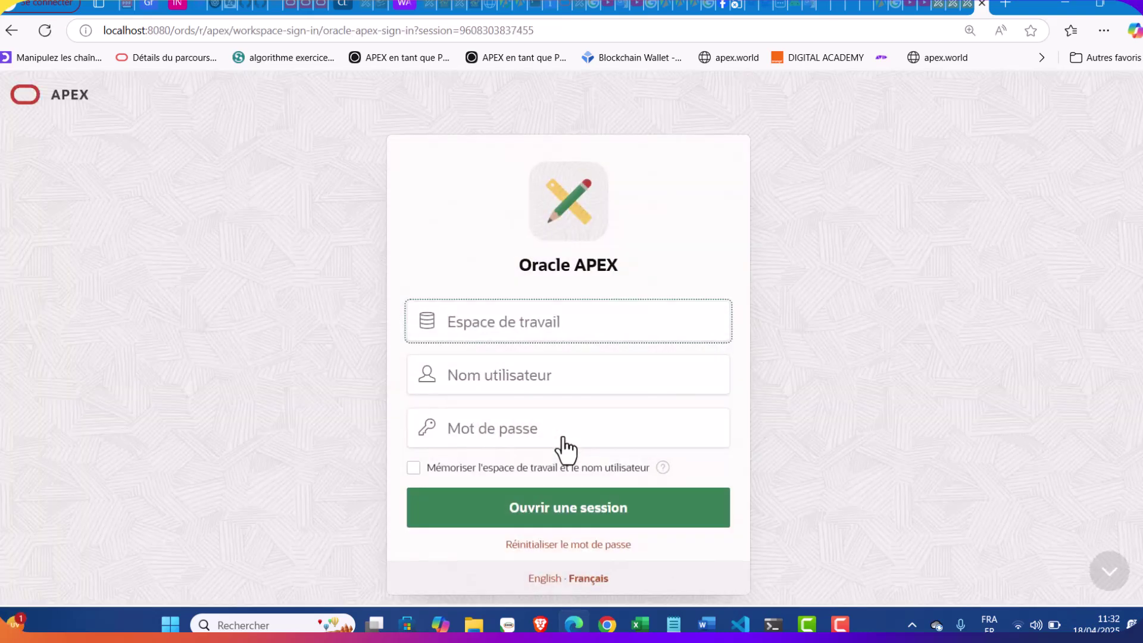
pyautogui.write('FORMATION')
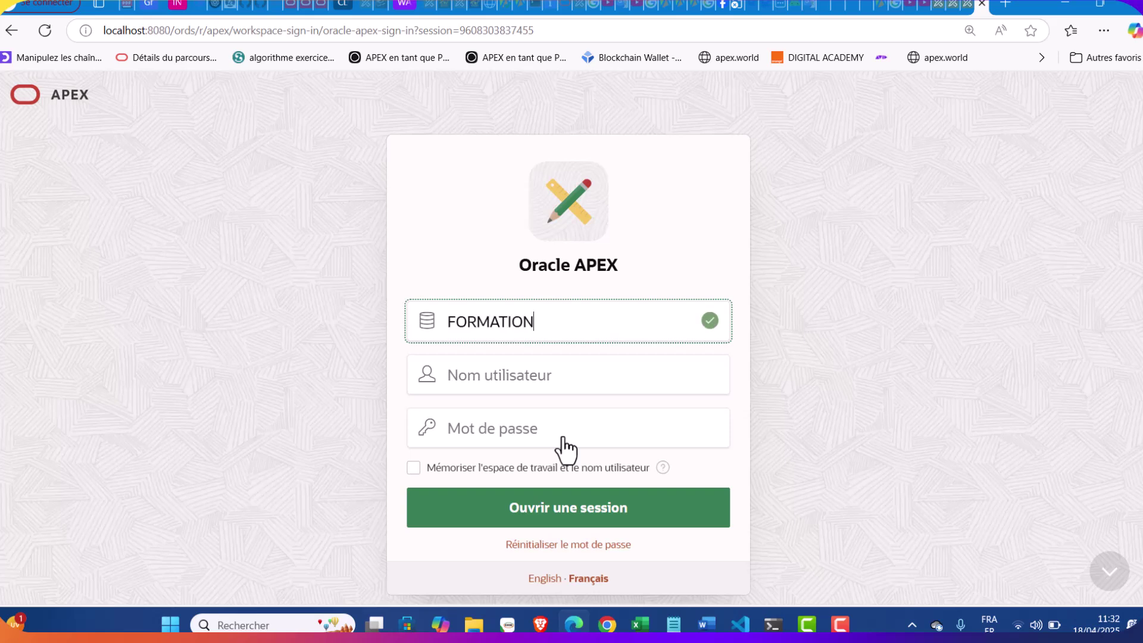
pyautogui.press('Tab')
pyautogui.write('S.AKA')
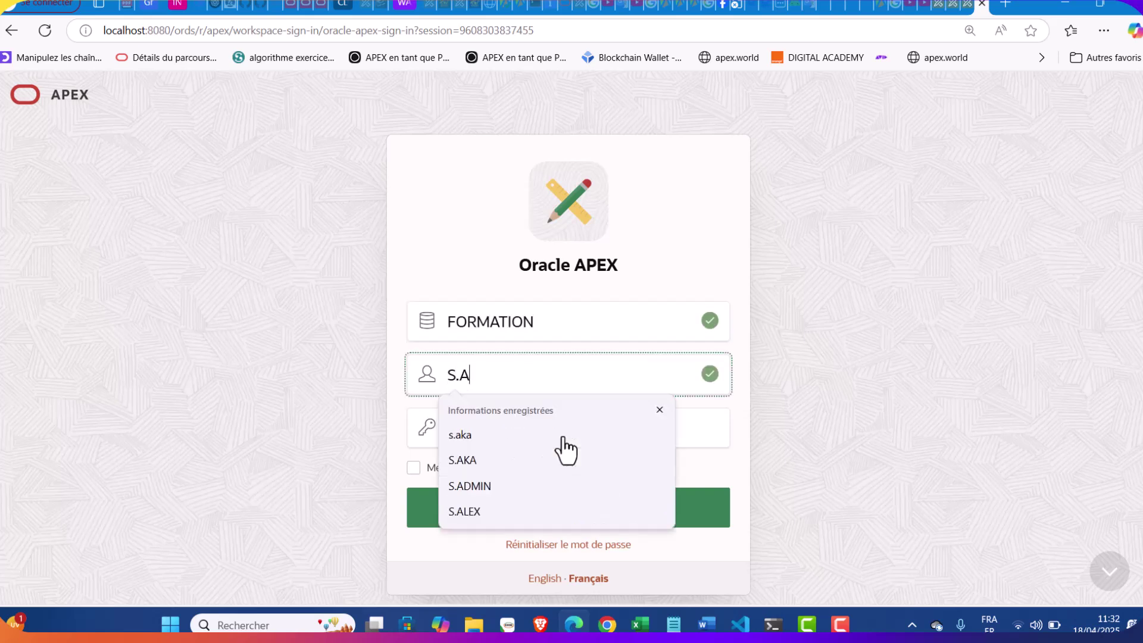
pyautogui.press('Tab')
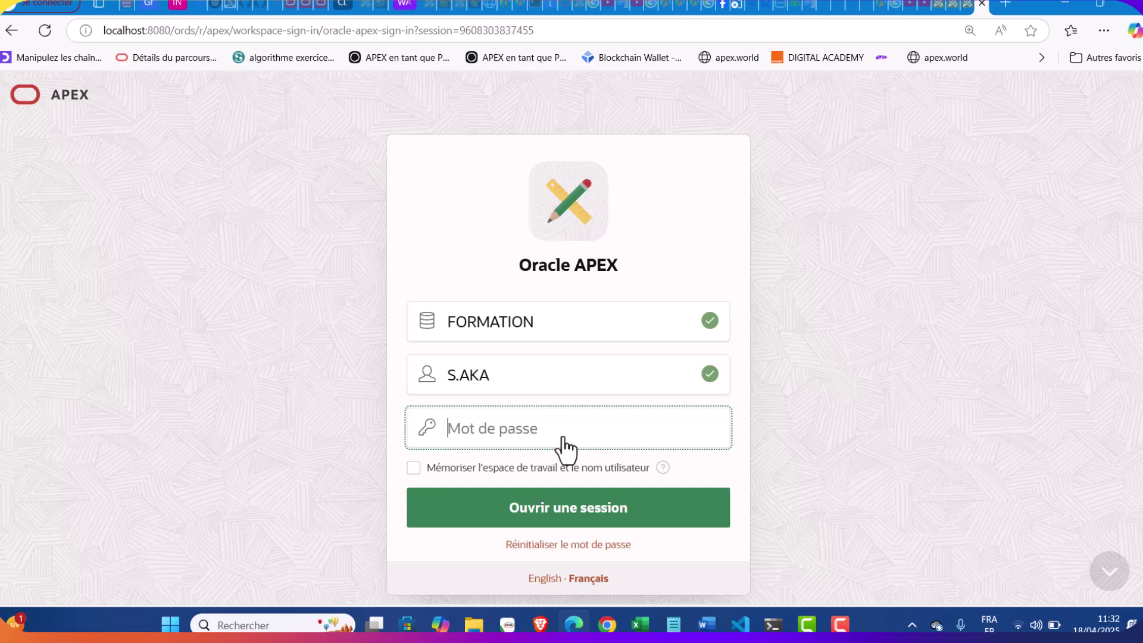
pyautogui.write('•••••••')
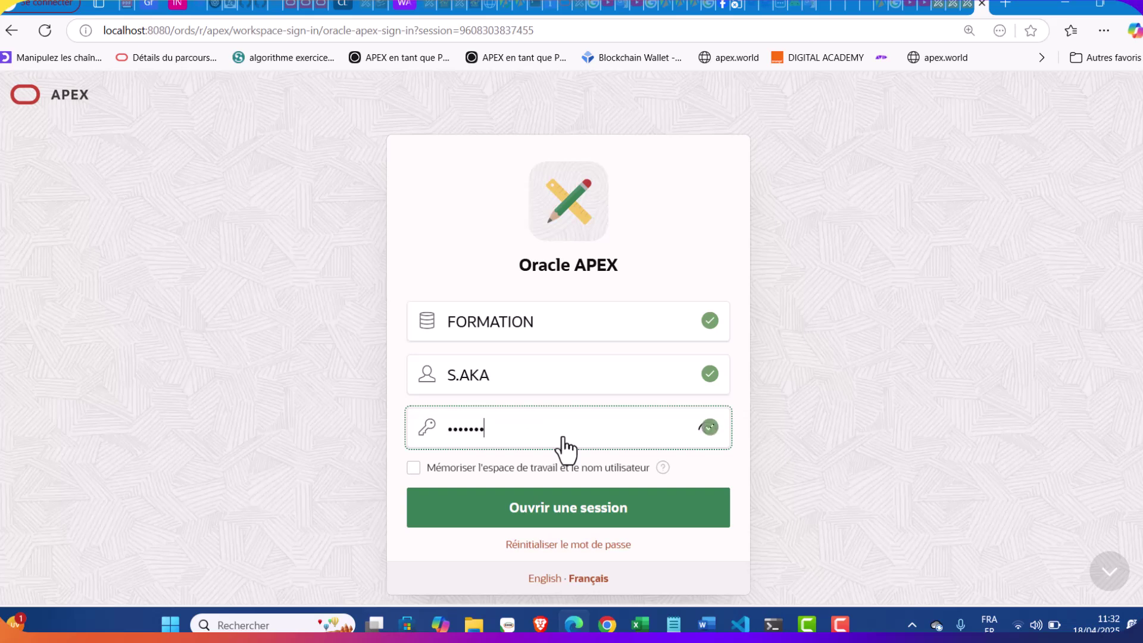
pyautogui.write('•••')
pyautogui.hotkey('ctrl', 'a')
pyautogui.press('BackSpace')
pyautogui.write('•••••••••')
pyautogui.press('Return')
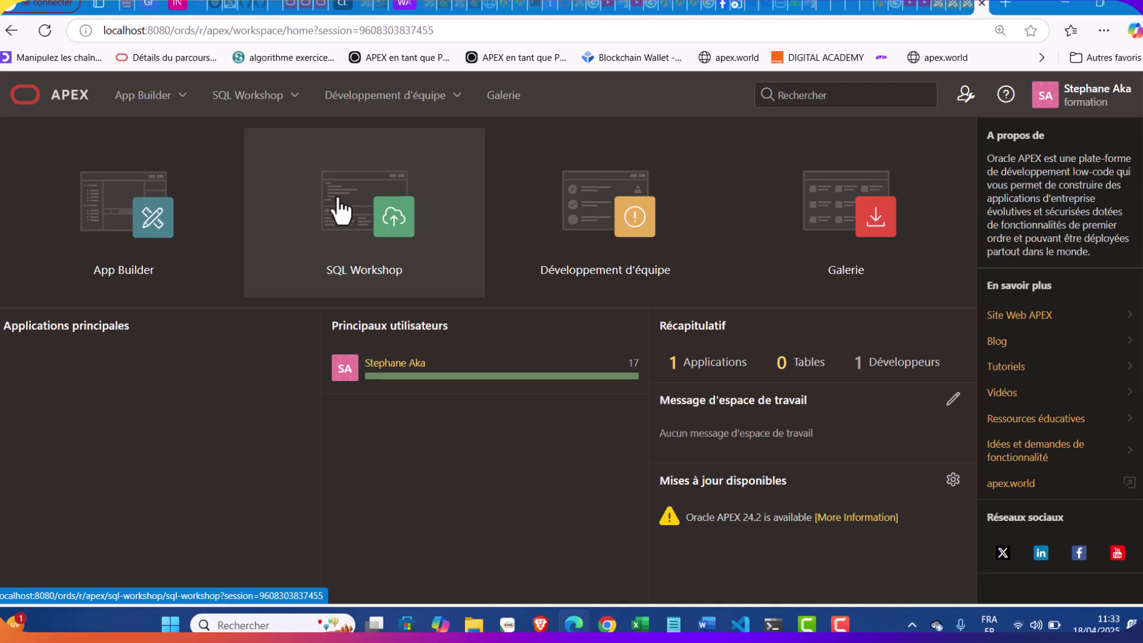
# Go to SQL Workshop's Object Browser and collapse the Tables node
pyautogui.click(294, 95)
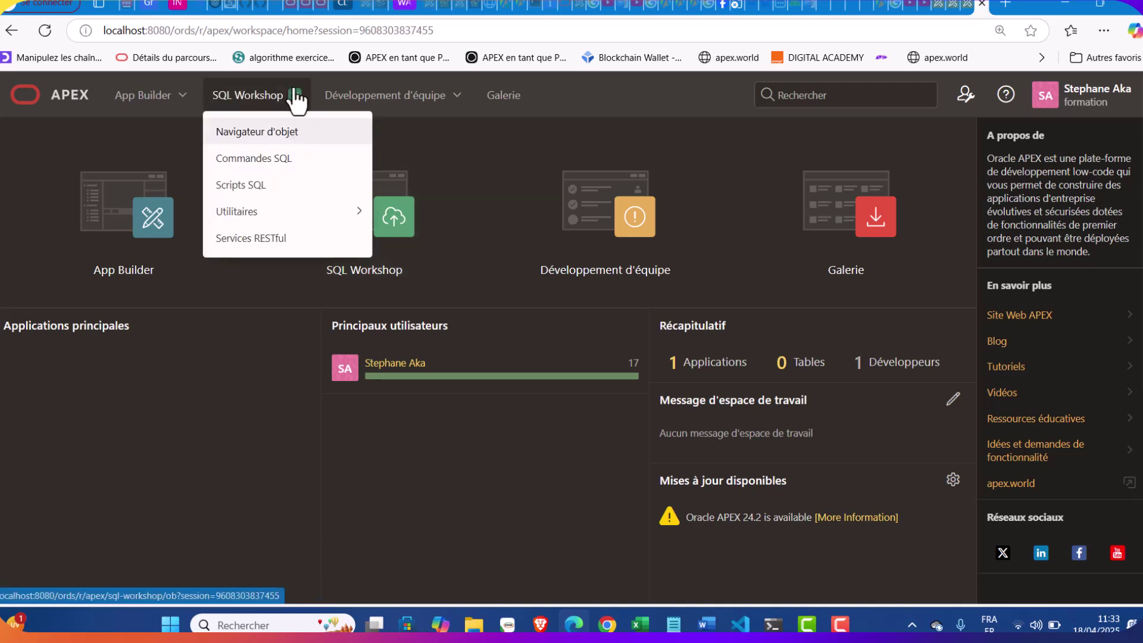
pyautogui.click(295, 133)
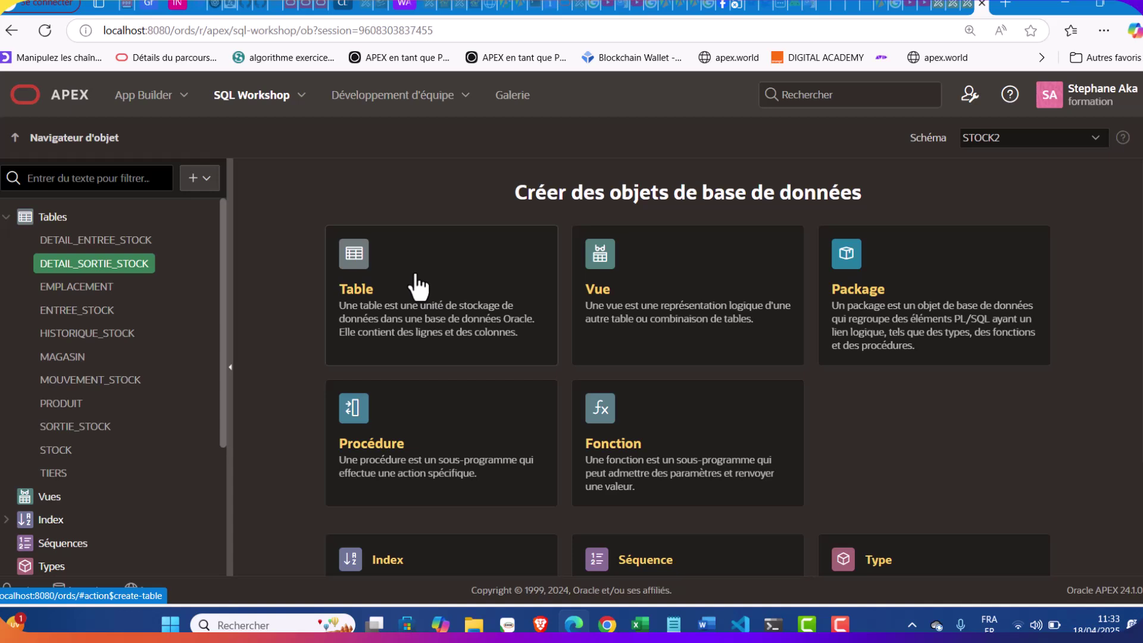
pyautogui.click(294, 100)
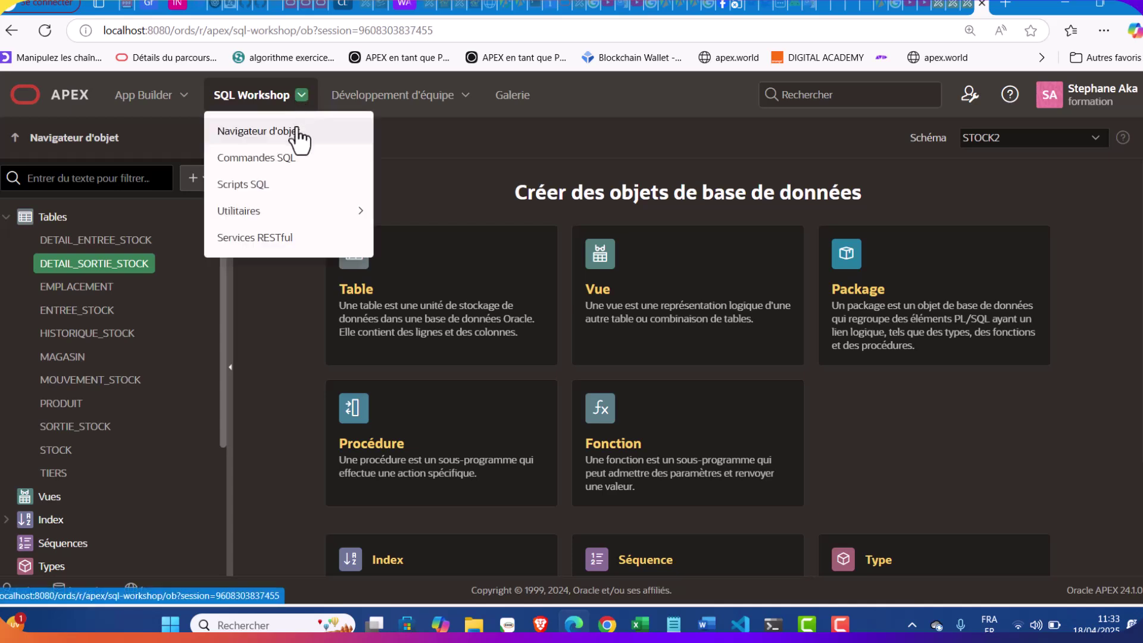
pyautogui.press('Escape')
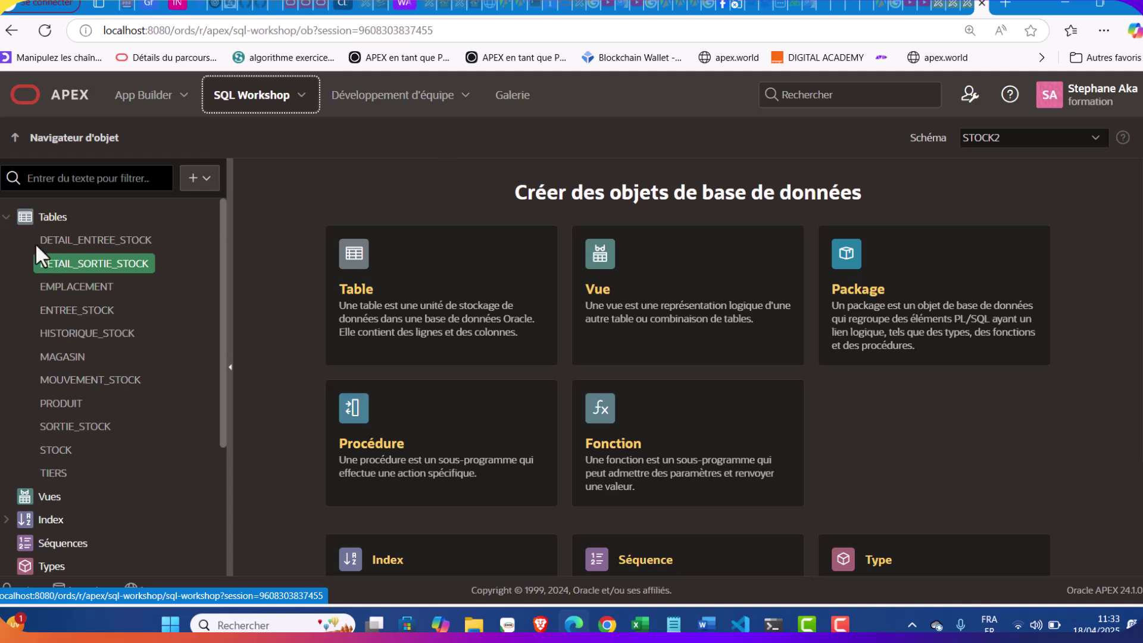
pyautogui.click(7, 216)
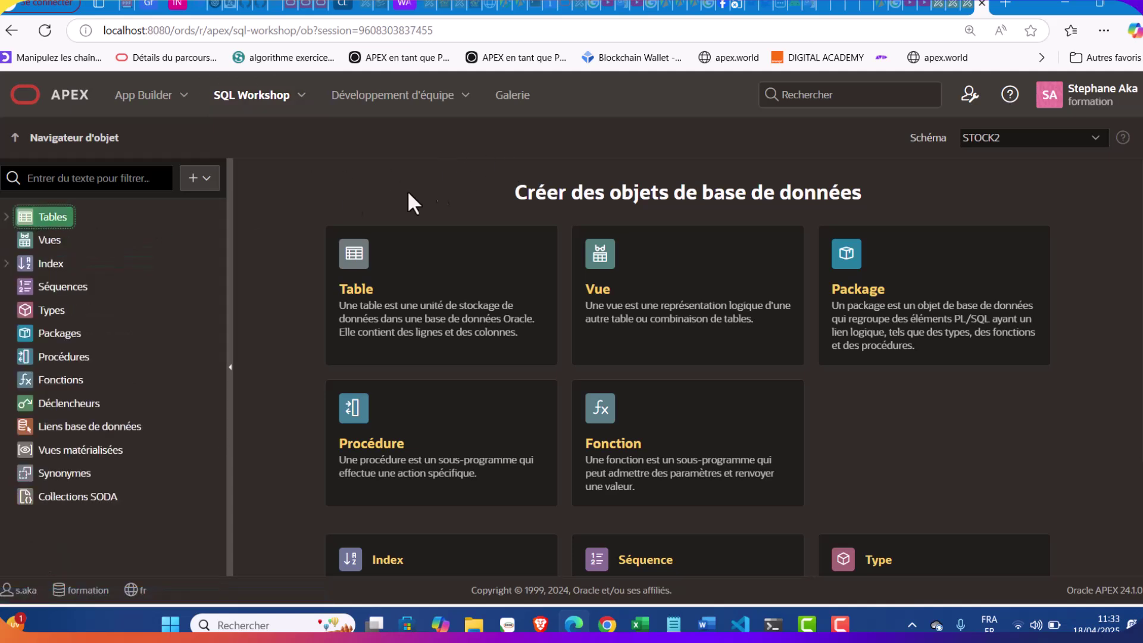
# Choose STOCK3 in the Object Browser's Schéma dropdown
pyautogui.click(1046, 141)
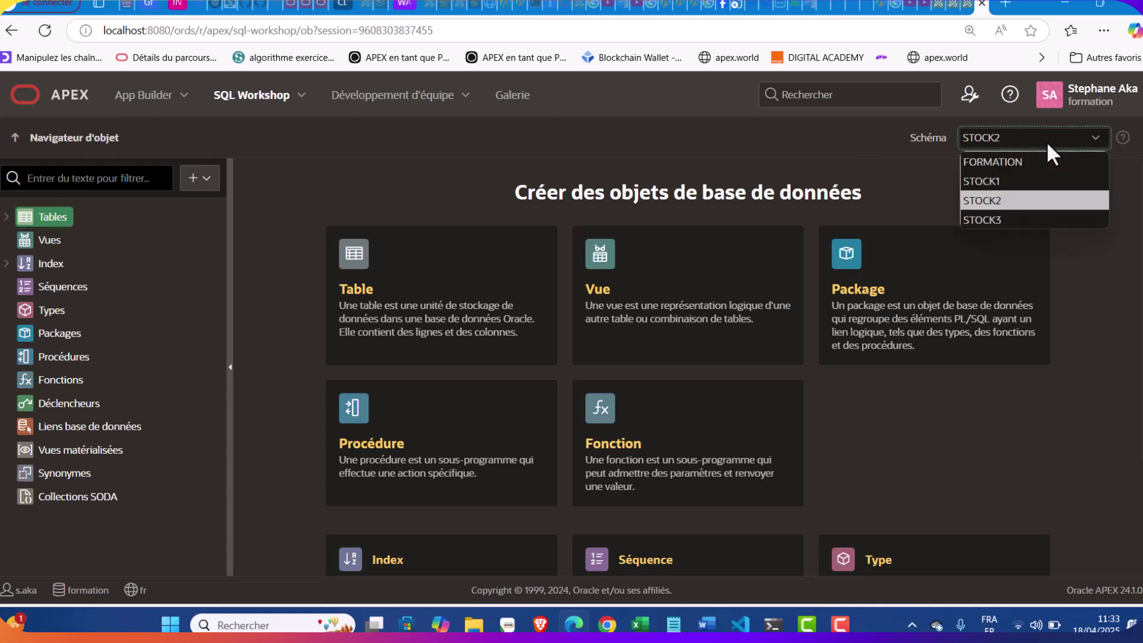
pyautogui.click(1008, 219)
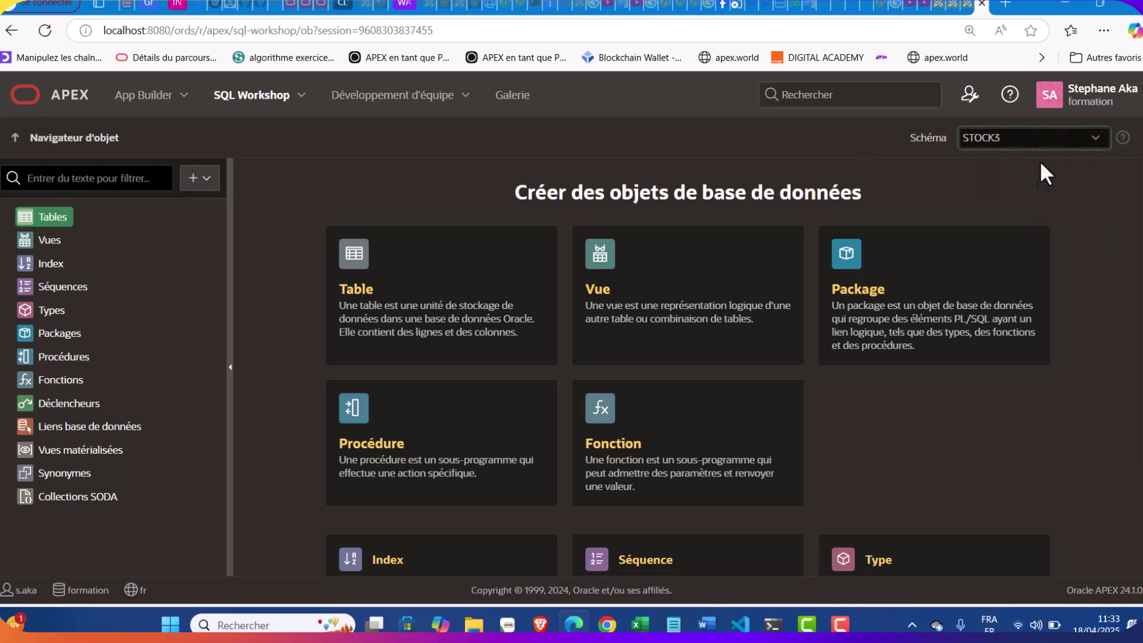
pyautogui.click(1032, 141)
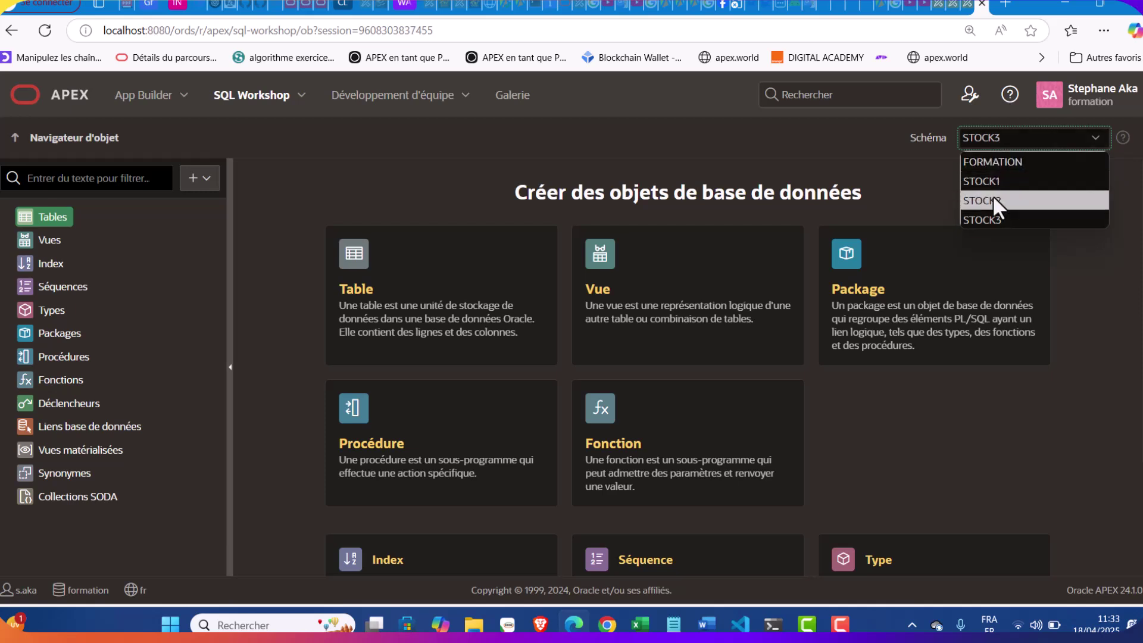
pyautogui.click(990, 217)
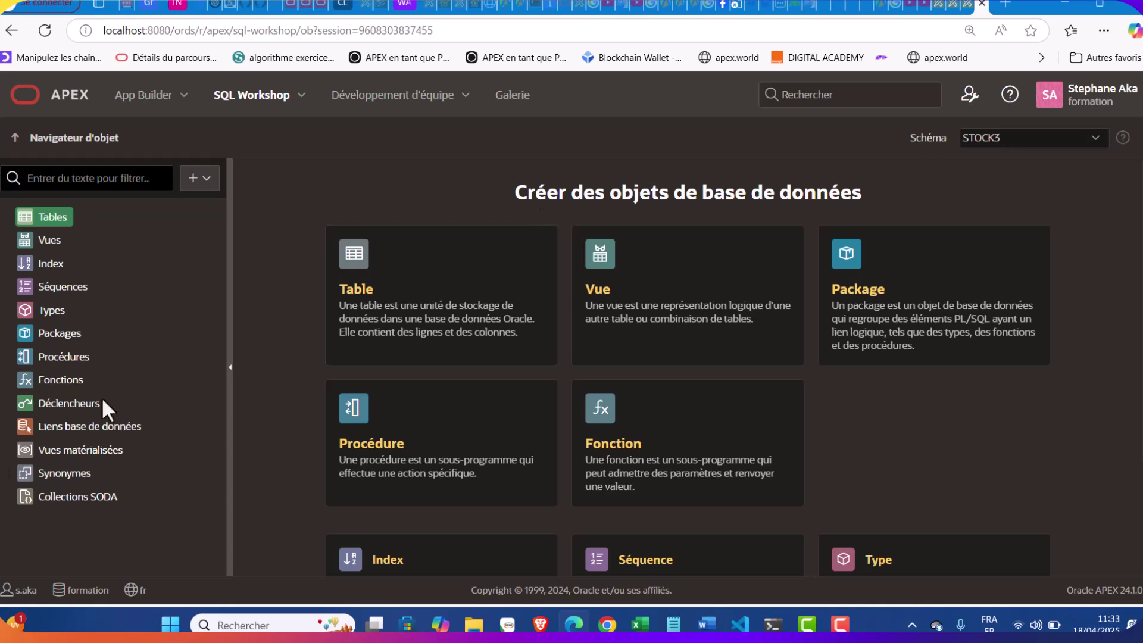
# Bring up the Notepad file with the TIERS, MAGASIN and EMPLACEMENT column definitions
pyautogui.scroll(-2, 415, 213)
pyautogui.scroll(2, 415, 213)
pyautogui.click(200, 178)
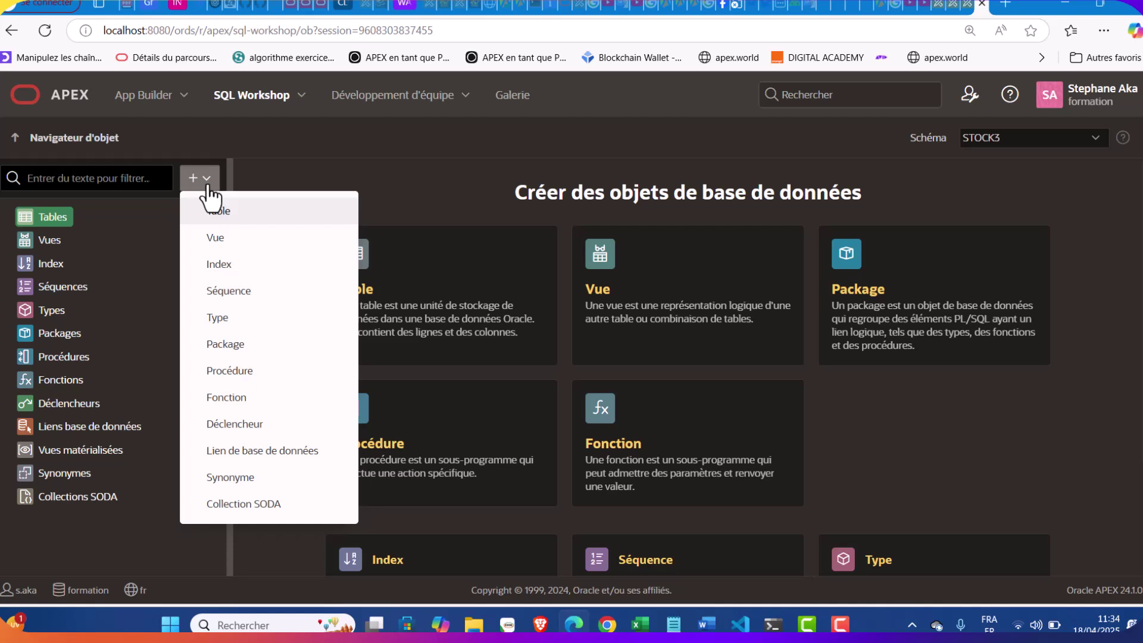
pyautogui.click(458, 203)
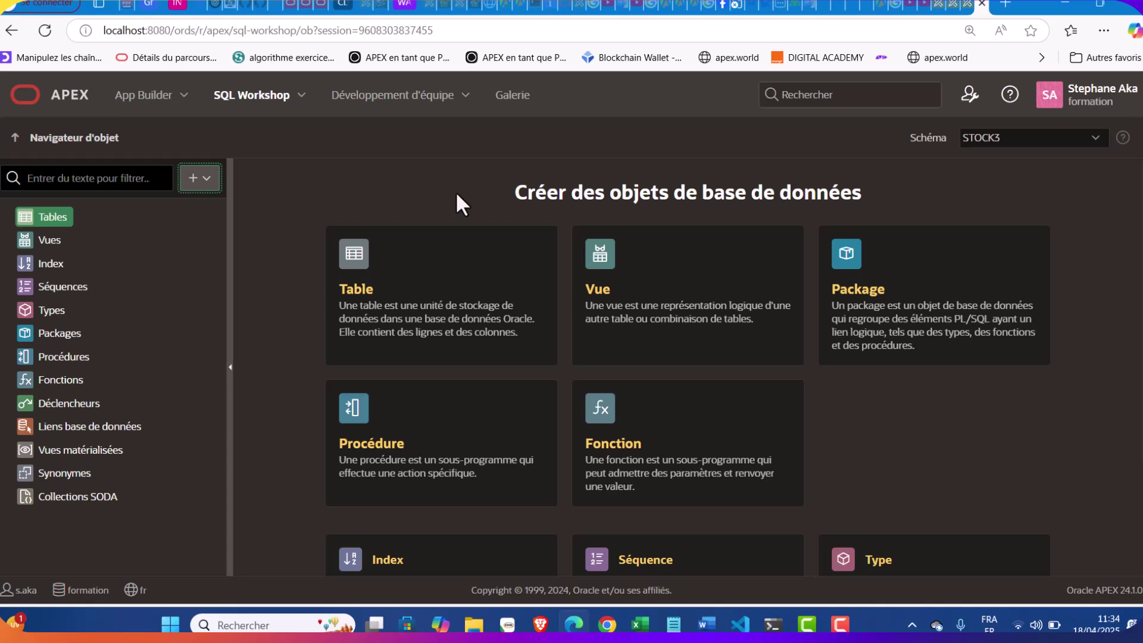
pyautogui.click(673, 624)
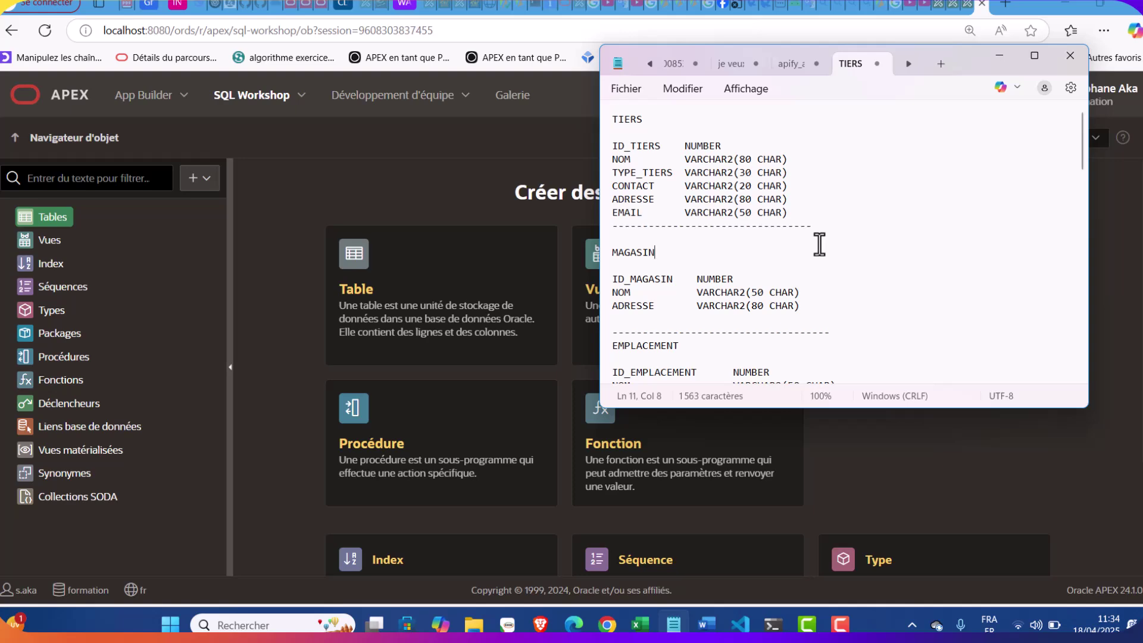
# Review the Notepad notes, then choose Table from the Object Browser's create menu
pyautogui.scroll(-10, 818, 244)
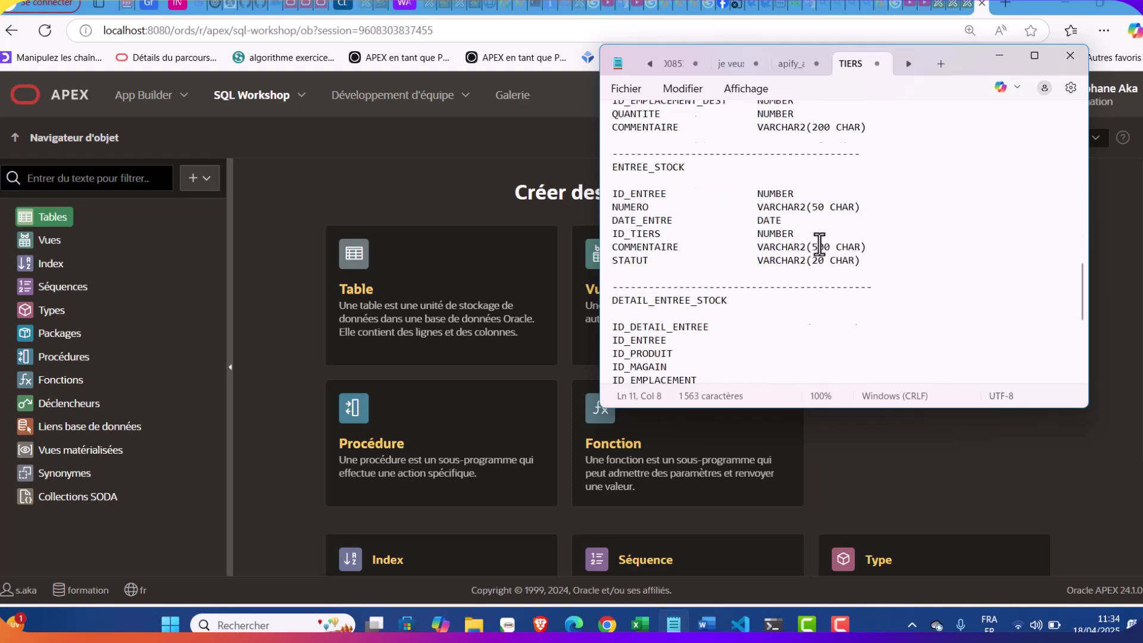
pyautogui.scroll(10, 819, 244)
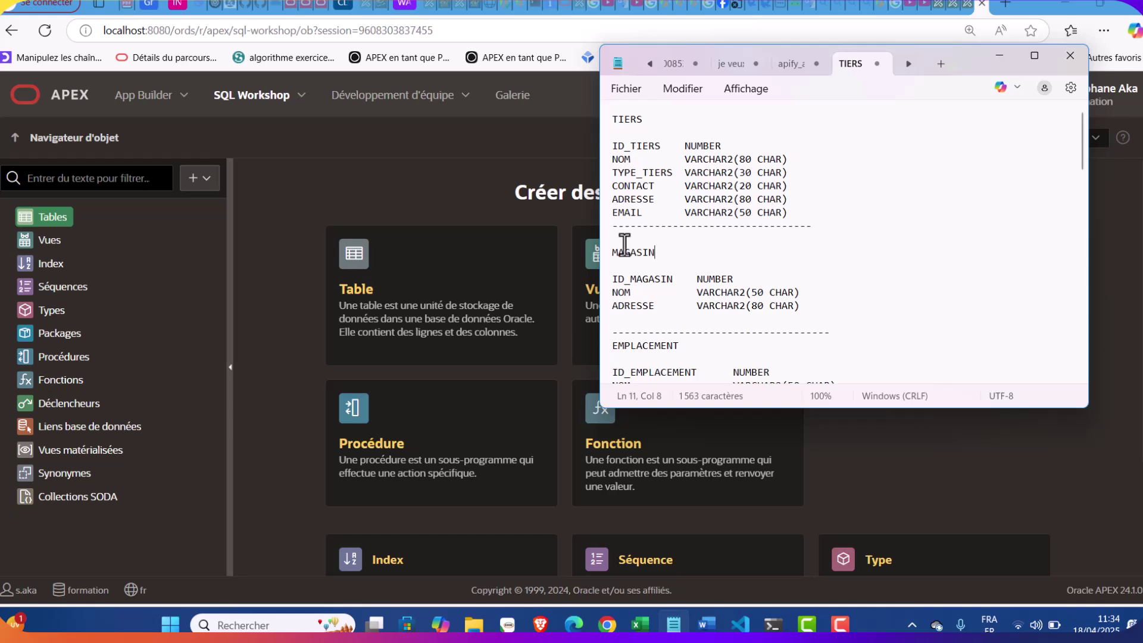
pyautogui.click(446, 172)
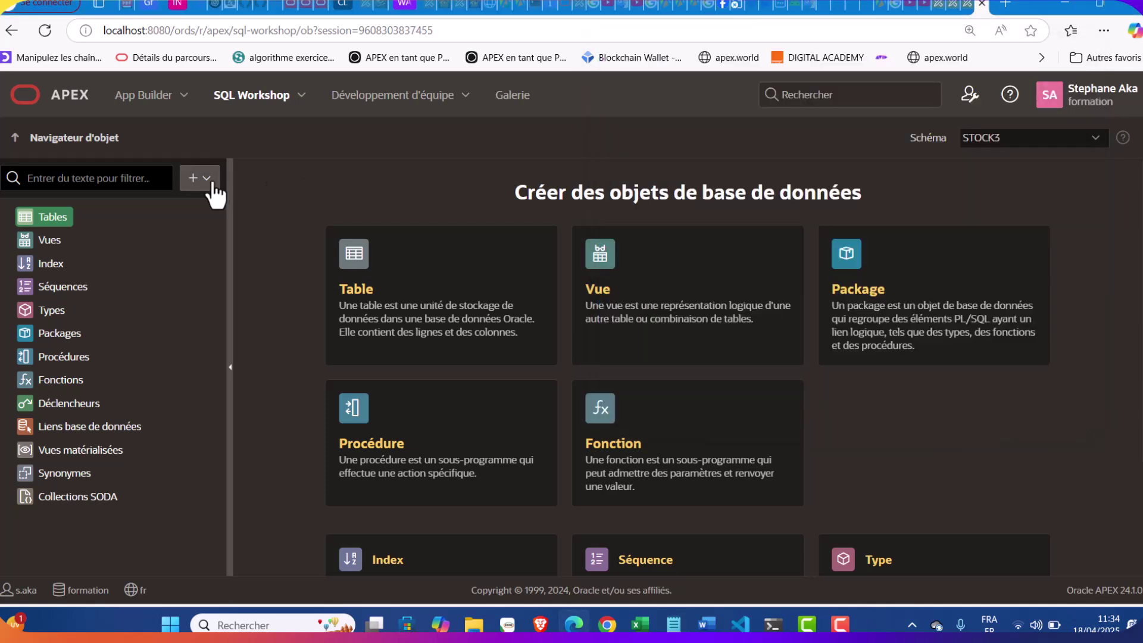
pyautogui.click(196, 178)
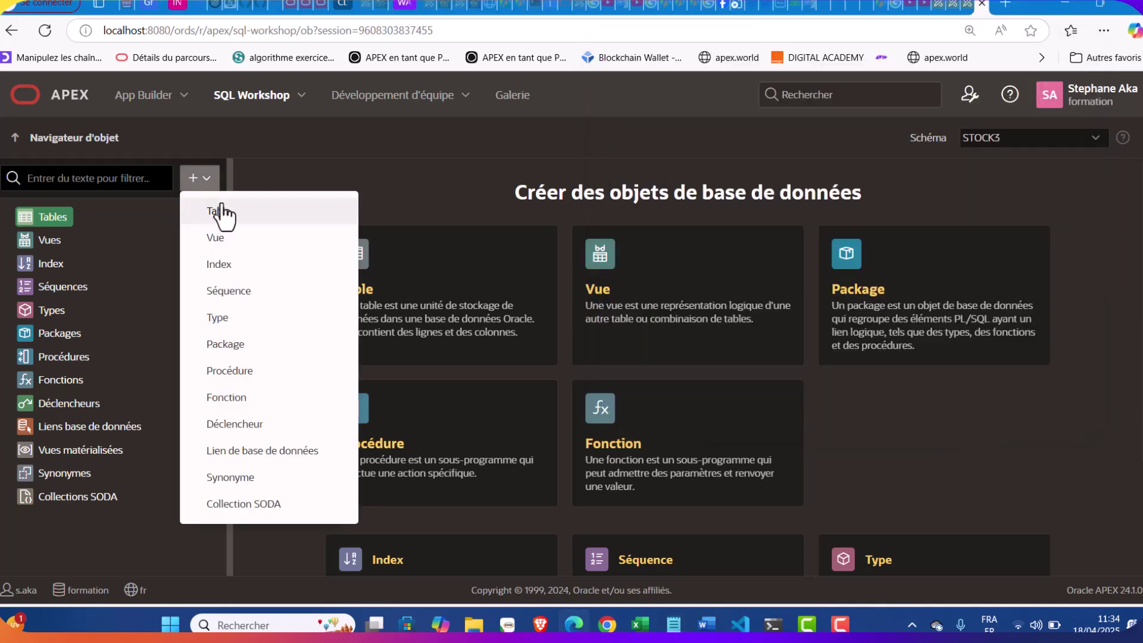
pyautogui.click(429, 167)
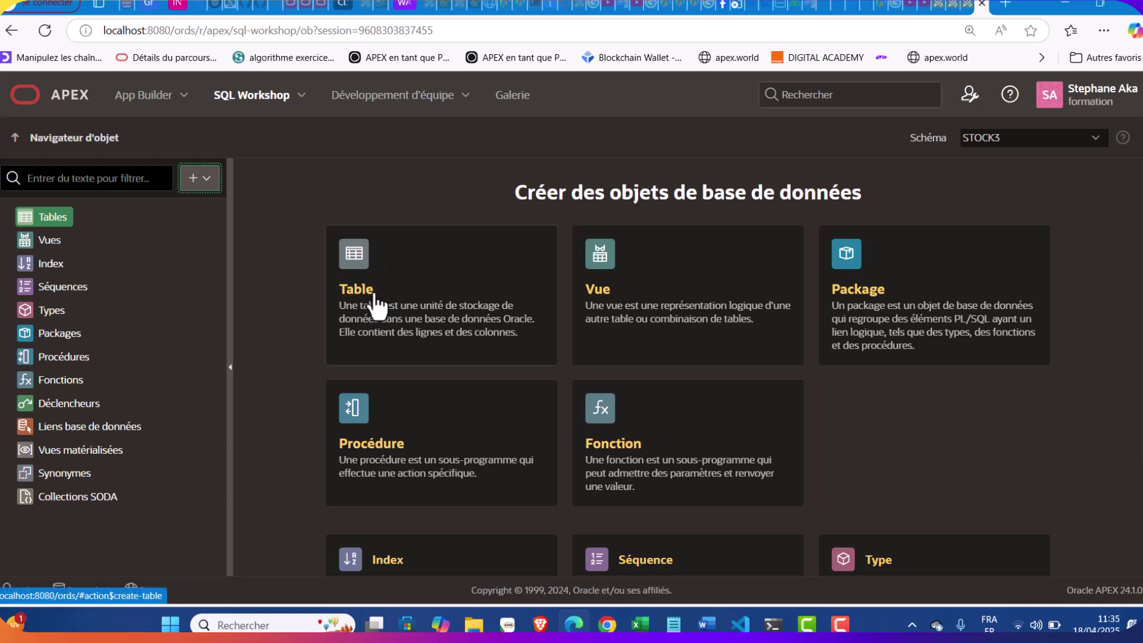
pyautogui.click(205, 178)
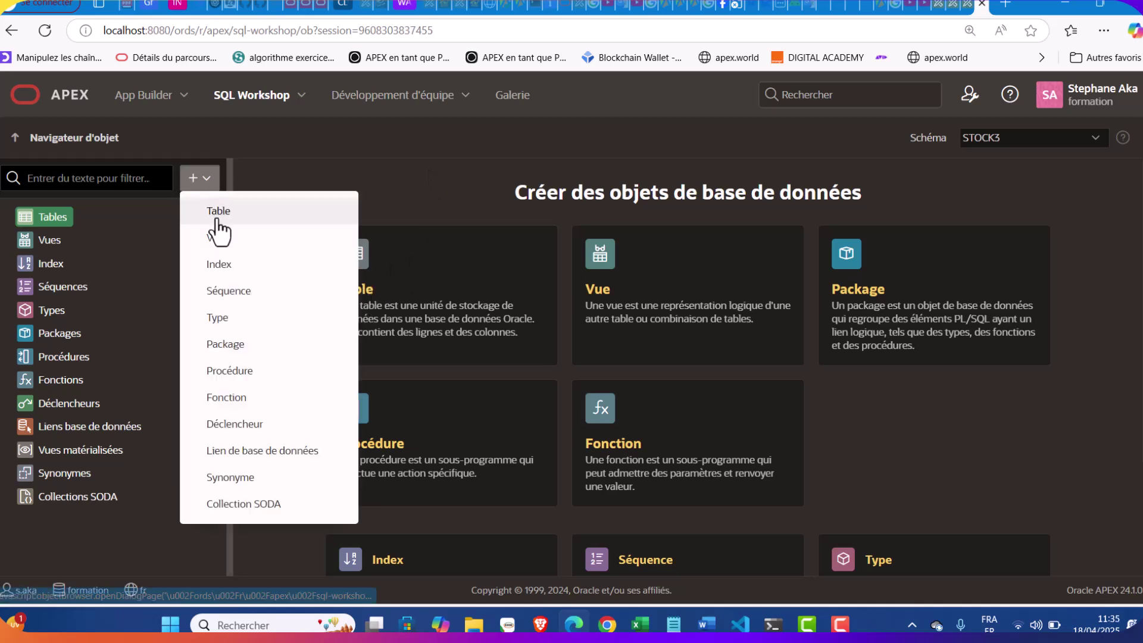
pyautogui.click(216, 215)
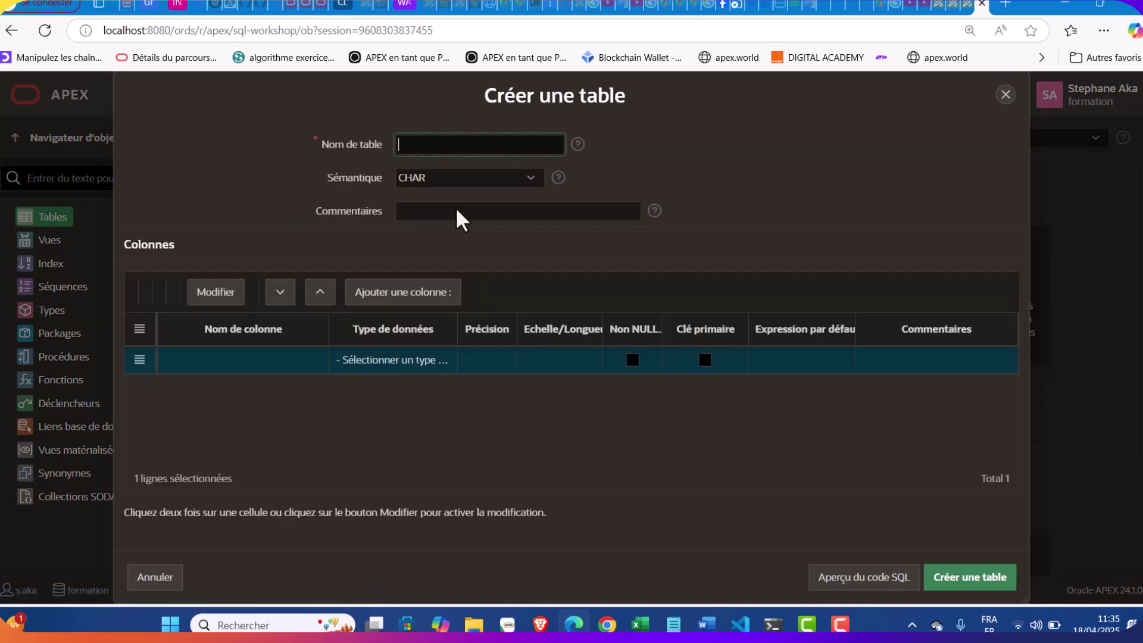
# Copy TIERS from the notes and paste it as the new table's name
pyautogui.click(673, 624)
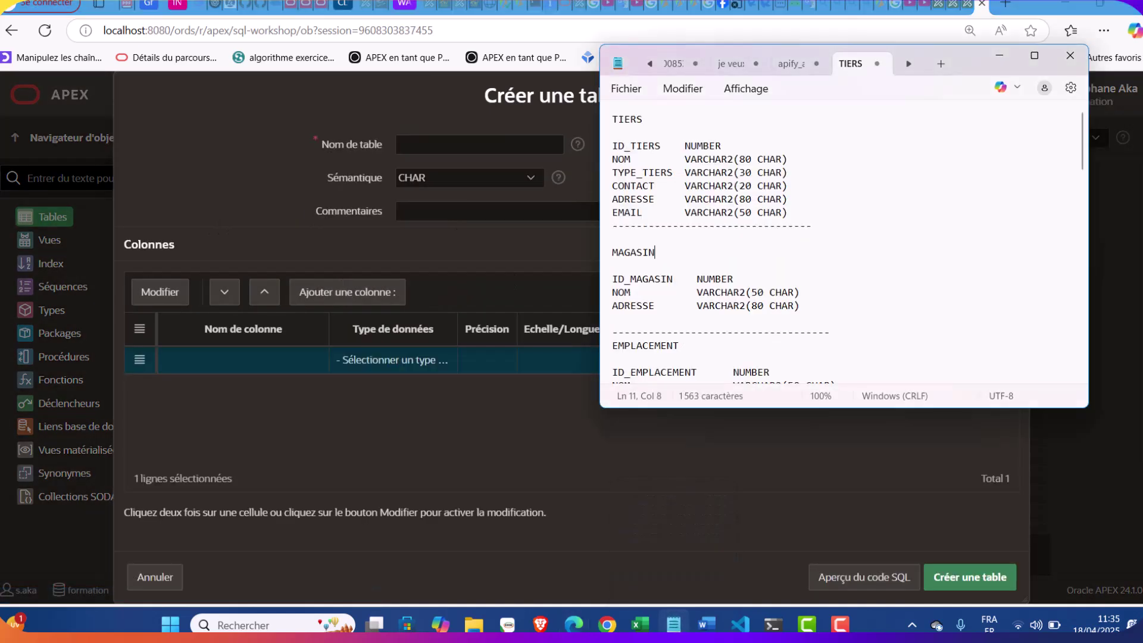
pyautogui.doubleClick(637, 120)
pyautogui.hotkey('ctrl', 'c')
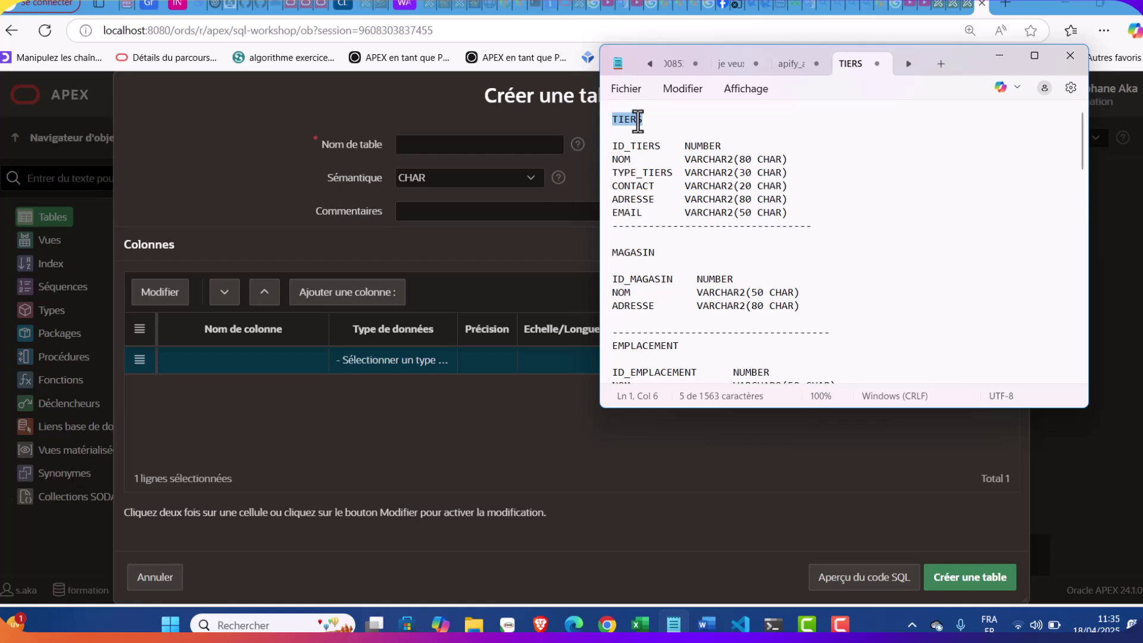
pyautogui.click(477, 147)
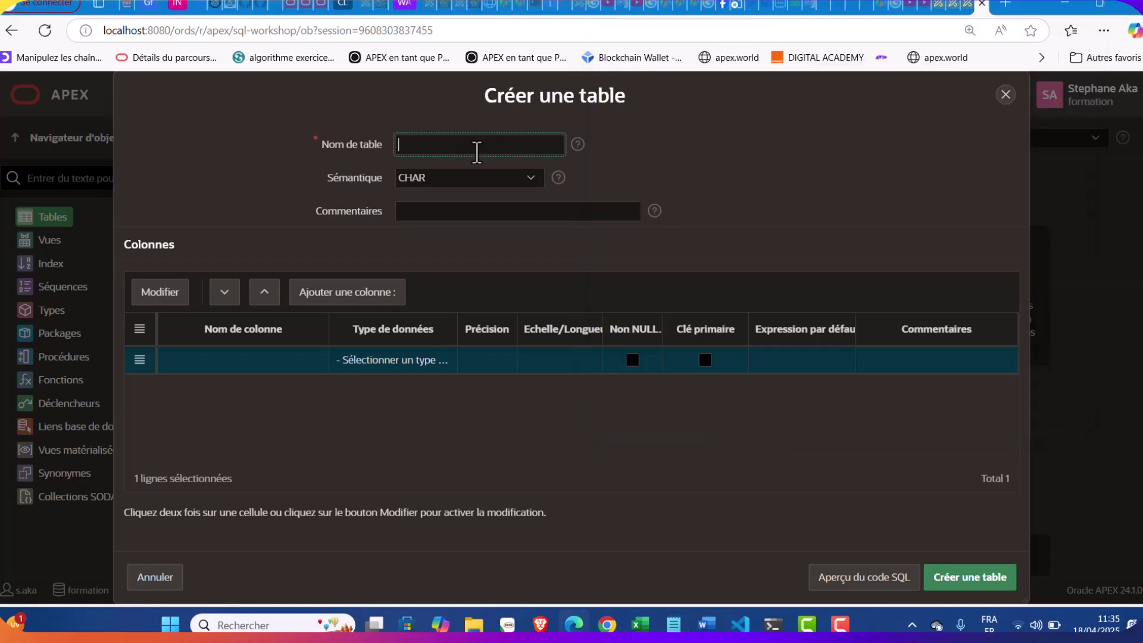
pyautogui.hotkey('ctrl', 'v')
# Select the first column name ID_TIERS in the Notepad notes
pyautogui.click(671, 623)
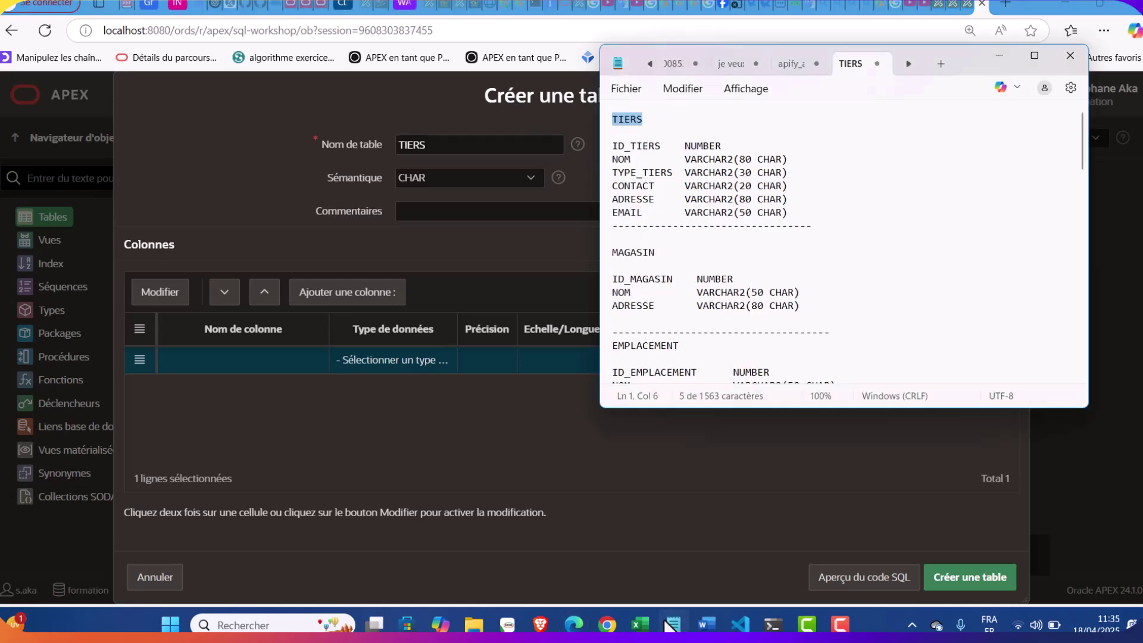
pyautogui.doubleClick(629, 147)
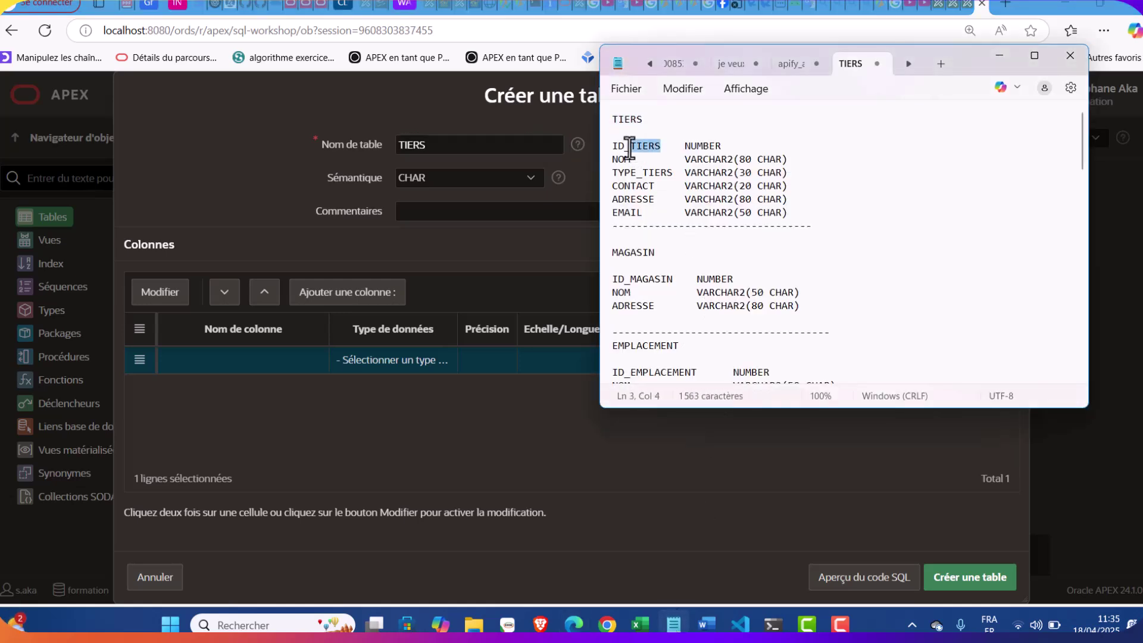
pyautogui.click(652, 150)
pyautogui.moveTo(660, 146); pyautogui.dragTo(605, 146)
pyautogui.hotkey('ctrl', 'c')
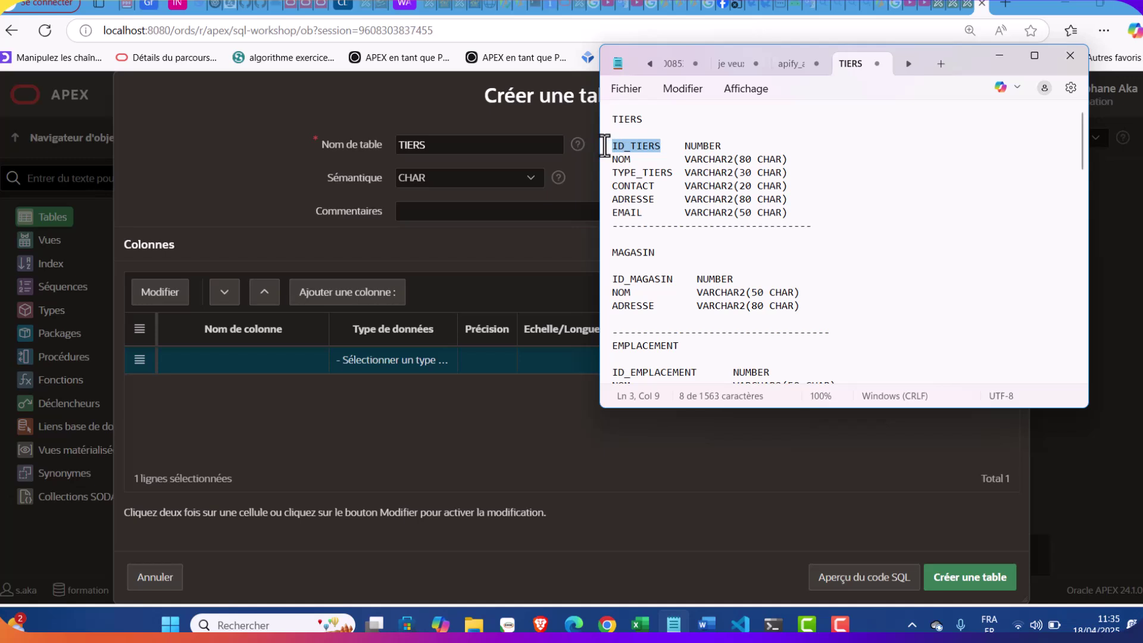
# Name the first column ID_TIERS, make it NUMBER and mark it as the primary key
pyautogui.doubleClick(224, 360)
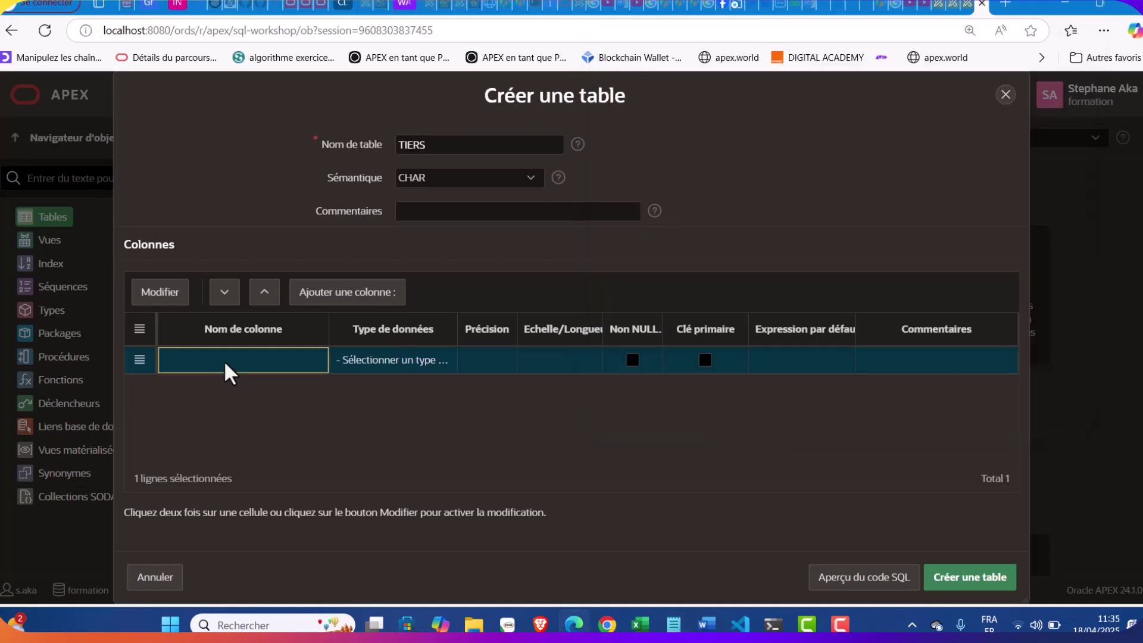
pyautogui.hotkey('ctrl', 'v')
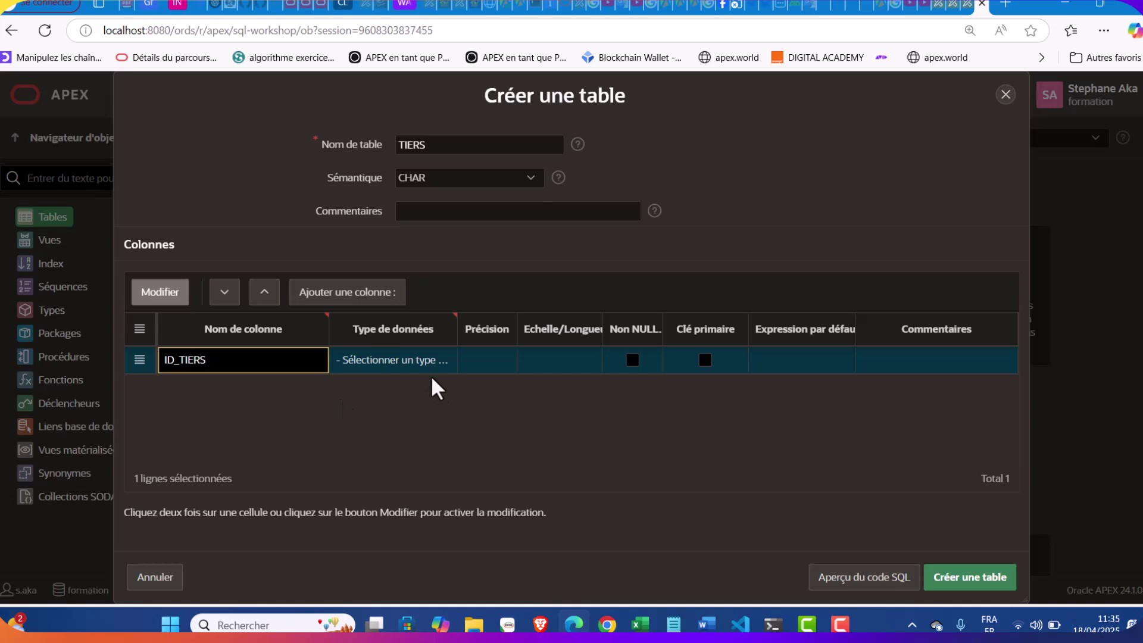
pyautogui.click(415, 370)
pyautogui.click(413, 367)
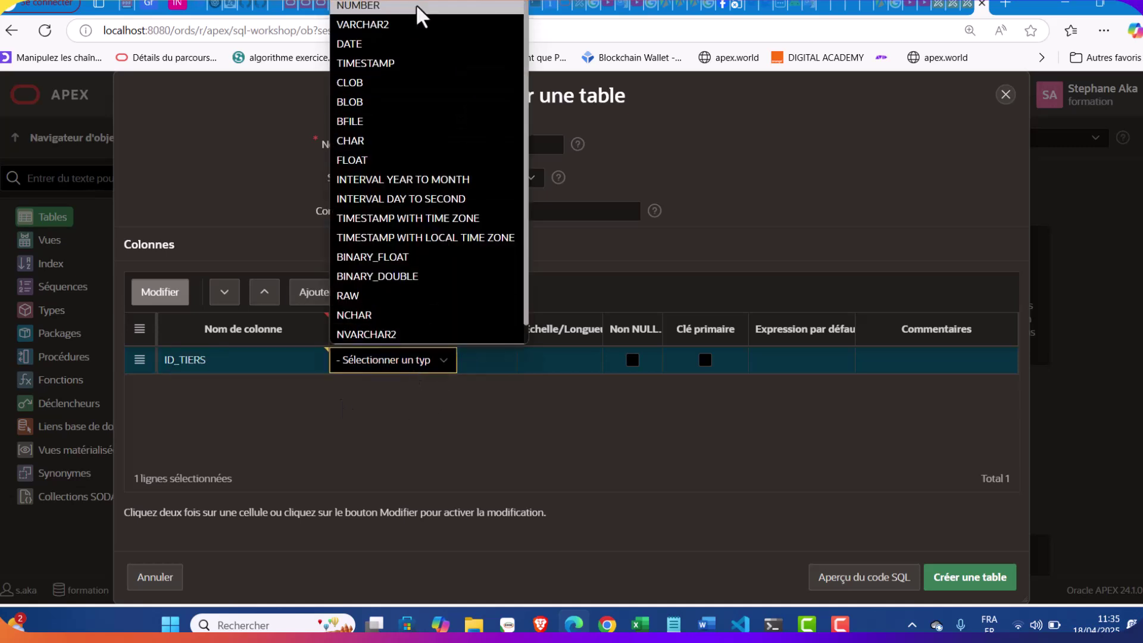
pyautogui.click(416, 6)
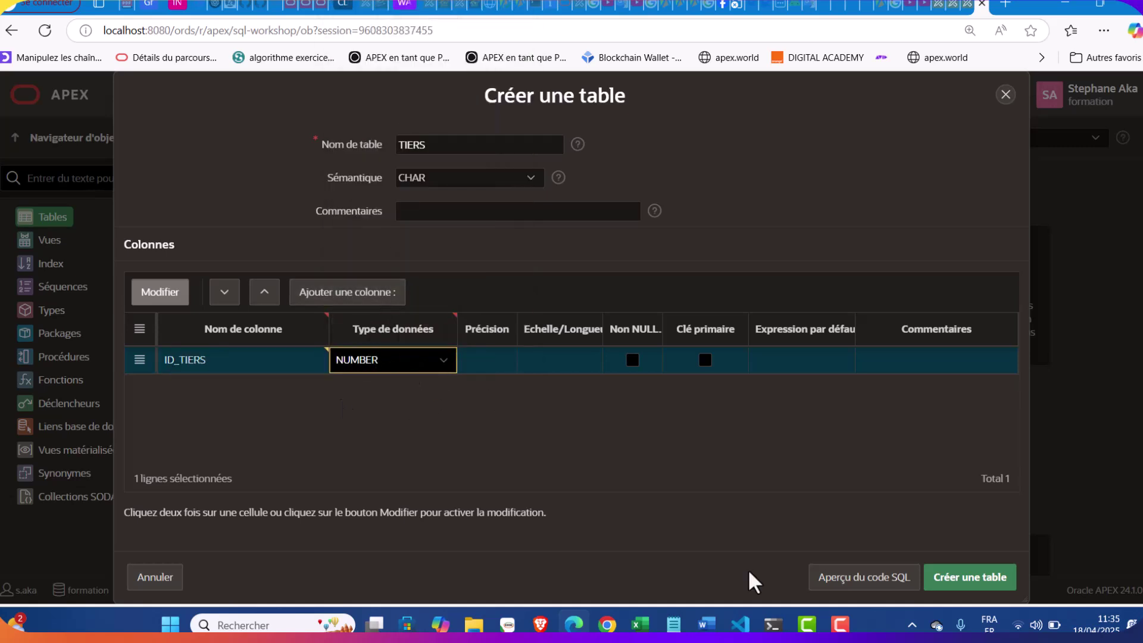
pyautogui.click(673, 624)
pyautogui.click(673, 624)
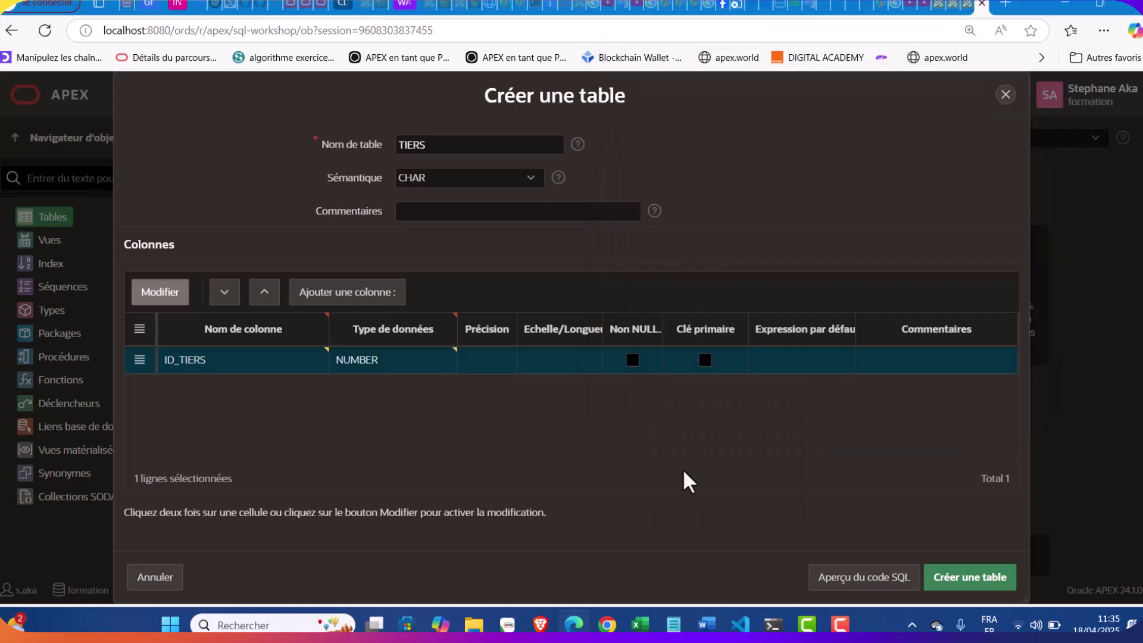
pyautogui.click(705, 360)
# Add a second column row and paste NOM from the notes as its name
pyautogui.click(351, 297)
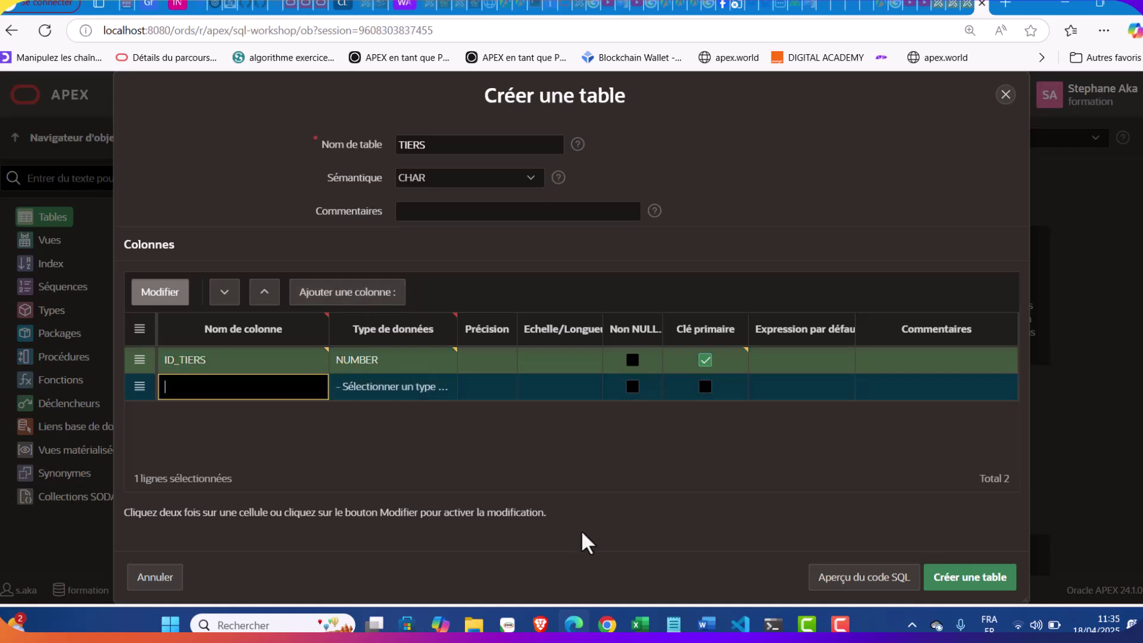
pyautogui.click(673, 623)
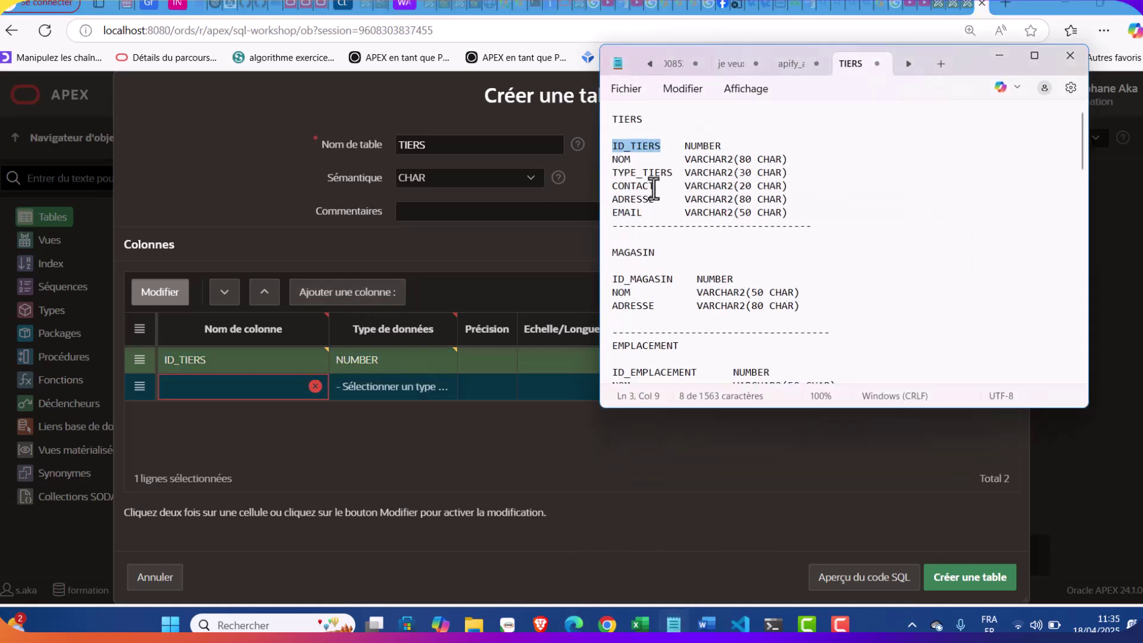
pyautogui.doubleClick(621, 161)
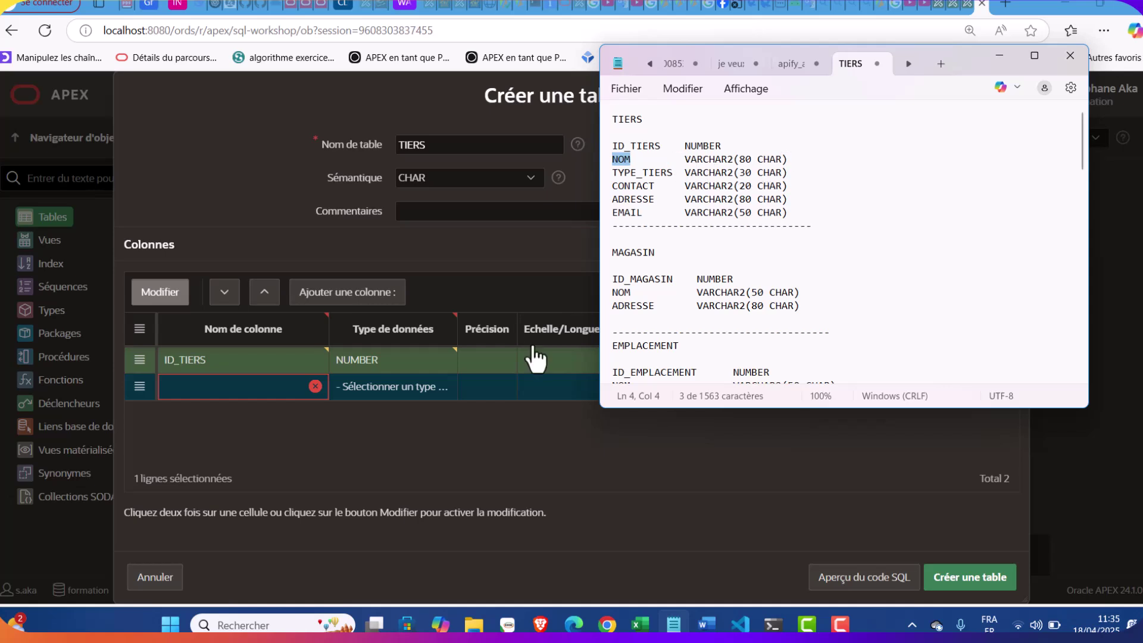
pyautogui.click(221, 384)
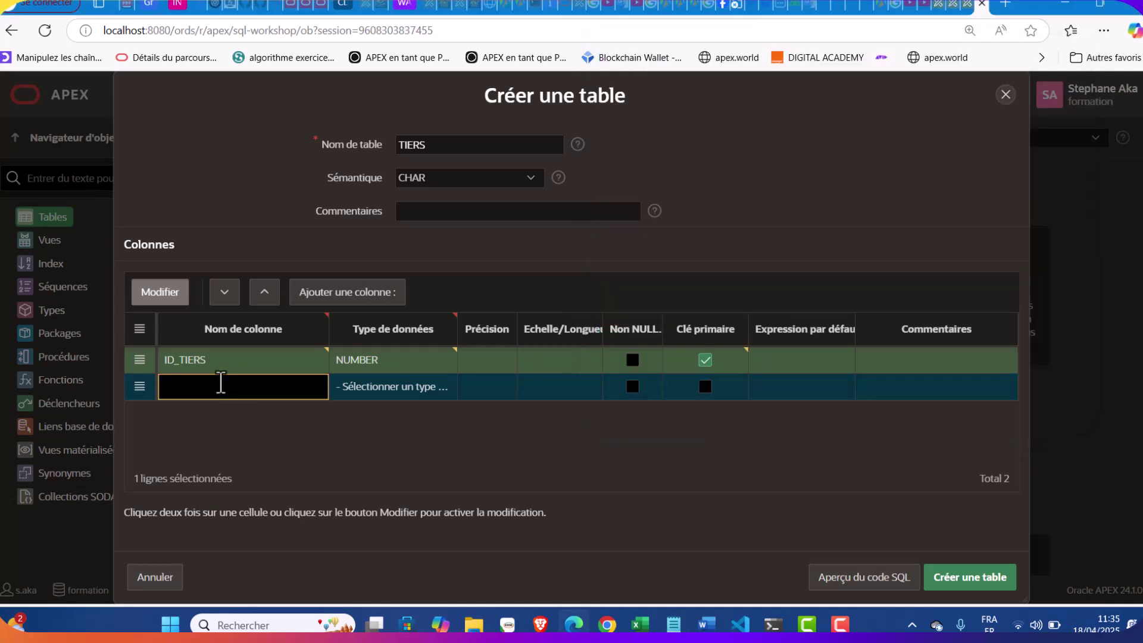
pyautogui.write('NOM')
pyautogui.click(382, 389)
# Make NOM a required, not-null VARCHAR2(80) column
pyautogui.click(381, 390)
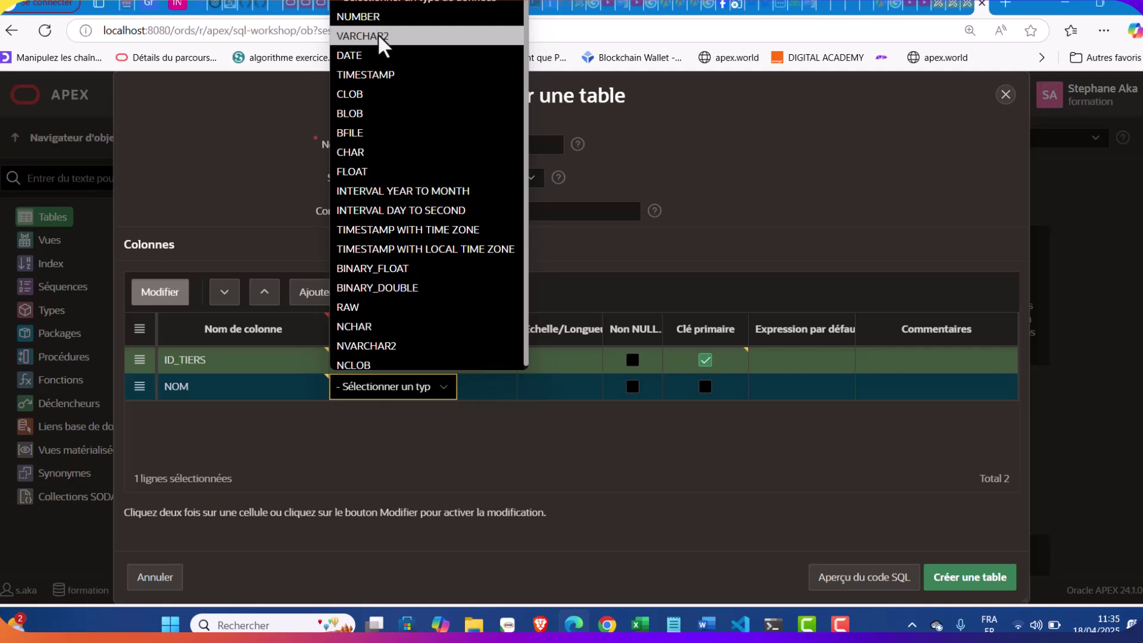
pyautogui.click(383, 36)
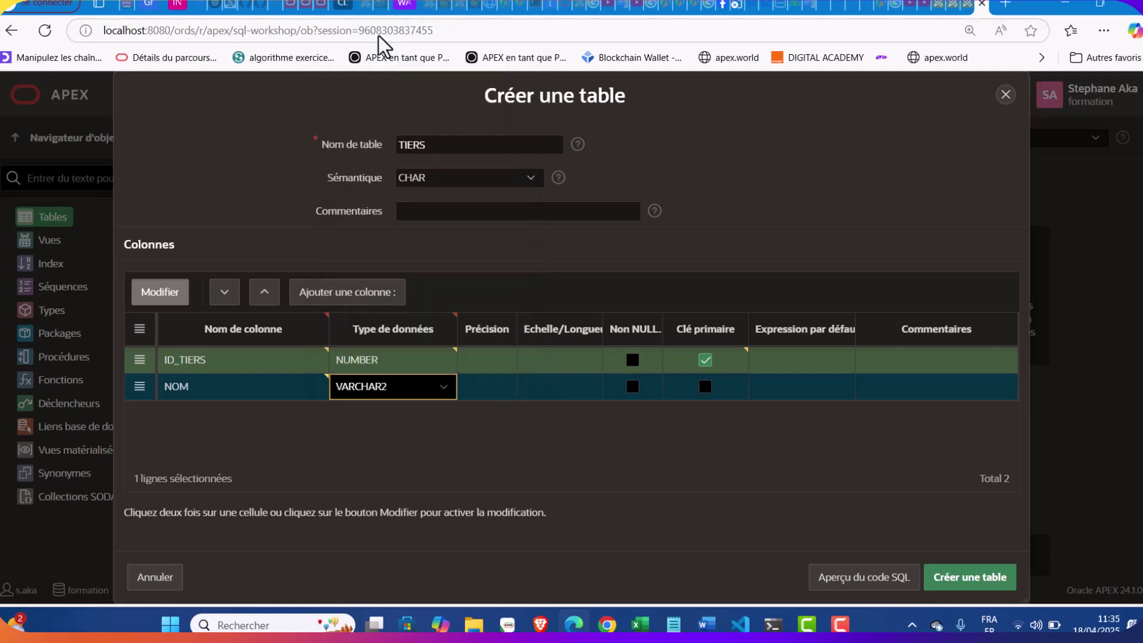
pyautogui.click(555, 390)
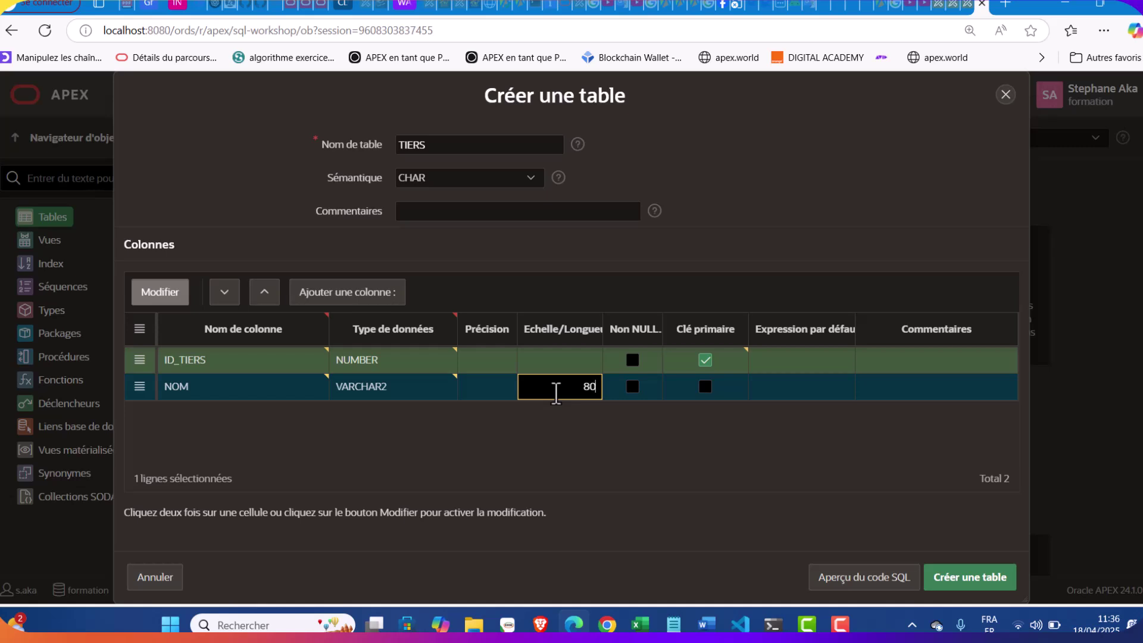
pyautogui.click(631, 384)
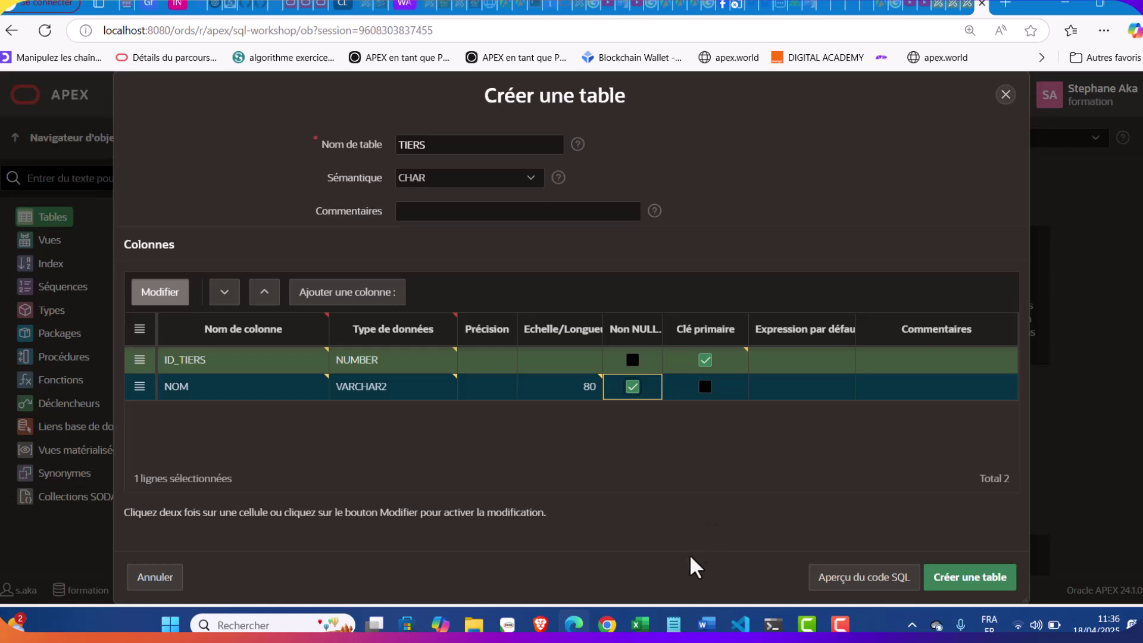
# Add TYPE_TIERS as a required VARCHAR2 column with length 30
pyautogui.hotkey('alt', 'Tab')
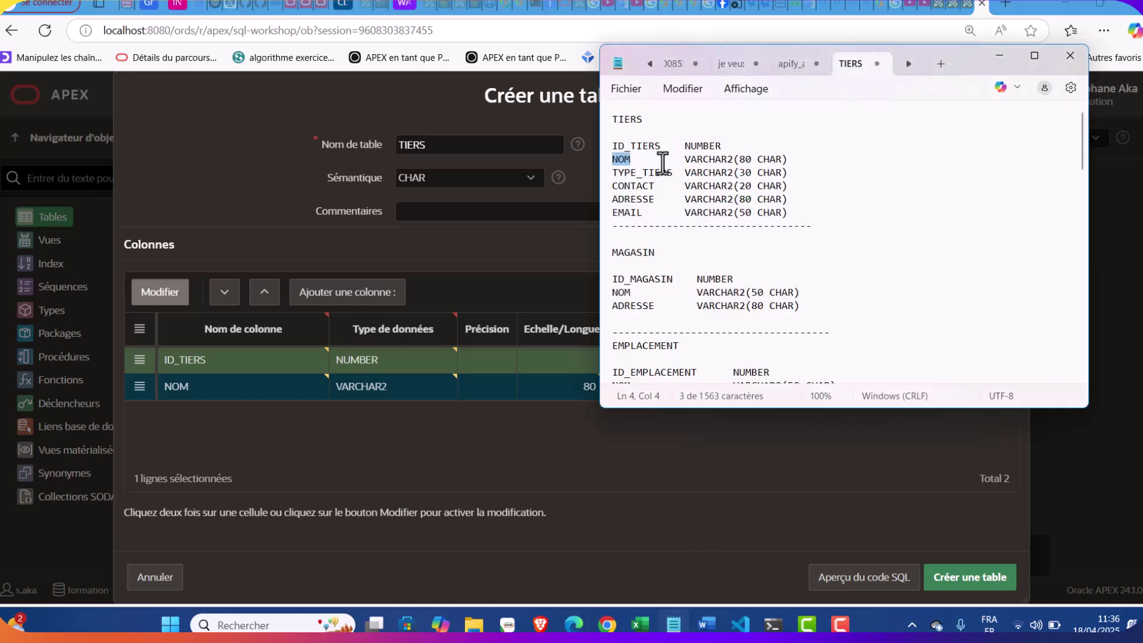
pyautogui.doubleClick(649, 173)
pyautogui.moveTo(673, 173); pyautogui.dragTo(604, 173)
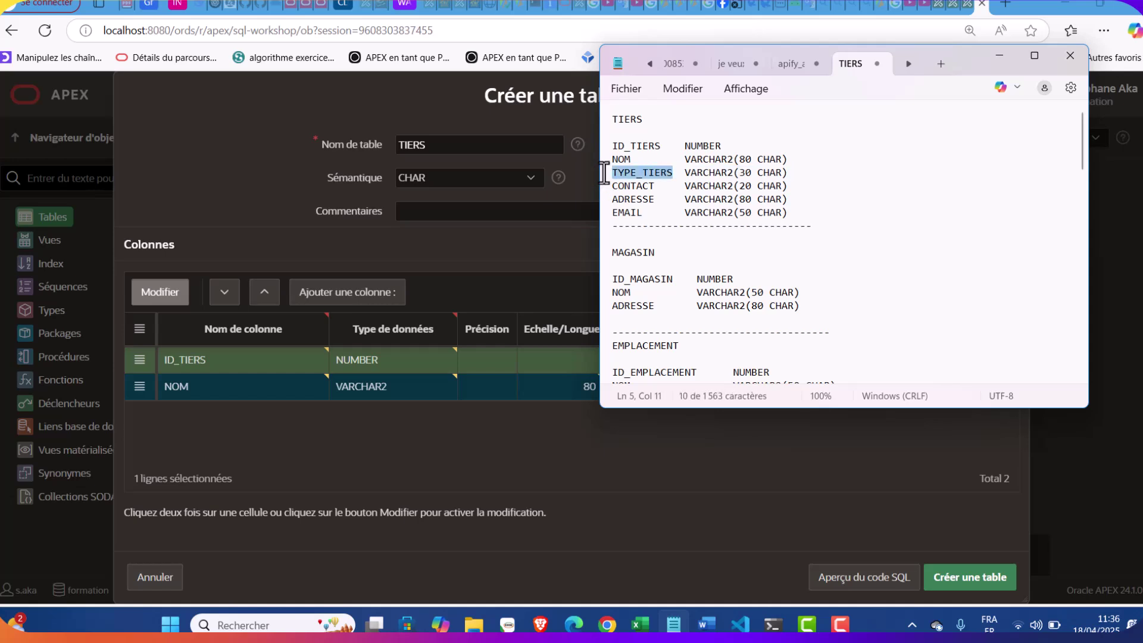
pyautogui.click(349, 415)
pyautogui.click(366, 291)
pyautogui.write('TYPE_TIERS')
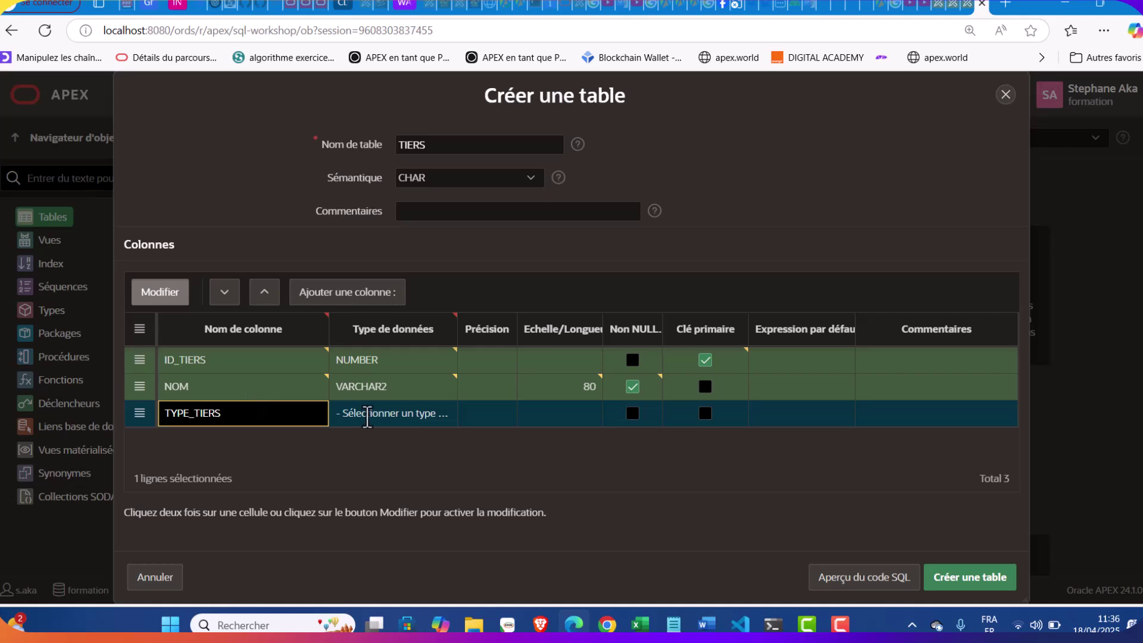
pyautogui.click(384, 417)
pyautogui.click(387, 420)
pyautogui.click(395, 59)
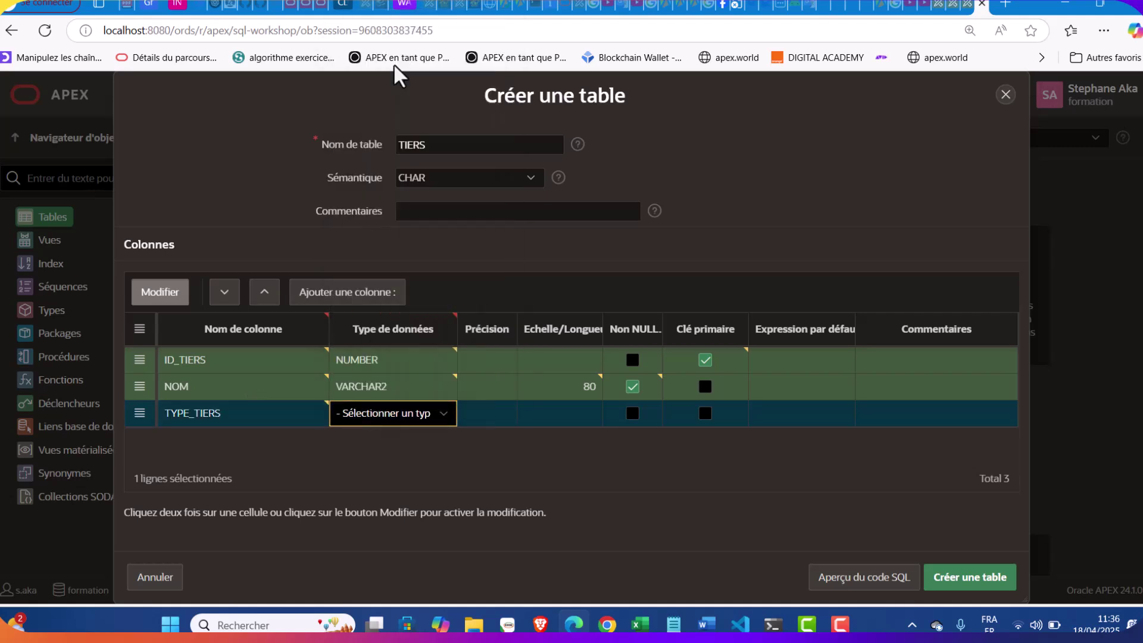
pyautogui.click(573, 419)
pyautogui.click(571, 415)
pyautogui.write('30')
pyautogui.click(632, 413)
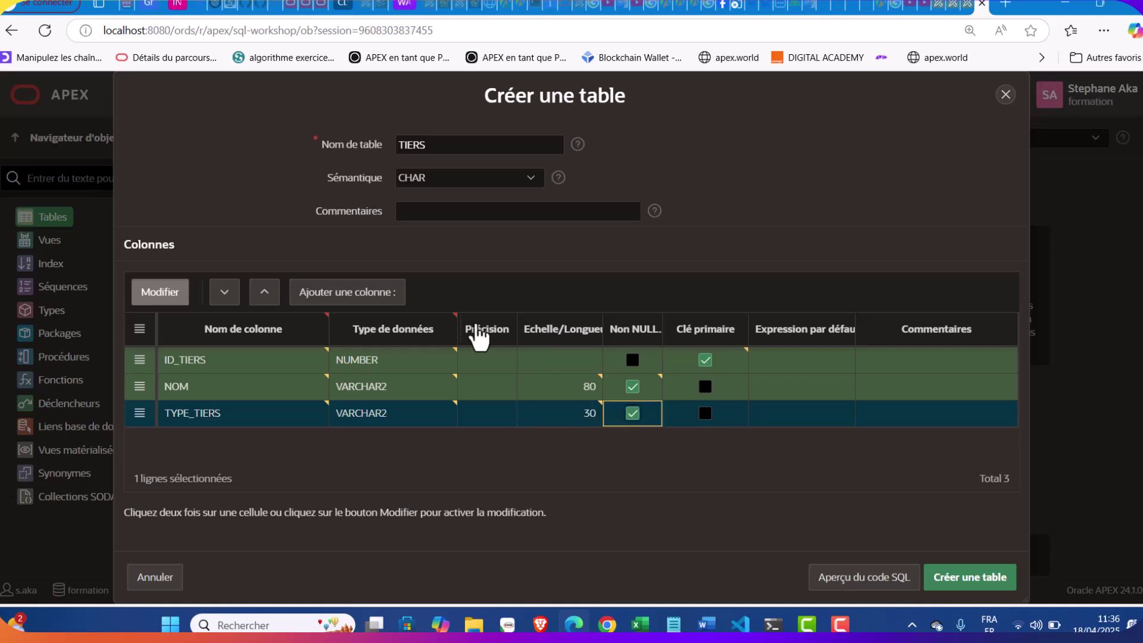
# Add CONTACT as a VARCHAR2 column with length 20
pyautogui.click(386, 288)
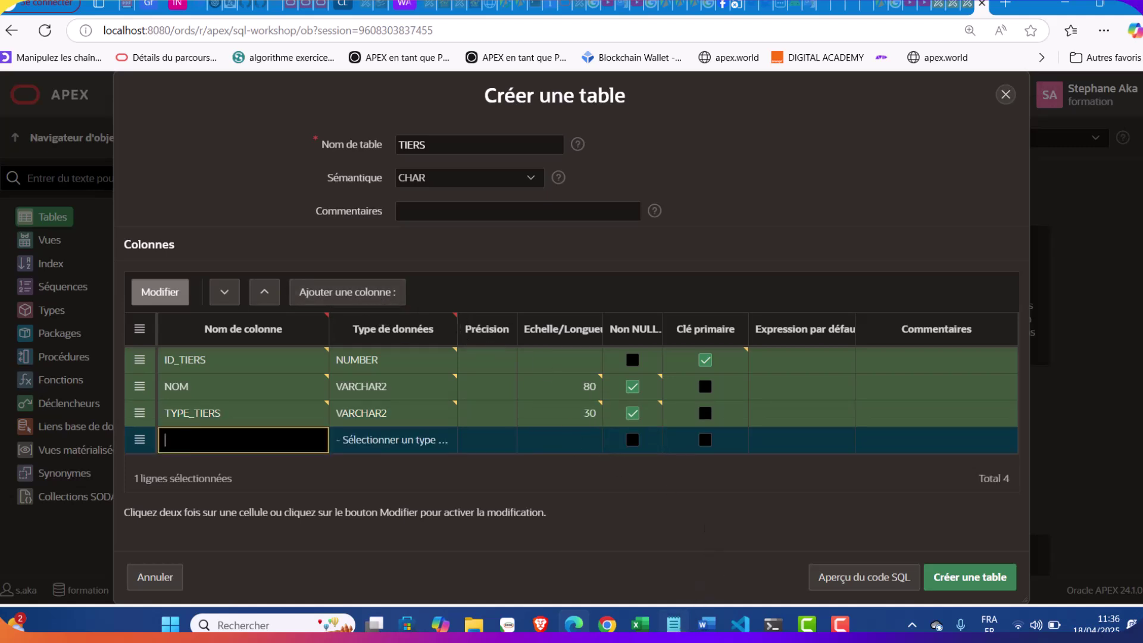
pyautogui.click(673, 624)
pyautogui.doubleClick(626, 185)
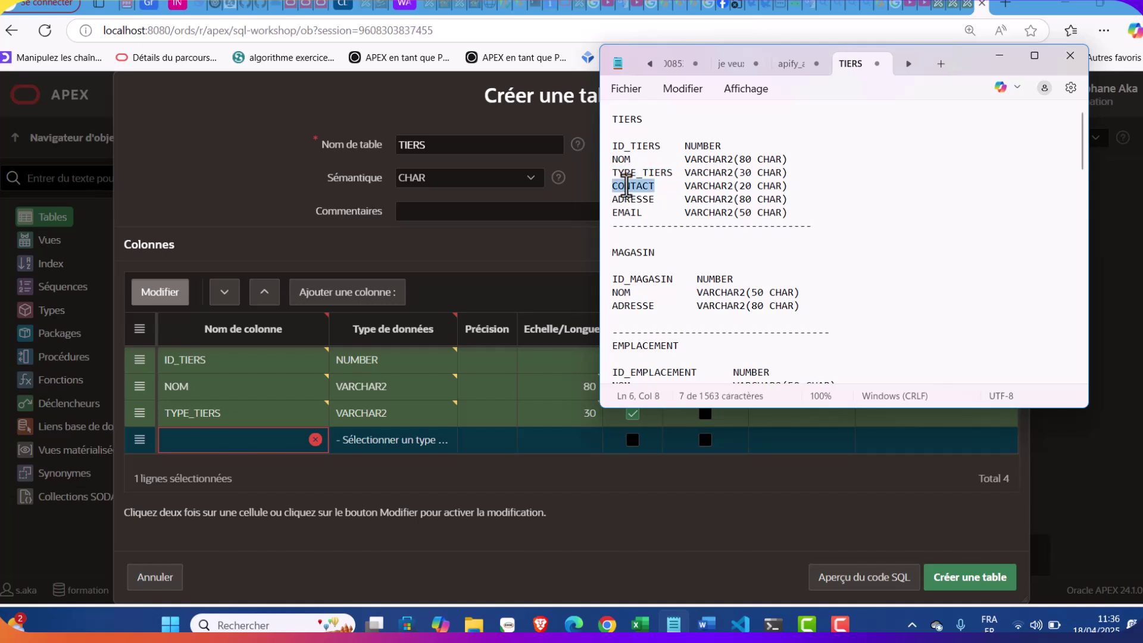
pyautogui.hotkey('ctrl', 'c')
pyautogui.click(241, 451)
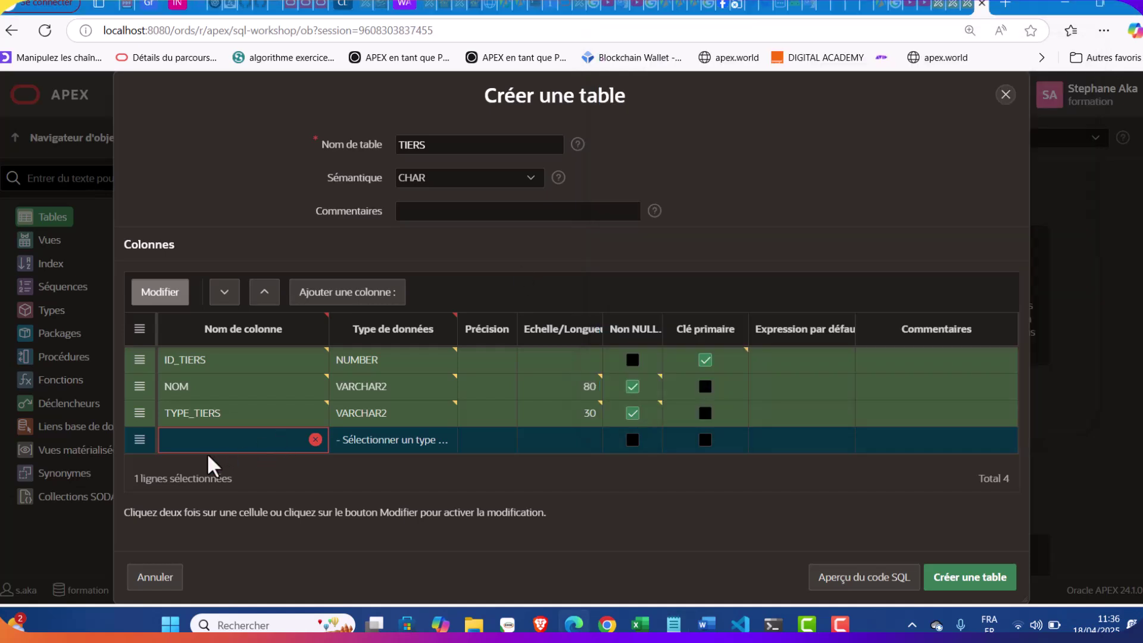
pyautogui.click(199, 439)
pyautogui.hotkey('ctrl', 'v')
pyautogui.click(393, 442)
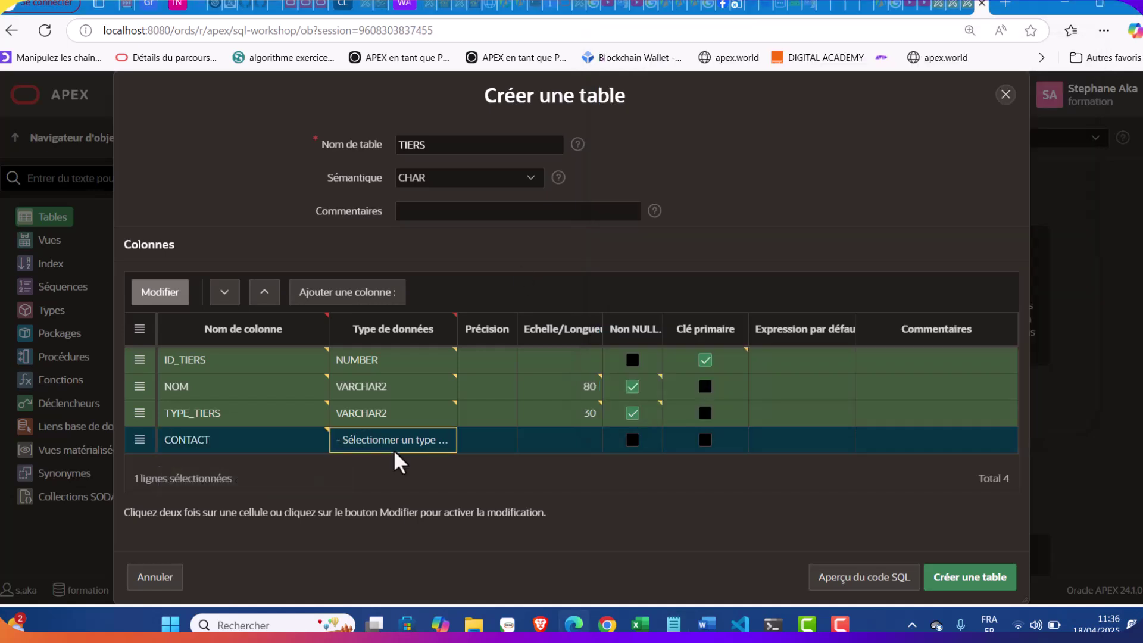
pyautogui.click(440, 441)
pyautogui.click(395, 87)
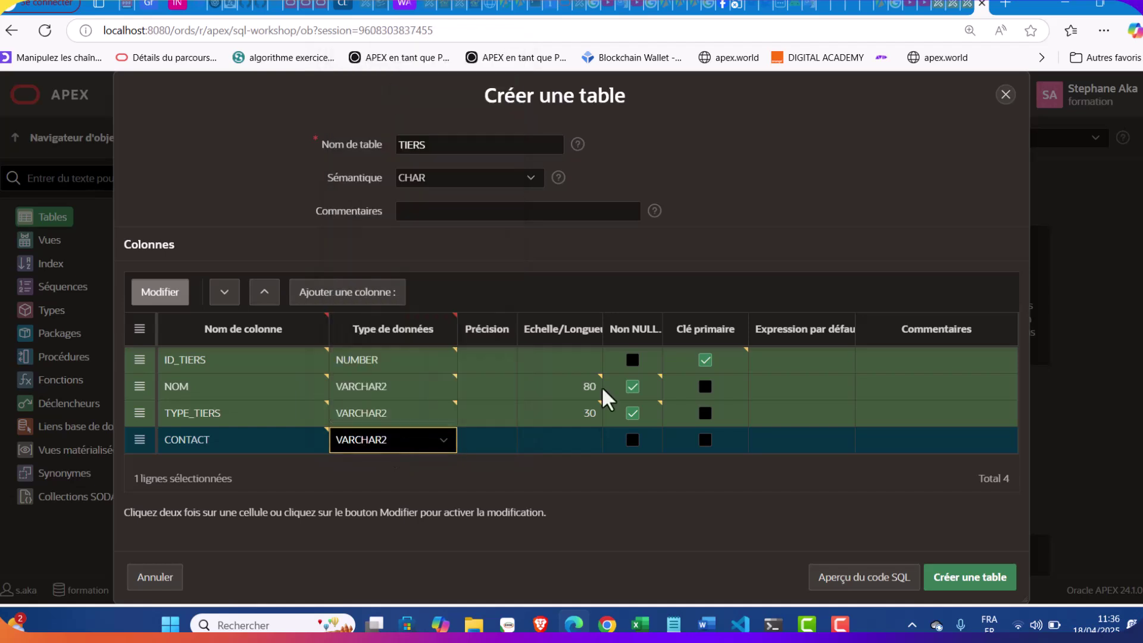
pyautogui.click(573, 440)
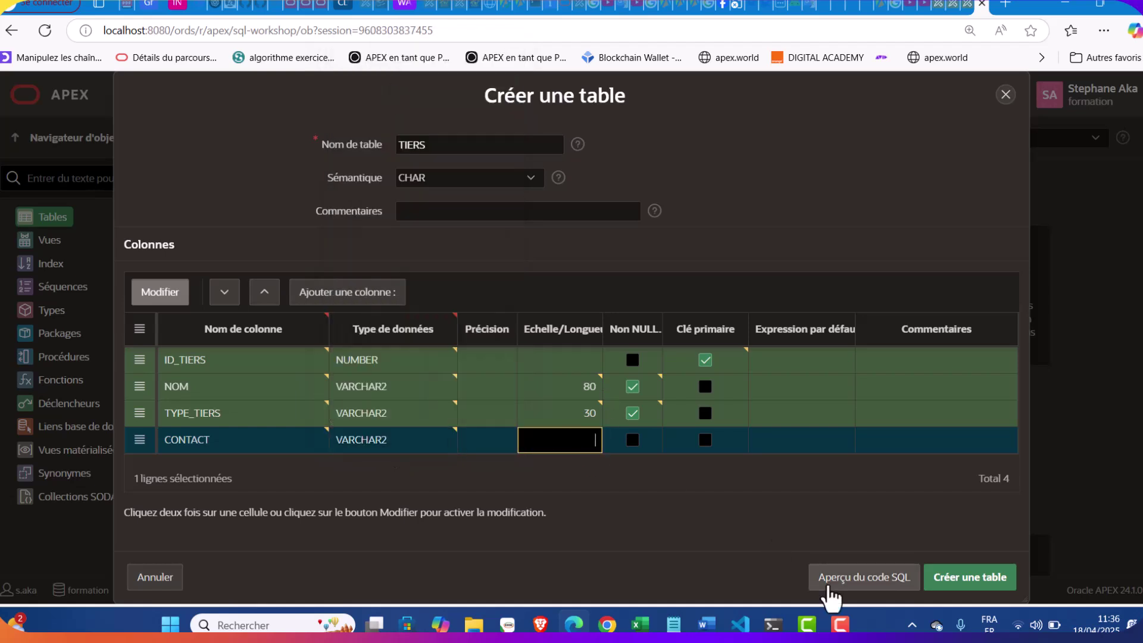
pyautogui.click(673, 624)
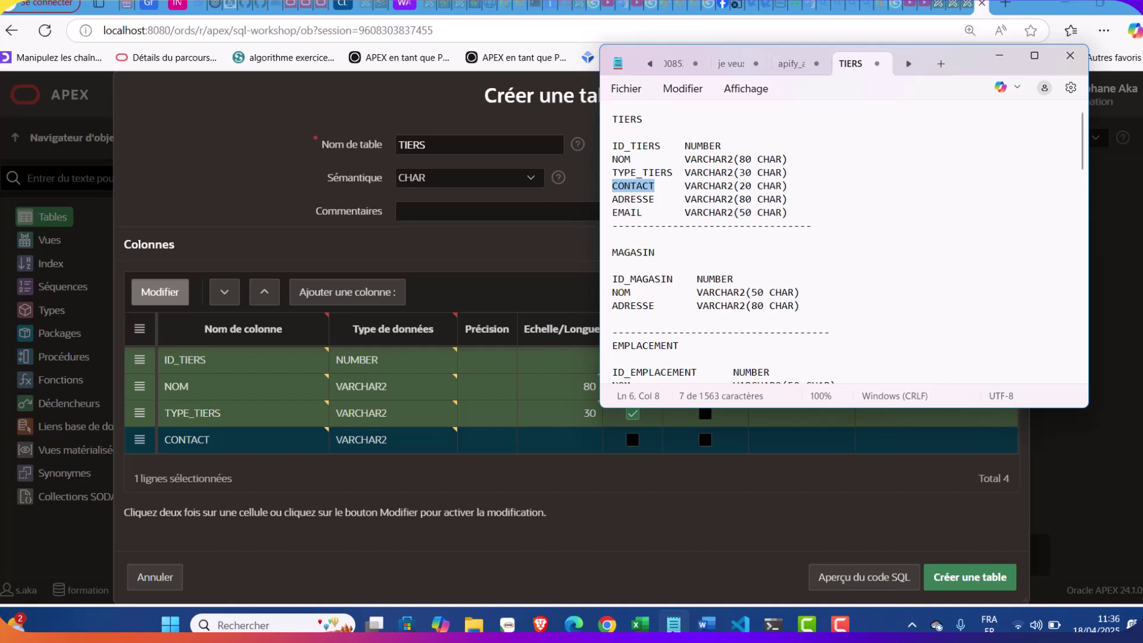
pyautogui.click(673, 624)
pyautogui.click(583, 441)
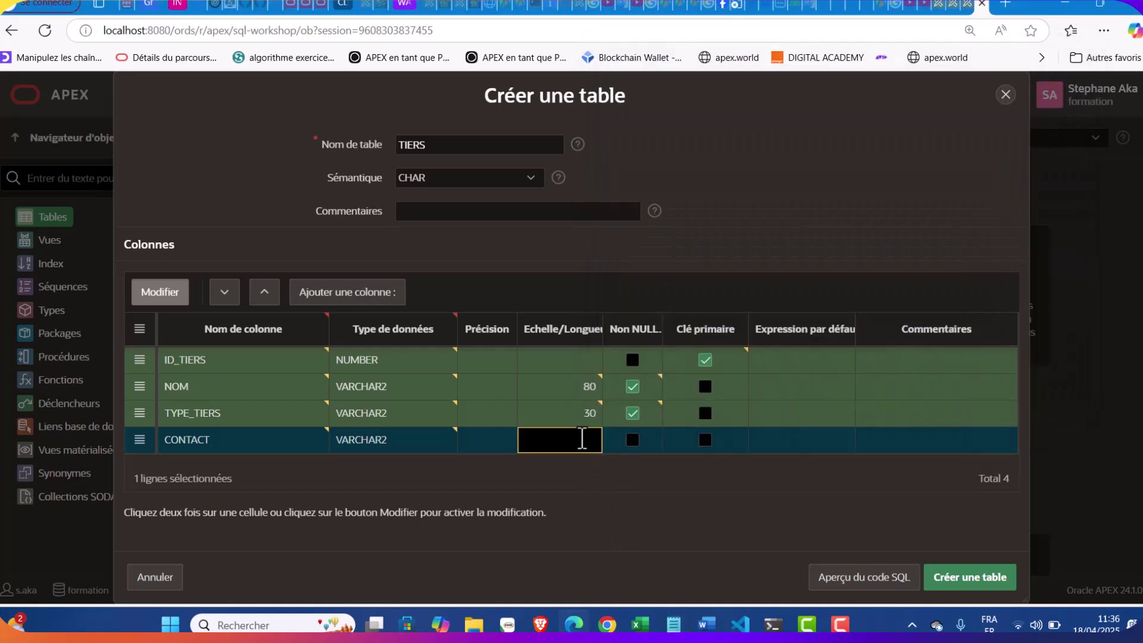
pyautogui.write('20')
# Add ADRESSE as a VARCHAR2 column with length 80
pyautogui.click(393, 294)
pyautogui.click(673, 623)
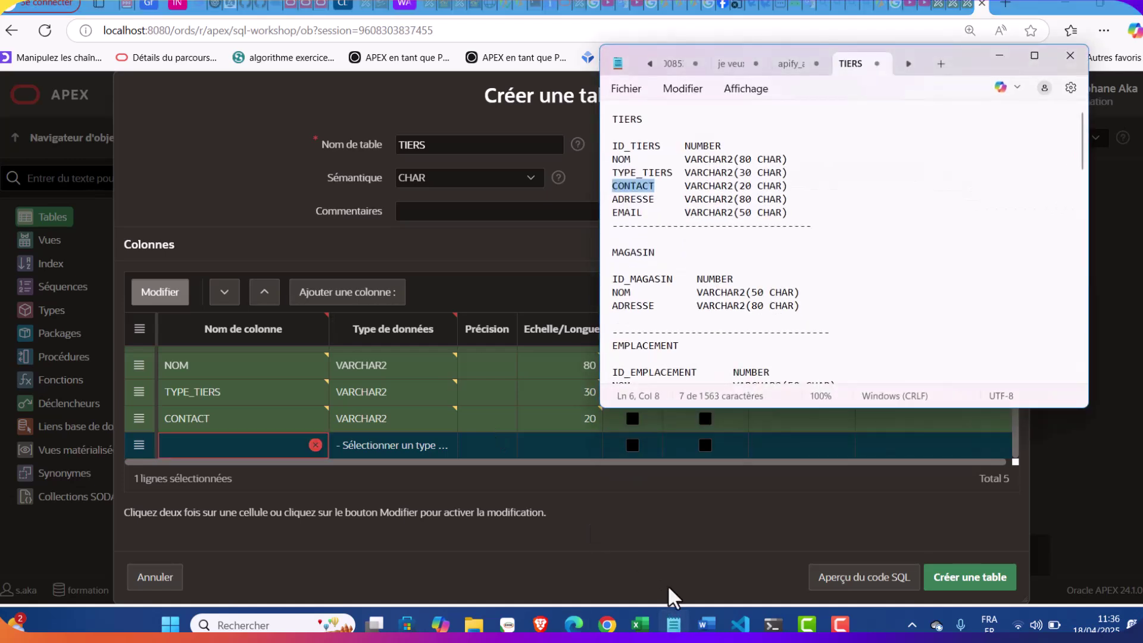
pyautogui.doubleClick(636, 200)
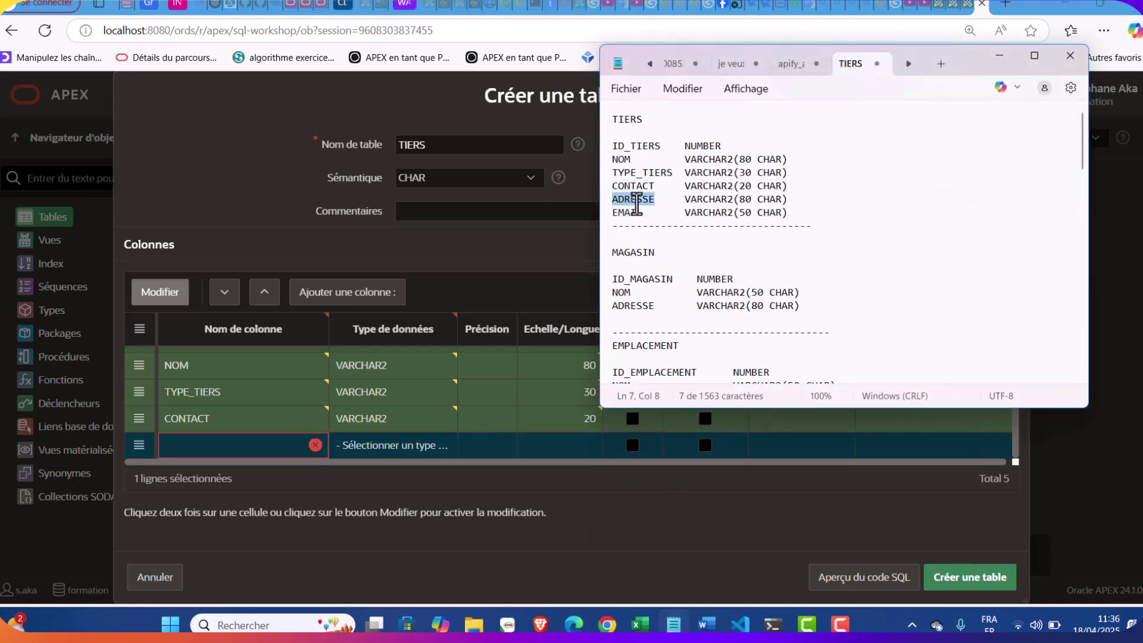
pyautogui.hotkey('ctrl', 'c')
pyautogui.click(231, 447)
pyautogui.hotkey('ctrl', 'v')
pyautogui.click(345, 445)
pyautogui.click(437, 446)
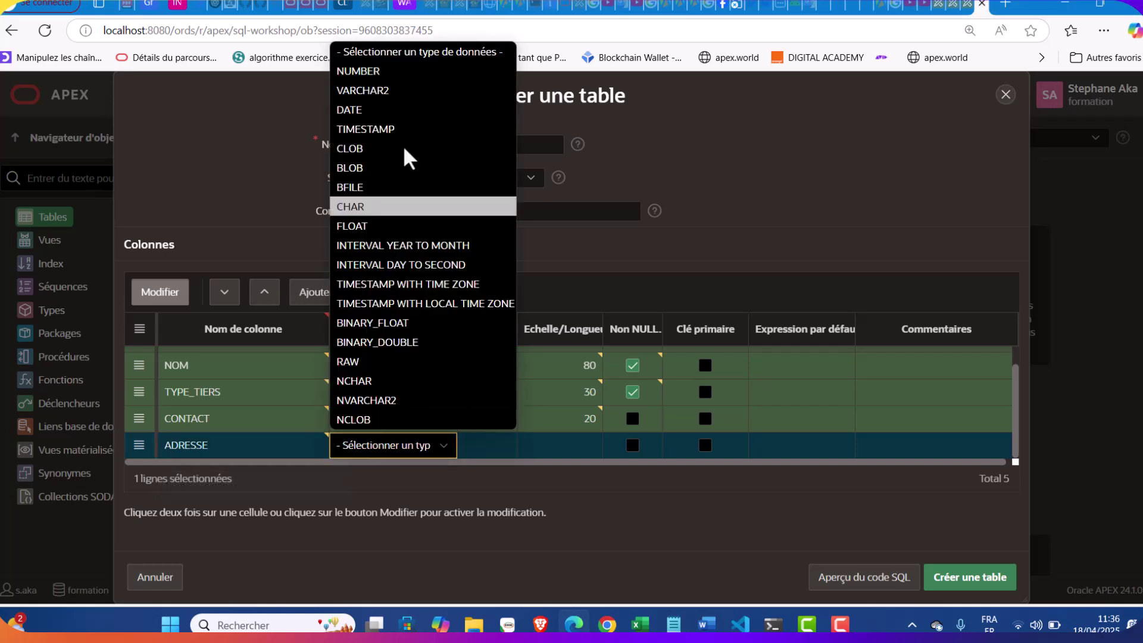
pyautogui.click(383, 91)
pyautogui.click(669, 624)
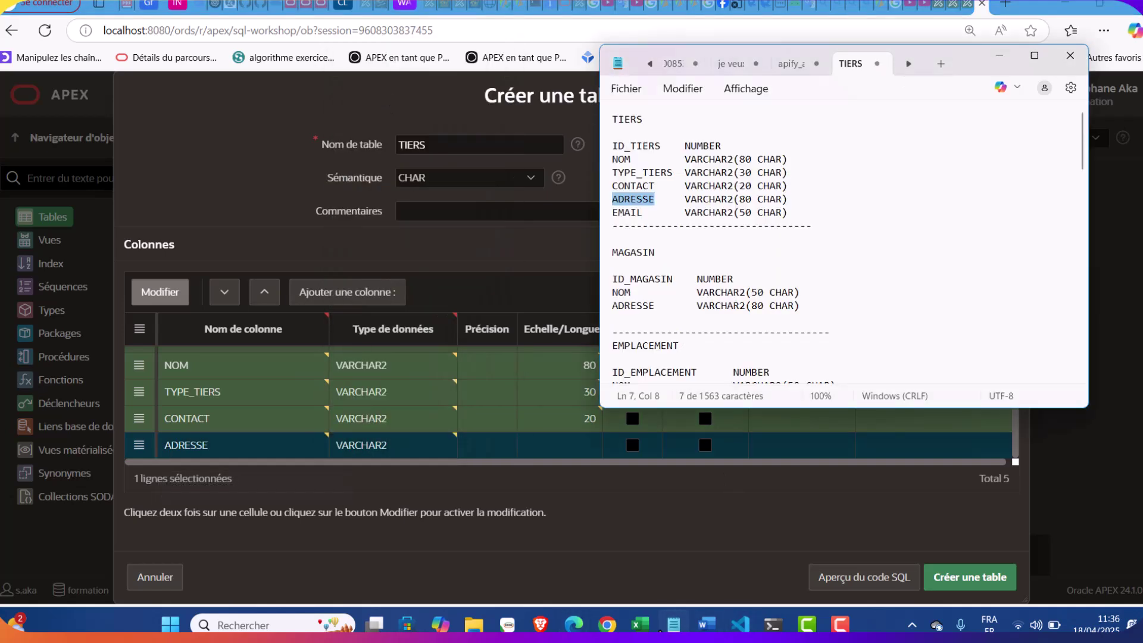
pyautogui.click(665, 624)
pyautogui.click(579, 445)
pyautogui.write('80')
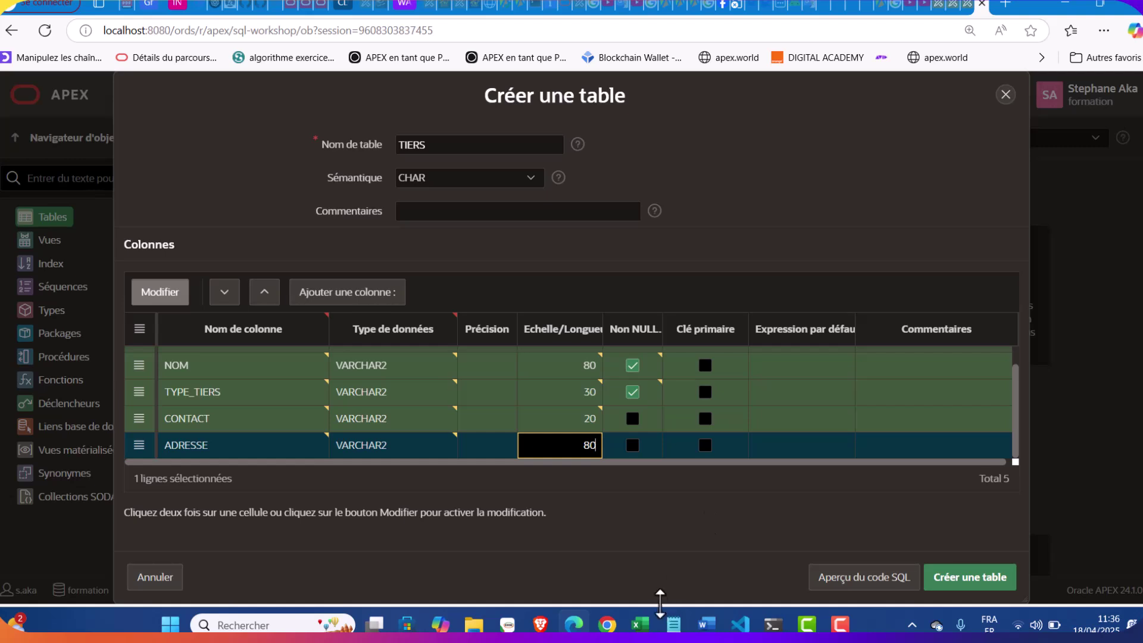
# Add EMAIL as a VARCHAR2 column with length 50
pyautogui.click(672, 625)
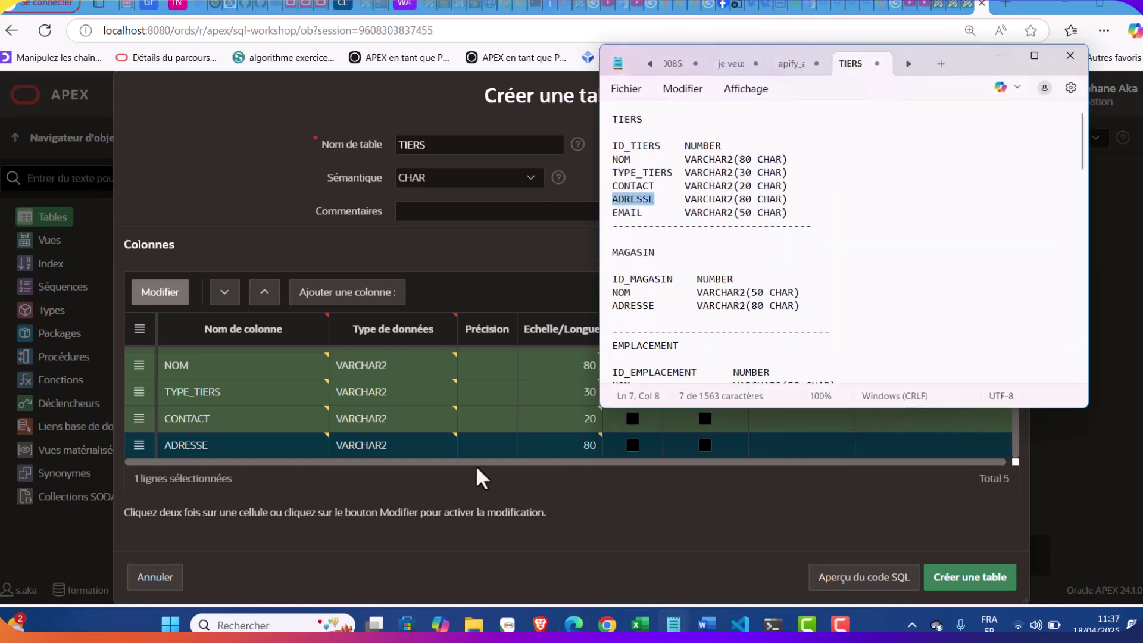
pyautogui.click(363, 295)
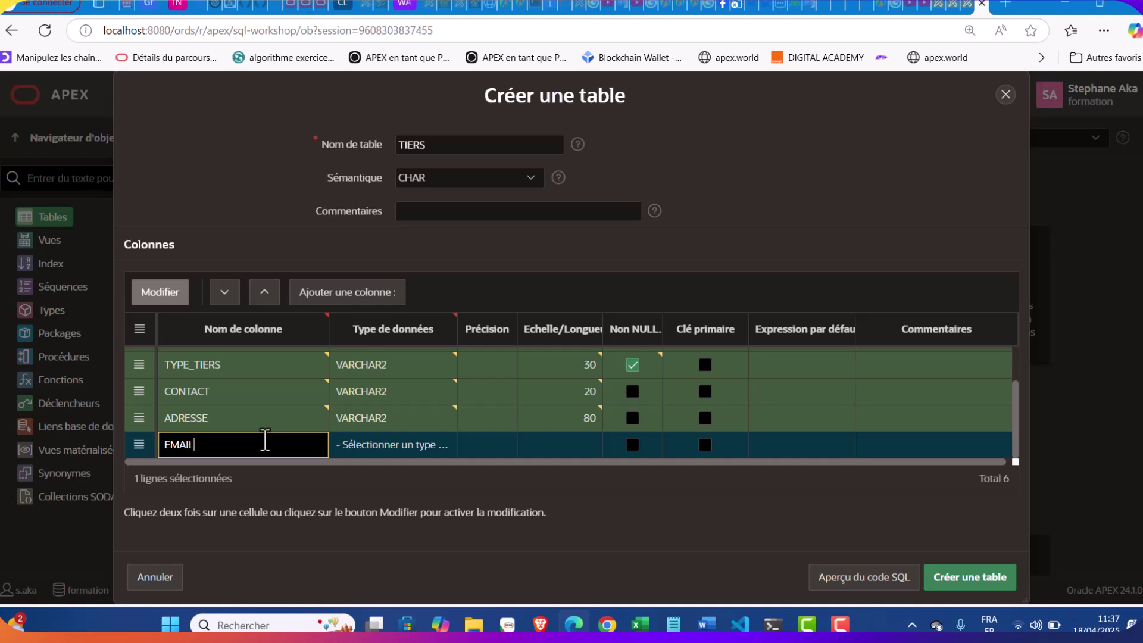
pyautogui.click(373, 443)
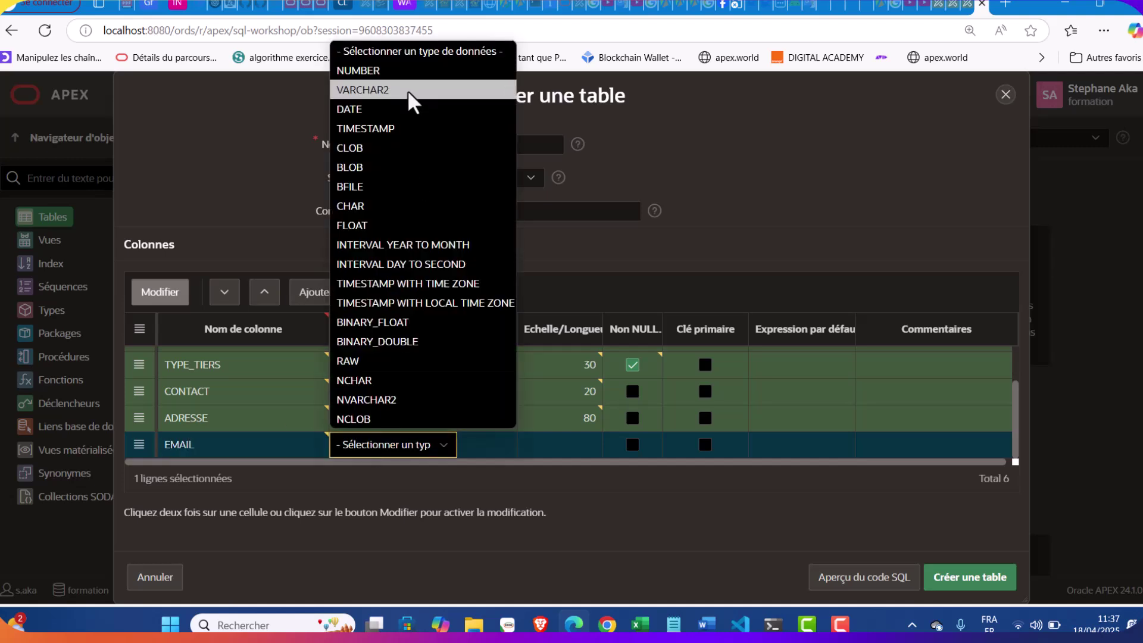
pyautogui.click(411, 93)
pyautogui.click(567, 441)
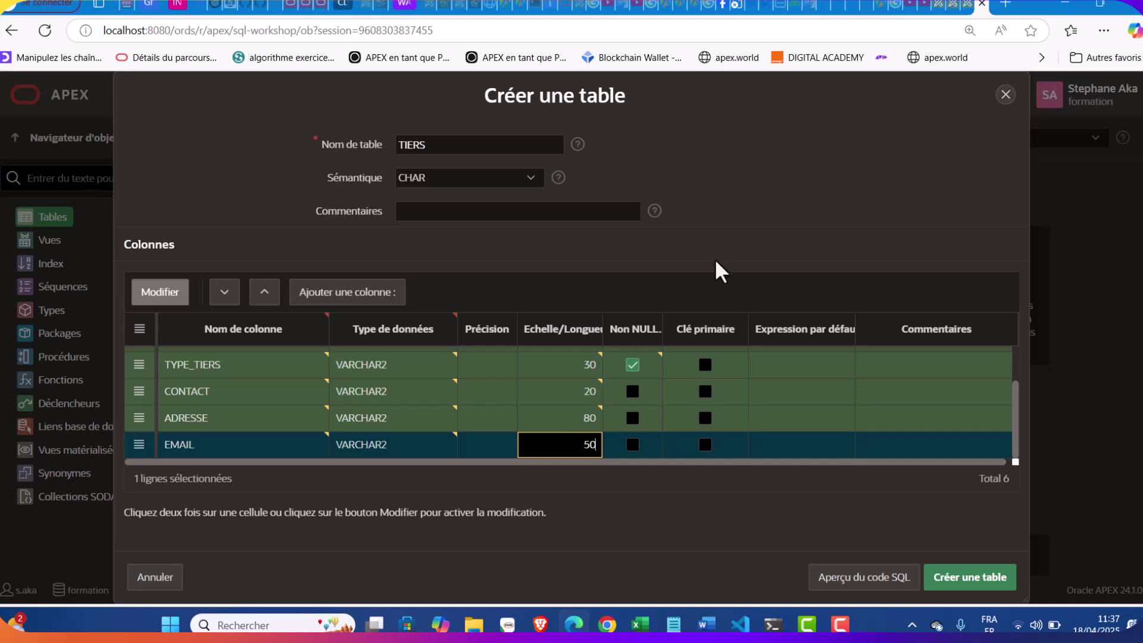
pyautogui.scroll(1, 685, 422)
pyautogui.scroll(-1, 684, 423)
pyautogui.scroll(2, 684, 423)
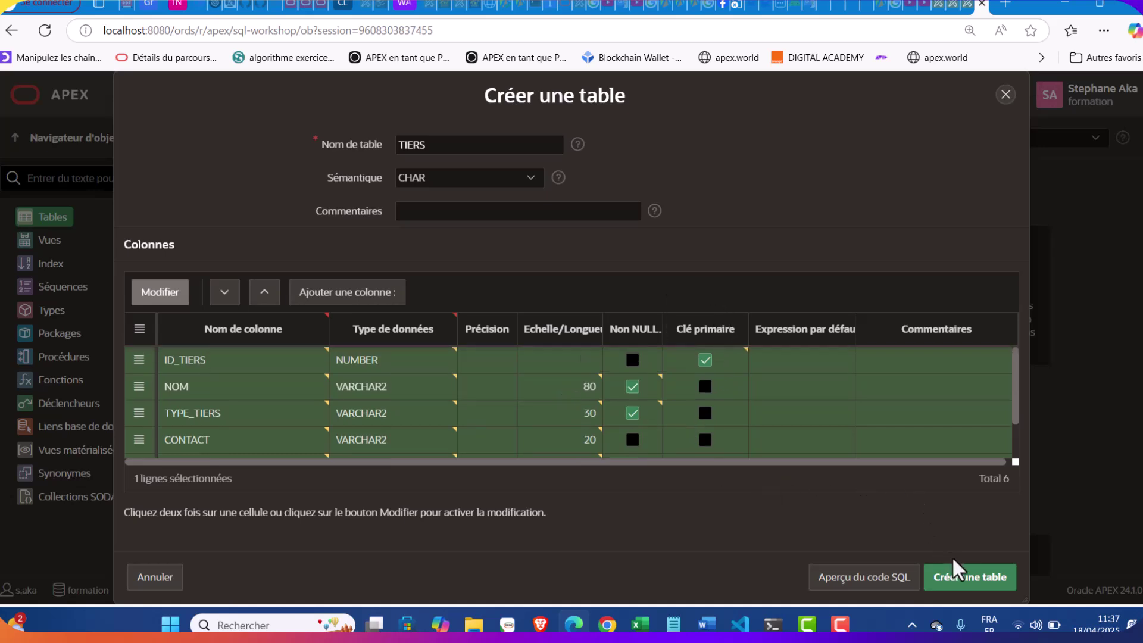
# Create the TIERS table and expand Tables in the navigator to show it
pyautogui.click(955, 577)
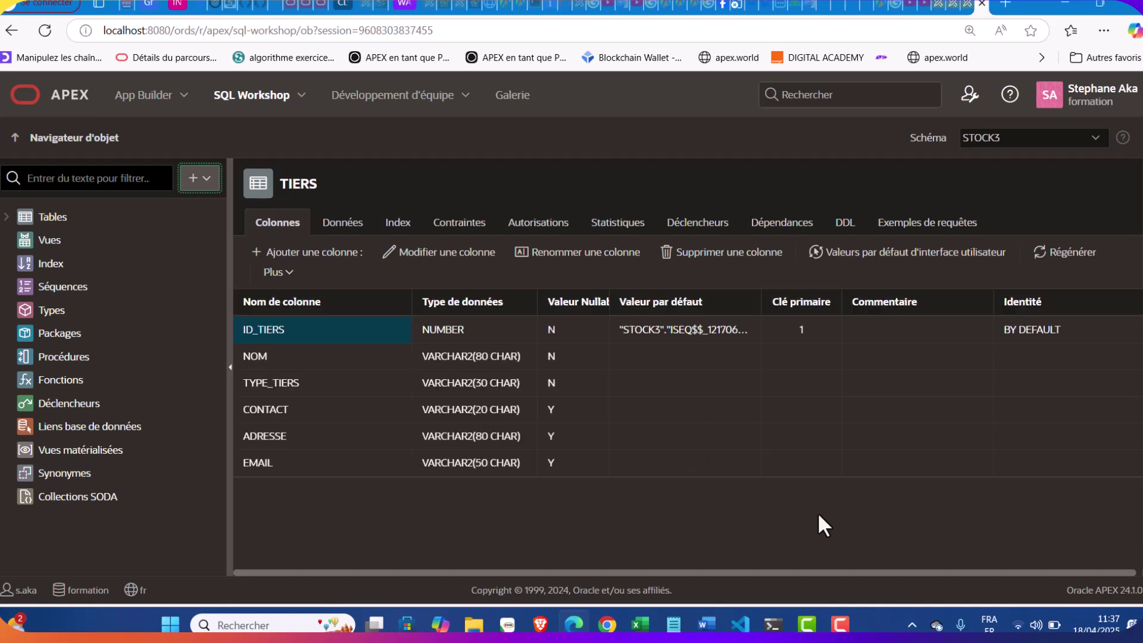
pyautogui.click(6, 218)
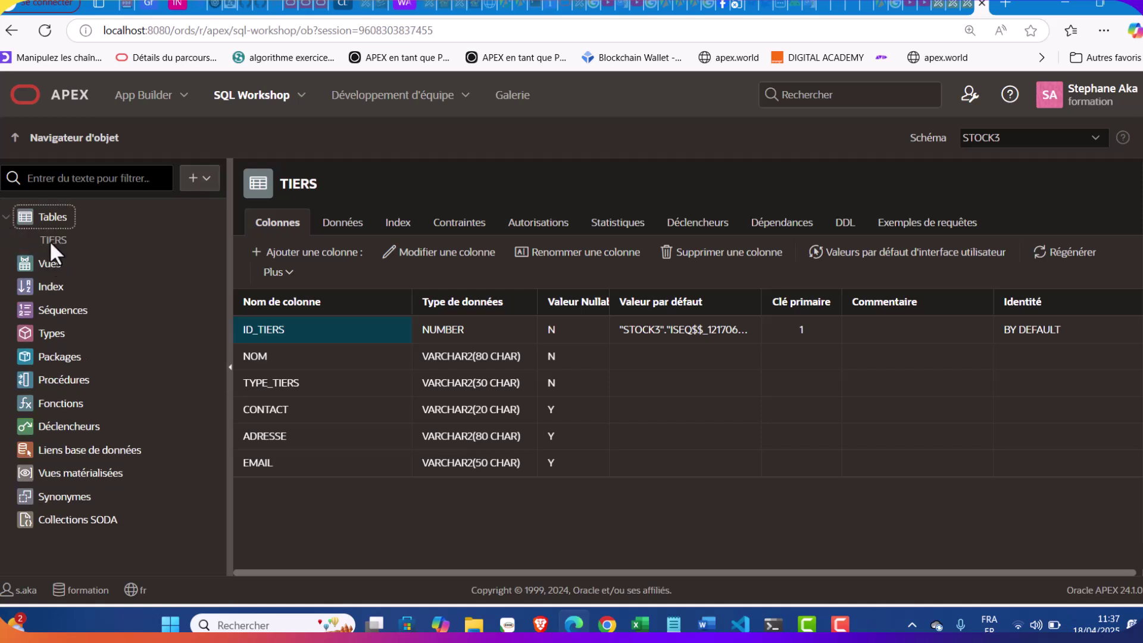
pyautogui.click(845, 233)
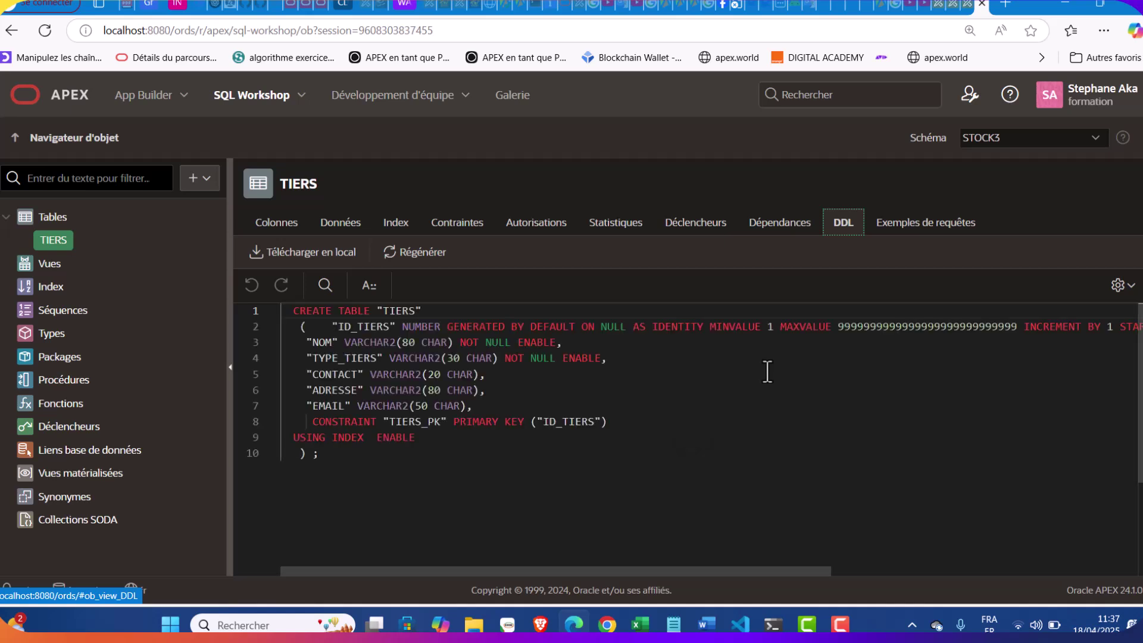
pyautogui.click(327, 461)
pyautogui.hotkey('ctrl', 'a')
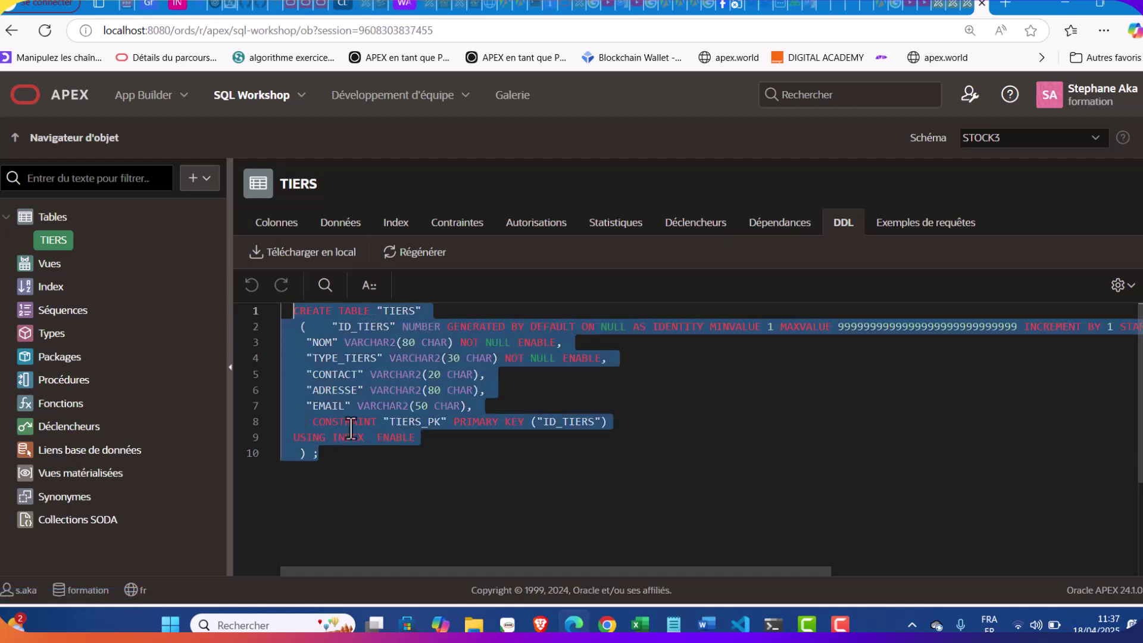
pyautogui.click(331, 394)
pyautogui.click(274, 222)
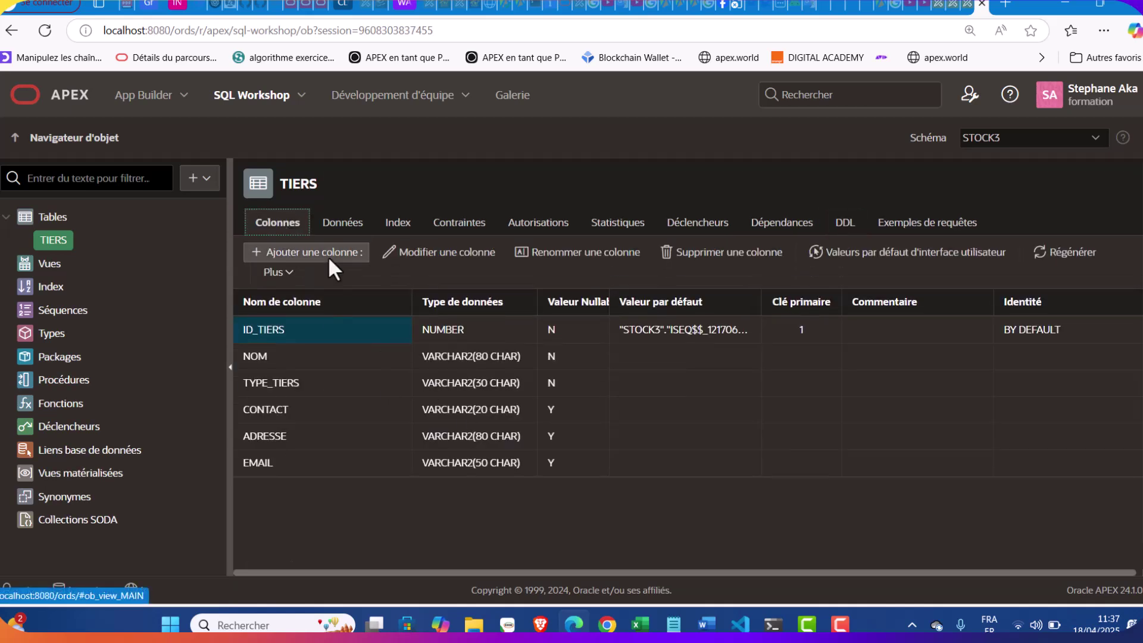
# Start a new table named MAGASIN and copy ID_MAGASIN from the notes for its first column
pyautogui.click(199, 178)
pyautogui.click(218, 209)
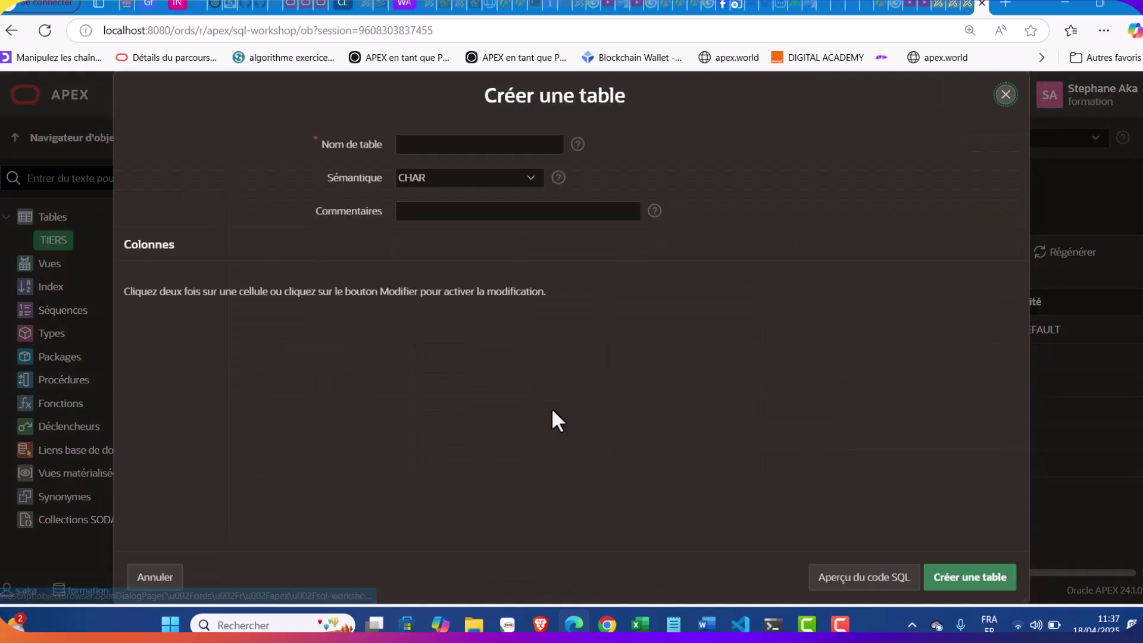
pyautogui.click(673, 623)
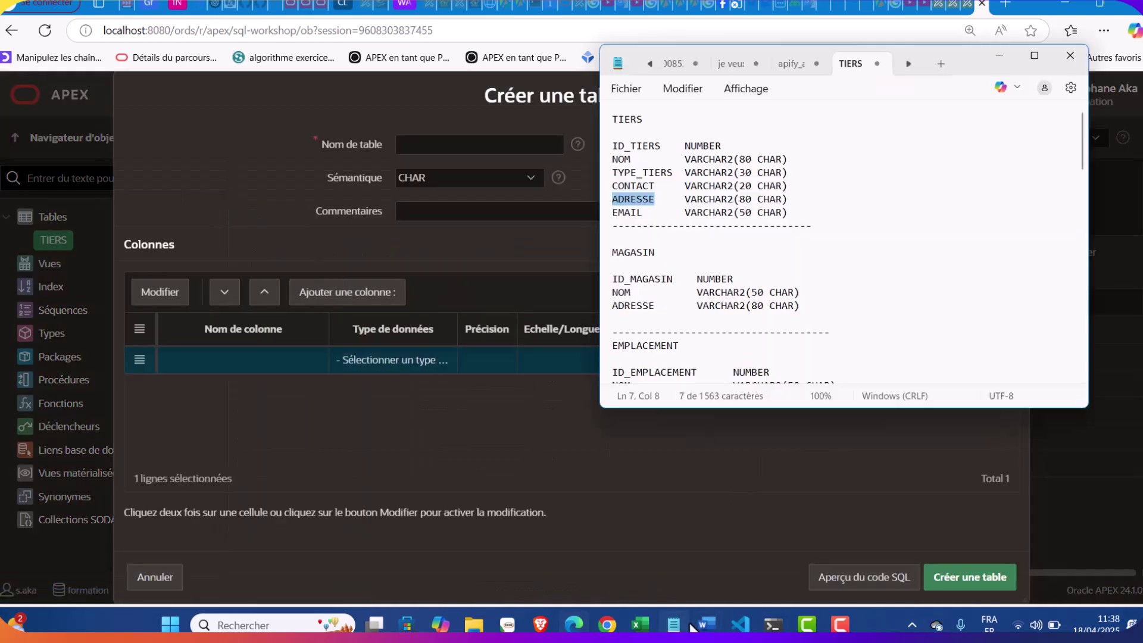
pyautogui.doubleClick(646, 251)
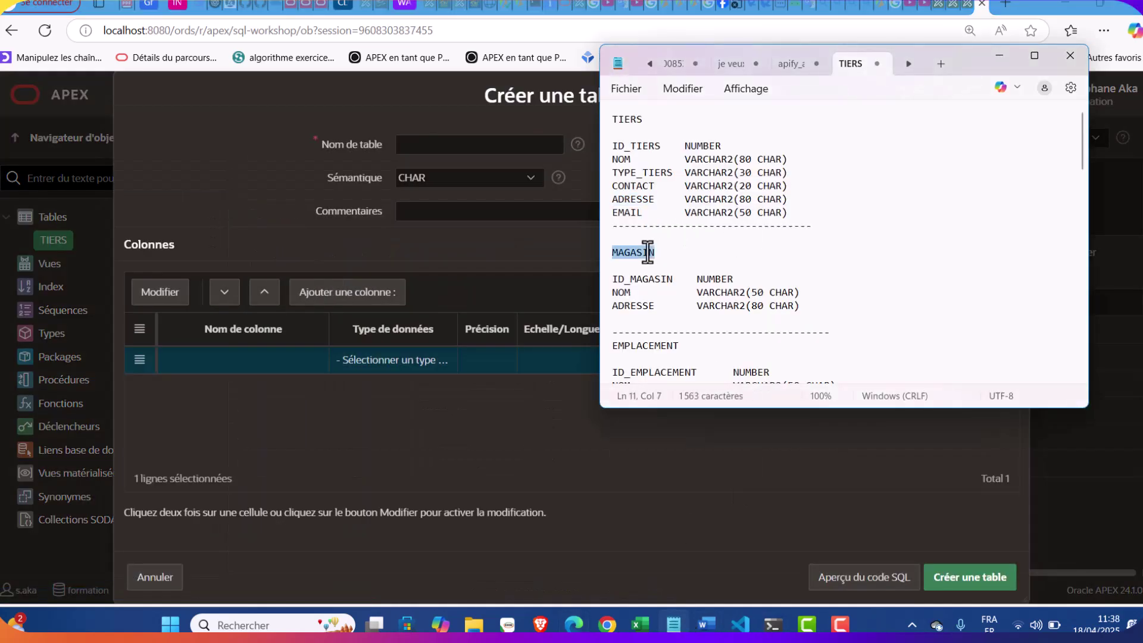
pyautogui.click(472, 146)
pyautogui.hotkey('ctrl', 'v')
pyautogui.click(673, 624)
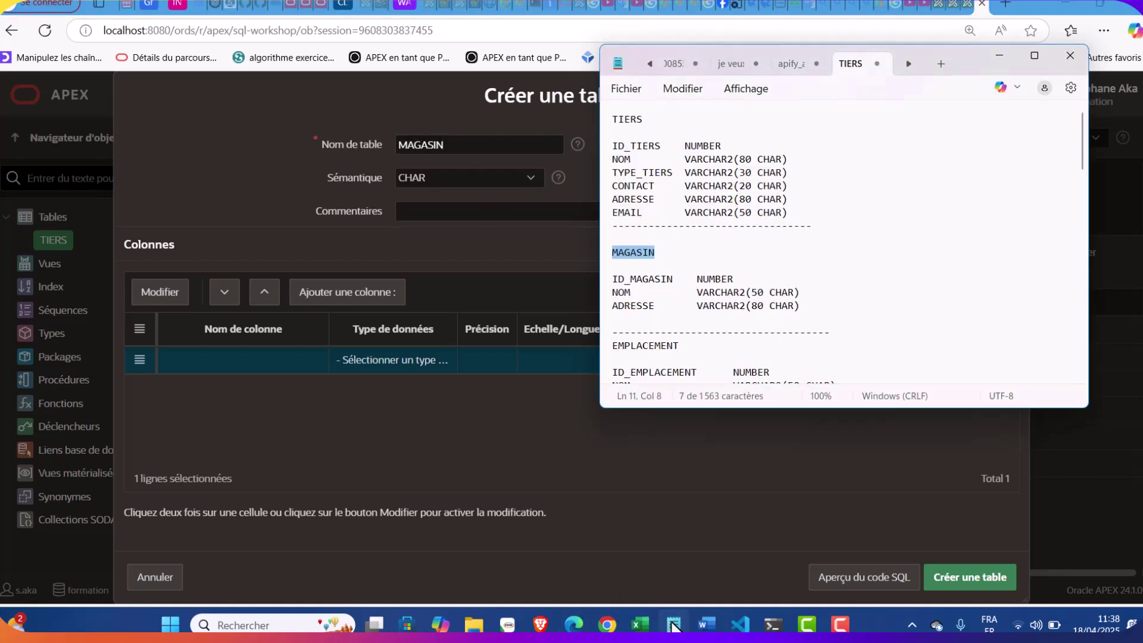
pyautogui.moveTo(638, 264); pyautogui.dragTo(641, 271)
pyautogui.doubleClick(667, 278)
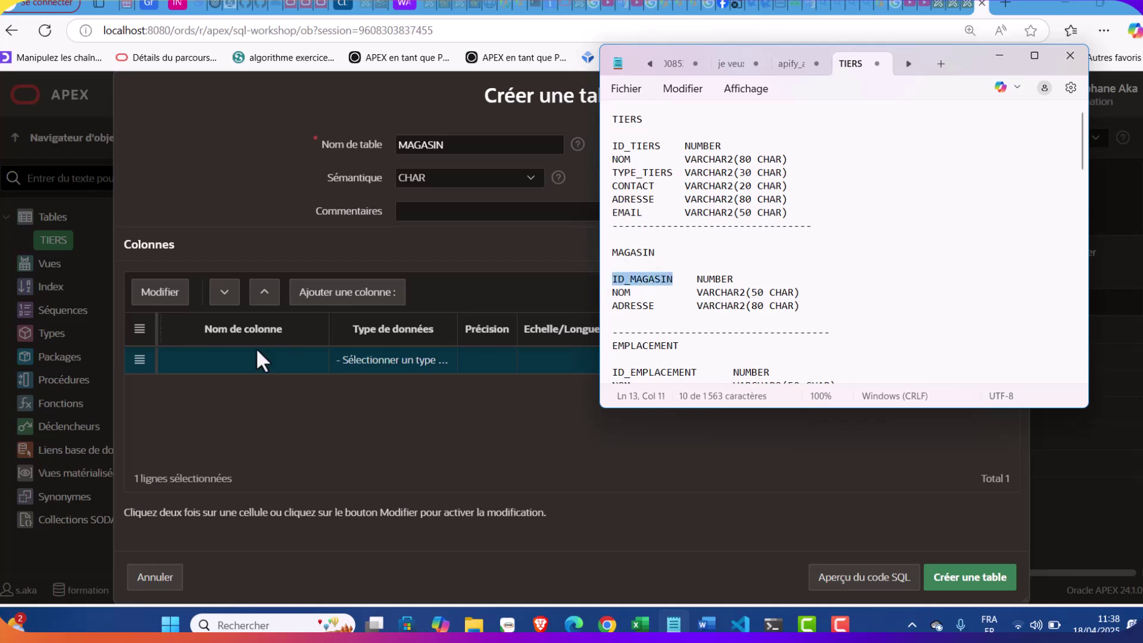
pyautogui.click(231, 356)
# Set the first column to ID_MAGASIN as a NUMBER primary key
pyautogui.click(231, 356)
pyautogui.hotkey('ctrl', 'v')
pyautogui.click(417, 353)
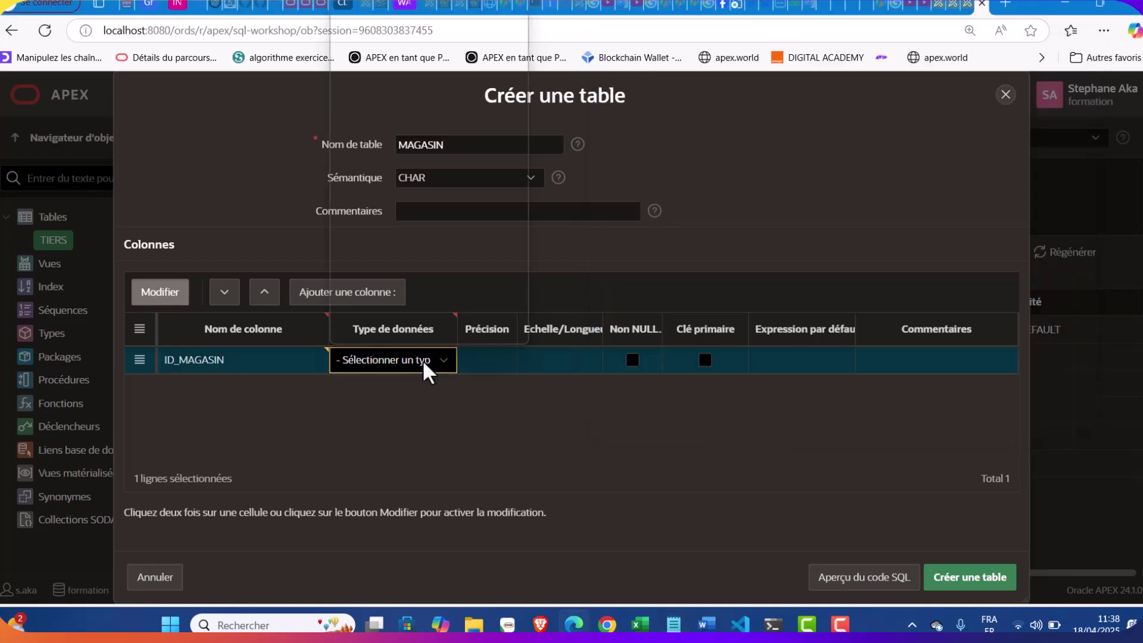
pyautogui.click(423, 360)
pyautogui.click(402, 17)
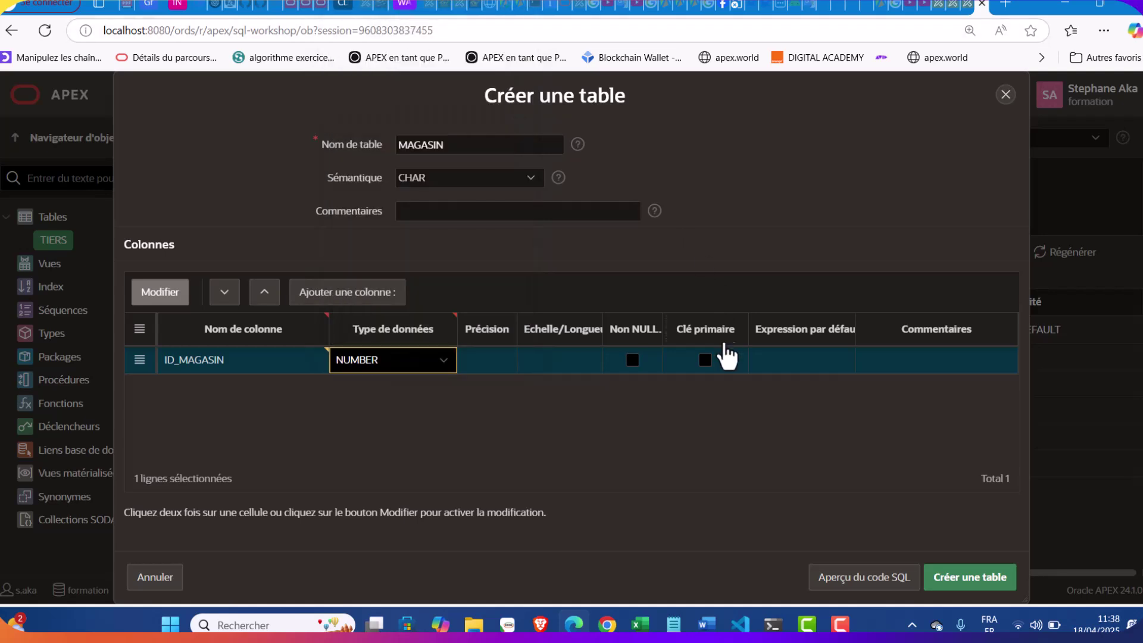
pyautogui.click(704, 367)
pyautogui.click(705, 360)
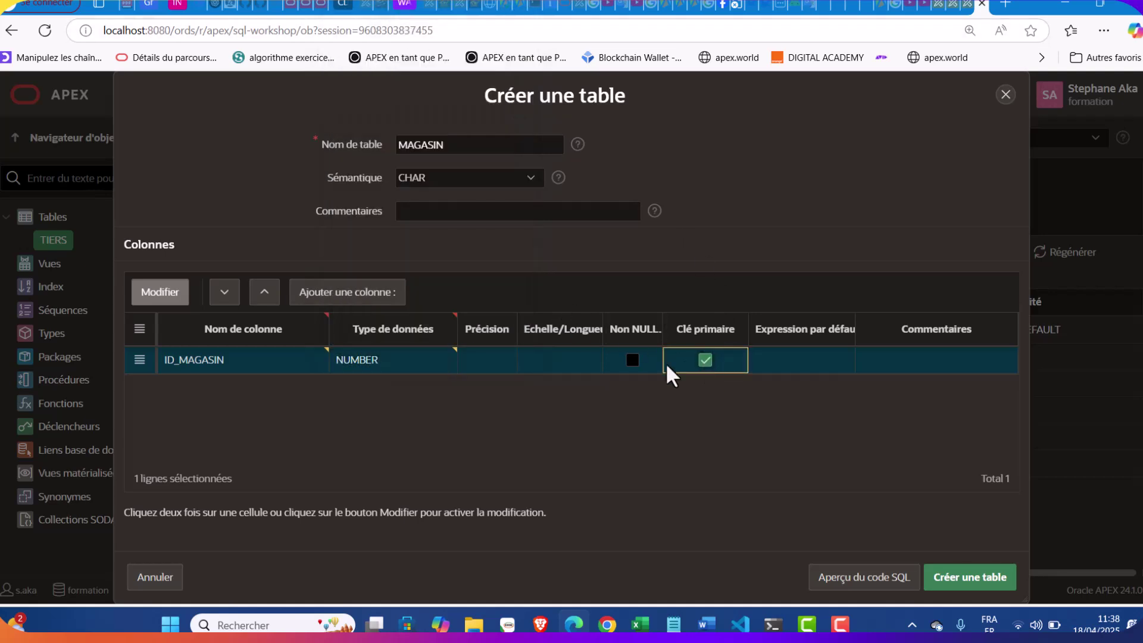
# Add NOM as a not-null VARCHAR2 column of length 50
pyautogui.click(343, 295)
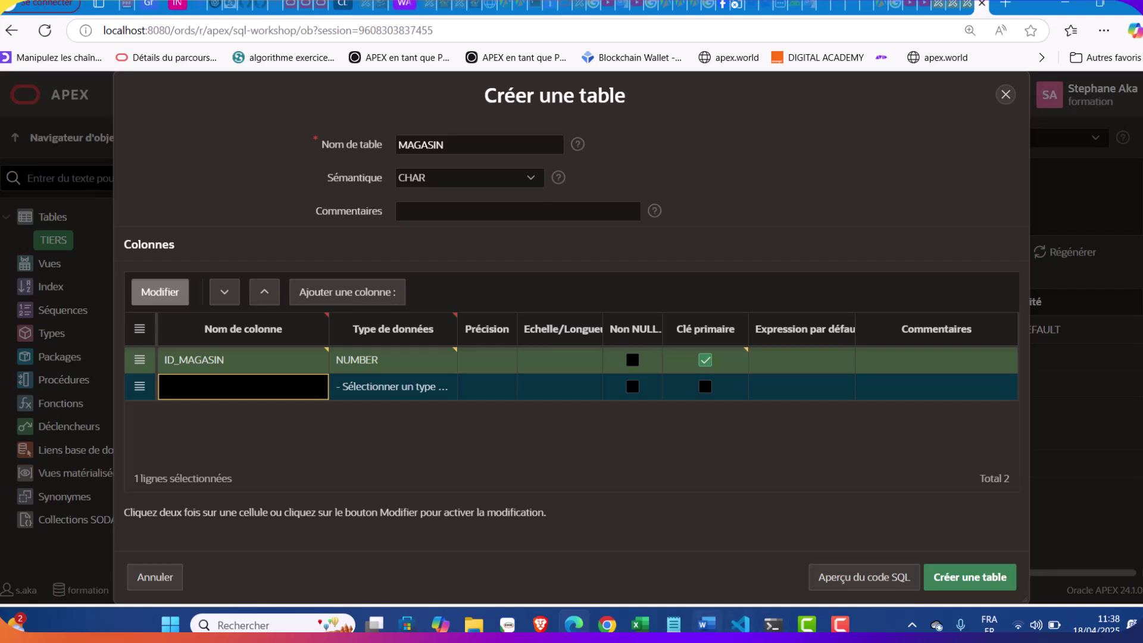
pyautogui.click(673, 624)
pyautogui.doubleClick(620, 293)
pyautogui.hotkey('ctrl', 'c')
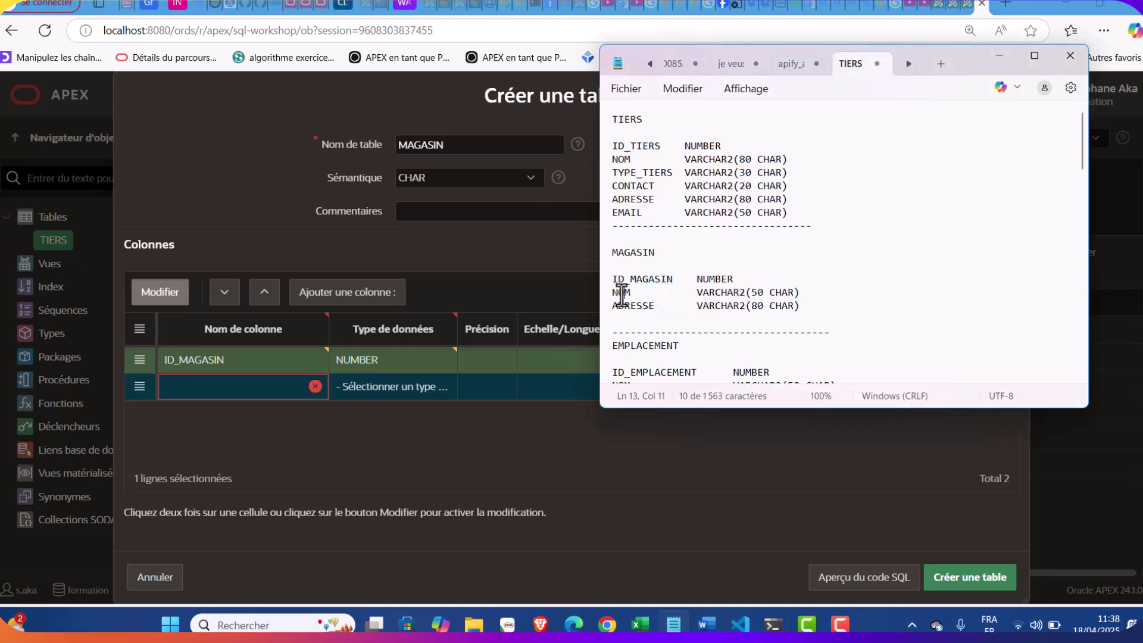
pyautogui.click(250, 391)
pyautogui.hotkey('ctrl', 'v')
pyautogui.click(398, 388)
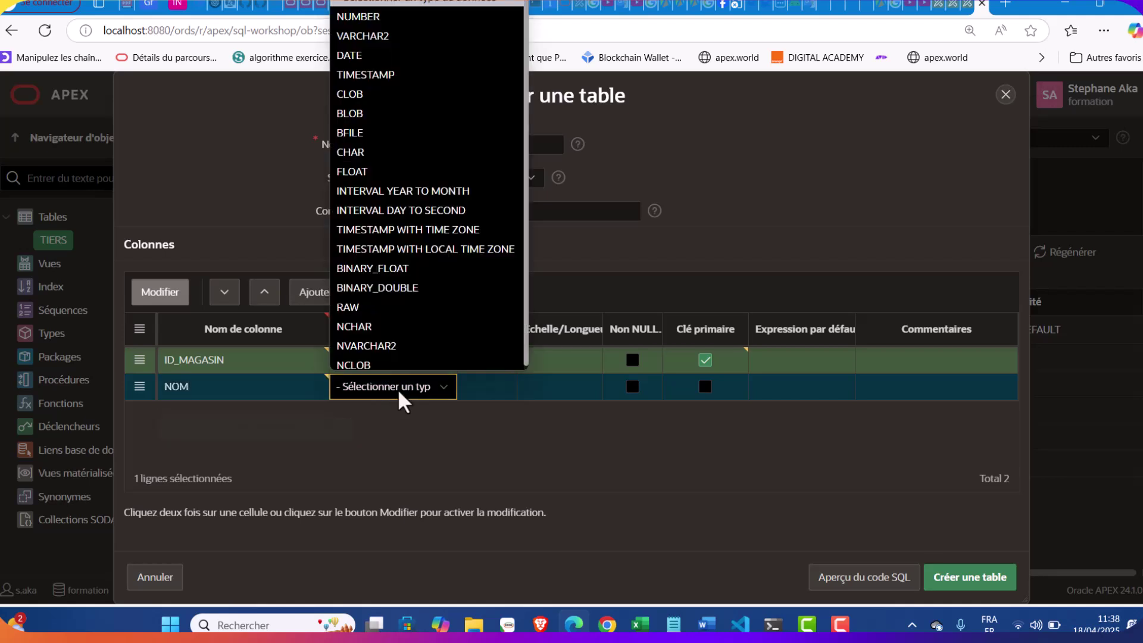
pyautogui.click(384, 33)
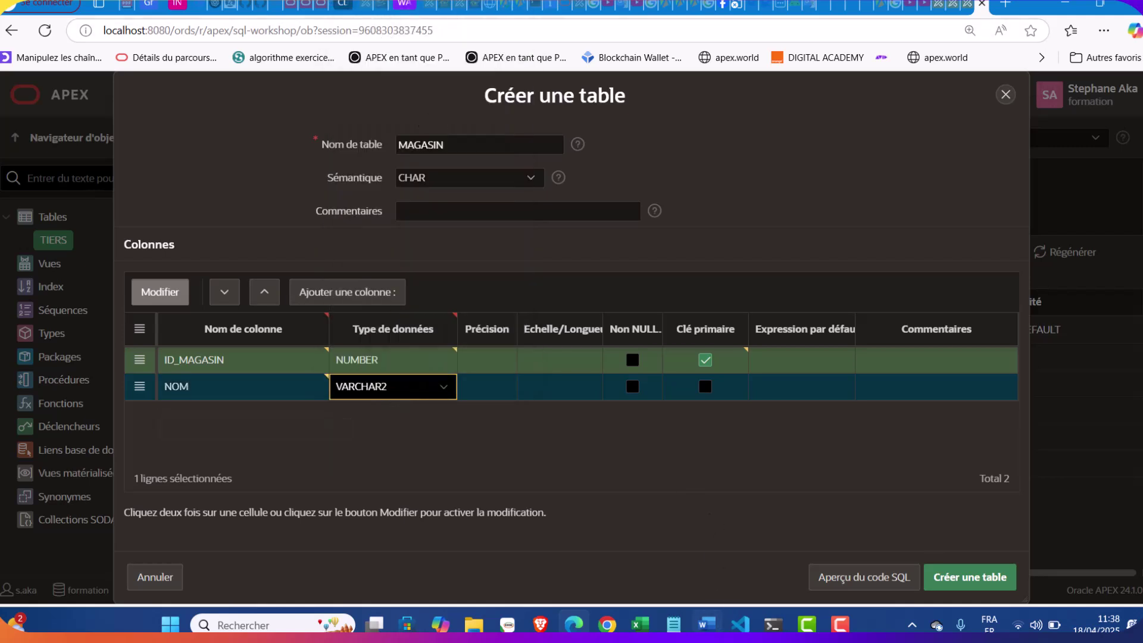
pyautogui.click(673, 624)
pyautogui.click(605, 458)
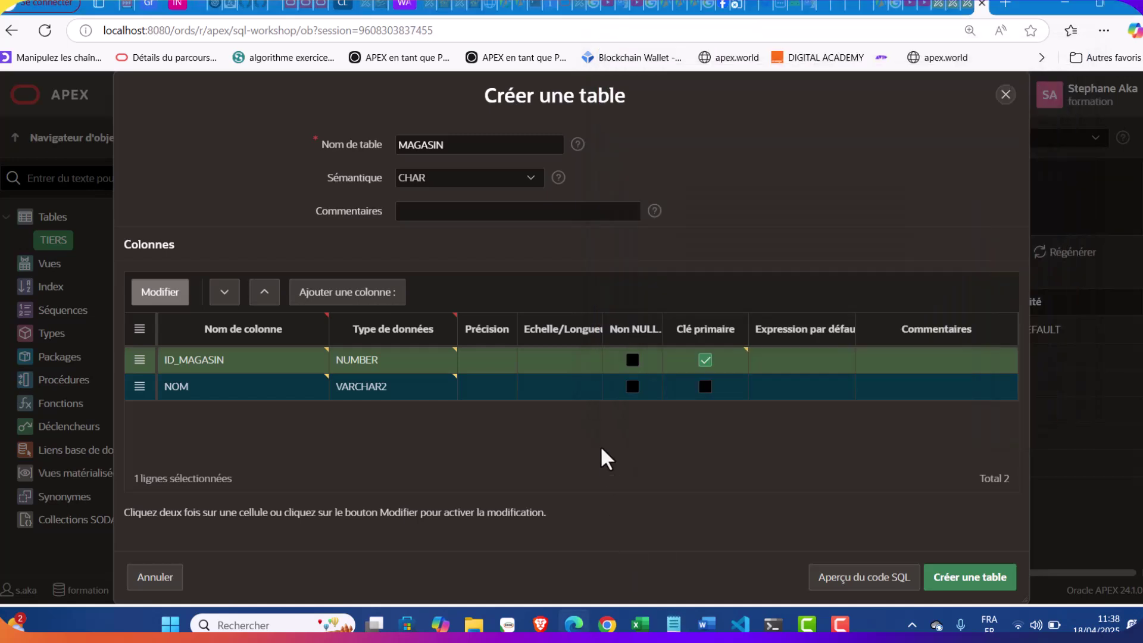
pyautogui.doubleClick(565, 386)
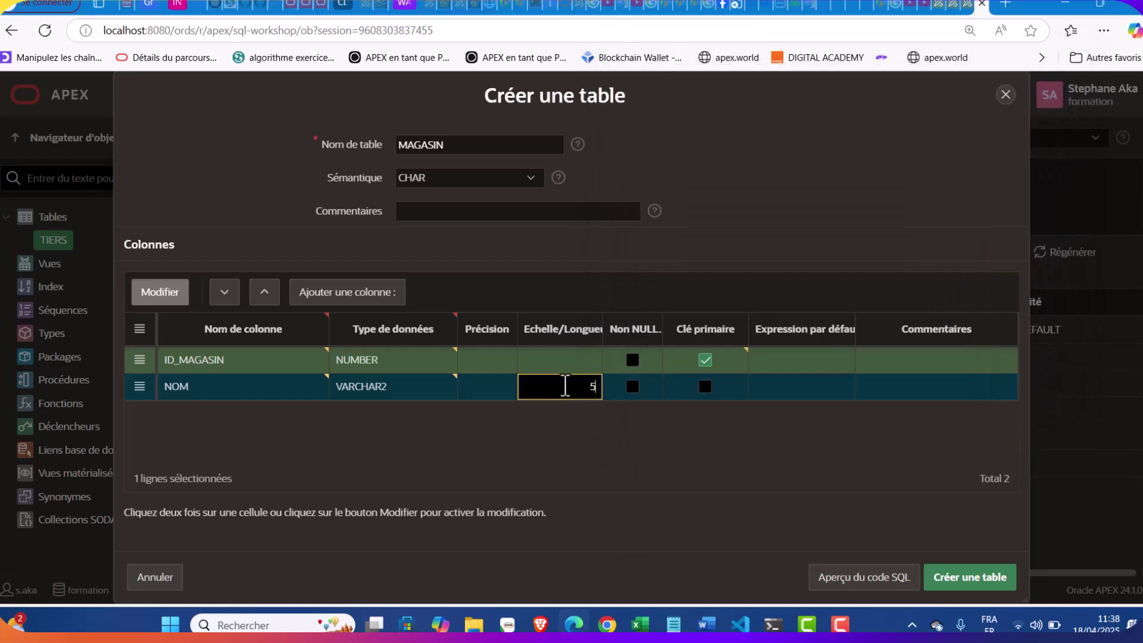
pyautogui.click(633, 387)
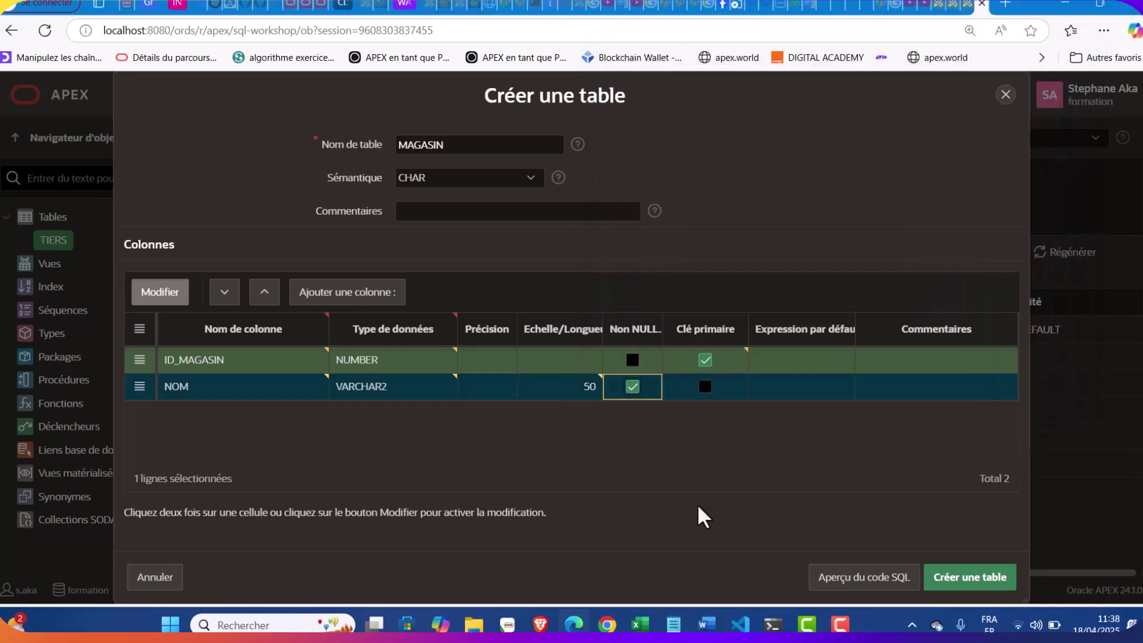
# Add ADRESSE as VARCHAR2(80) and create the MAGASIN table
pyautogui.click(357, 292)
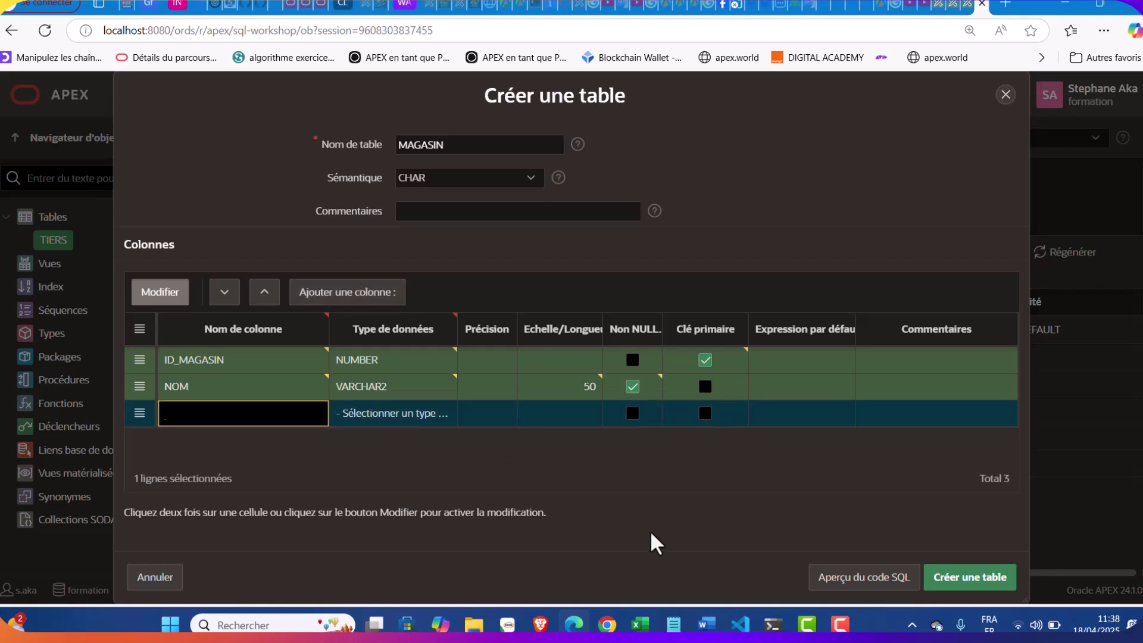
pyautogui.click(673, 625)
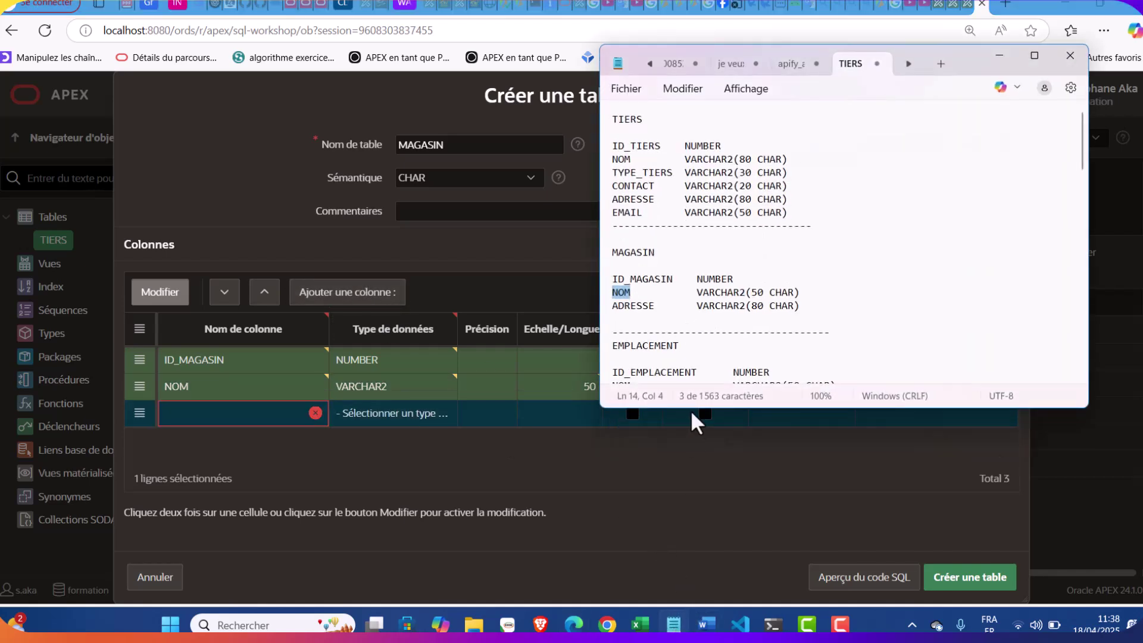
pyautogui.doubleClick(637, 307)
pyautogui.hotkey('ctrl', 'c')
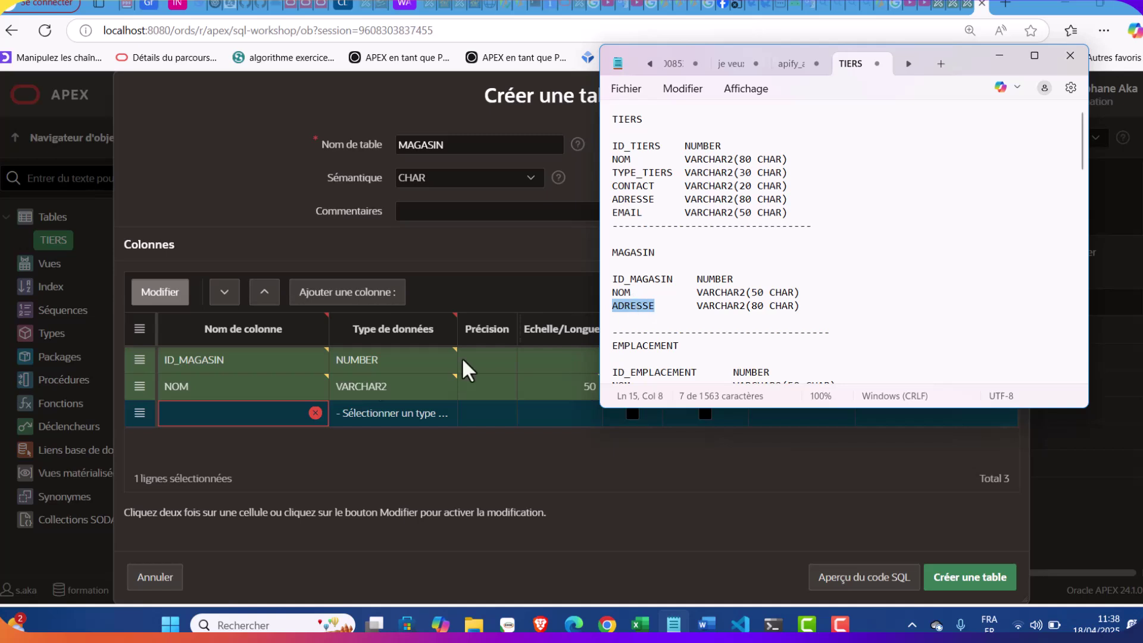
pyautogui.click(241, 416)
pyautogui.hotkey('ctrl', 'v')
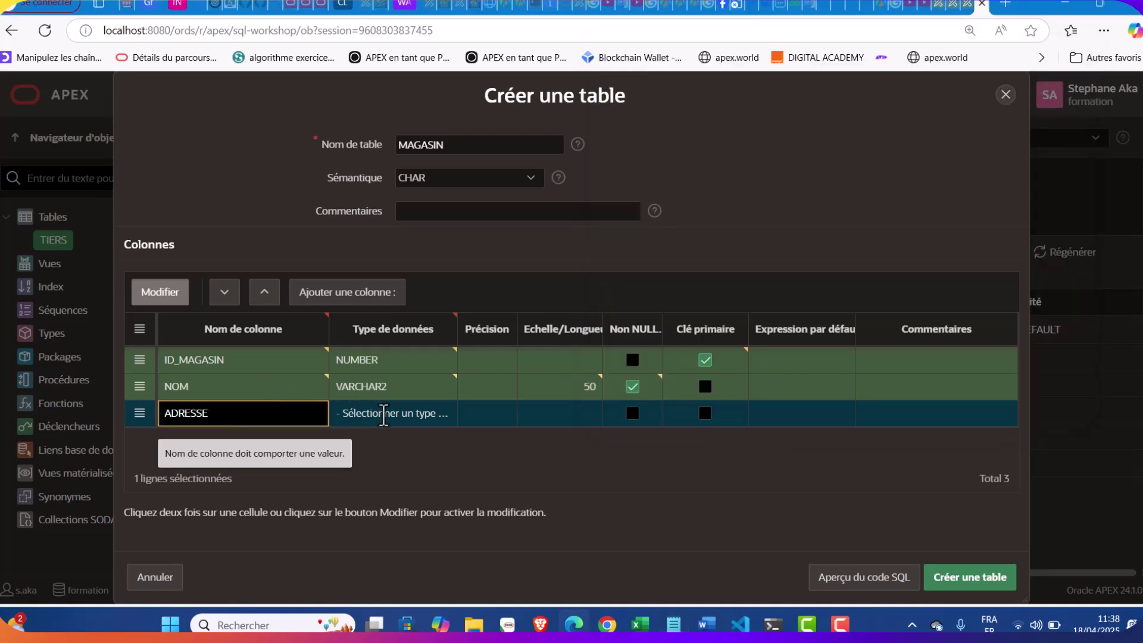
pyautogui.click(387, 416)
pyautogui.click(381, 60)
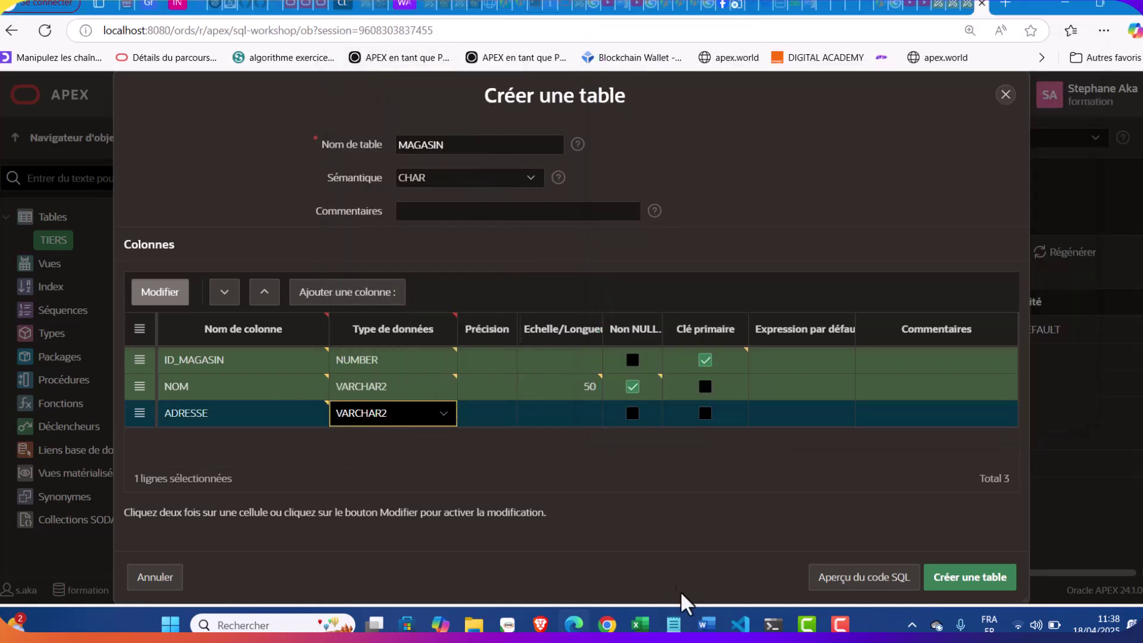
pyautogui.click(675, 624)
pyautogui.click(674, 624)
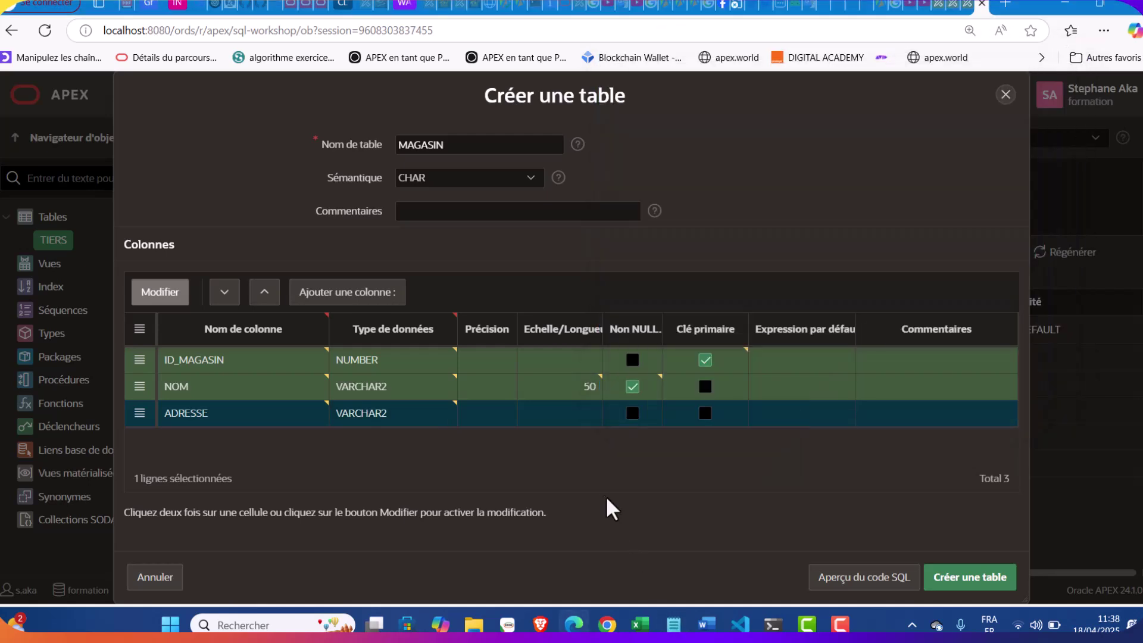
pyautogui.click(563, 413)
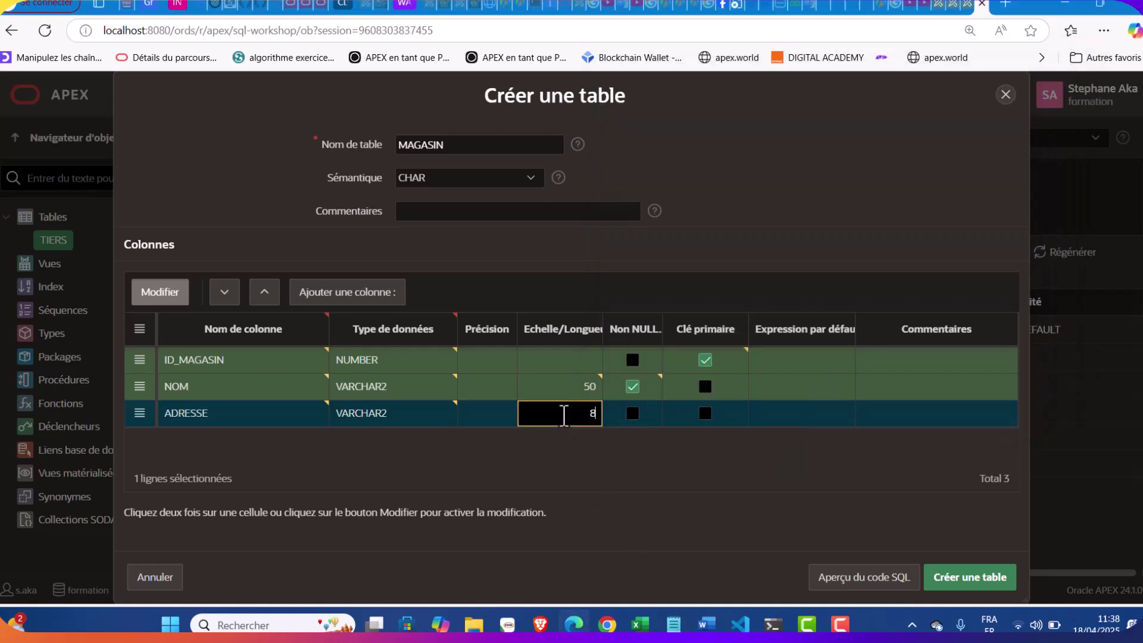
pyautogui.click(643, 467)
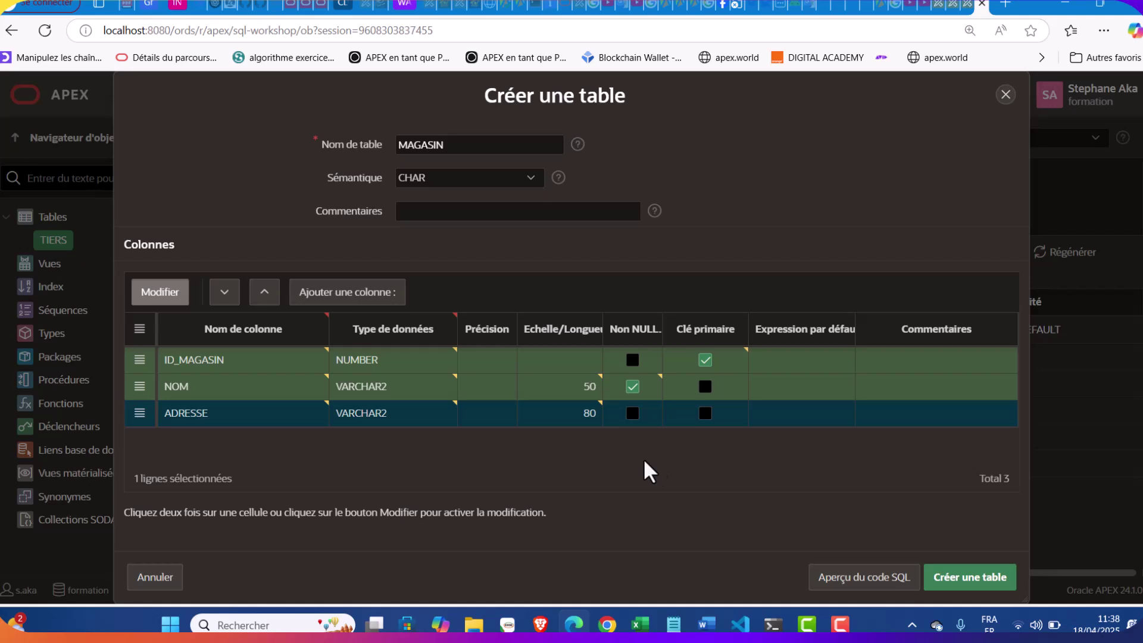
pyautogui.click(955, 585)
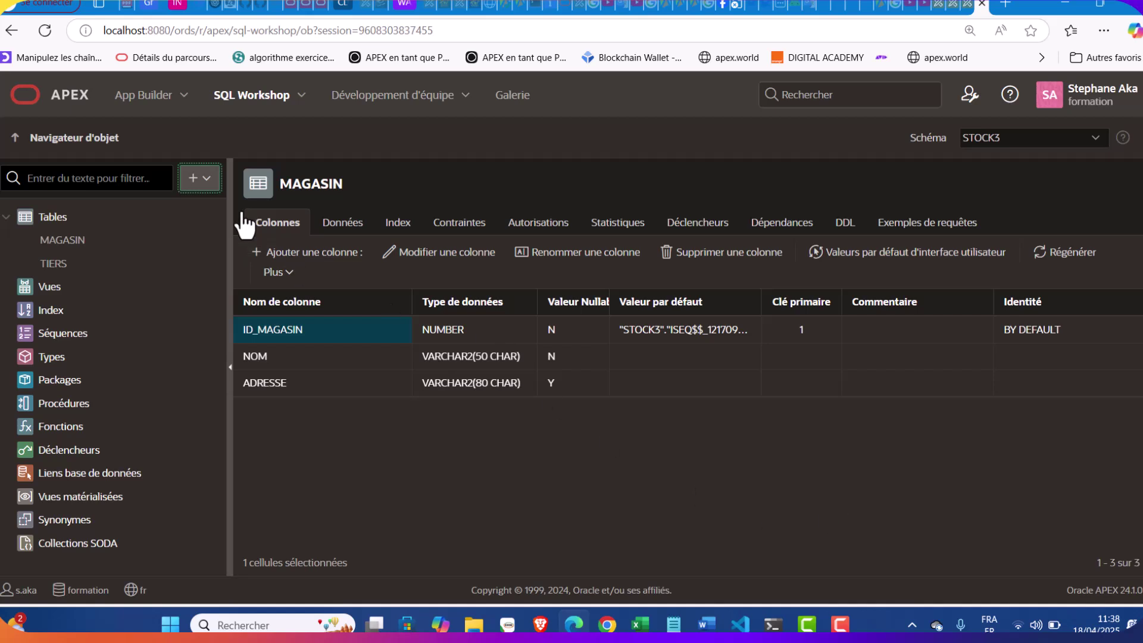
pyautogui.click(193, 178)
# Start a new table and name it EMPLACEMENT
pyautogui.click(215, 214)
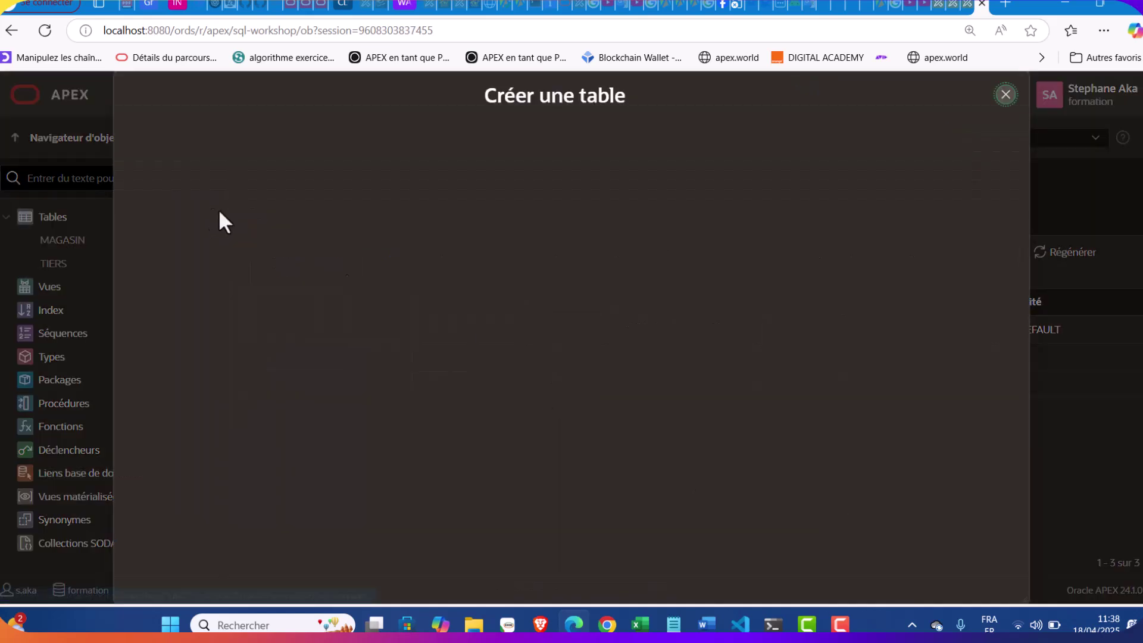
pyautogui.click(673, 624)
pyautogui.scroll(-2, 750, 301)
pyautogui.scroll(-2, 749, 300)
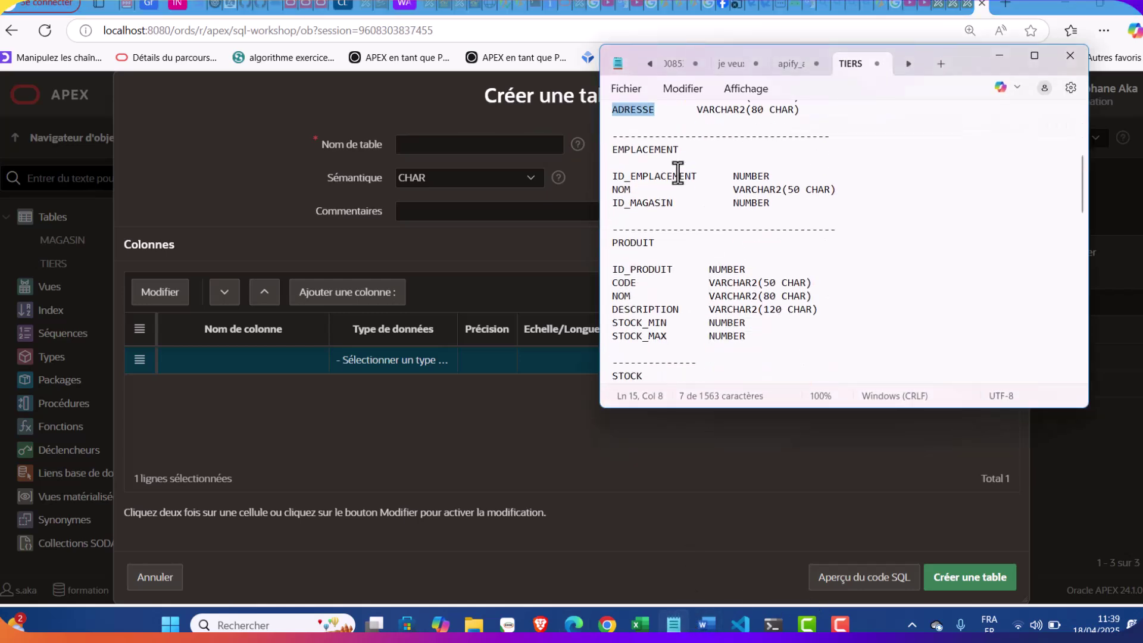
pyautogui.doubleClick(651, 150)
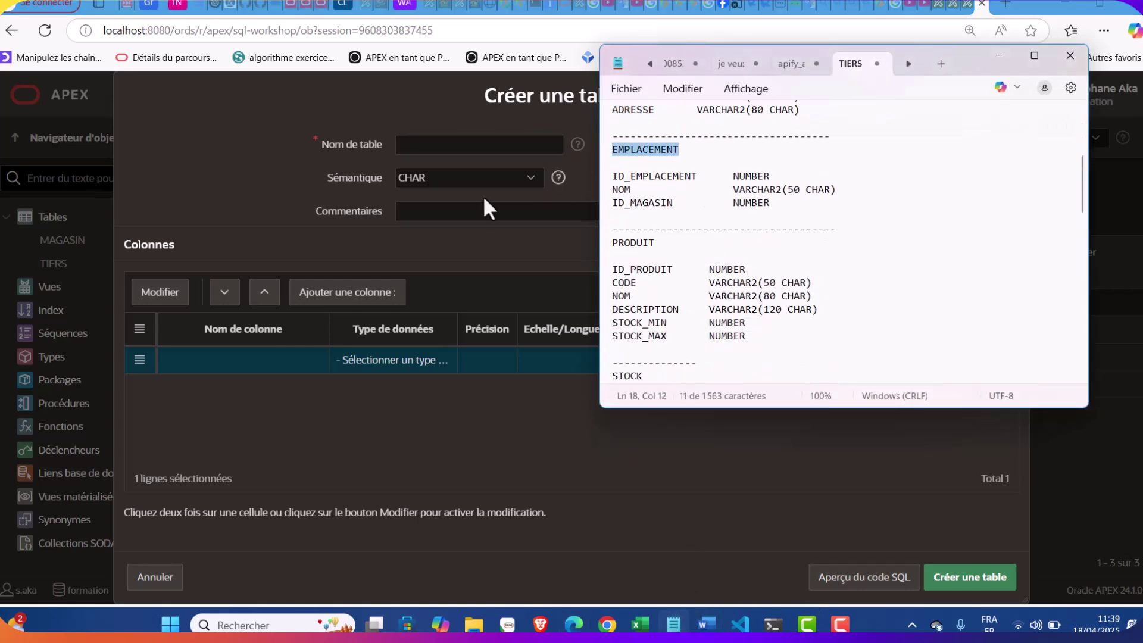
pyautogui.click(453, 146)
pyautogui.hotkey('ctrl', 'v')
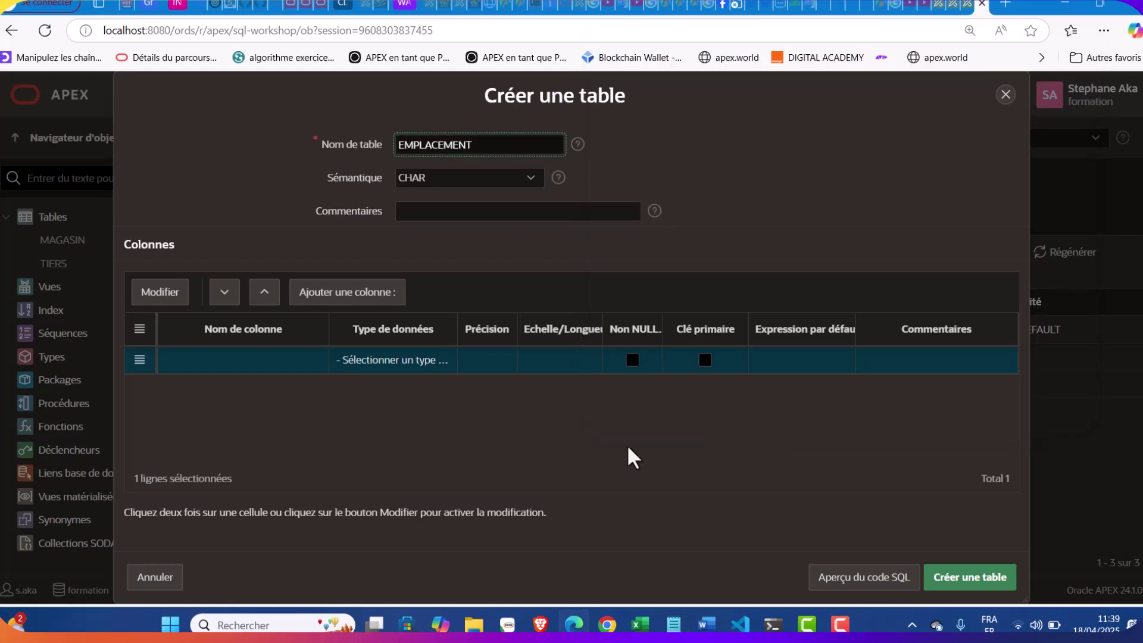
# Make the first column ID_EMPLACEMENT a NUMBER primary key and add a second column row
pyautogui.click(667, 622)
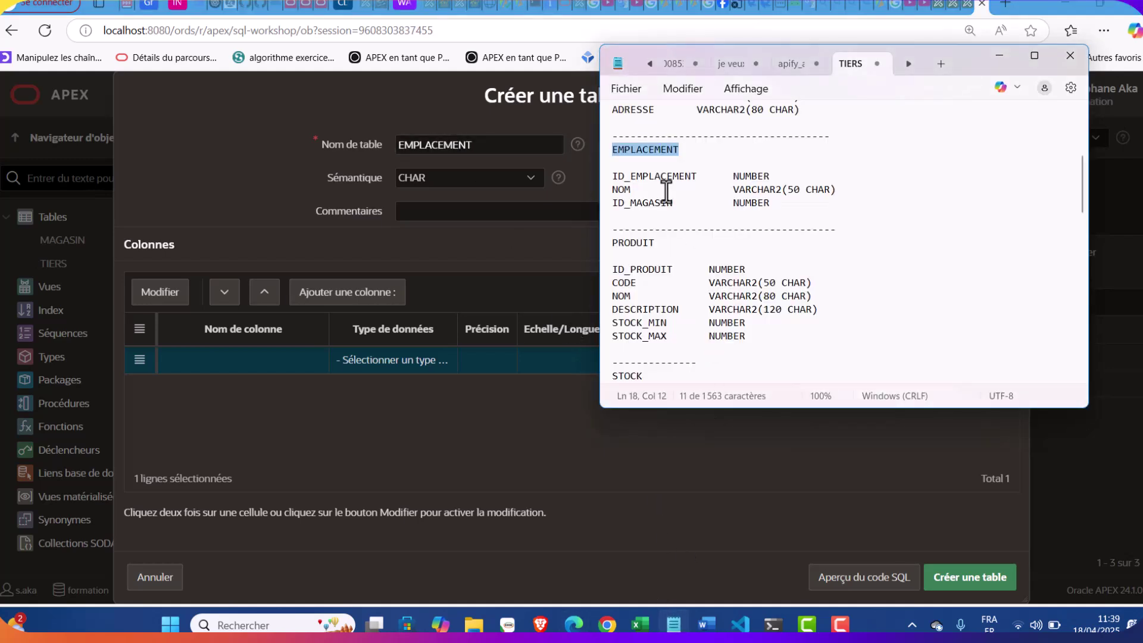
pyautogui.tripleClick(660, 182)
pyautogui.click(692, 176)
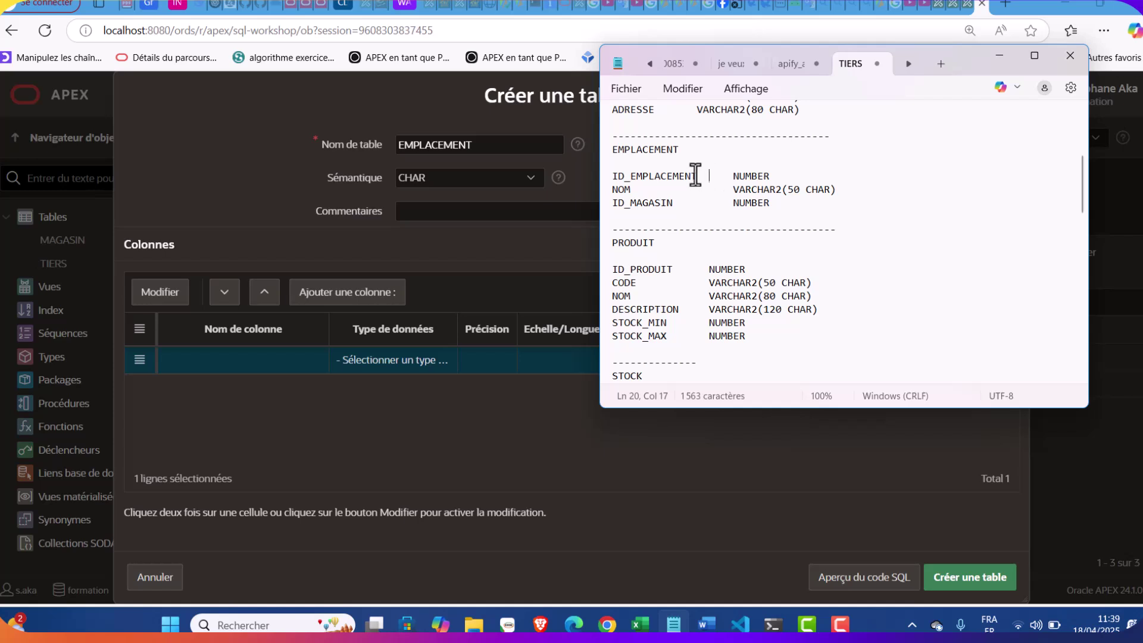
pyautogui.moveTo(671, 181); pyautogui.dragTo(613, 185)
pyautogui.click(691, 199)
pyautogui.moveTo(697, 176); pyautogui.dragTo(604, 176)
pyautogui.hotkey('ctrl', 'c')
pyautogui.doubleClick(220, 362)
pyautogui.hotkey('ctrl', 'v')
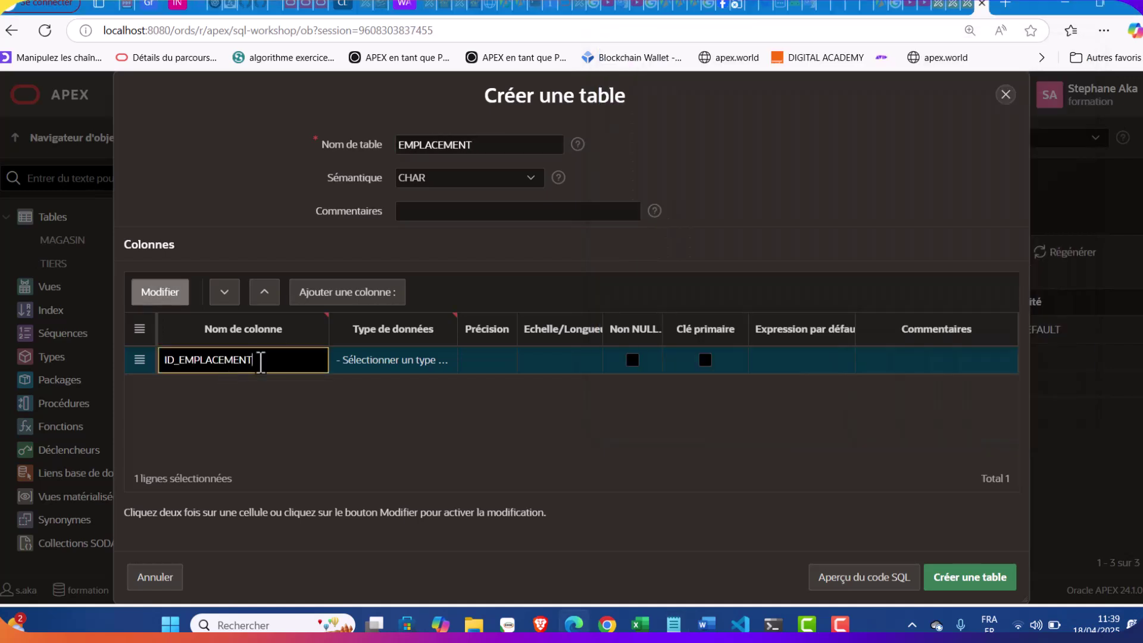
pyautogui.click(374, 358)
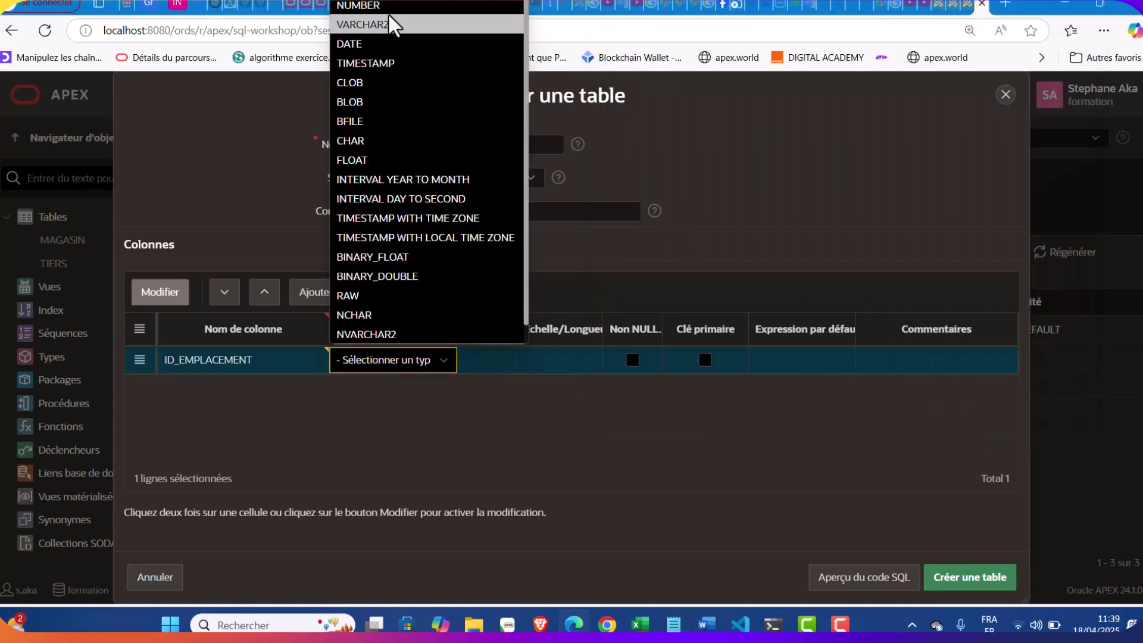
pyautogui.click(387, 8)
pyautogui.click(705, 366)
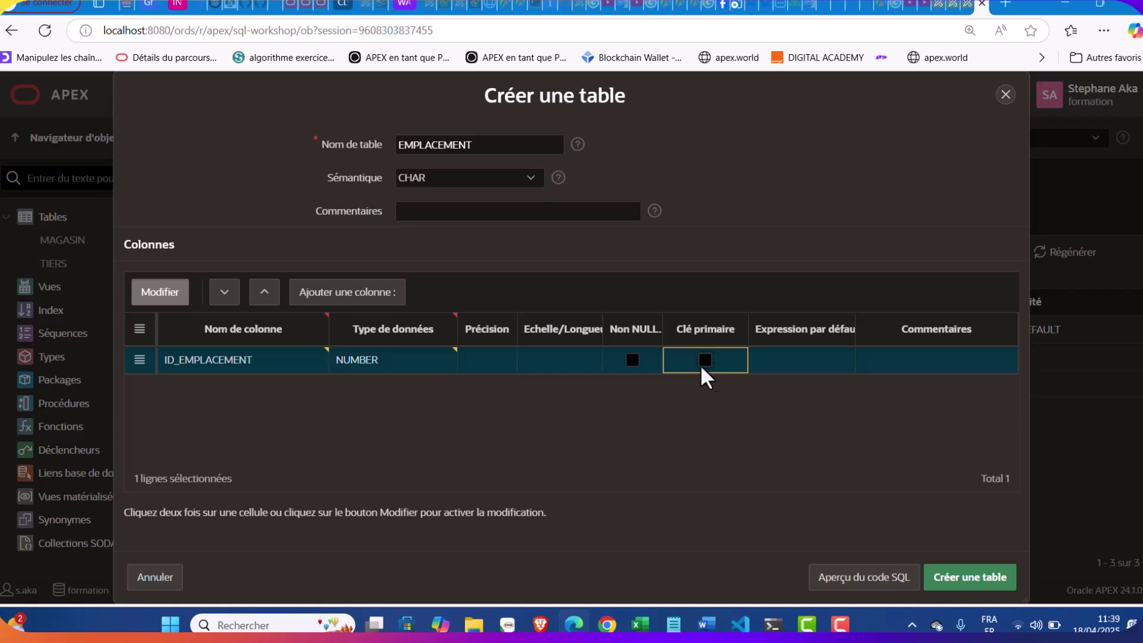
pyautogui.click(705, 360)
pyautogui.click(347, 295)
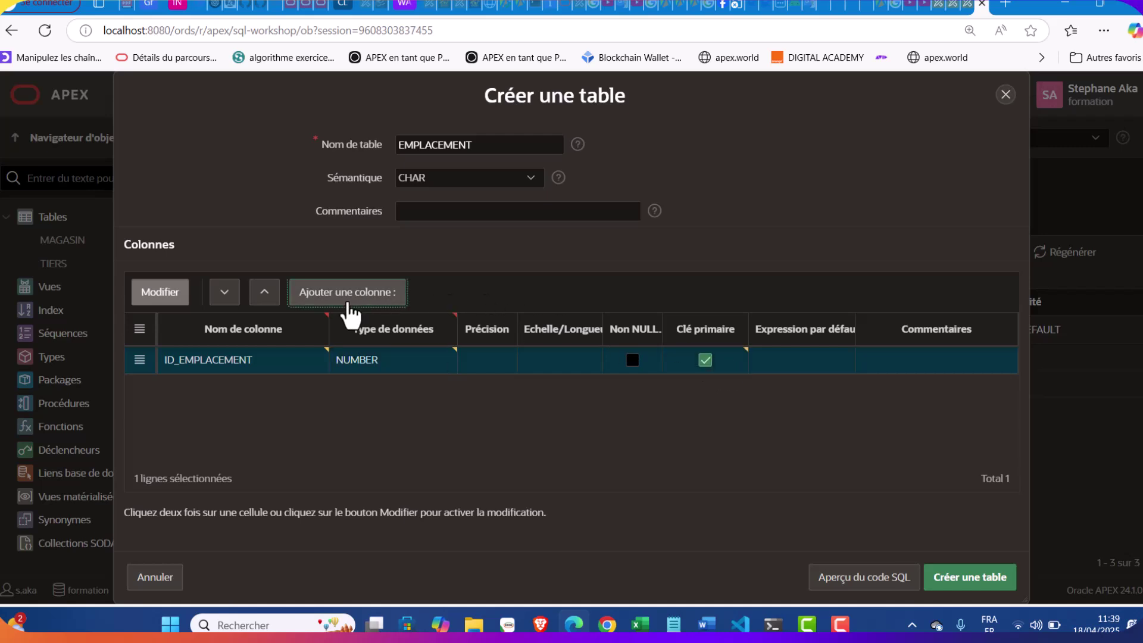
# Add NOM as the second column: a not-null VARCHAR2 of length 50
pyautogui.click(673, 624)
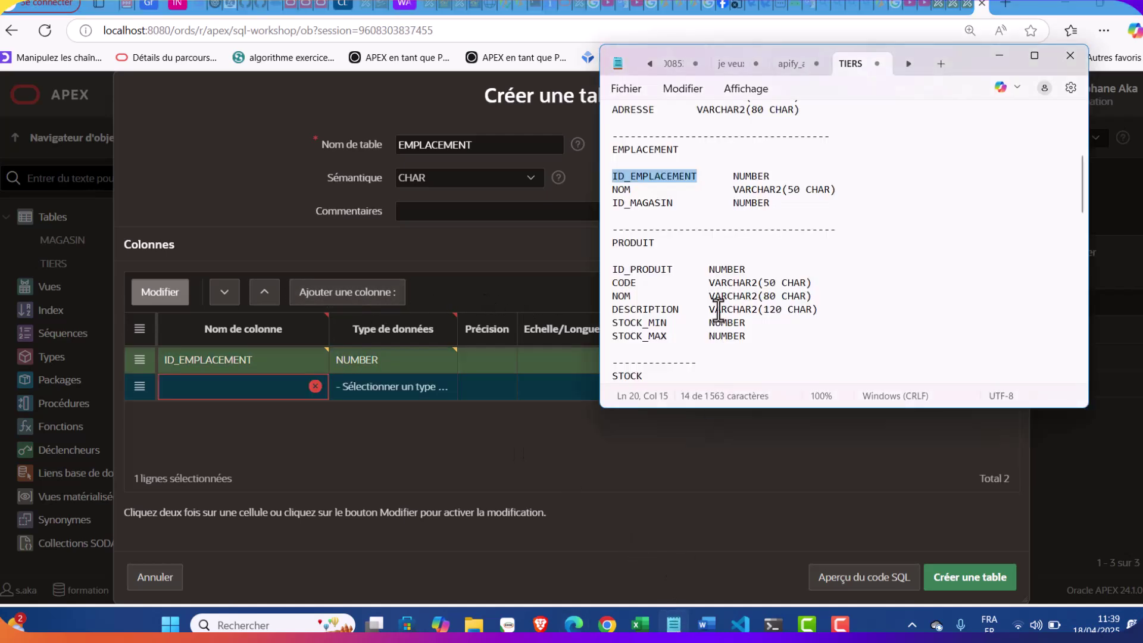
pyautogui.doubleClick(621, 190)
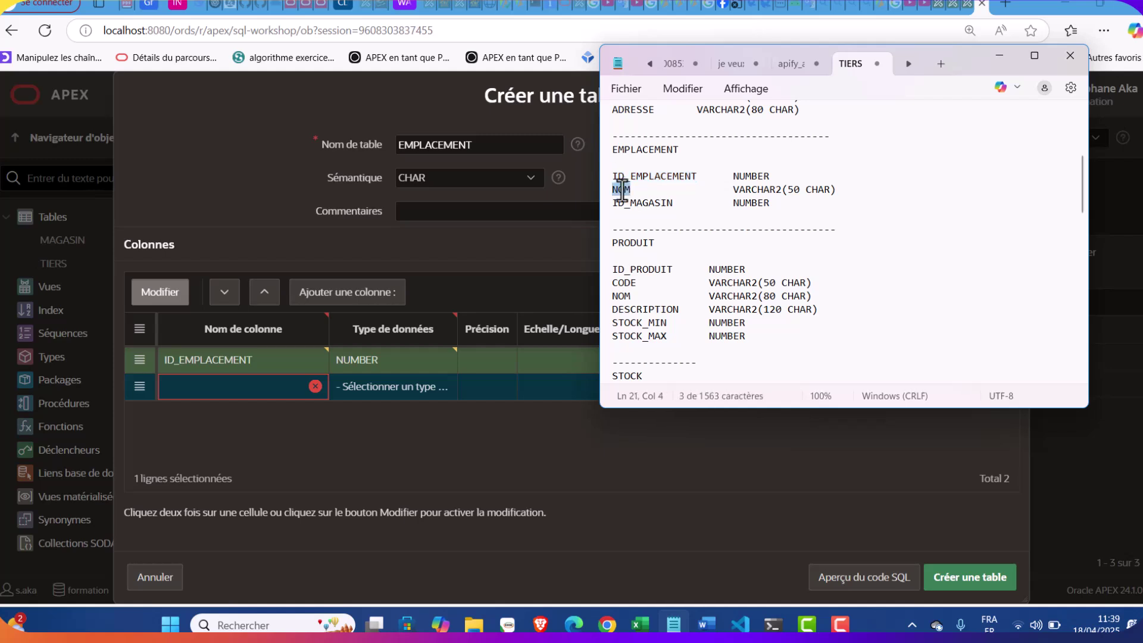
pyautogui.click(231, 394)
pyautogui.hotkey('ctrl', 'v')
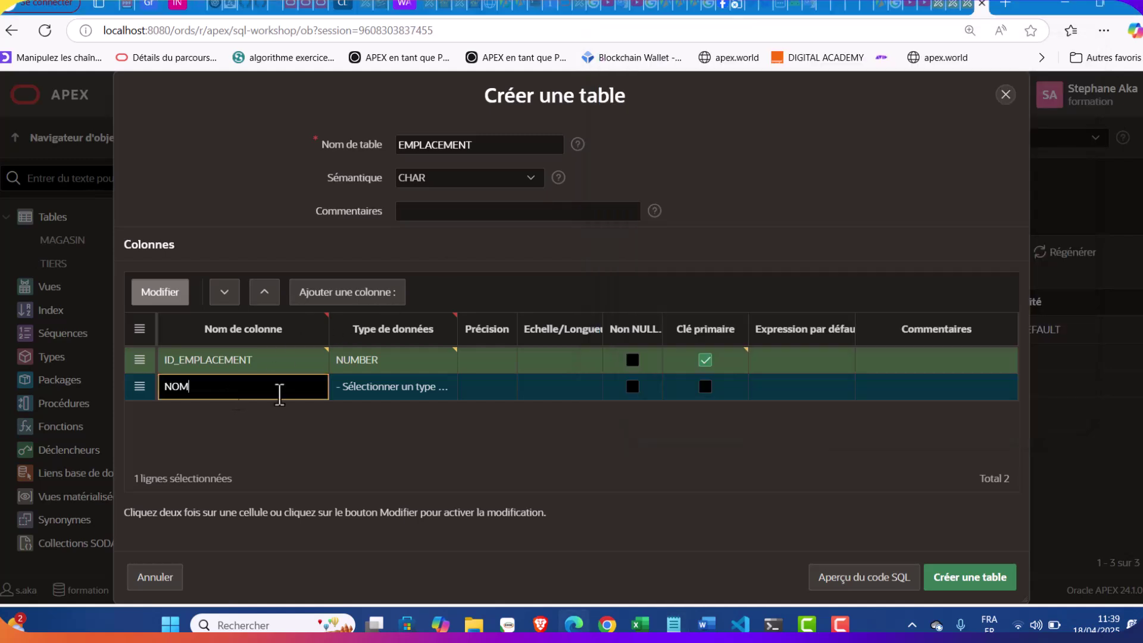
pyautogui.click(381, 390)
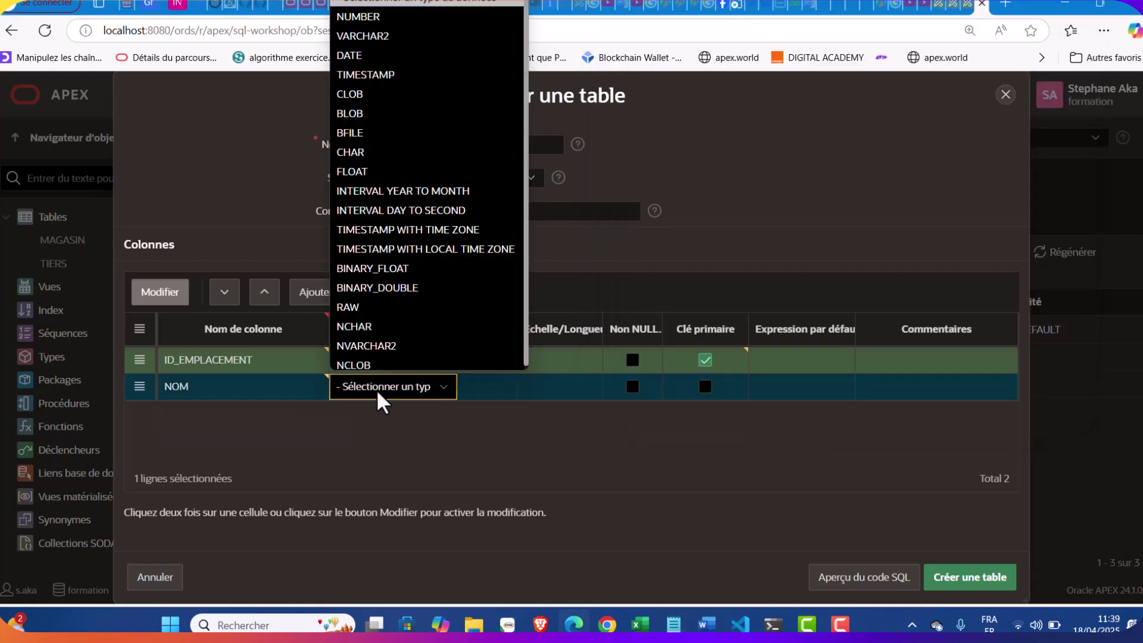
pyautogui.click(396, 33)
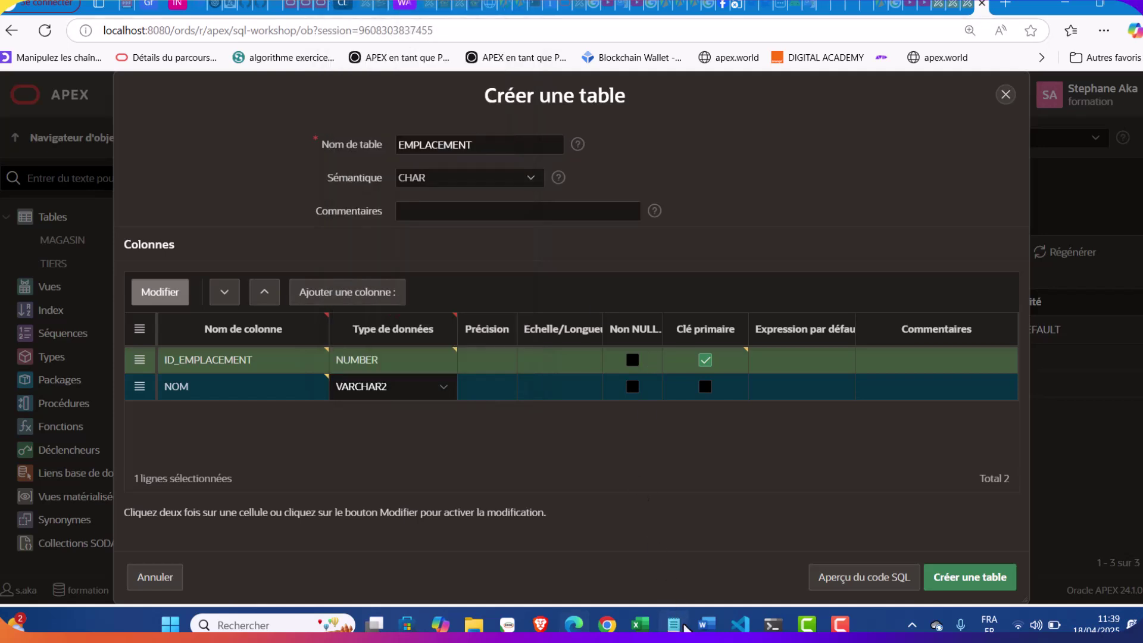
pyautogui.click(681, 626)
pyautogui.click(683, 626)
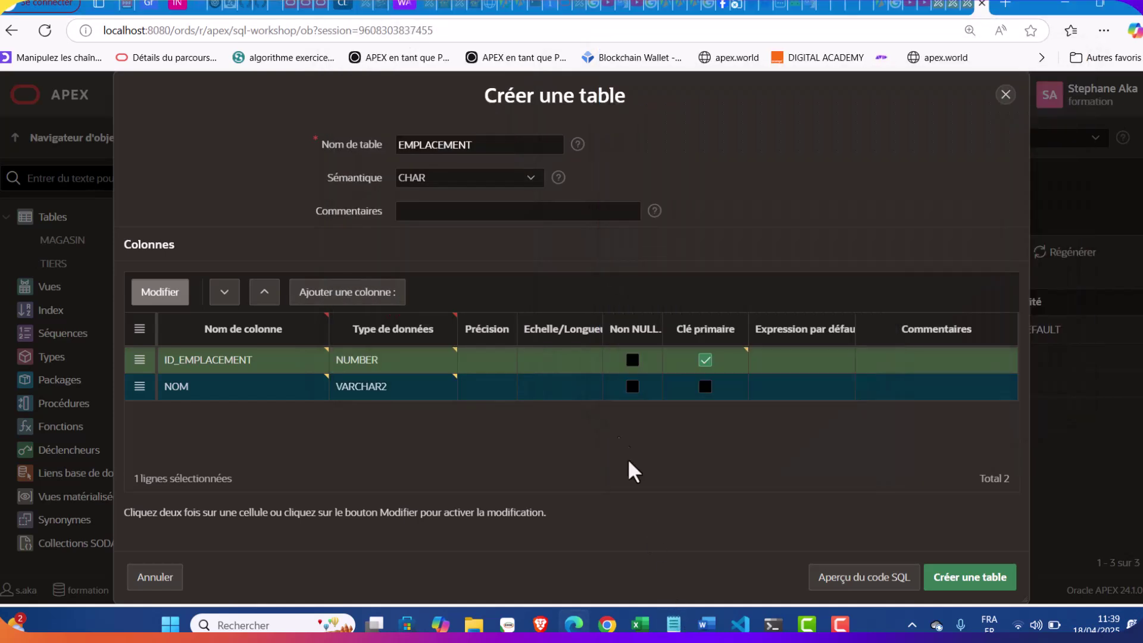
pyautogui.click(582, 386)
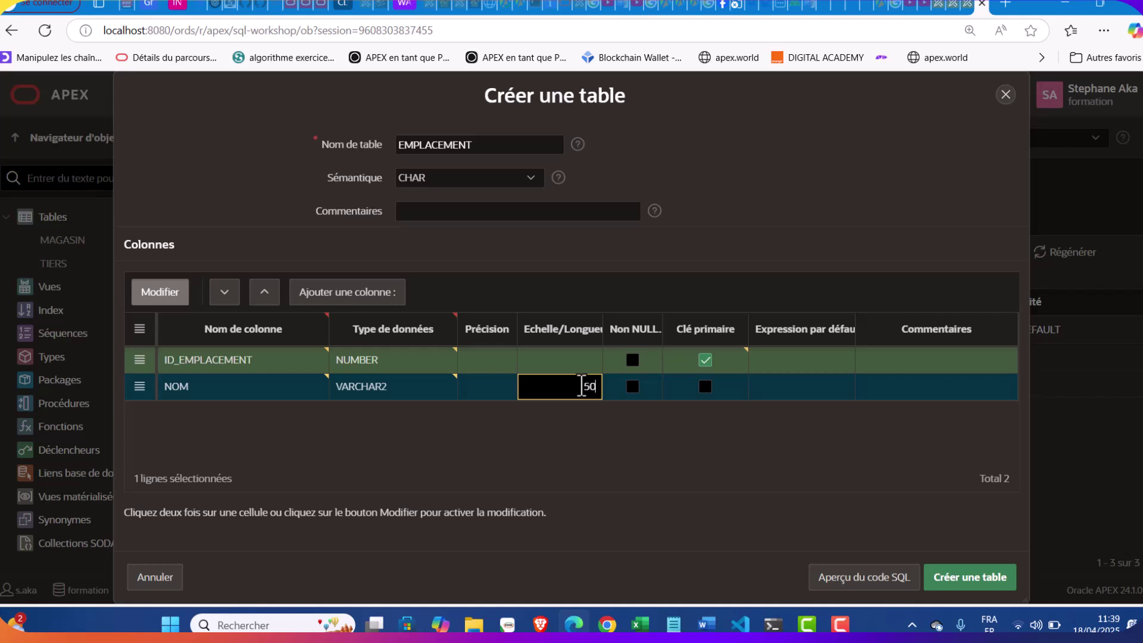
pyautogui.click(632, 386)
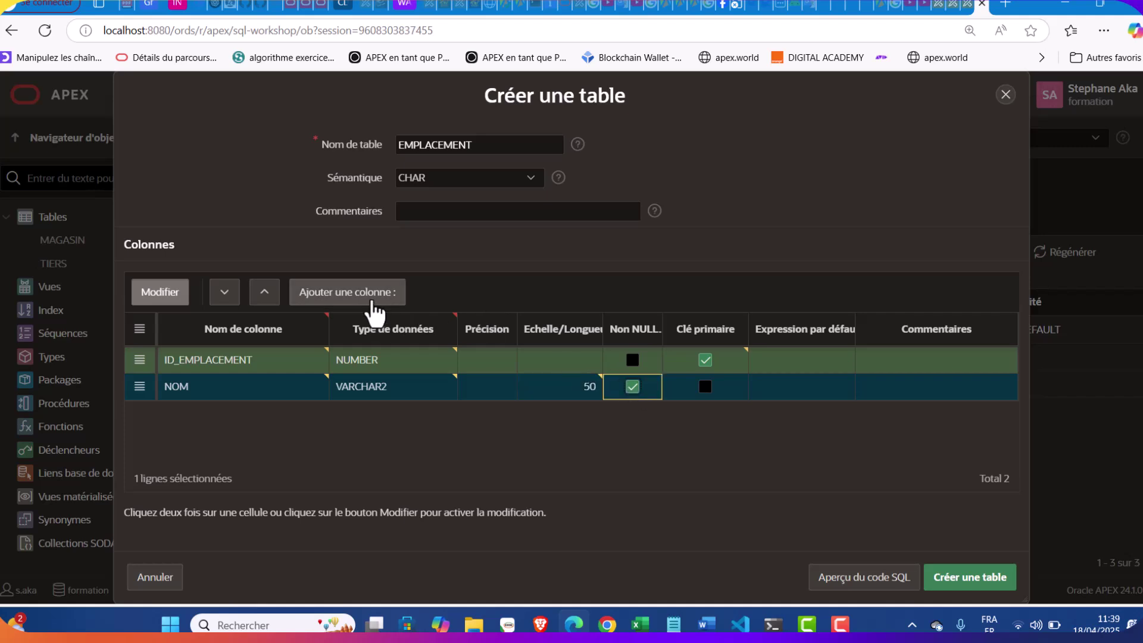
# Add ID_MAGASIN as a not-null NUMBER column and create the EMPLACEMENT table
pyautogui.click(347, 291)
pyautogui.click(673, 625)
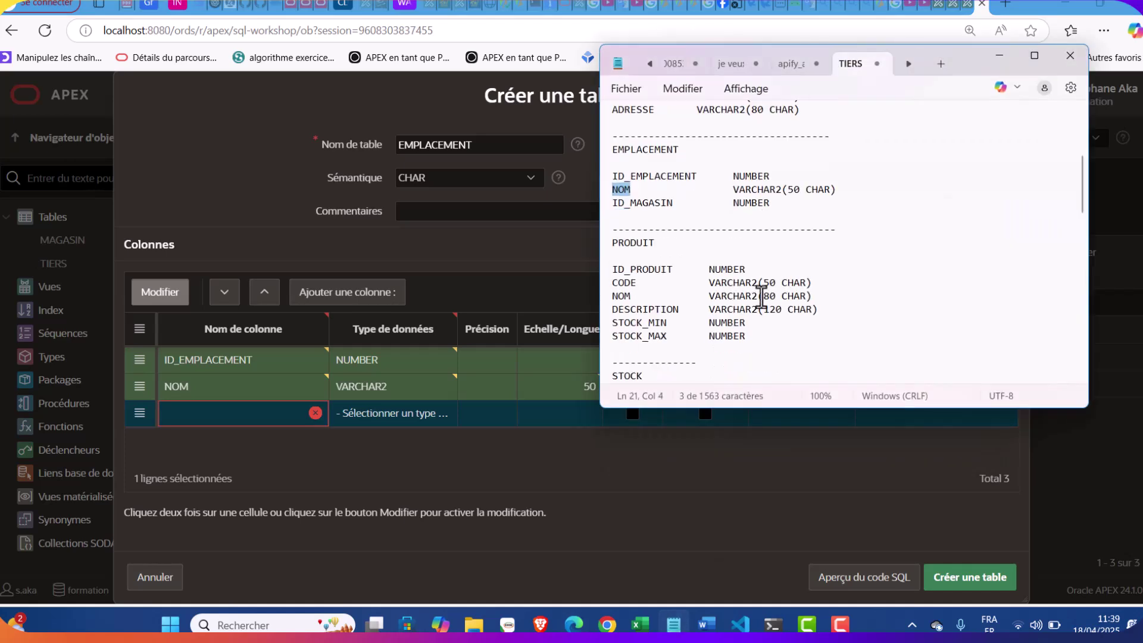
pyautogui.moveTo(673, 202); pyautogui.dragTo(612, 205)
pyautogui.hotkey('ctrl', 'c')
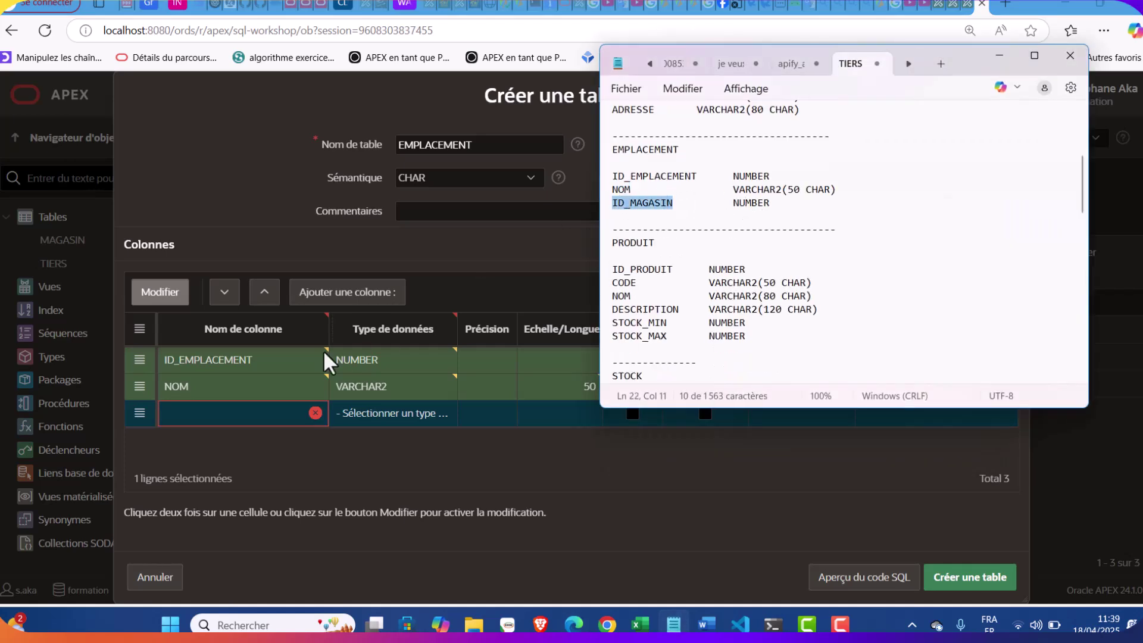
pyautogui.click(250, 420)
pyautogui.hotkey('ctrl', 'v')
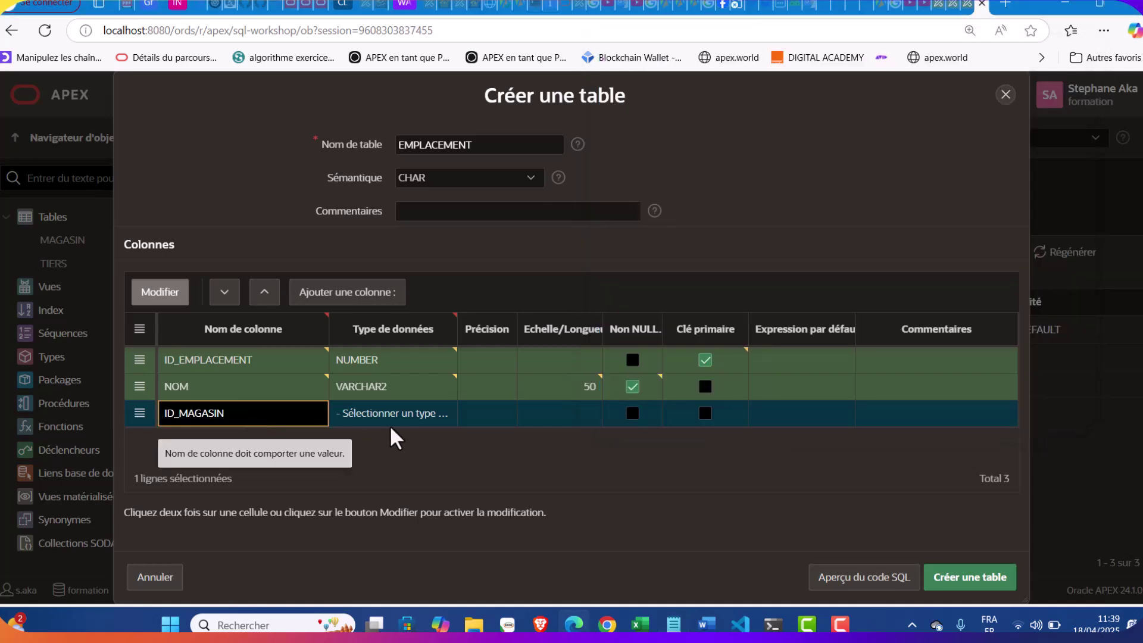
pyautogui.click(421, 411)
pyautogui.click(421, 414)
pyautogui.click(410, 41)
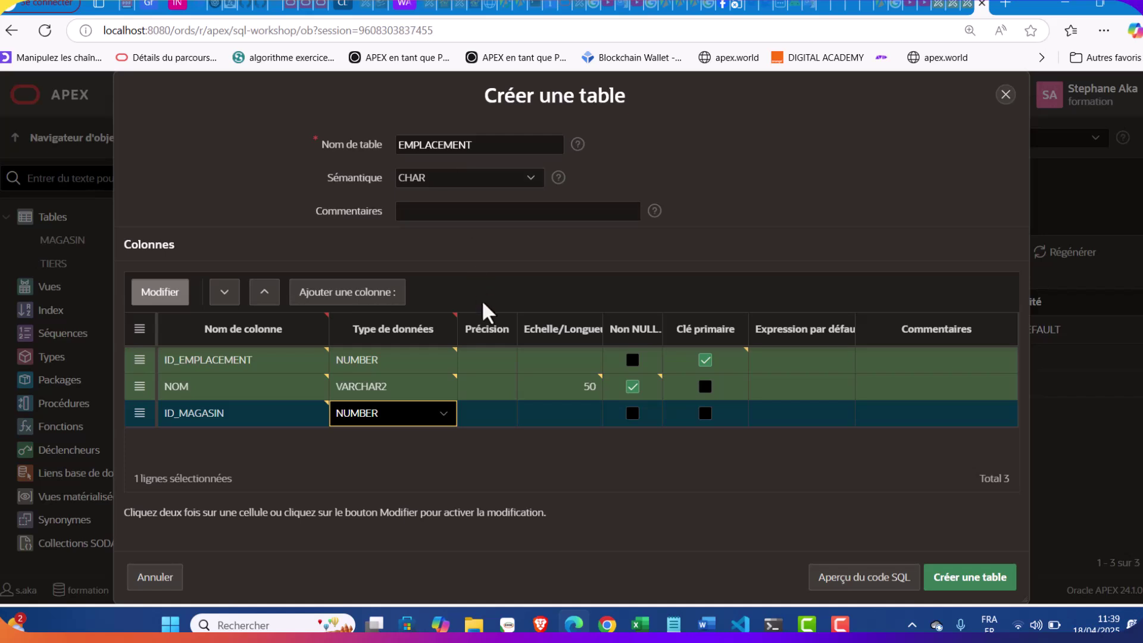
pyautogui.click(531, 488)
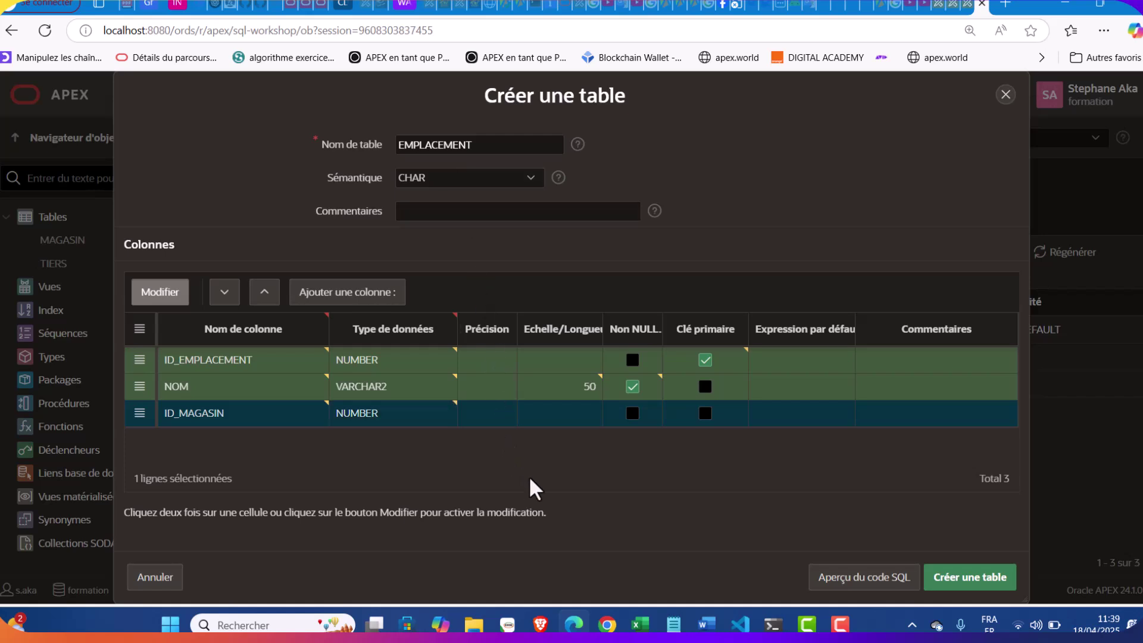
pyautogui.click(632, 415)
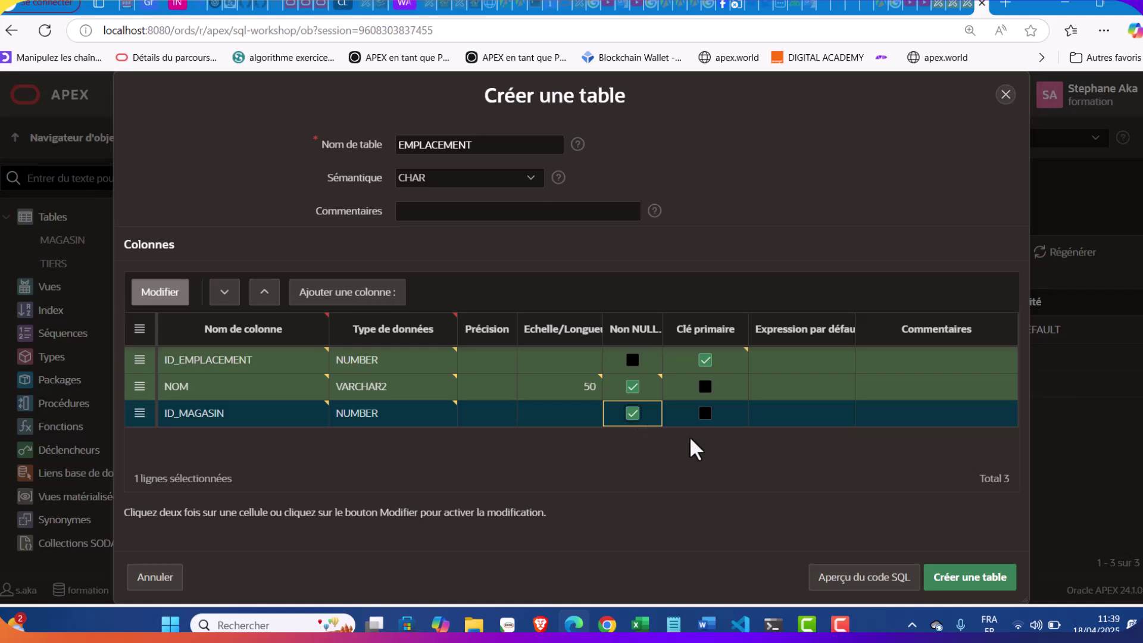
pyautogui.click(983, 576)
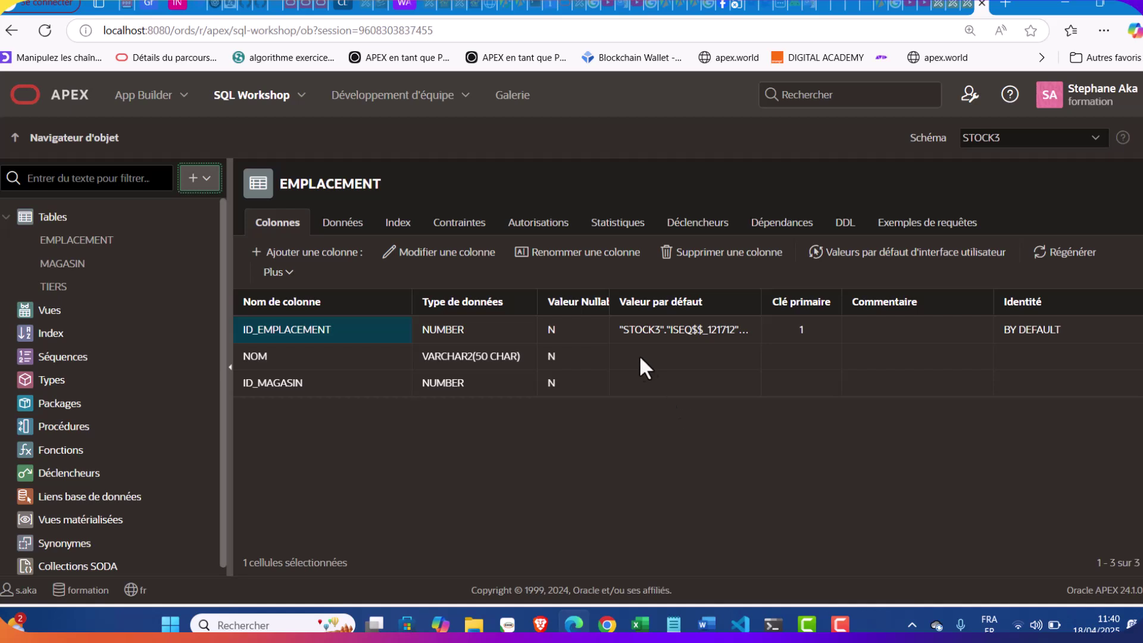
# Show the Contraintes list of the new EMPLACEMENT table
pyautogui.click(469, 230)
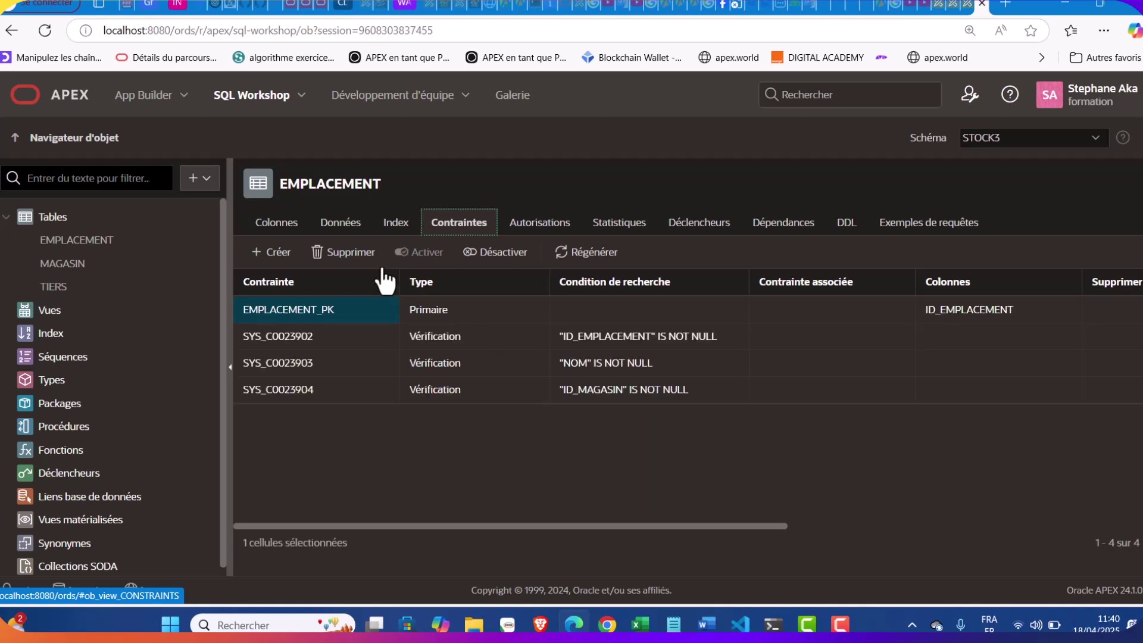
# Define a cascading-delete foreign key from ID_MAGASIN to MAGASIN's ID_MAGASIN
pyautogui.click(271, 252)
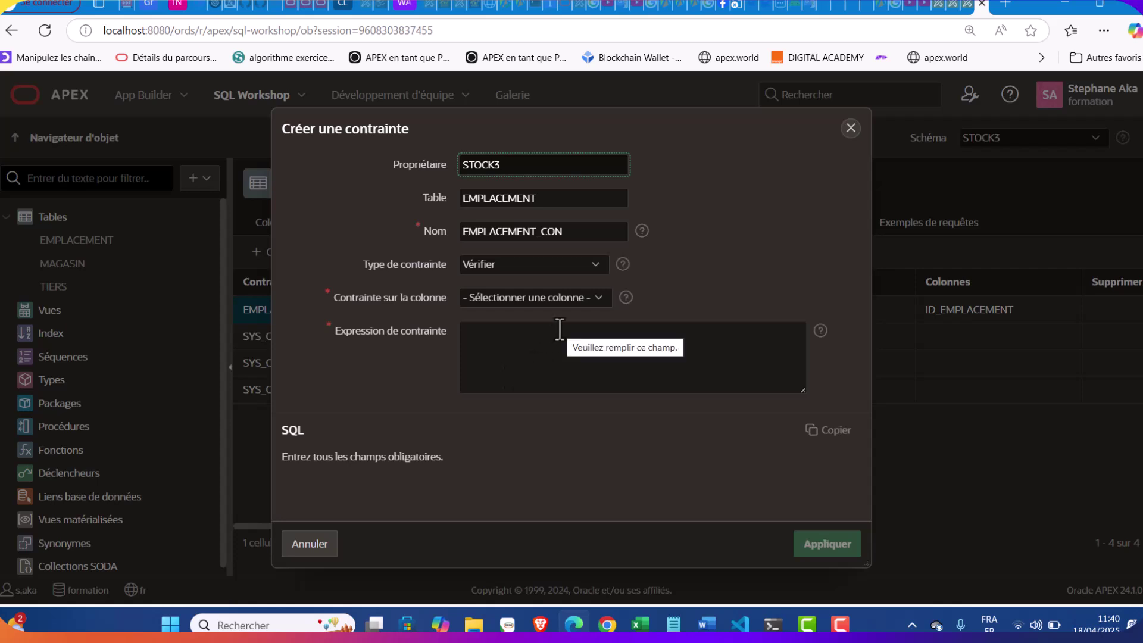
pyautogui.click(551, 263)
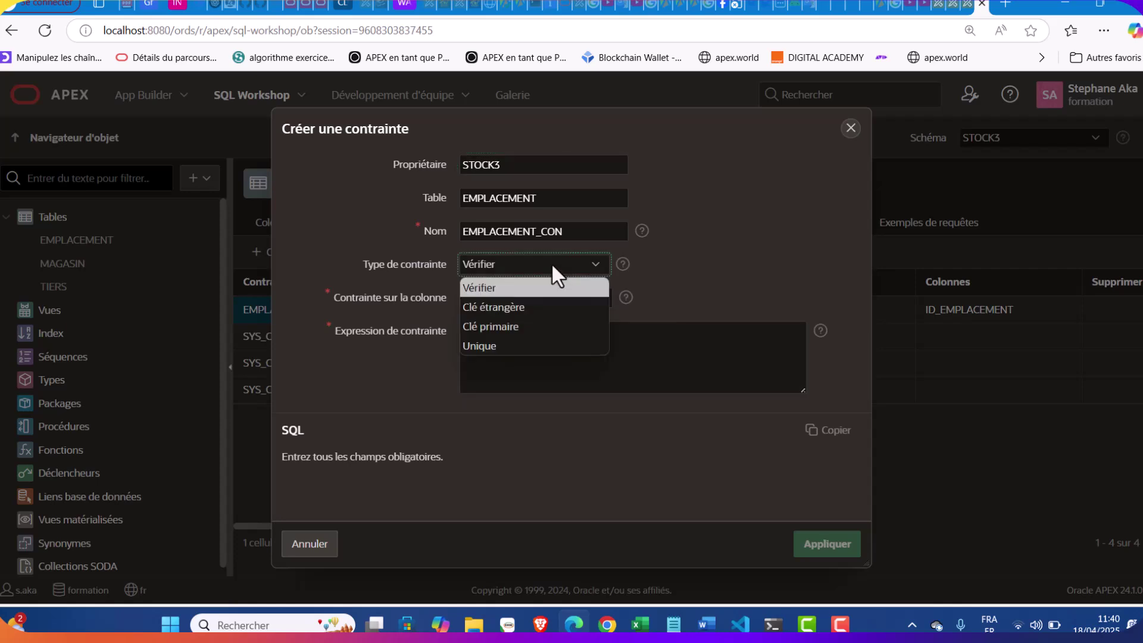
pyautogui.click(525, 308)
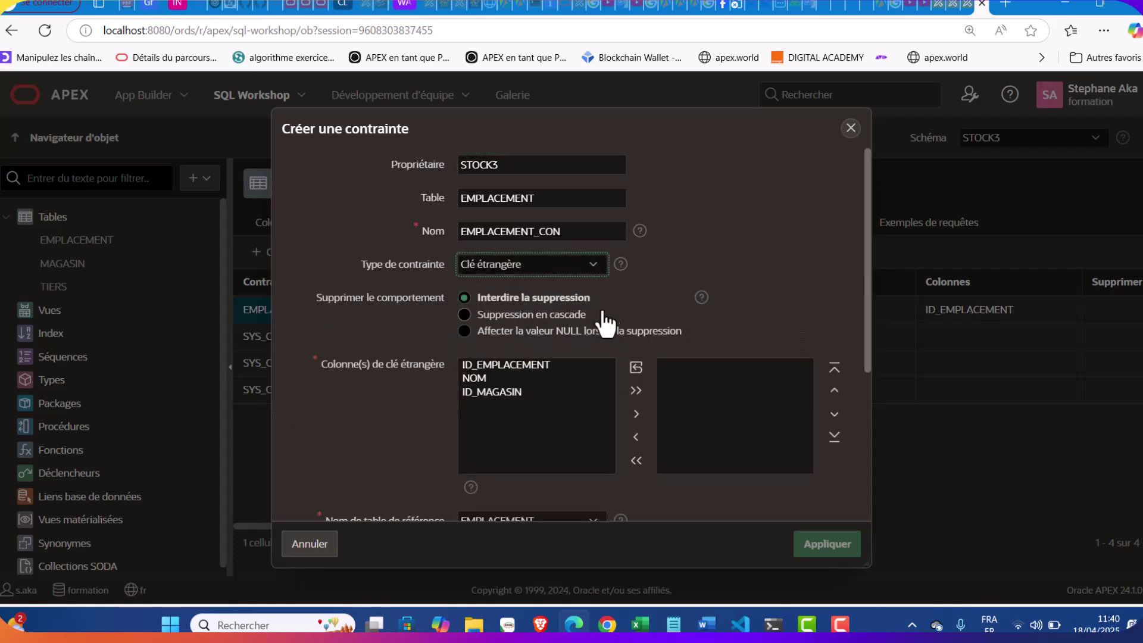
pyautogui.click(536, 316)
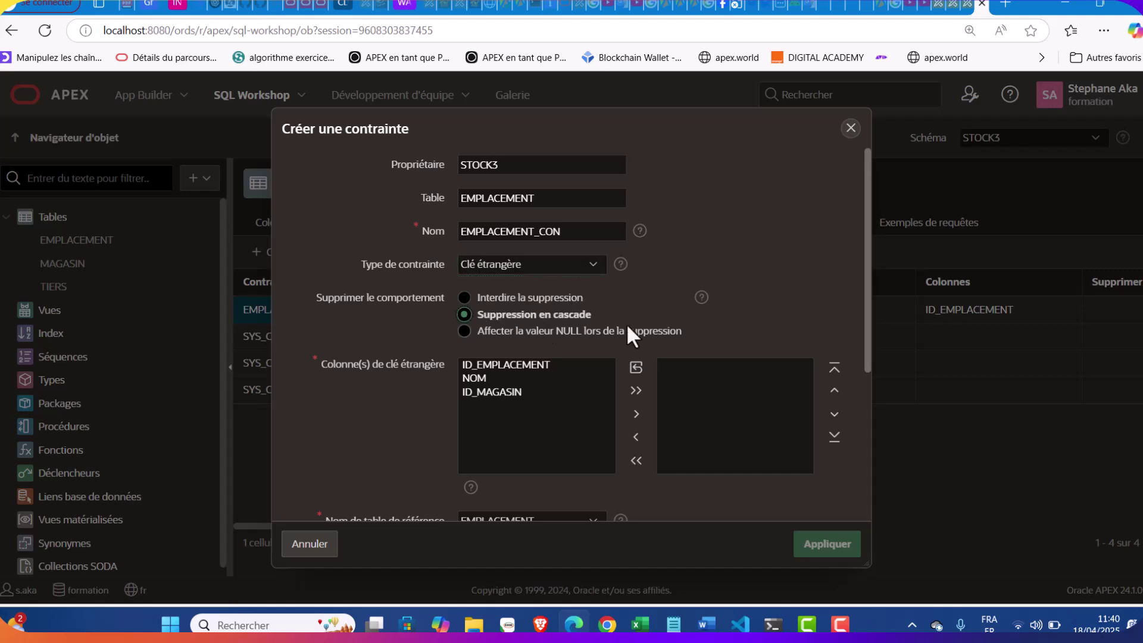
pyautogui.doubleClick(491, 392)
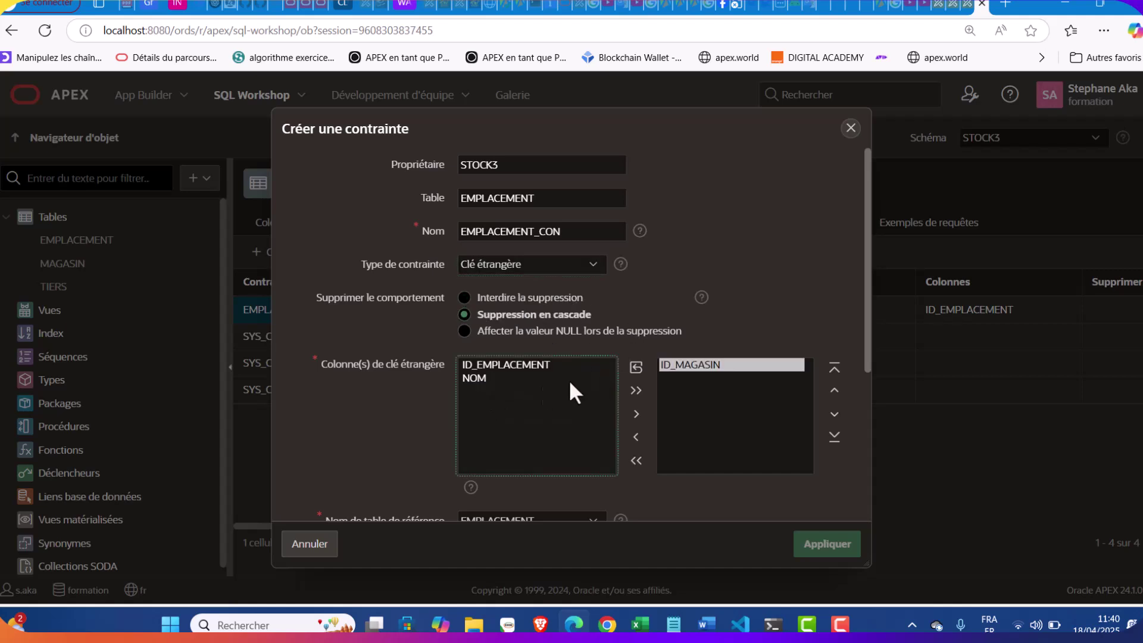
pyautogui.scroll(-3, 598, 382)
pyautogui.click(541, 271)
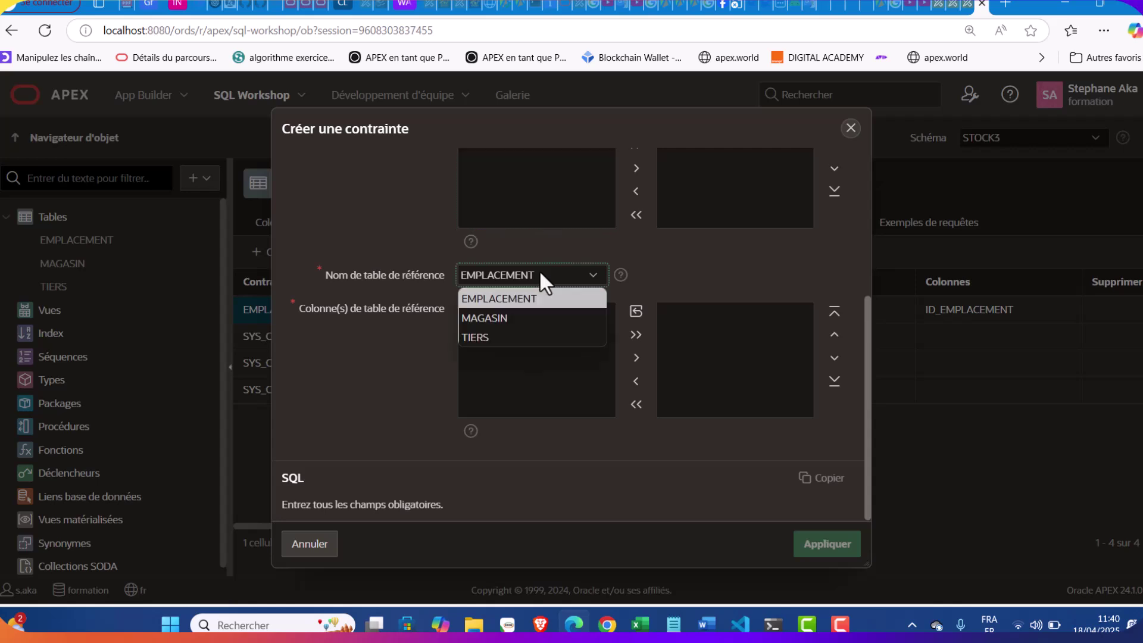
pyautogui.click(503, 321)
pyautogui.doubleClick(499, 308)
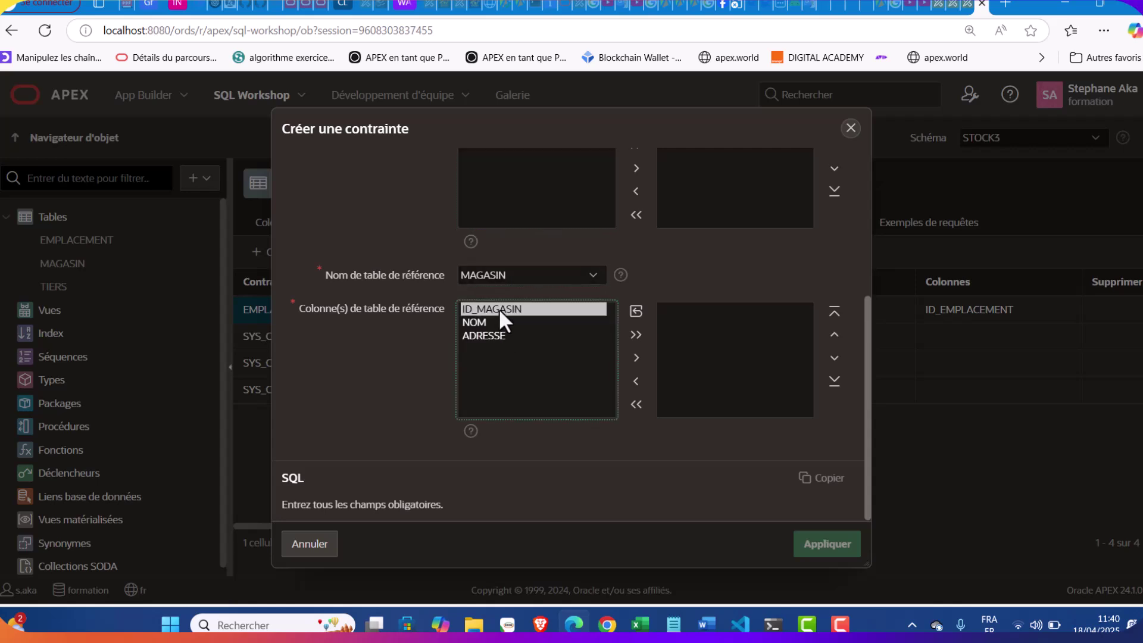
# Confirm the EMPLACEMENT_CON name and foreign key type, then apply the constraint
pyautogui.scroll(3, 609, 295)
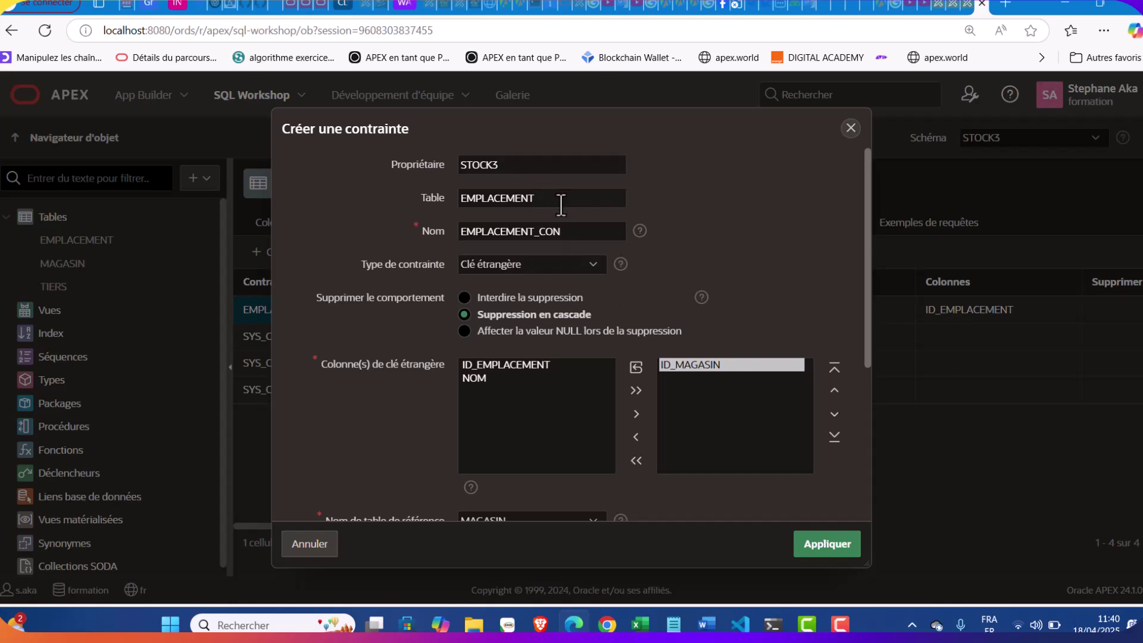
pyautogui.click(575, 234)
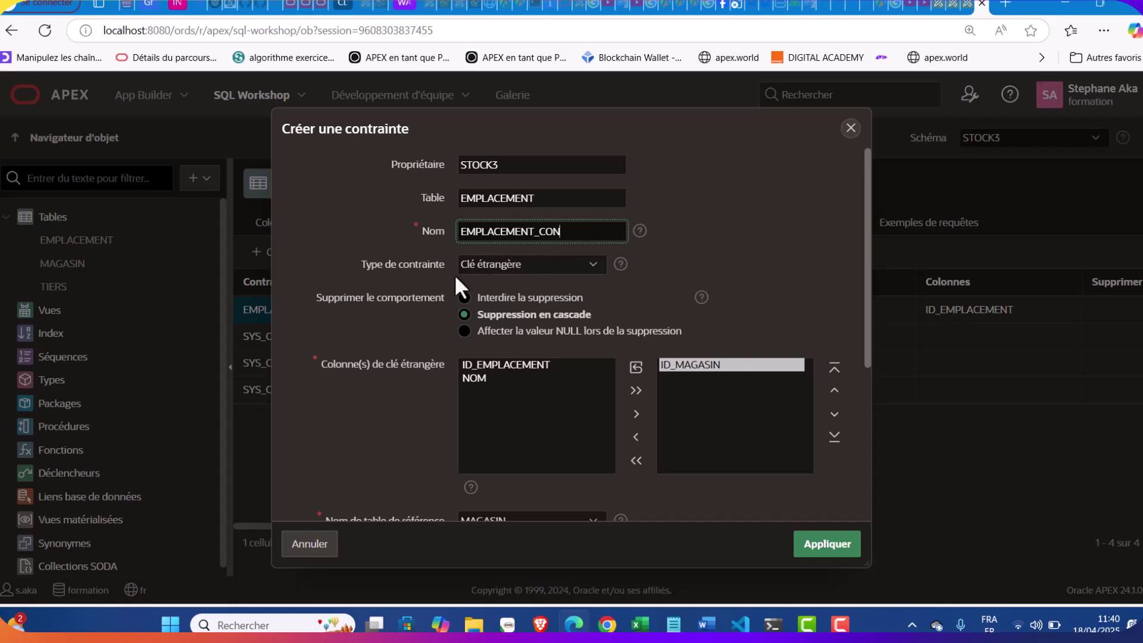
pyautogui.click(521, 262)
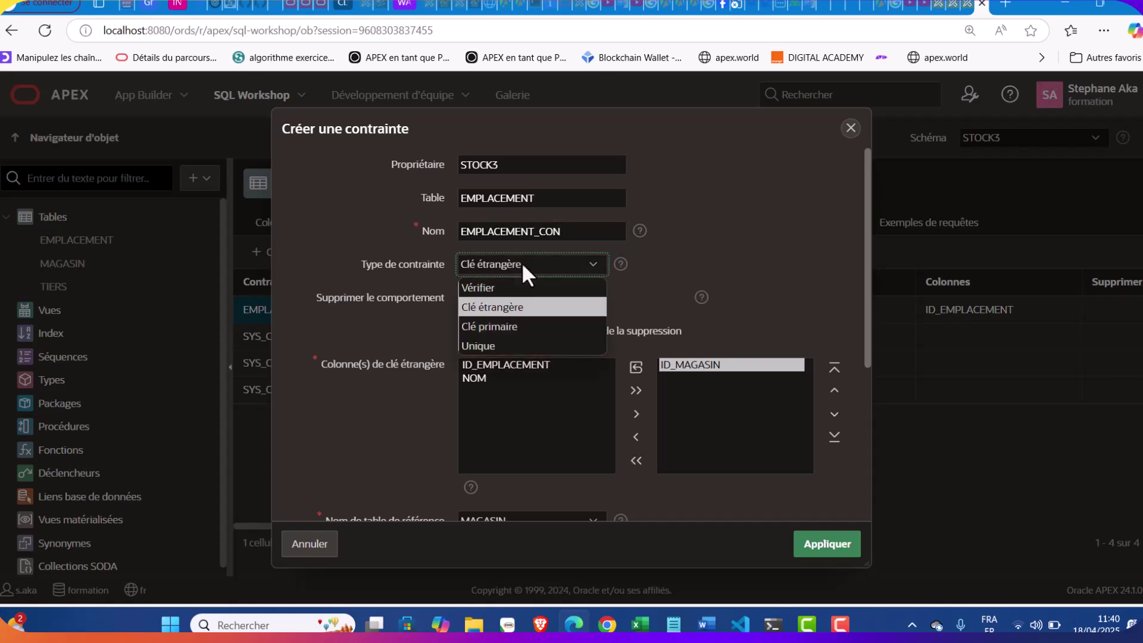
pyautogui.click(521, 262)
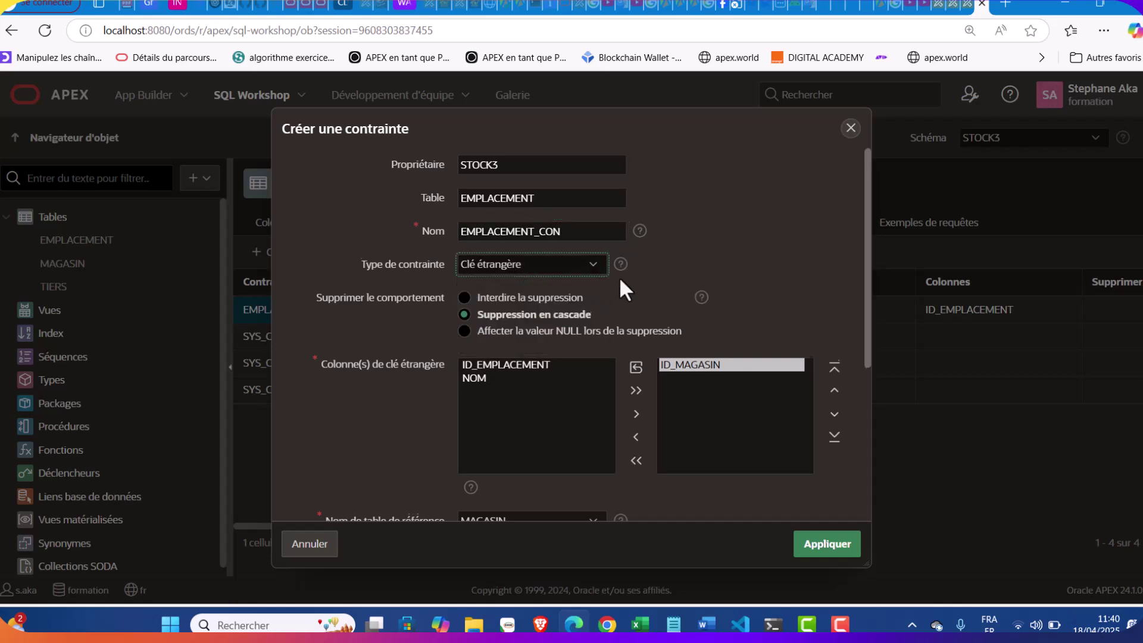
pyautogui.scroll(-1, 619, 277)
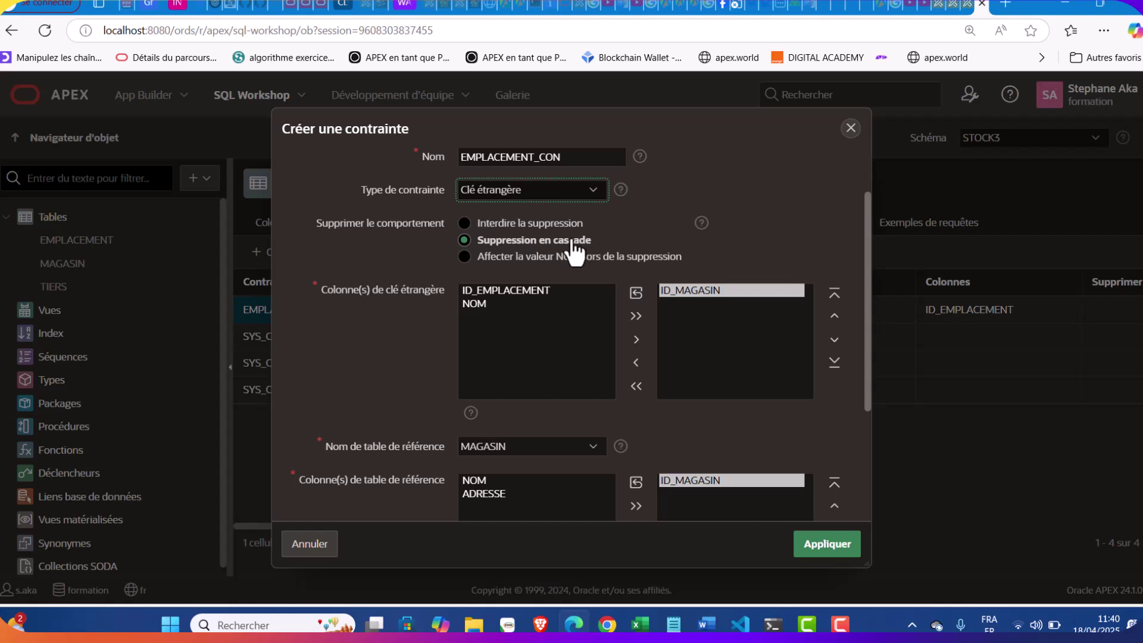
pyautogui.scroll(-1, 572, 251)
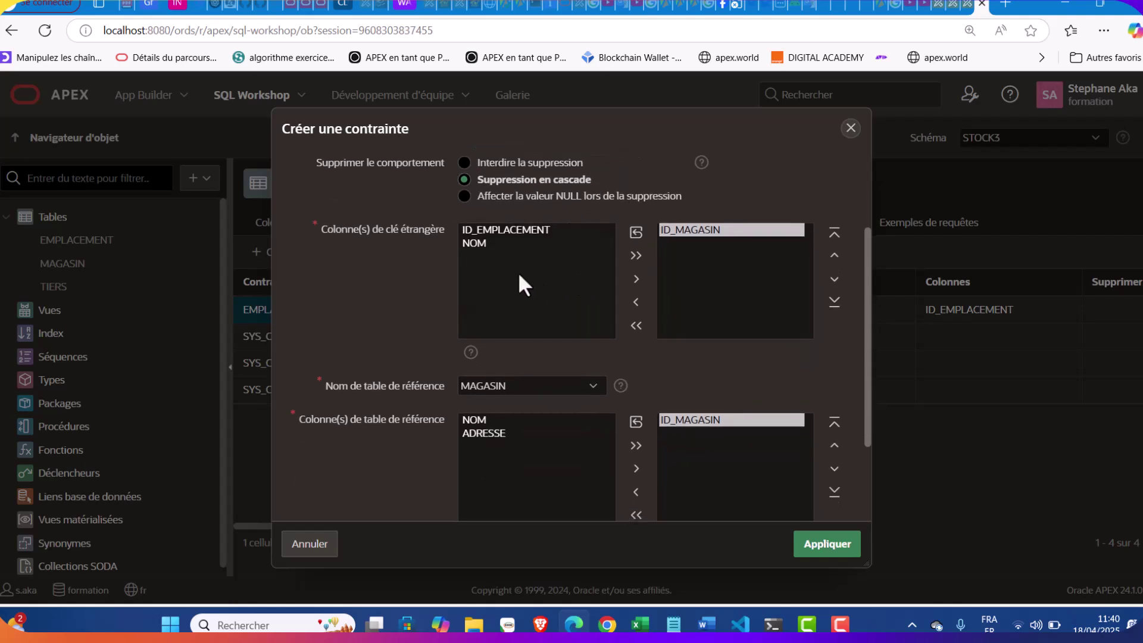
pyautogui.scroll(-1, 510, 263)
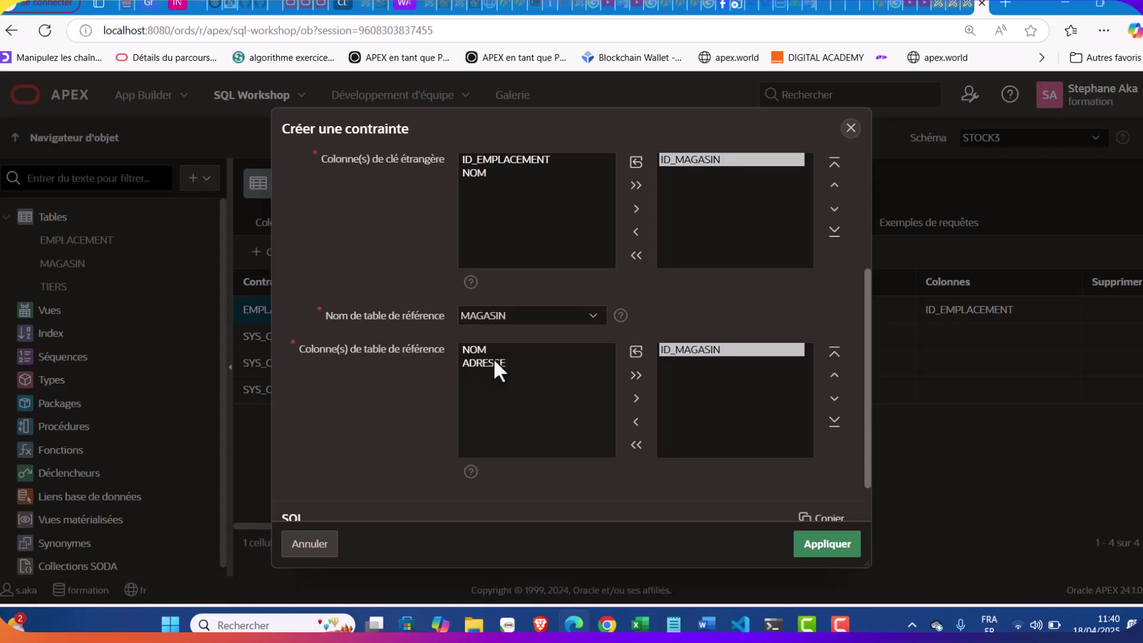
pyautogui.scroll(-1, 563, 437)
pyautogui.click(839, 553)
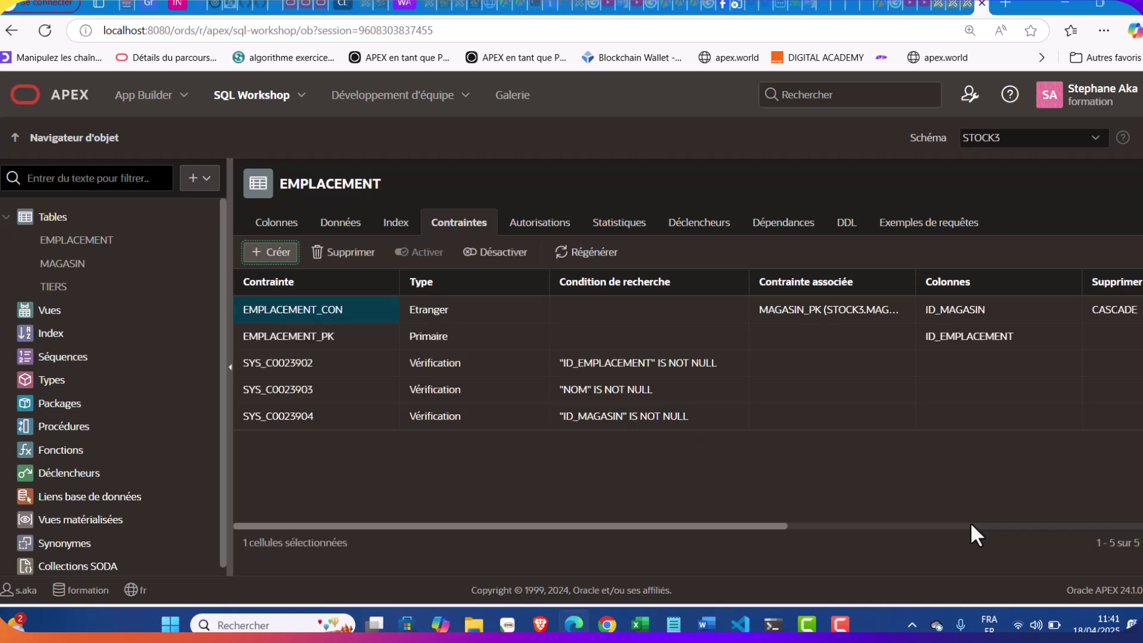
# Return to EMPLACEMENT's column list and bring up the options for creating new objects
pyautogui.click(266, 225)
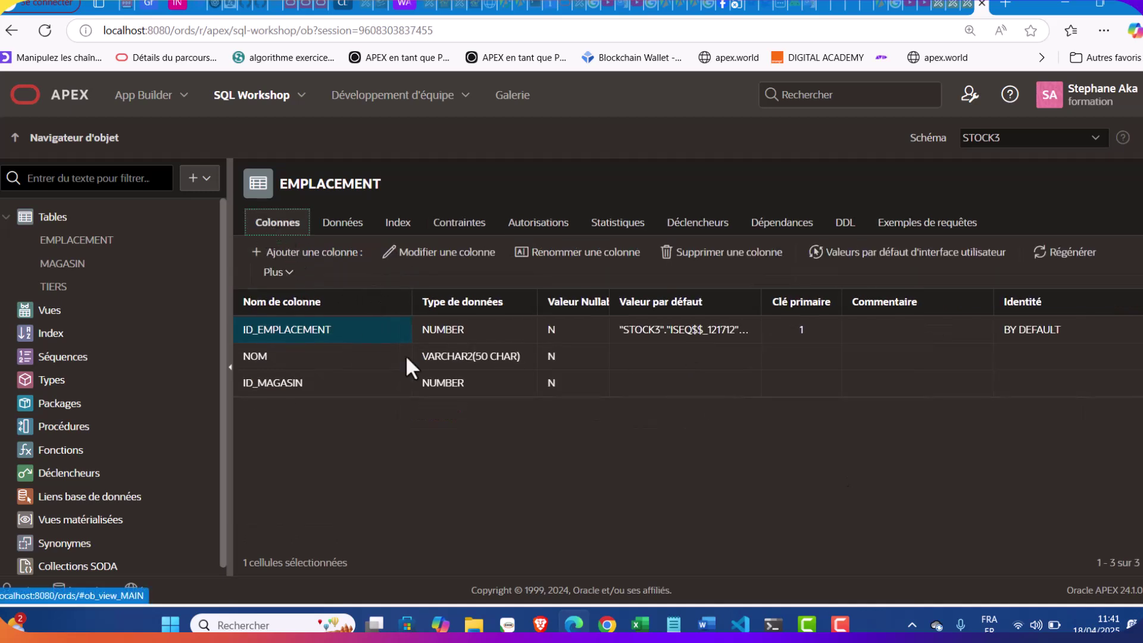
pyautogui.click(199, 179)
# Start a new table named PRODUIT
pyautogui.click(220, 216)
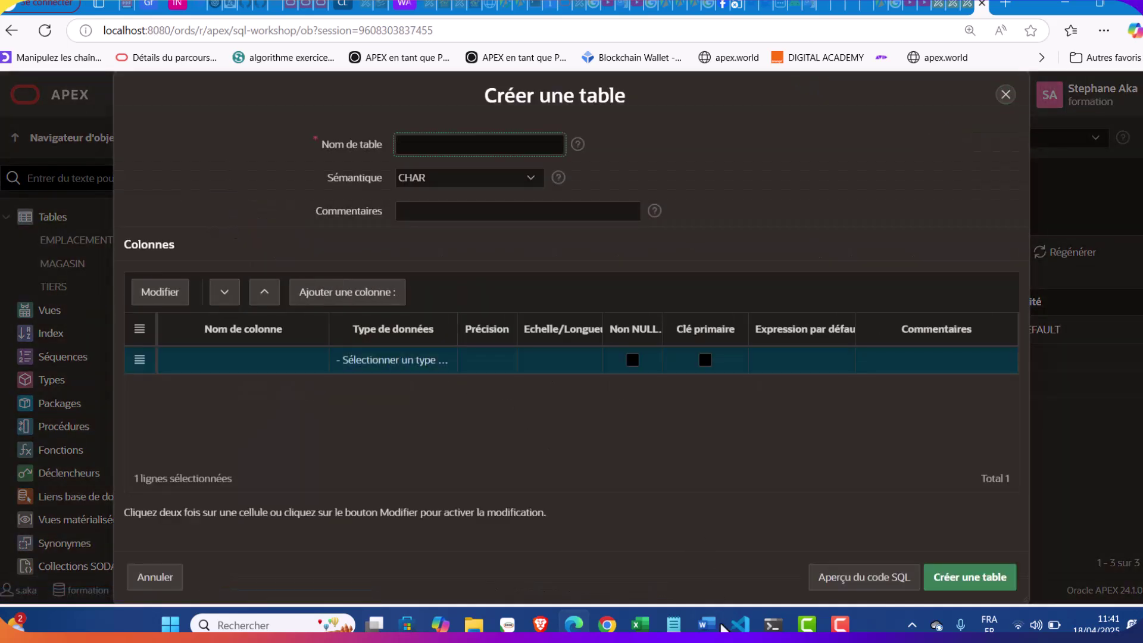
pyautogui.click(672, 626)
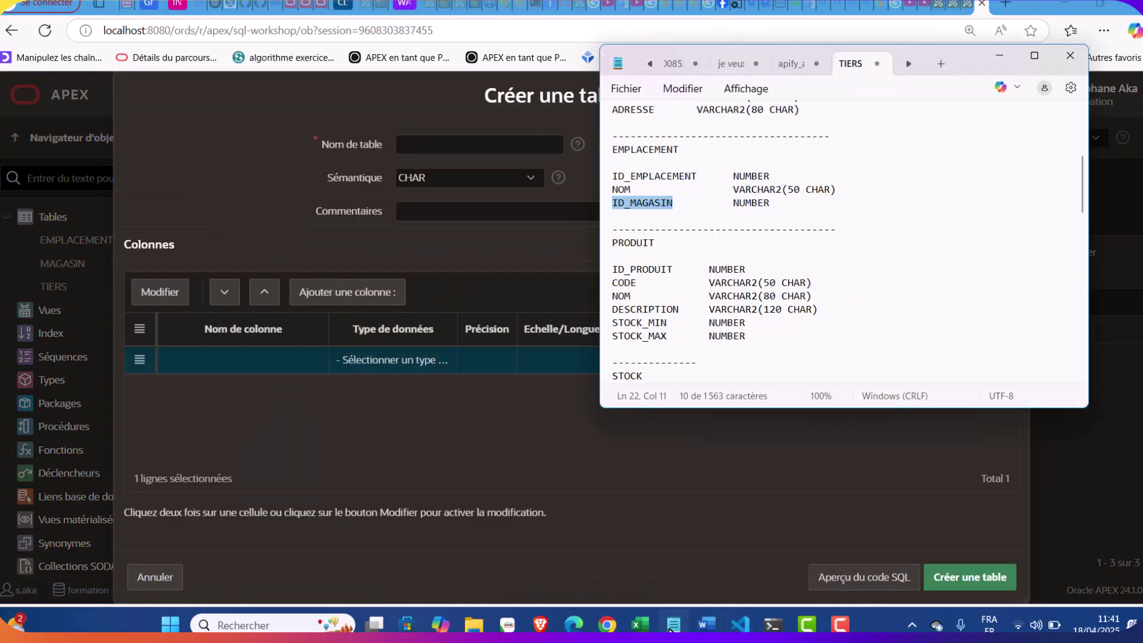
pyautogui.doubleClick(639, 243)
pyautogui.hotkey('ctrl', 'c')
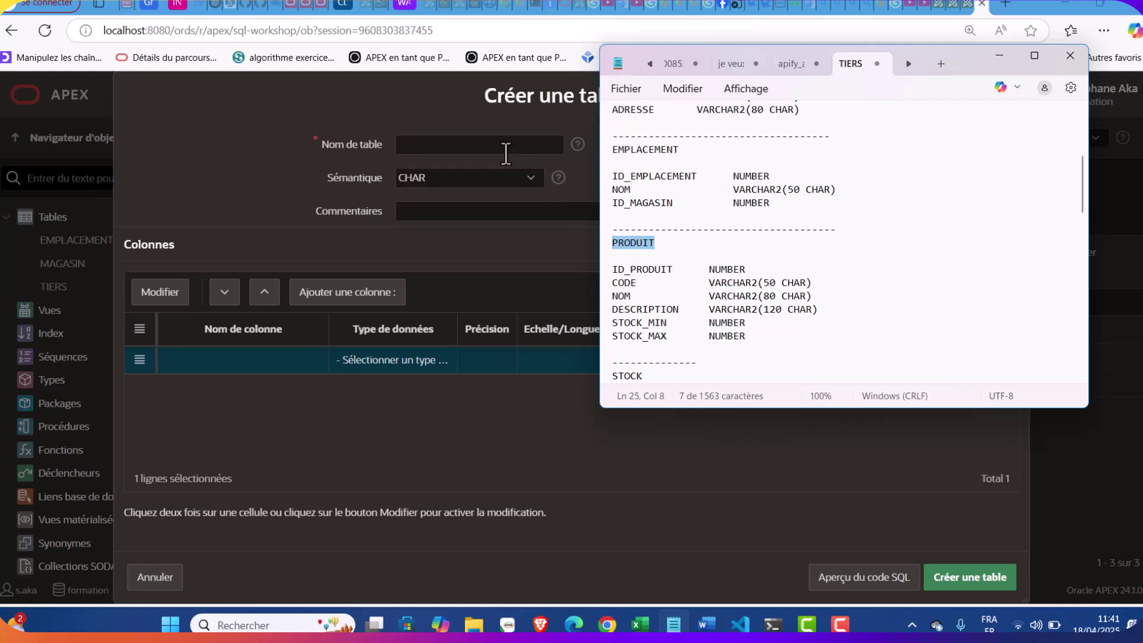
pyautogui.click(506, 154)
pyautogui.hotkey('ctrl', 'v')
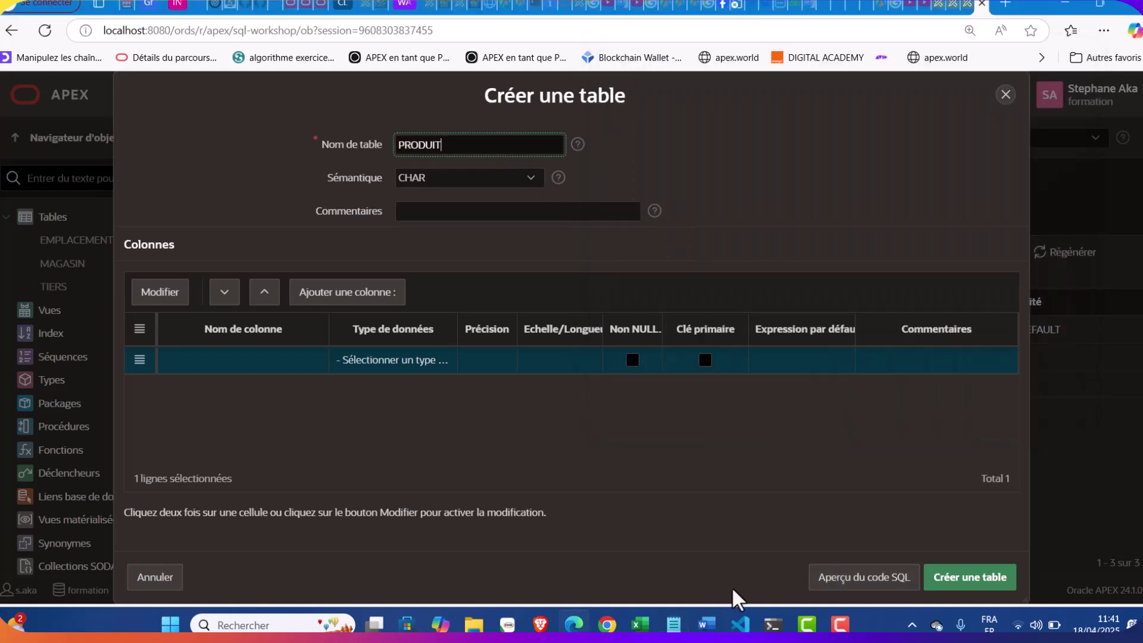
# Make ID_PRODUIT the first column, a NUMBER primary key
pyautogui.click(673, 624)
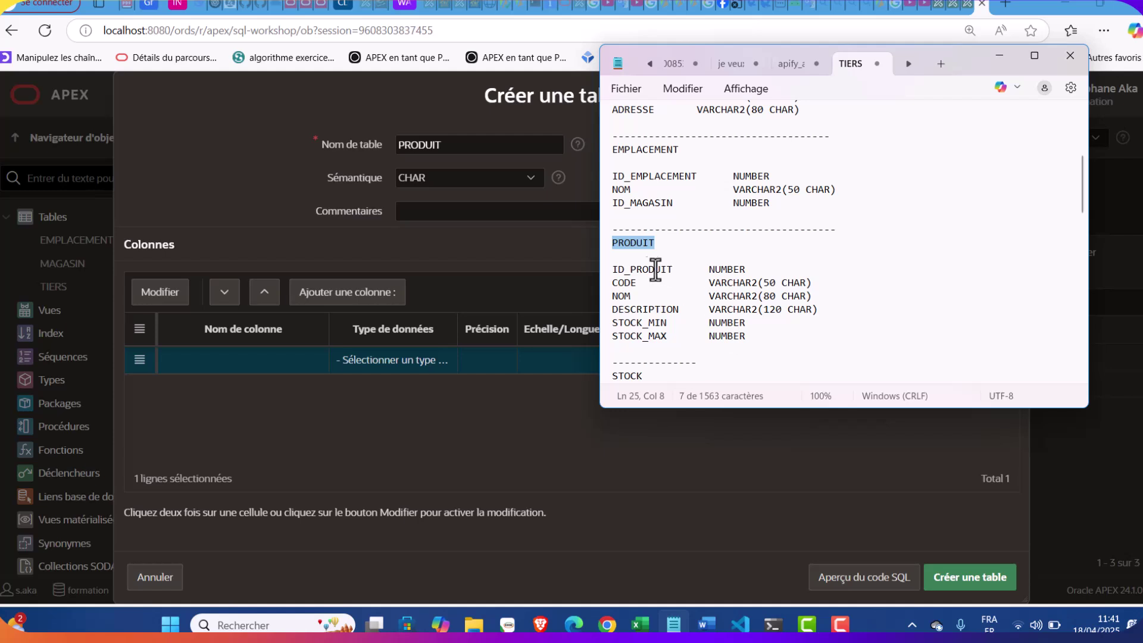
pyautogui.doubleClick(645, 269)
pyautogui.click(683, 269)
pyautogui.moveTo(671, 269); pyautogui.dragTo(602, 274)
pyautogui.hotkey('ctrl', 'c')
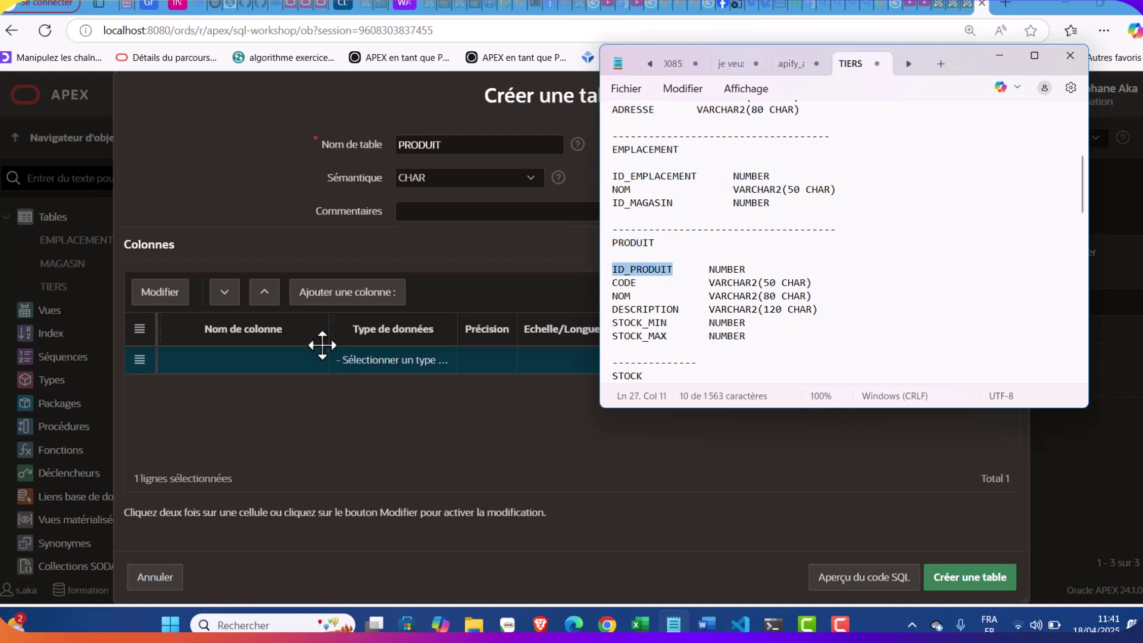
pyautogui.doubleClick(253, 359)
pyautogui.hotkey('ctrl', 'v')
pyautogui.press('Tab')
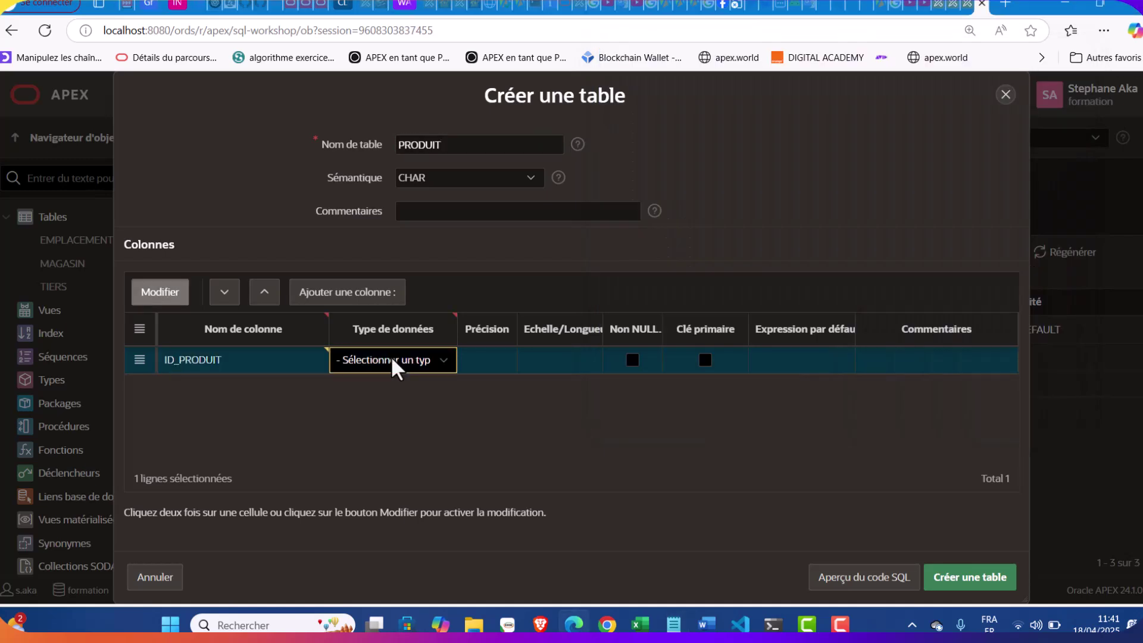
pyautogui.click(393, 360)
pyautogui.click(411, 6)
pyautogui.click(705, 361)
# Add CODE as a not-null VARCHAR2 column of length 50
pyautogui.click(375, 298)
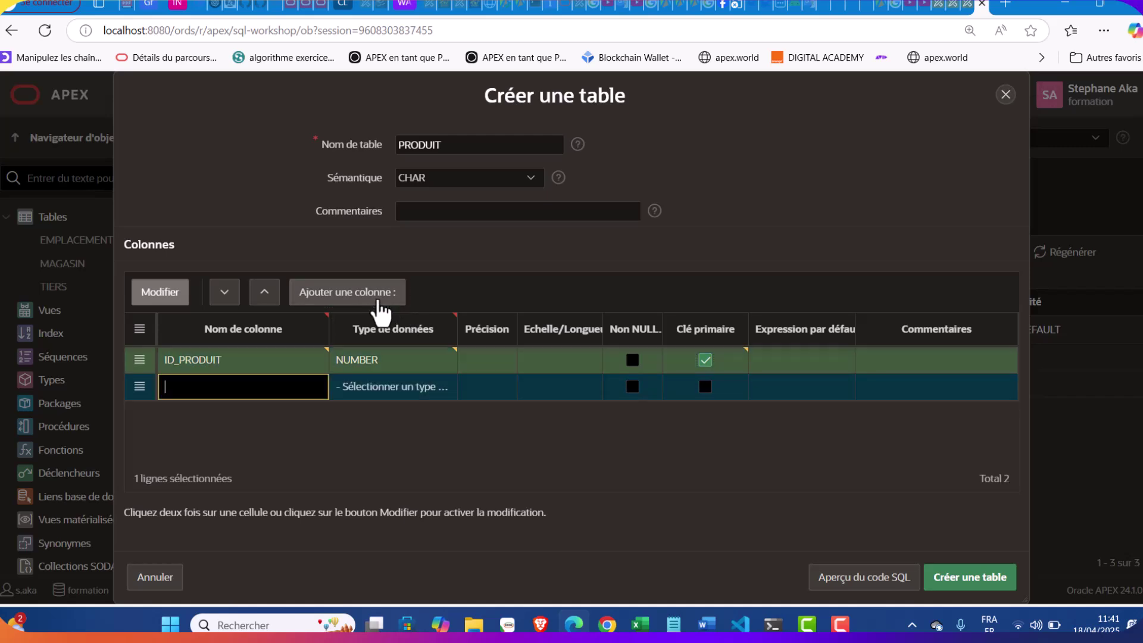
pyautogui.click(673, 624)
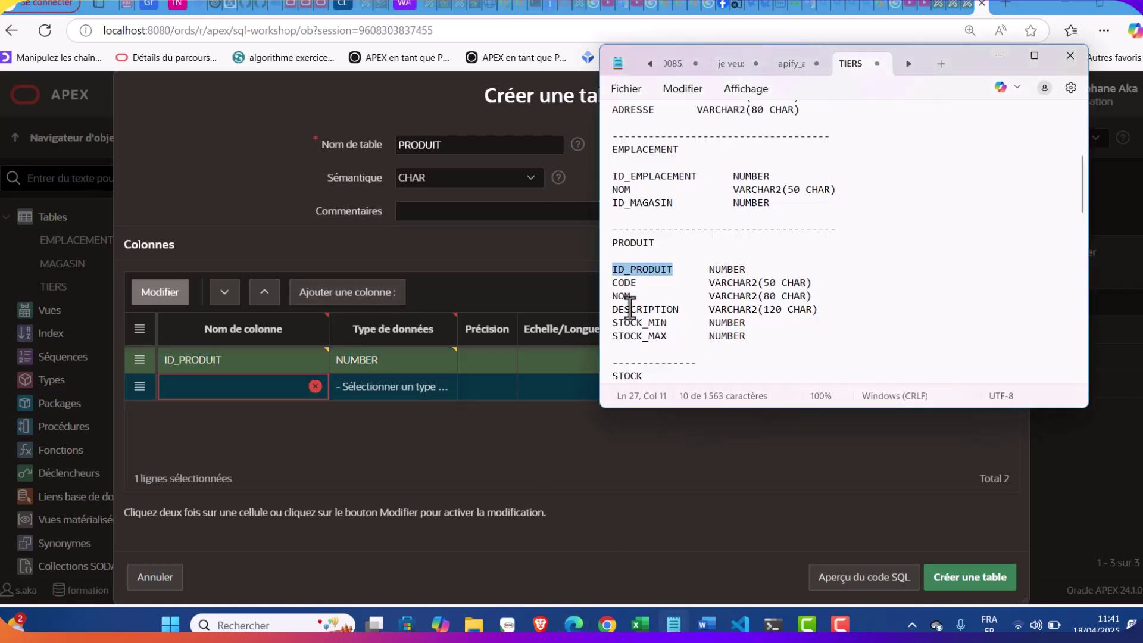
pyautogui.doubleClick(615, 284)
pyautogui.hotkey('ctrl', 'c')
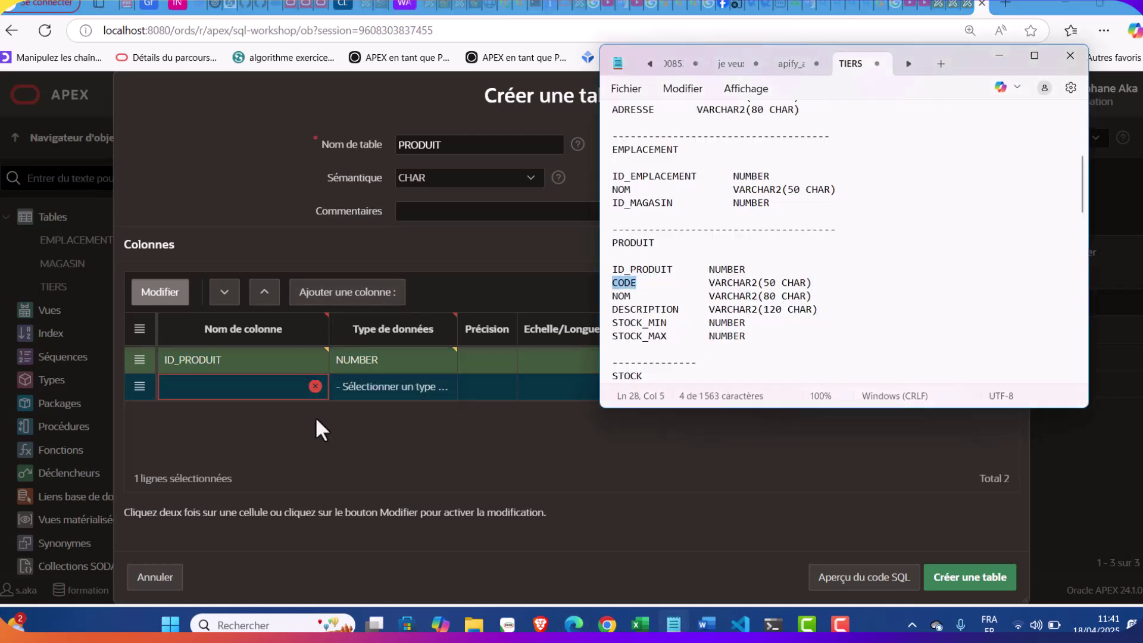
pyautogui.click(235, 387)
pyautogui.hotkey('ctrl', 'v')
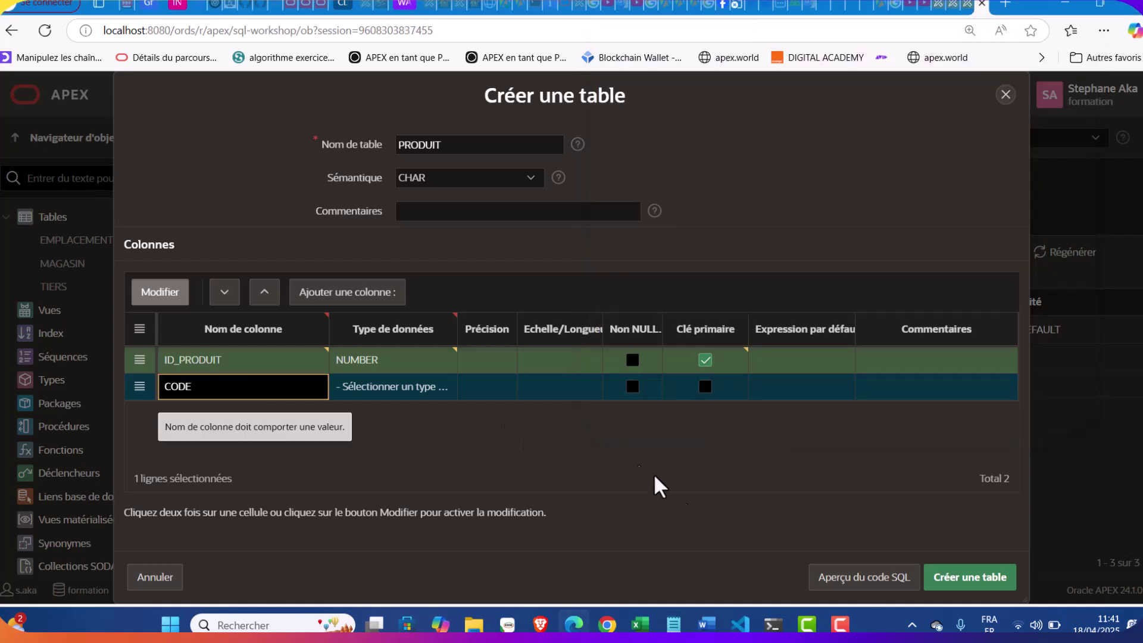
pyautogui.click(673, 624)
pyautogui.click(673, 624)
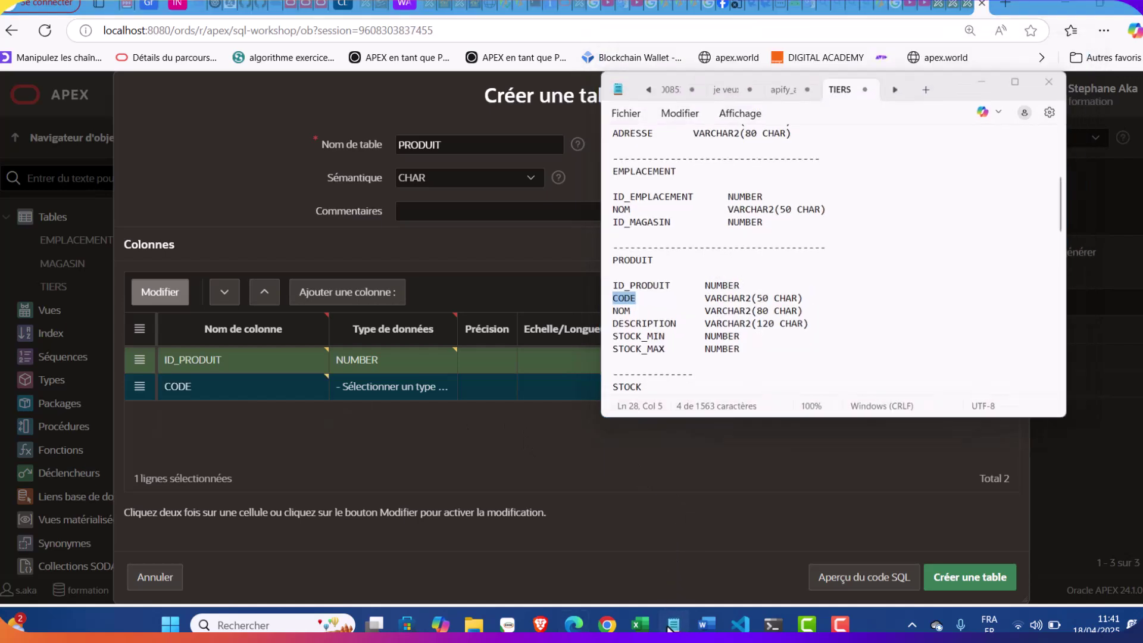
pyautogui.click(408, 387)
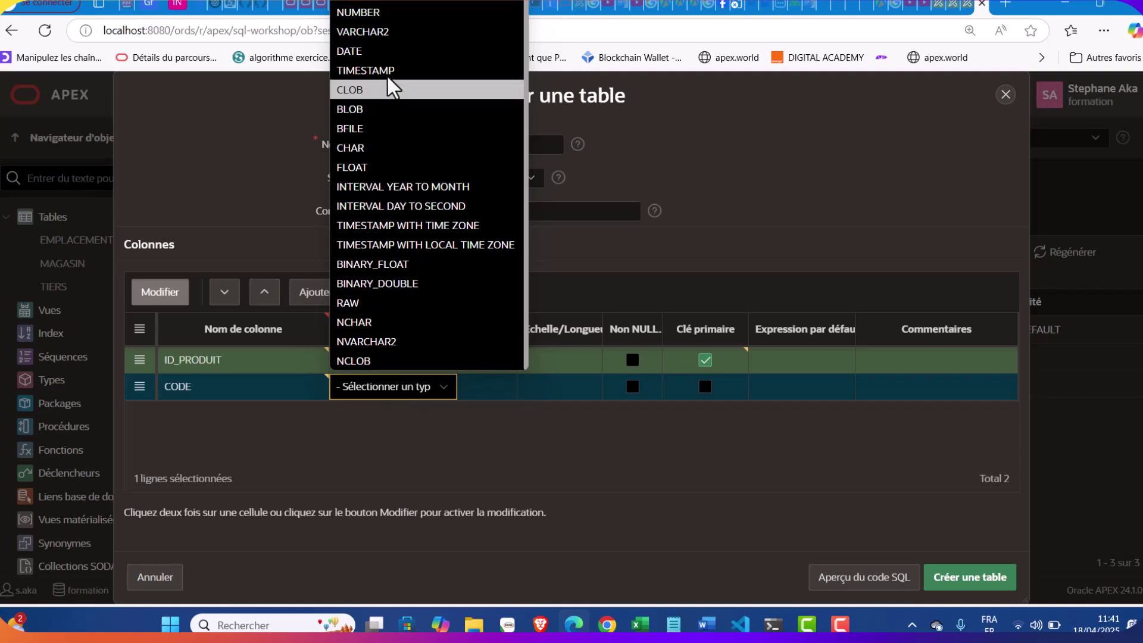
pyautogui.click(378, 38)
pyautogui.click(572, 393)
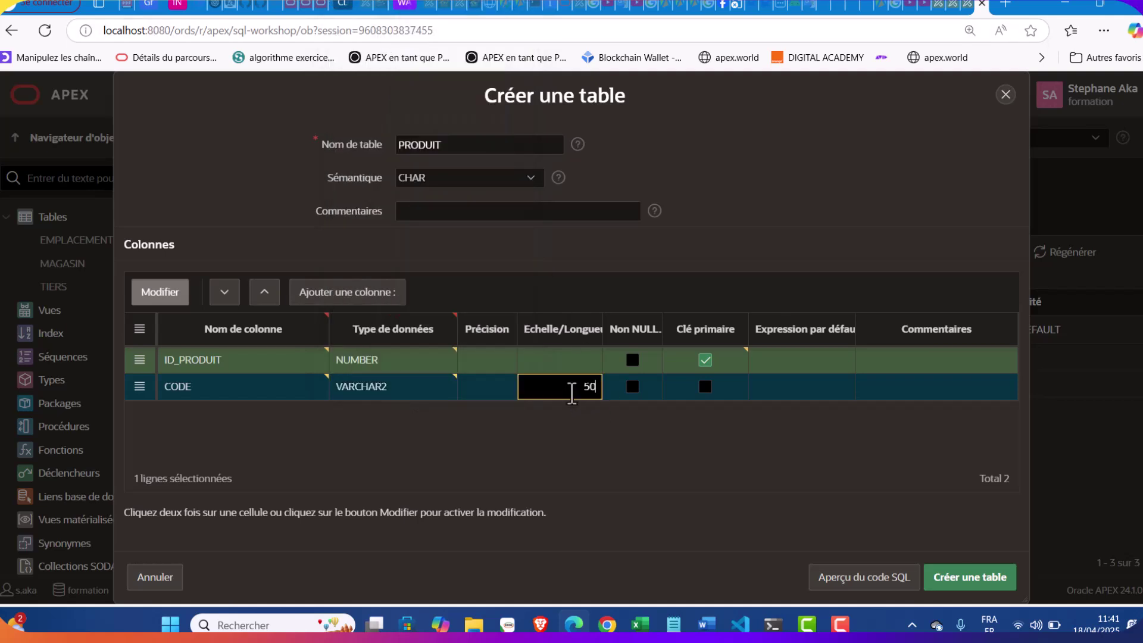
pyautogui.write('50')
pyautogui.click(632, 386)
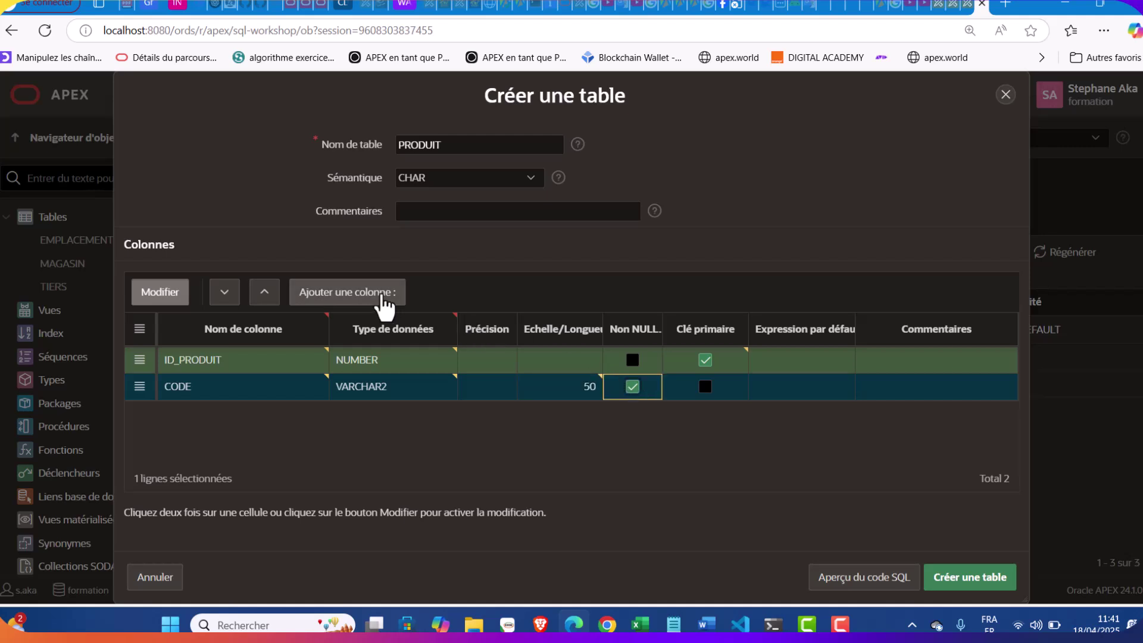
pyautogui.click(389, 295)
# Set the third column to NOM, a not-null VARCHAR2 of length 80
pyautogui.click(673, 621)
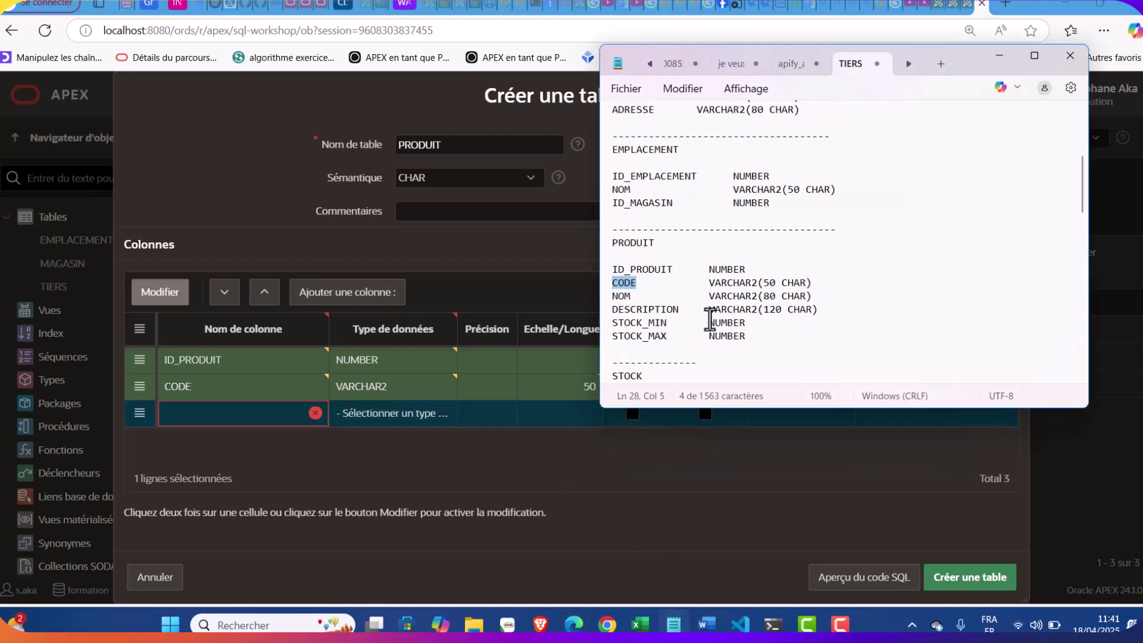
pyautogui.doubleClick(620, 297)
pyautogui.hotkey('ctrl', 'c')
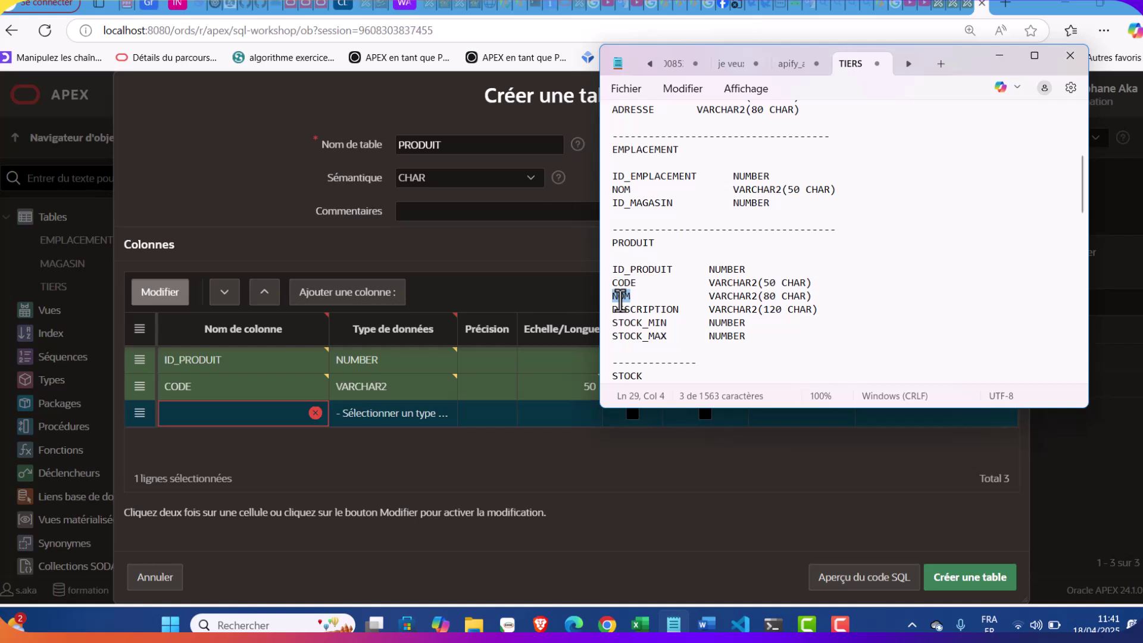
pyautogui.click(196, 413)
pyautogui.hotkey('ctrl', 'v')
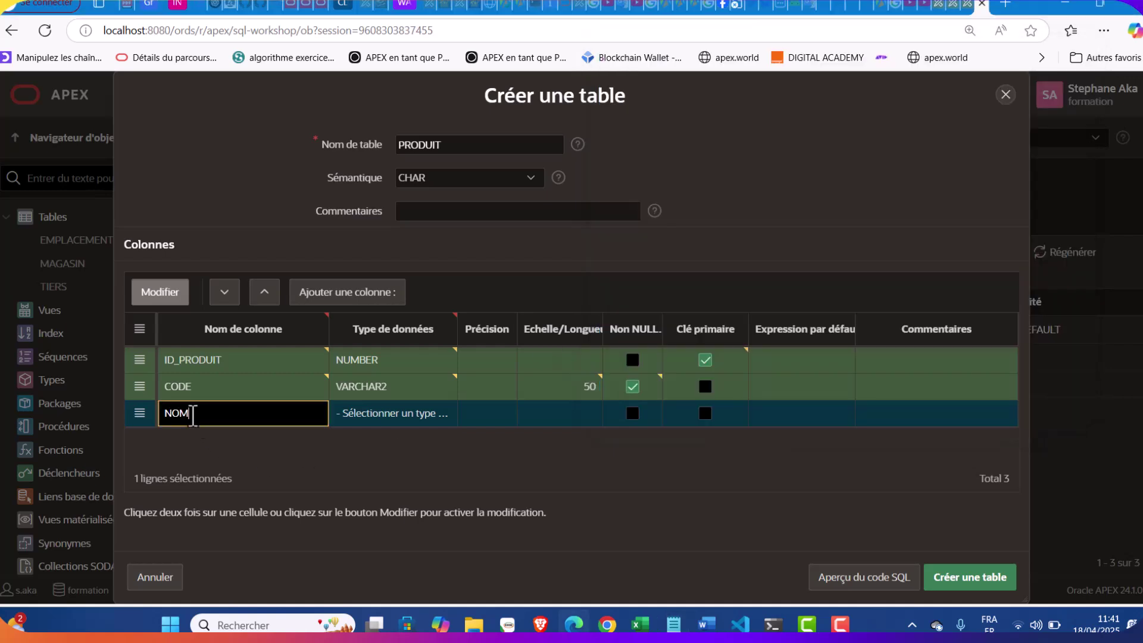
pyautogui.click(404, 413)
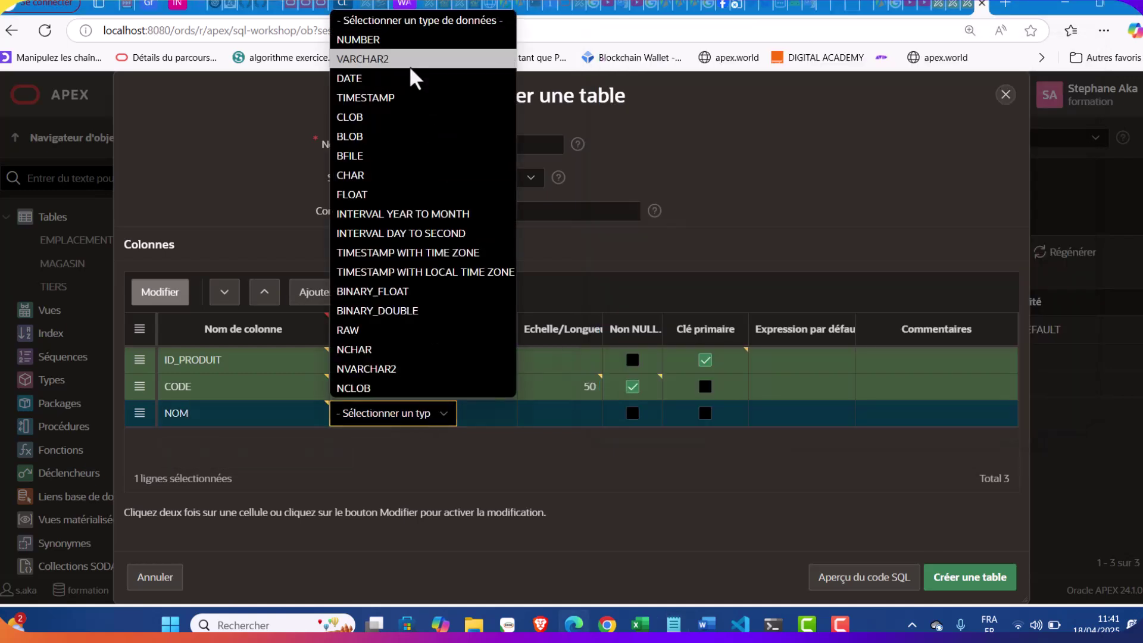
pyautogui.click(413, 78)
pyautogui.click(674, 624)
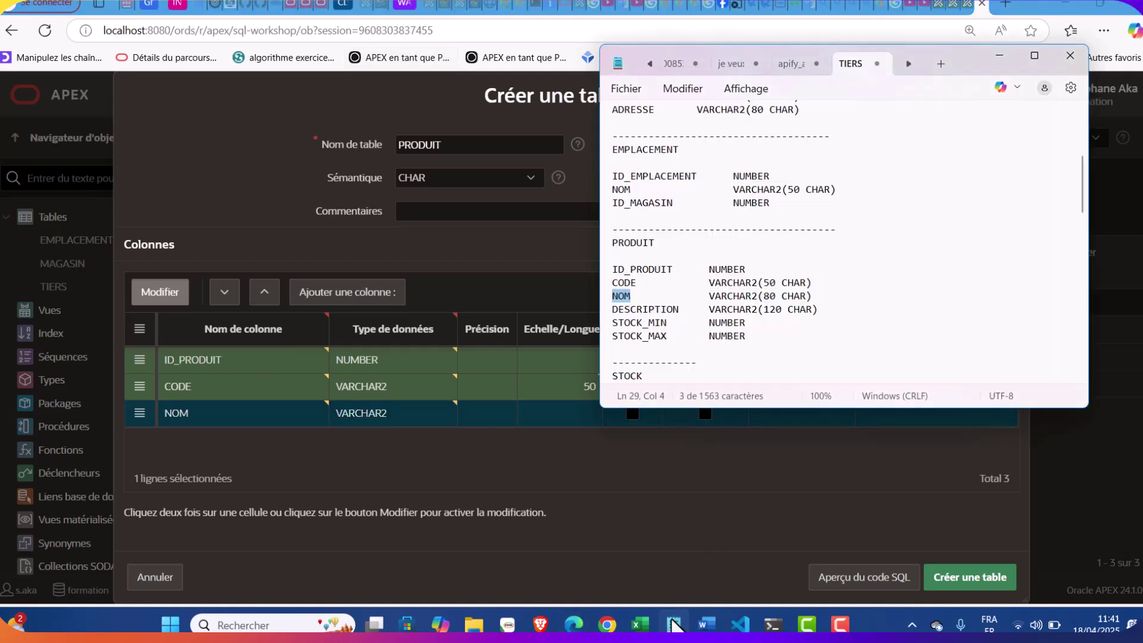
pyautogui.click(674, 624)
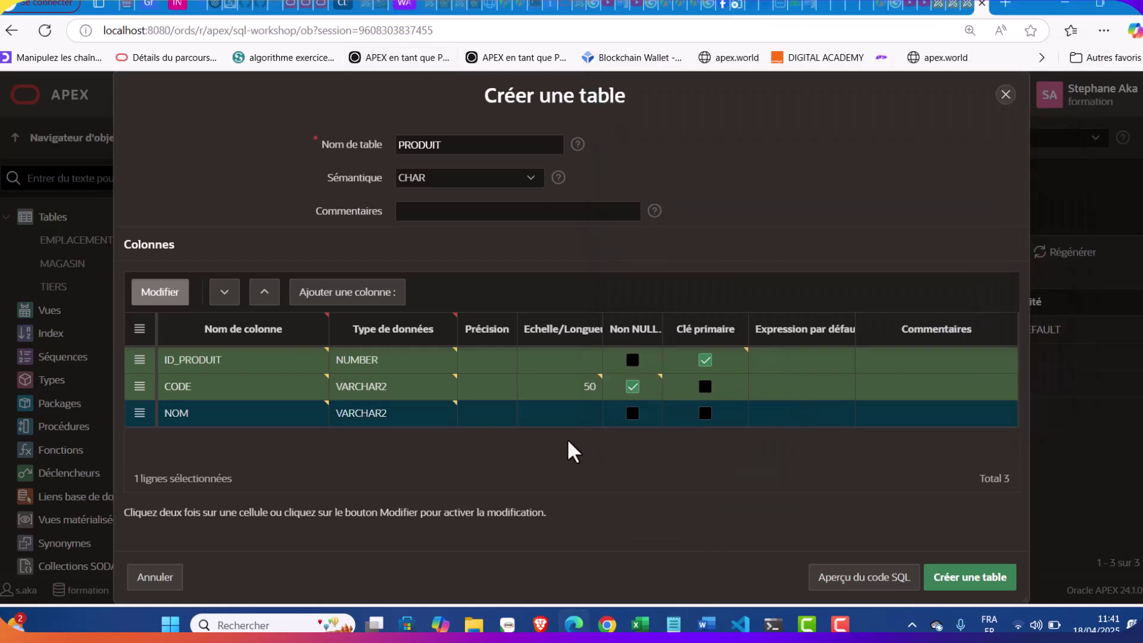
pyautogui.click(572, 411)
pyautogui.write('80')
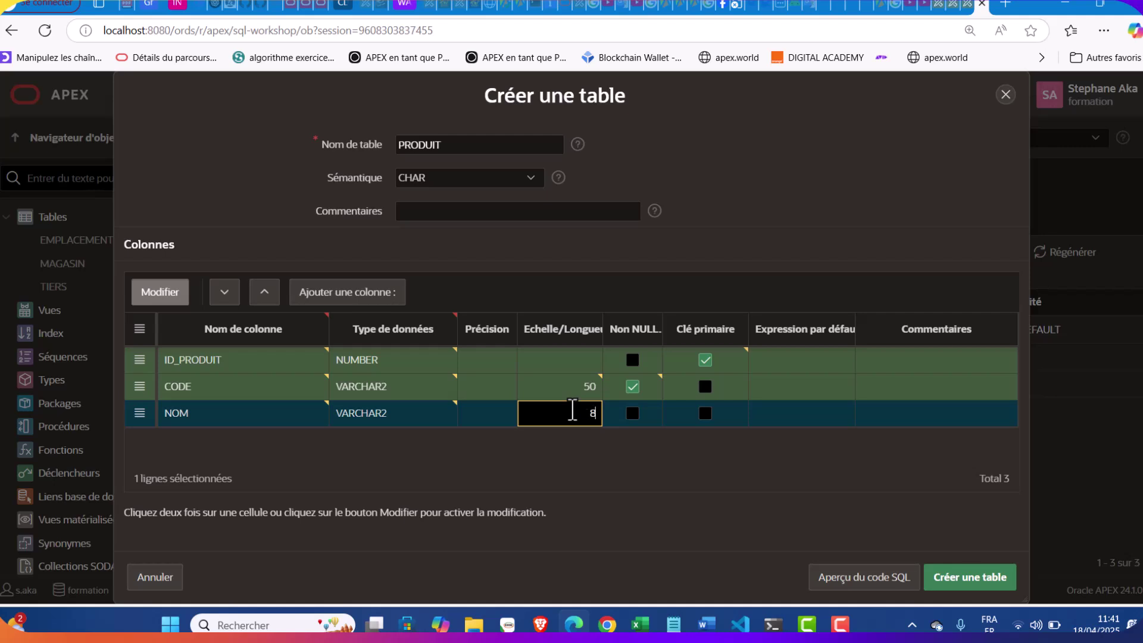
pyautogui.click(632, 413)
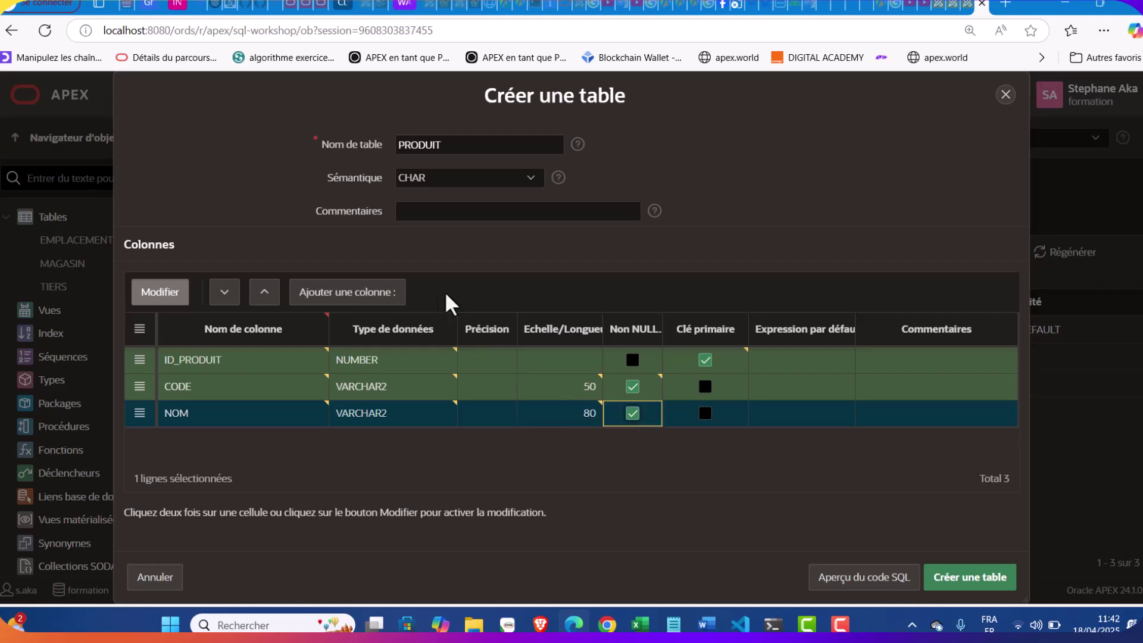
# Add DESCRIPTION as a VARCHAR2 column of length 120
pyautogui.click(384, 293)
pyautogui.click(673, 622)
pyautogui.doubleClick(620, 296)
pyautogui.doubleClick(657, 309)
pyautogui.hotkey('ctrl', 'c')
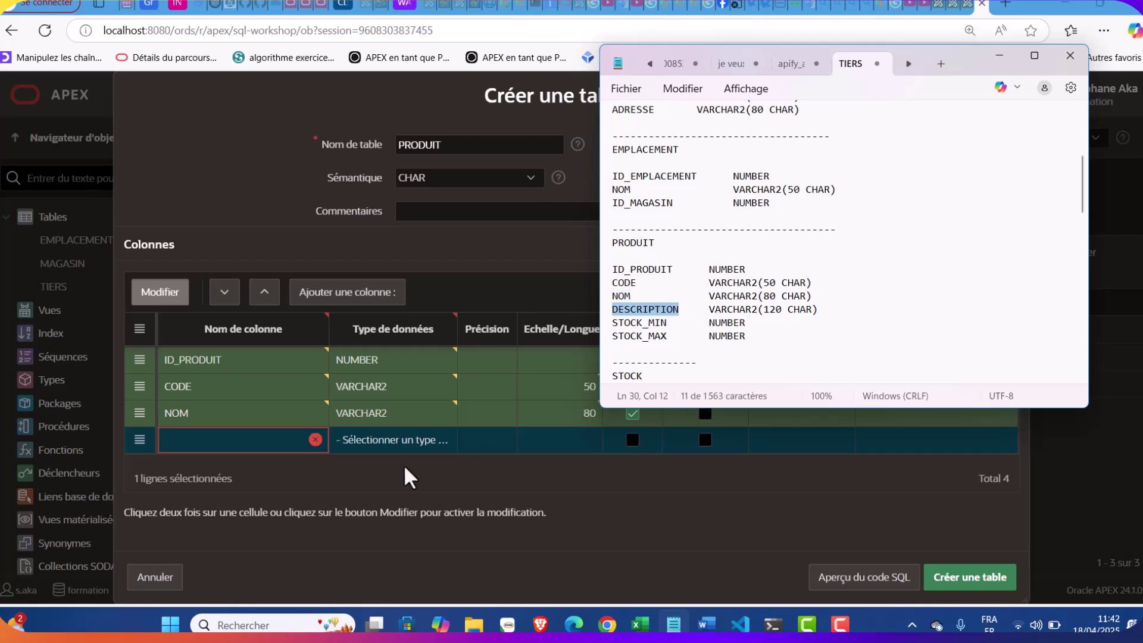
pyautogui.click(215, 448)
pyautogui.hotkey('ctrl', 'v')
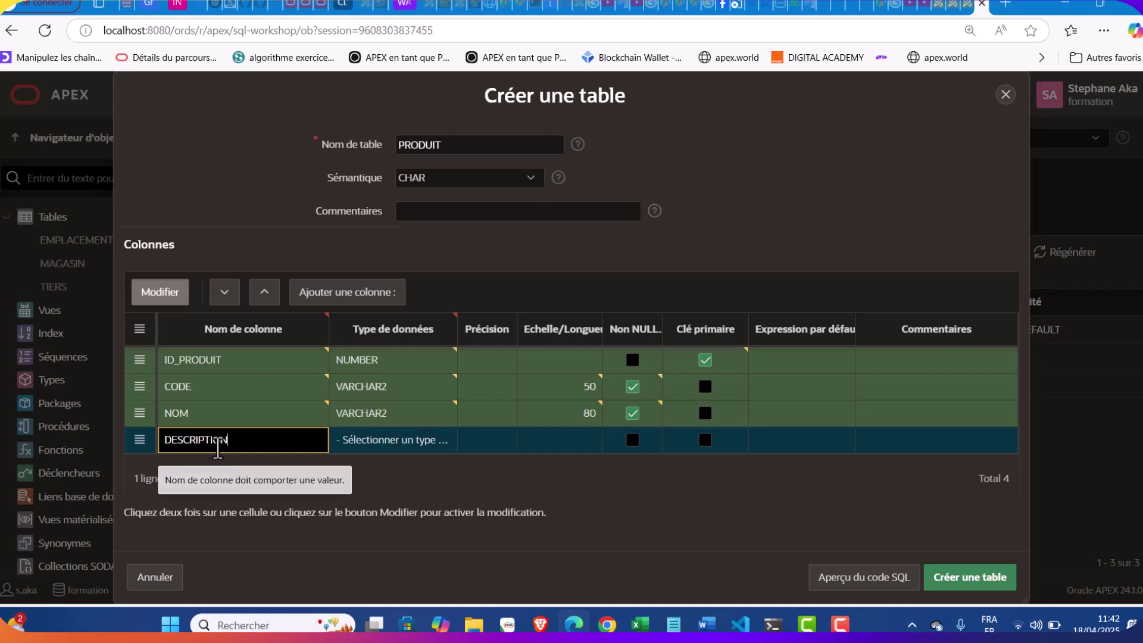
pyautogui.click(426, 442)
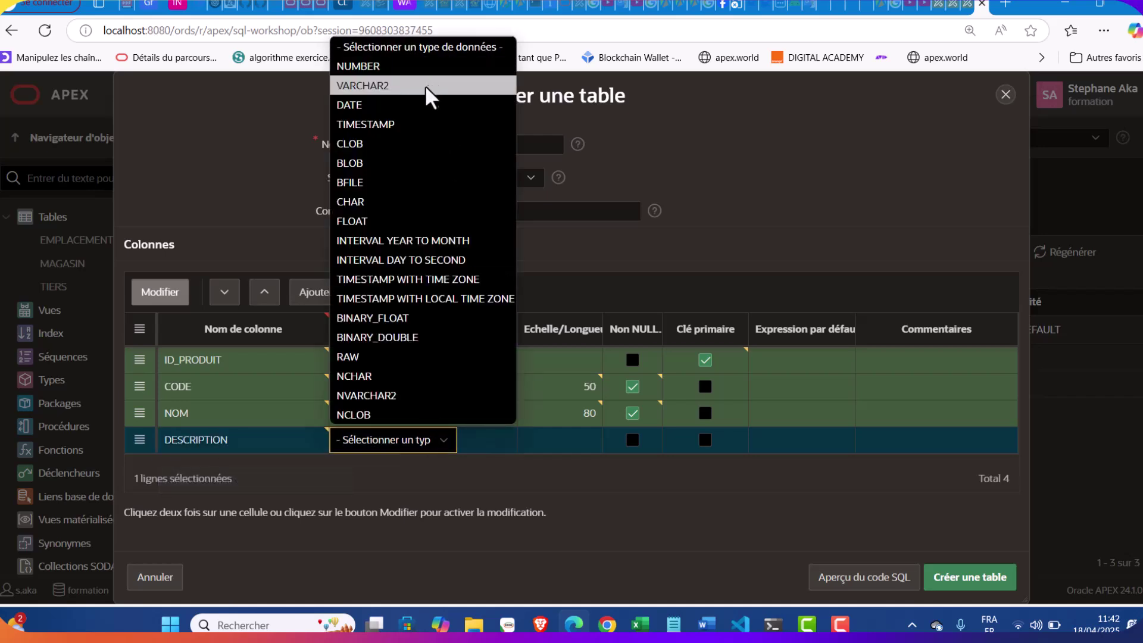
pyautogui.click(427, 88)
pyautogui.click(575, 448)
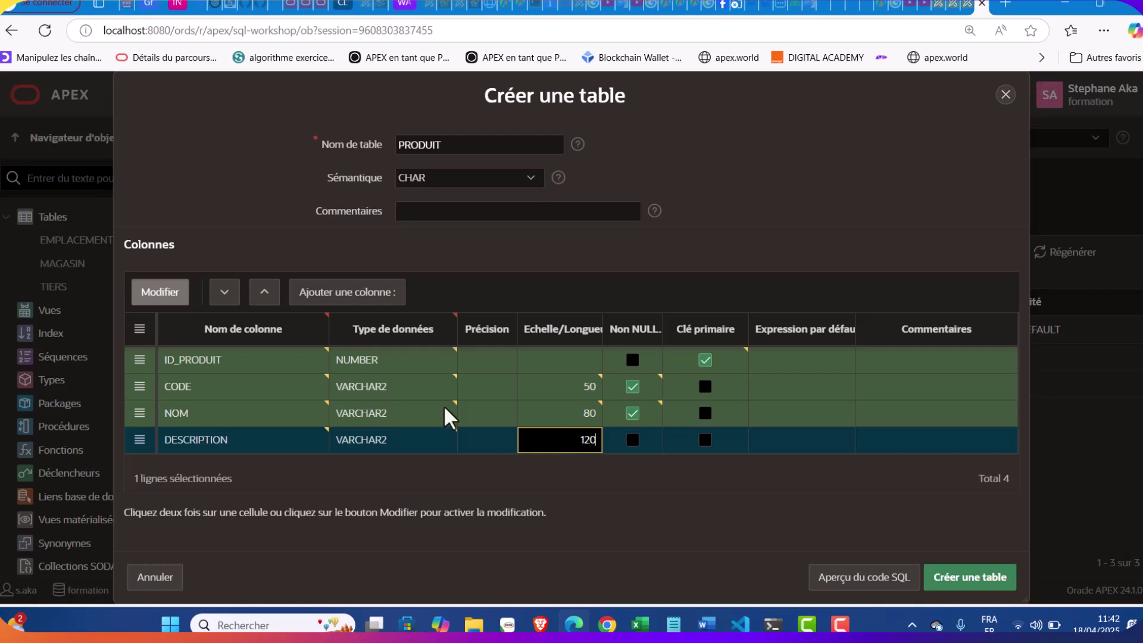
pyautogui.click(351, 292)
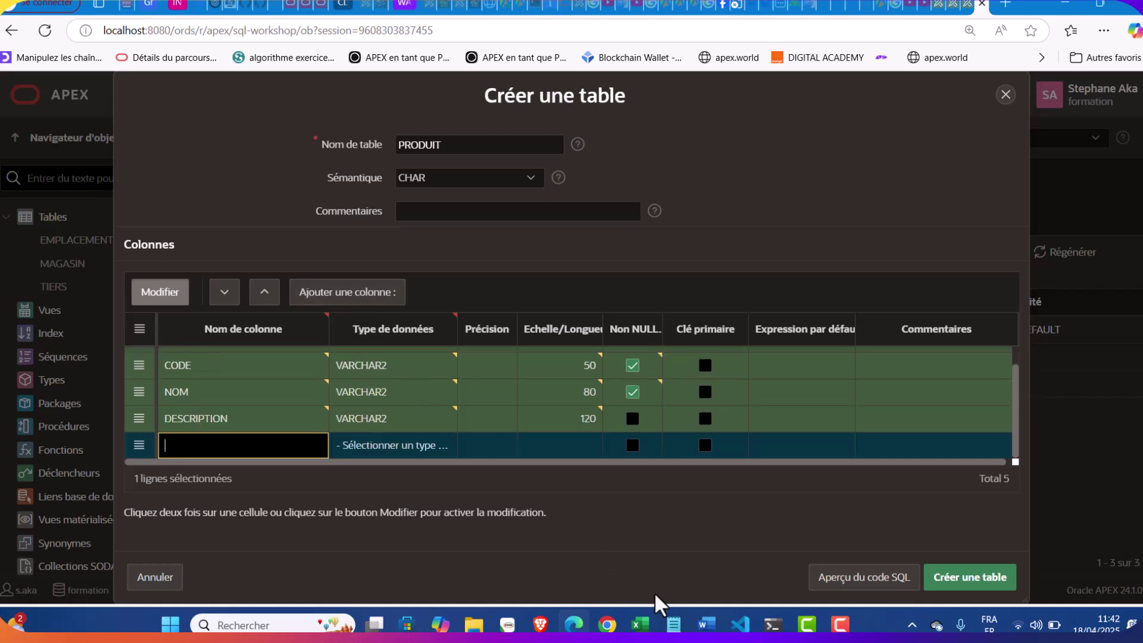
# Fill the fifth row with STOCK_MIN as a NUMBER column and add a sixth row
pyautogui.click(673, 623)
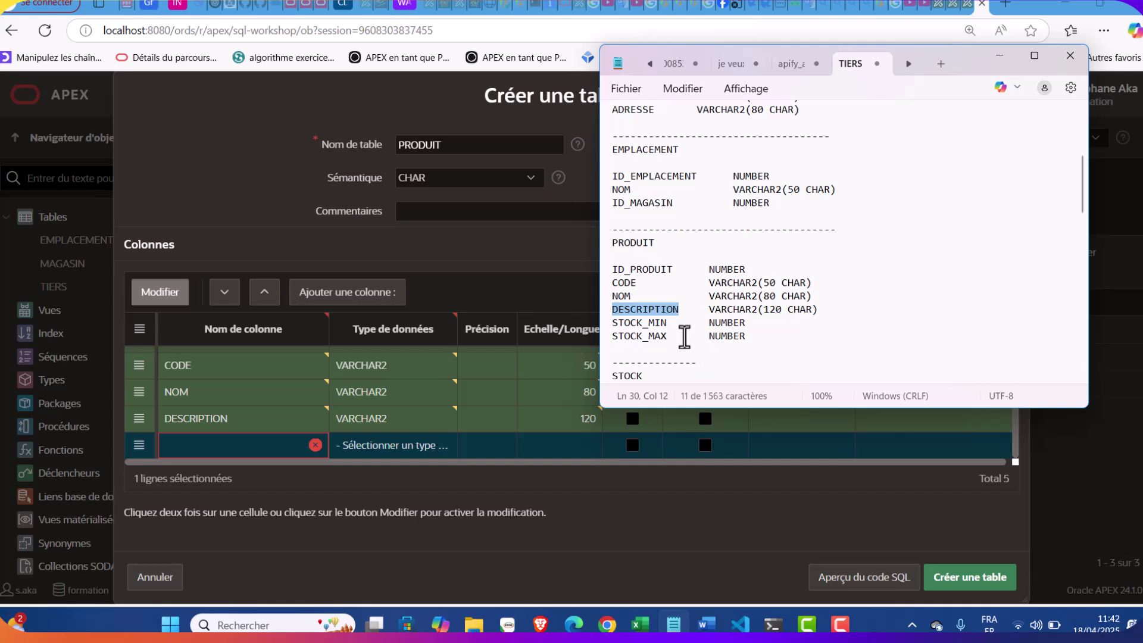
pyautogui.moveTo(648, 322); pyautogui.dragTo(602, 322)
pyautogui.hotkey('ctrl', 'c')
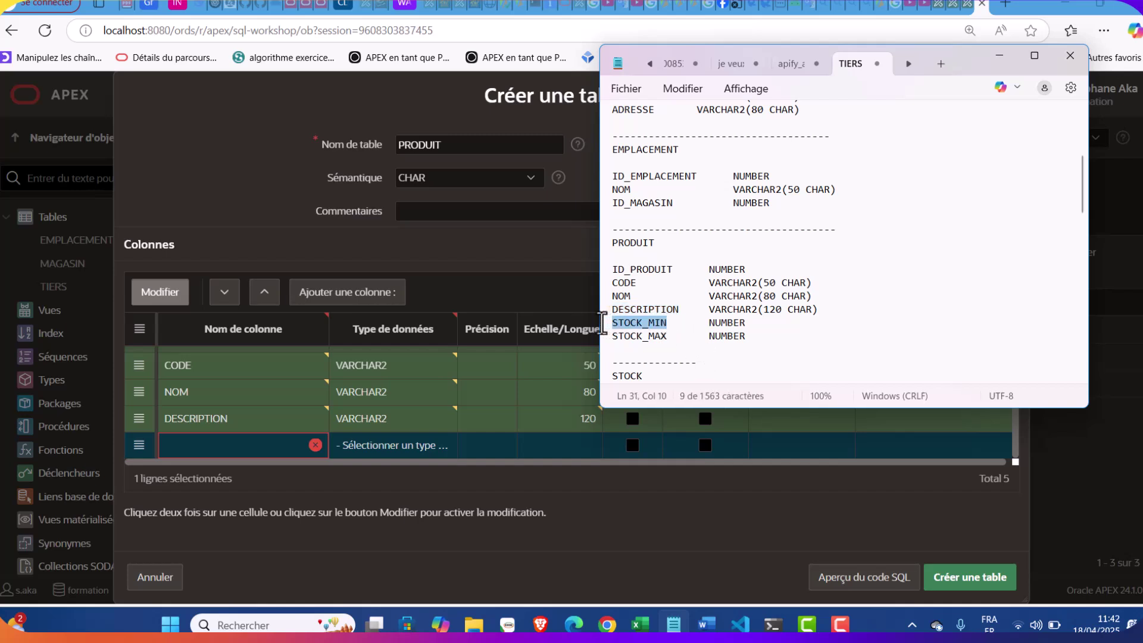
pyautogui.click(224, 451)
pyautogui.hotkey('ctrl', 'v')
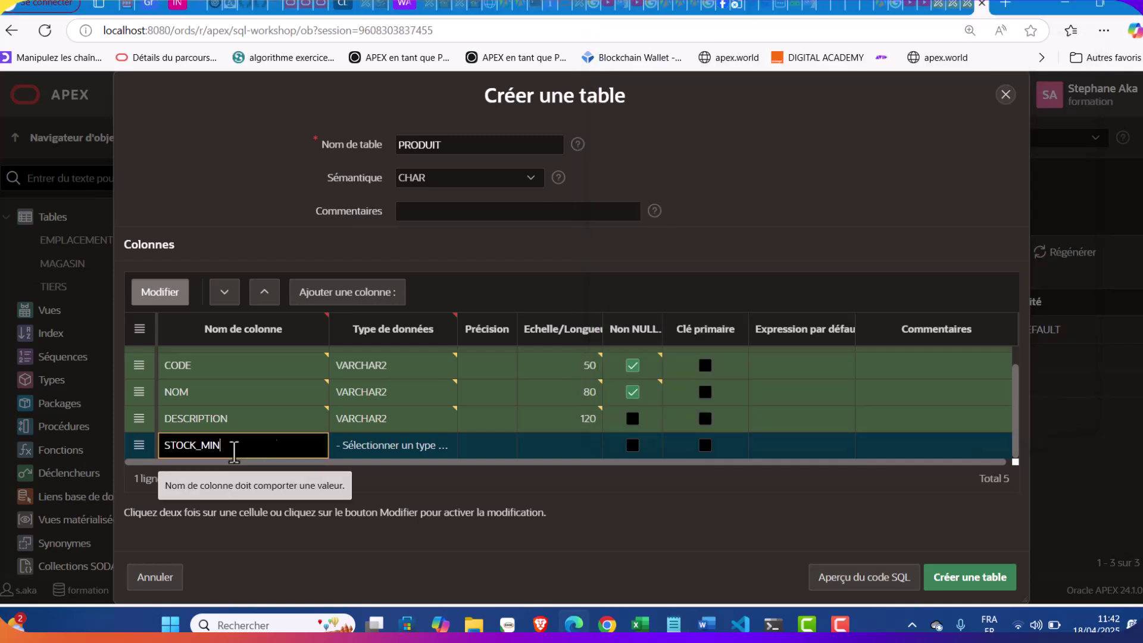
pyautogui.click(415, 445)
pyautogui.click(394, 70)
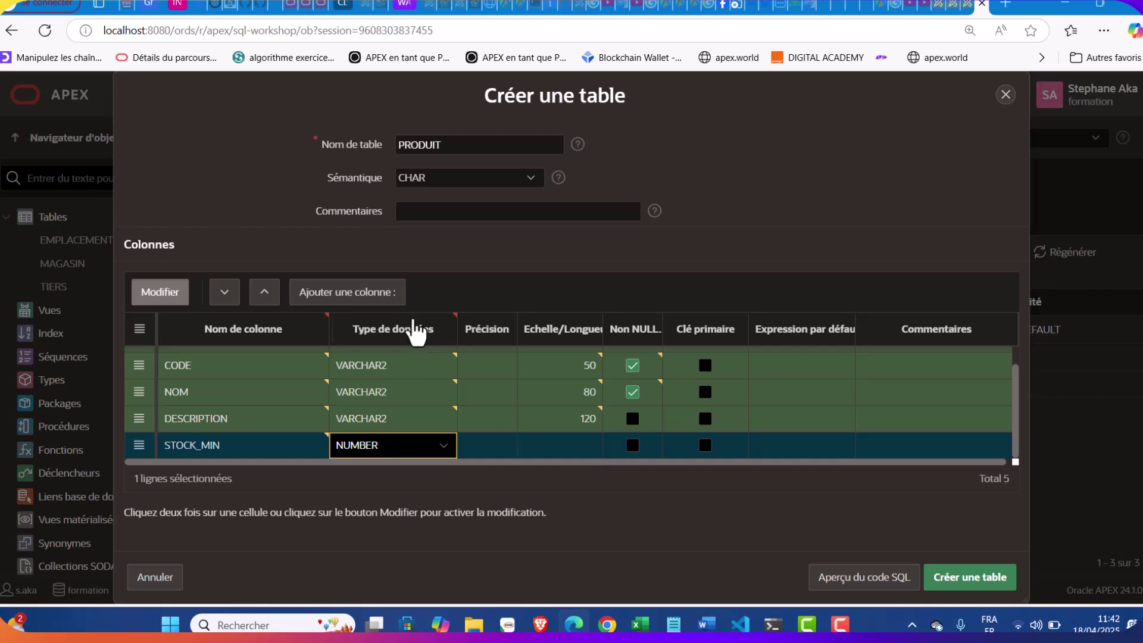
pyautogui.click(375, 293)
pyautogui.click(673, 624)
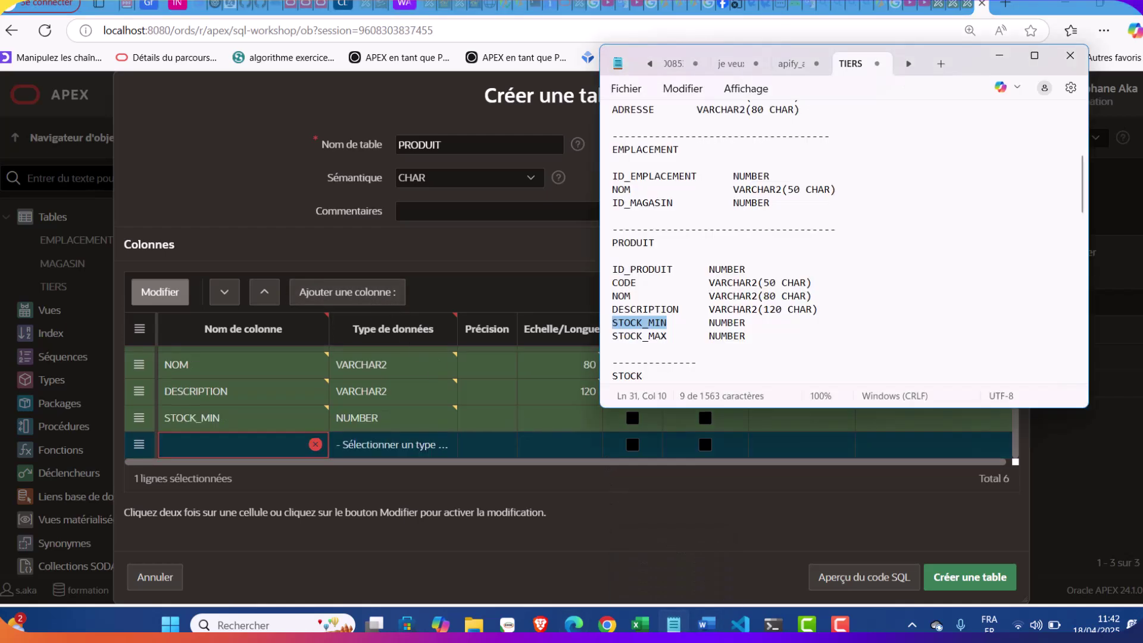
pyautogui.moveTo(840, 620)
pyautogui.click(845, 591)
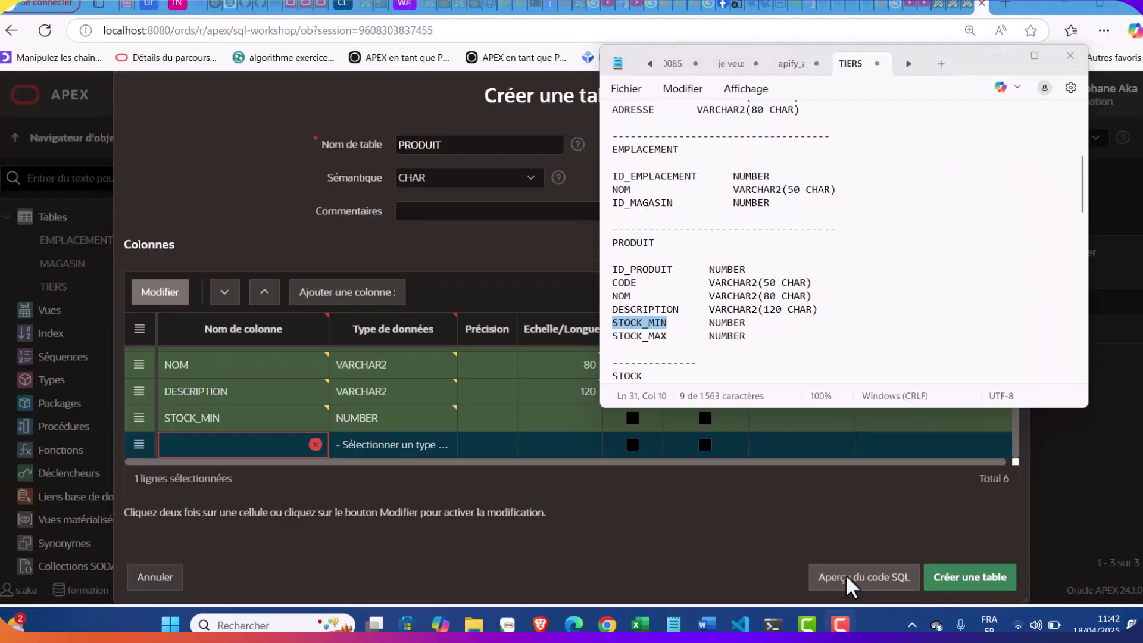
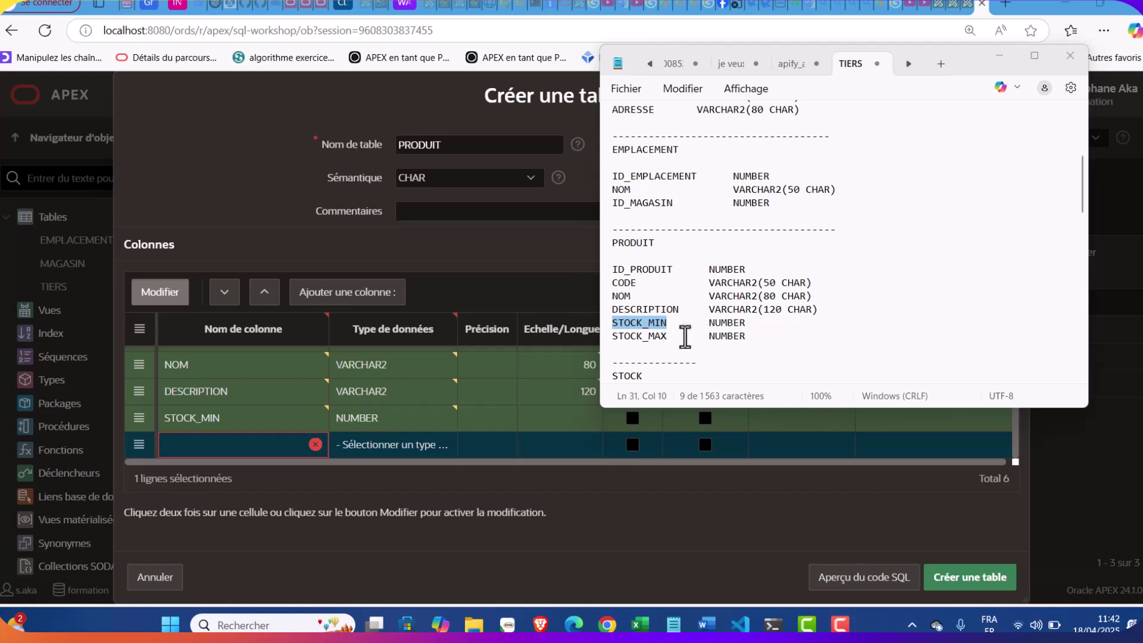
# Name the new column STOCK_MAX and give it the NUMBER data type
pyautogui.click(671, 339)
pyautogui.moveTo(670, 339); pyautogui.dragTo(610, 343)
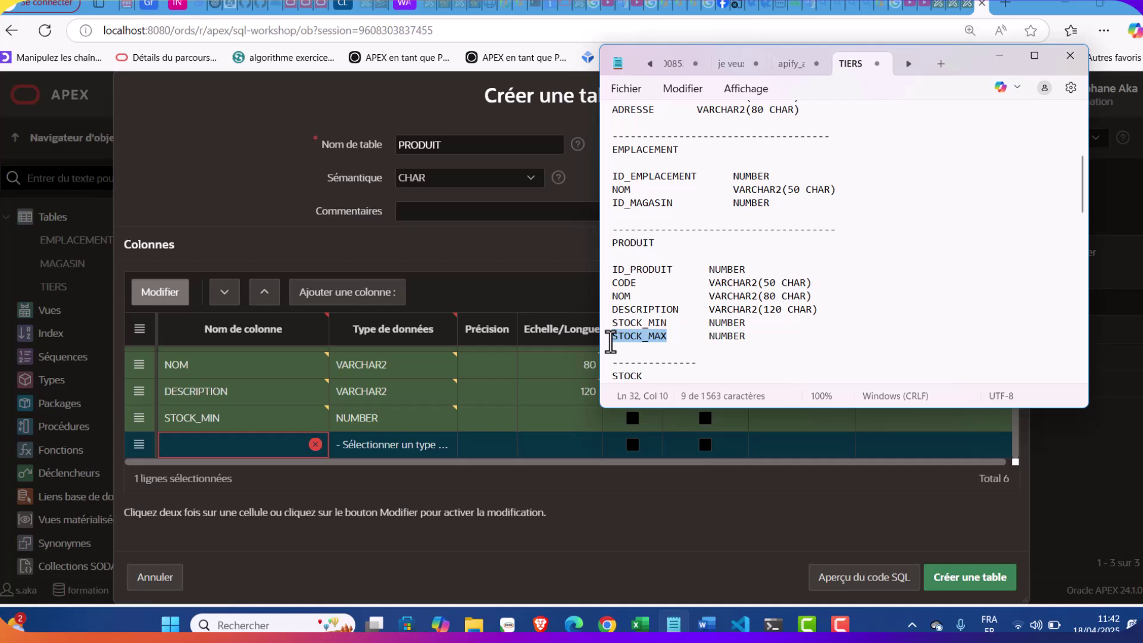
pyautogui.hotkey('ctrl', 'c')
pyautogui.click(250, 453)
pyautogui.hotkey('ctrl', 'v')
pyautogui.click(400, 447)
pyautogui.click(401, 447)
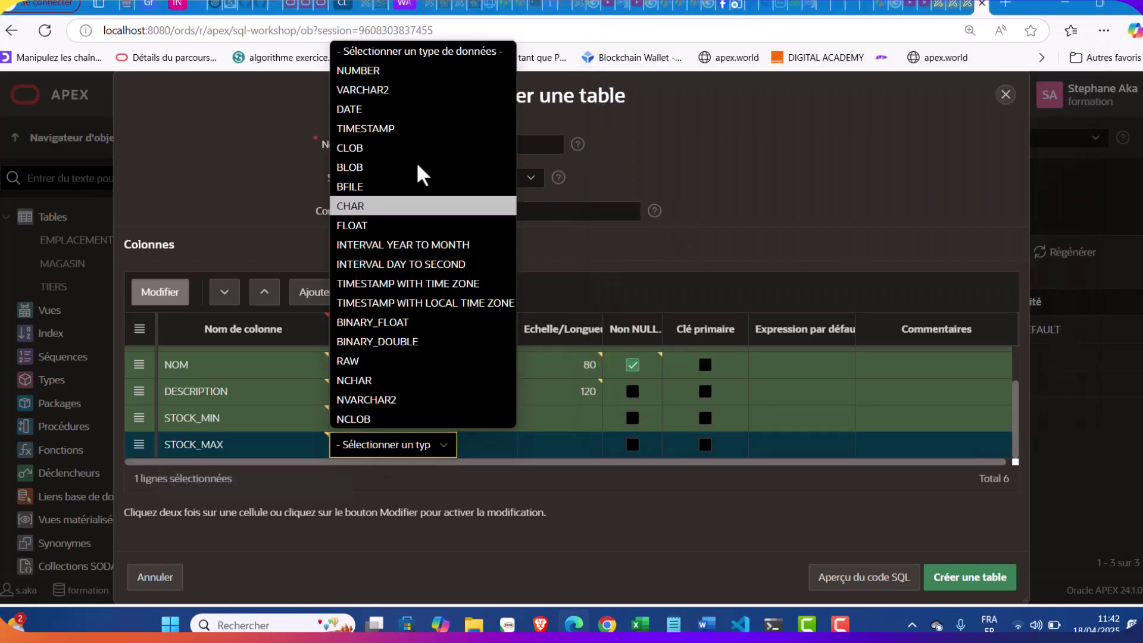
pyautogui.click(411, 71)
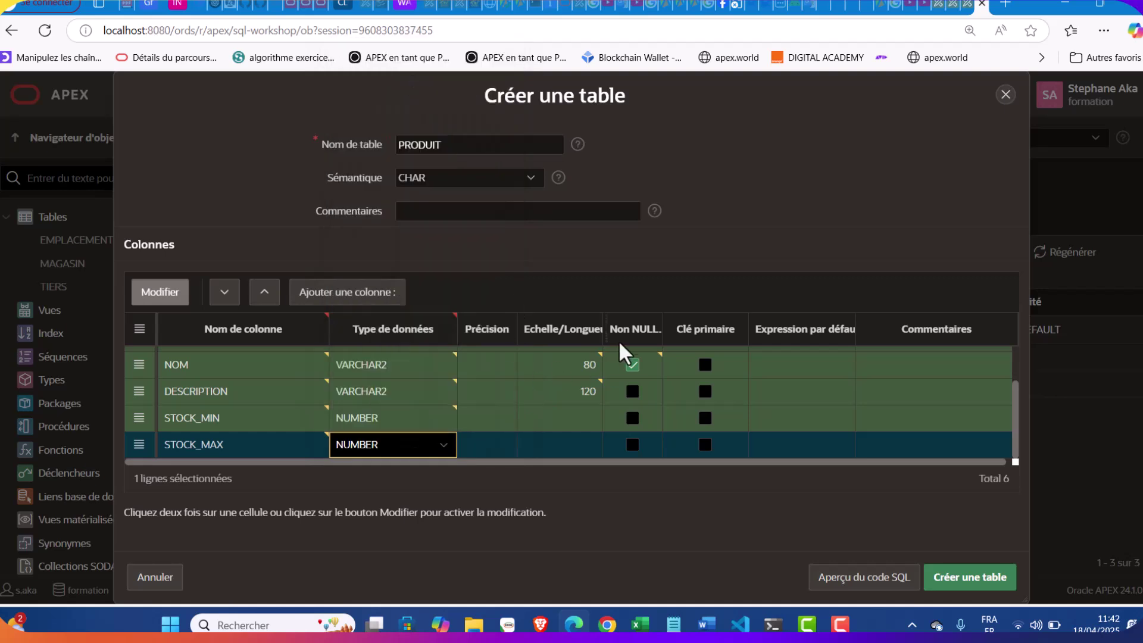
# Create the PRODUIT table with its six columns
pyautogui.click(672, 623)
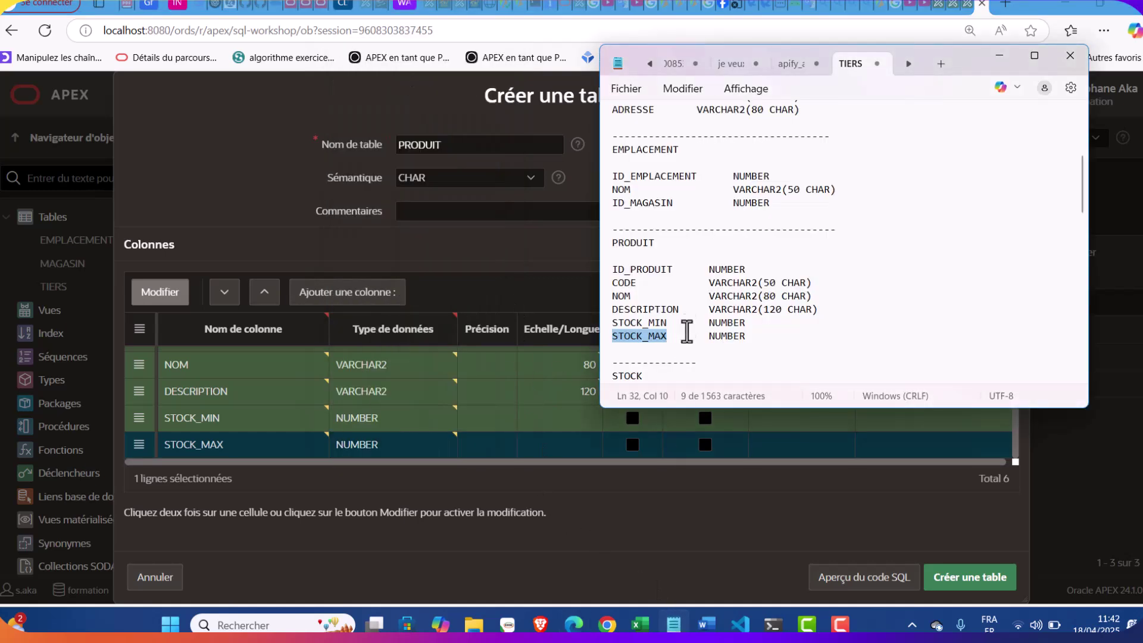
pyautogui.click(613, 519)
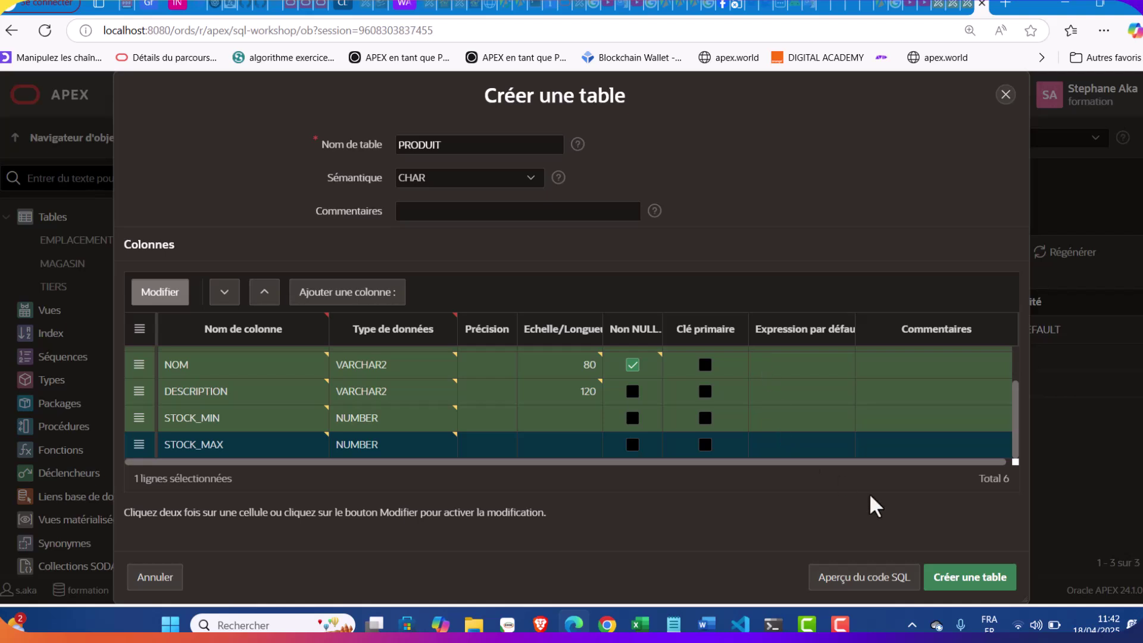
pyautogui.click(955, 575)
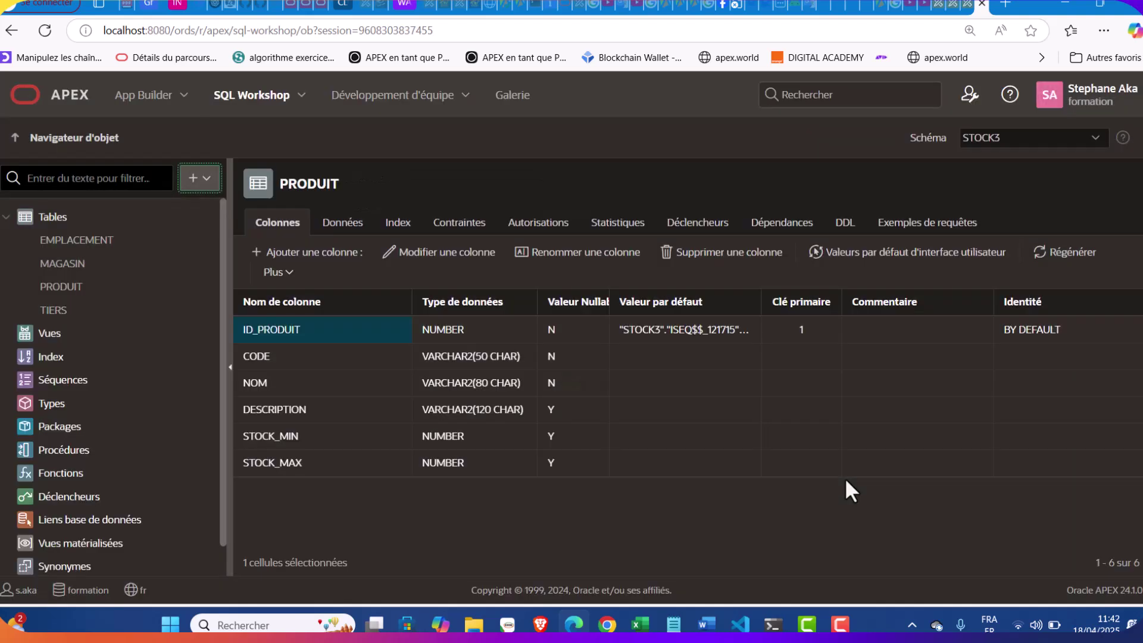
# Start a new table named STOCK, then select ID_STOCK in the column notes
pyautogui.click(205, 193)
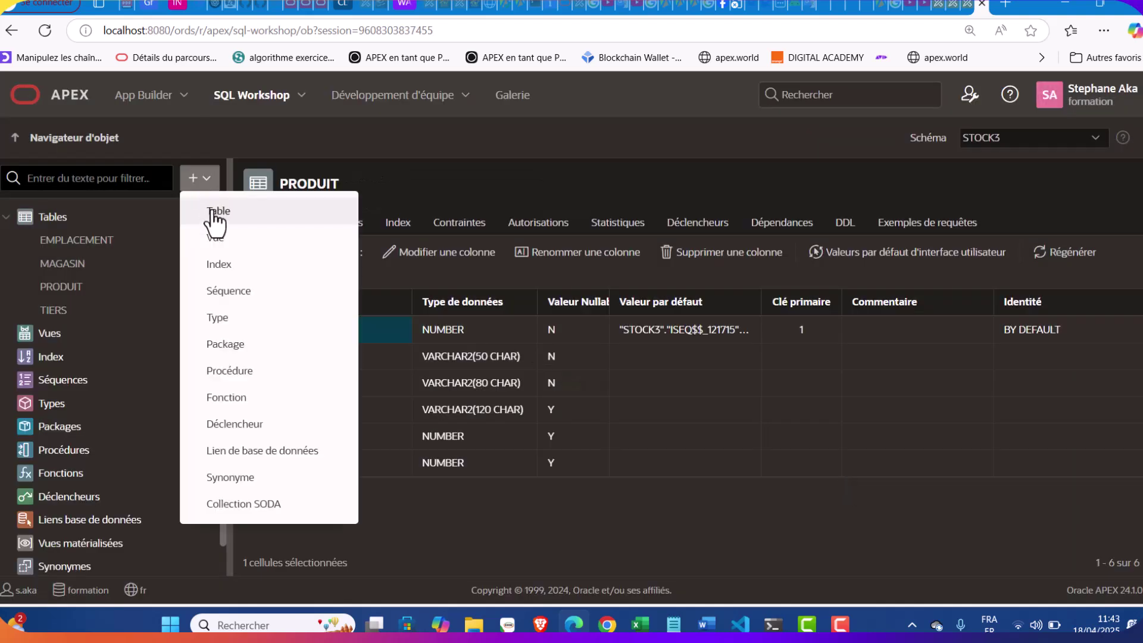
pyautogui.click(211, 215)
pyautogui.click(667, 619)
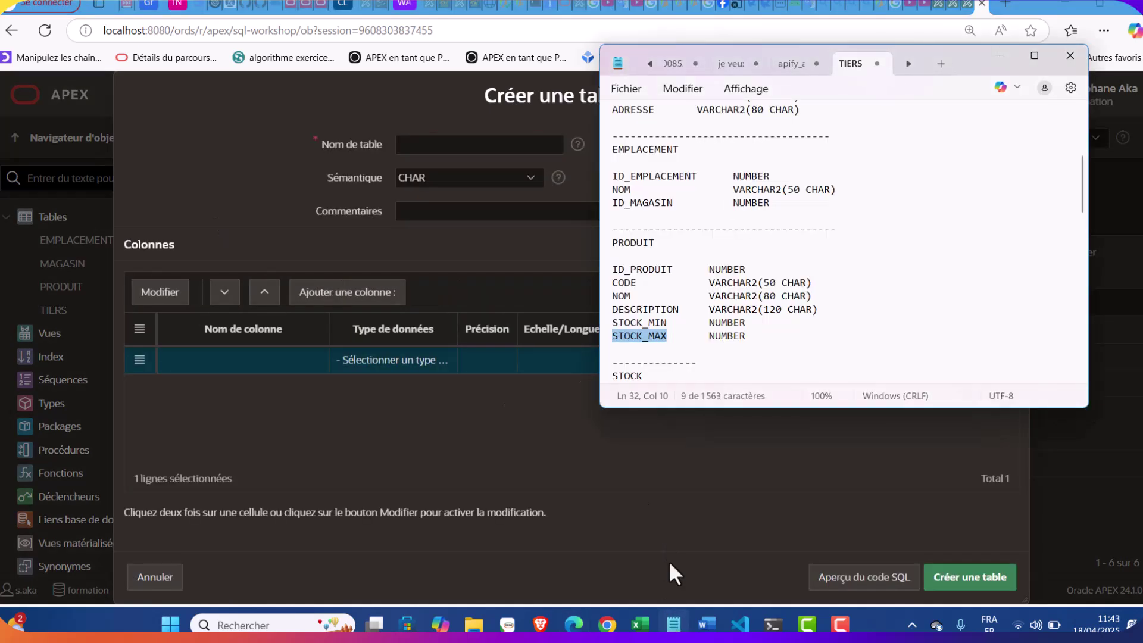
pyautogui.scroll(-6, 730, 203)
pyautogui.doubleClick(628, 136)
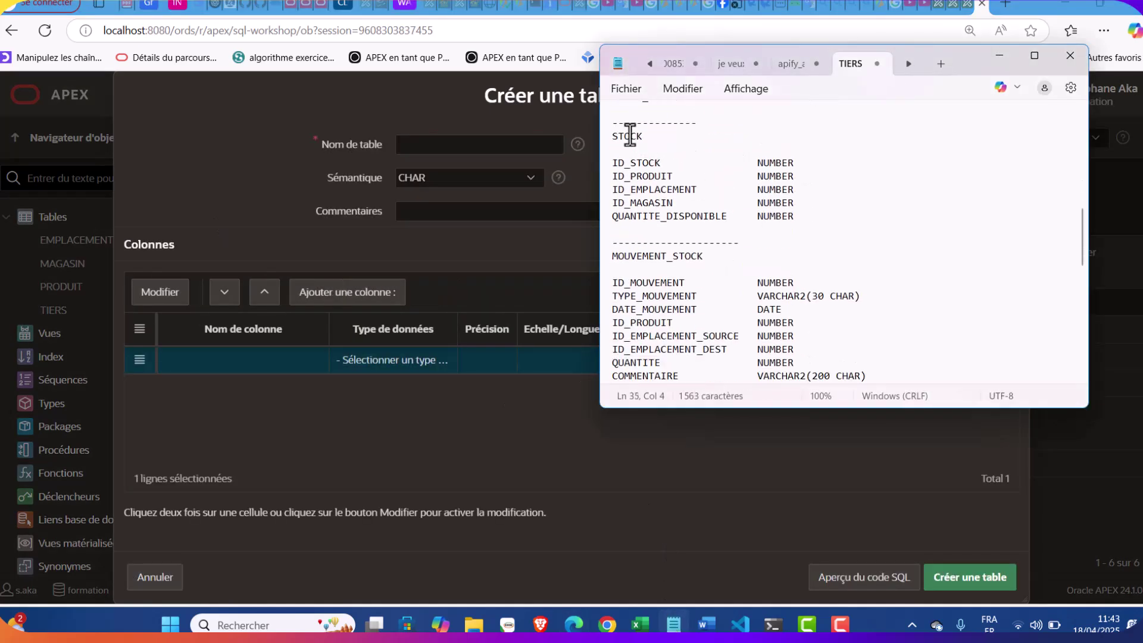
pyautogui.hotkey('ctrl', 'c')
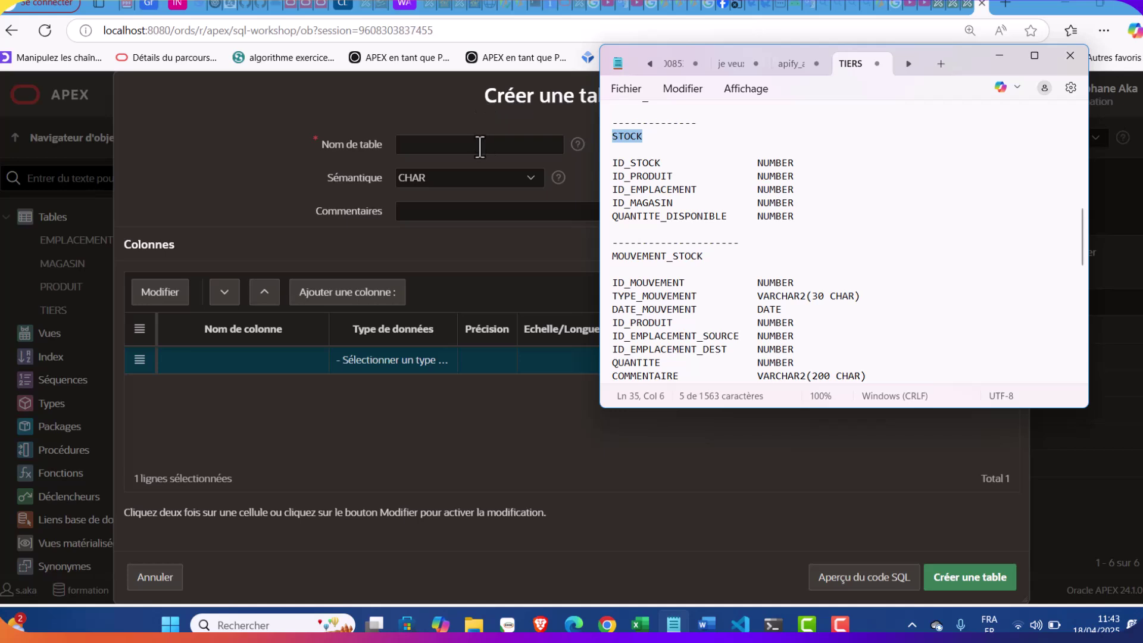
pyautogui.click(480, 144)
pyautogui.hotkey('ctrl', 'v')
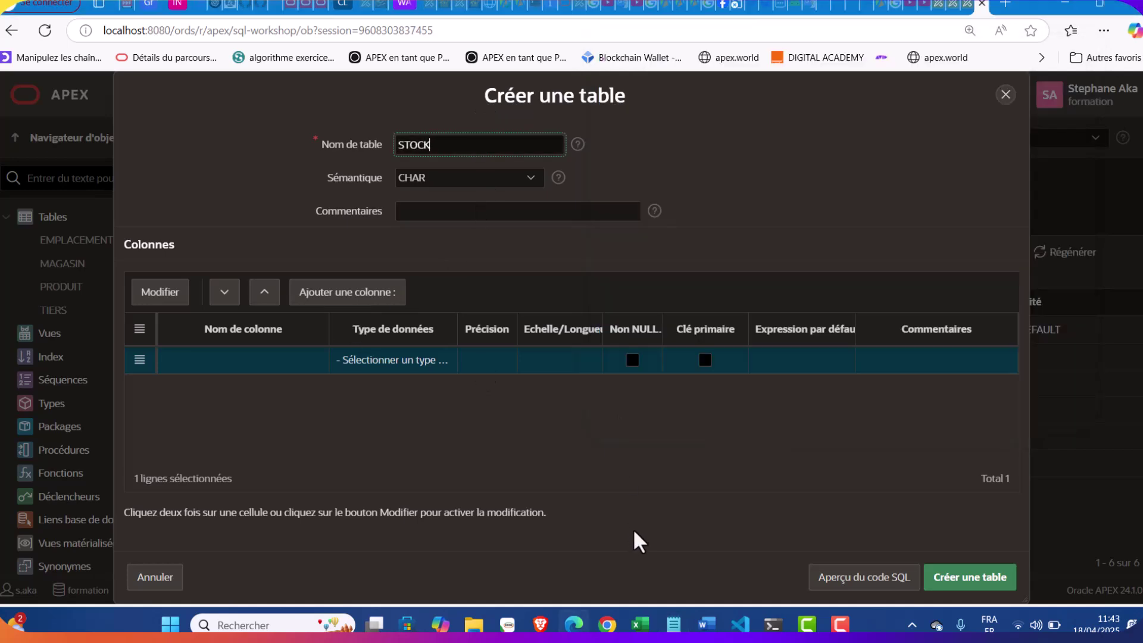
pyautogui.click(668, 622)
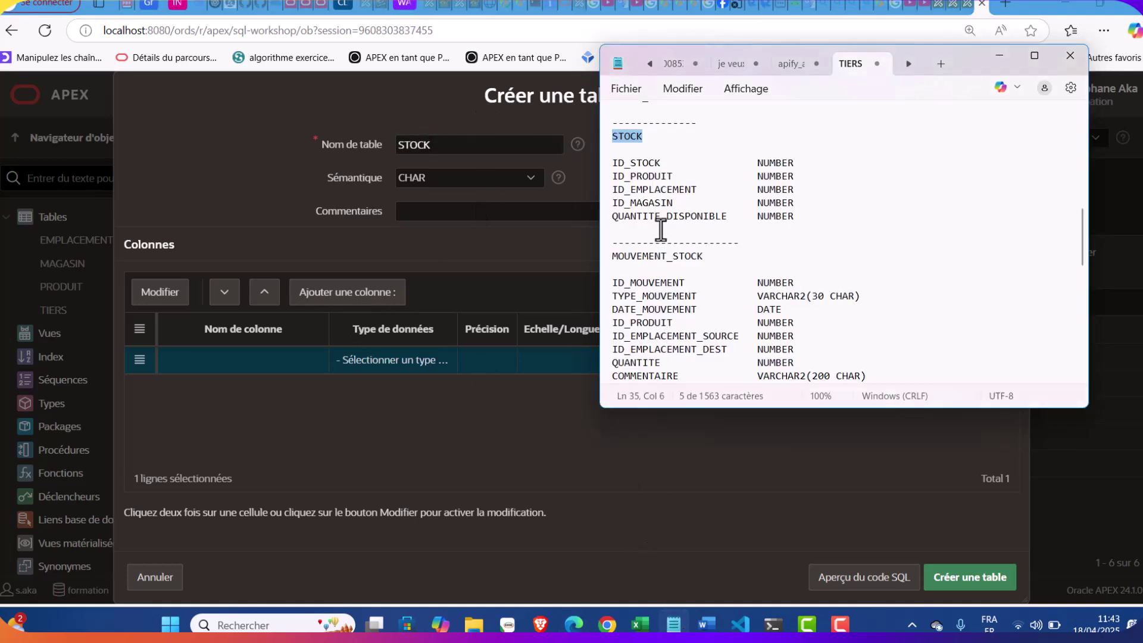
pyautogui.moveTo(660, 162); pyautogui.dragTo(602, 168)
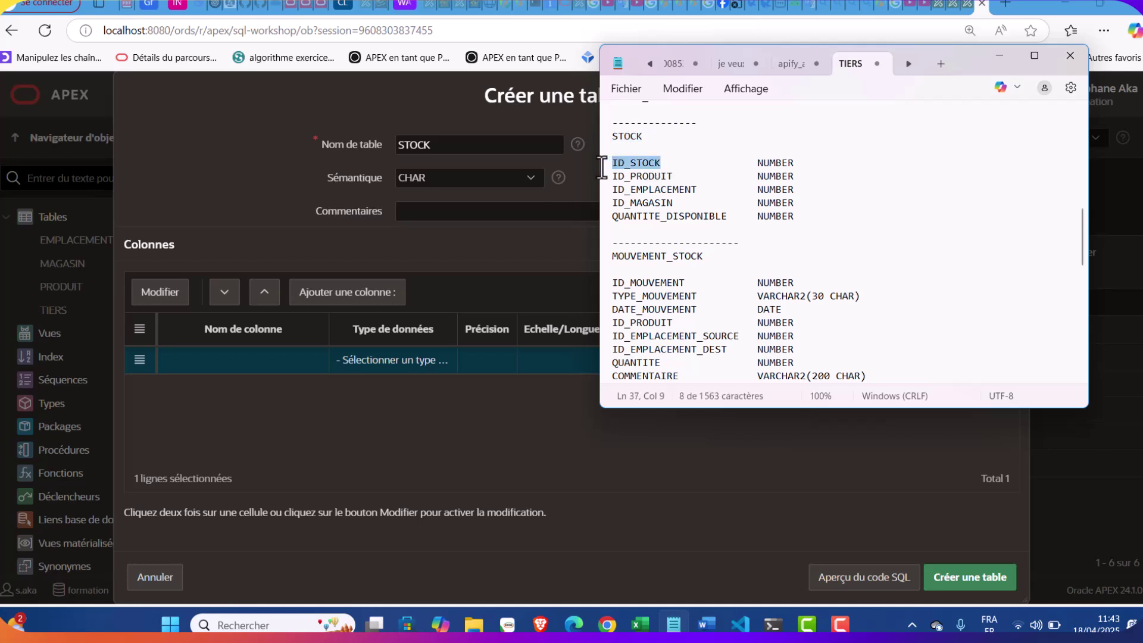
# Set the first column to ID_STOCK, a NUMBER primary key
pyautogui.doubleClick(288, 357)
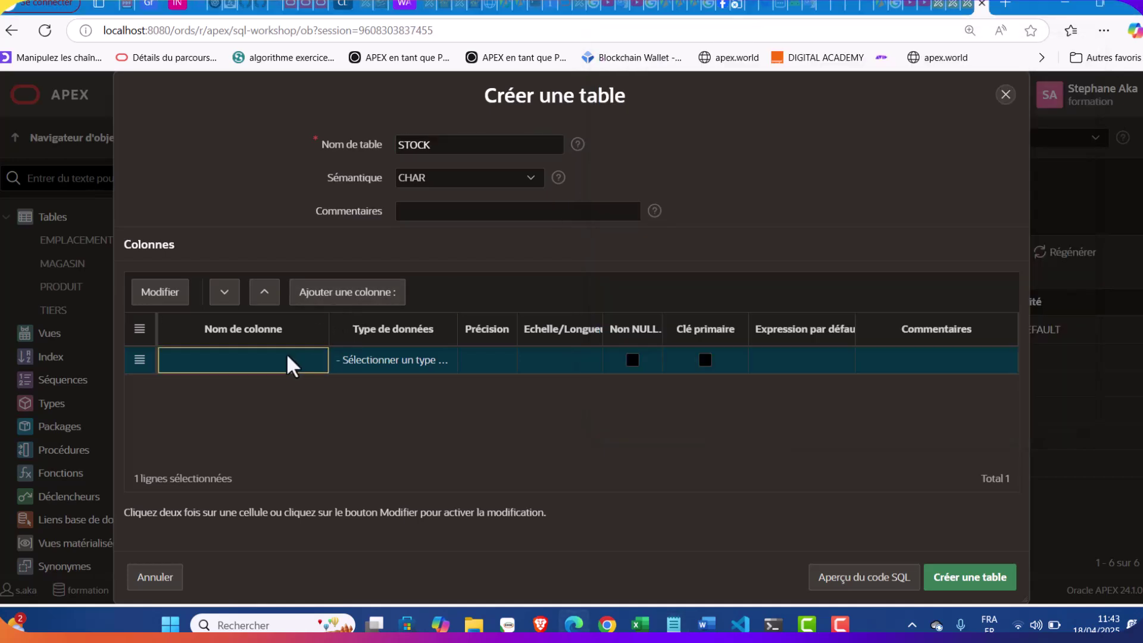
pyautogui.hotkey('ctrl', 'v')
pyautogui.click(392, 370)
pyautogui.click(391, 367)
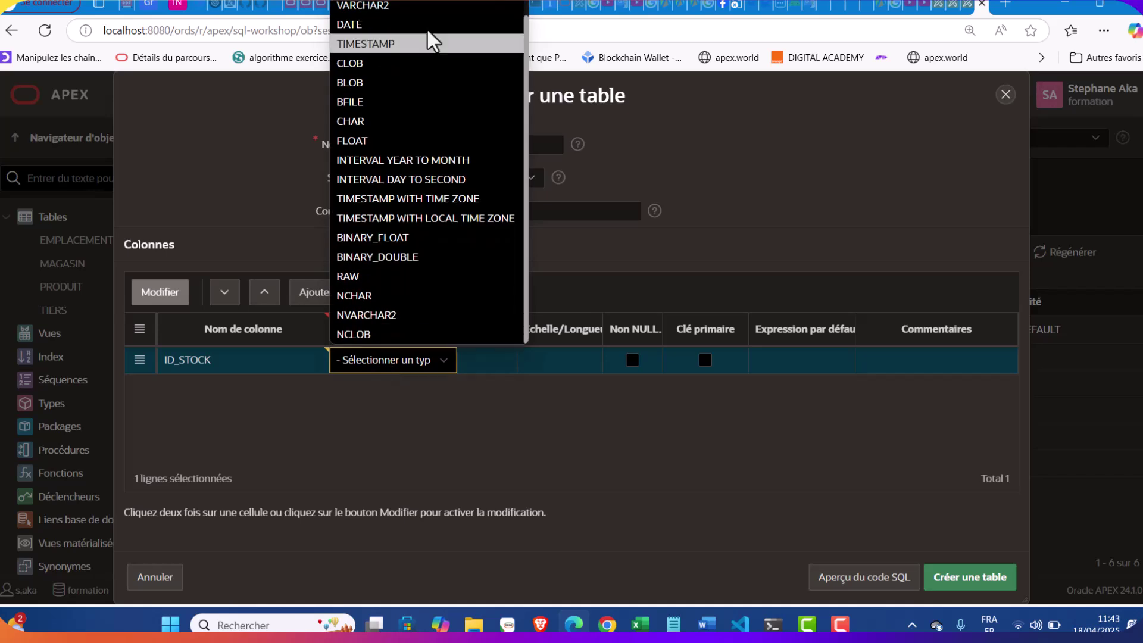
pyautogui.scroll(1, 393, 27)
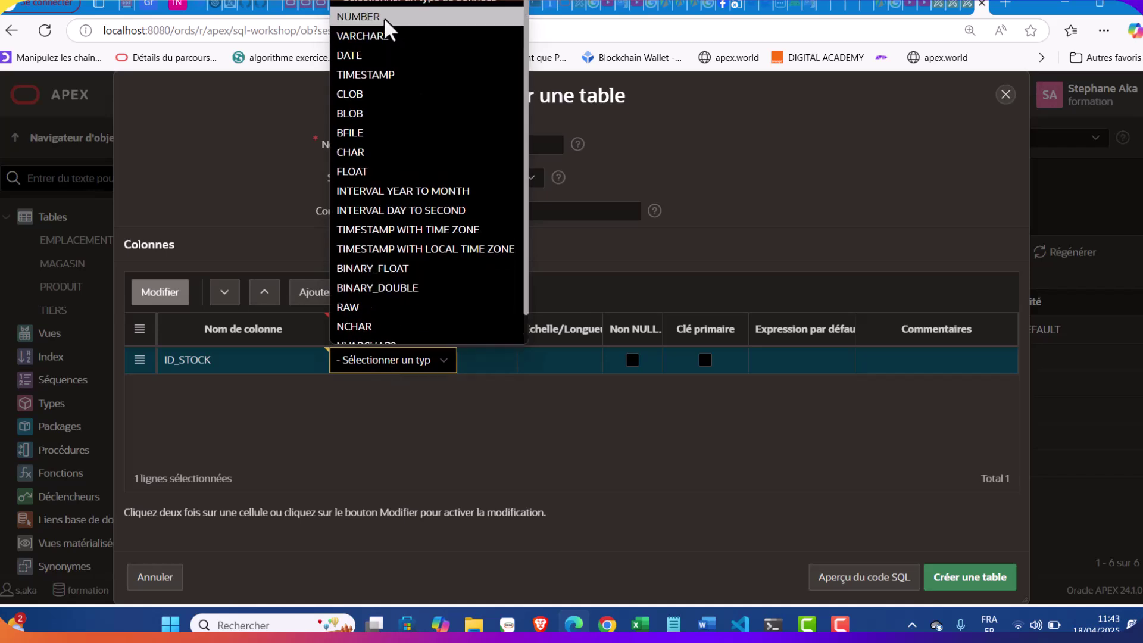
pyautogui.click(387, 18)
pyautogui.click(704, 360)
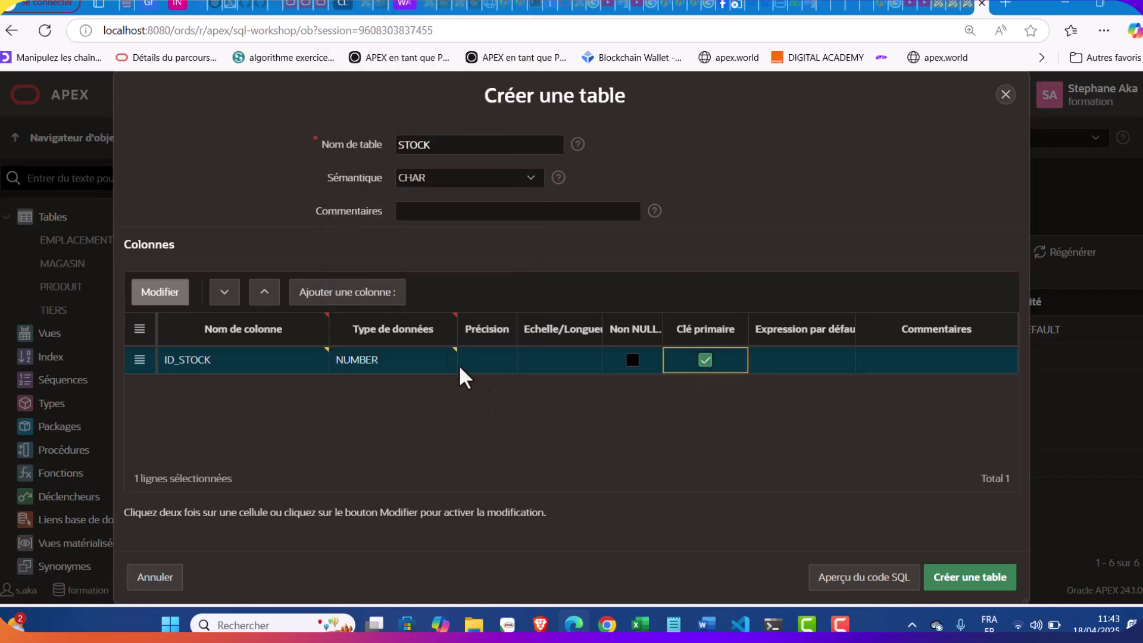
# Add a second column ID_PRODUIT as a NOT NULL NUMBER
pyautogui.click(368, 293)
pyautogui.click(673, 623)
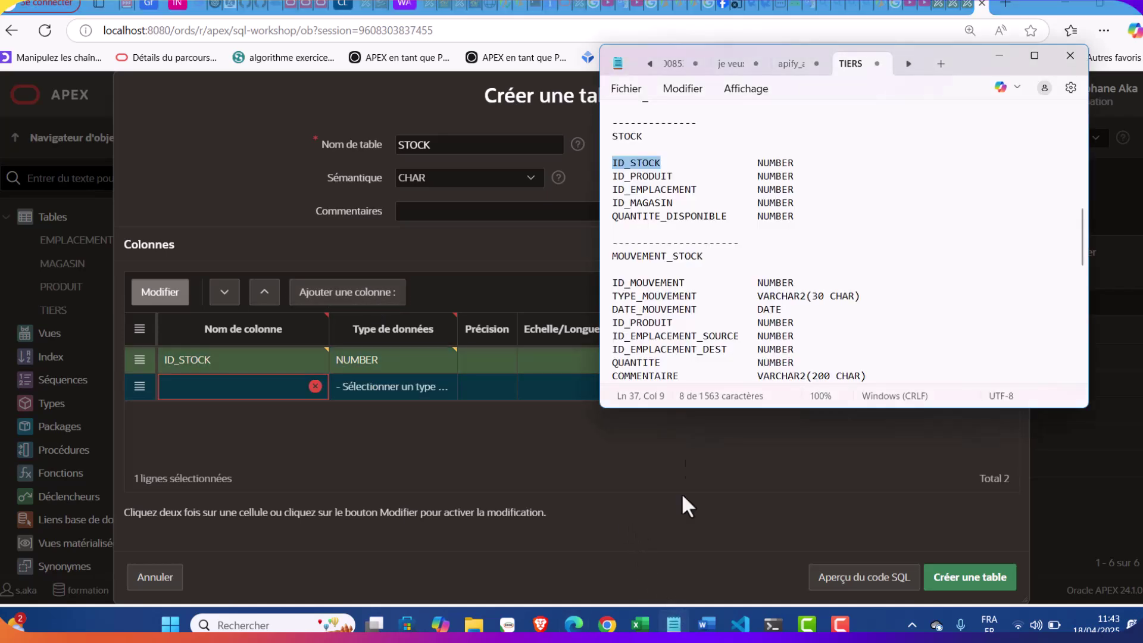
pyautogui.moveTo(673, 177); pyautogui.dragTo(607, 177)
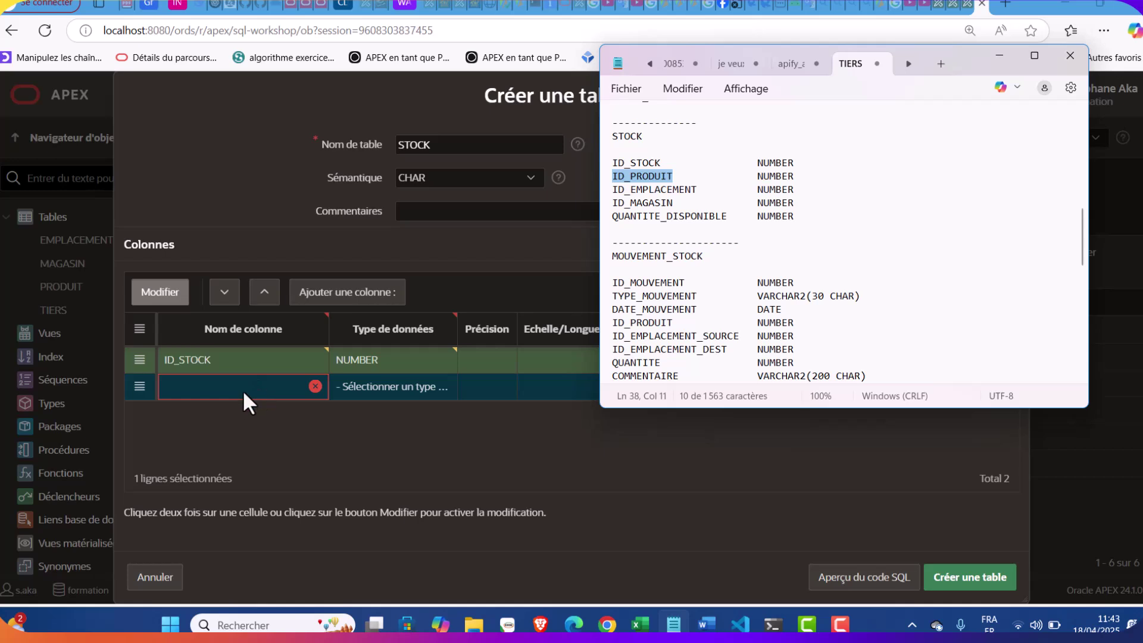
pyautogui.click(243, 391)
pyautogui.hotkey('ctrl', 'v')
pyautogui.click(366, 393)
pyautogui.click(387, 387)
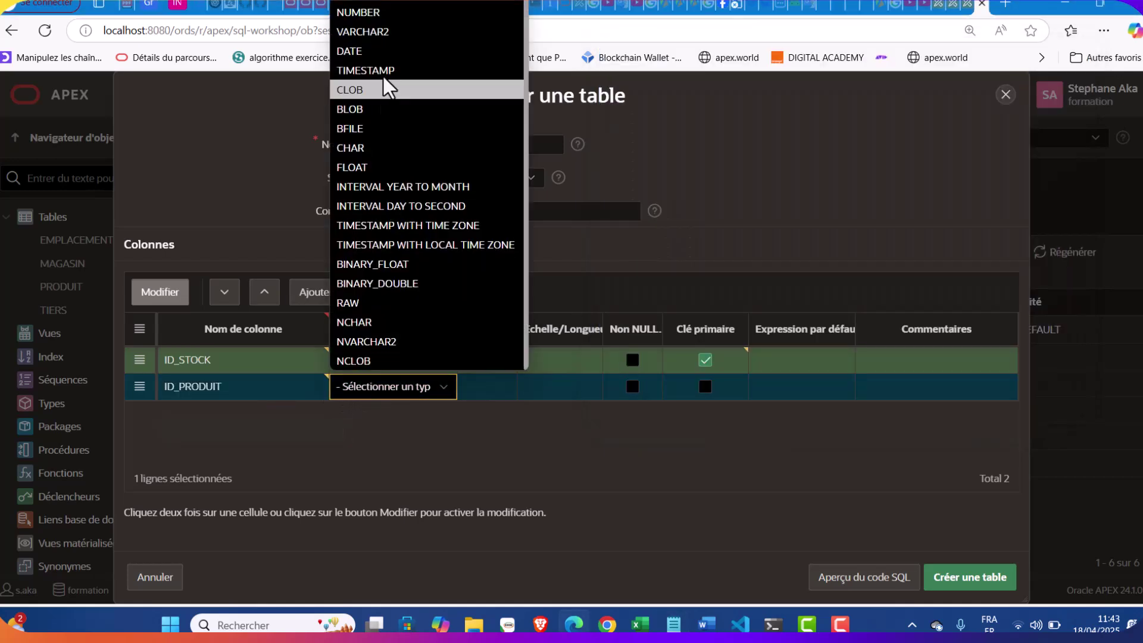
pyautogui.click(371, 13)
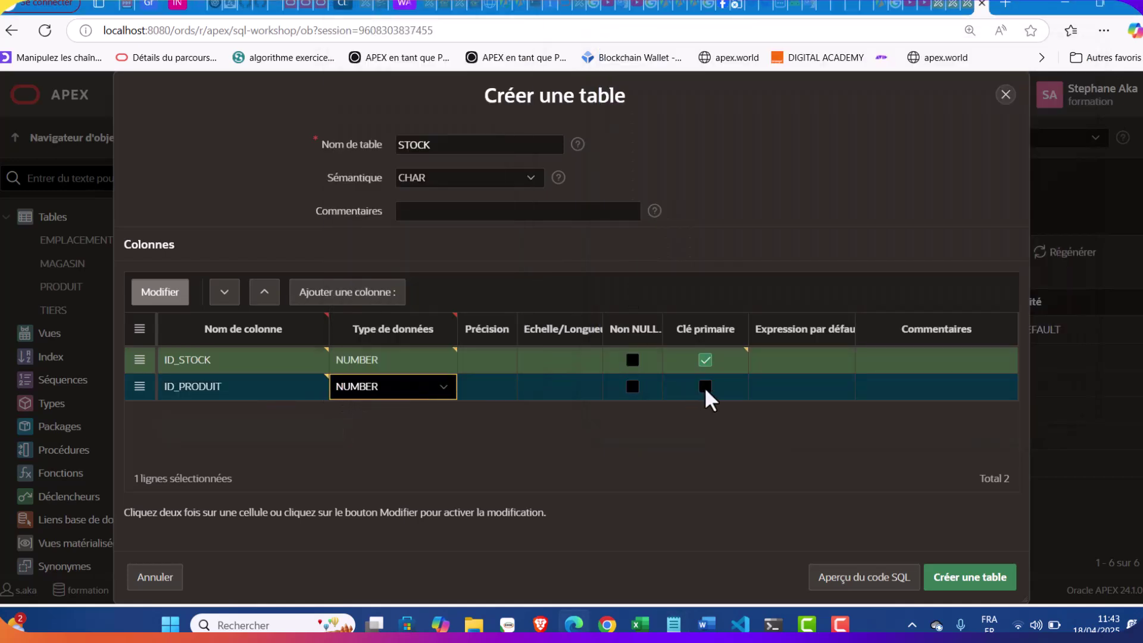
pyautogui.click(633, 386)
# Add a third column row and select ID_EMPLACEMENT in the notes
pyautogui.click(633, 386)
pyautogui.click(349, 299)
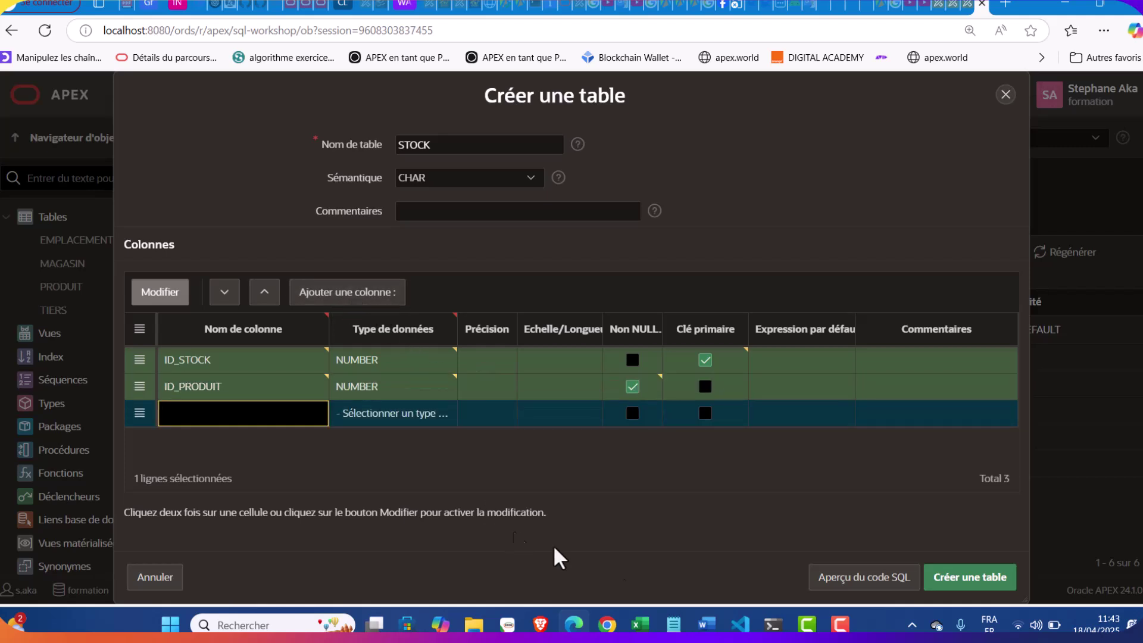
pyautogui.click(607, 624)
pyautogui.hotkey('alt', 'Tab')
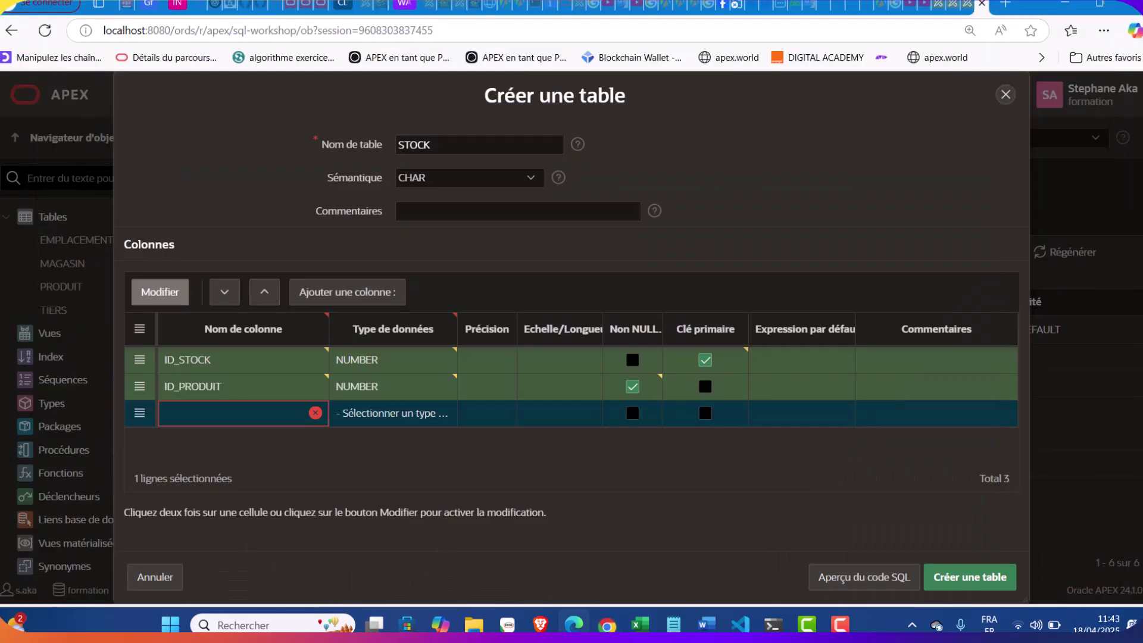
pyautogui.click(673, 623)
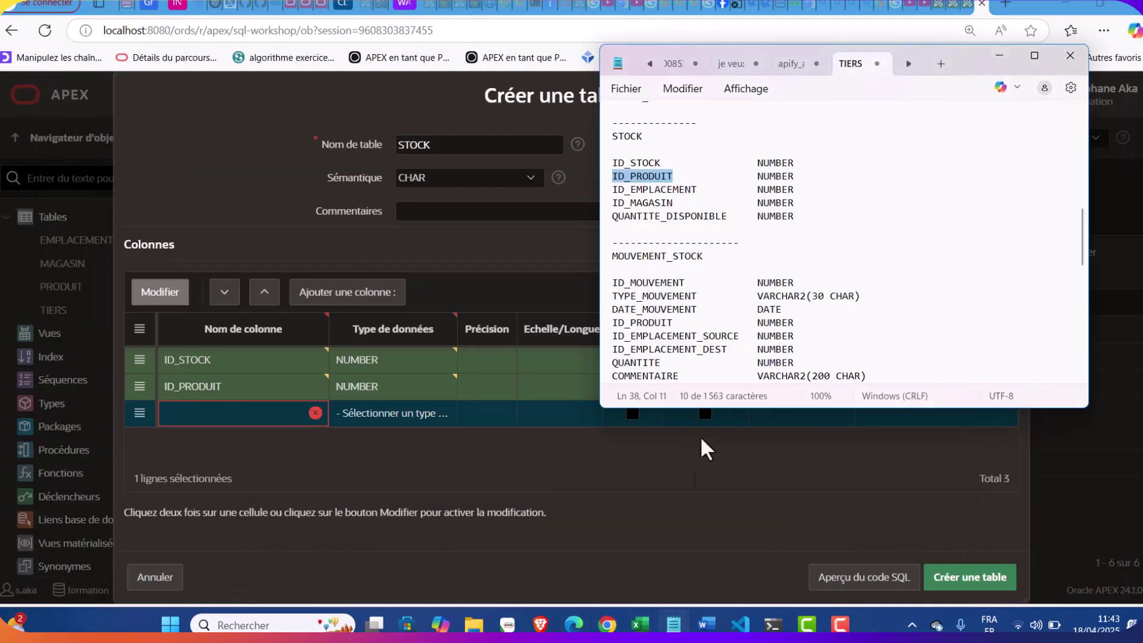
pyautogui.moveTo(696, 190); pyautogui.dragTo(605, 192)
pyautogui.hotkey('shift', 'Down')
pyautogui.click(703, 191)
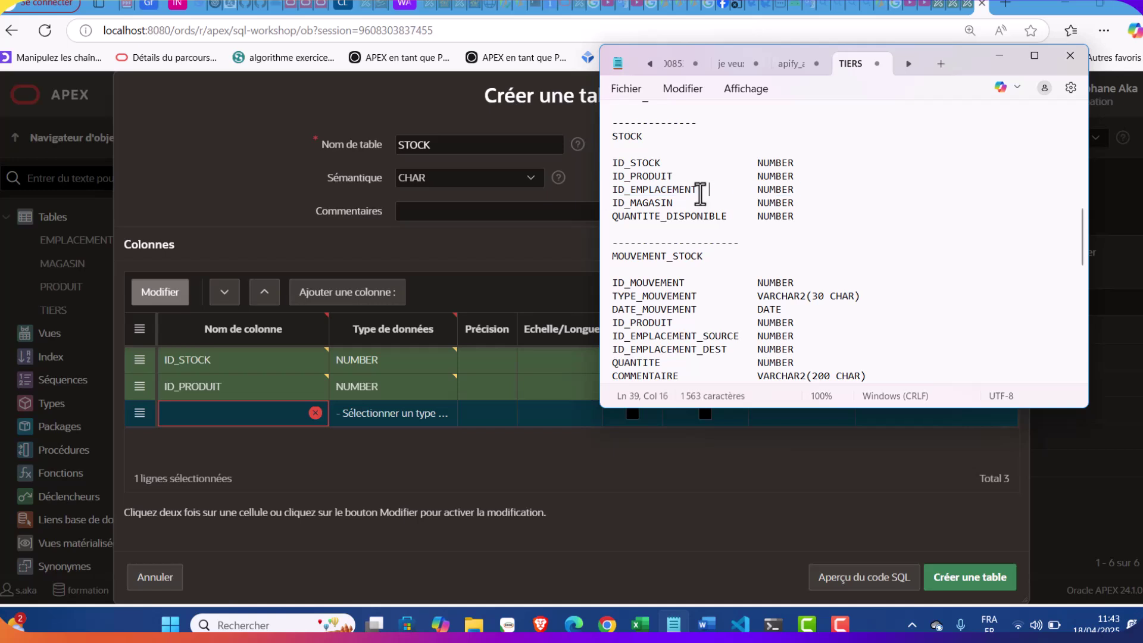
pyautogui.moveTo(696, 191); pyautogui.dragTo(604, 194)
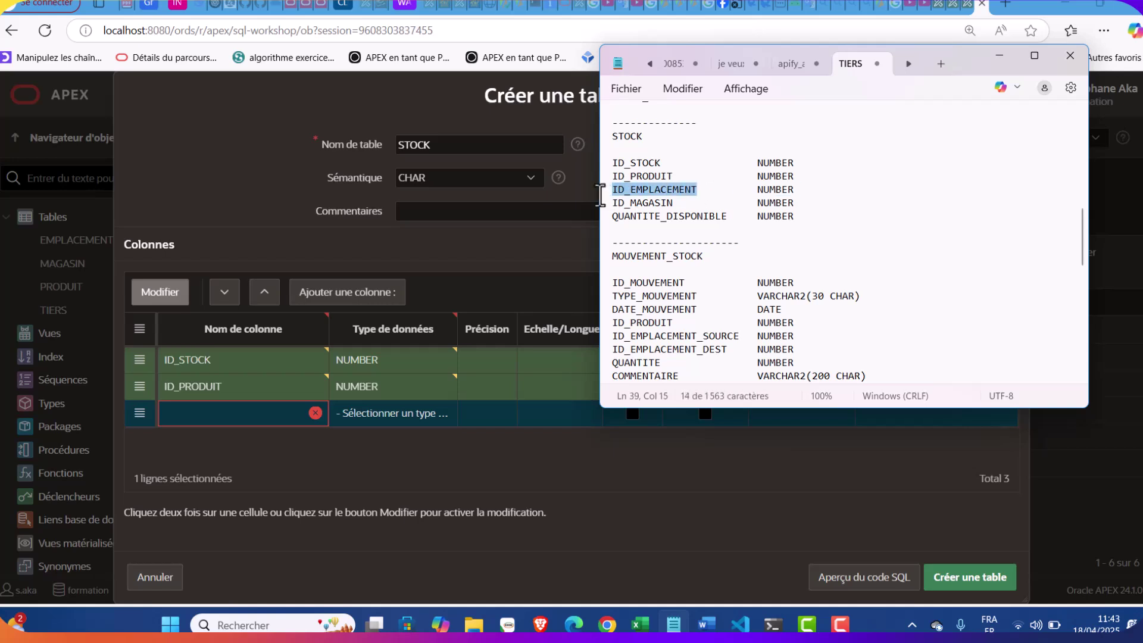
# Set the third column to ID_EMPLACEMENT, a NOT NULL NUMBER
pyautogui.click(205, 414)
pyautogui.hotkey('ctrl', 'v')
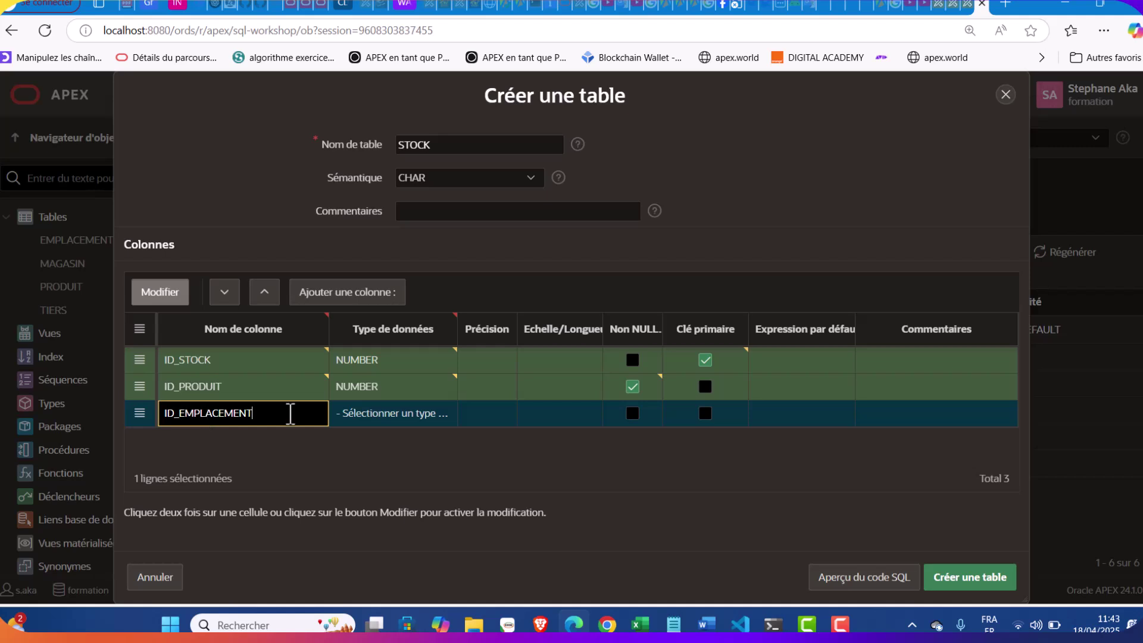
pyautogui.click(364, 417)
pyautogui.click(376, 40)
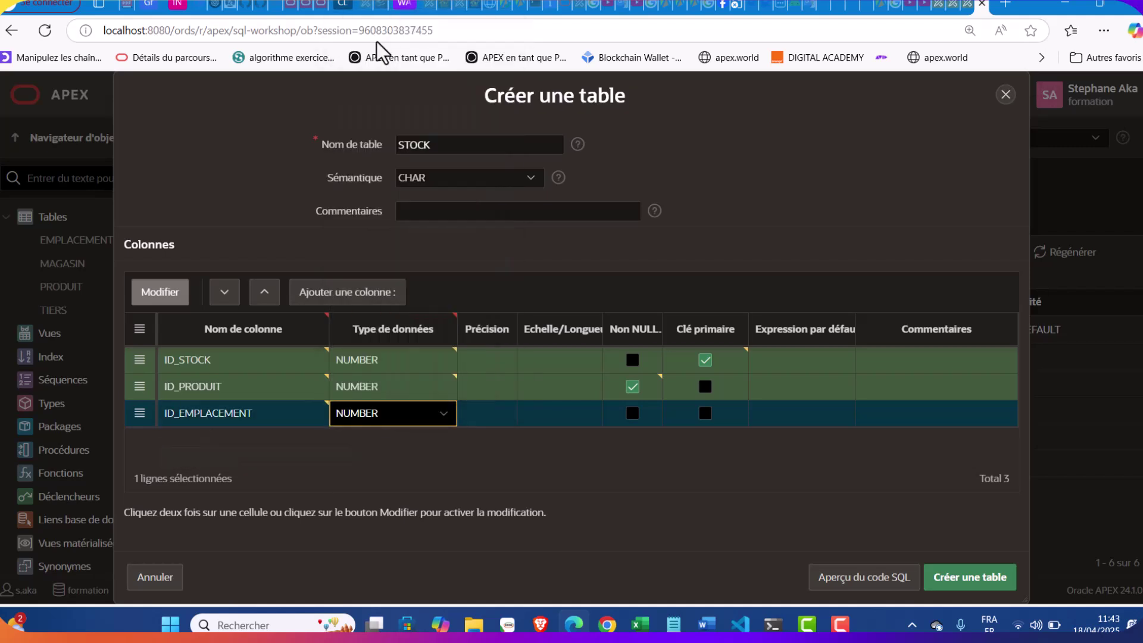
pyautogui.click(633, 414)
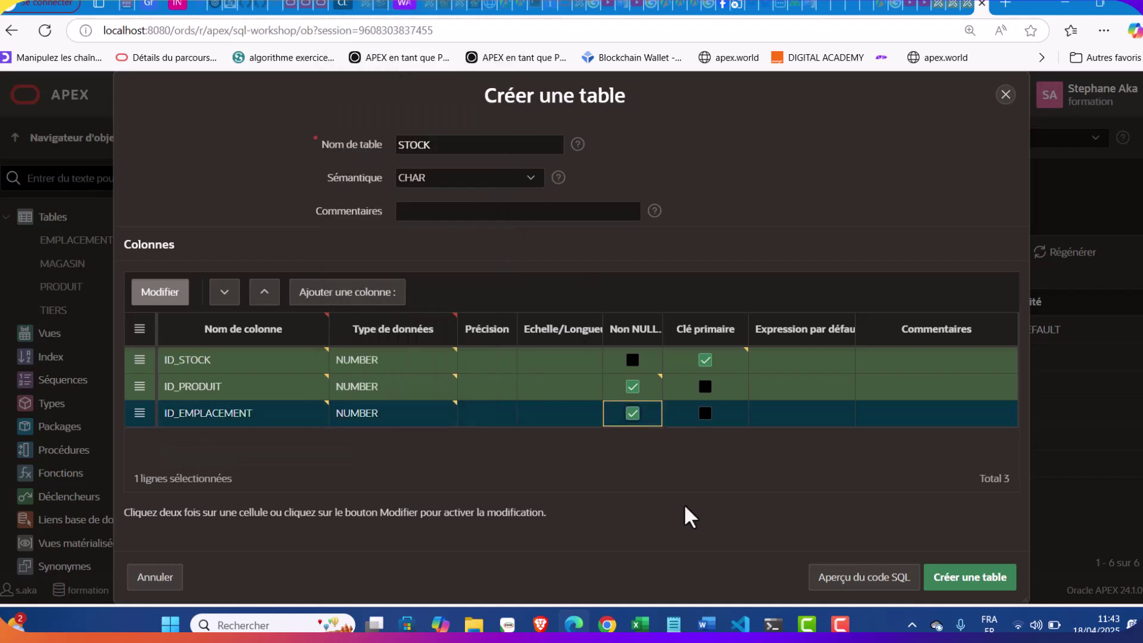
# Add a fourth column ID_MAGASIN as a NOT NULL NUMBER
pyautogui.click(673, 623)
pyautogui.moveTo(674, 202); pyautogui.dragTo(597, 207)
pyautogui.hotkey('ctrl', 'c')
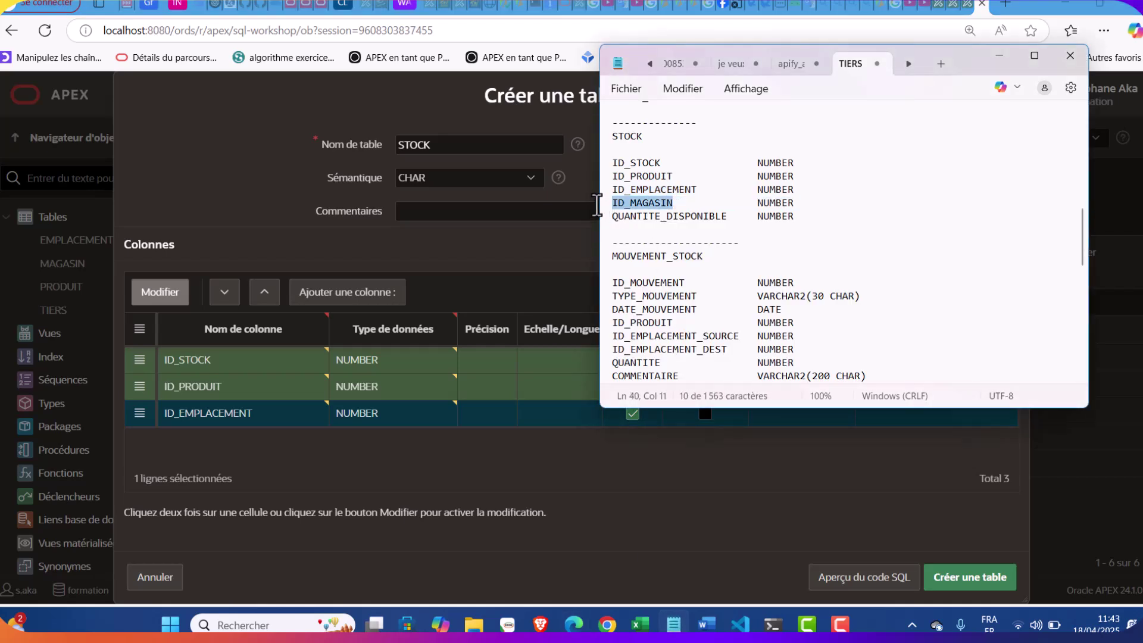
pyautogui.click(288, 454)
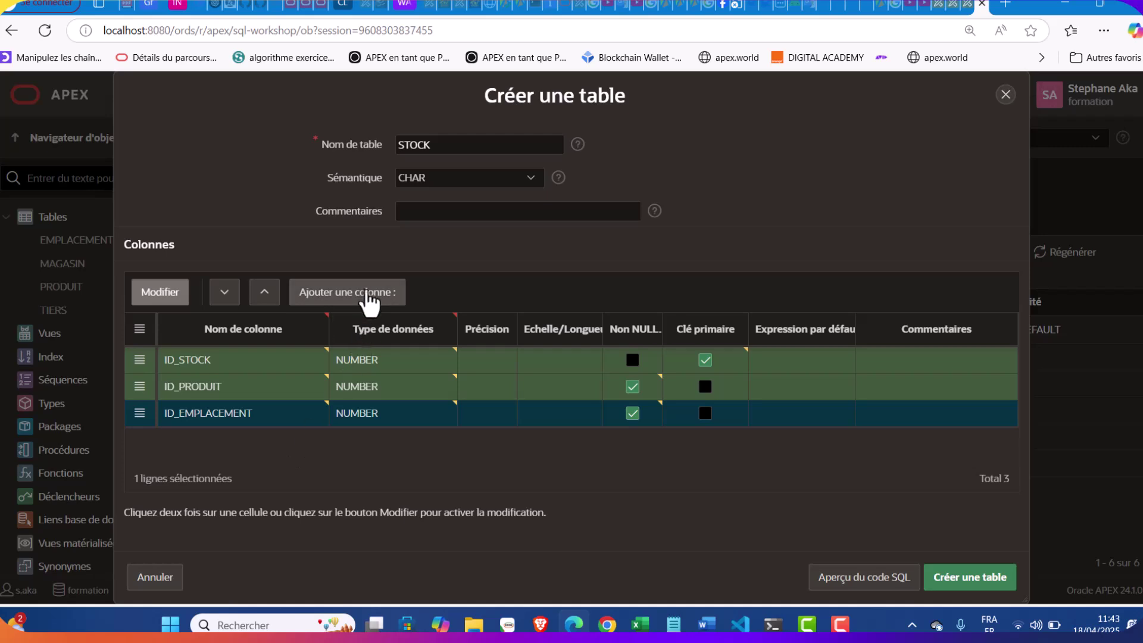
pyautogui.click(368, 300)
pyautogui.hotkey('ctrl', 'v')
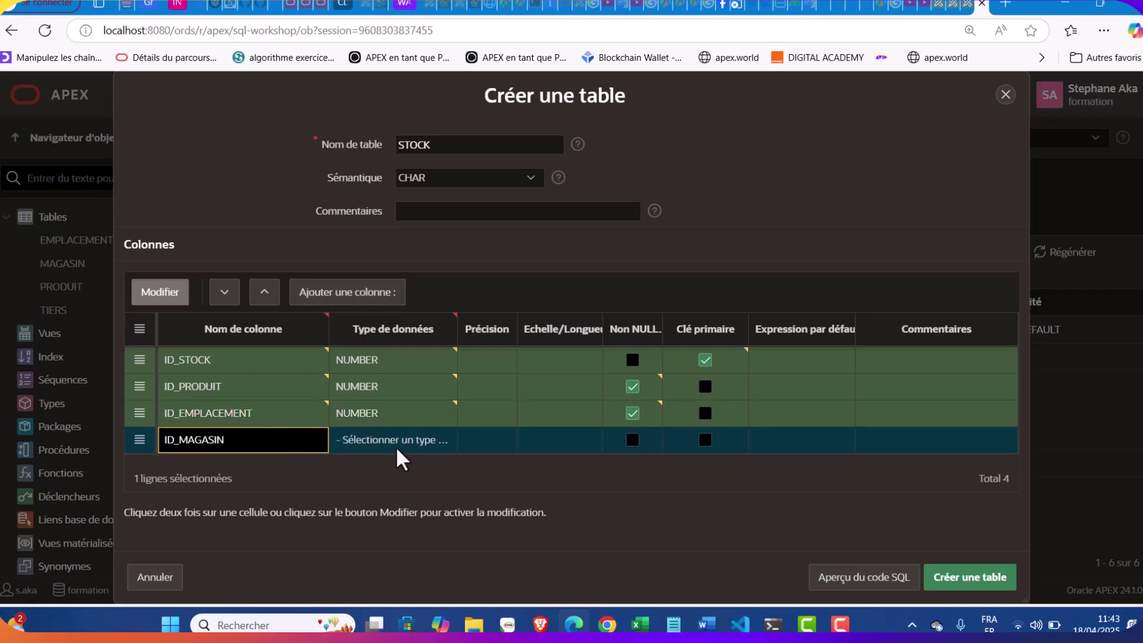
pyautogui.click(404, 443)
pyautogui.click(409, 447)
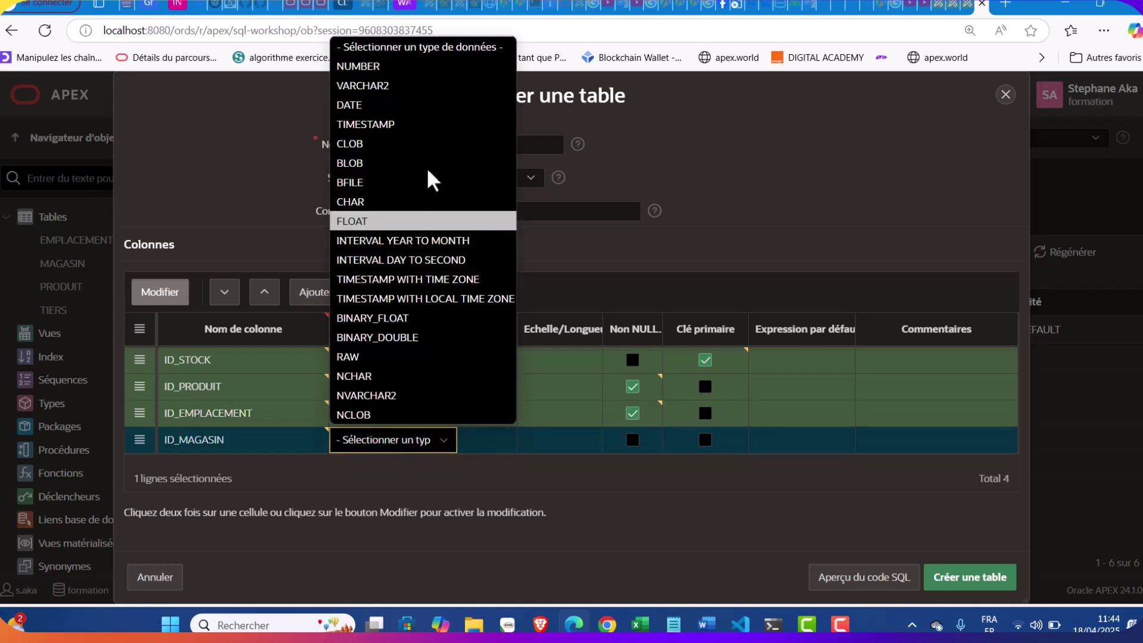
pyautogui.click(412, 67)
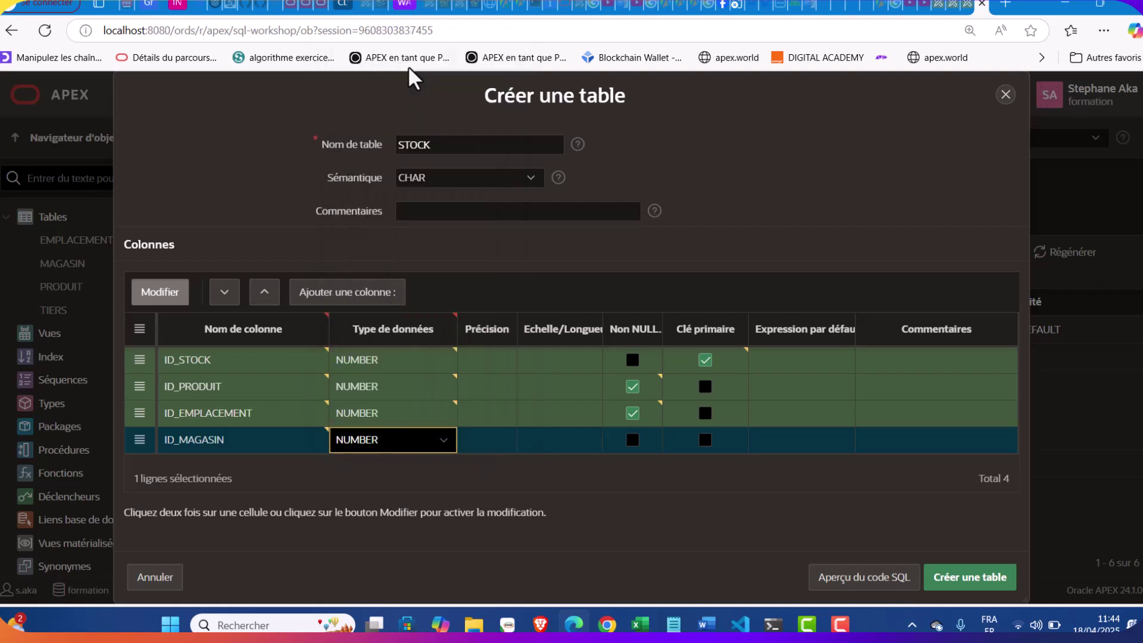
pyautogui.click(632, 443)
pyautogui.click(839, 625)
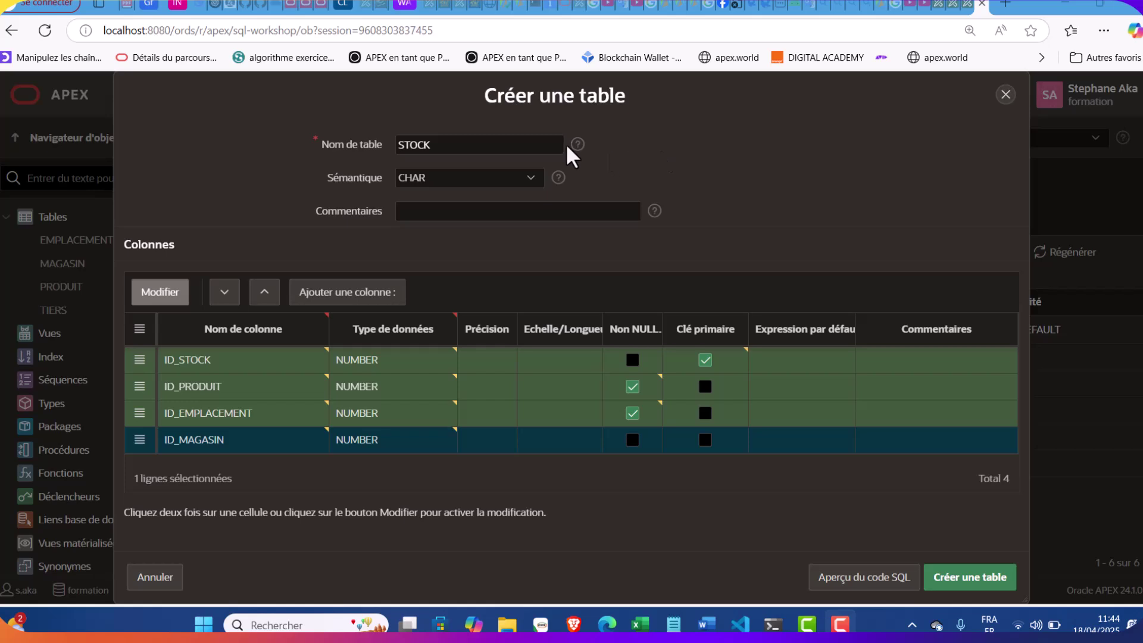
pyautogui.click(632, 440)
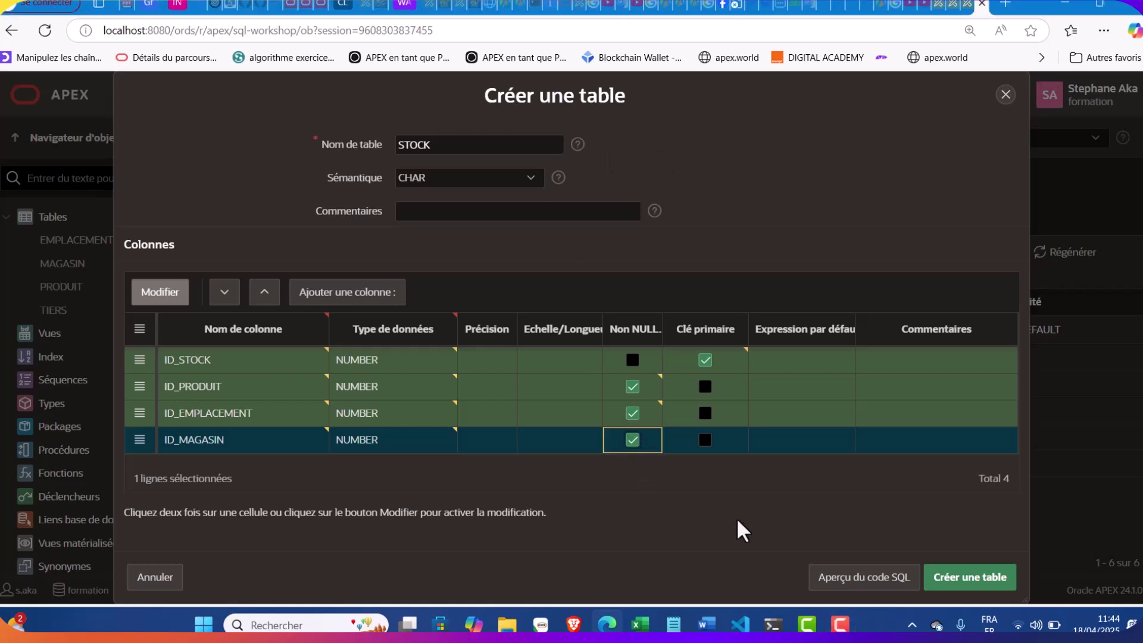
# Add a fifth column QUANTITE_DISPONIBLE as a NOT NULL NUMBER
pyautogui.click(673, 623)
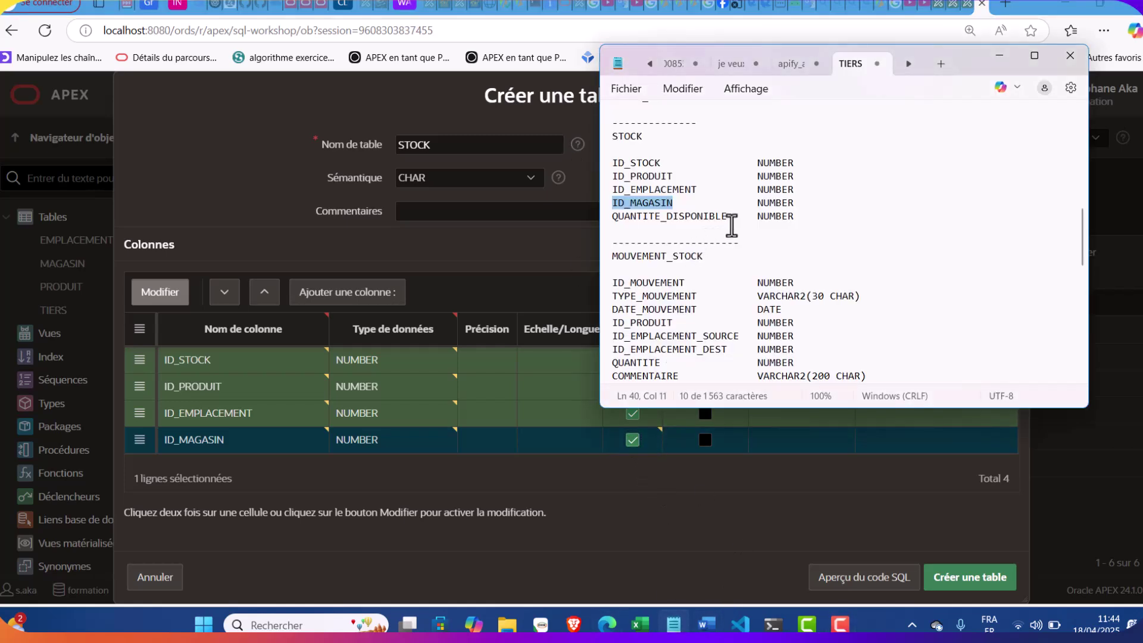
pyautogui.moveTo(726, 215); pyautogui.dragTo(602, 222)
pyautogui.hotkey('ctrl', 'c')
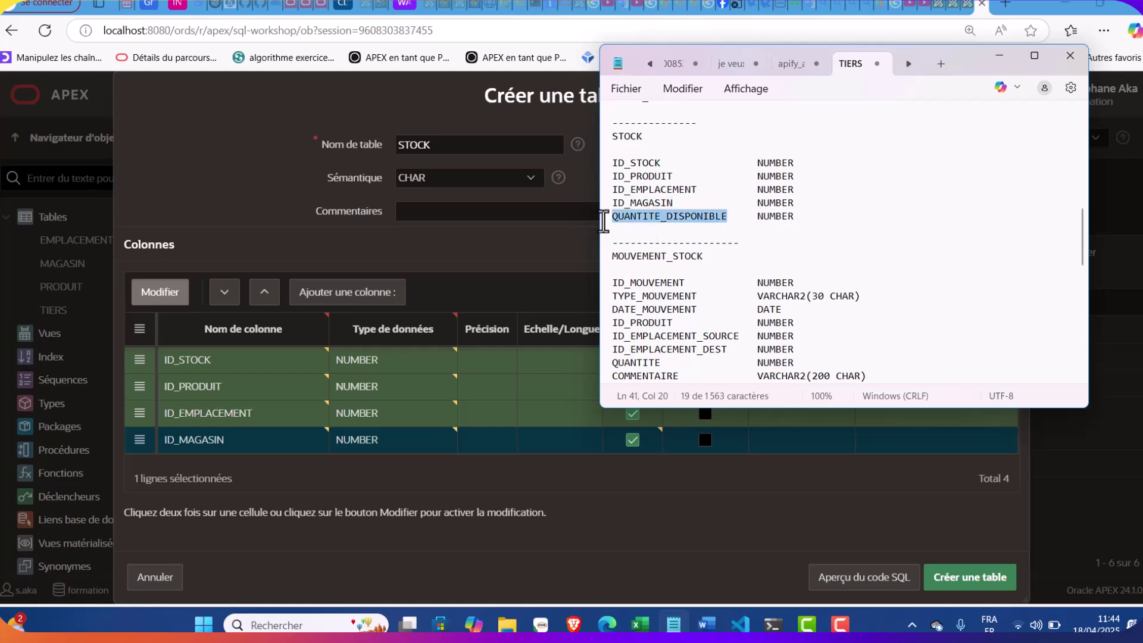
pyautogui.click(345, 510)
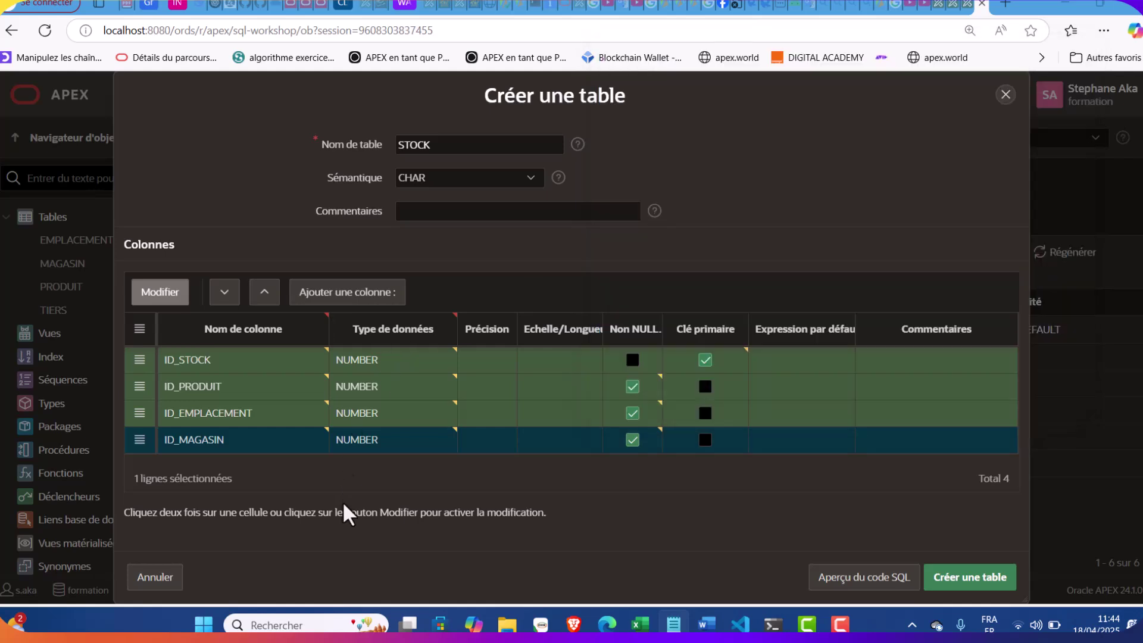
pyautogui.click(374, 294)
pyautogui.hotkey('ctrl', 'v')
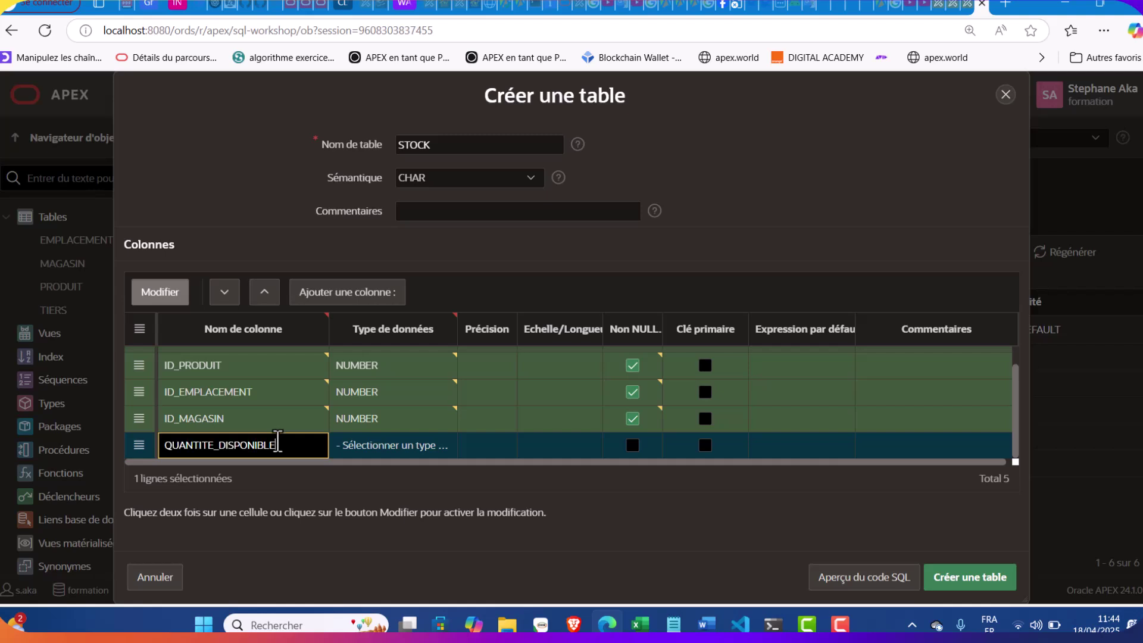
pyautogui.click(413, 451)
pyautogui.click(415, 451)
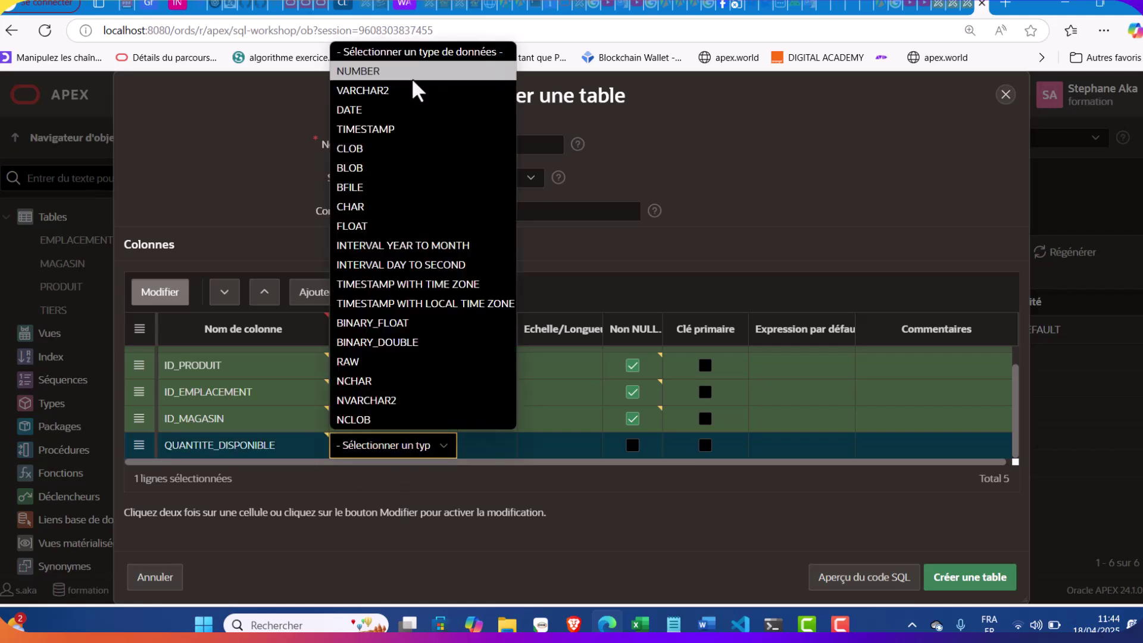
pyautogui.click(414, 73)
pyautogui.click(633, 445)
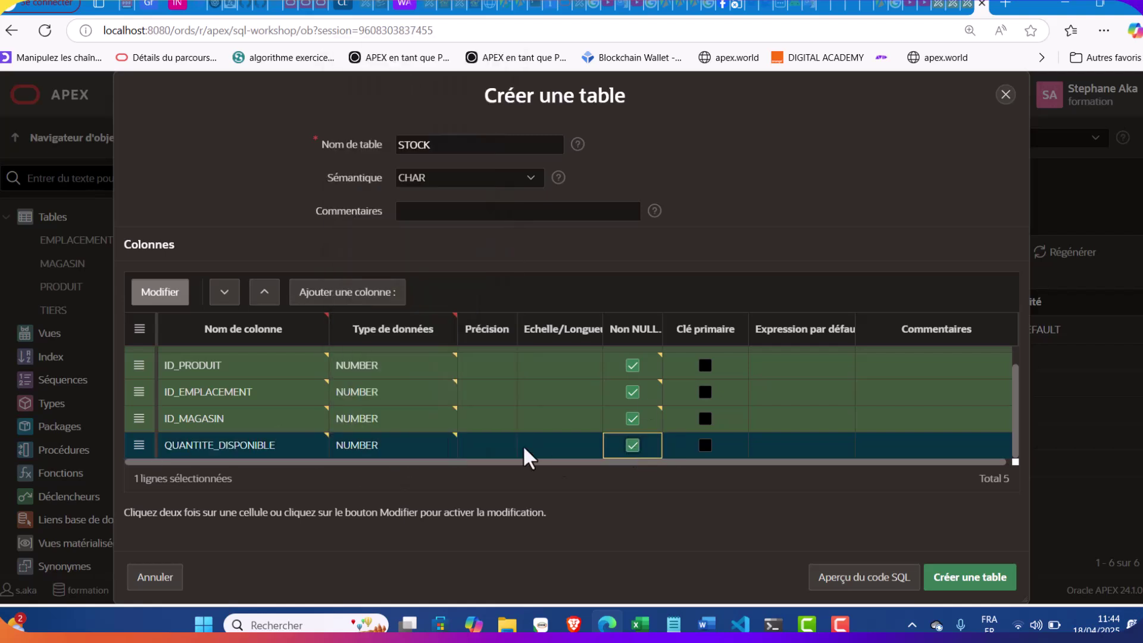
# Create the STOCK table with its five columns
pyautogui.scroll(1, 513, 434)
pyautogui.scroll(-1, 513, 438)
pyautogui.scroll(1, 514, 437)
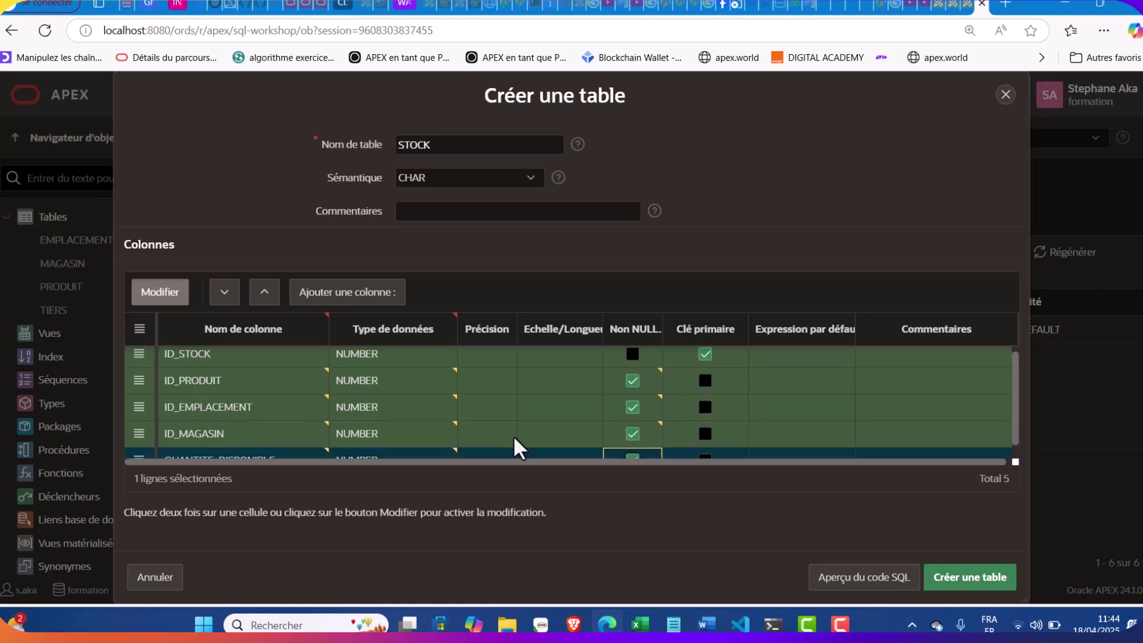
pyautogui.scroll(-1, 513, 438)
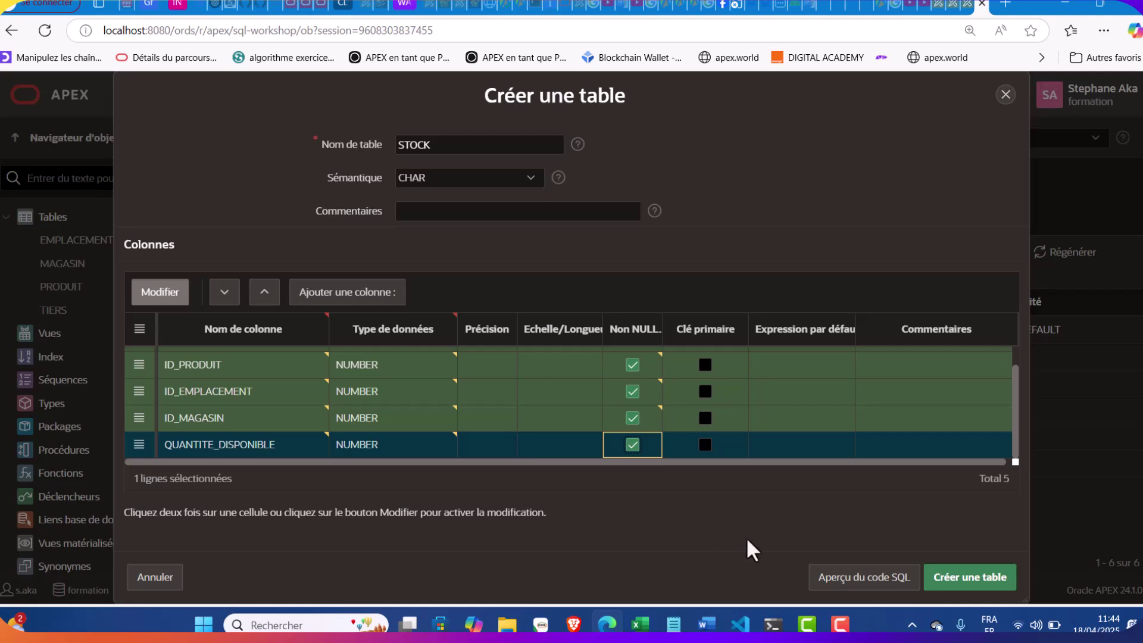
pyautogui.click(972, 577)
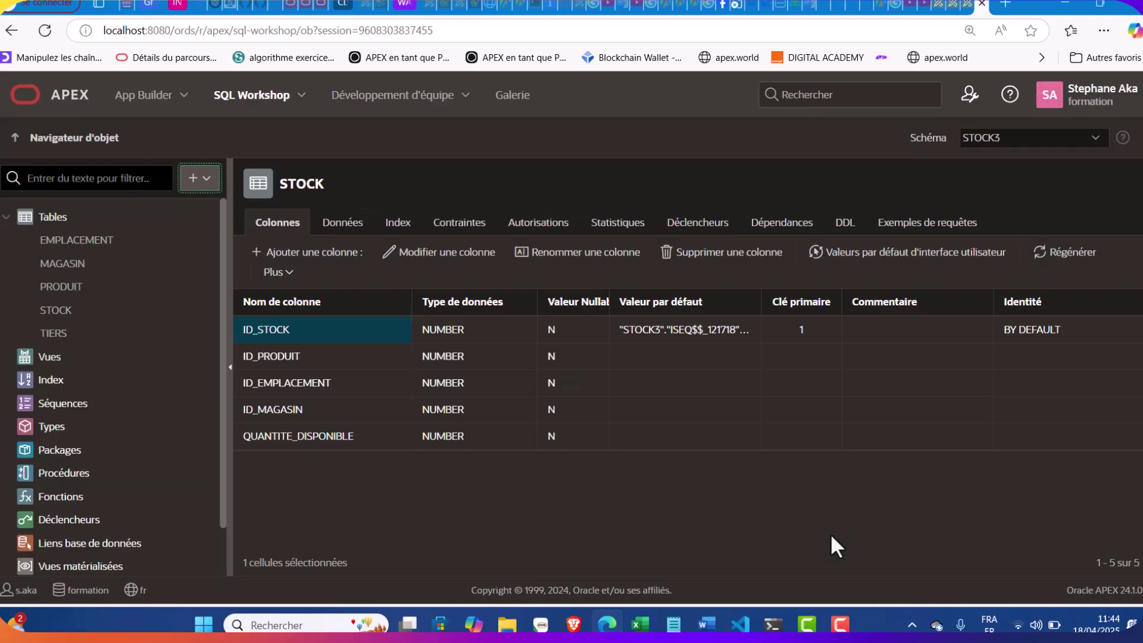
# Start a new STOCK constraint named STOCK_PRODUIT as a foreign key with cascading deletes
pyautogui.click(473, 228)
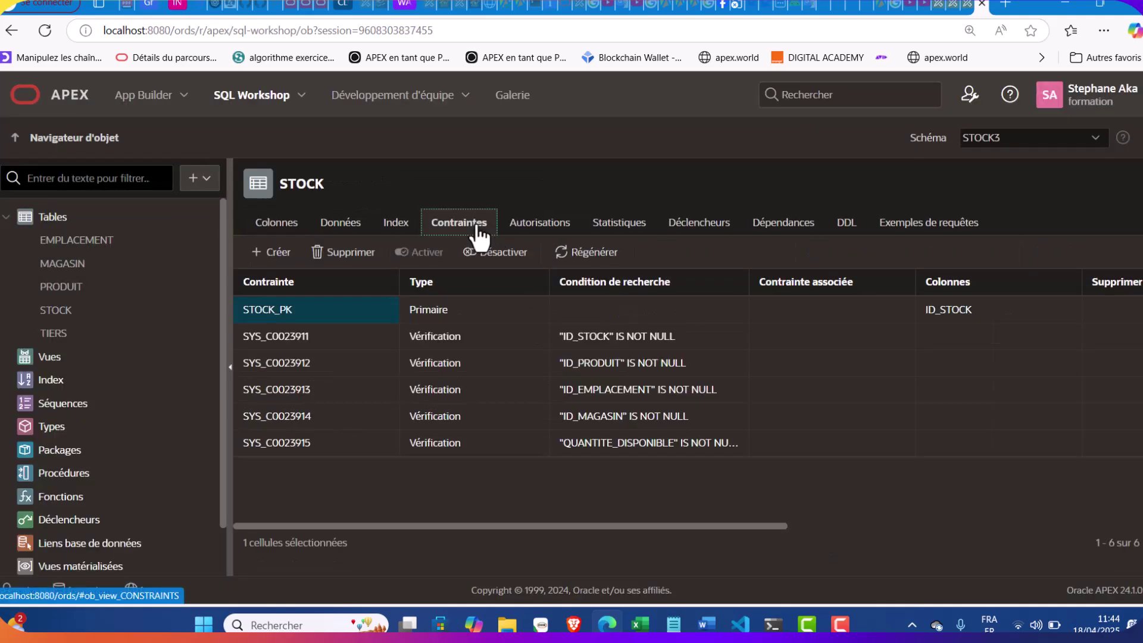
pyautogui.click(271, 252)
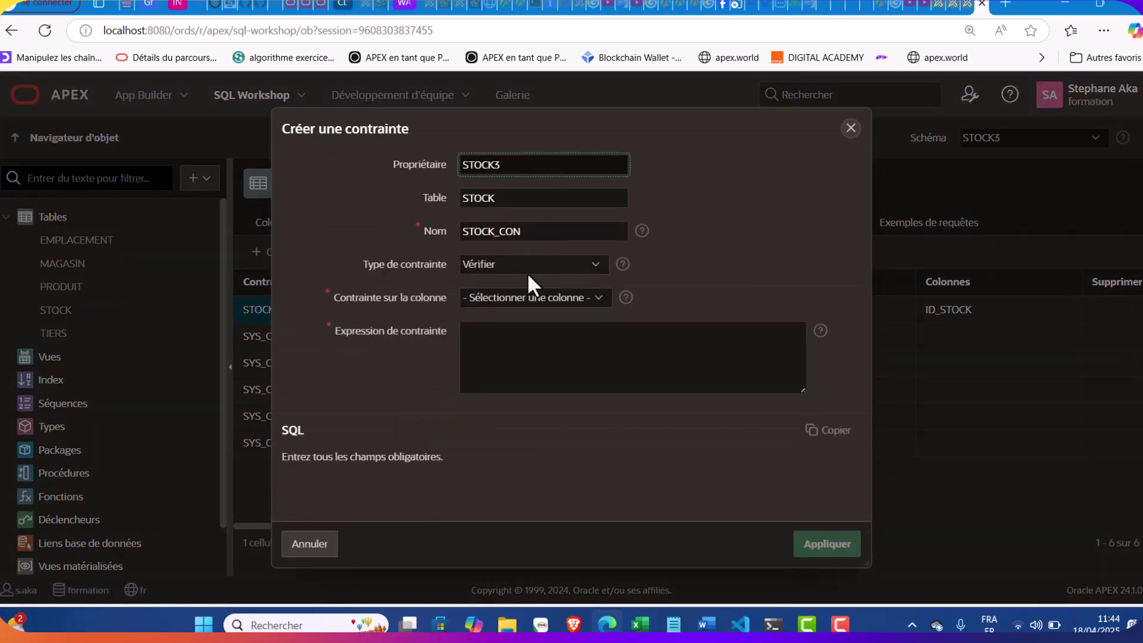
pyautogui.moveTo(610, 115); pyautogui.dragTo(703, 112)
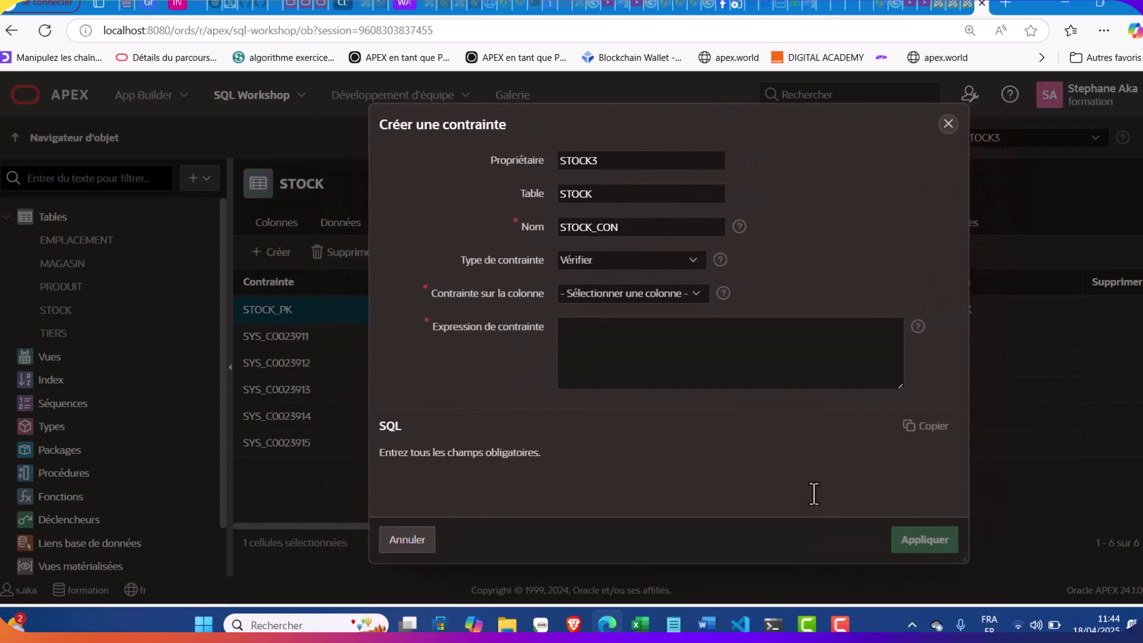
pyautogui.click(673, 623)
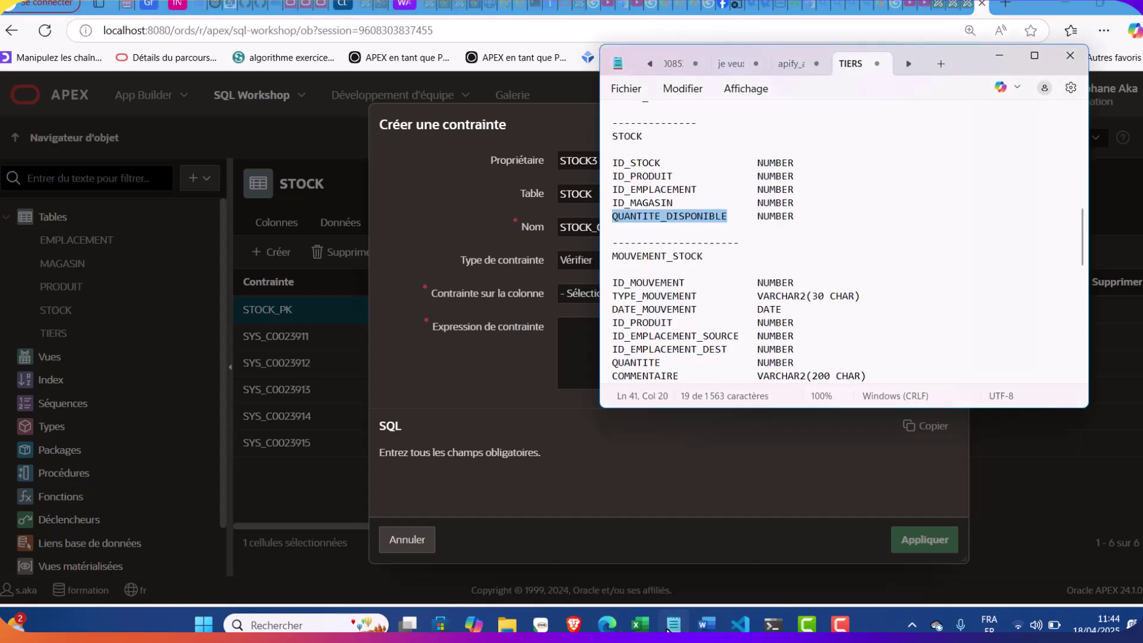
pyautogui.click(669, 629)
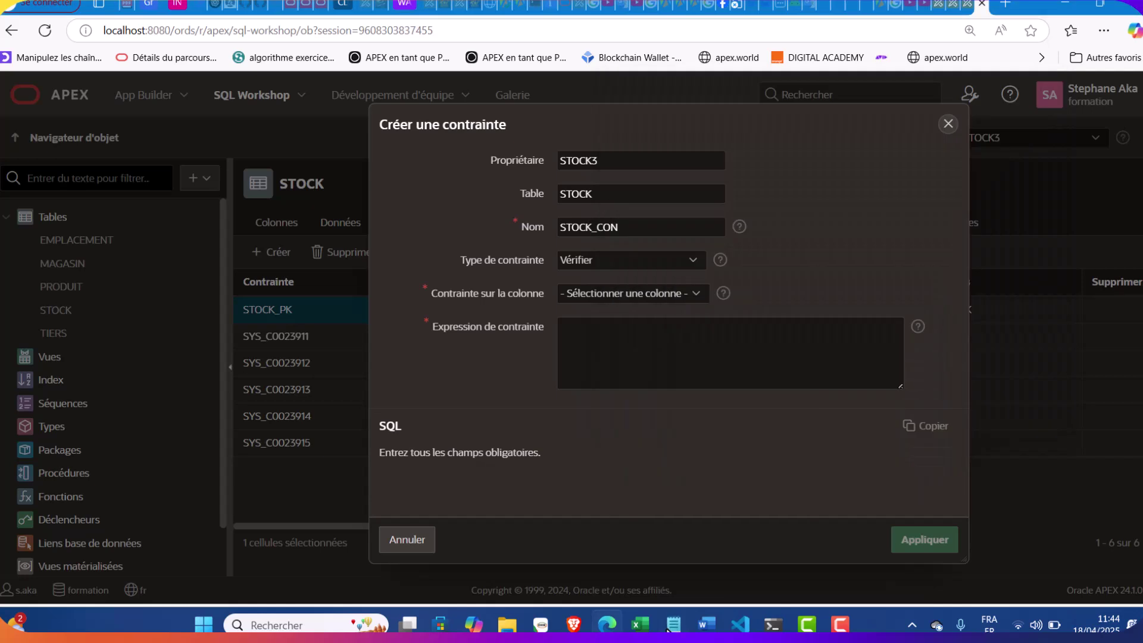
pyautogui.click(646, 230)
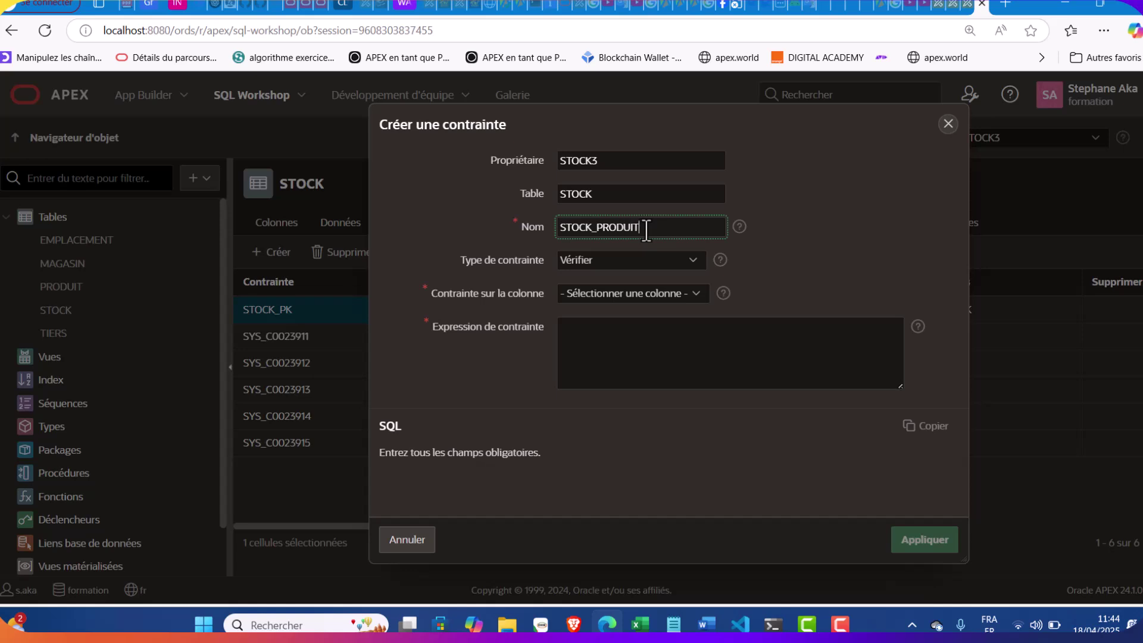
pyautogui.click(656, 266)
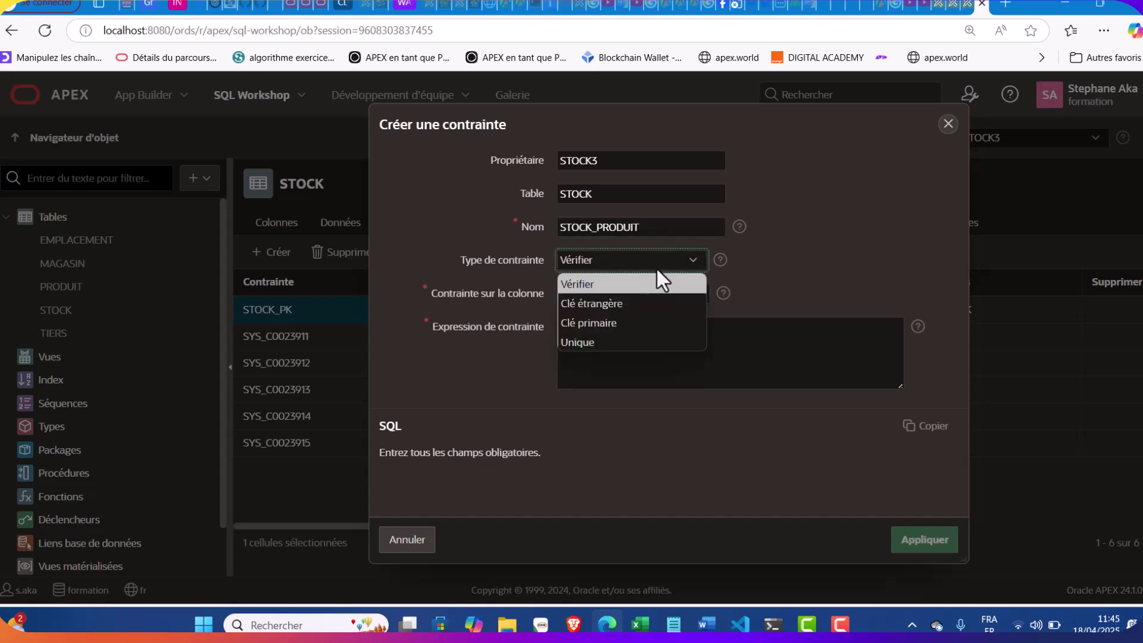
pyautogui.click(616, 302)
pyautogui.click(652, 309)
# Link ID_PRODUIT to PRODUIT.ID_PRODUIT and apply the foreign key
pyautogui.doubleClick(582, 375)
pyautogui.scroll(-4, 582, 376)
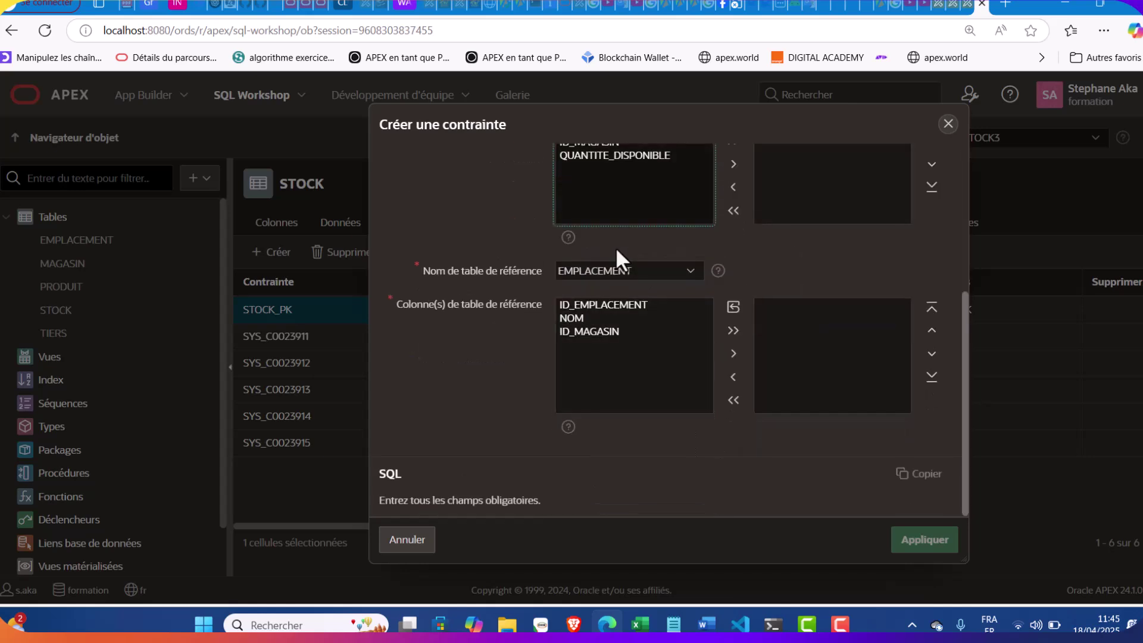
pyautogui.click(609, 272)
pyautogui.click(591, 328)
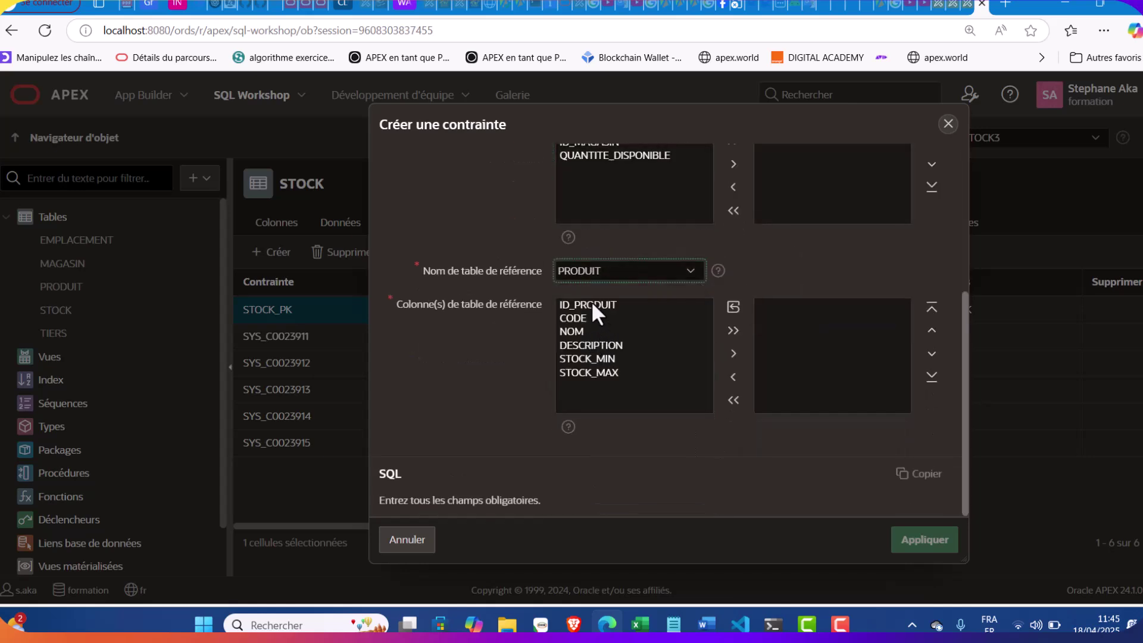
pyautogui.doubleClick(590, 302)
pyautogui.scroll(4, 723, 313)
pyautogui.scroll(-1, 722, 312)
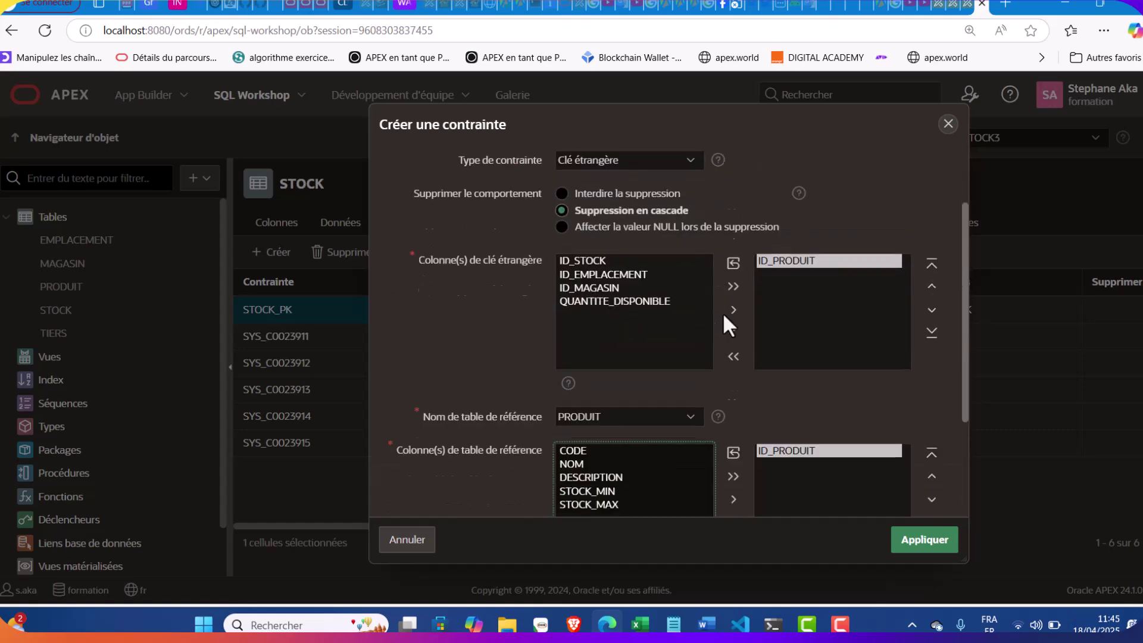
pyautogui.scroll(-3, 722, 313)
pyautogui.click(902, 539)
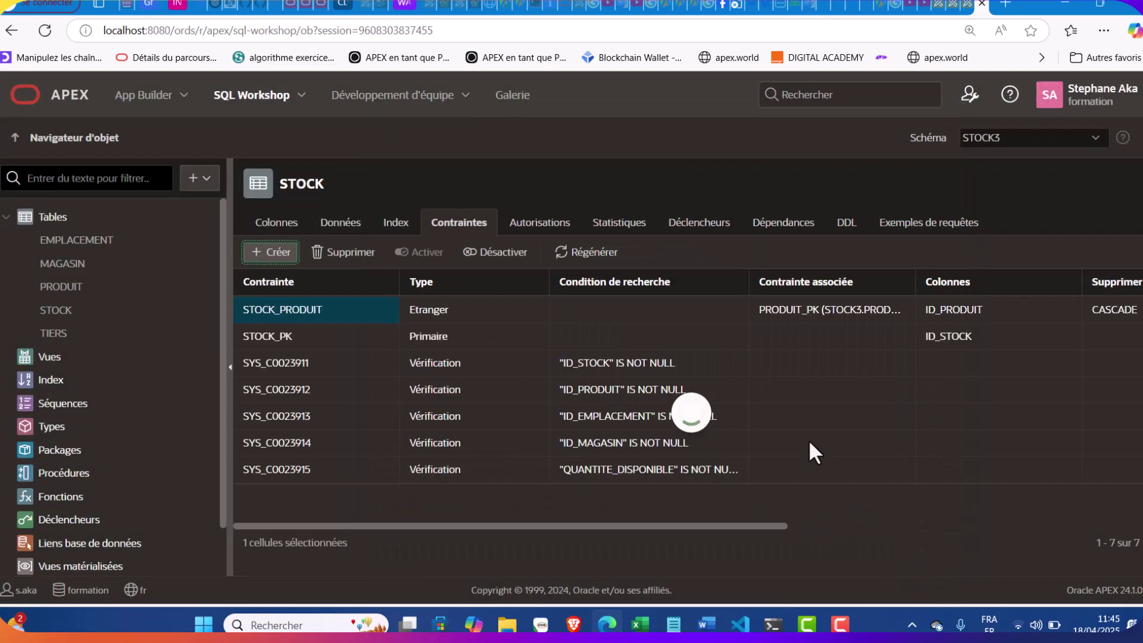
# Start a constraint named STOCK_EMPLACEMENT as a foreign key with cascading deletes
pyautogui.click(270, 252)
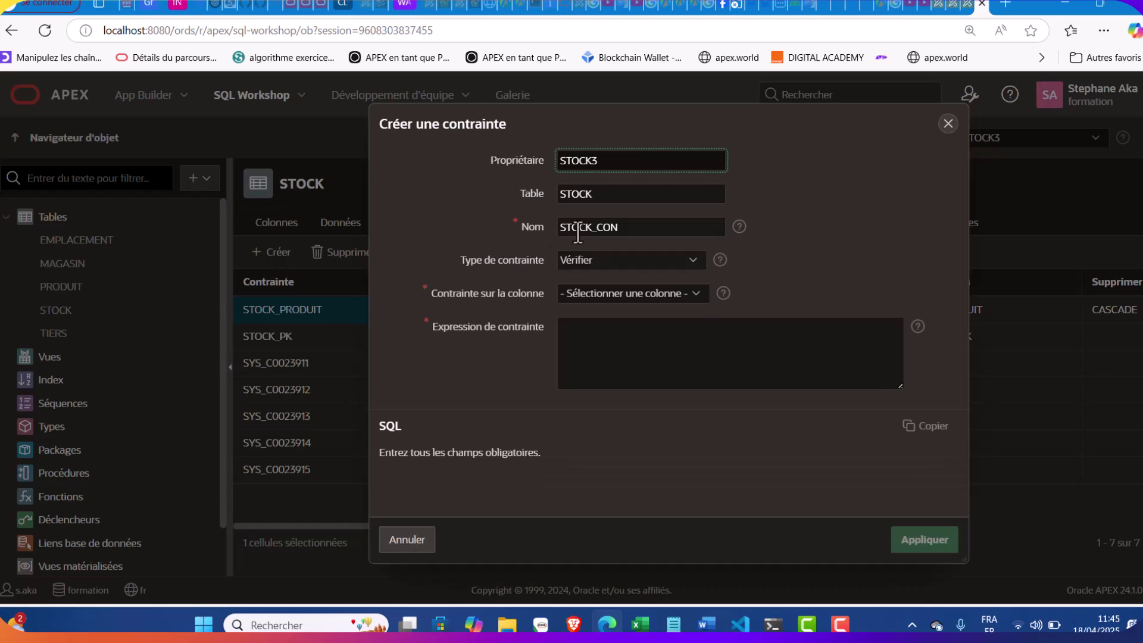
pyautogui.click(672, 626)
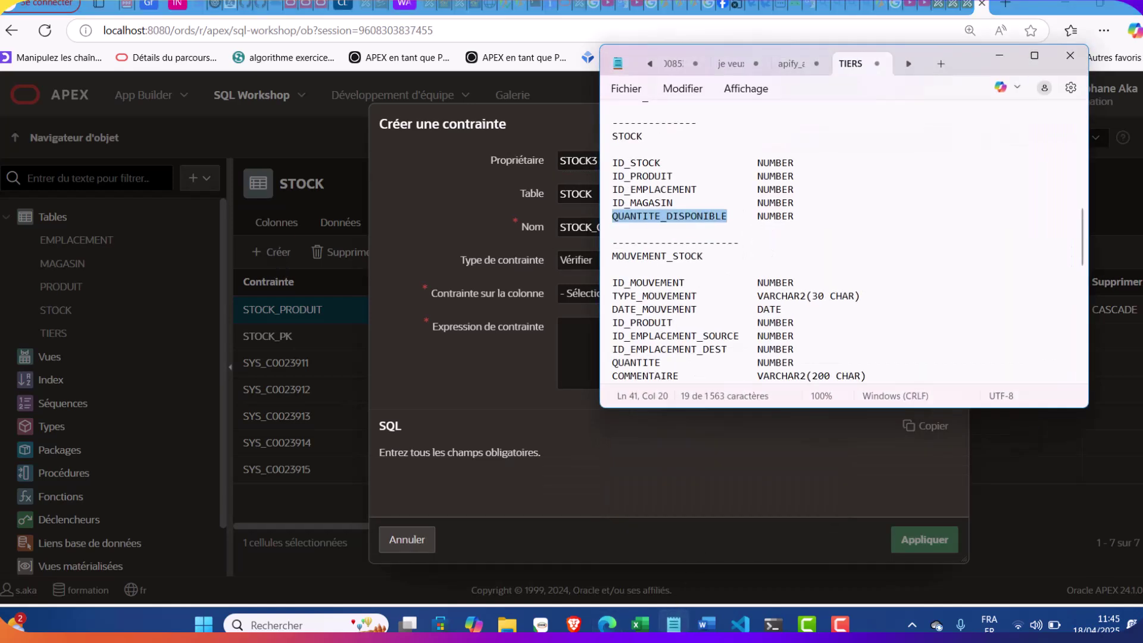
pyautogui.click(672, 625)
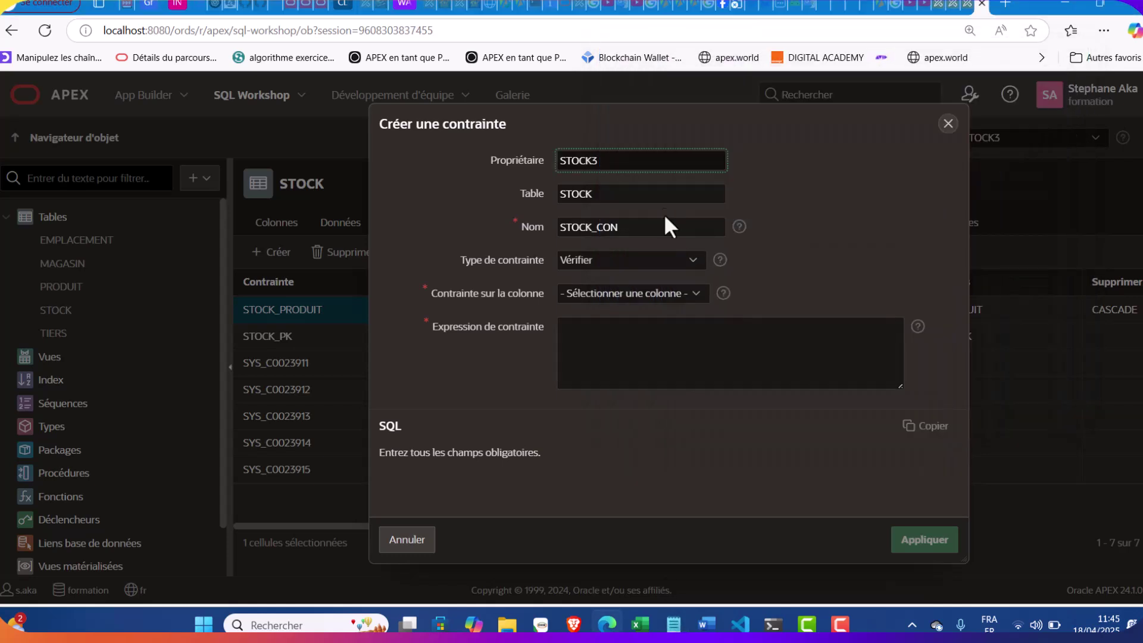
pyautogui.click(661, 229)
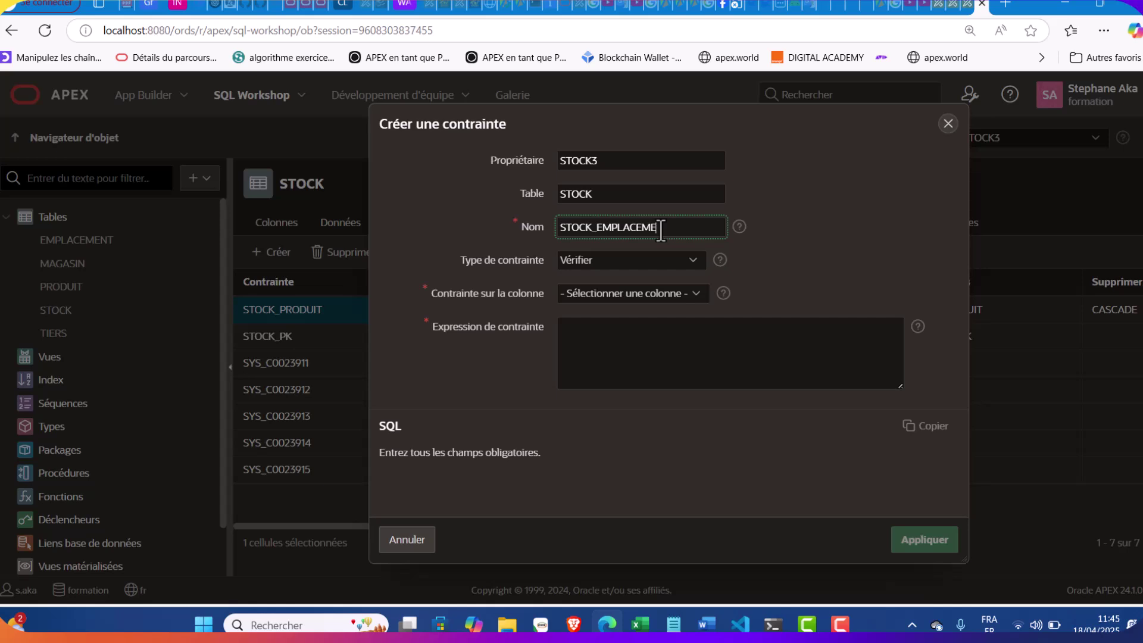
pyautogui.click(650, 259)
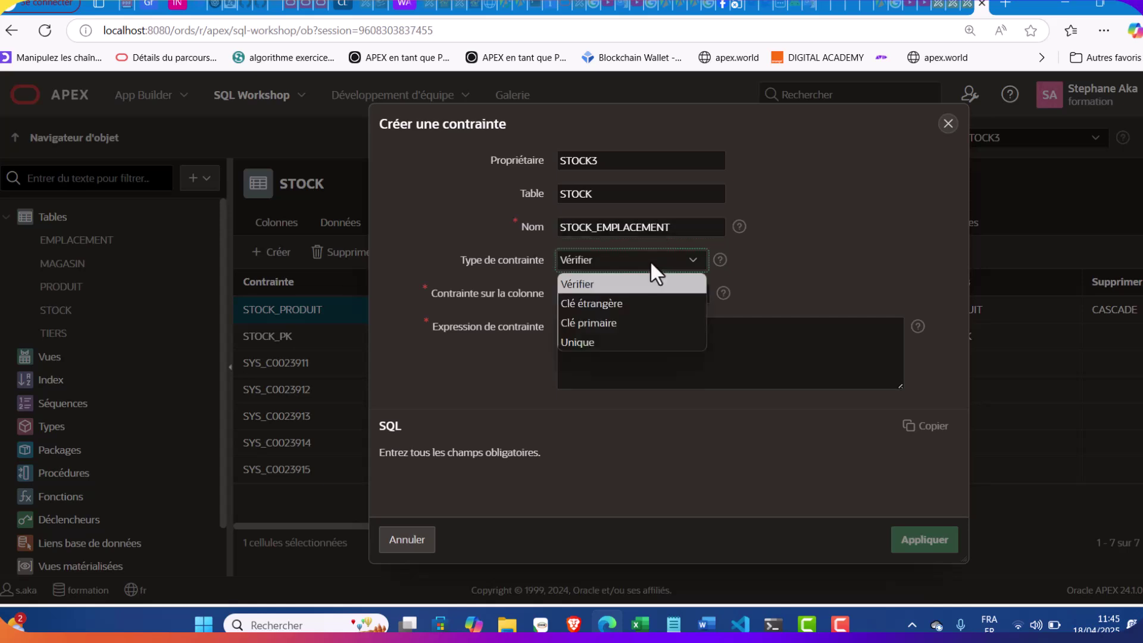
pyautogui.click(609, 305)
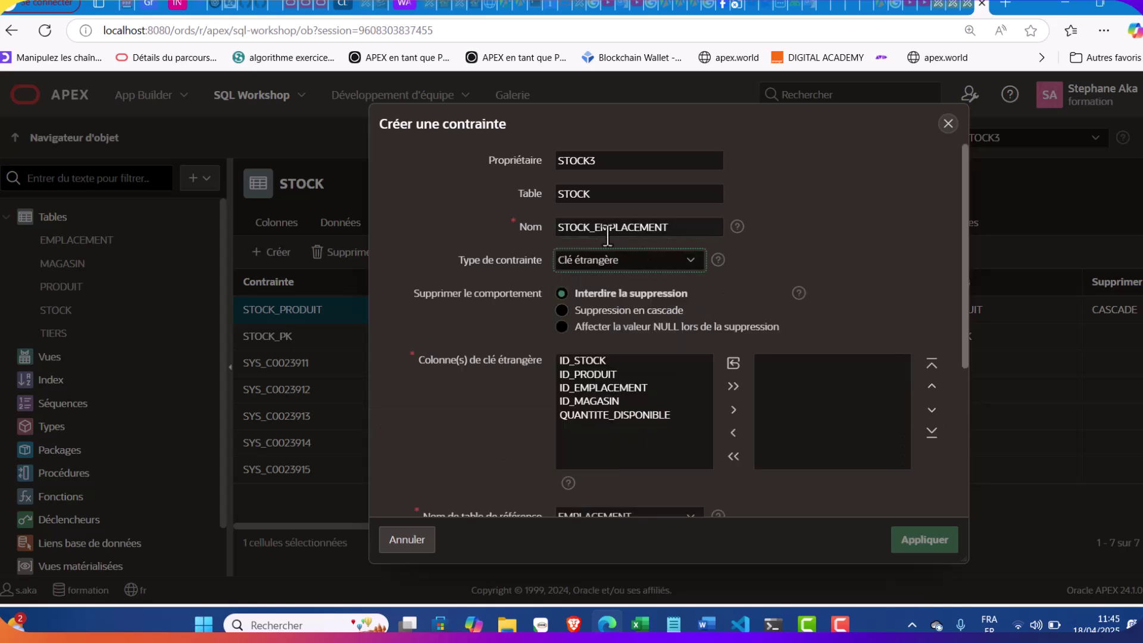
pyautogui.click(595, 311)
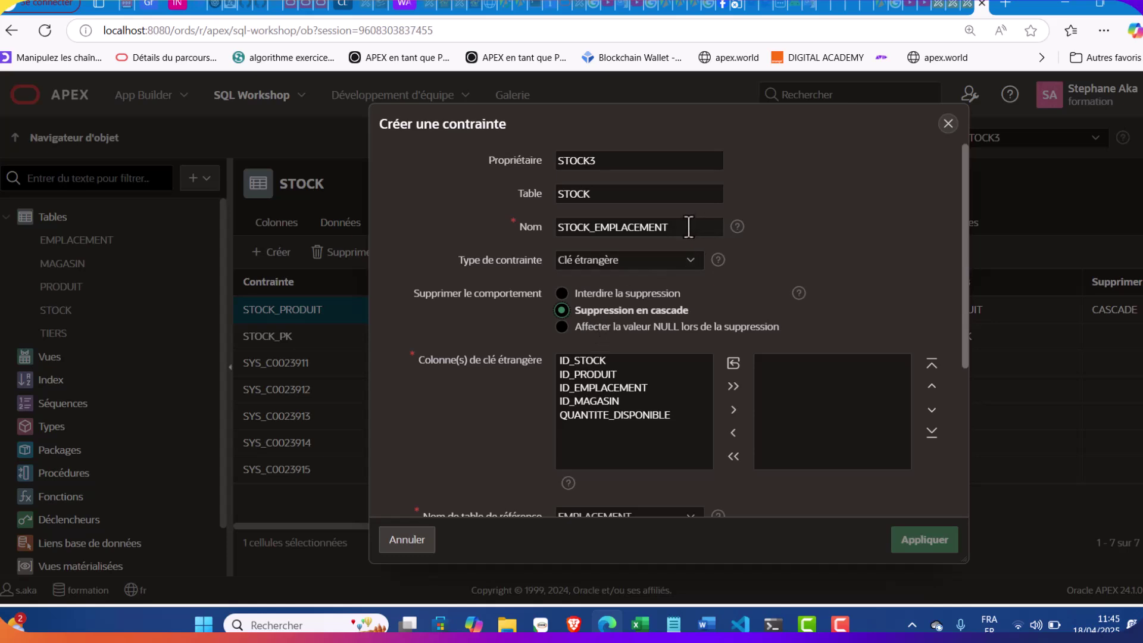
pyautogui.moveTo(682, 227); pyautogui.dragTo(544, 226)
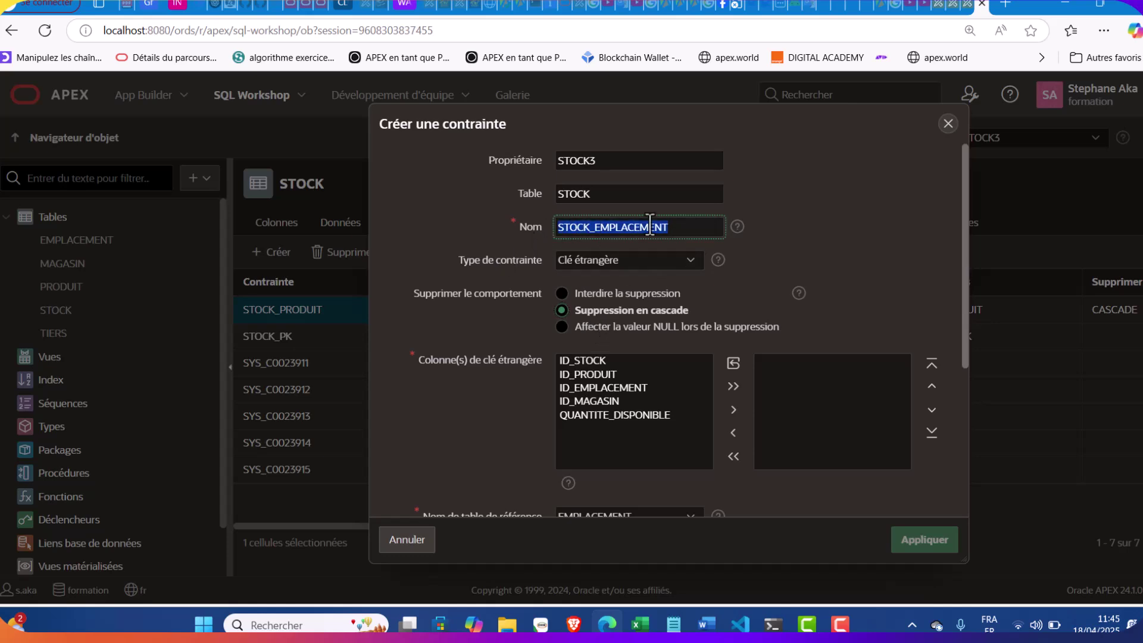
pyautogui.click(694, 231)
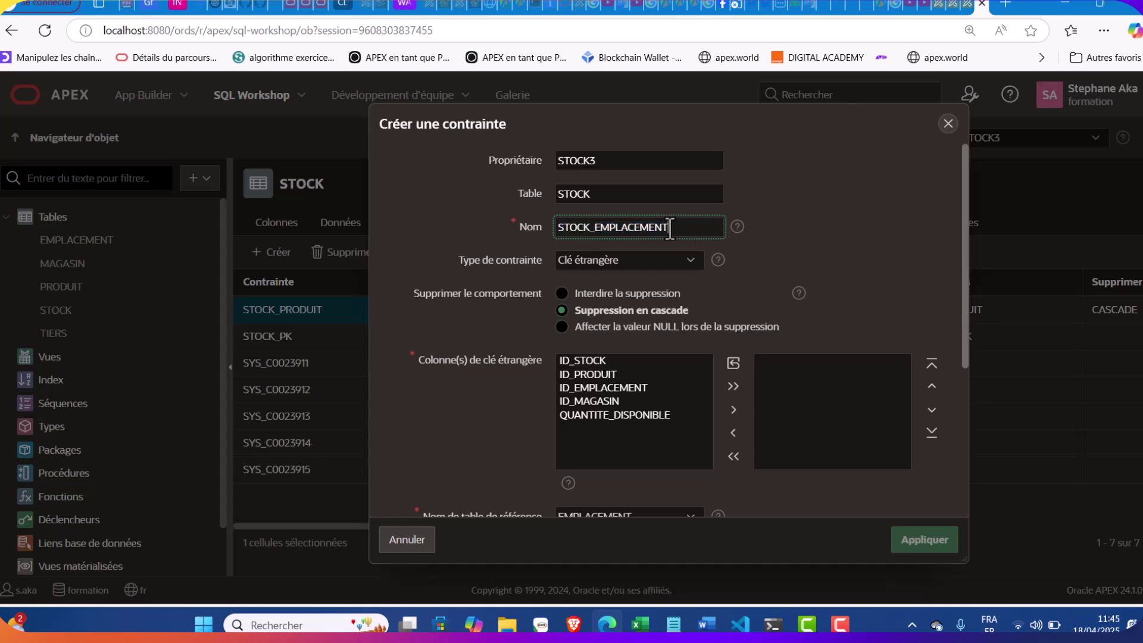
# Link ID_EMPLACEMENT to EMPLACEMENT.ID_EMPLACEMENT and apply the foreign key
pyautogui.click(593, 387)
pyautogui.doubleClick(592, 387)
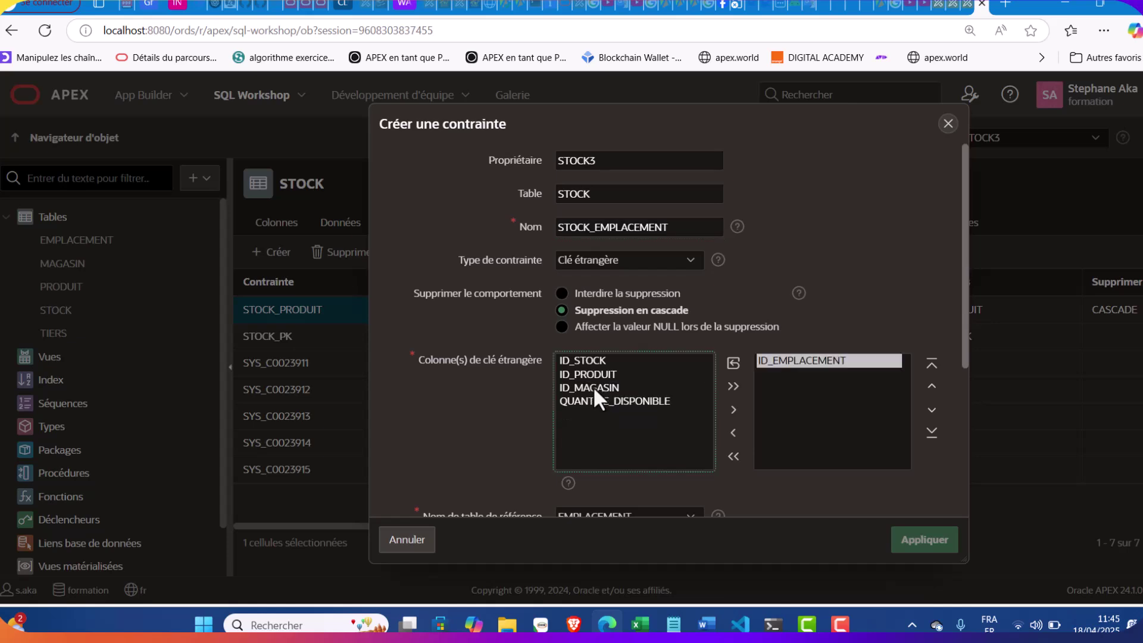
pyautogui.scroll(-4, 593, 387)
pyautogui.doubleClick(595, 305)
pyautogui.scroll(5, 694, 303)
pyautogui.scroll(-5, 694, 301)
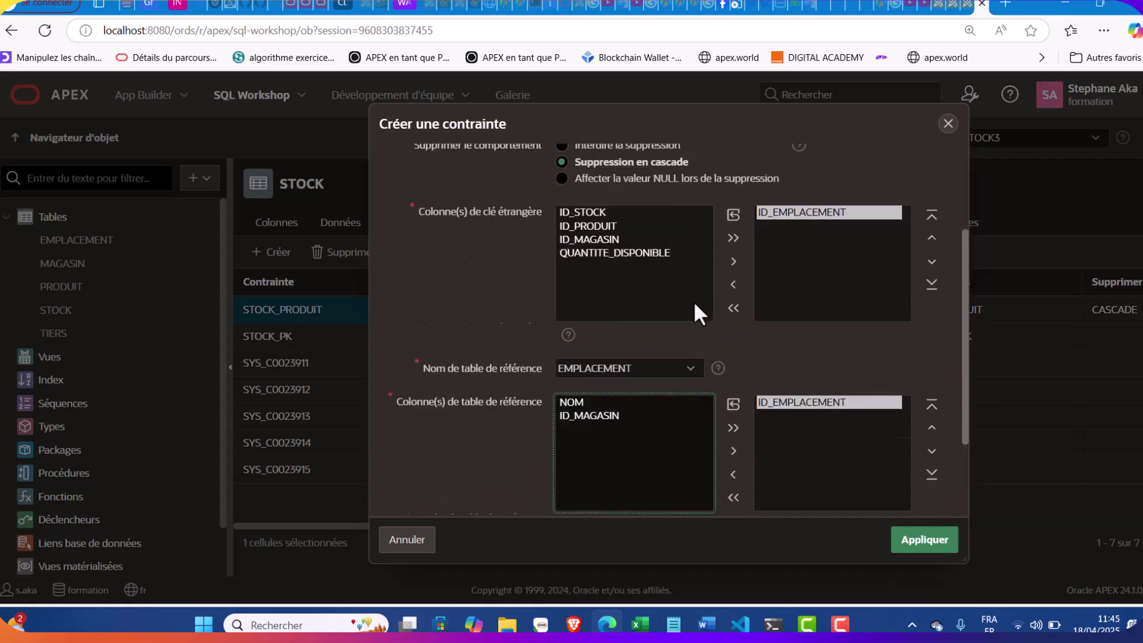
pyautogui.click(913, 544)
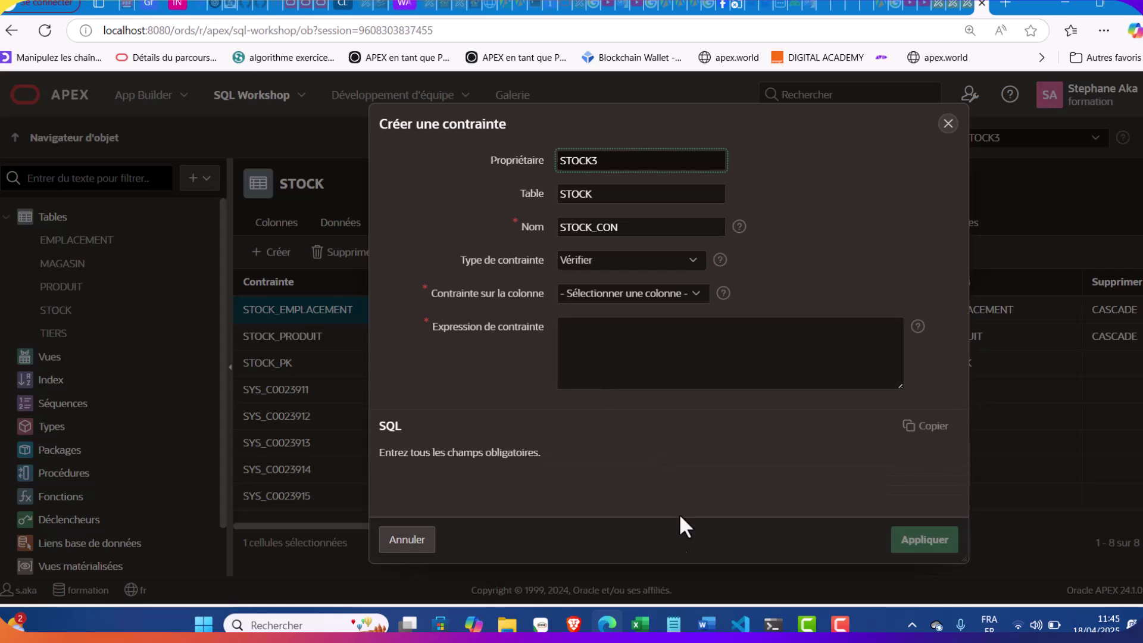
# Name the new constraint STOCK_MAGASIN, a foreign key with cascading deletes
pyautogui.click(673, 623)
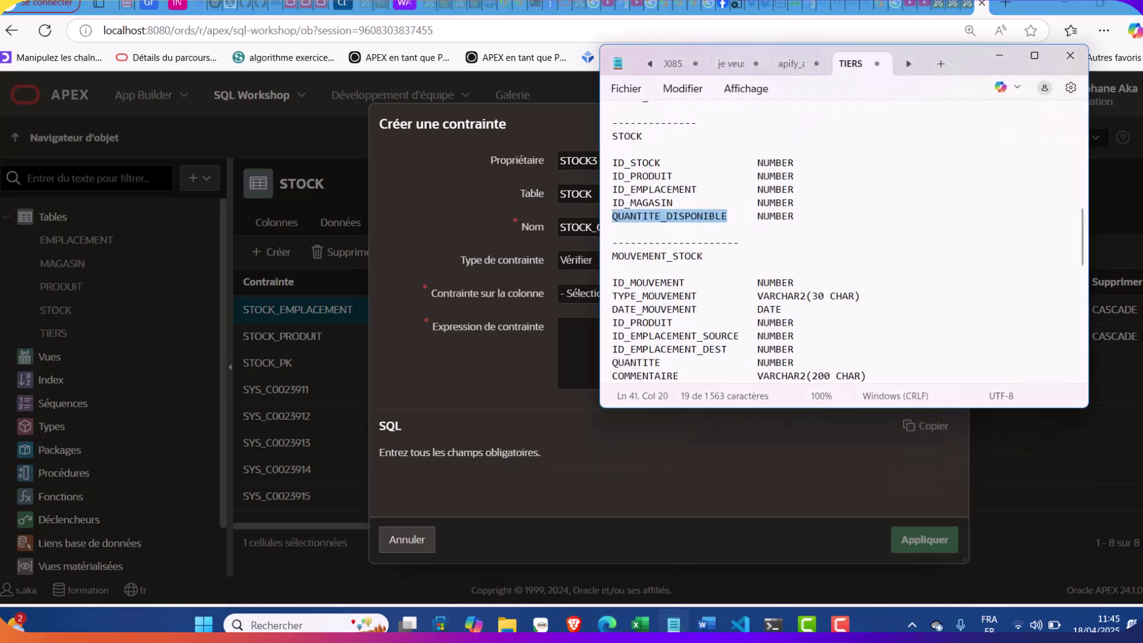
pyautogui.click(673, 625)
pyautogui.click(642, 227)
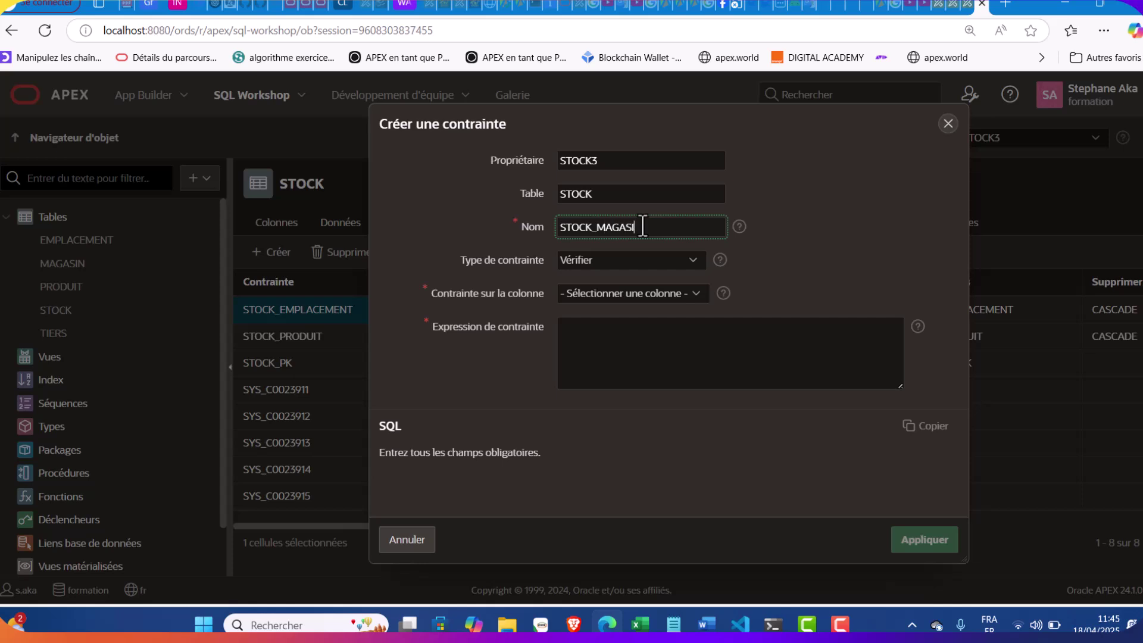
pyautogui.click(626, 260)
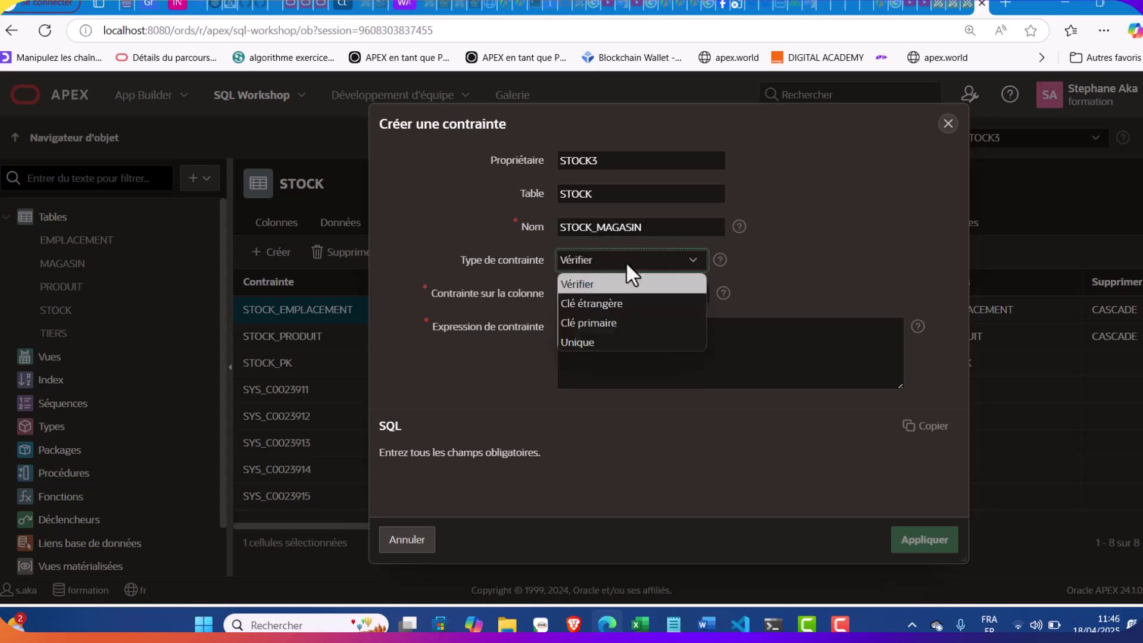
pyautogui.click(604, 300)
pyautogui.click(594, 312)
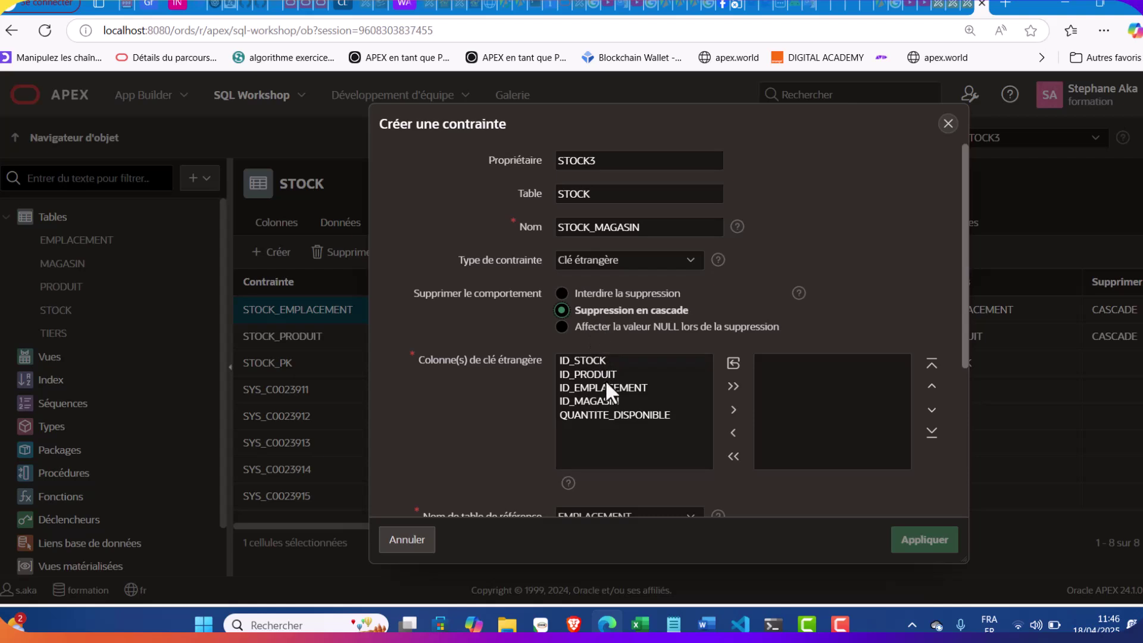
# Link ID_MAGASIN to MAGASIN.ID_MAGASIN, apply it, and show STOCK's columns
pyautogui.doubleClick(595, 401)
pyautogui.scroll(-3, 595, 402)
pyautogui.click(607, 356)
pyautogui.click(588, 401)
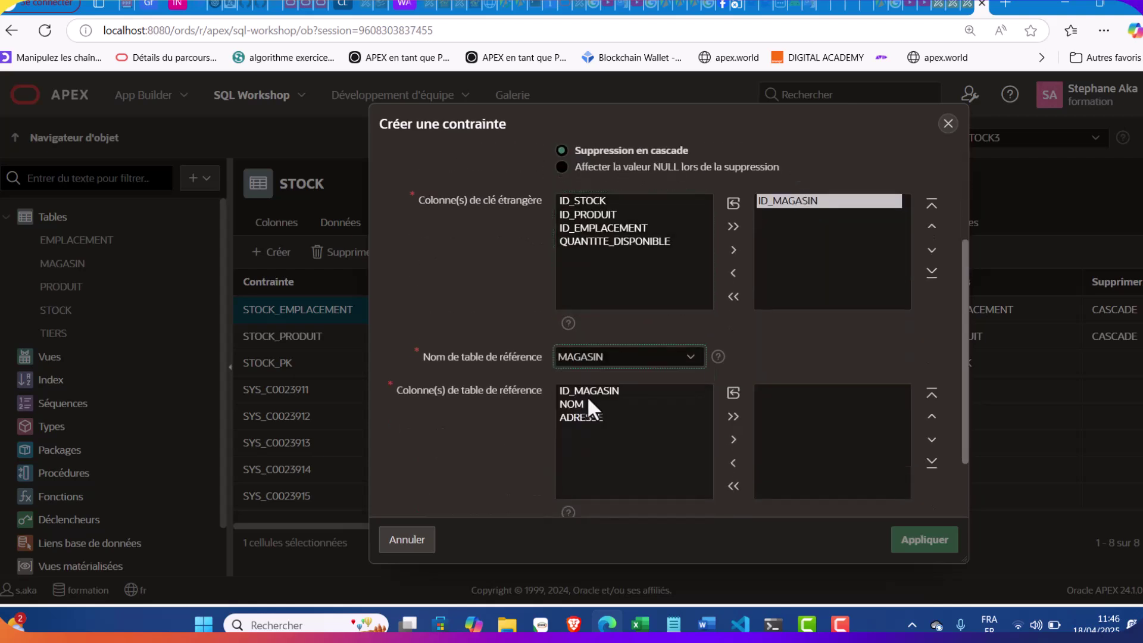
pyautogui.doubleClick(600, 390)
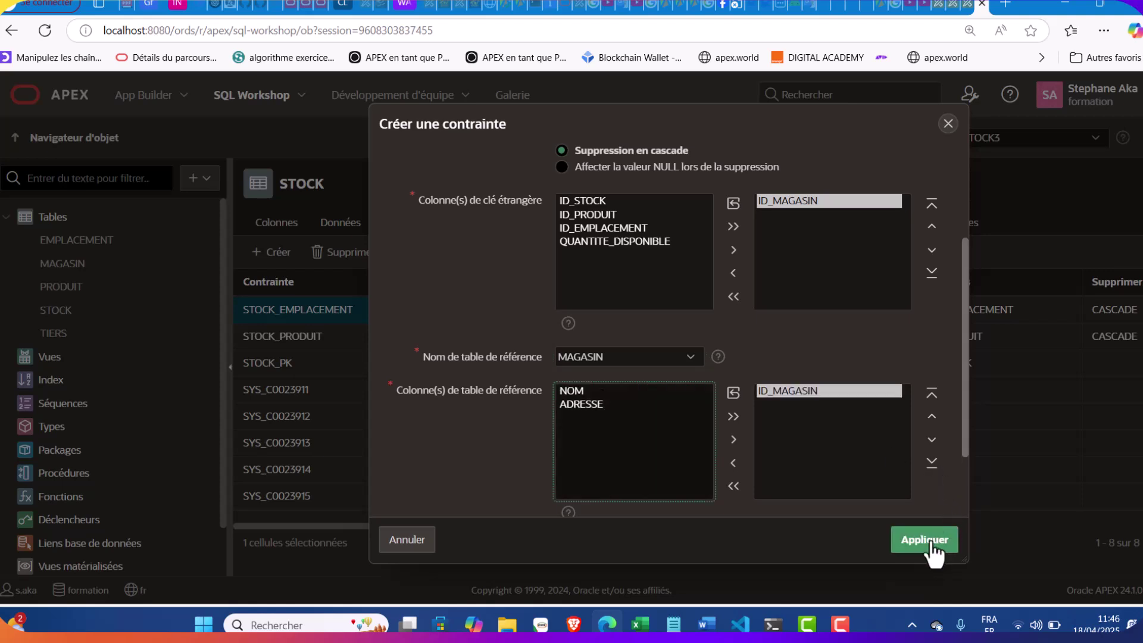
pyautogui.click(927, 543)
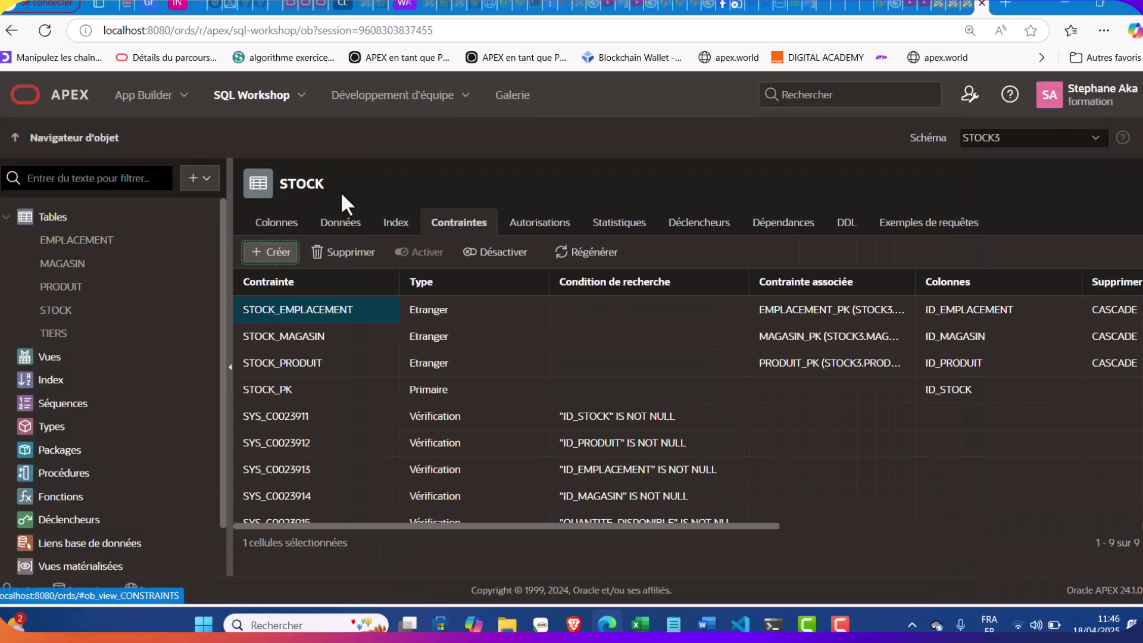
pyautogui.click(262, 225)
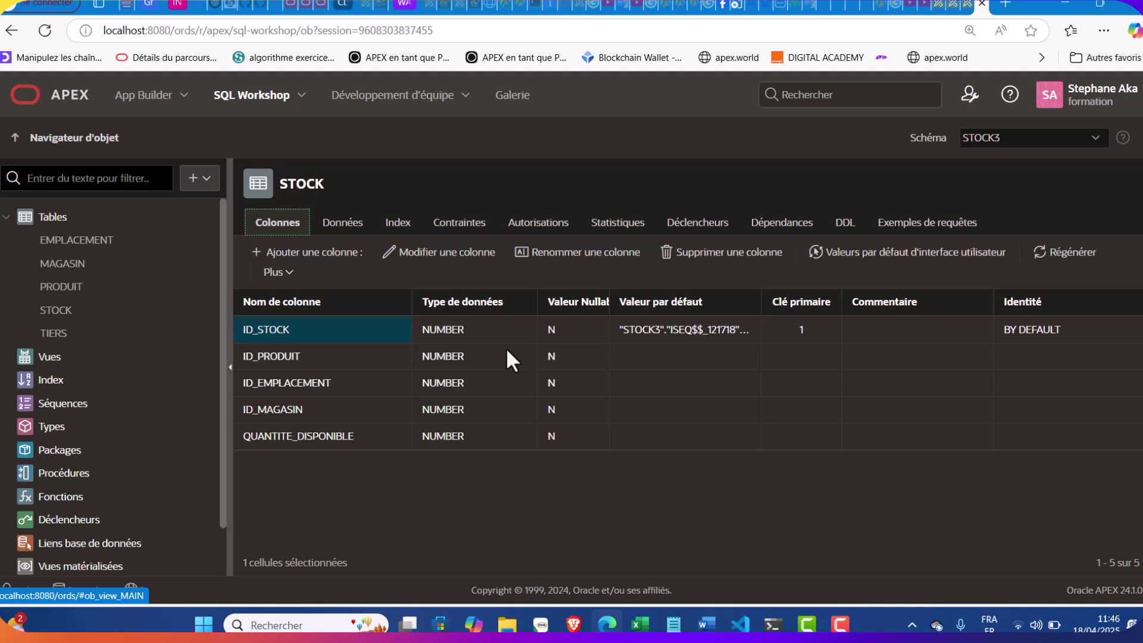
pyautogui.click(191, 188)
# Start a new table and name it MOUVEMENT_STOCK, pasted from the specification notes
pyautogui.click(204, 213)
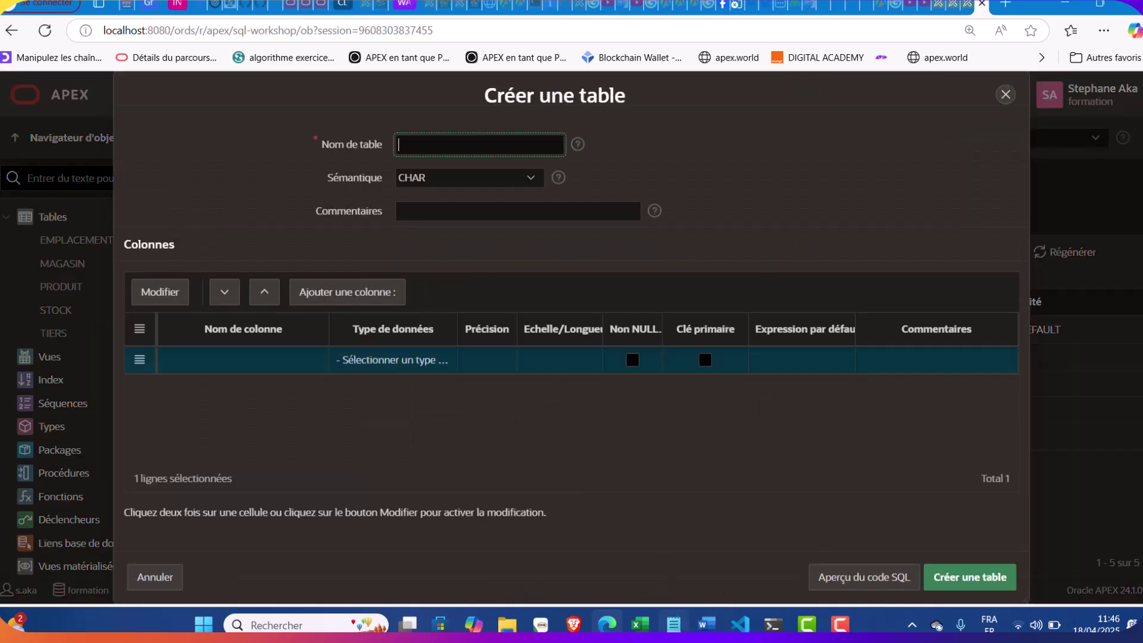
pyautogui.click(673, 624)
pyautogui.scroll(-3, 685, 202)
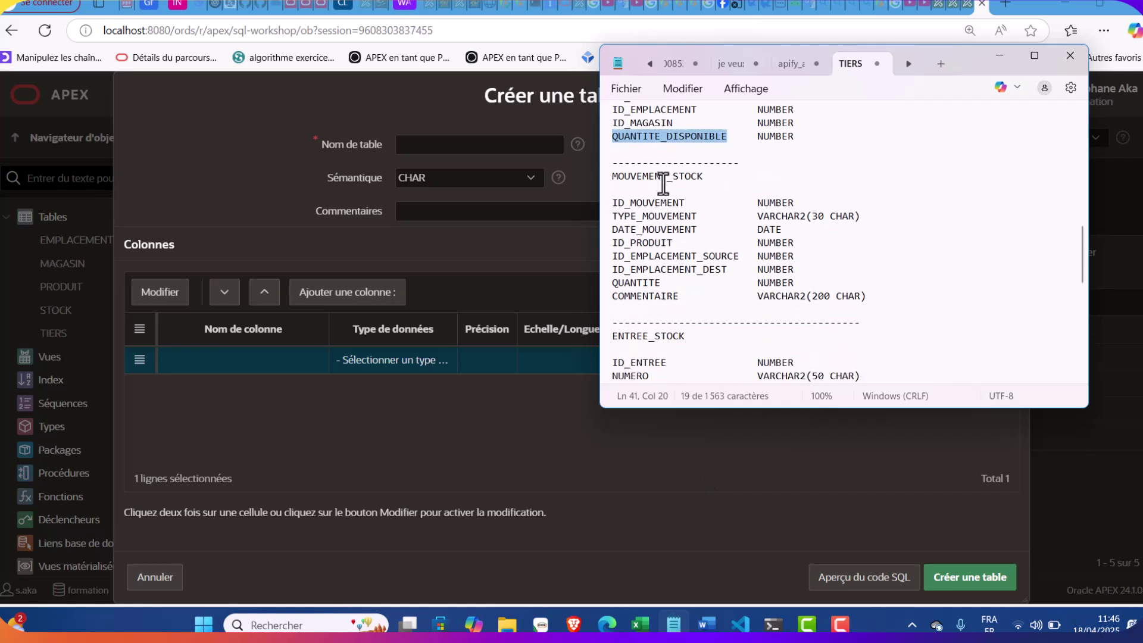
pyautogui.moveTo(703, 176); pyautogui.dragTo(611, 176)
pyautogui.hotkey('ctrl', 'c')
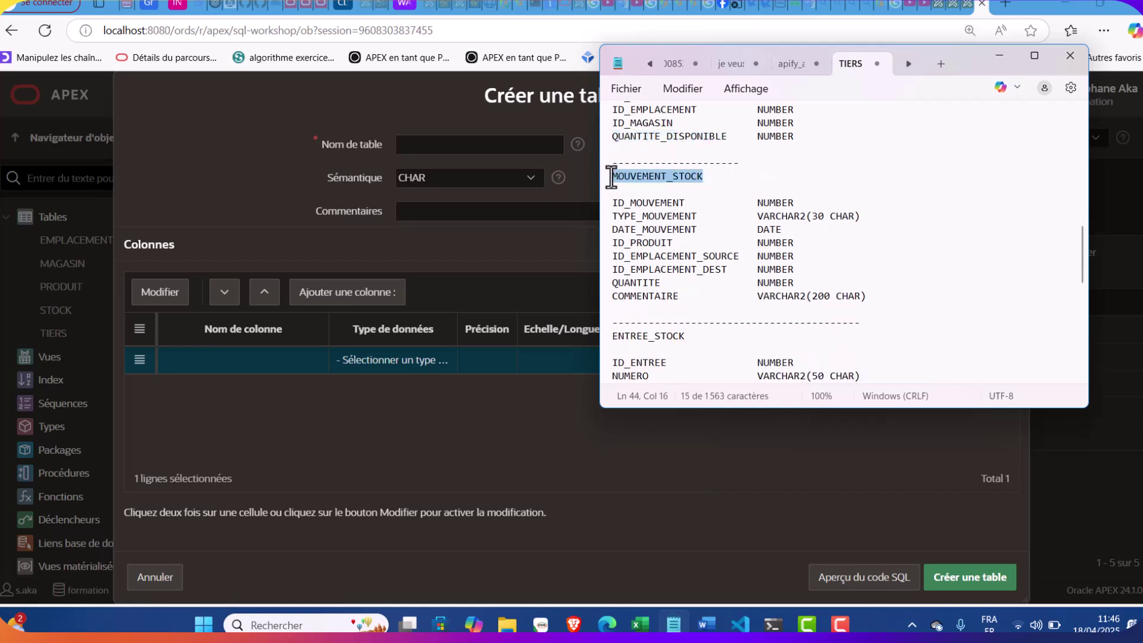
pyautogui.click(423, 149)
pyautogui.hotkey('ctrl', 'v')
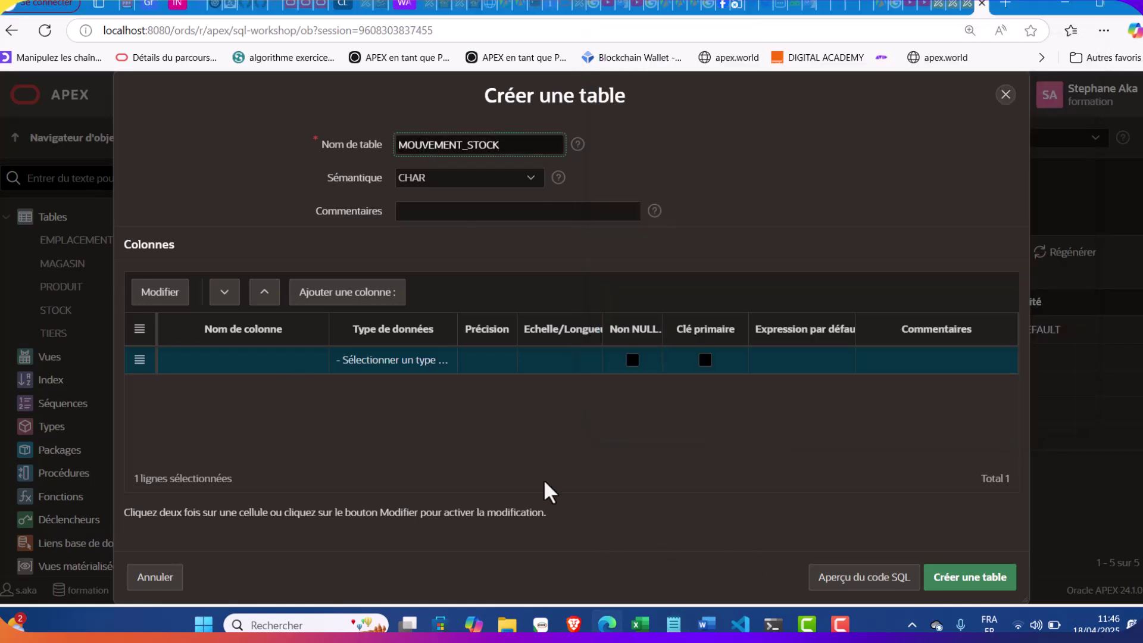
# Add ID_MOUVEMENT as the first column, a NUMBER primary key
pyautogui.click(673, 624)
pyautogui.moveTo(685, 203); pyautogui.dragTo(610, 205)
pyautogui.hotkey('ctrl', 'c')
pyautogui.doubleClick(280, 357)
pyautogui.hotkey('ctrl', 'v')
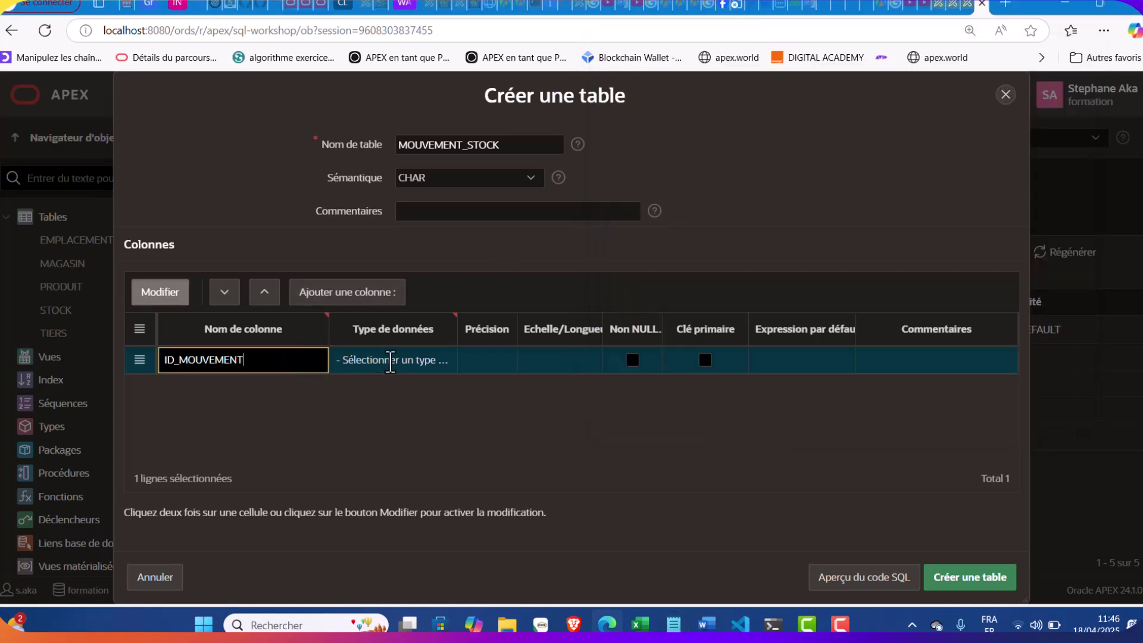
pyautogui.click(398, 369)
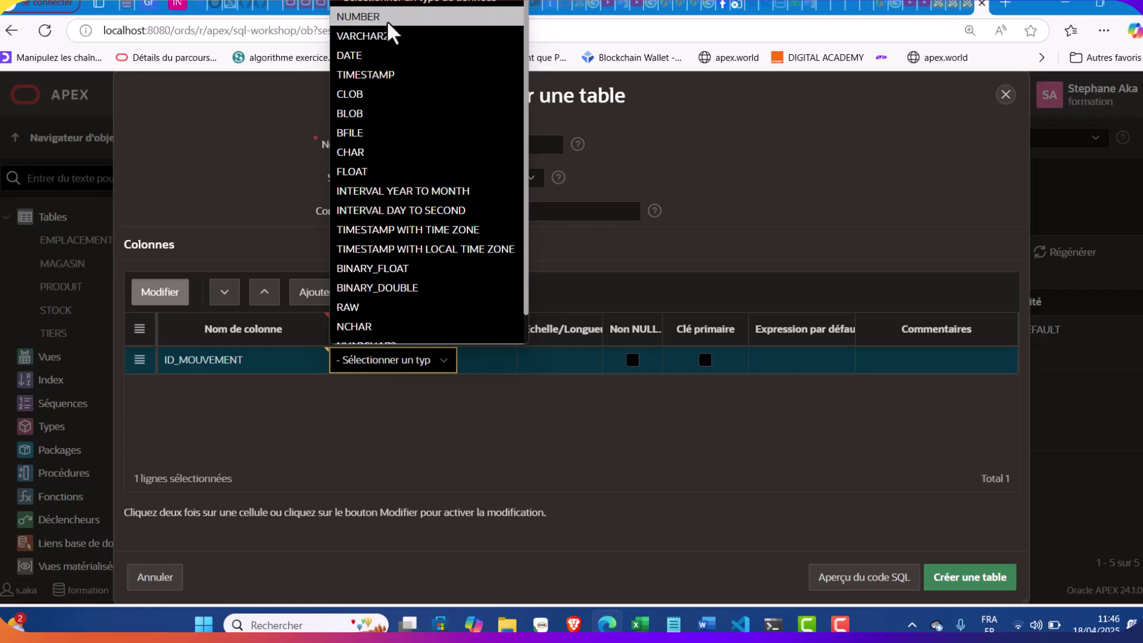
pyautogui.click(387, 20)
pyautogui.click(705, 361)
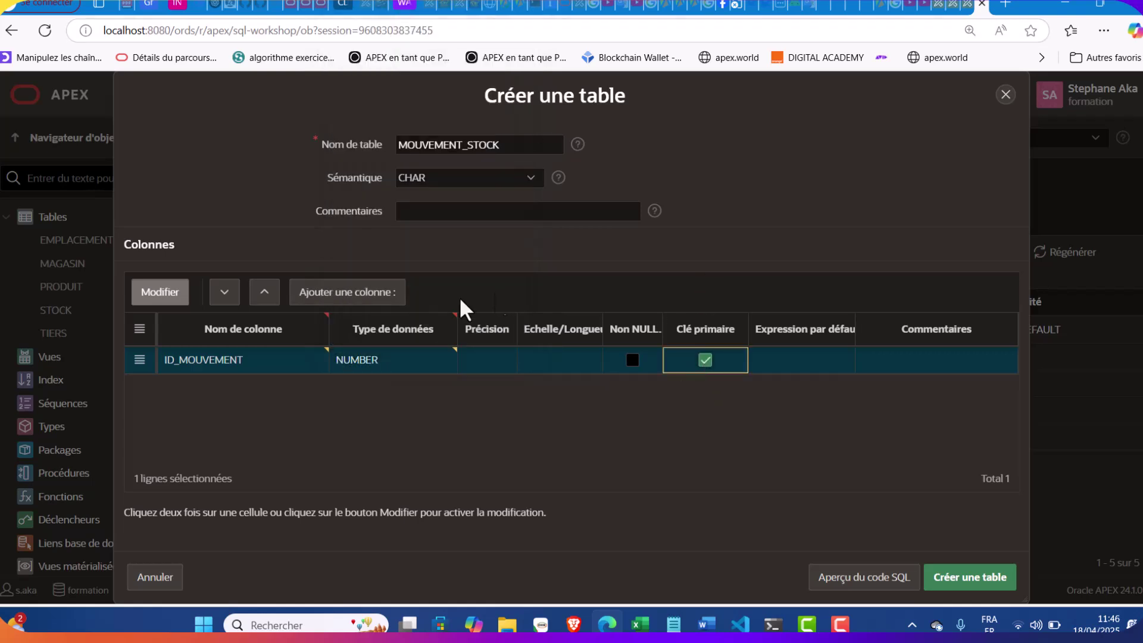
# Add TYPE_MOUVEMENT as a VARCHAR2(30) column marked NOT NULL
pyautogui.click(366, 293)
pyautogui.click(673, 623)
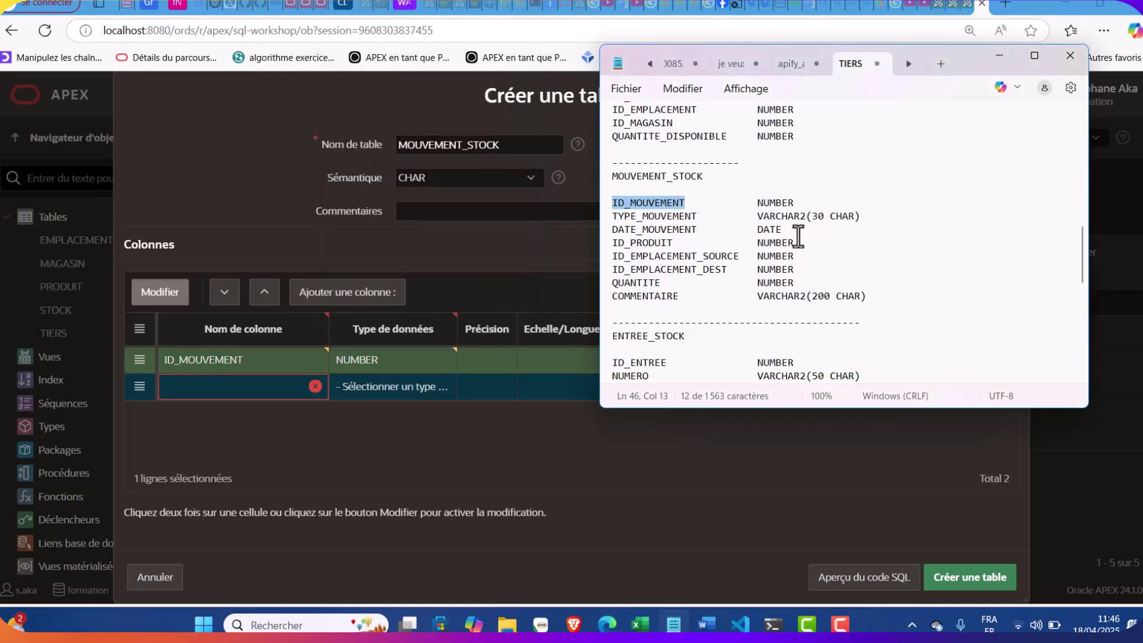
pyautogui.moveTo(697, 215); pyautogui.dragTo(611, 219)
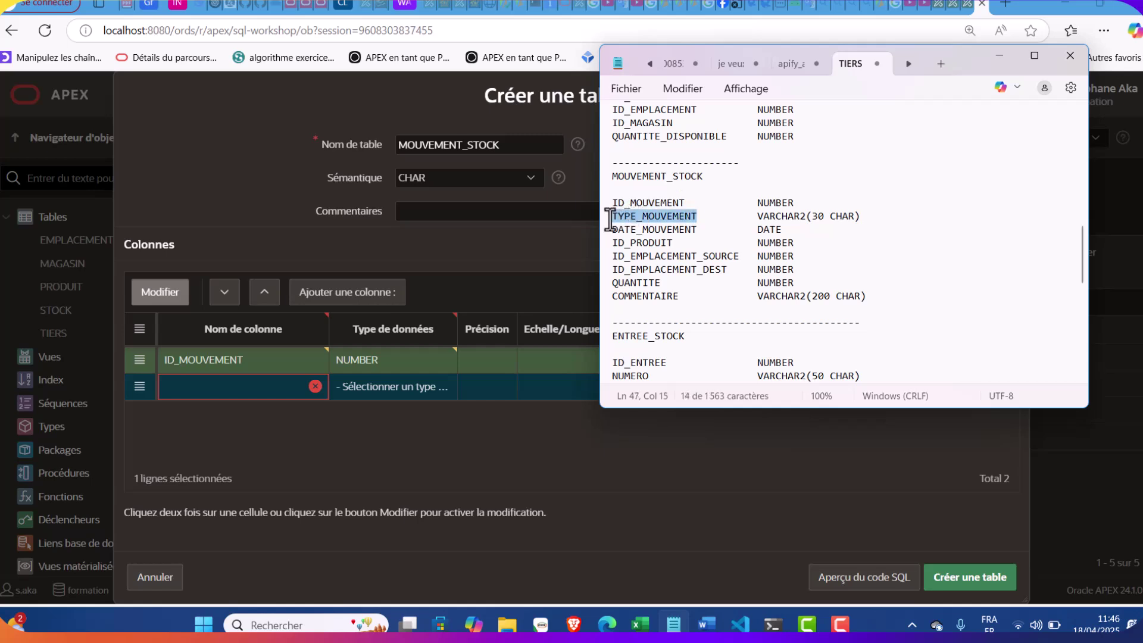
pyautogui.hotkey('ctrl', 'c')
pyautogui.click(255, 381)
pyautogui.hotkey('ctrl', 'v')
pyautogui.click(389, 395)
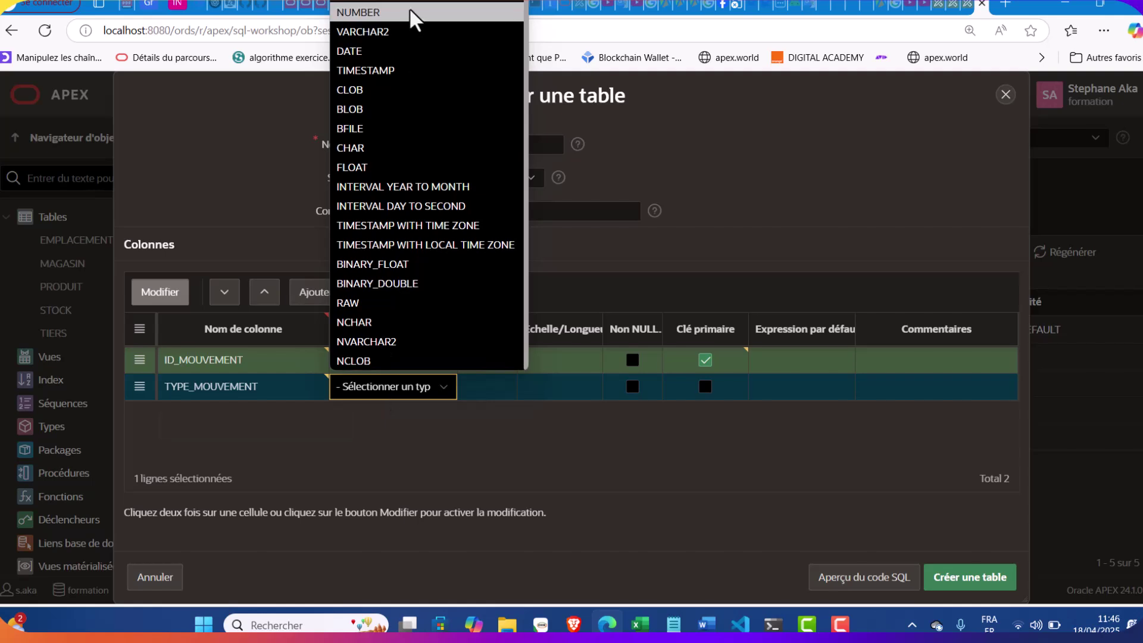
pyautogui.click(408, 34)
pyautogui.click(584, 387)
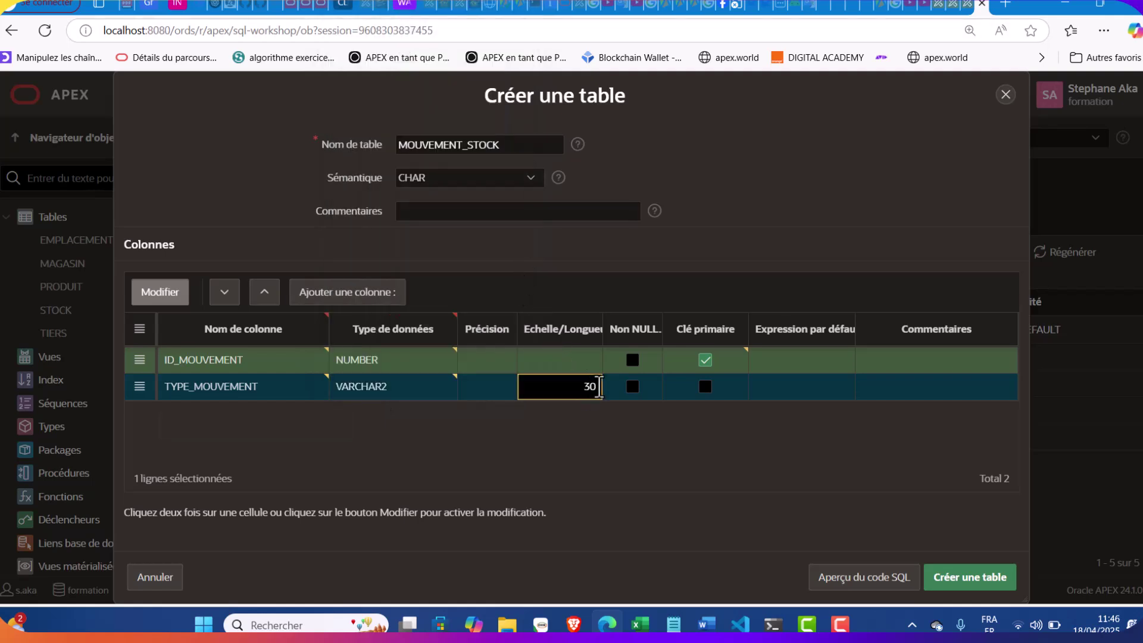
pyautogui.click(623, 385)
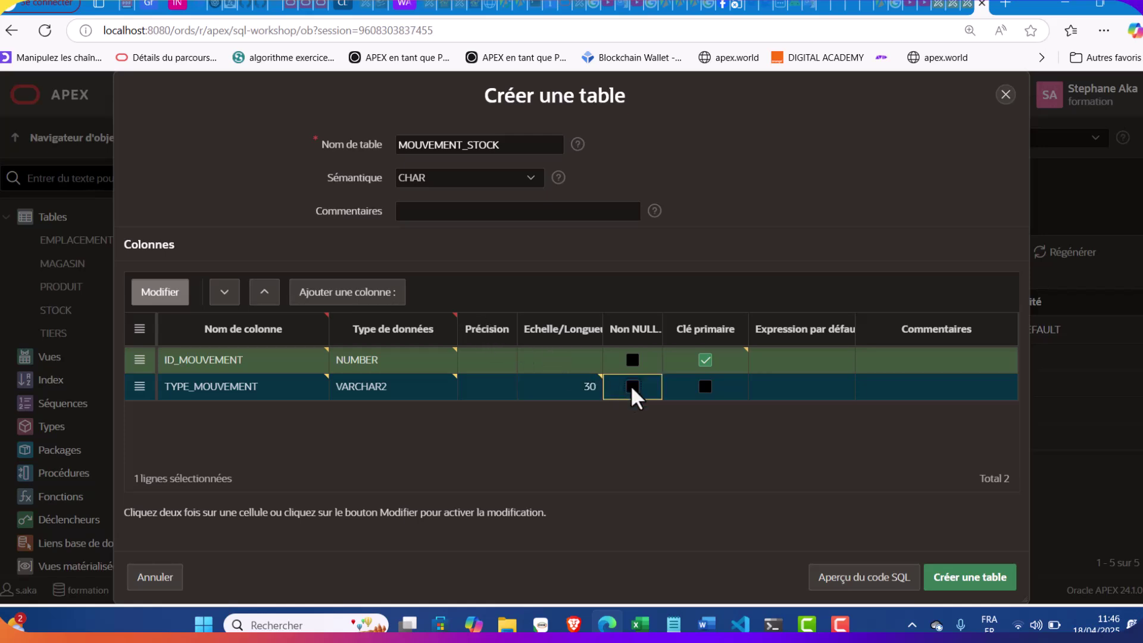
# Add DATE_MOUVEMENT as a third column of type DATE
pyautogui.click(369, 293)
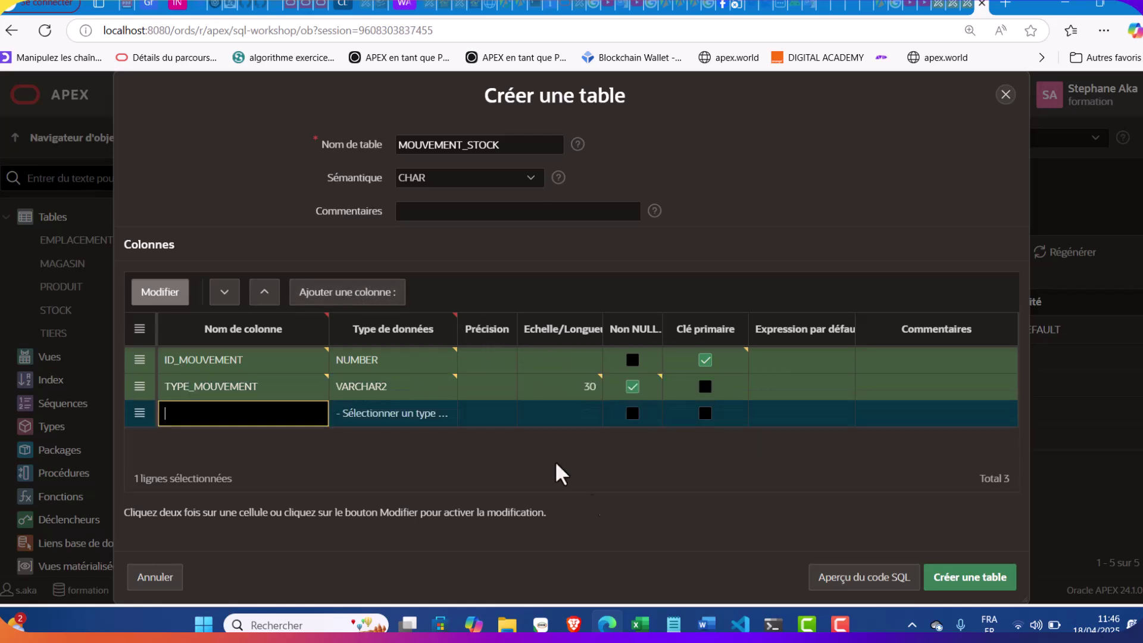
pyautogui.click(675, 625)
pyautogui.moveTo(698, 229); pyautogui.dragTo(583, 251)
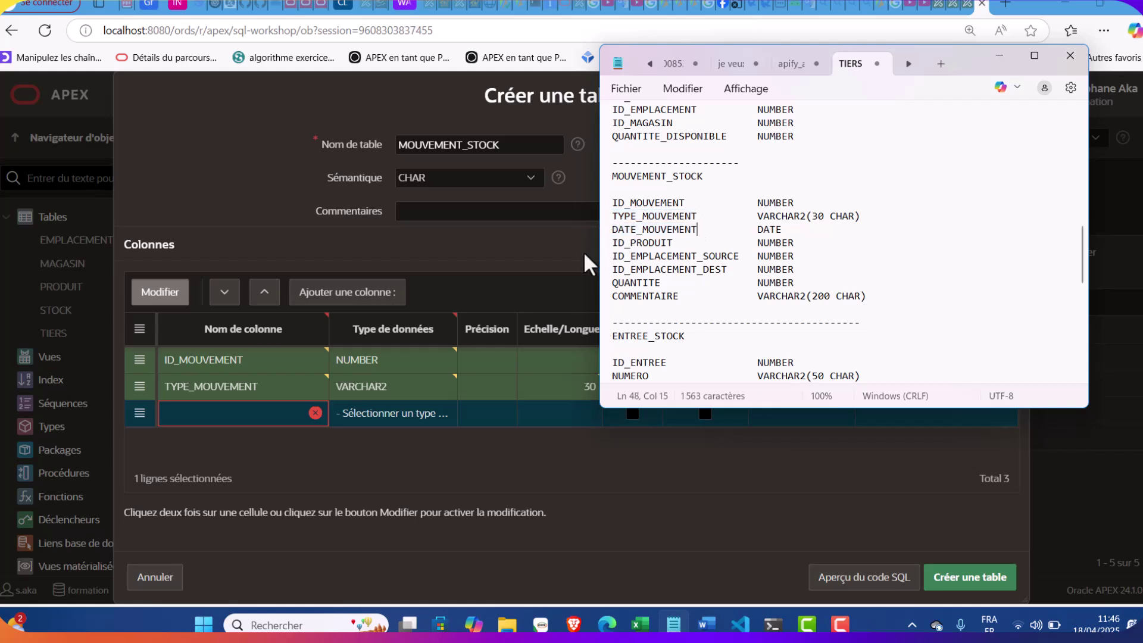
pyautogui.moveTo(703, 229); pyautogui.dragTo(604, 230)
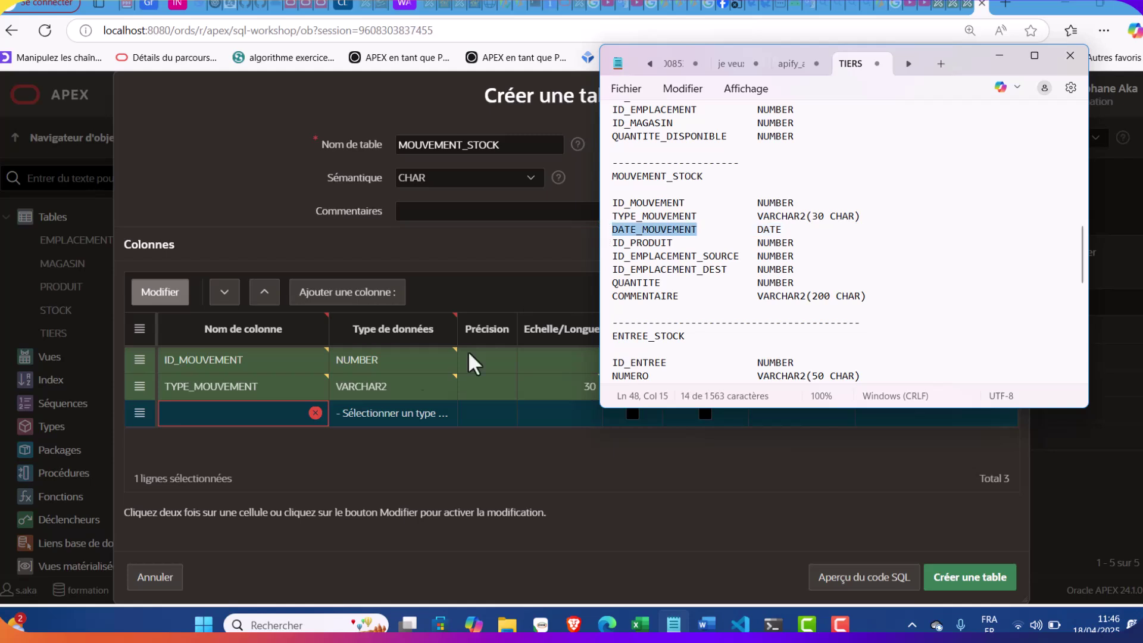
pyautogui.click(259, 417)
pyautogui.hotkey('ctrl', 'v')
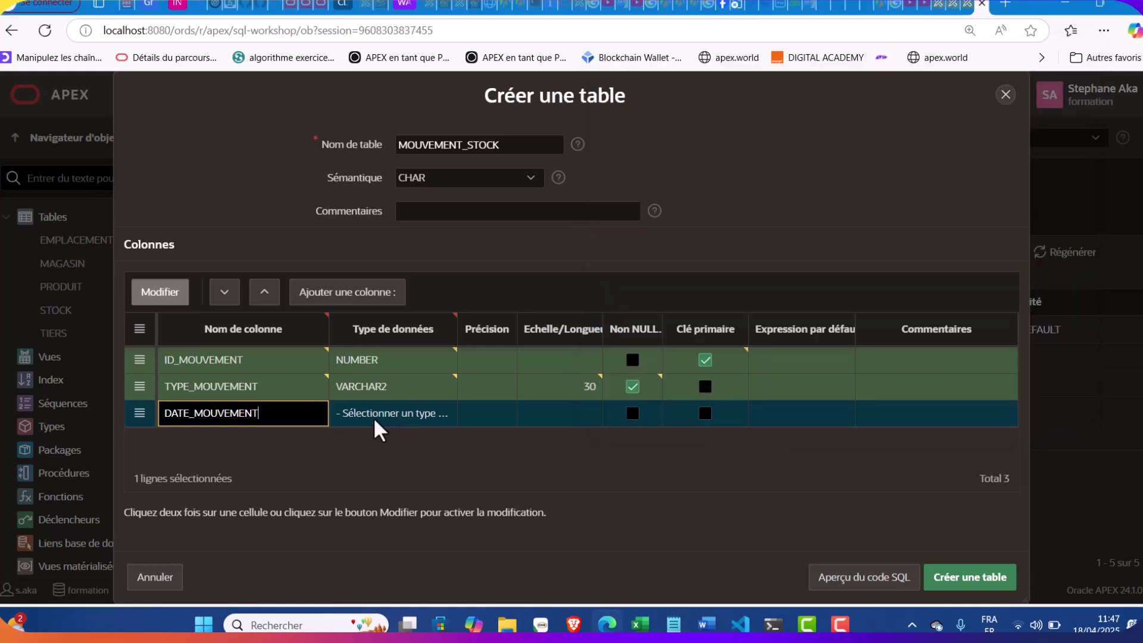
pyautogui.click(377, 416)
pyautogui.click(377, 416)
pyautogui.click(400, 79)
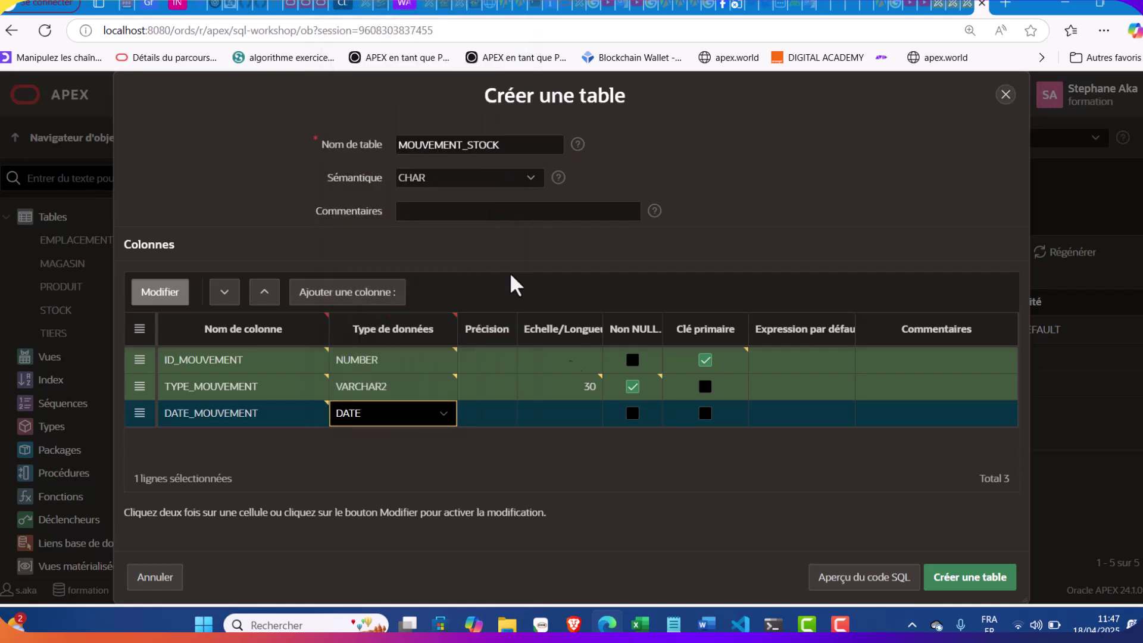
# Add an empty fourth column row and select ID_PRODUIT in the notes
pyautogui.click(403, 286)
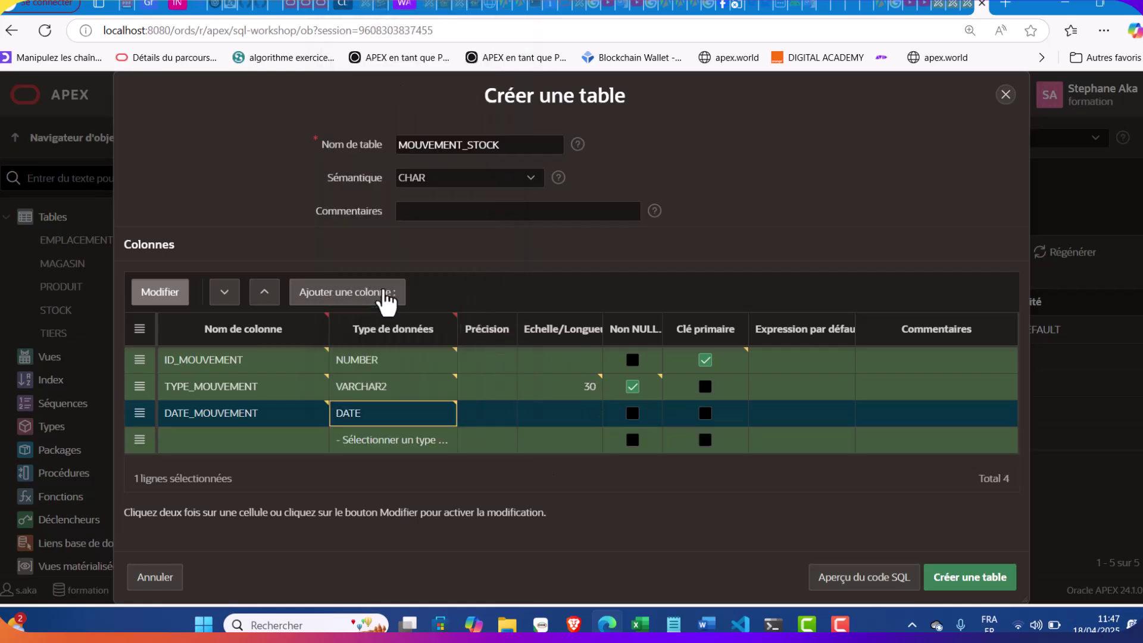
pyautogui.click(678, 625)
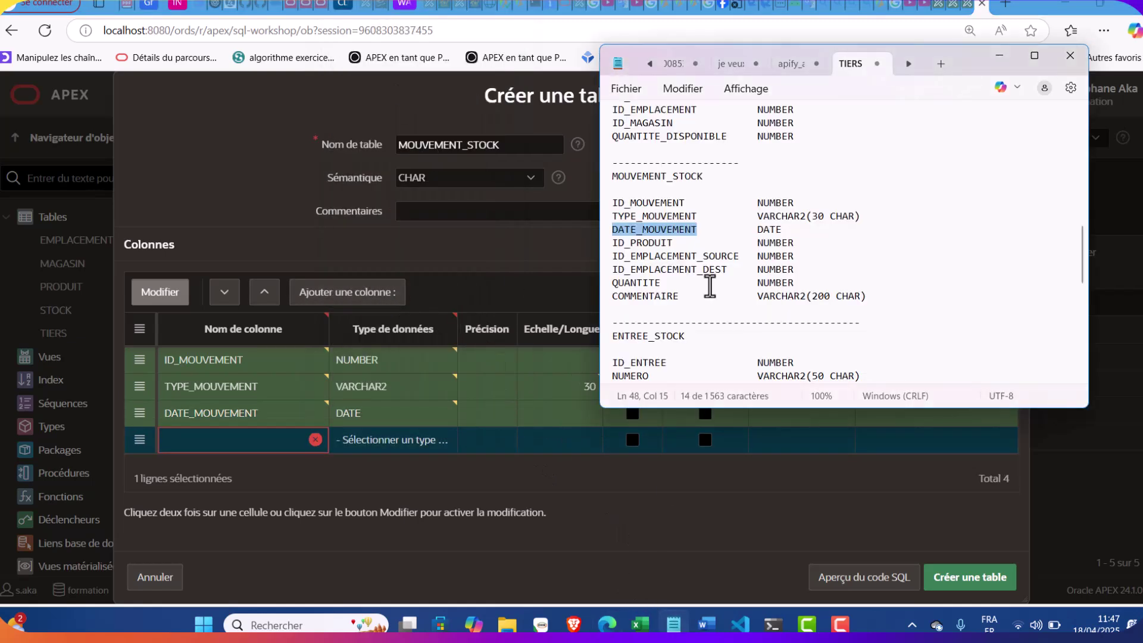
pyautogui.moveTo(672, 243); pyautogui.dragTo(606, 242)
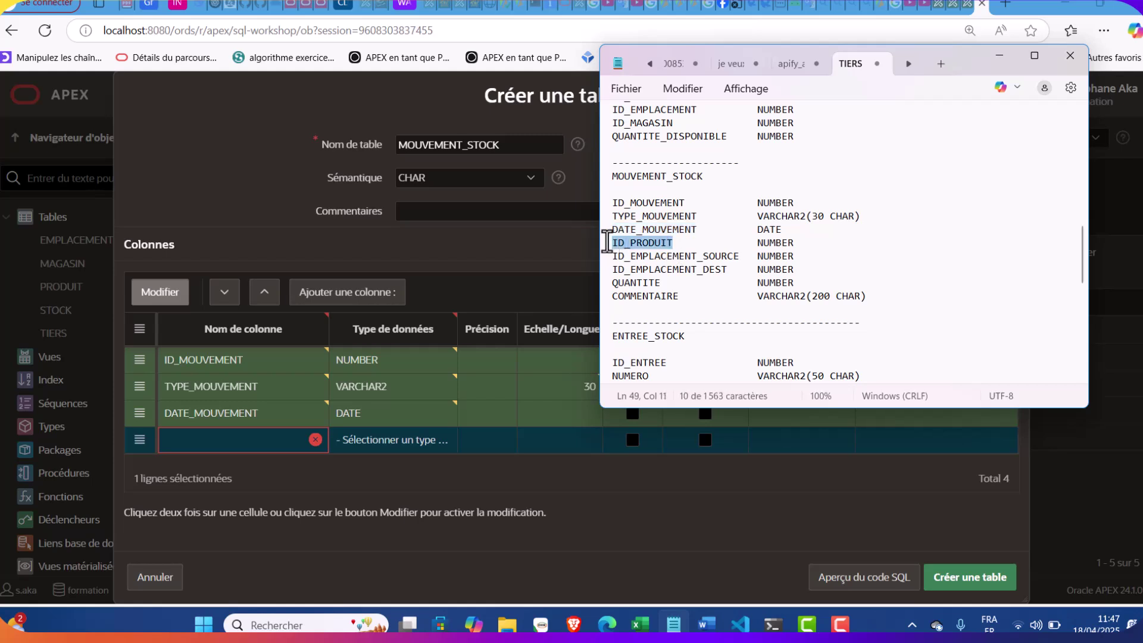
# Name the new column ID_PRODUIT with type NUMBER and NOT NULL
pyautogui.click(268, 440)
pyautogui.hotkey('ctrl', 'v')
pyautogui.click(433, 444)
pyautogui.click(433, 444)
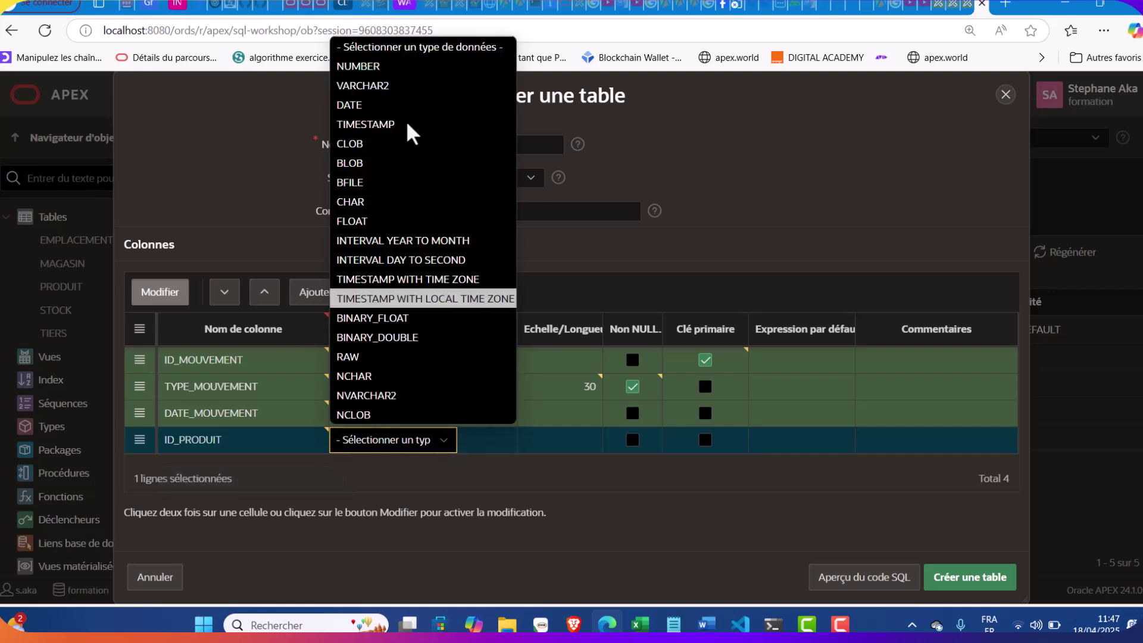
pyautogui.click(396, 70)
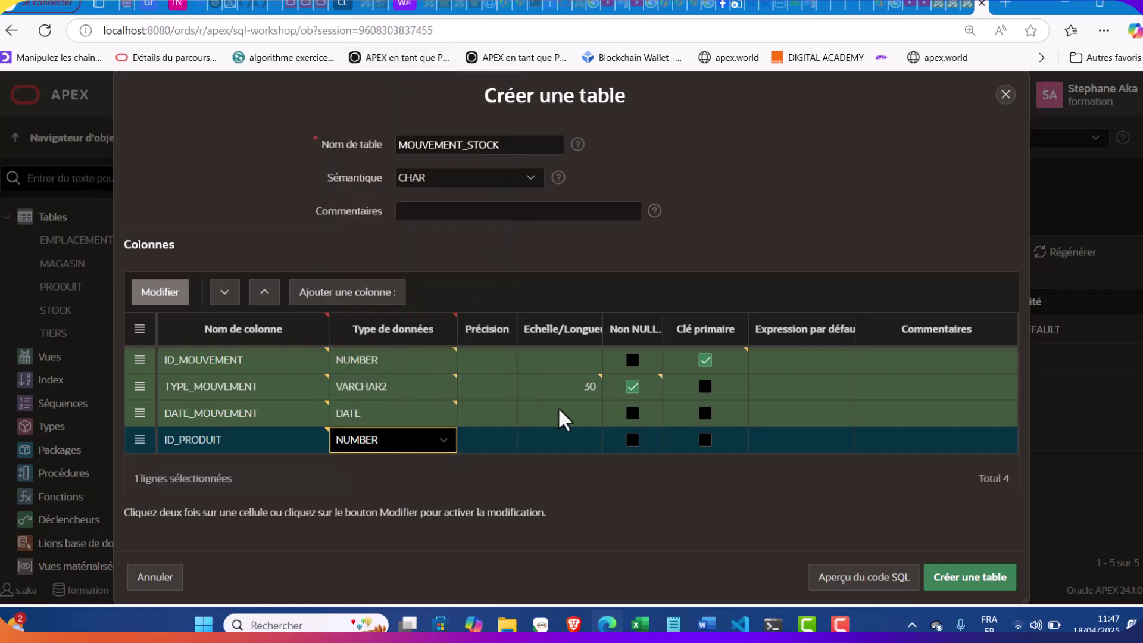
pyautogui.click(632, 439)
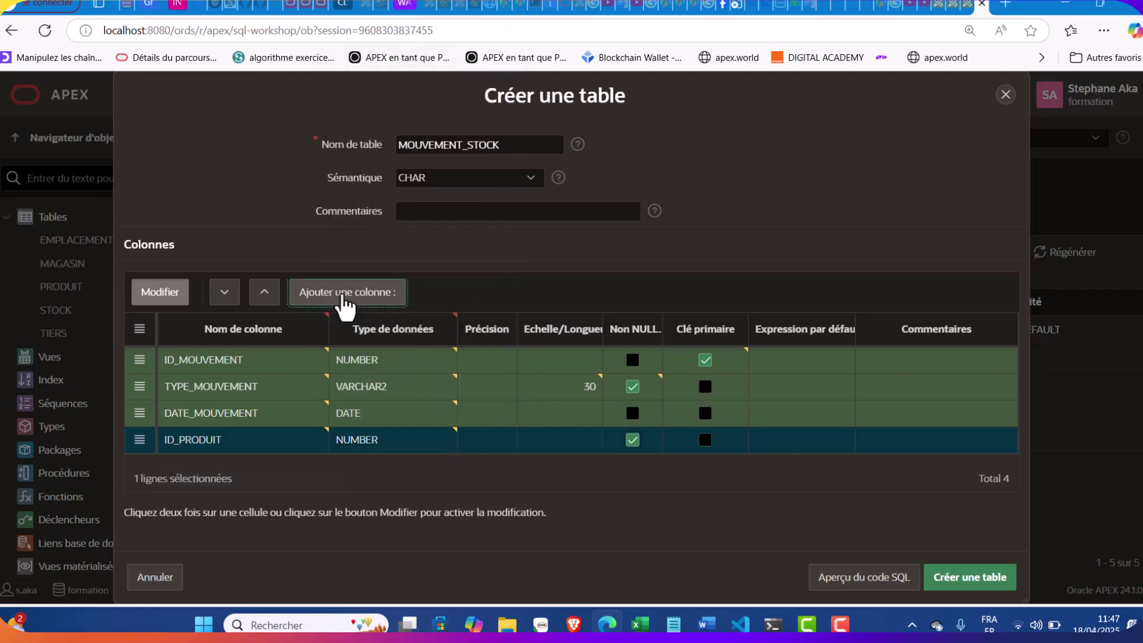
# Add ID_EMPLACEMENT_SOURCE as a NUMBER column
pyautogui.click(399, 294)
pyautogui.click(673, 624)
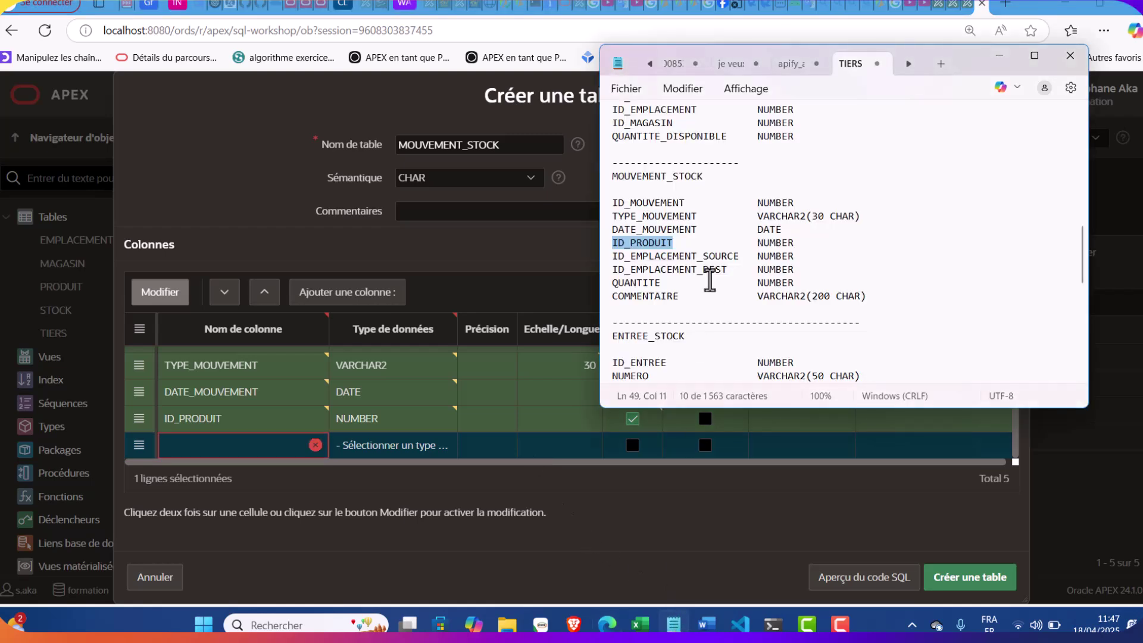
pyautogui.moveTo(739, 256); pyautogui.dragTo(609, 256)
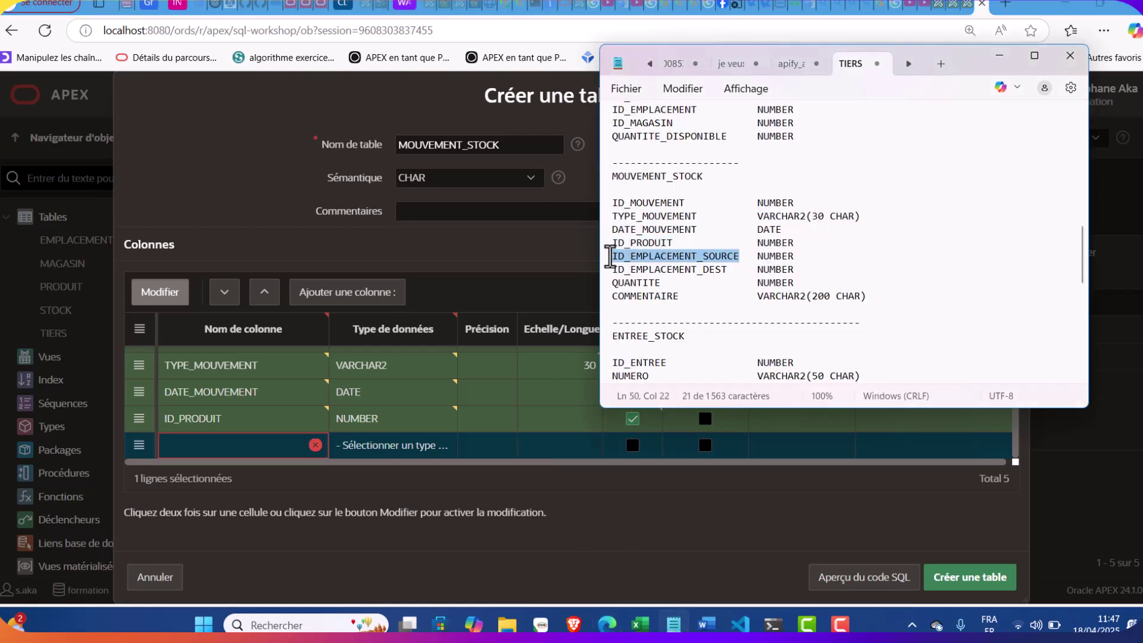
pyautogui.hotkey('ctrl', 'c')
pyautogui.click(262, 446)
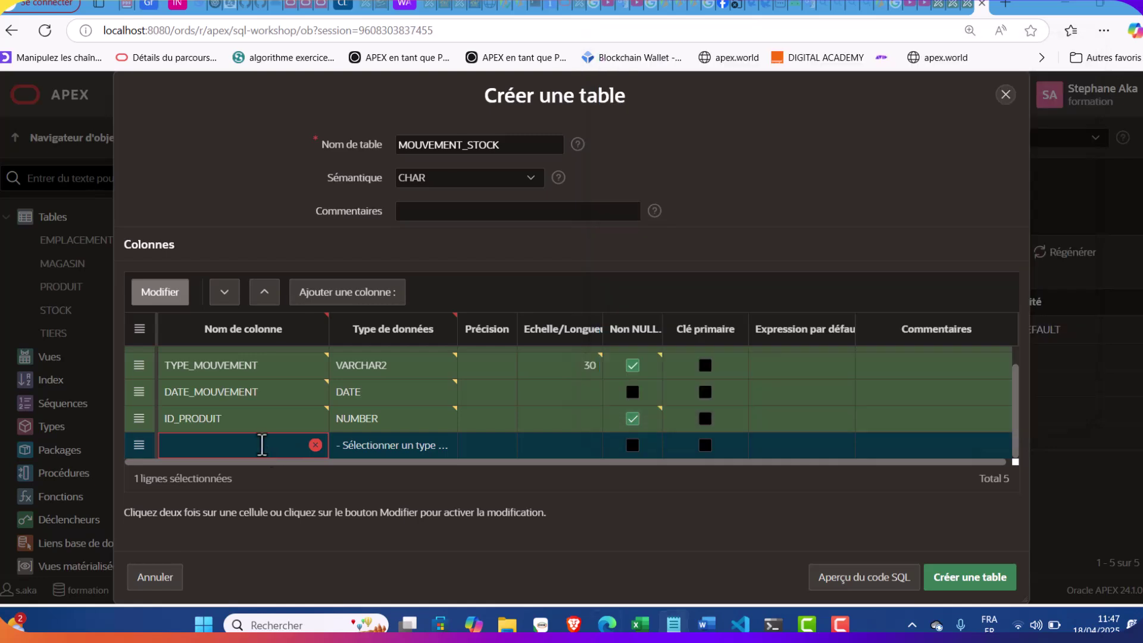
pyautogui.hotkey('ctrl', 'v')
pyautogui.click(360, 443)
pyautogui.click(370, 449)
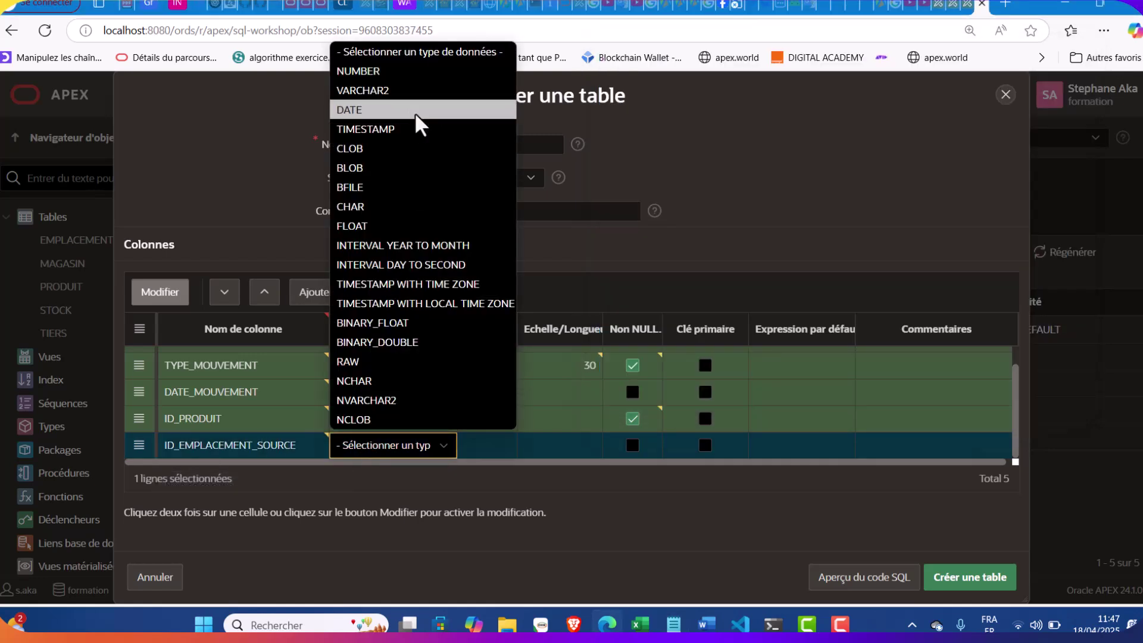
pyautogui.click(400, 72)
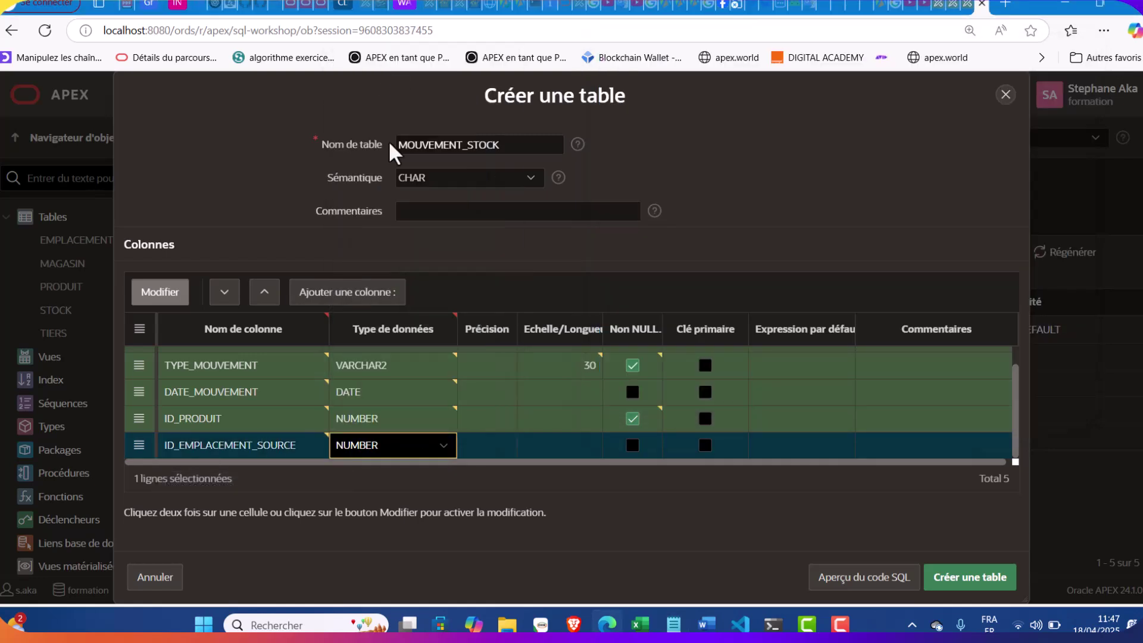
# Add ID_EMPLACEMENT_DEST as a NUMBER column, then select QUANTITE in the notes
pyautogui.click(349, 296)
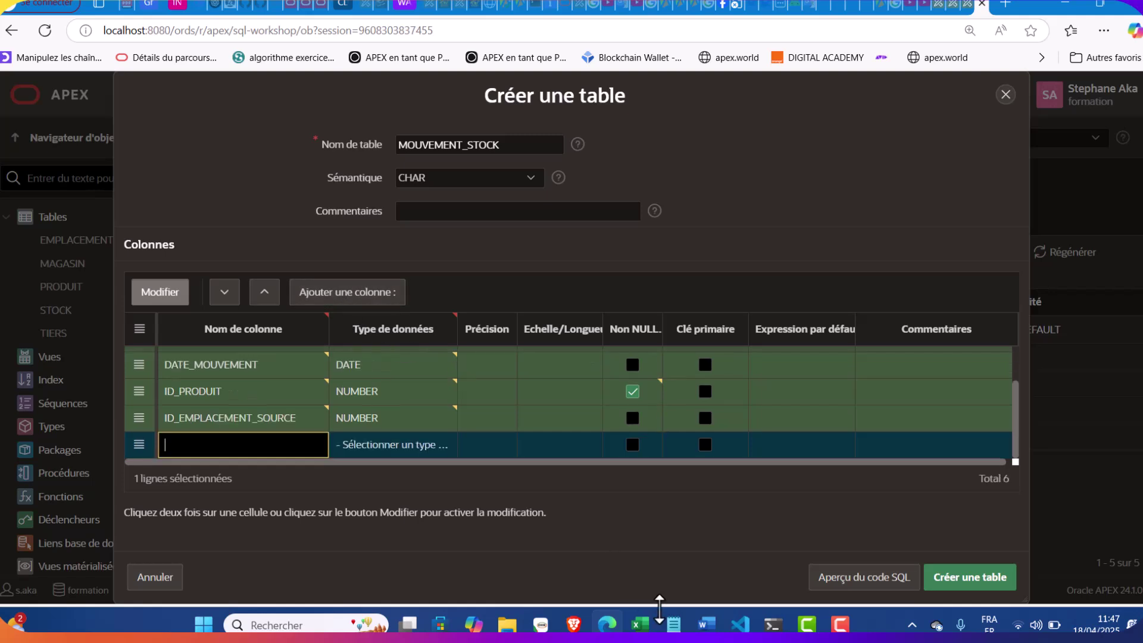
pyautogui.click(673, 624)
pyautogui.moveTo(726, 269); pyautogui.dragTo(597, 277)
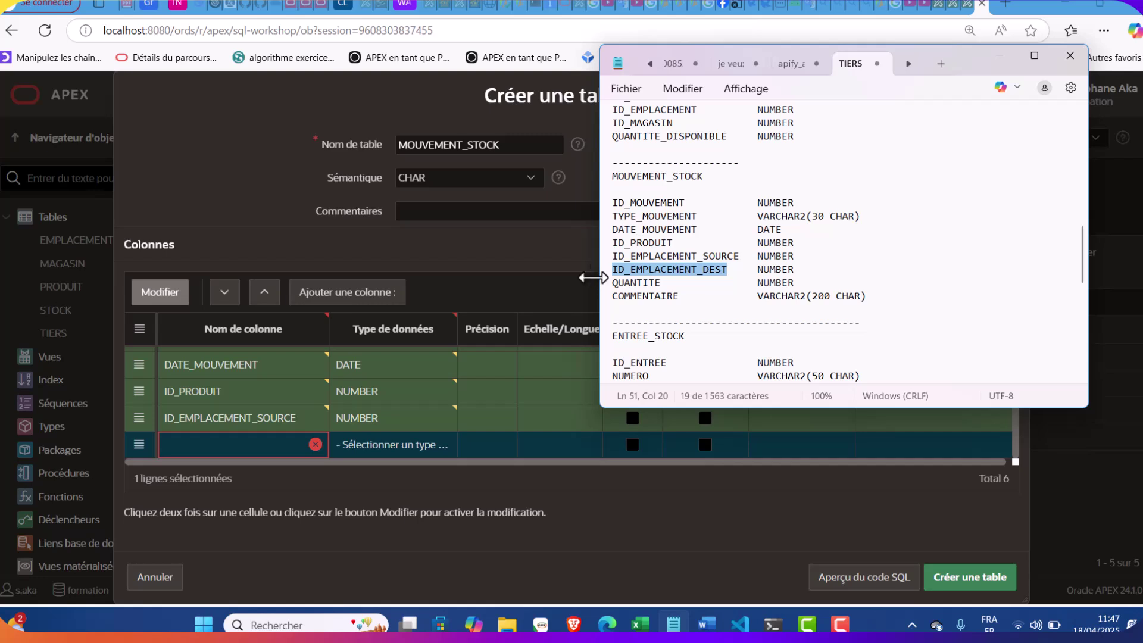
pyautogui.click(229, 450)
pyautogui.hotkey('ctrl', 'v')
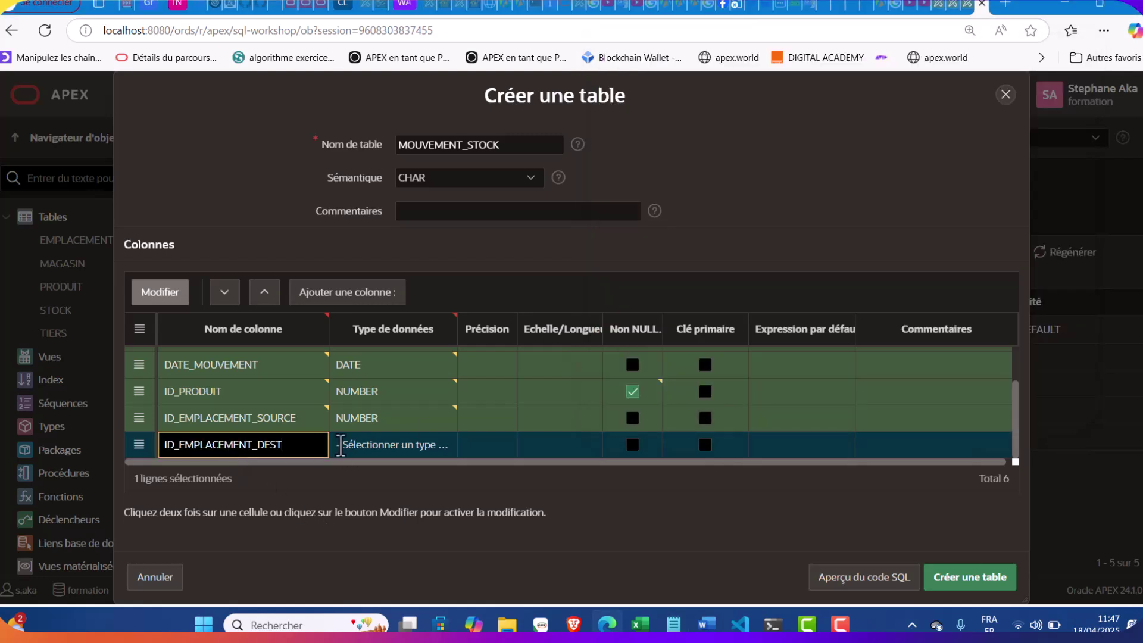
pyautogui.click(388, 446)
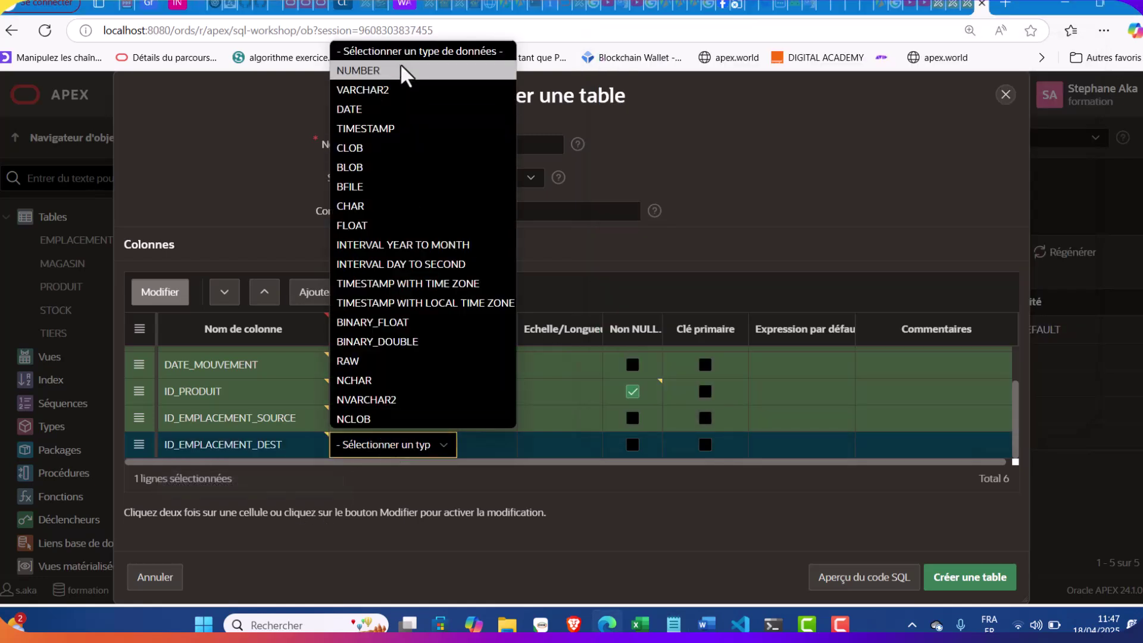
pyautogui.click(403, 71)
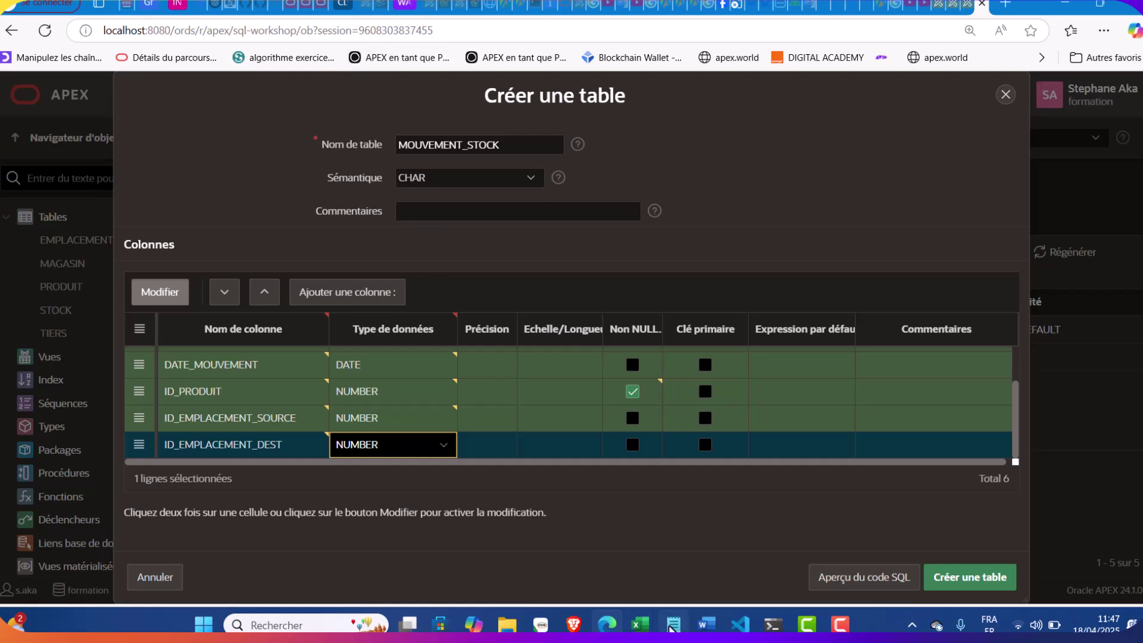
pyautogui.click(673, 624)
pyautogui.doubleClick(645, 282)
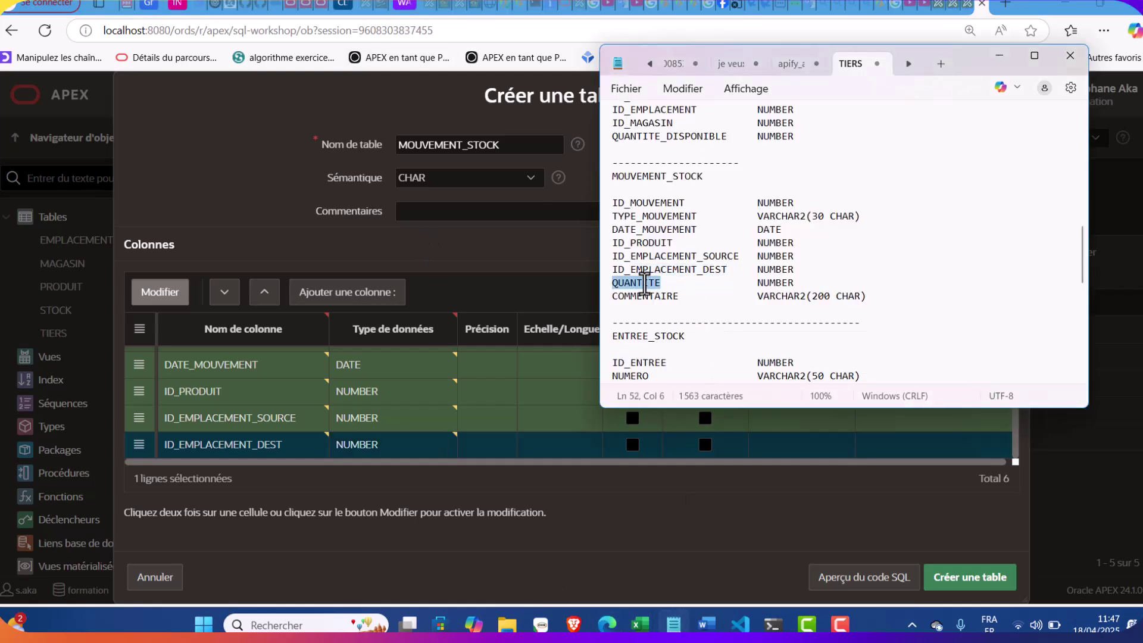
# Add QUANTITE as a NUMBER column marked NOT NULL
pyautogui.click(377, 297)
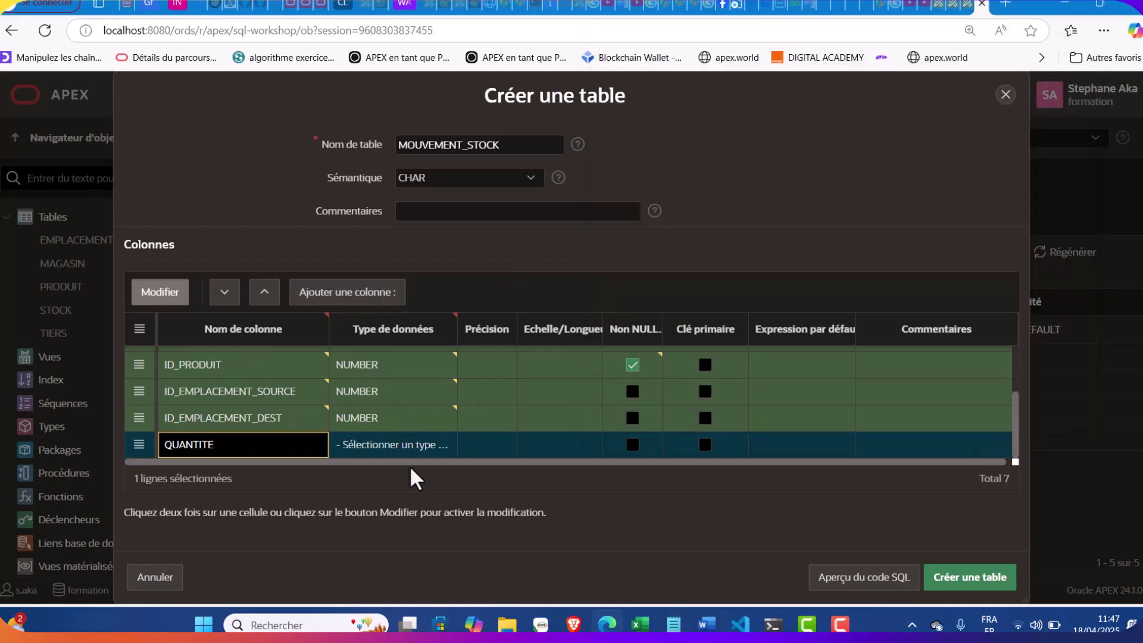
pyautogui.click(395, 446)
pyautogui.click(395, 445)
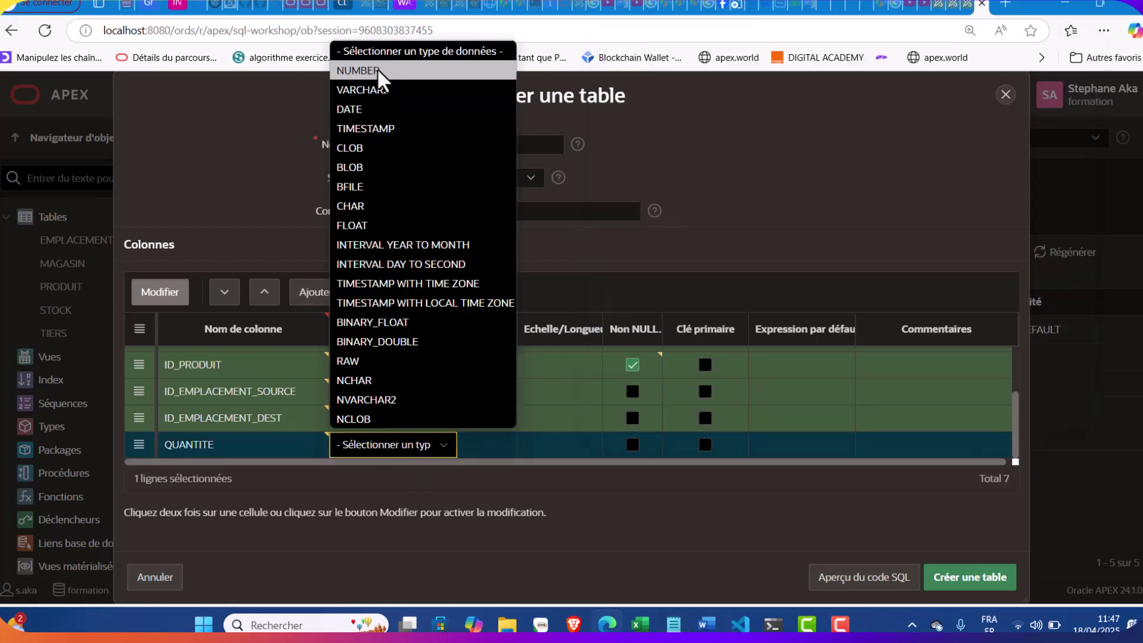
pyautogui.click(381, 71)
pyautogui.click(632, 444)
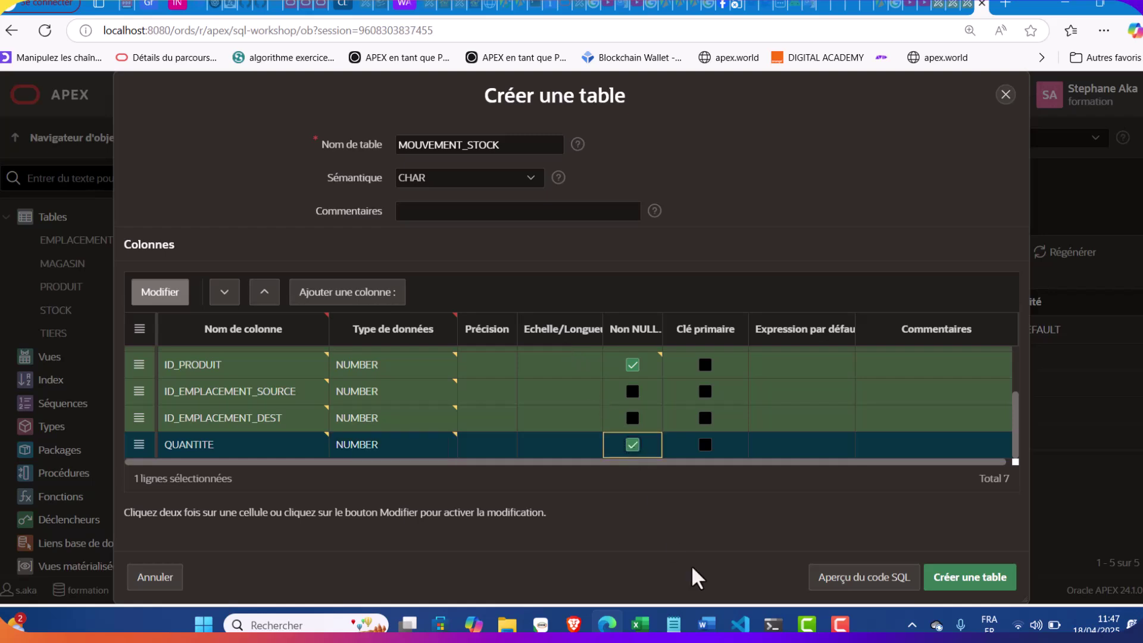
# Add COMMENTAIRE as a VARCHAR2 column with length 200
pyautogui.click(673, 624)
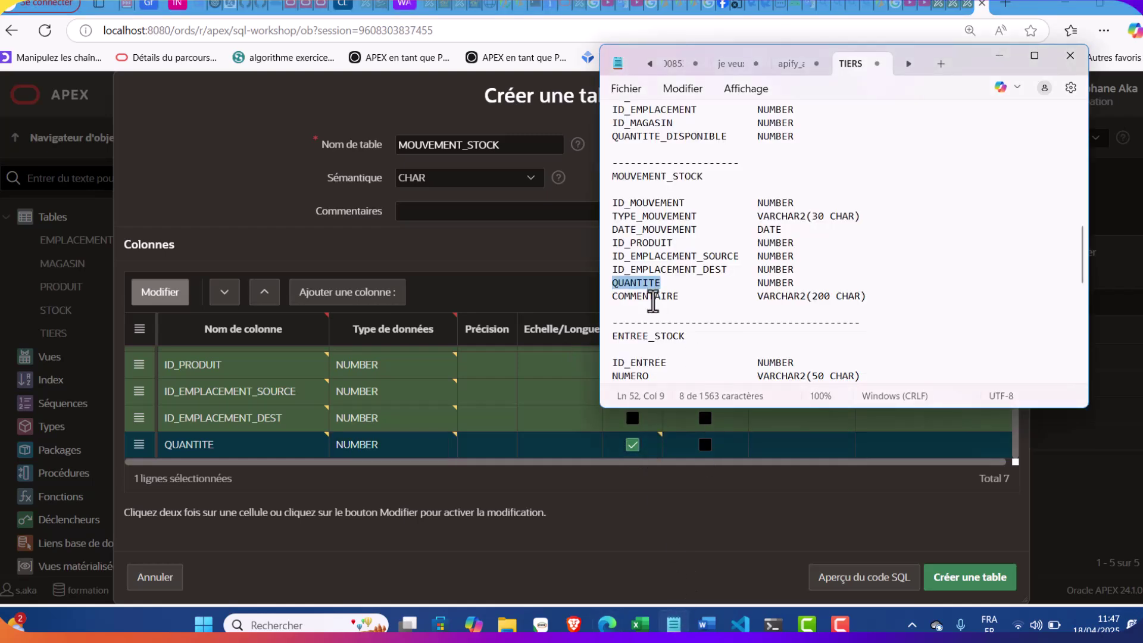
pyautogui.doubleClick(652, 296)
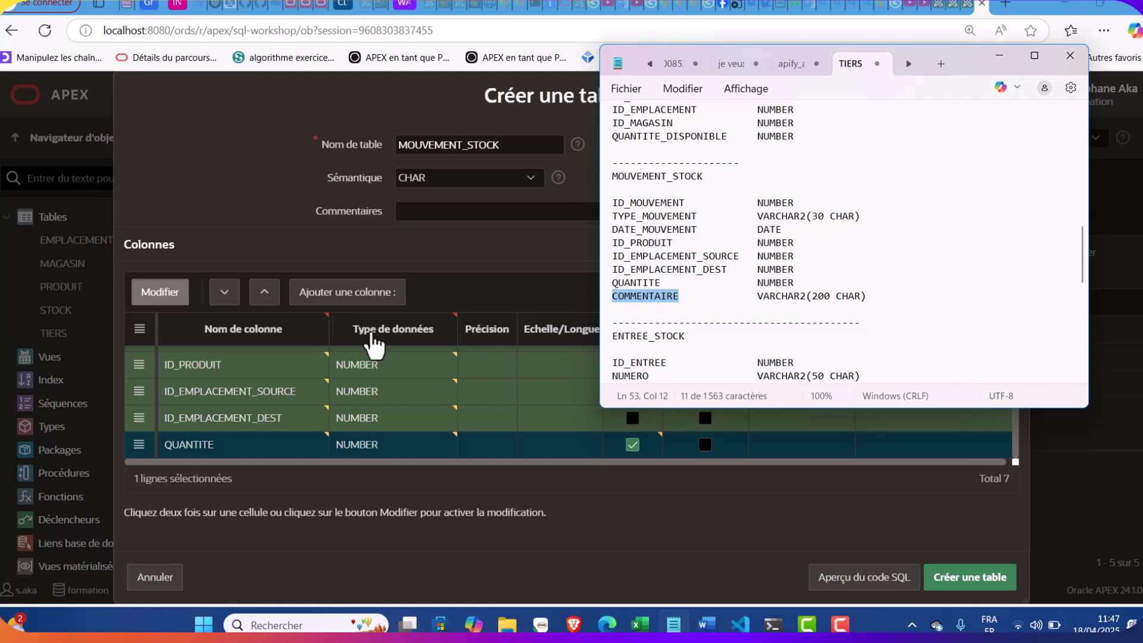
pyautogui.click(330, 293)
pyautogui.hotkey('ctrl', 'v')
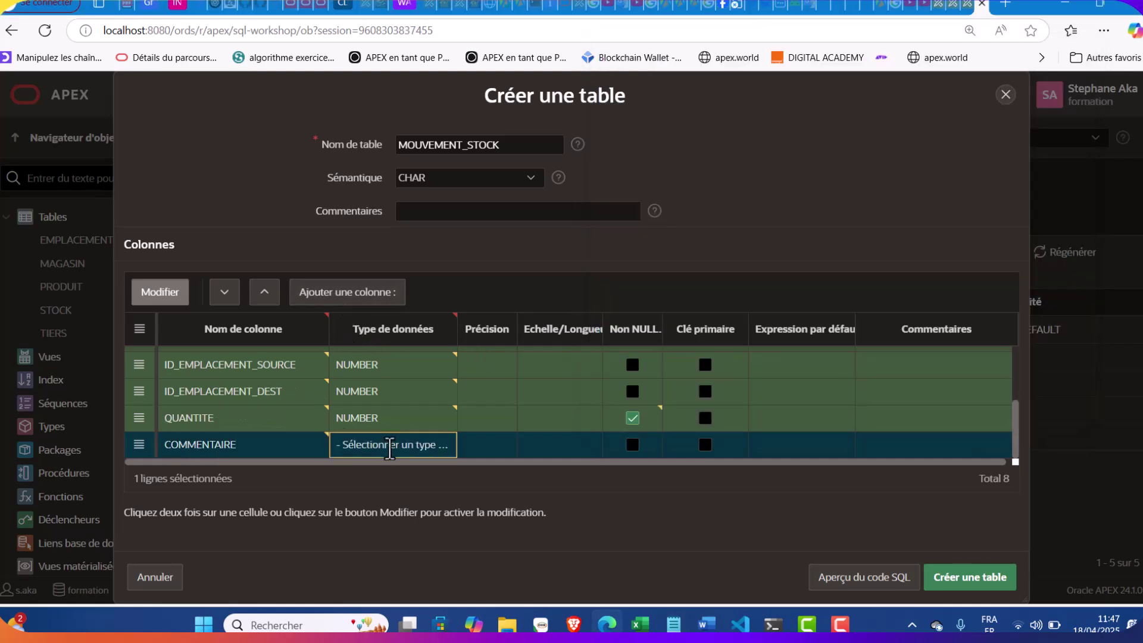
pyautogui.click(390, 445)
pyautogui.click(395, 84)
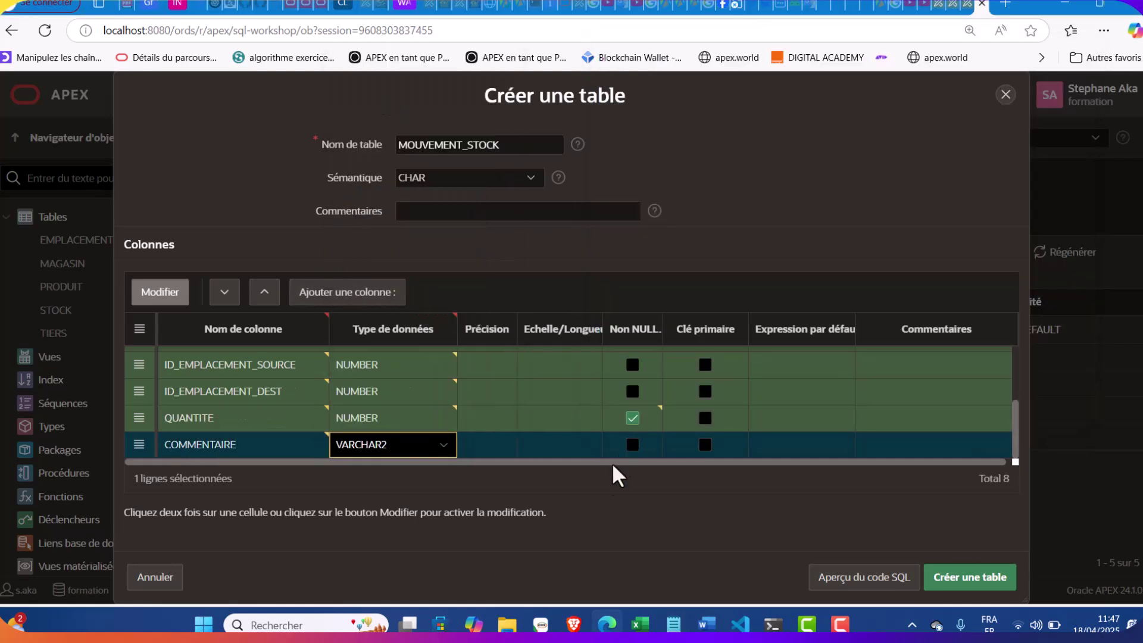
pyautogui.click(565, 451)
pyautogui.write('200')
pyautogui.scroll(3, 417, 422)
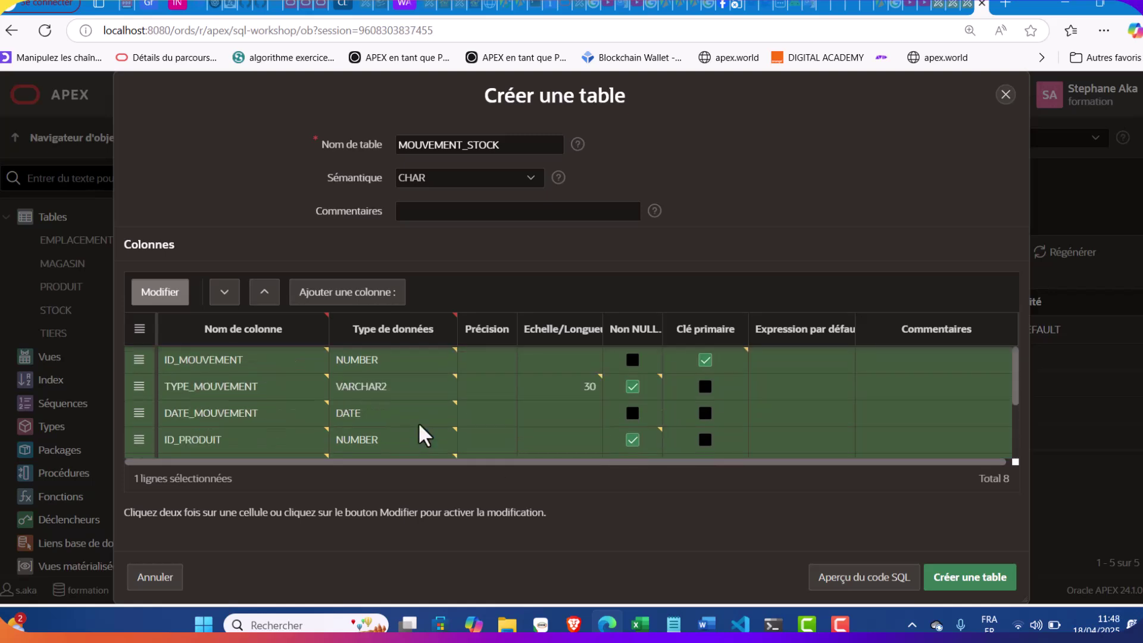
pyautogui.scroll(-1, 418, 421)
pyautogui.scroll(1, 418, 422)
pyautogui.scroll(-3, 418, 421)
pyautogui.scroll(-1, 419, 424)
pyautogui.scroll(3, 419, 424)
pyautogui.scroll(-3, 419, 424)
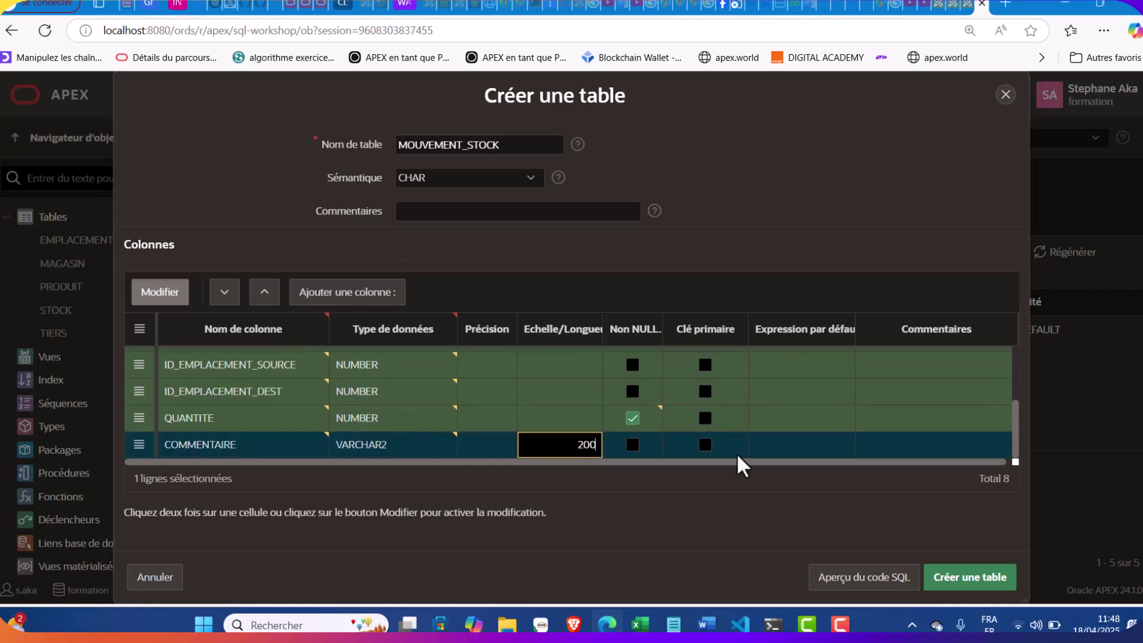
# Create the MOUVEMENT_STOCK table and start a new constraint on it
pyautogui.click(952, 572)
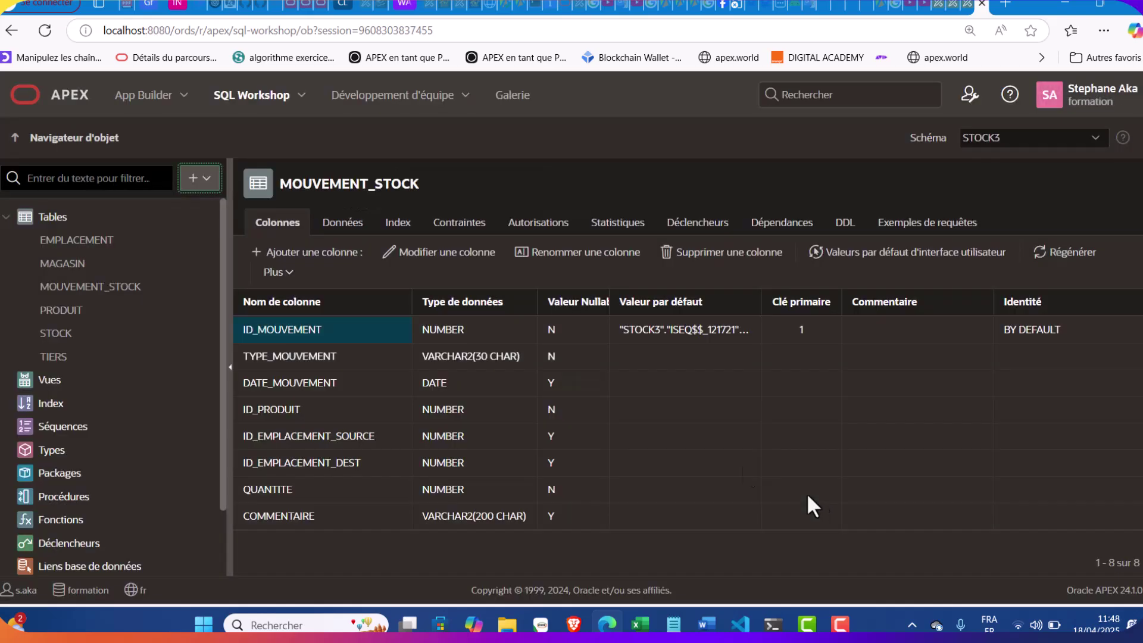
pyautogui.click(459, 222)
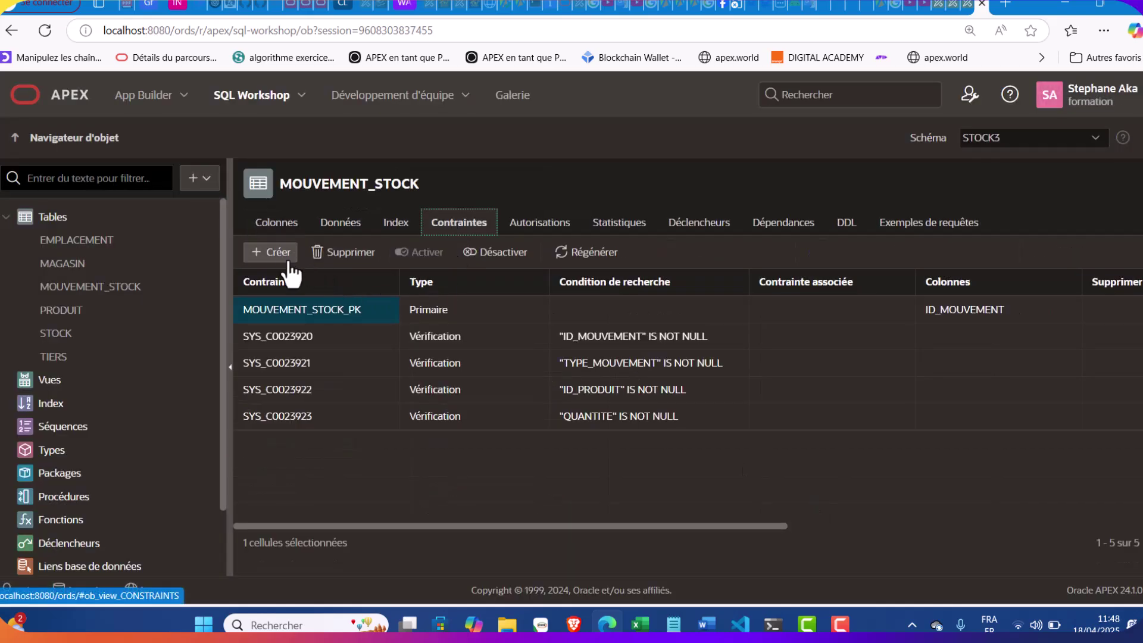
pyautogui.click(279, 252)
pyautogui.click(673, 624)
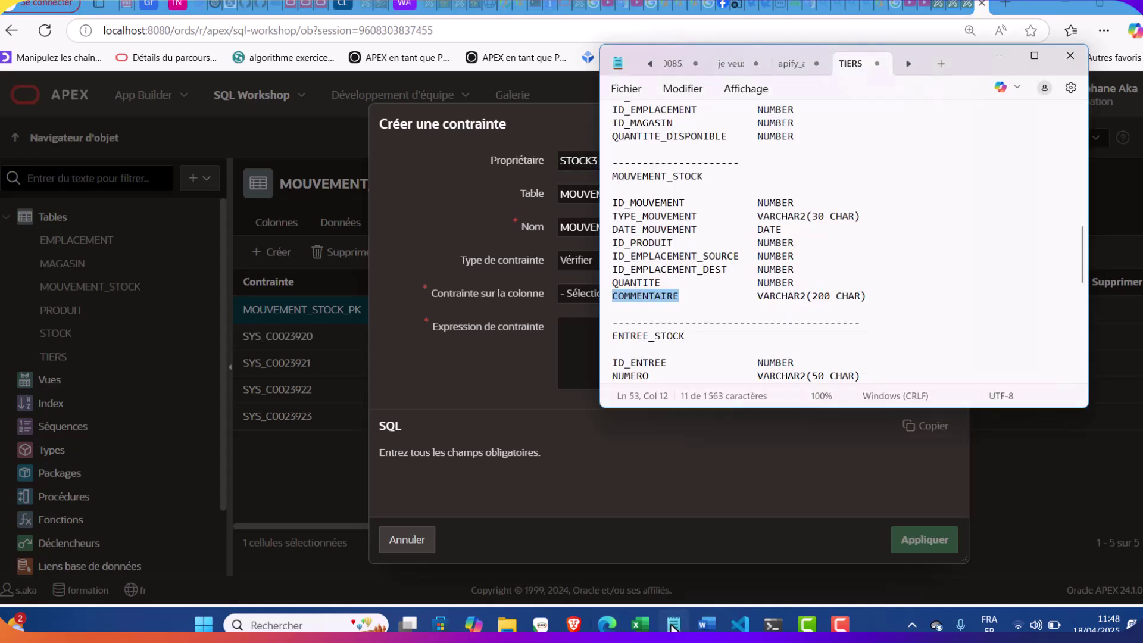
pyautogui.click(673, 625)
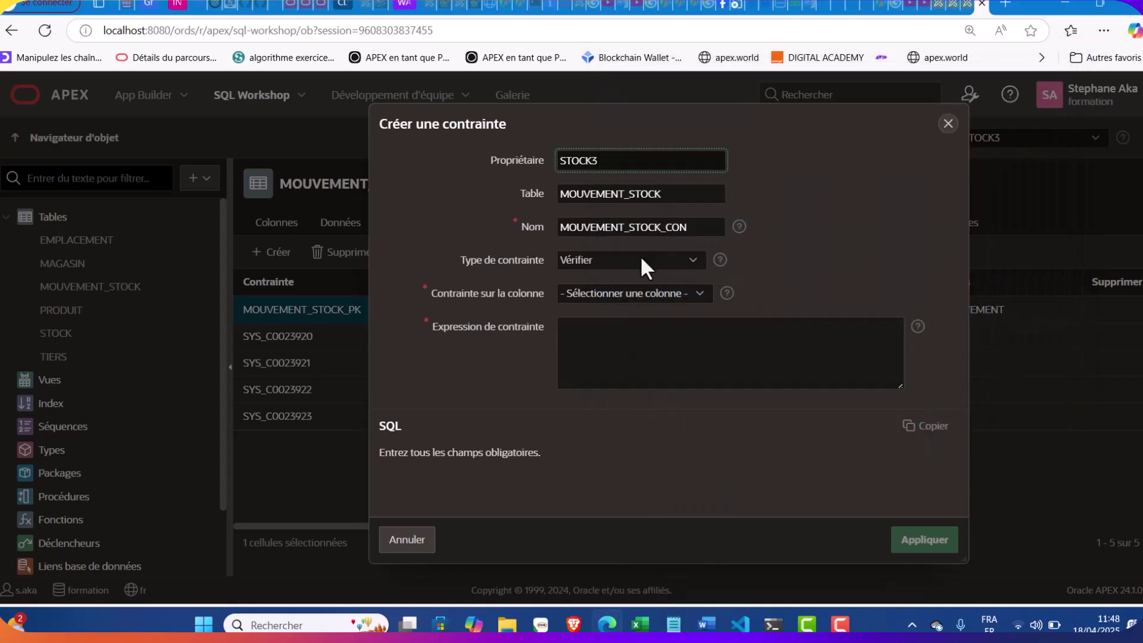
# Name the constraint MOUVEMENT_PRODUIT: a foreign key on ID_PRODUIT with cascading delete
pyautogui.click(694, 229)
pyautogui.press('BackSpace')
pyautogui.press('BackSpace')
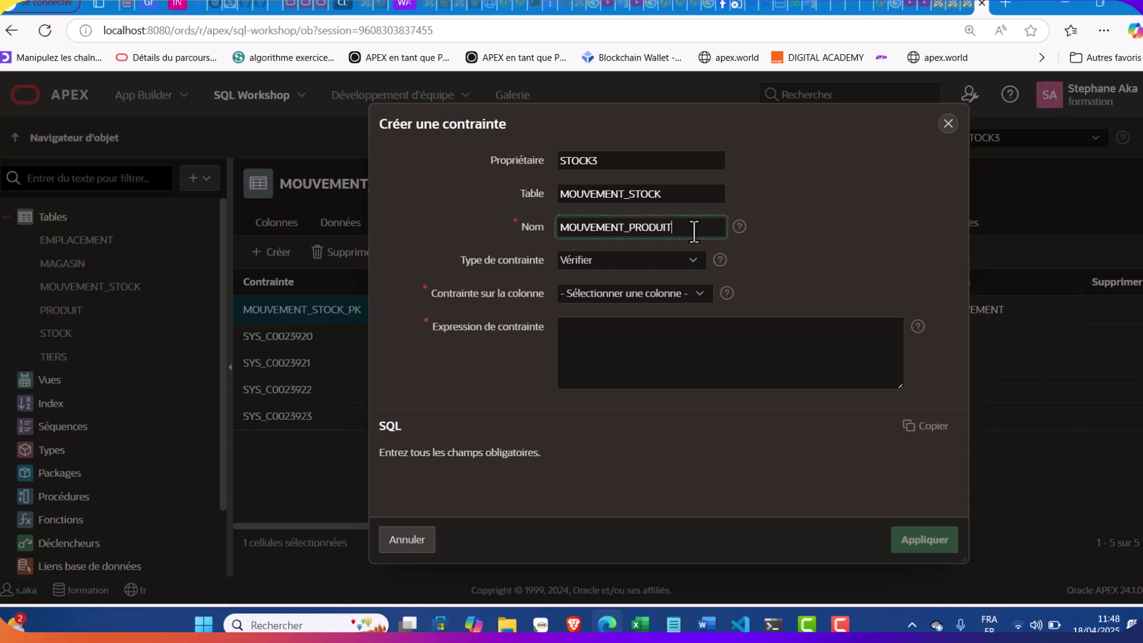
pyautogui.click(658, 255)
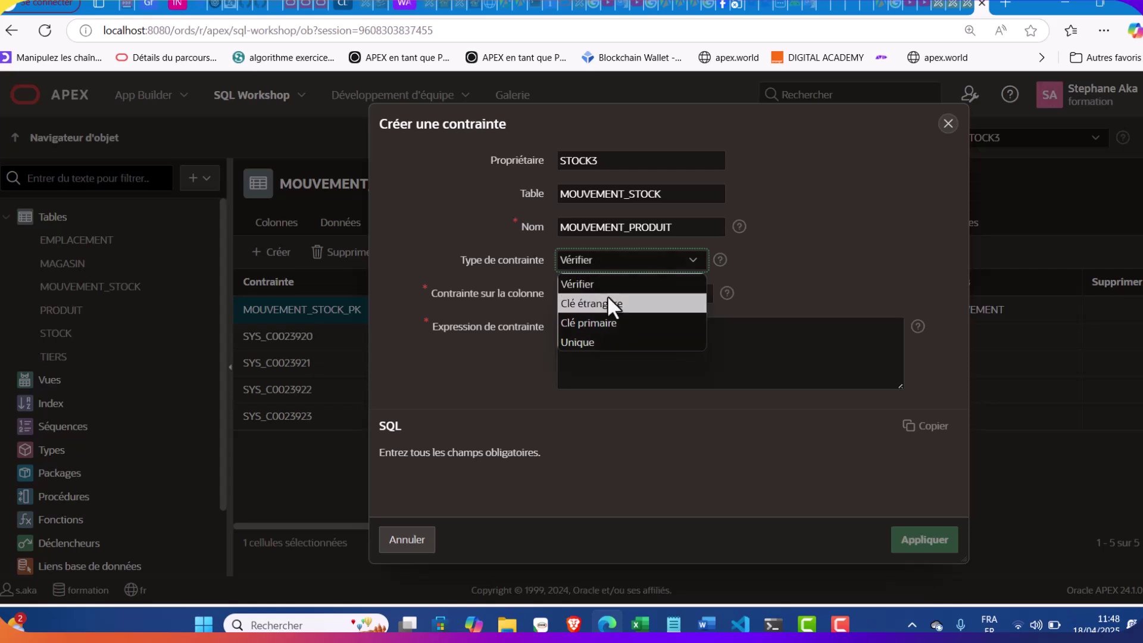
pyautogui.click(606, 302)
pyautogui.click(613, 311)
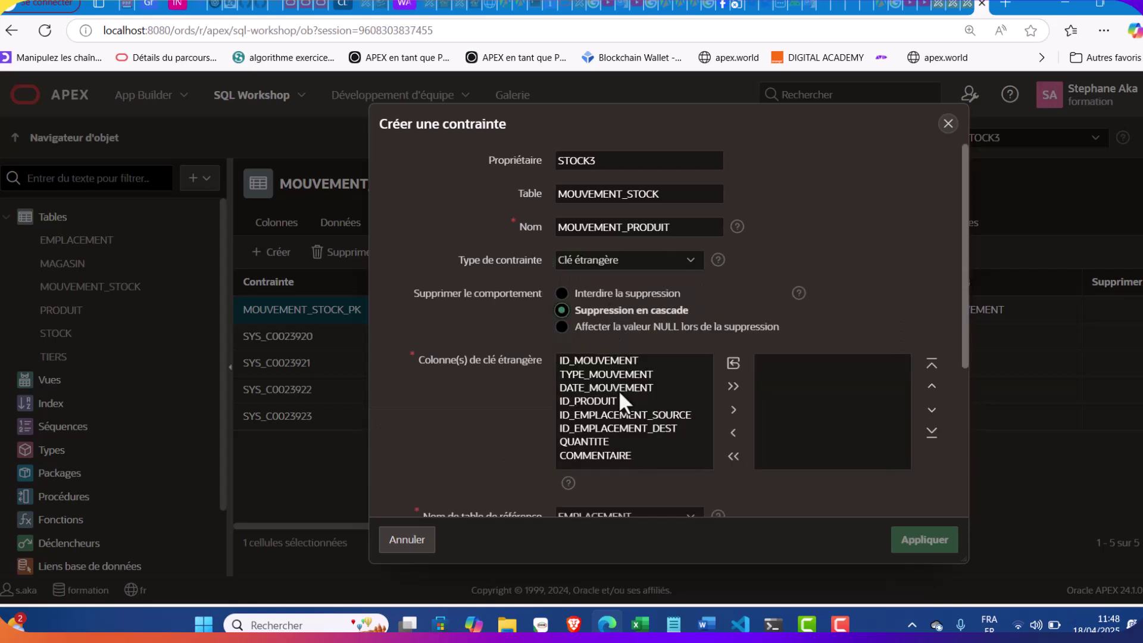
pyautogui.doubleClick(606, 401)
# Reference PRODUIT's ID_PRODUIT column and apply the foreign key
pyautogui.scroll(-2, 601, 398)
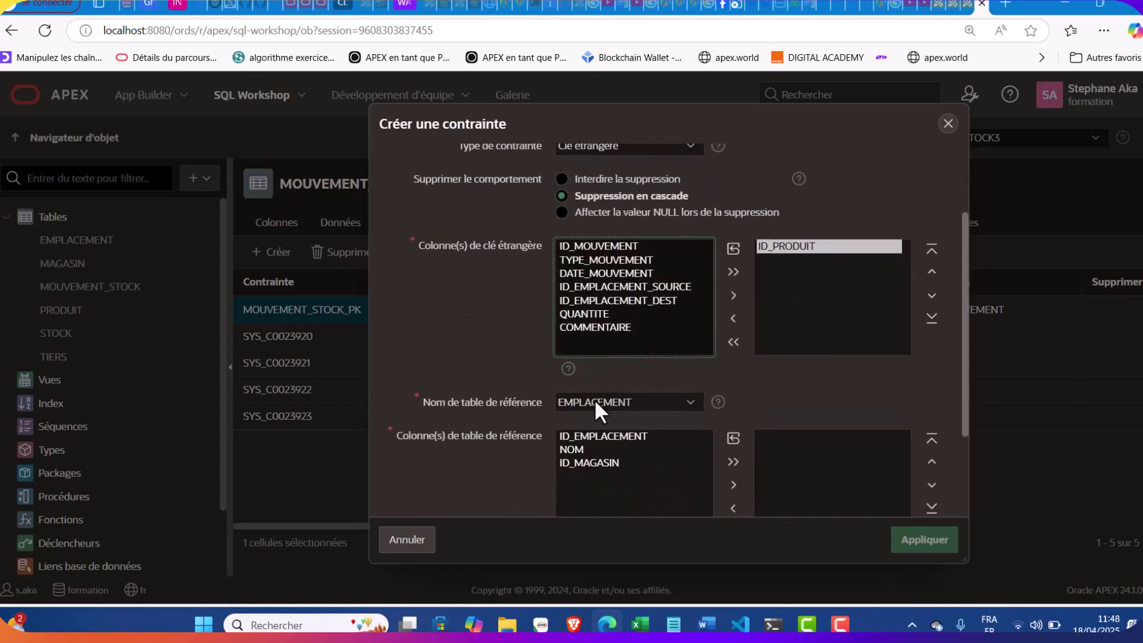
pyautogui.click(594, 400)
pyautogui.click(580, 480)
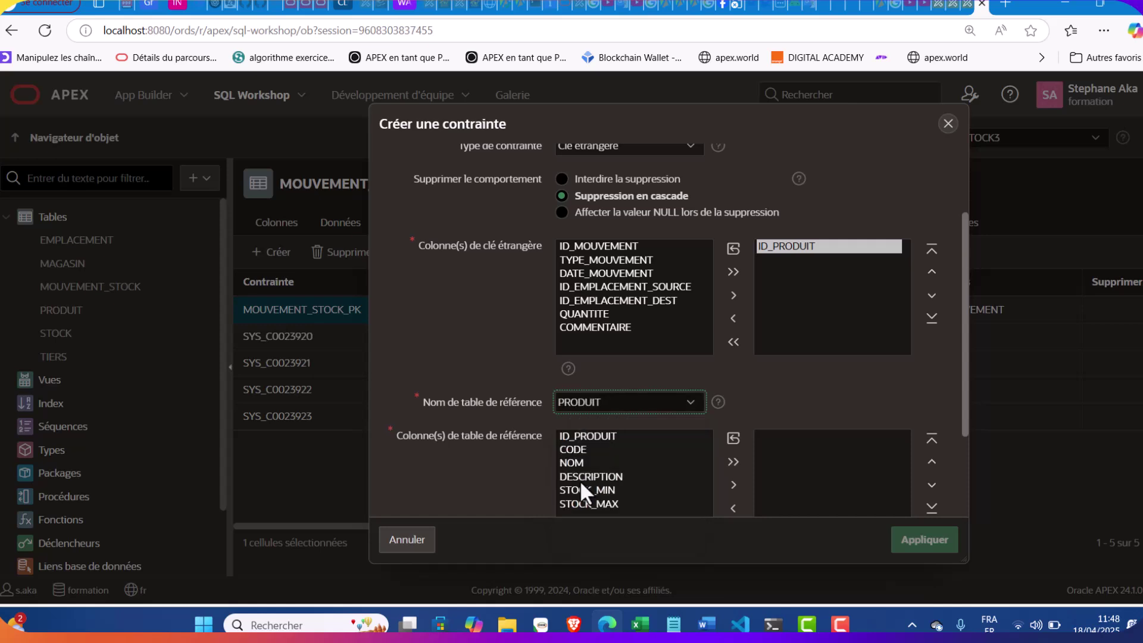
pyautogui.scroll(-1, 593, 440)
pyautogui.doubleClick(597, 434)
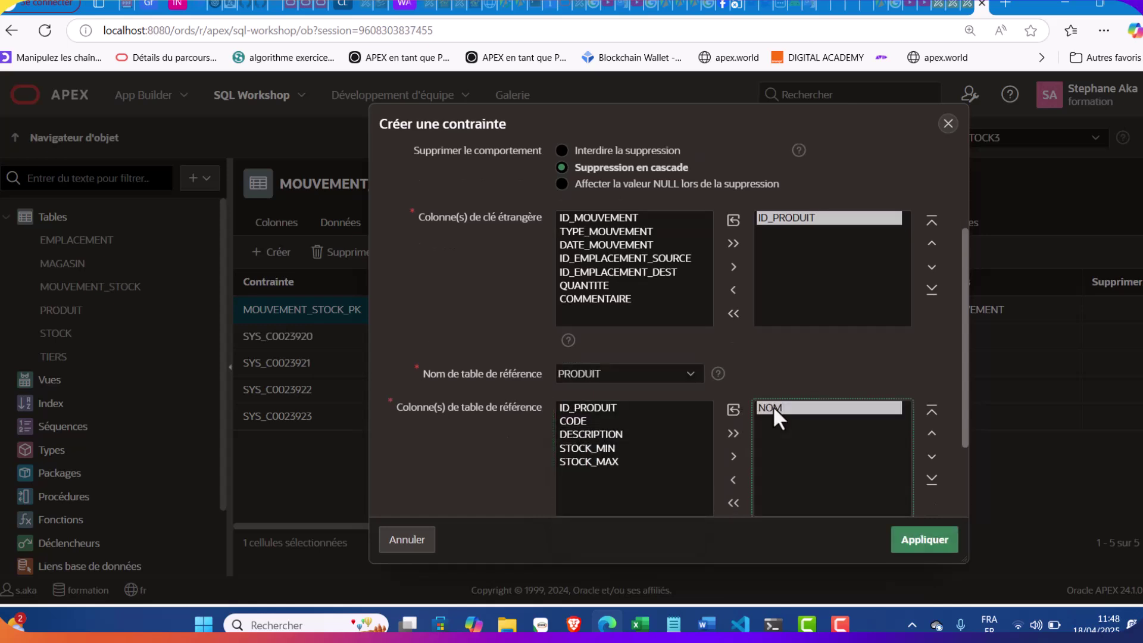
pyautogui.doubleClick(772, 406)
pyautogui.doubleClick(588, 409)
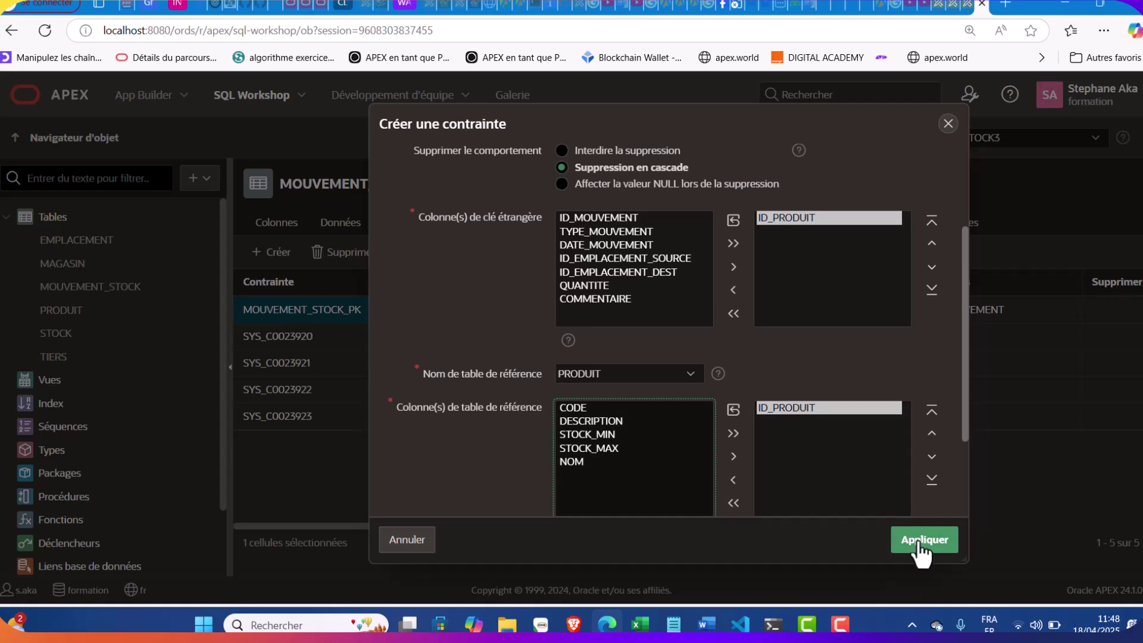
pyautogui.click(920, 541)
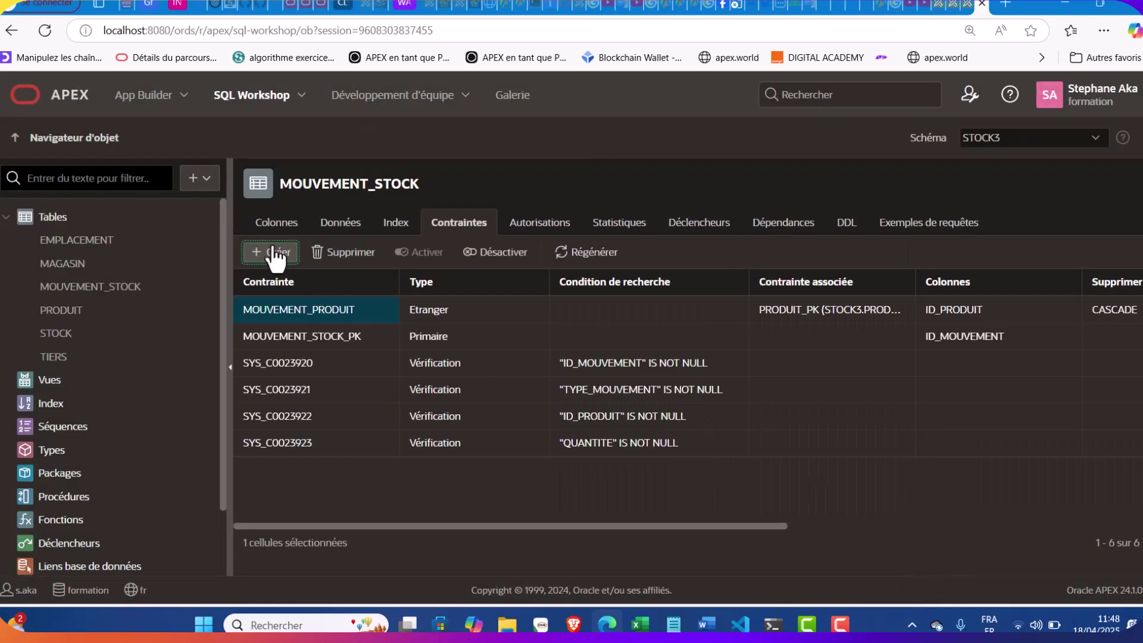
# Create foreign key MOUVEMENT_EMPL_SOURCE (cascade delete) from ID_EMPLACEMENT_SOURCE to EMPLACEMENT.ID_EMPLACEMENT
pyautogui.click(269, 252)
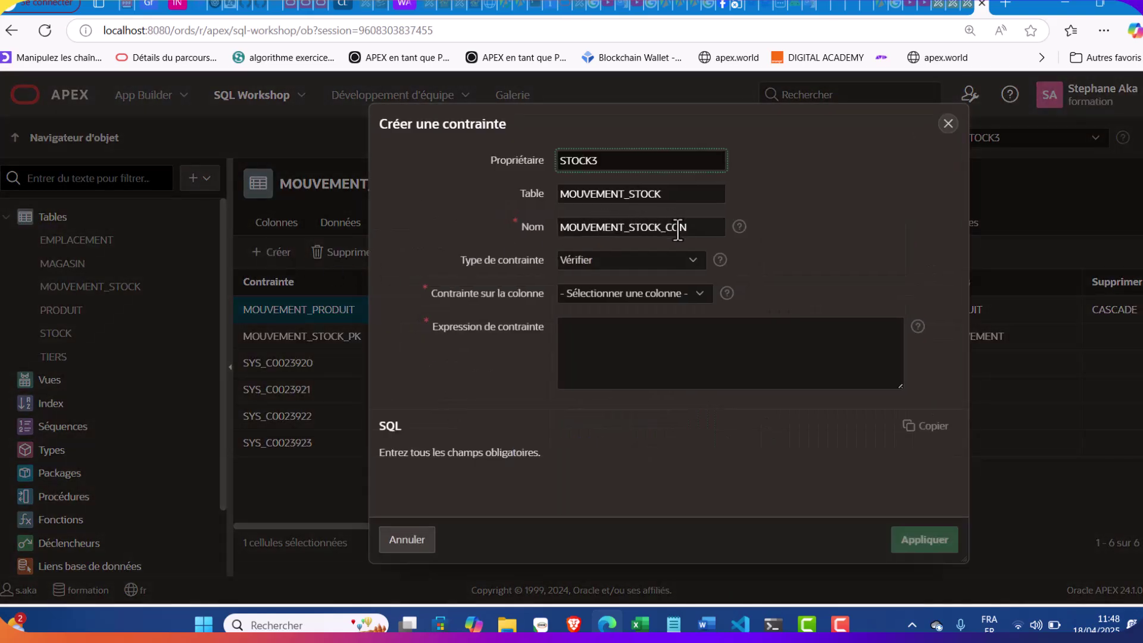
pyautogui.click(650, 265)
pyautogui.click(627, 298)
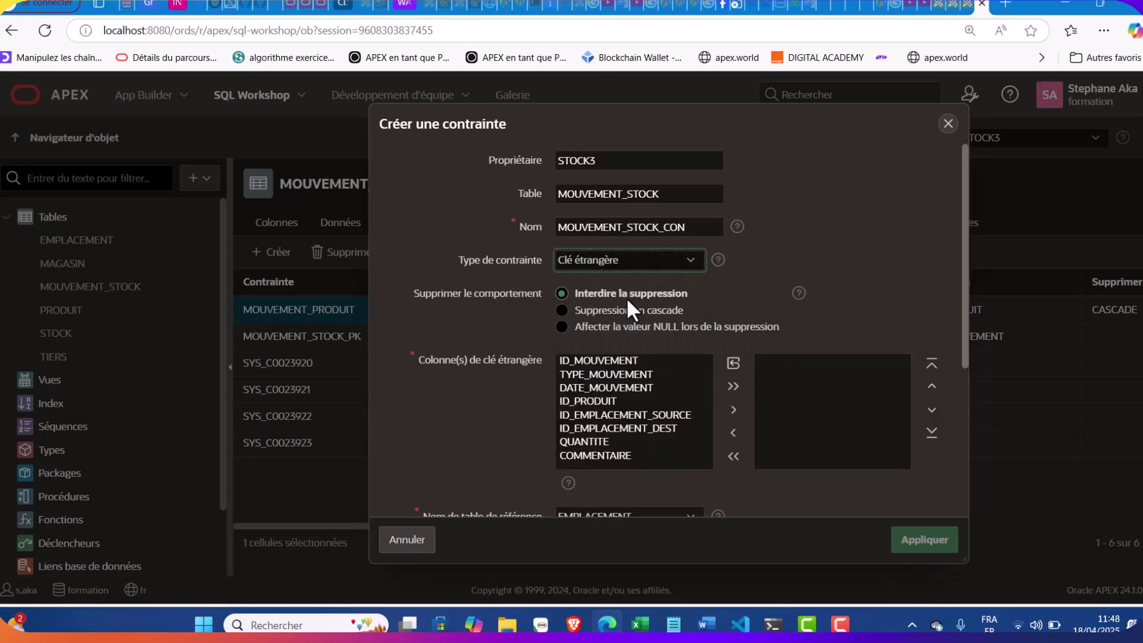
pyautogui.click(622, 311)
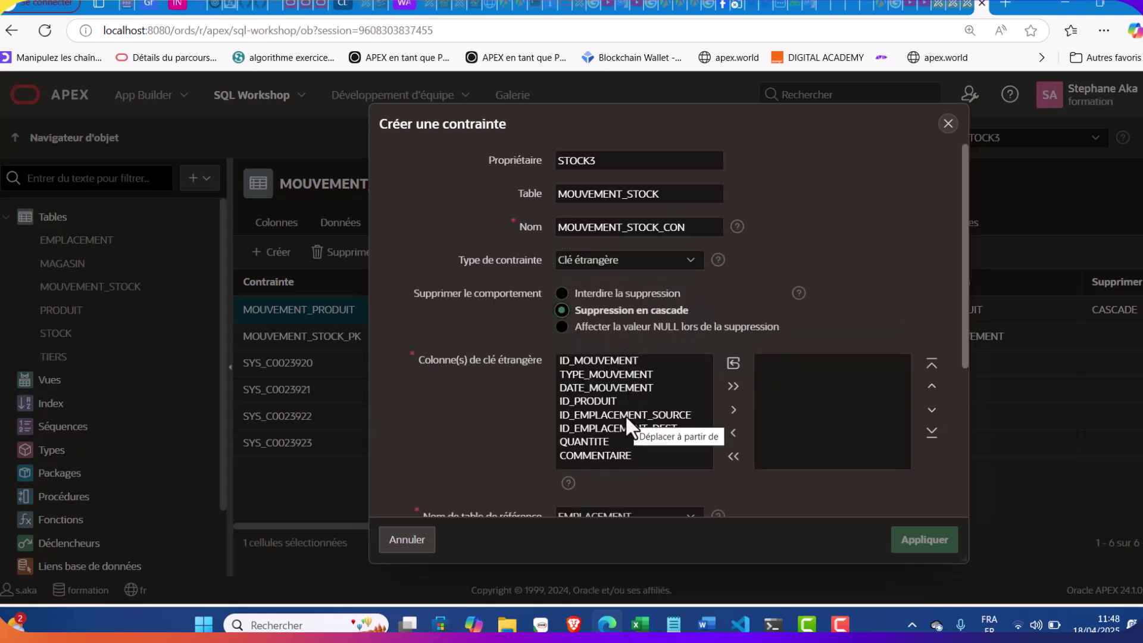
pyautogui.doubleClick(626, 415)
pyautogui.scroll(-3, 753, 419)
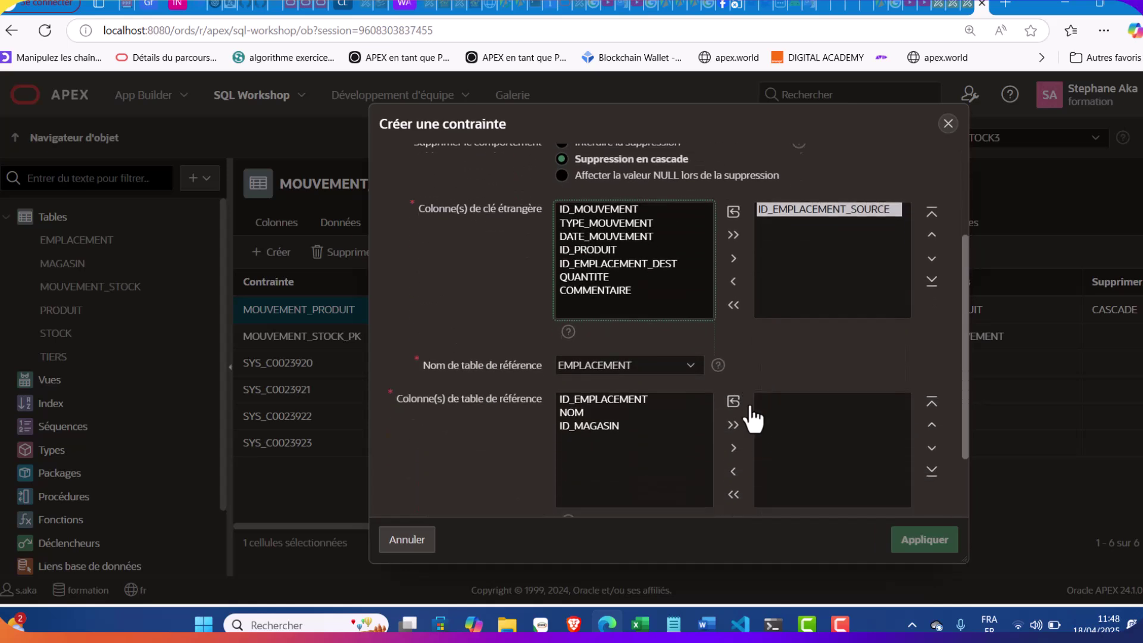
pyautogui.click(638, 363)
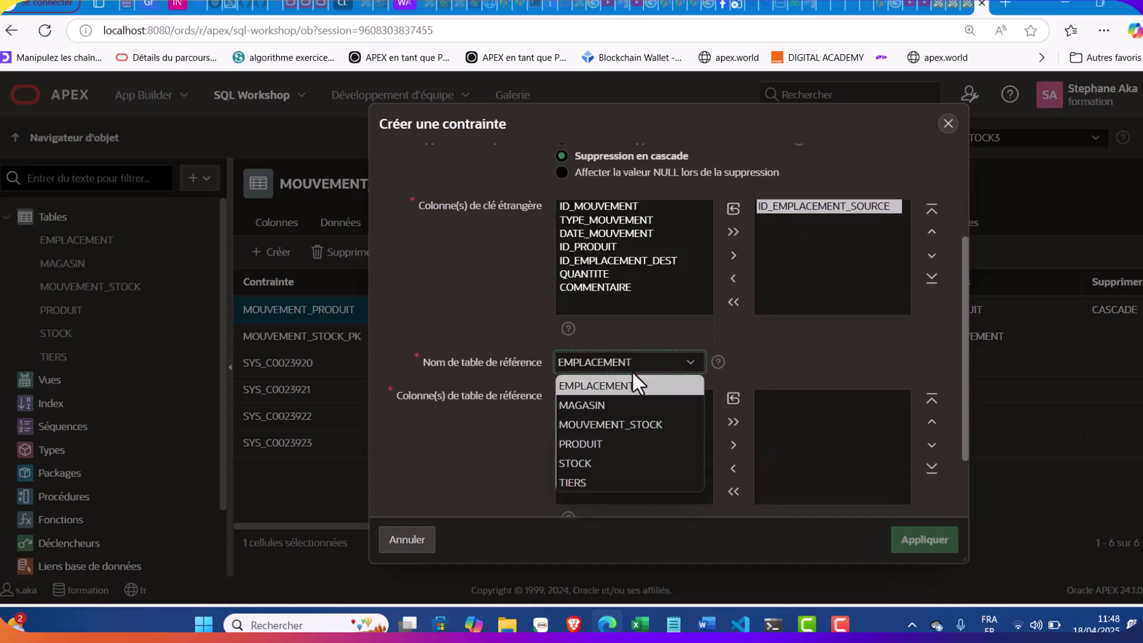
pyautogui.click(630, 384)
pyautogui.doubleClick(621, 396)
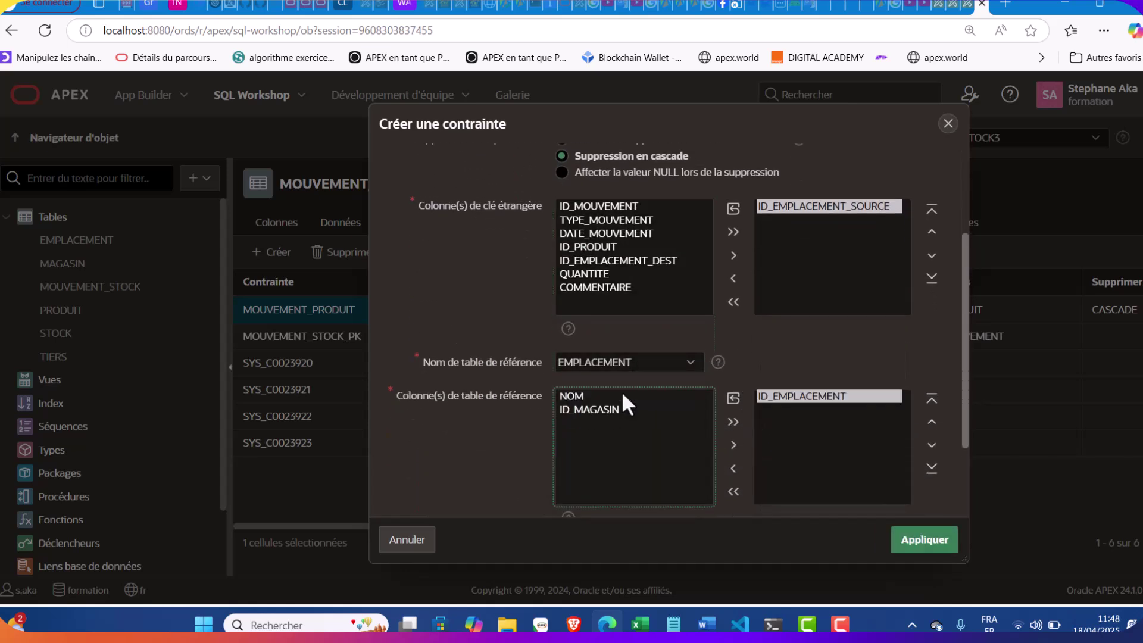
pyautogui.click(701, 223)
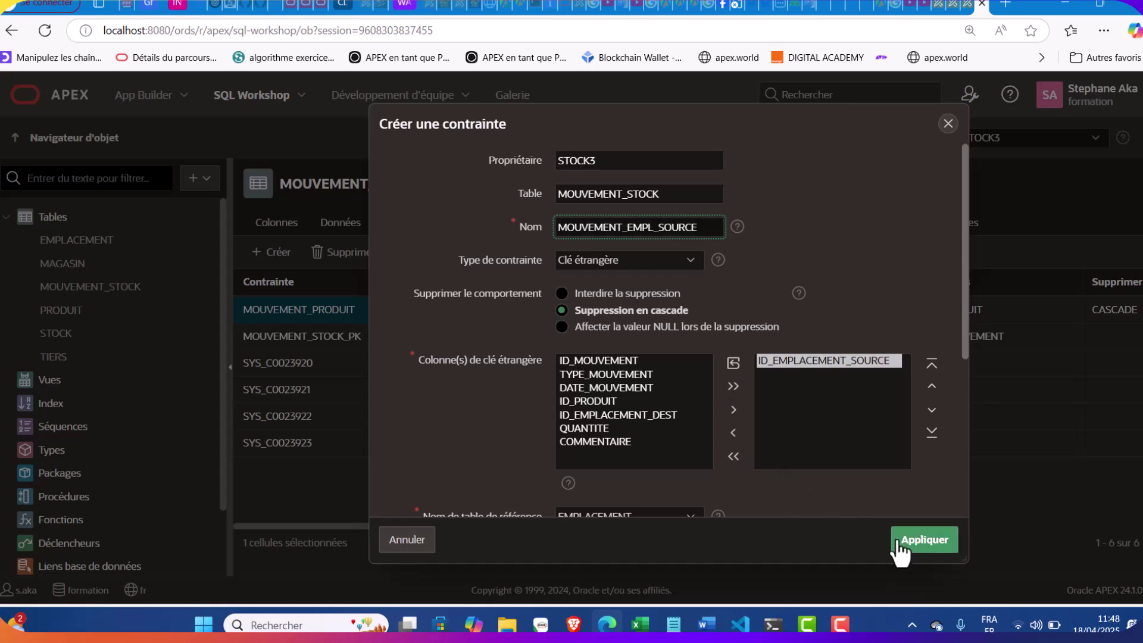
pyautogui.scroll(-3, 821, 467)
pyautogui.click(907, 541)
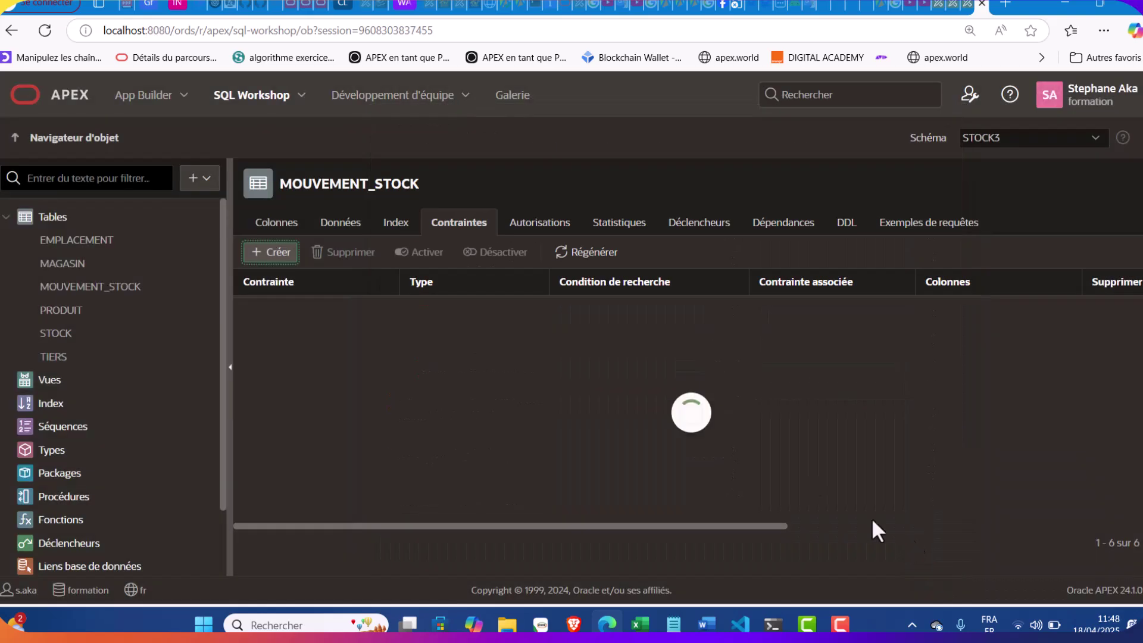
# Create foreign key MOUVEMENT_EMPL_DEST (cascade delete) from ID_EMPLACEMENT_DEST to EMPLACEMENT.ID_EMPLACEMENT
pyautogui.click(278, 254)
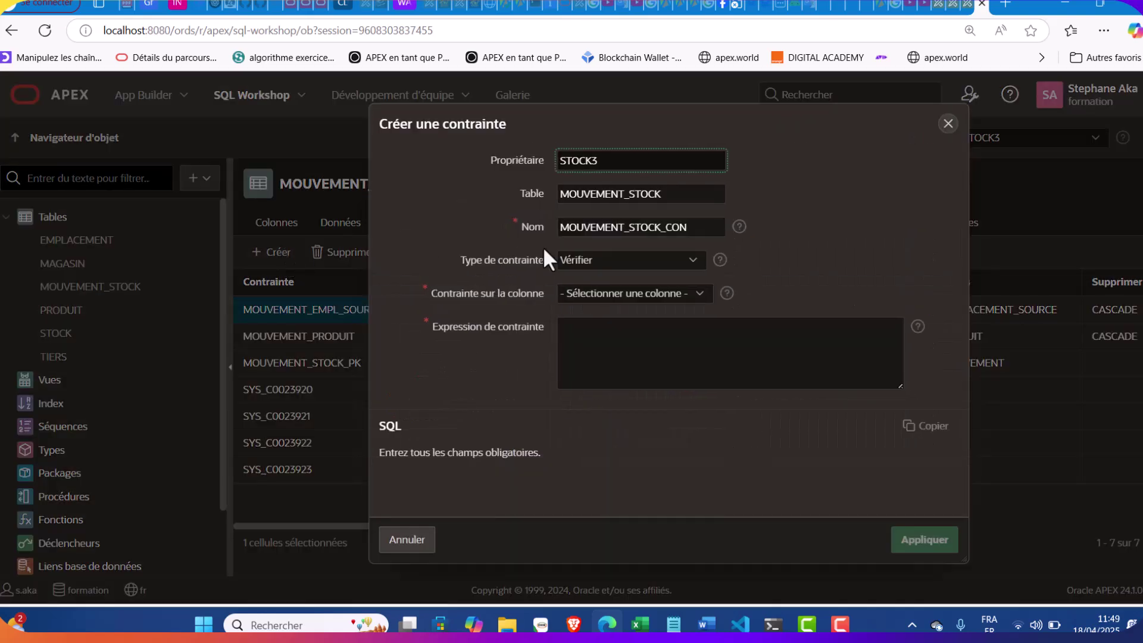
pyautogui.click(708, 231)
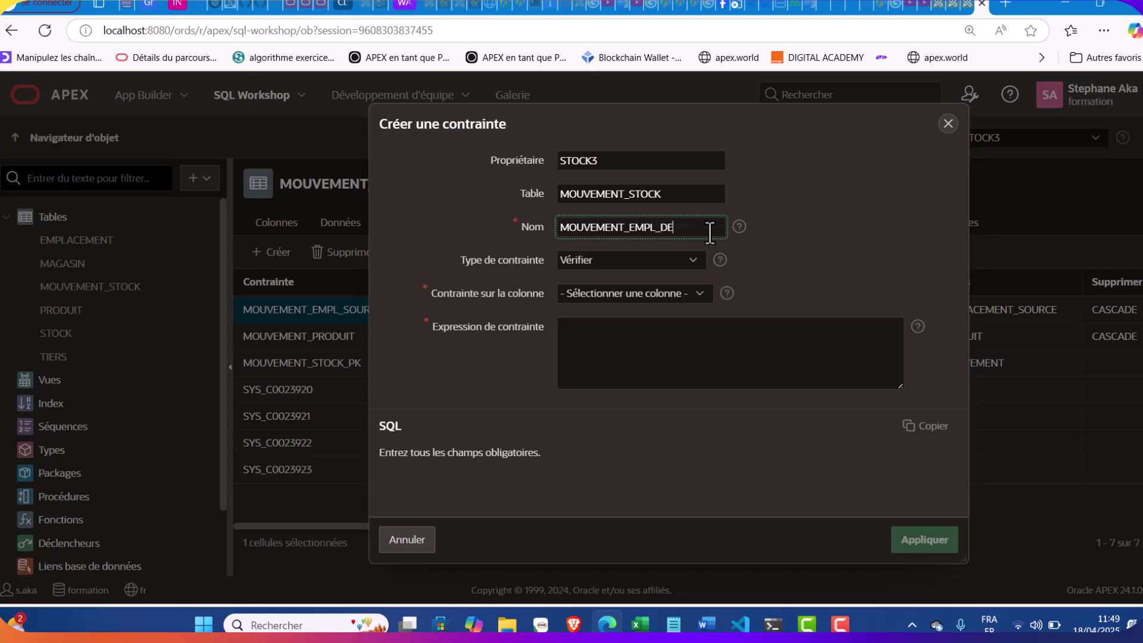
pyautogui.click(623, 260)
pyautogui.click(598, 320)
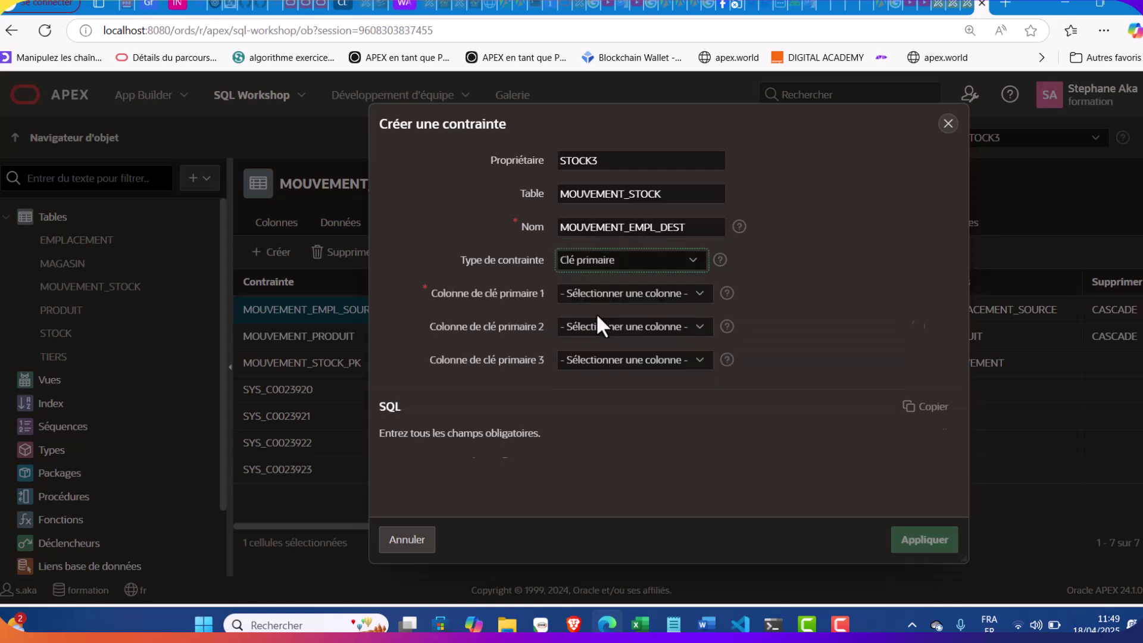
pyautogui.click(611, 262)
pyautogui.press('Down')
pyautogui.click(604, 312)
pyautogui.doubleClick(599, 428)
pyautogui.scroll(-2, 654, 410)
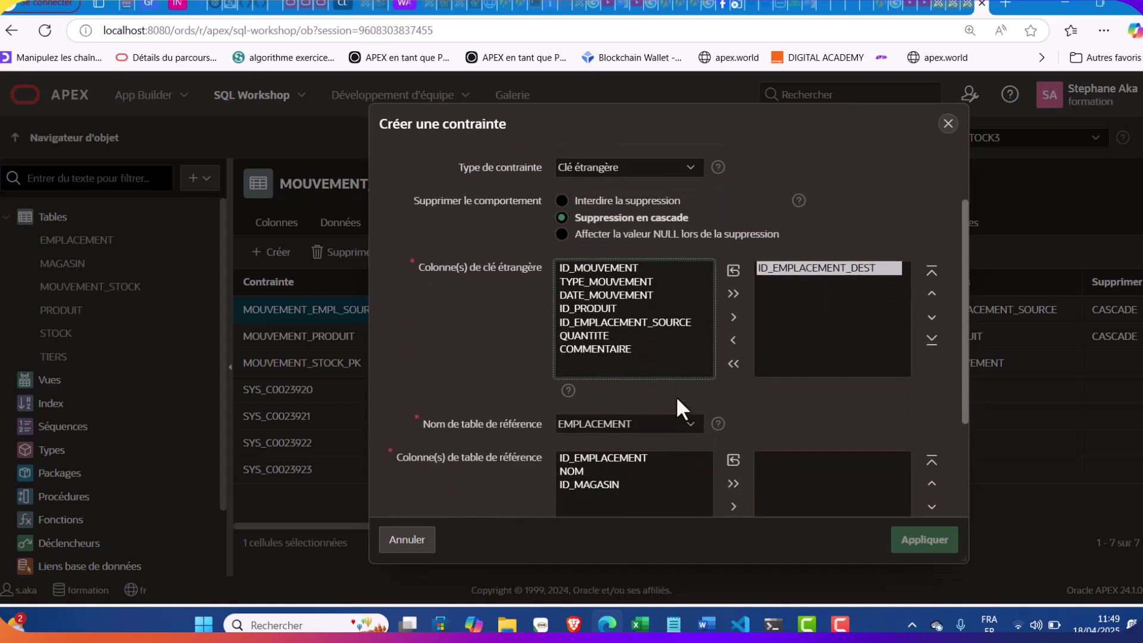
pyautogui.doubleClick(607, 449)
pyautogui.scroll(-3, 766, 449)
pyautogui.click(914, 541)
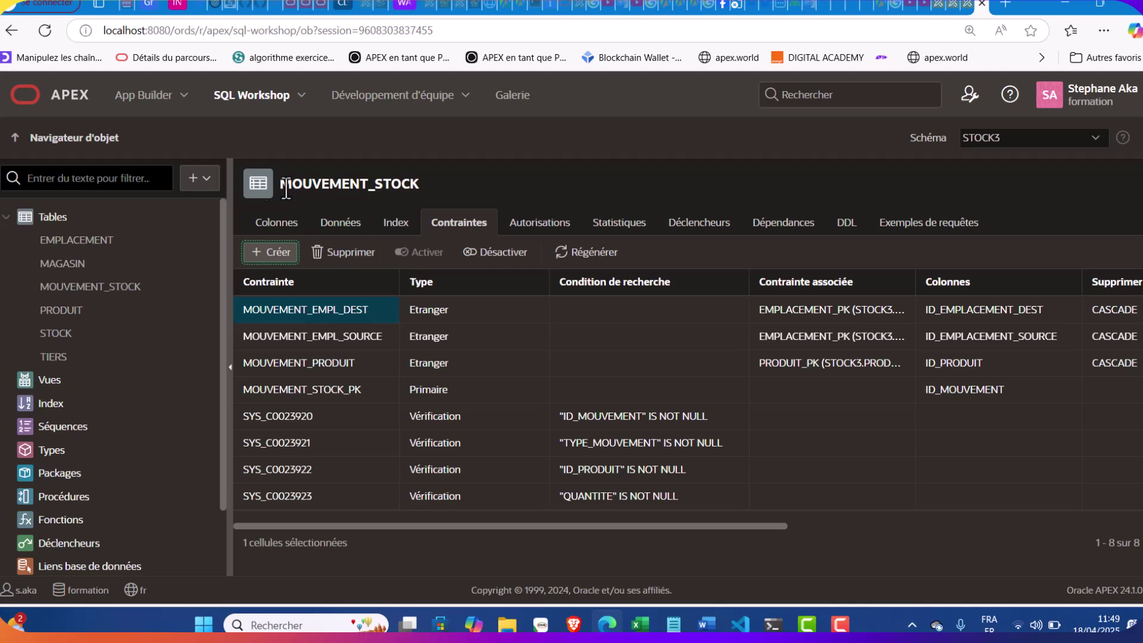
# Start a new table named ENTREE_STOCK and select ID_ENTREE in the notes
pyautogui.click(199, 178)
pyautogui.click(216, 219)
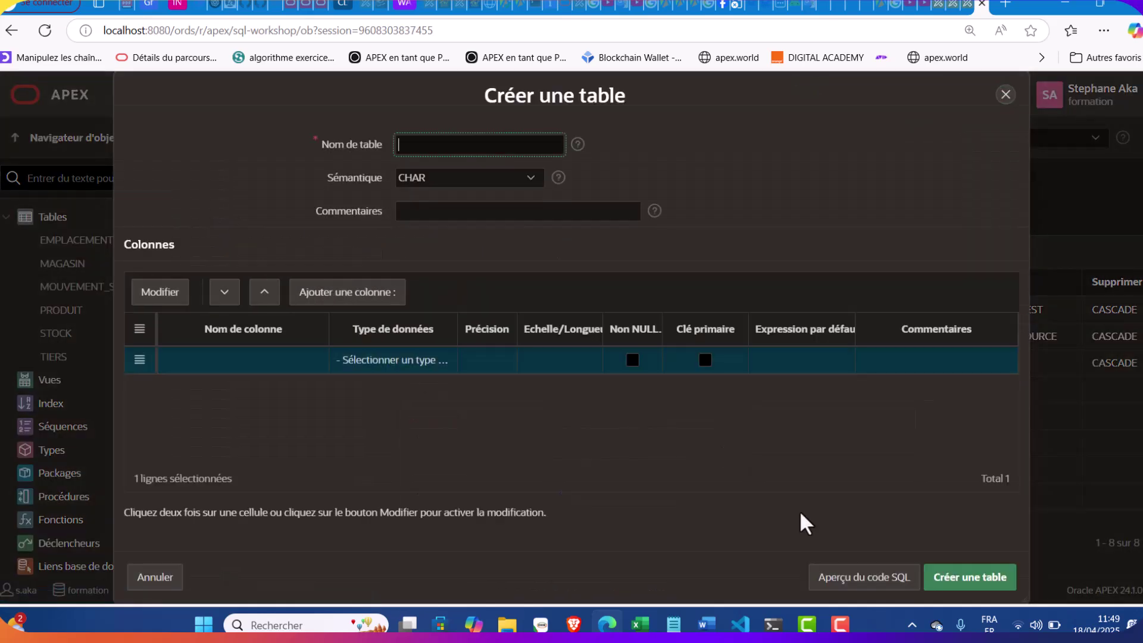
pyautogui.click(673, 623)
pyautogui.scroll(-5, 712, 311)
pyautogui.click(673, 136)
pyautogui.moveTo(672, 136); pyautogui.dragTo(607, 138)
pyautogui.hotkey('ctrl', 'c')
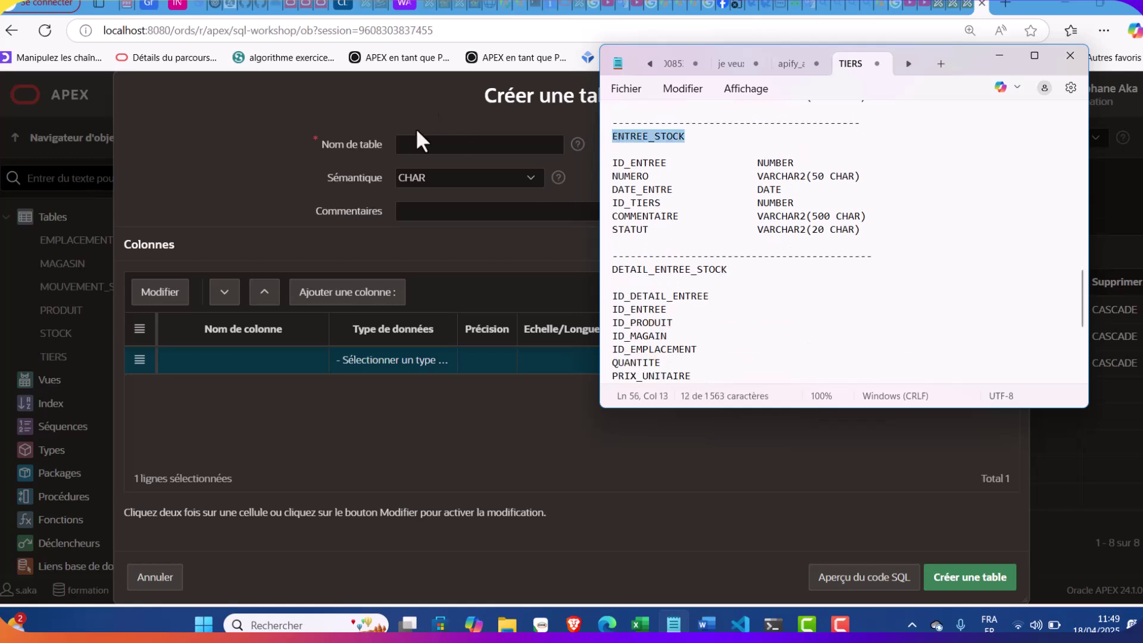
pyautogui.click(412, 146)
pyautogui.hotkey('ctrl', 'v')
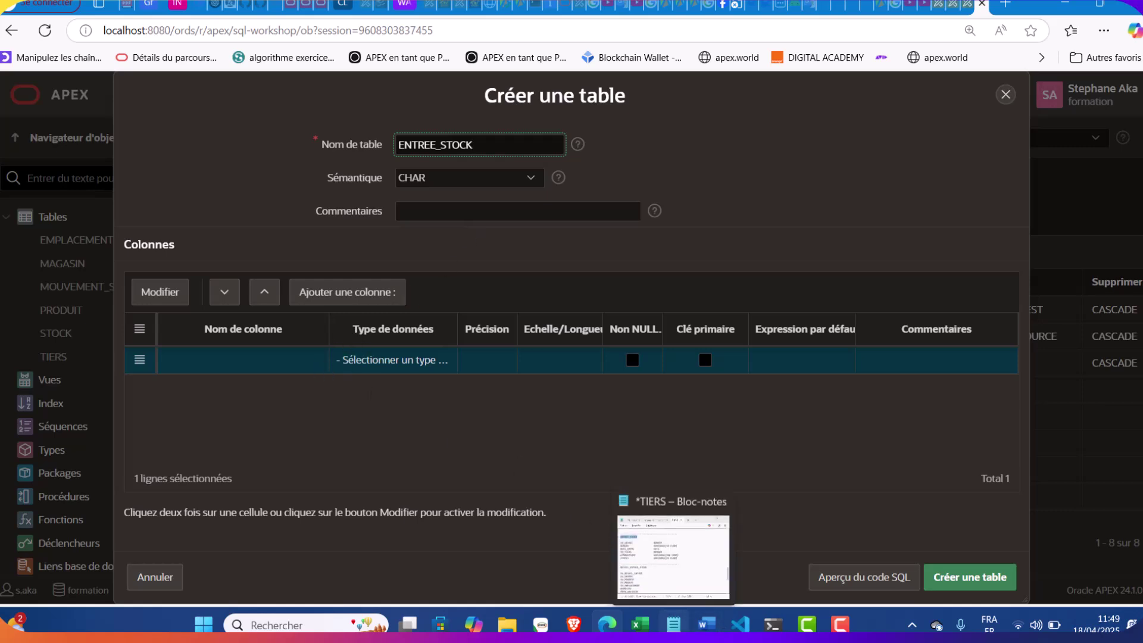
pyautogui.click(673, 624)
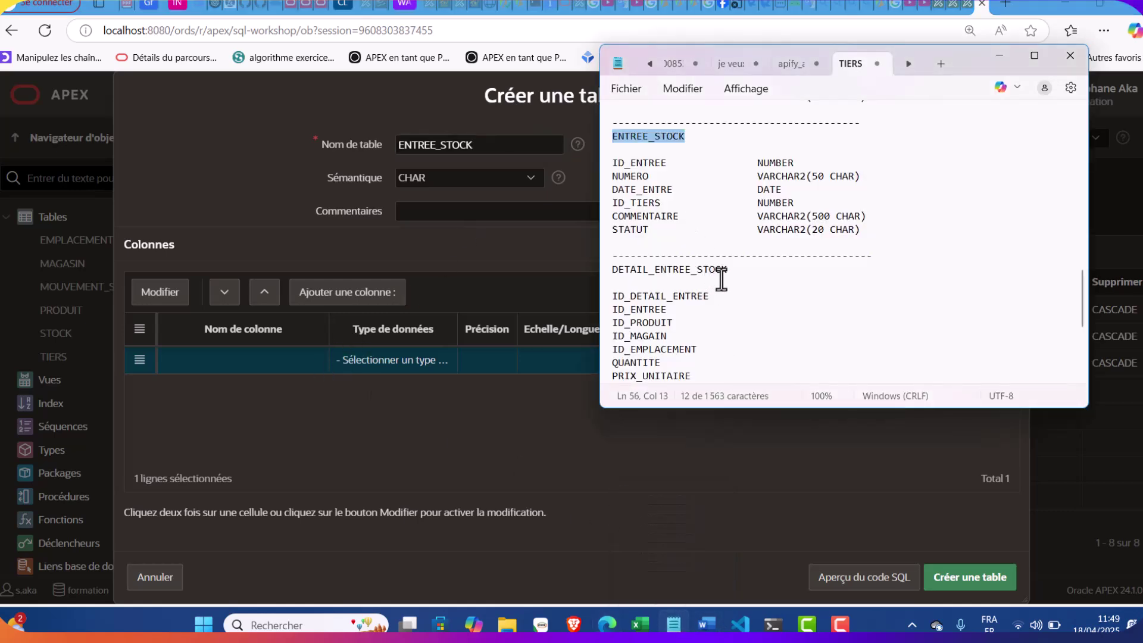
pyautogui.moveTo(667, 164); pyautogui.dragTo(611, 166)
pyautogui.hotkey('ctrl', 'c')
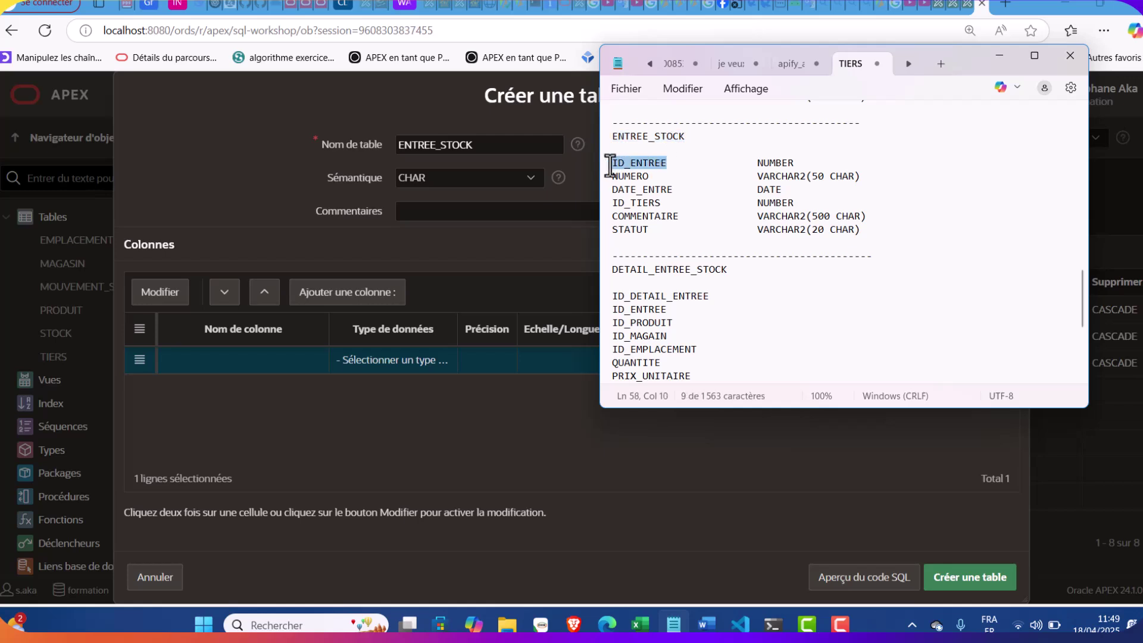
# Name the first column ID_ENTREE as a NUMBER primary key
pyautogui.click(294, 359)
pyautogui.hotkey('ctrl', 'v')
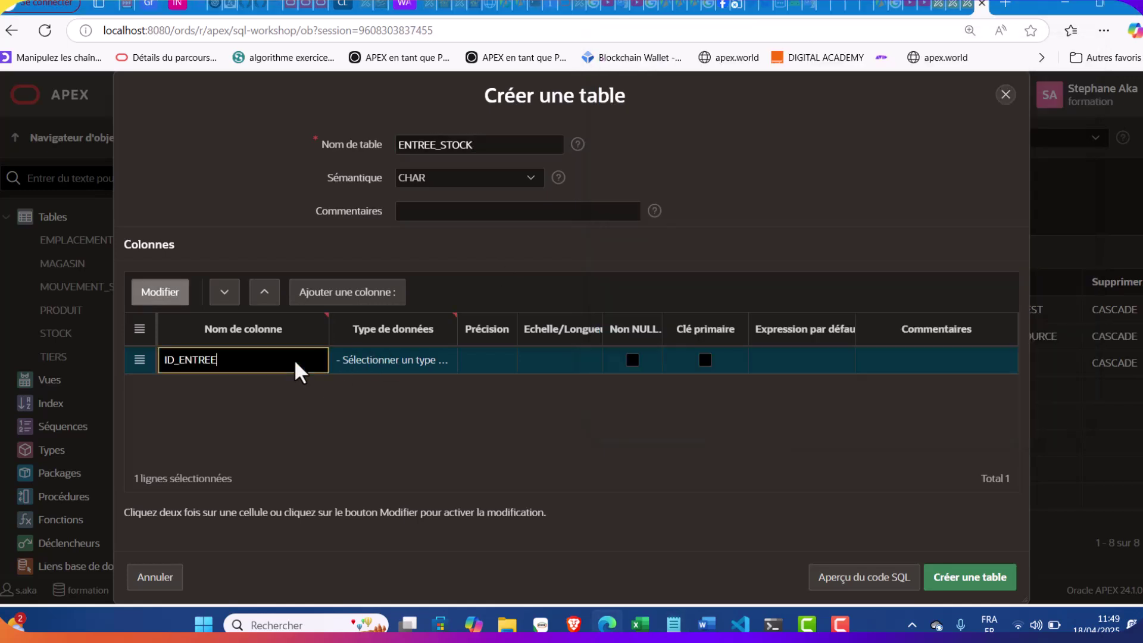
pyautogui.click(401, 355)
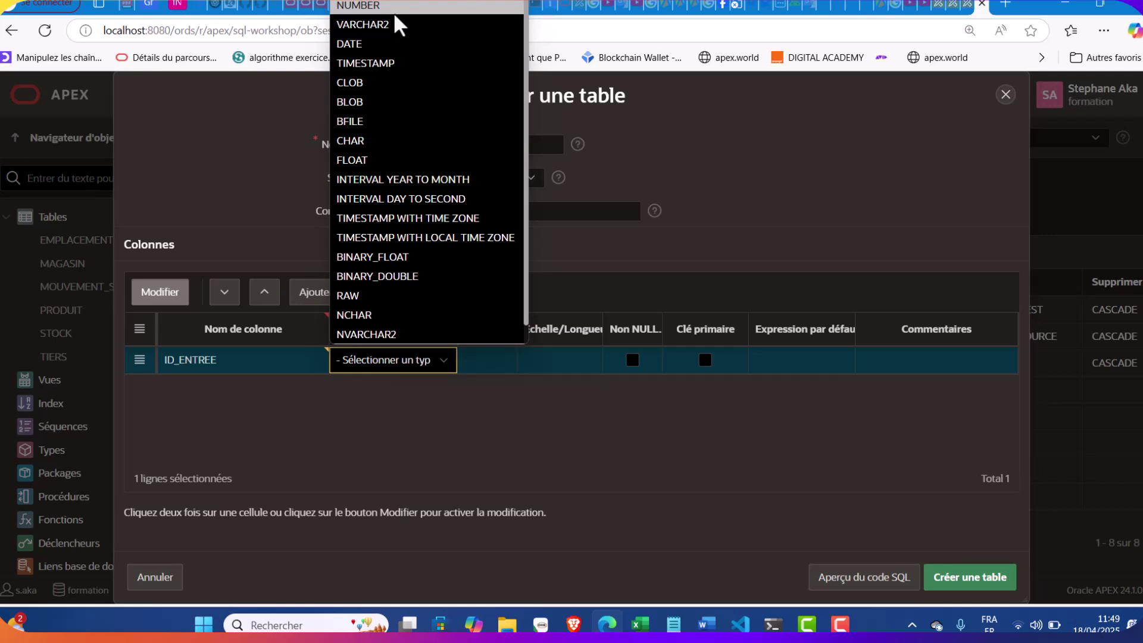
pyautogui.click(394, 13)
pyautogui.click(704, 359)
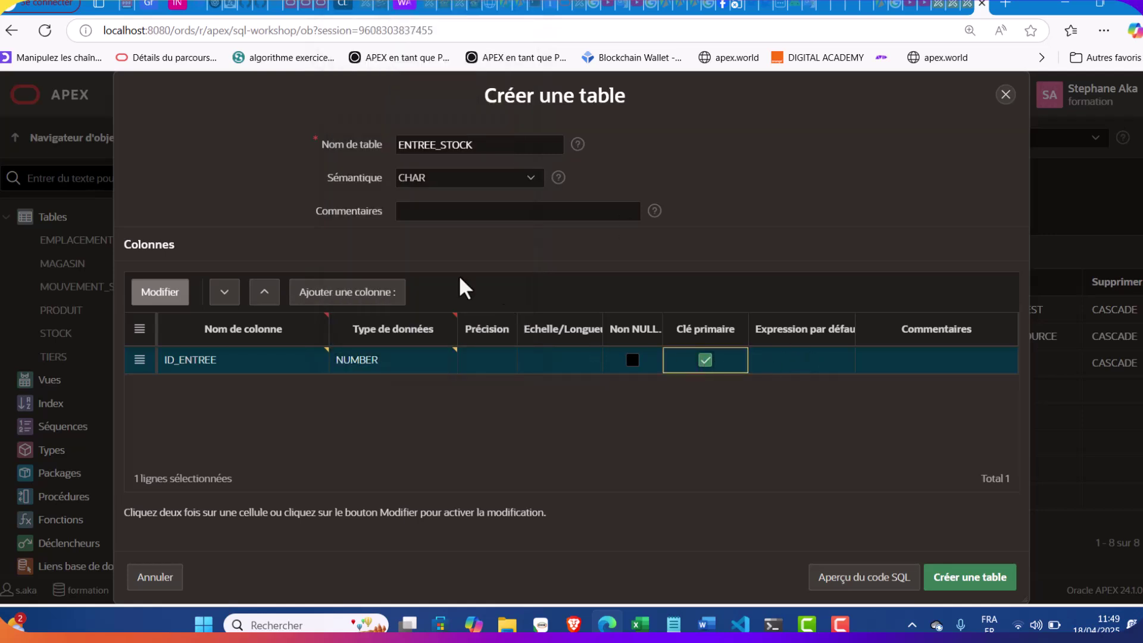
# Add the NUMERO column as a NOT NULL VARCHAR2 of length 50
pyautogui.click(381, 293)
pyautogui.click(673, 624)
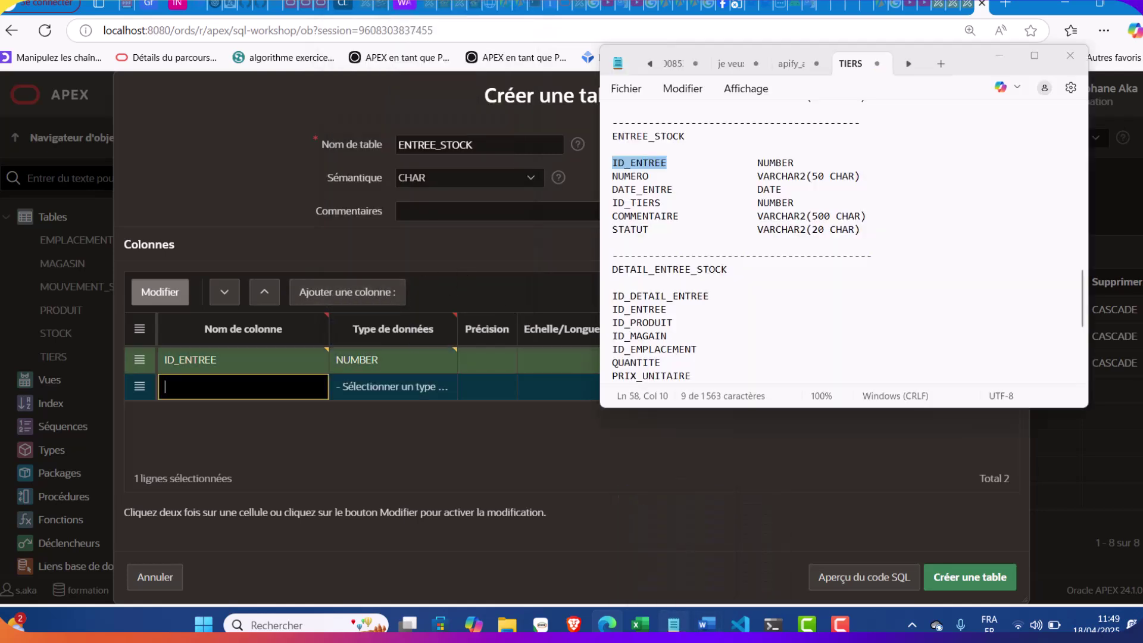
pyautogui.moveTo(656, 175); pyautogui.dragTo(593, 177)
pyautogui.click(688, 178)
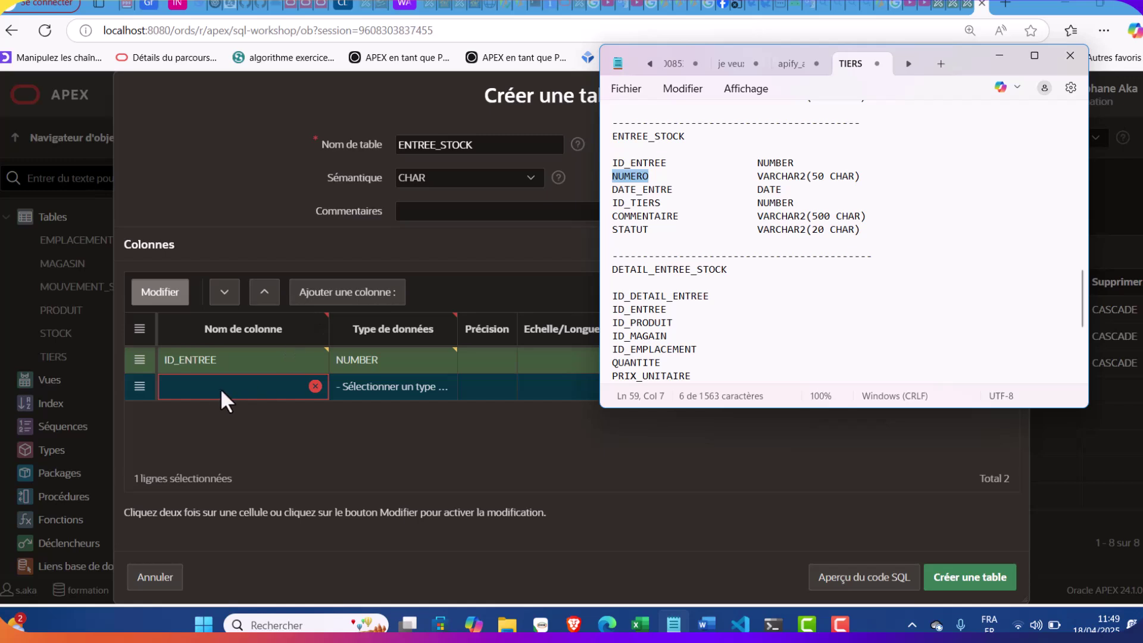
pyautogui.click(223, 388)
pyautogui.click(369, 387)
pyautogui.click(443, 386)
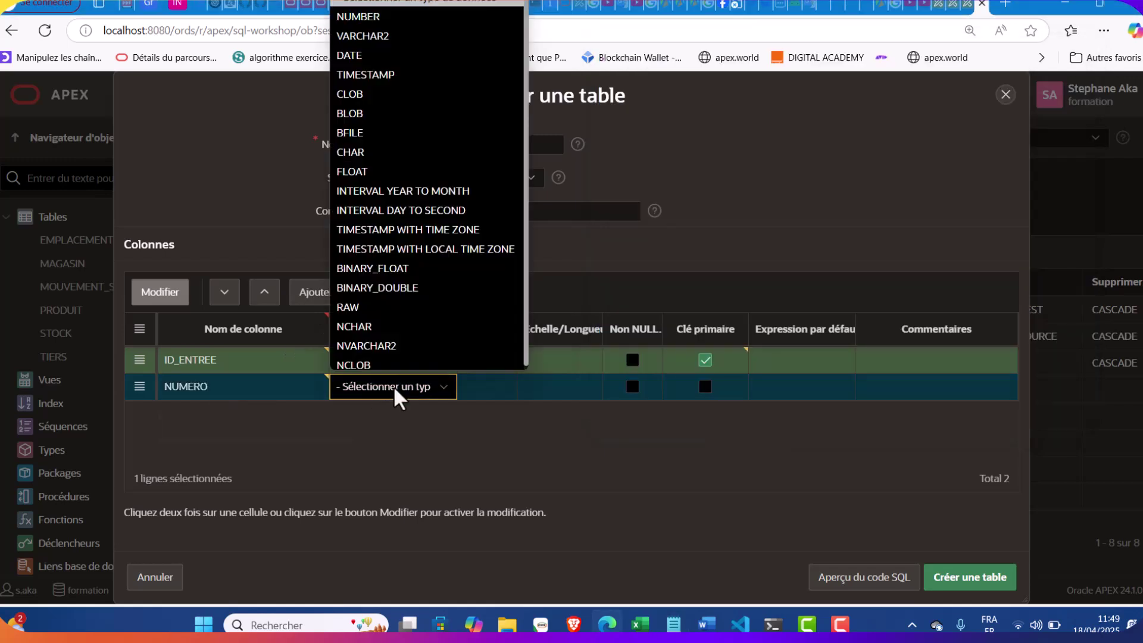
pyautogui.click(399, 33)
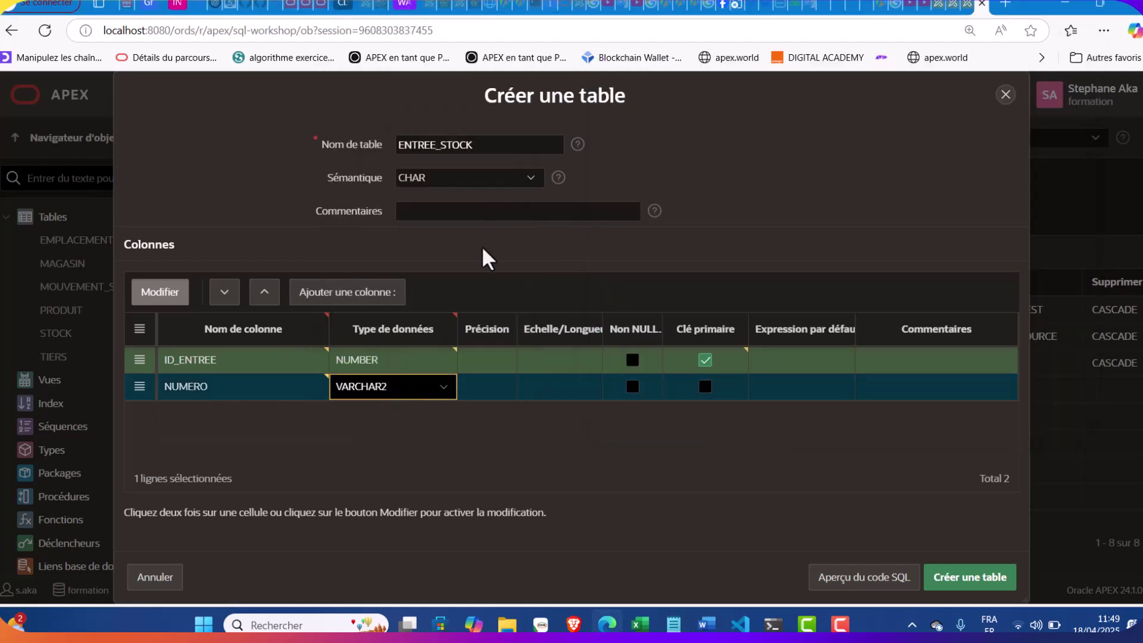
pyautogui.click(567, 389)
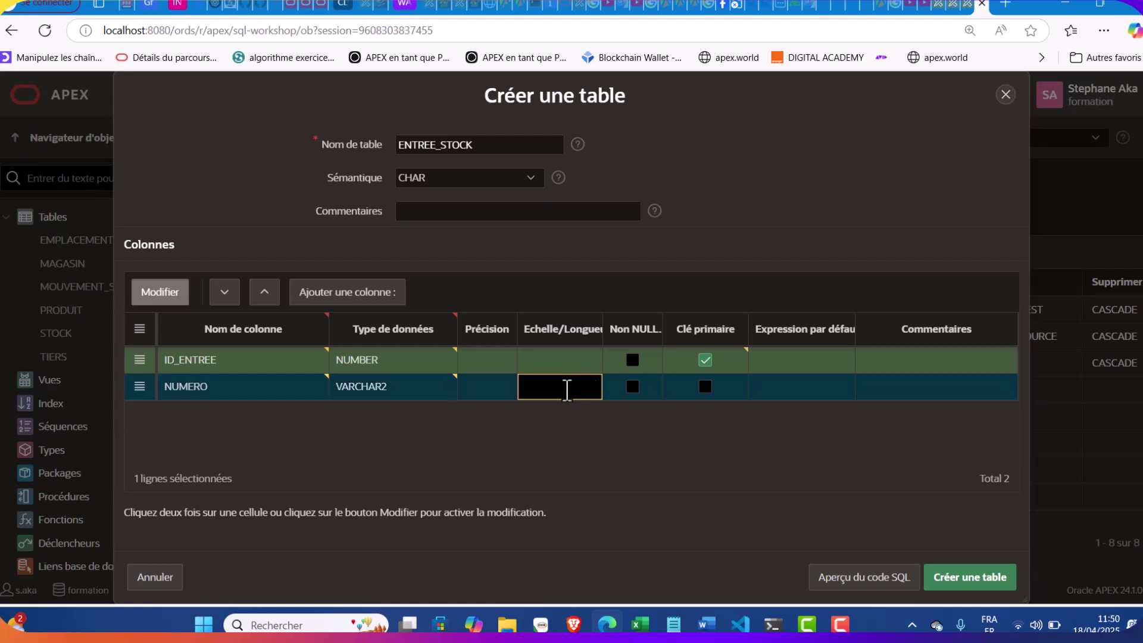
pyautogui.click(669, 625)
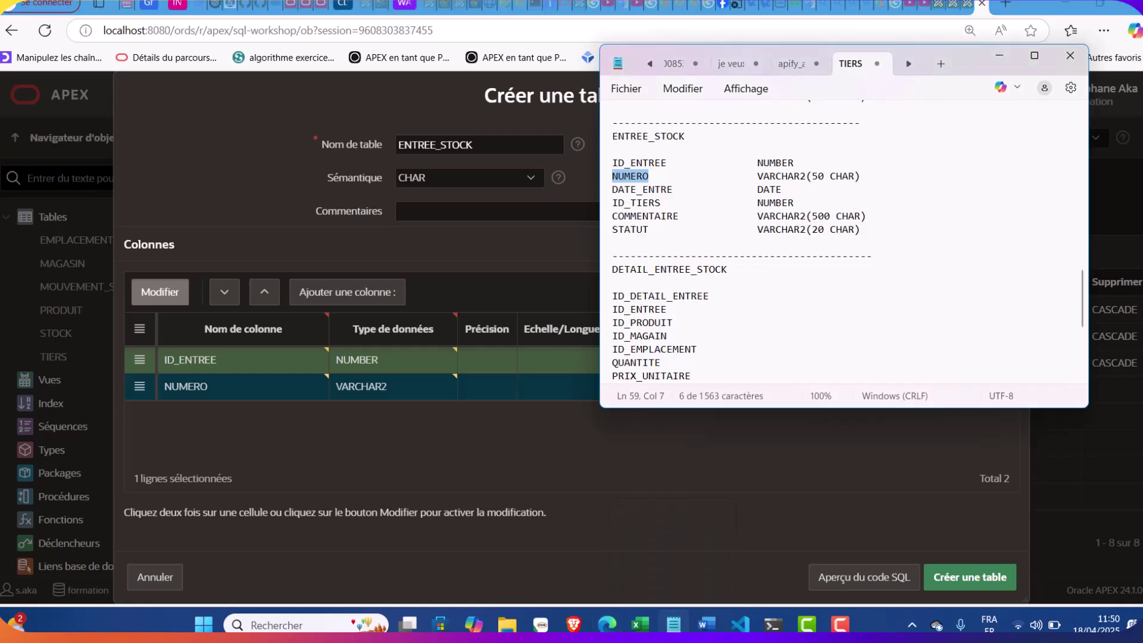
pyautogui.click(673, 624)
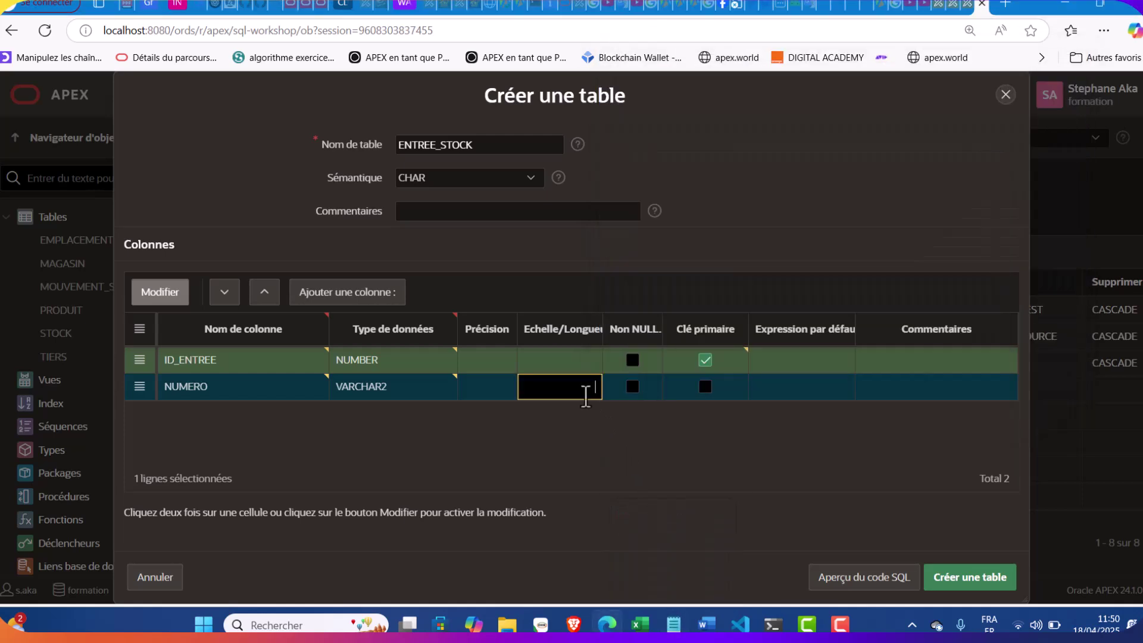
pyautogui.click(632, 386)
# Add DATE_ENTRE as a NOT NULL DATE column
pyautogui.click(390, 291)
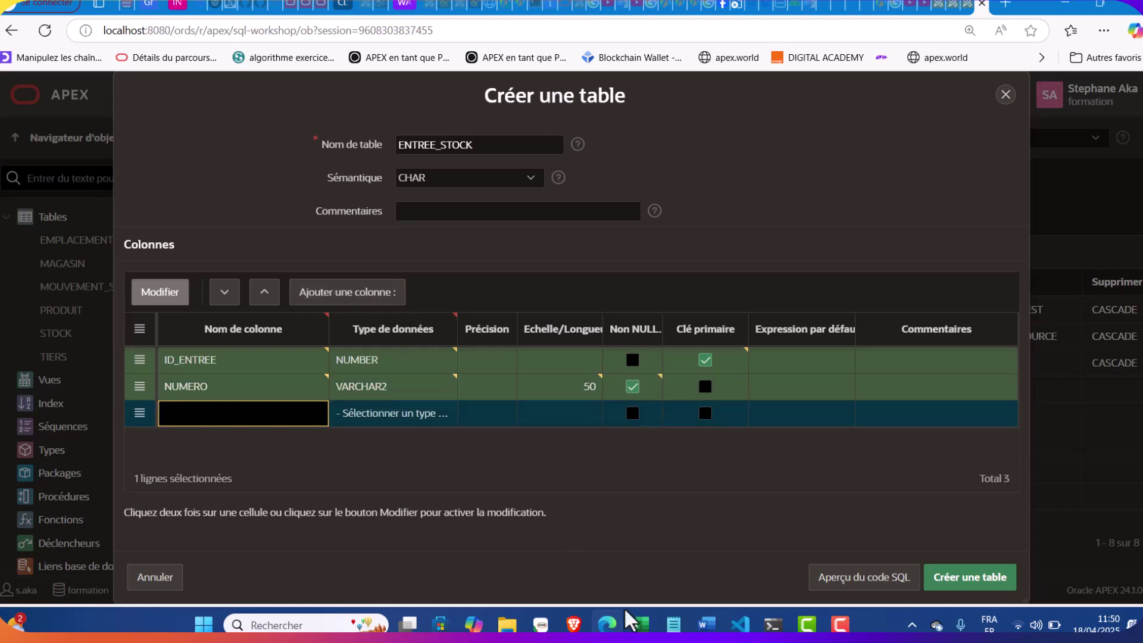
pyautogui.click(673, 623)
pyautogui.moveTo(672, 189); pyautogui.dragTo(604, 194)
pyautogui.hotkey('ctrl', 'c')
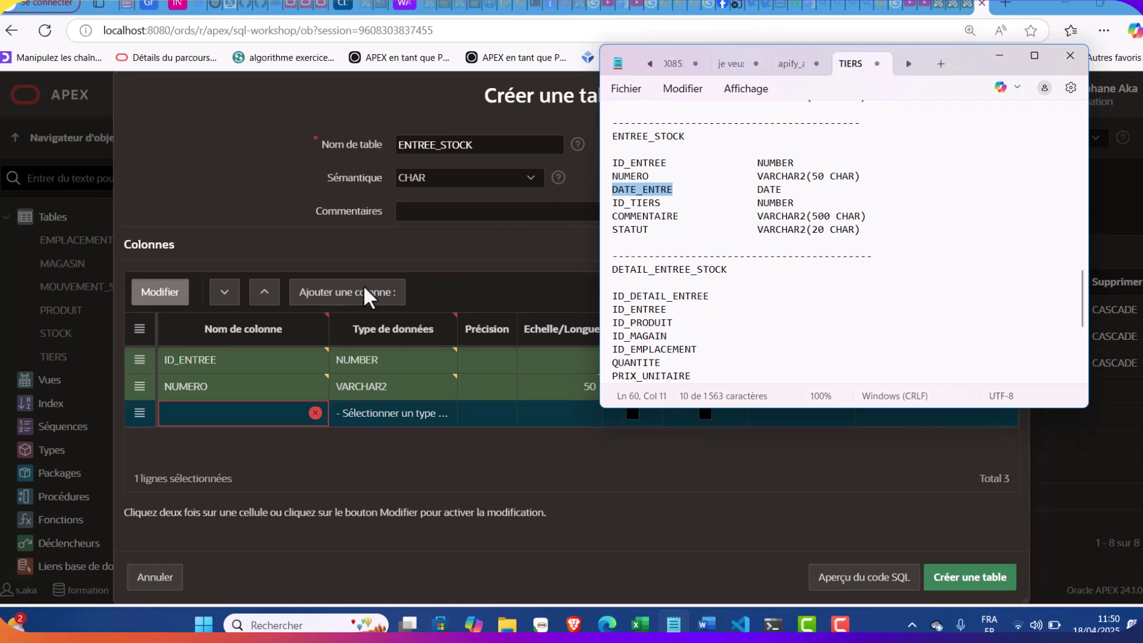
pyautogui.click(233, 411)
pyautogui.hotkey('ctrl', 'v')
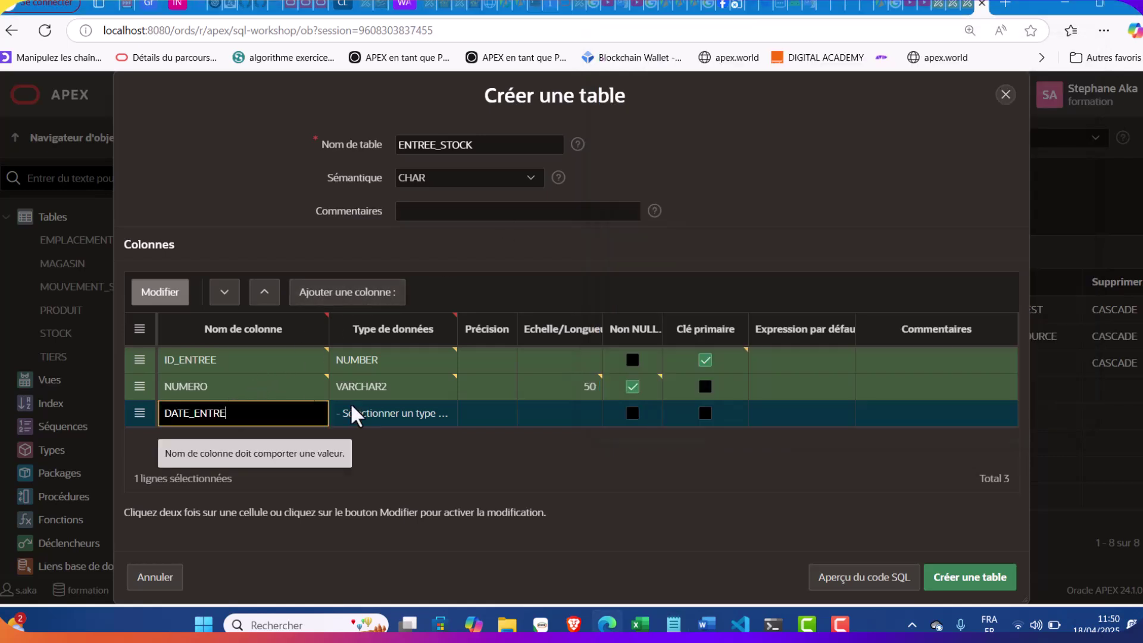
pyautogui.click(380, 410)
pyautogui.click(384, 412)
pyautogui.click(390, 83)
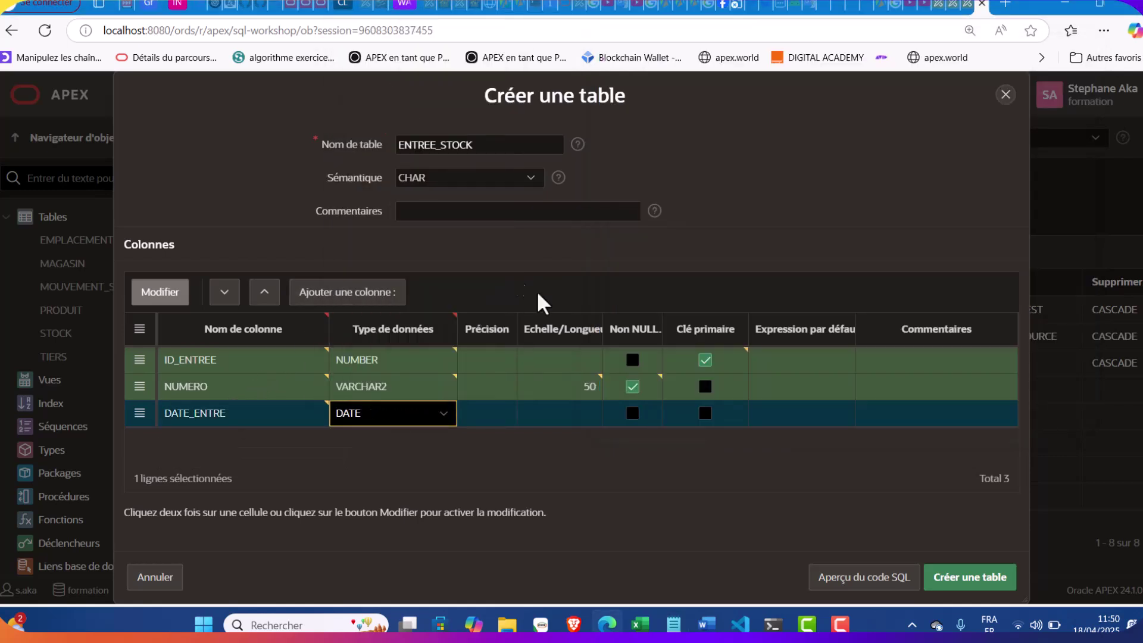
pyautogui.click(631, 413)
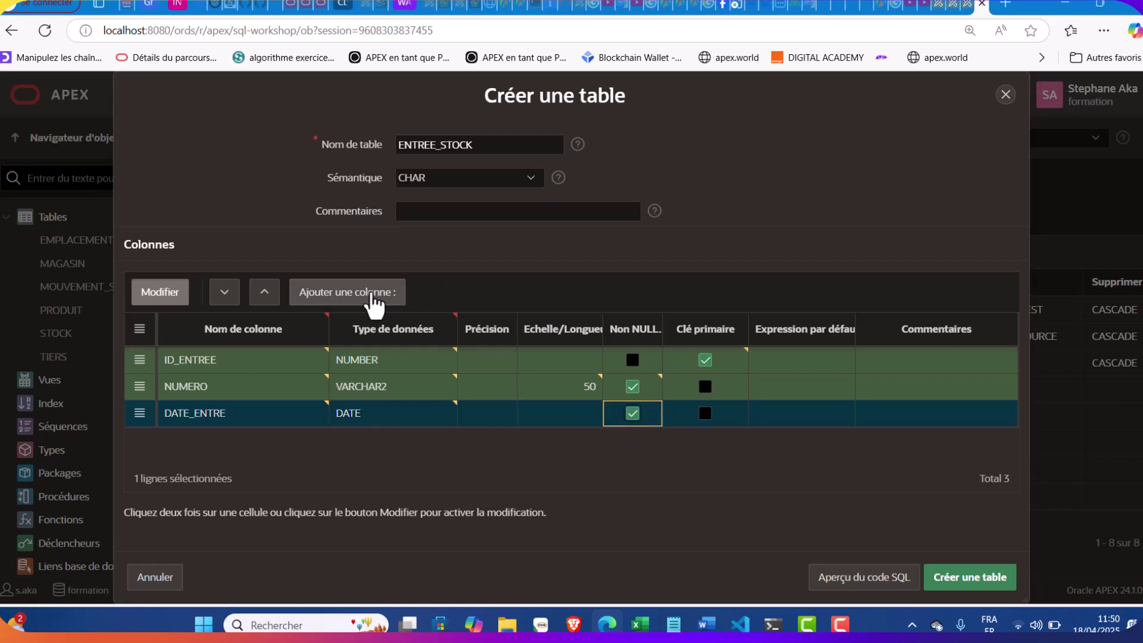
# Add ID_TIERS as a NOT NULL NUMBER column
pyautogui.click(375, 296)
pyautogui.click(675, 625)
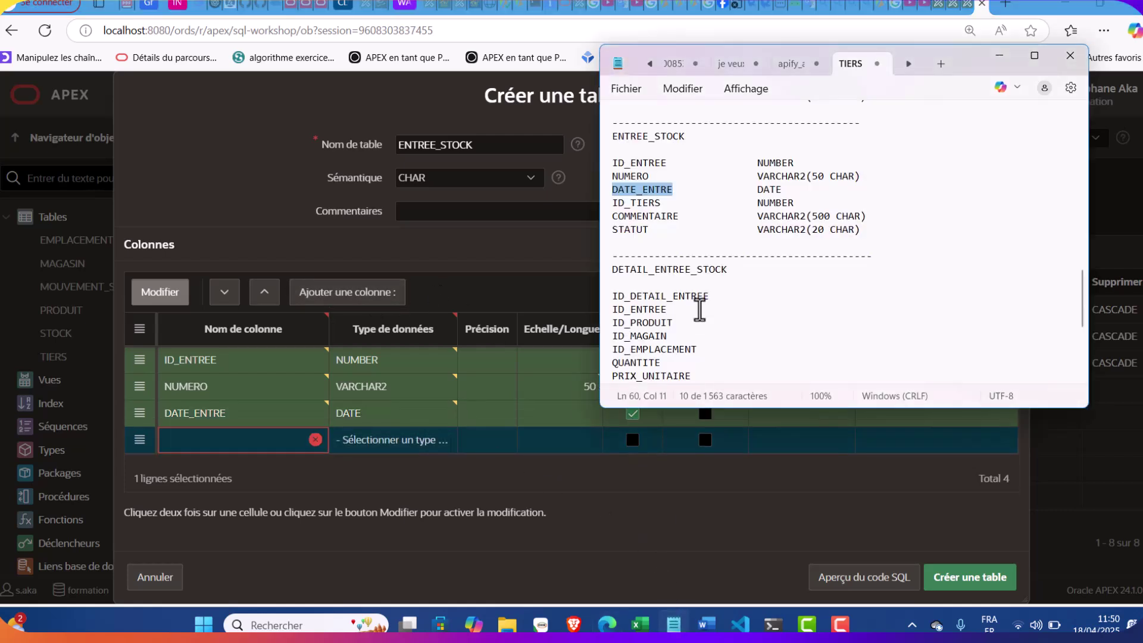
pyautogui.doubleClick(652, 207)
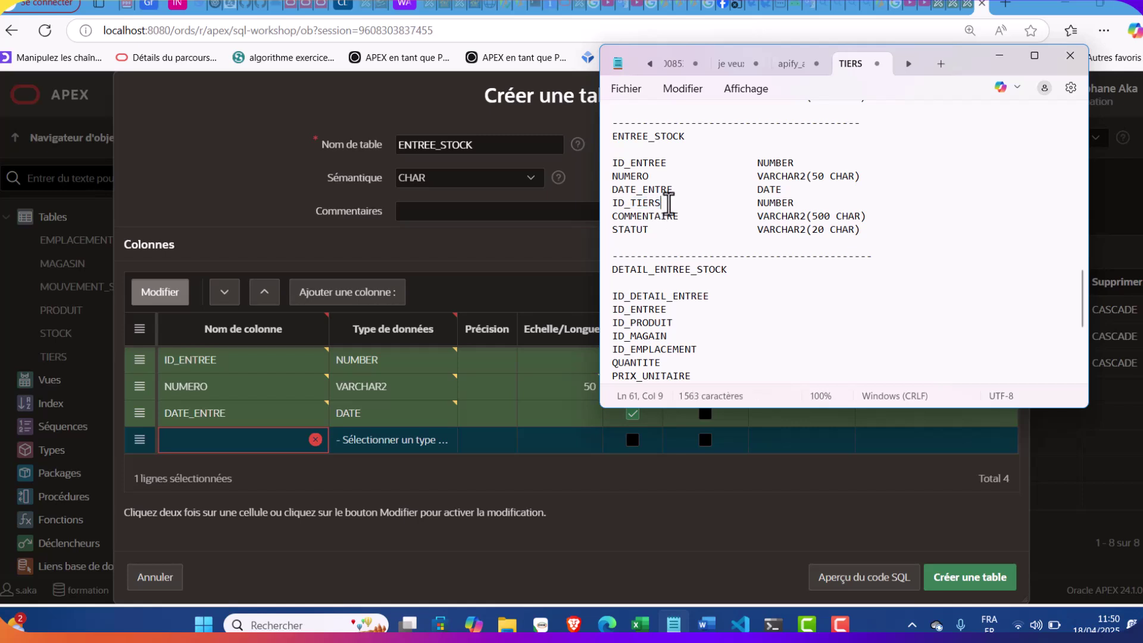
pyautogui.moveTo(651, 206); pyautogui.dragTo(604, 206)
pyautogui.hotkey('ctrl', 'c')
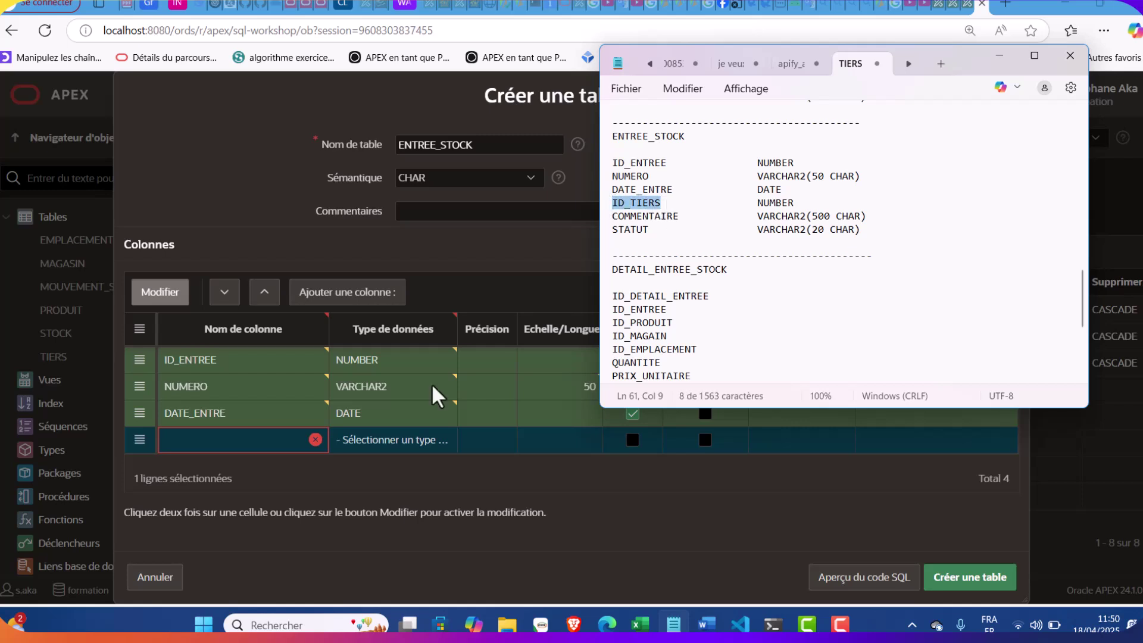
pyautogui.click(260, 442)
pyautogui.hotkey('ctrl', 'v')
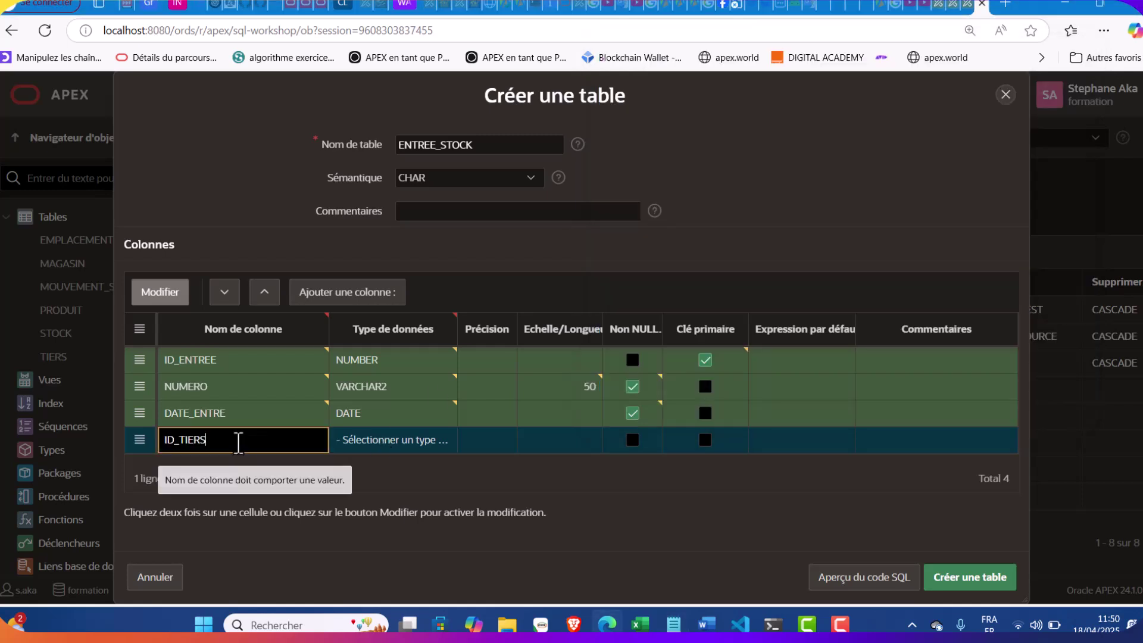
pyautogui.click(404, 440)
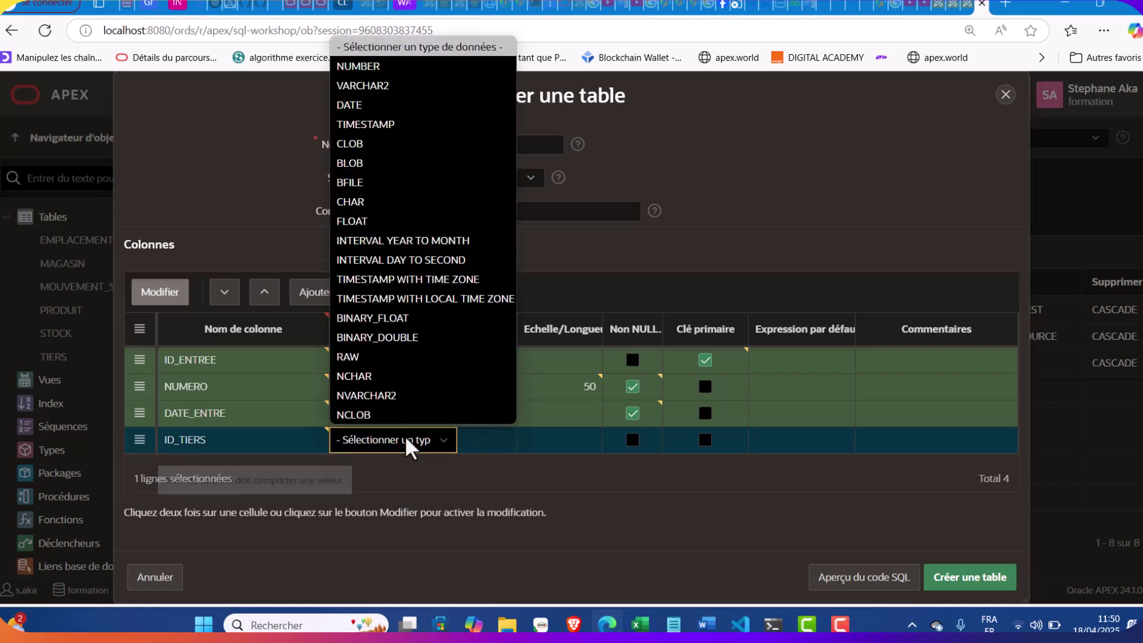
pyautogui.click(409, 69)
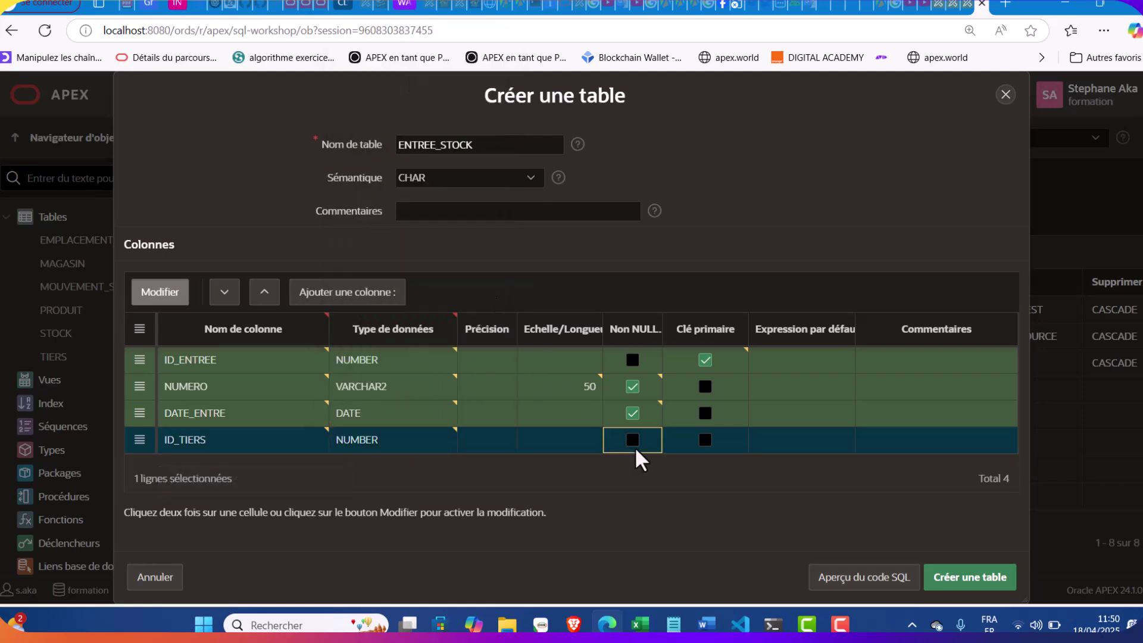
pyautogui.click(632, 439)
# Add COMMENTAIRE as a VARCHAR2 column with length 500
pyautogui.click(307, 294)
pyautogui.click(673, 623)
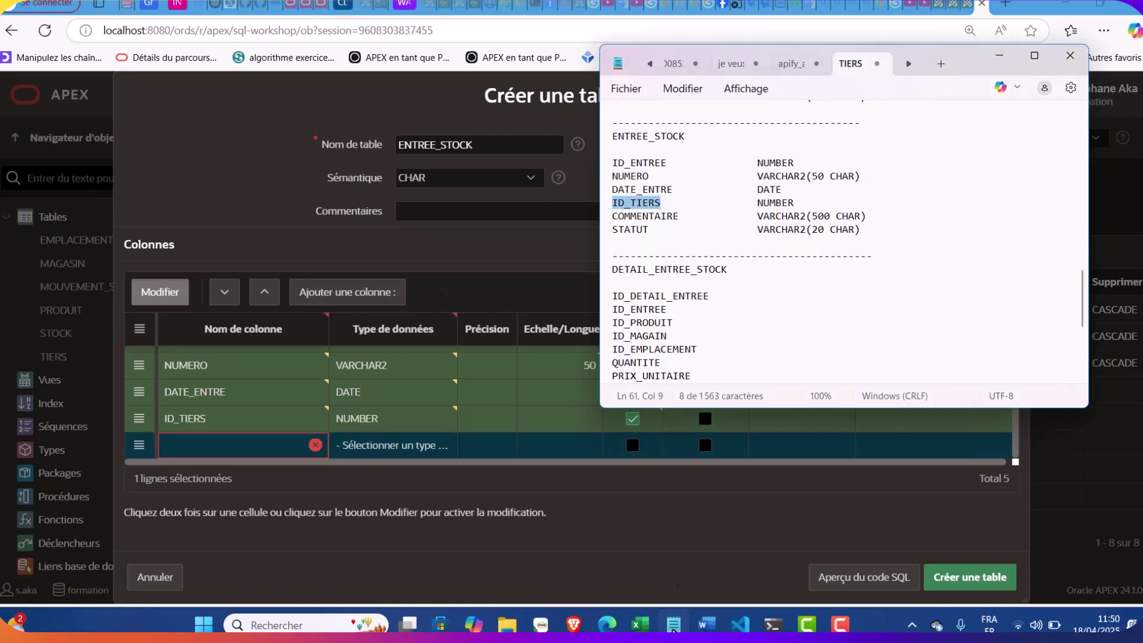
pyautogui.doubleClick(648, 215)
pyautogui.hotkey('ctrl', 'c')
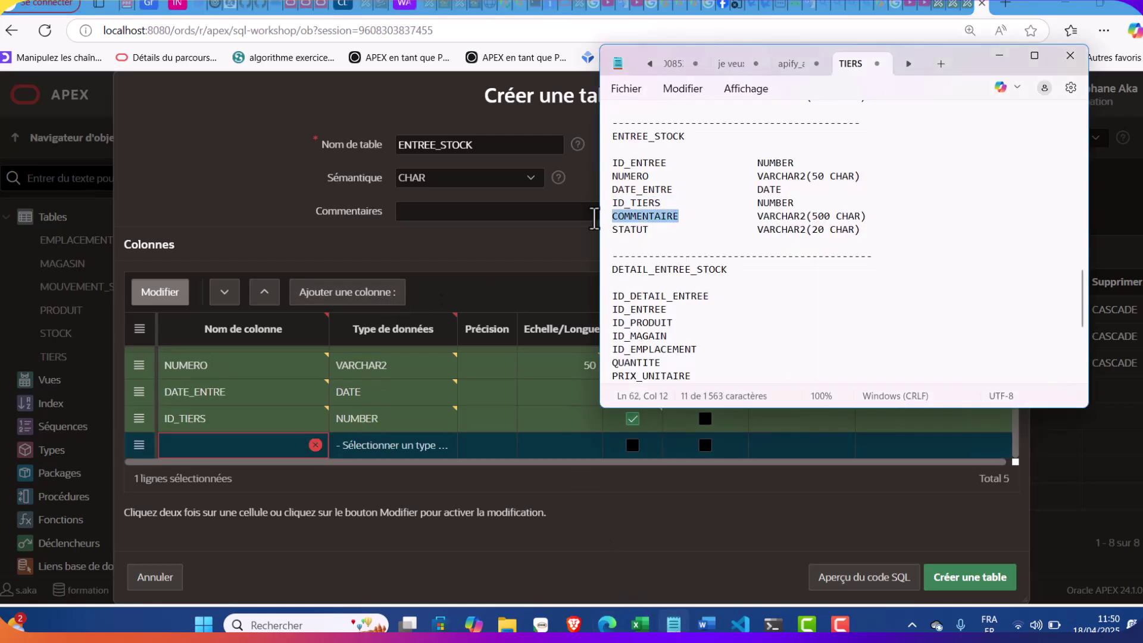
pyautogui.click(250, 446)
pyautogui.hotkey('ctrl', 'v')
pyautogui.click(381, 444)
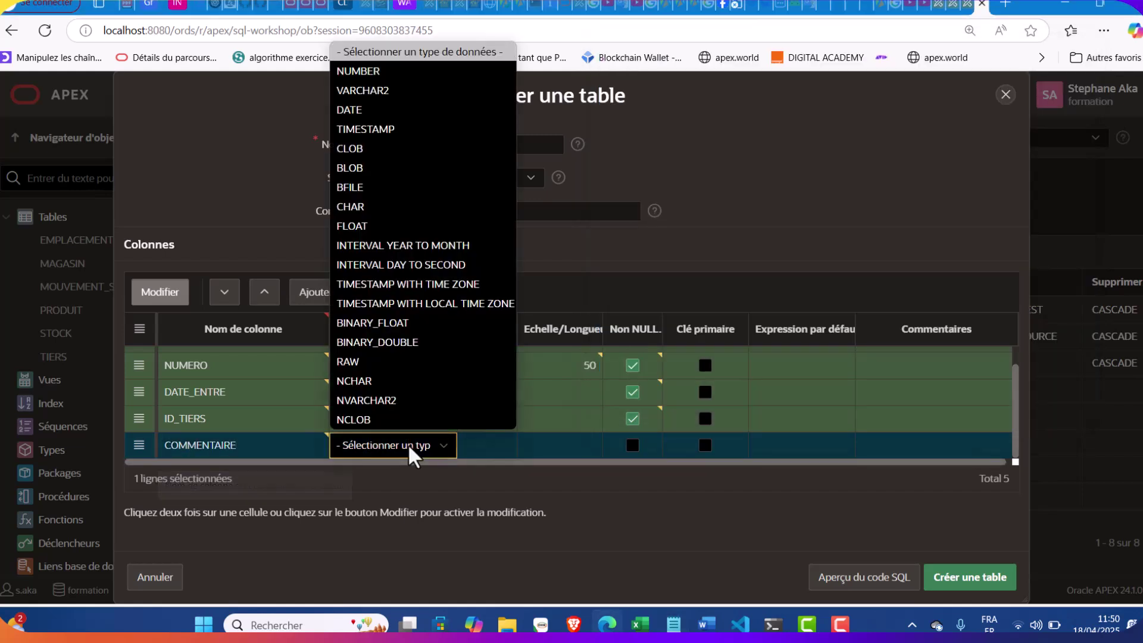
pyautogui.click(419, 91)
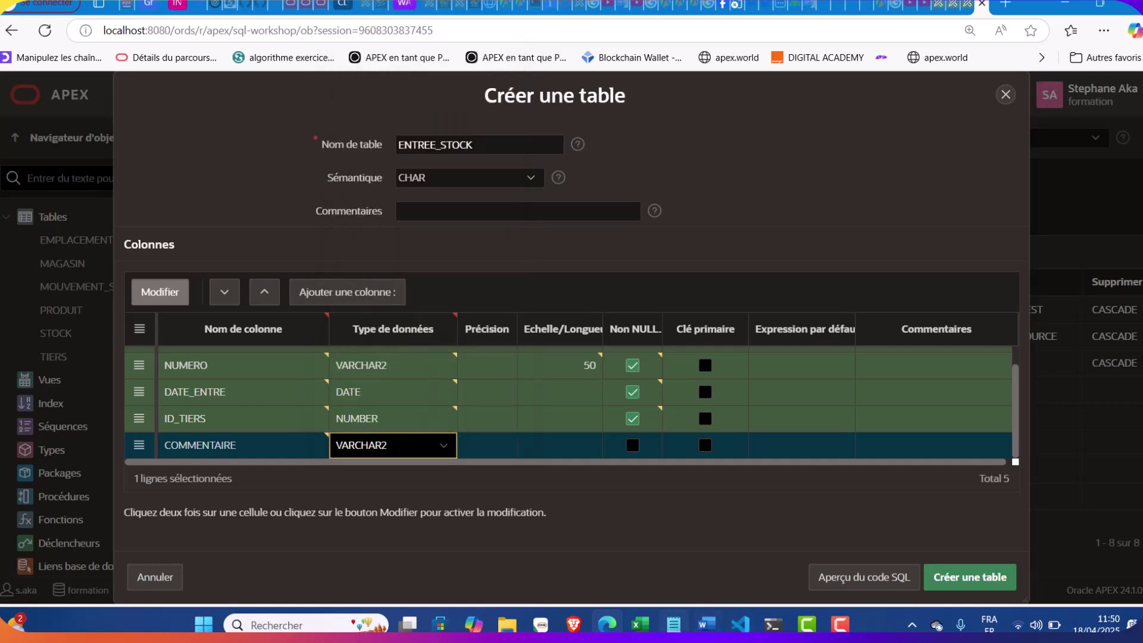
pyautogui.click(673, 624)
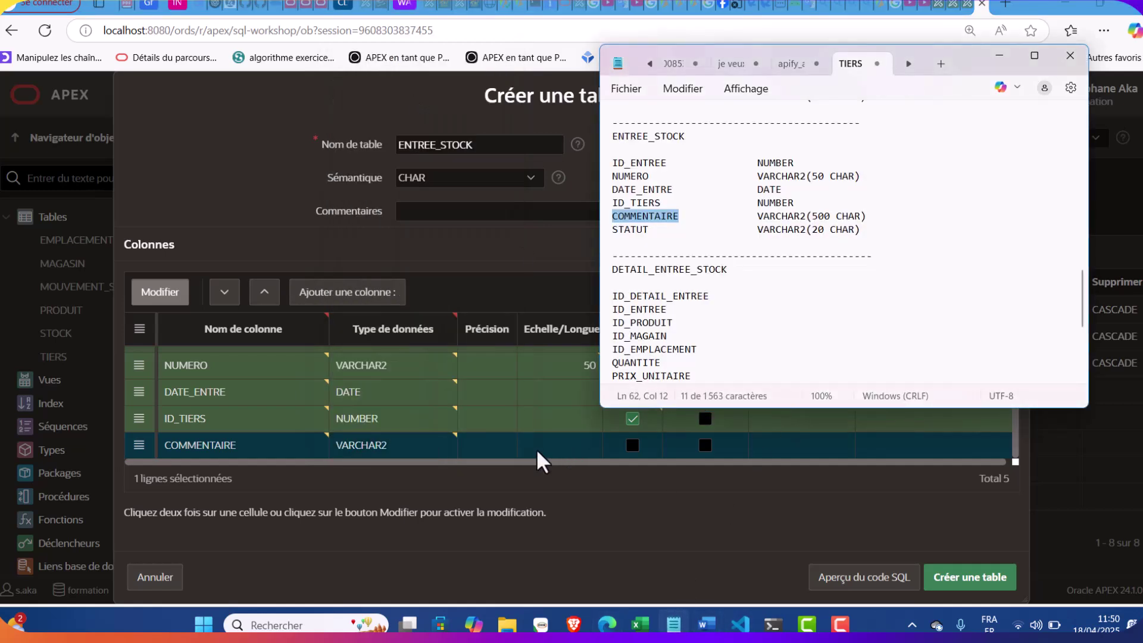
pyautogui.click(553, 448)
pyautogui.write('500')
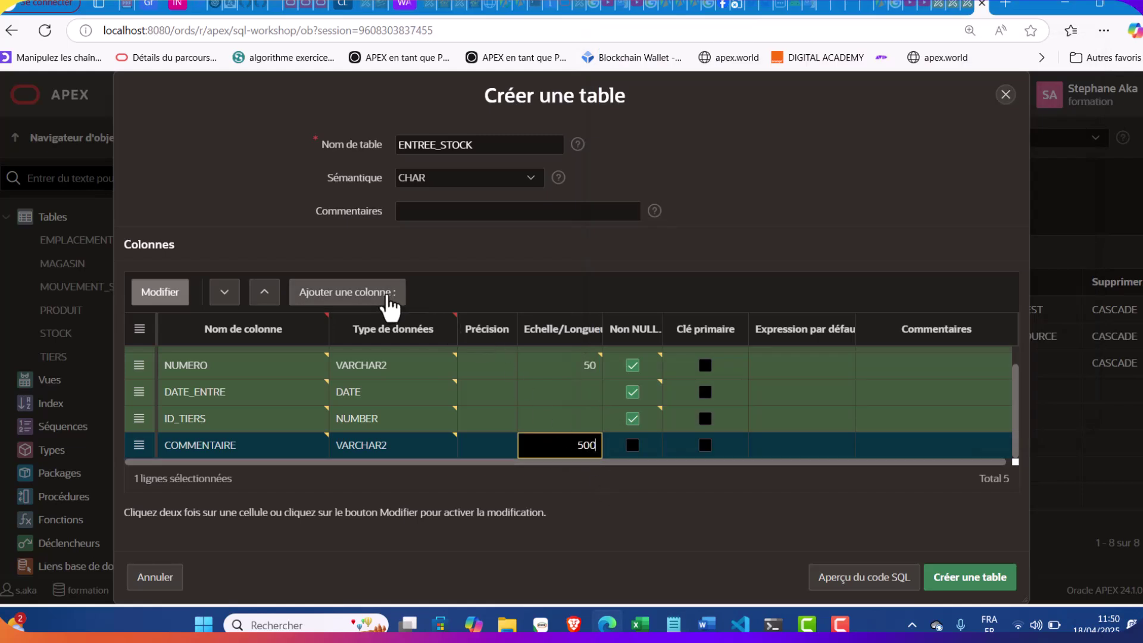
# Add STATUT as a VARCHAR2 column with length 20
pyautogui.click(390, 292)
pyautogui.click(673, 626)
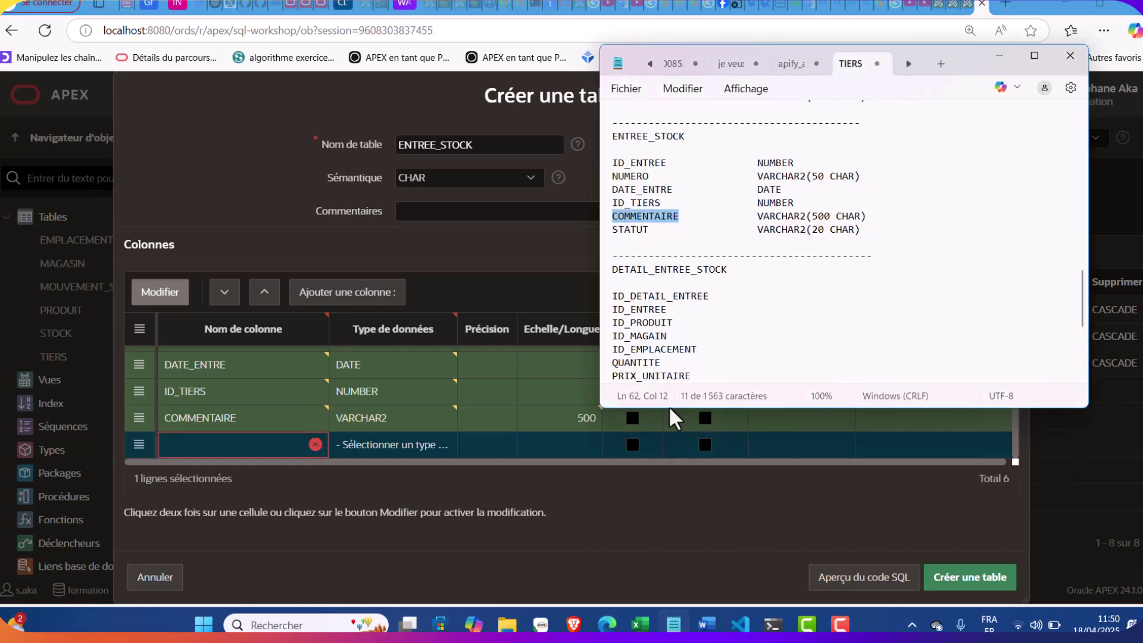
pyautogui.doubleClick(633, 230)
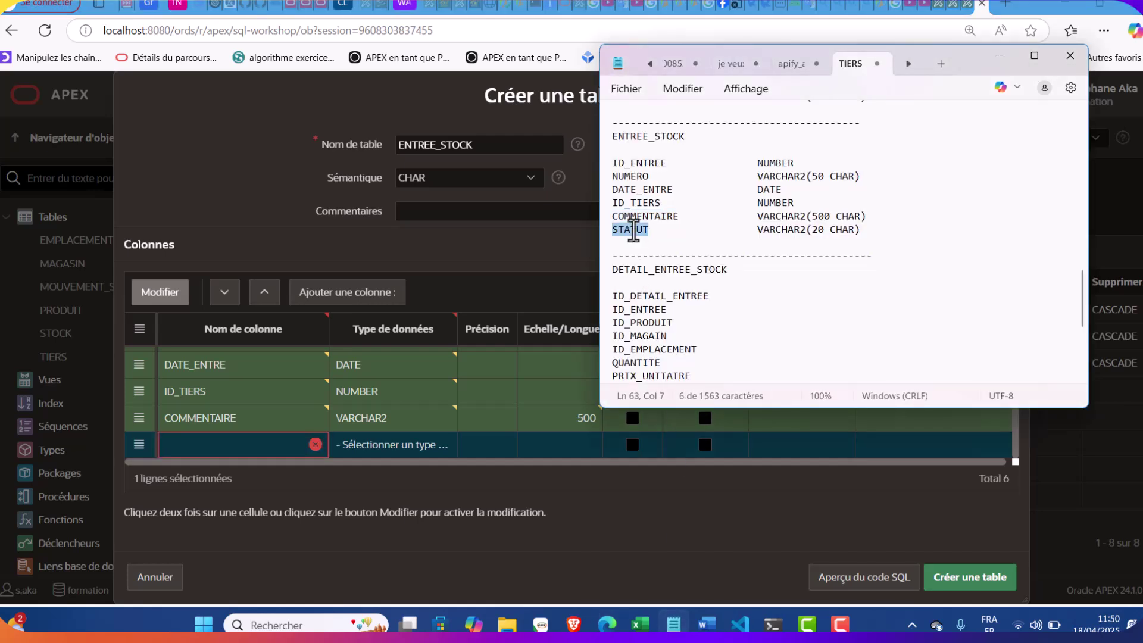
pyautogui.click(243, 444)
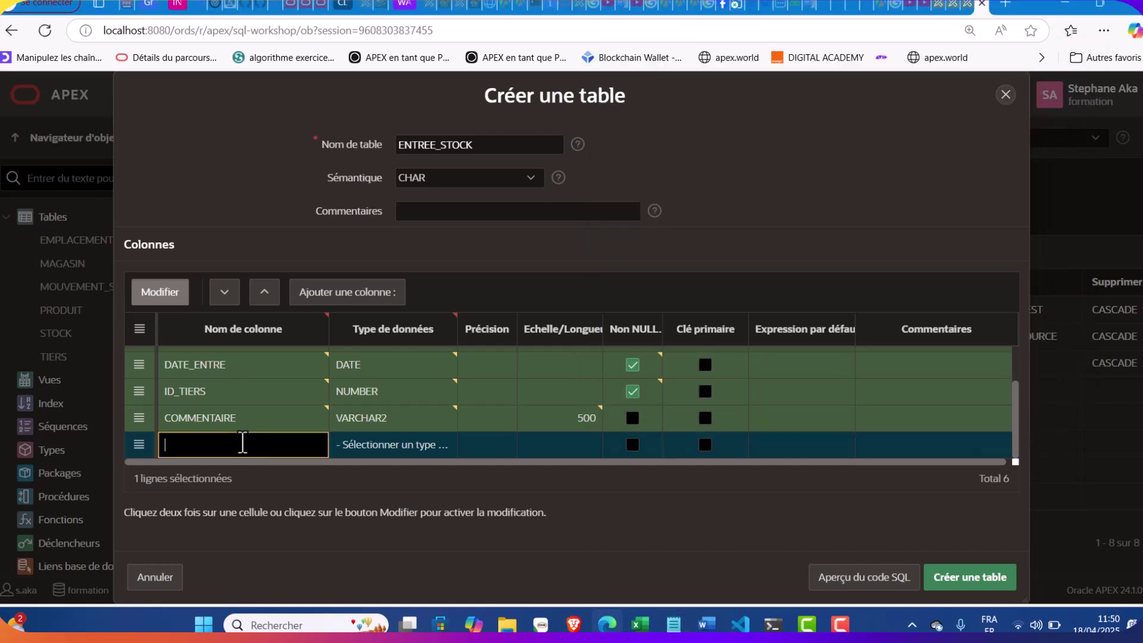
pyautogui.click(378, 443)
pyautogui.click(378, 444)
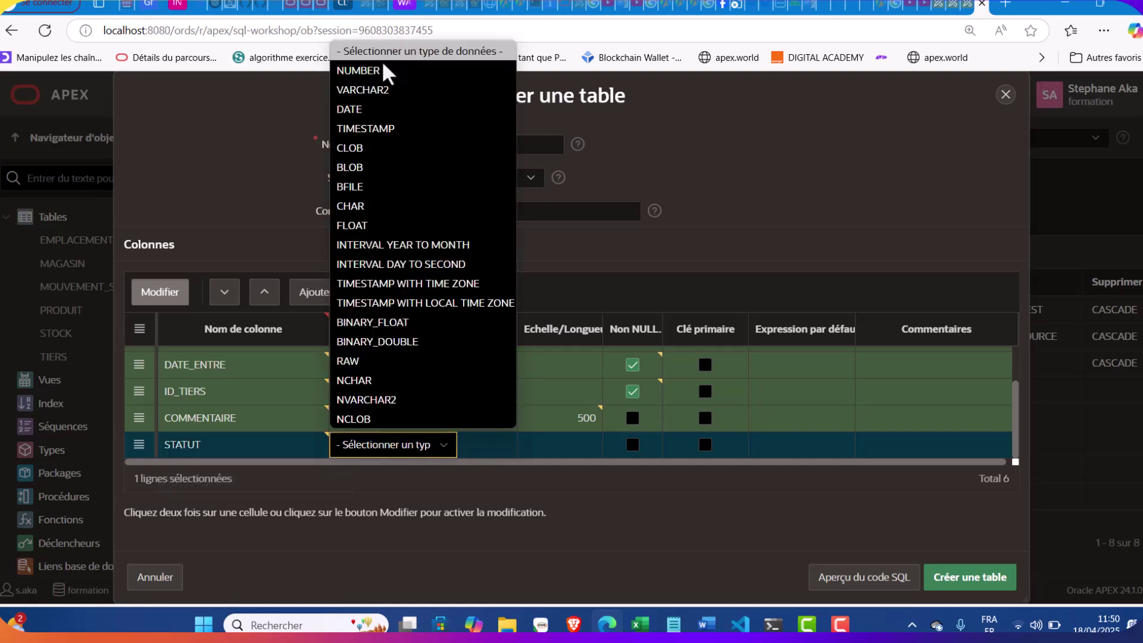
pyautogui.click(371, 90)
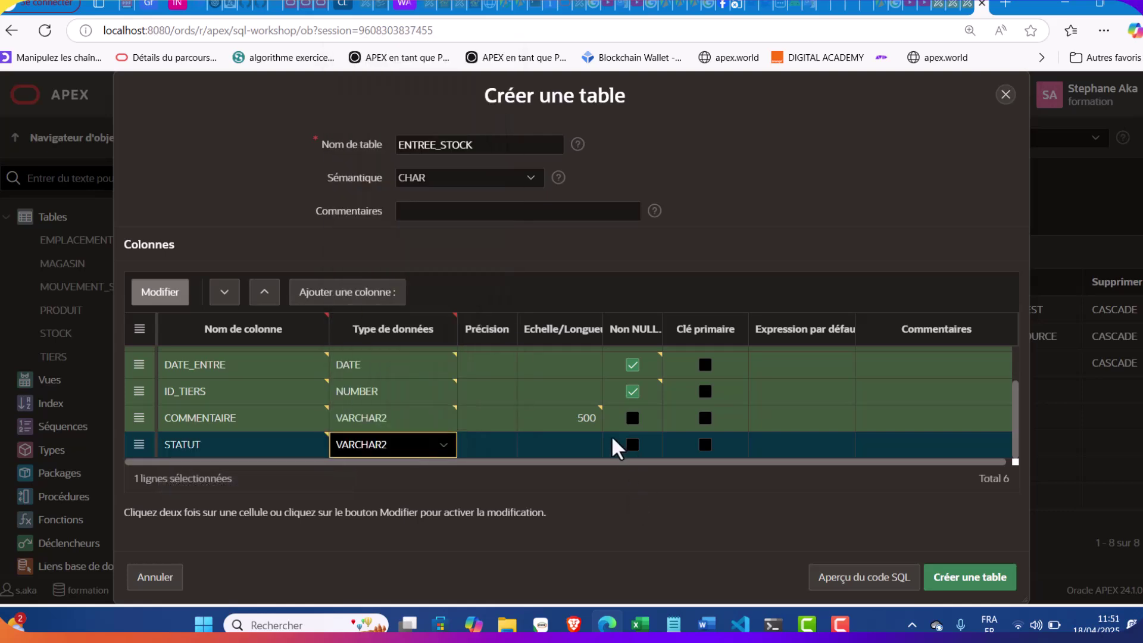
pyautogui.click(576, 439)
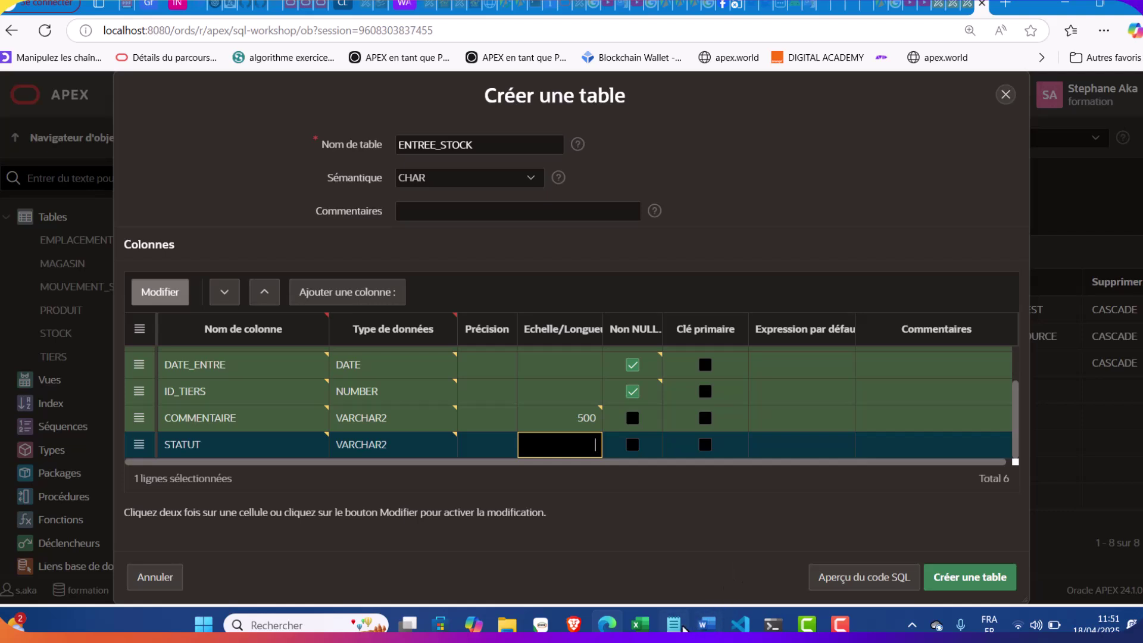
pyautogui.click(678, 626)
pyautogui.click(677, 626)
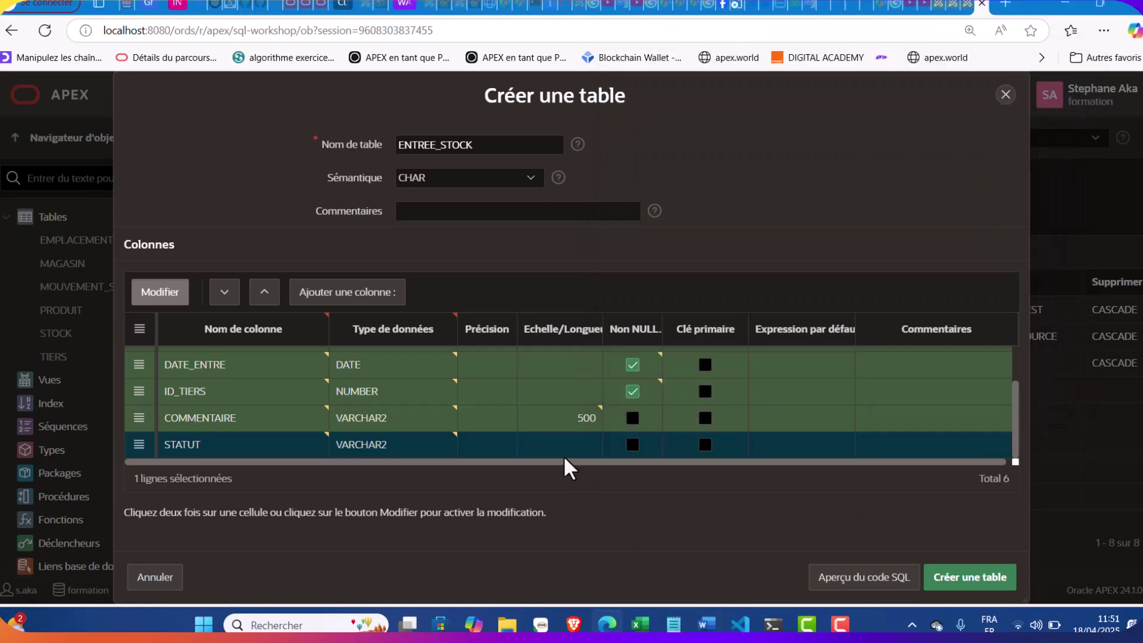
pyautogui.write('20')
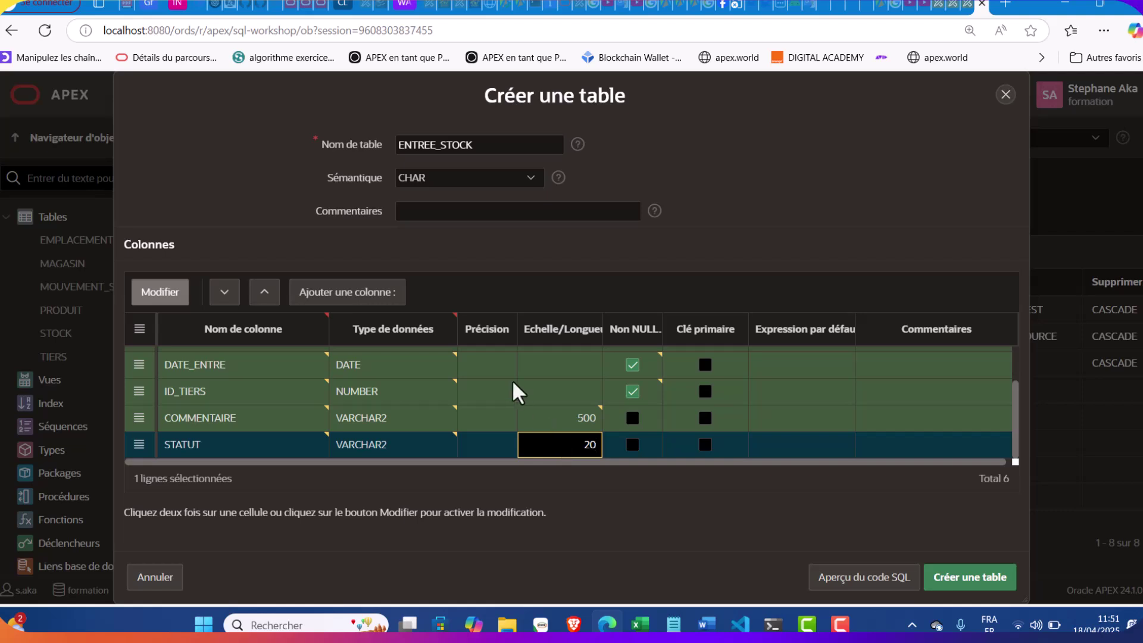
# Create the ENTREE_STOCK table and start a new constraint on its Contraintes tab
pyautogui.click(950, 564)
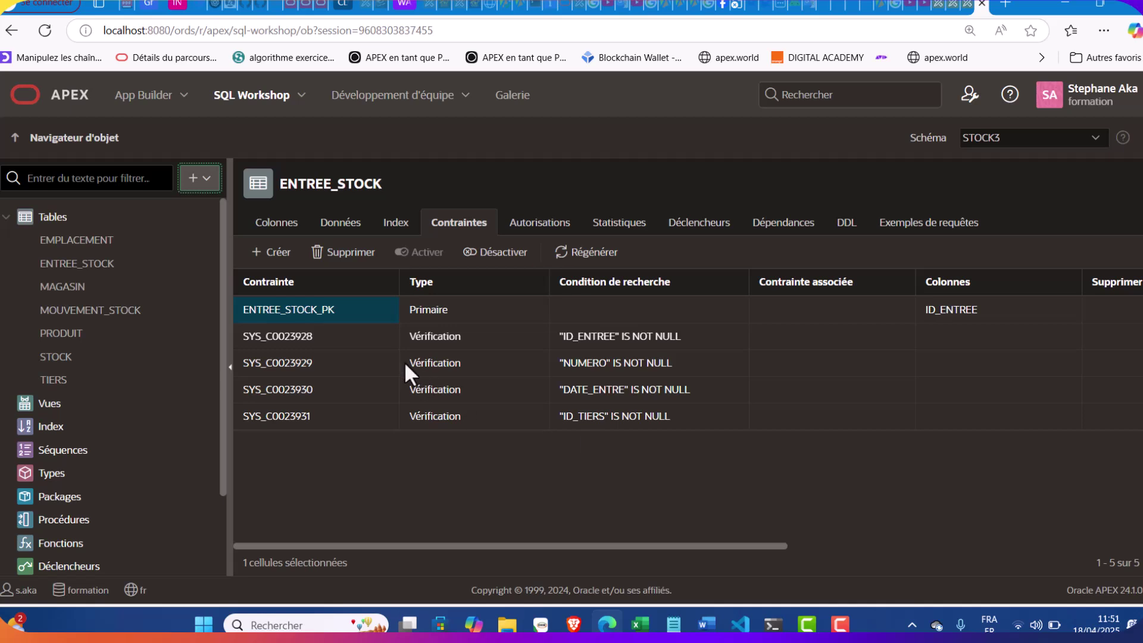
pyautogui.click(285, 230)
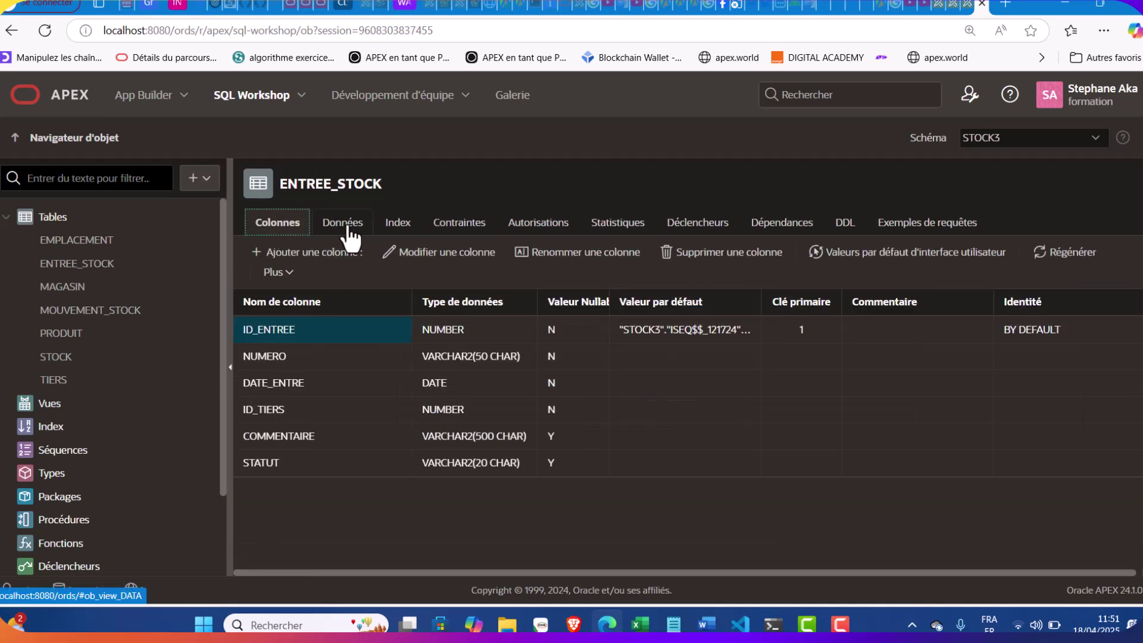
pyautogui.click(470, 230)
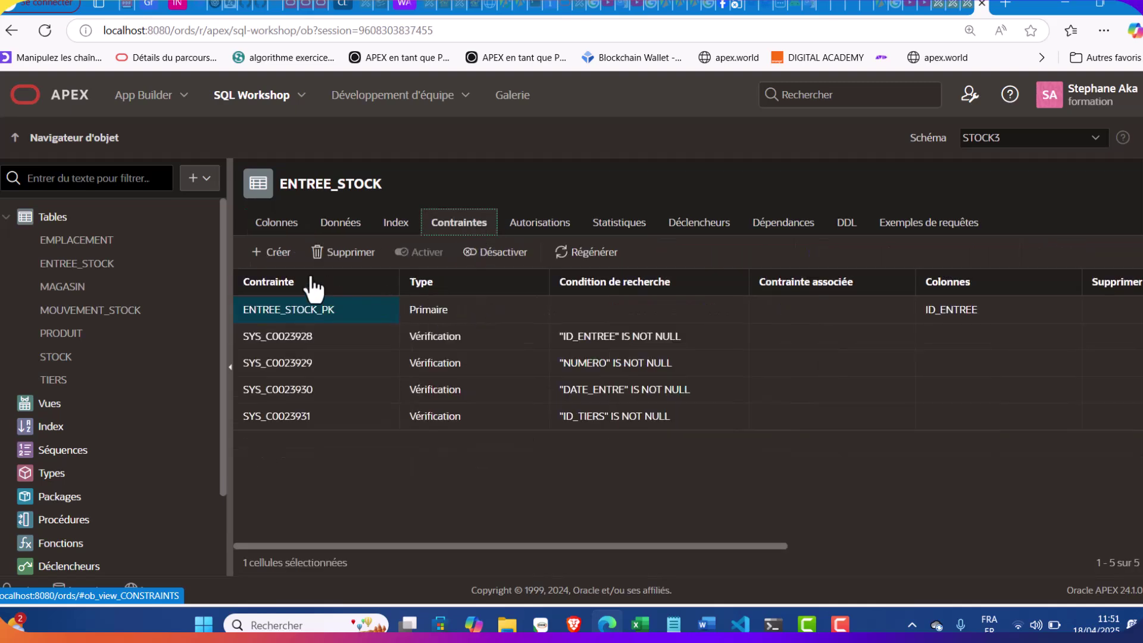
pyautogui.click(273, 253)
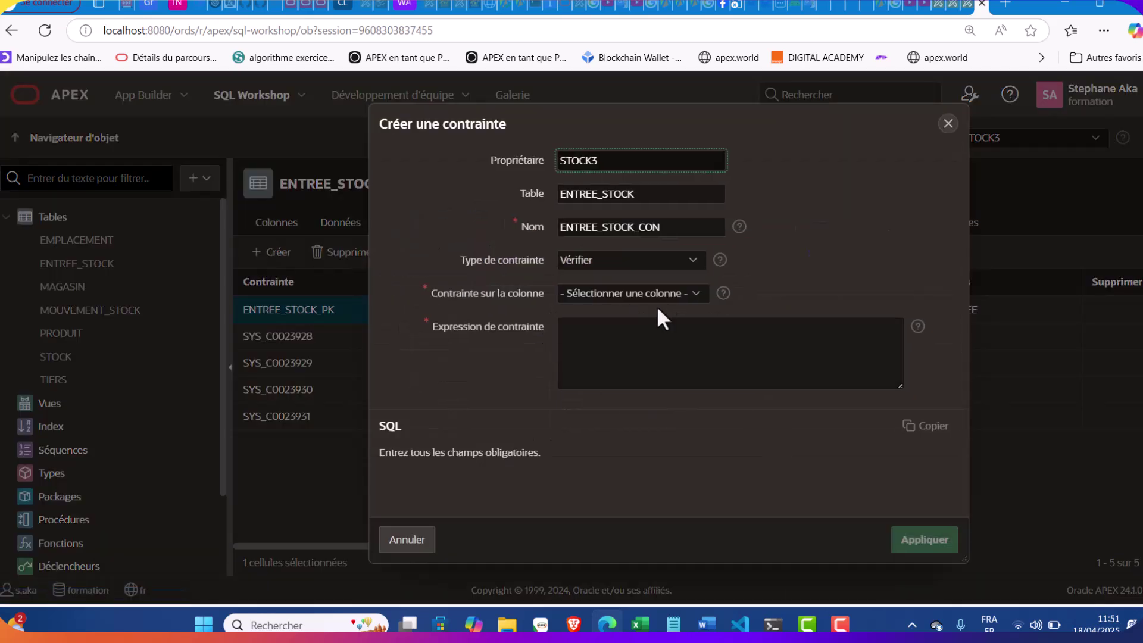
pyautogui.click(675, 625)
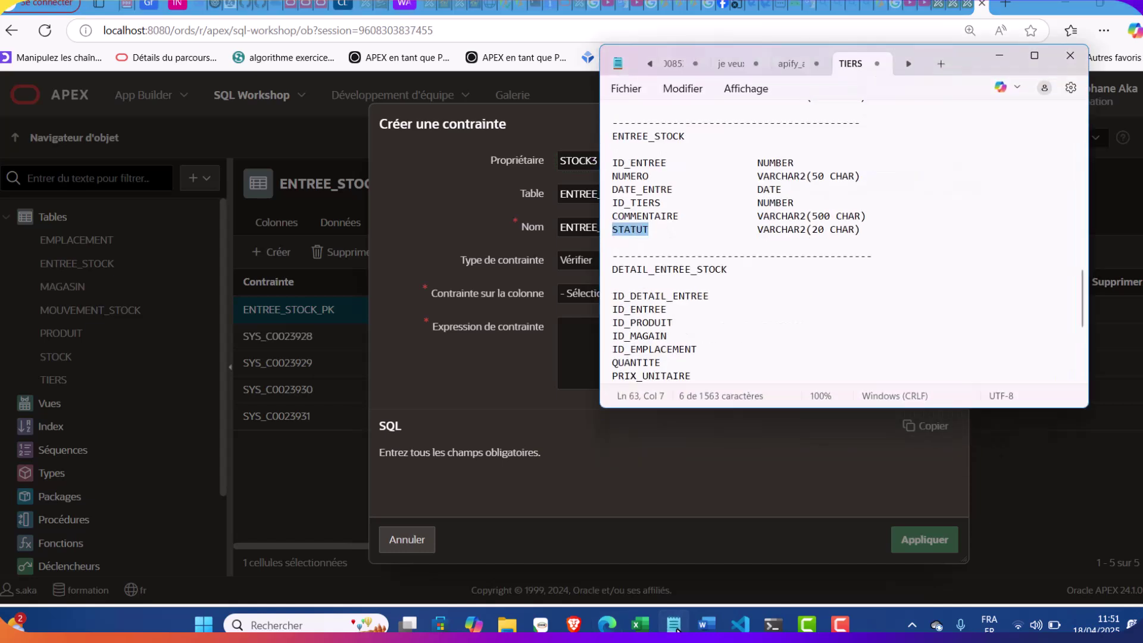
pyautogui.click(674, 625)
# Define foreign key ENTREE_TIERS from ID_TIERS to TIERS.ID_TIERS with cascading deletes
pyautogui.click(685, 232)
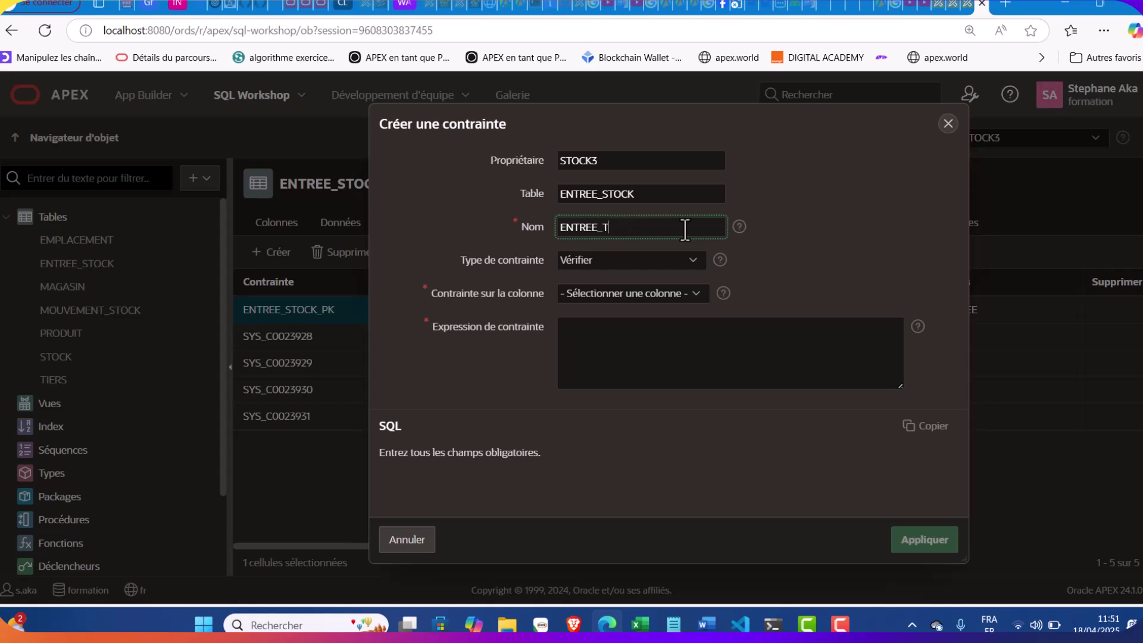
pyautogui.click(652, 261)
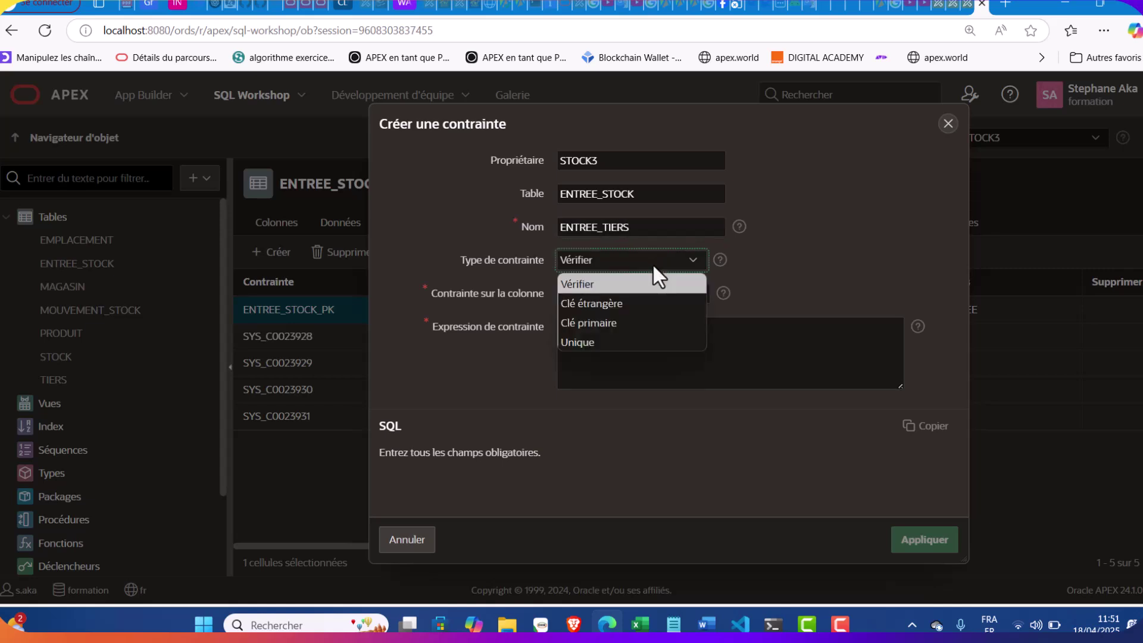
pyautogui.click(589, 302)
pyautogui.click(622, 311)
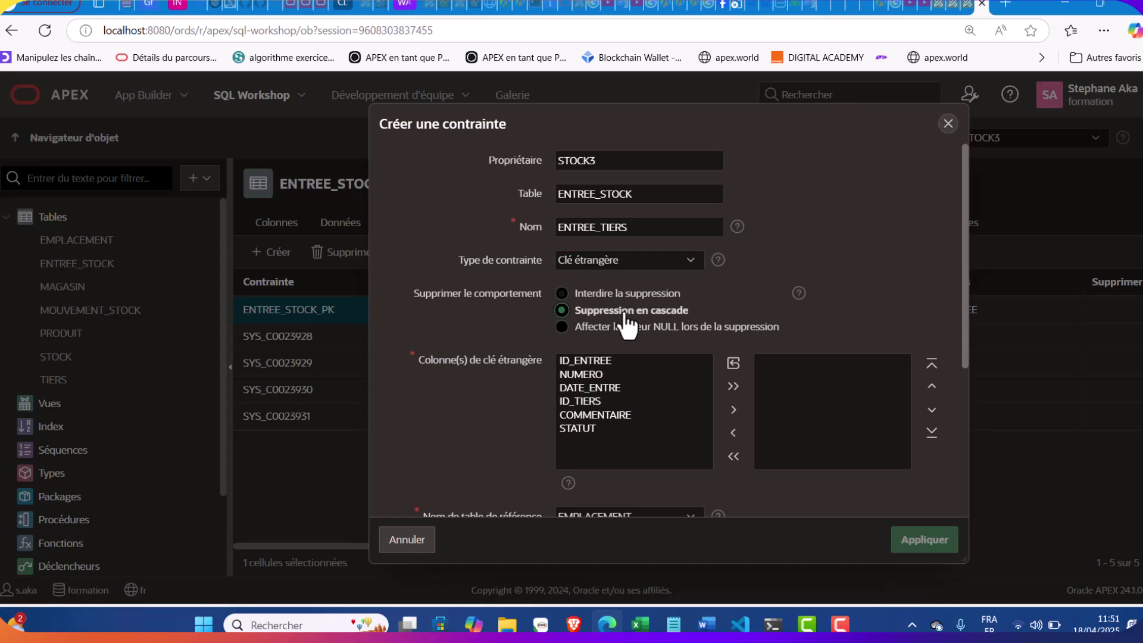
pyautogui.doubleClick(594, 402)
pyautogui.scroll(-3, 673, 405)
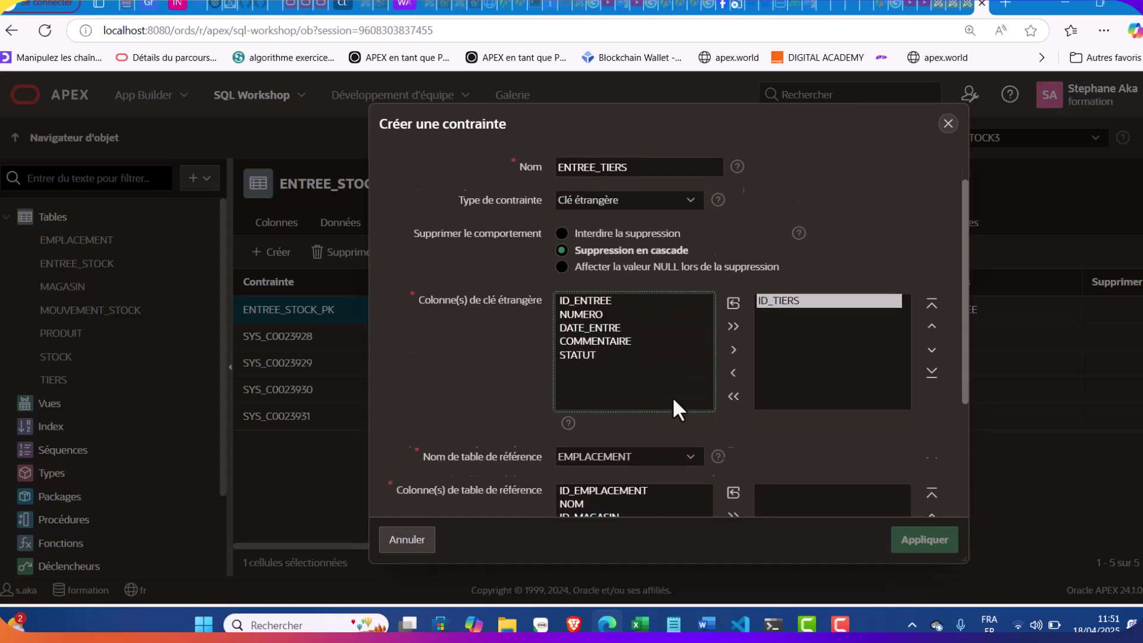
pyautogui.click(631, 374)
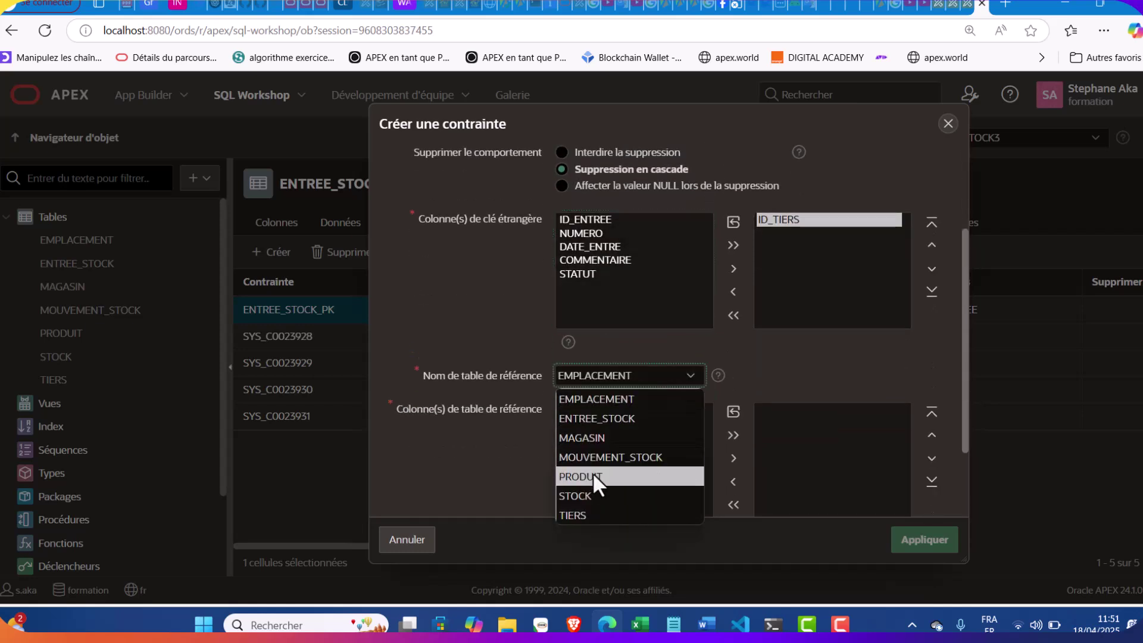
pyautogui.click(586, 514)
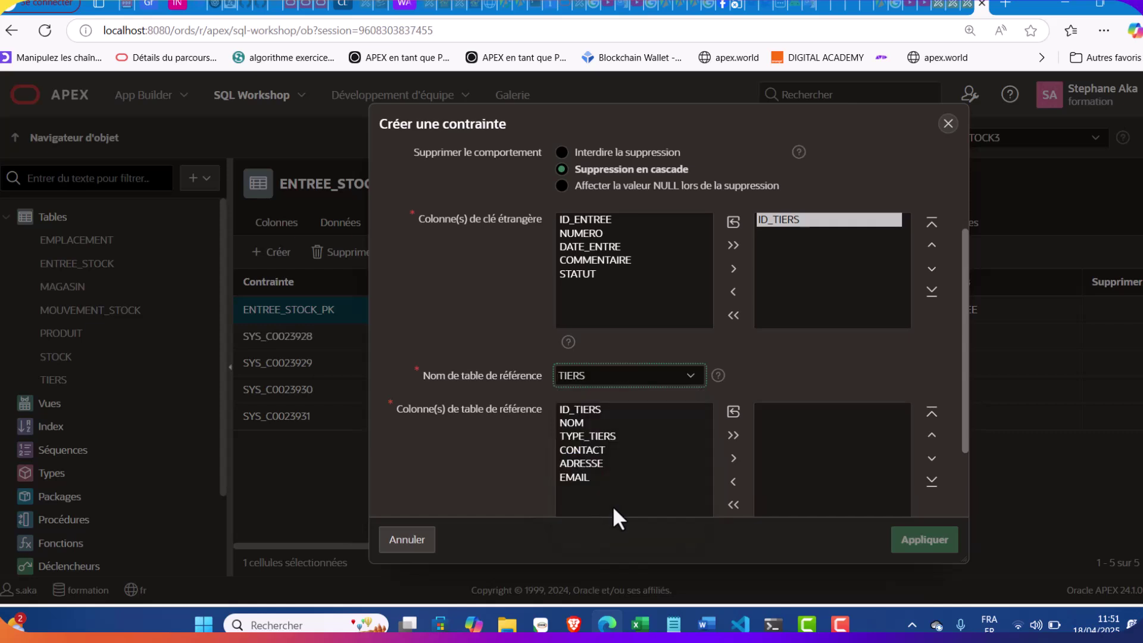
pyautogui.doubleClick(597, 409)
pyautogui.click(920, 540)
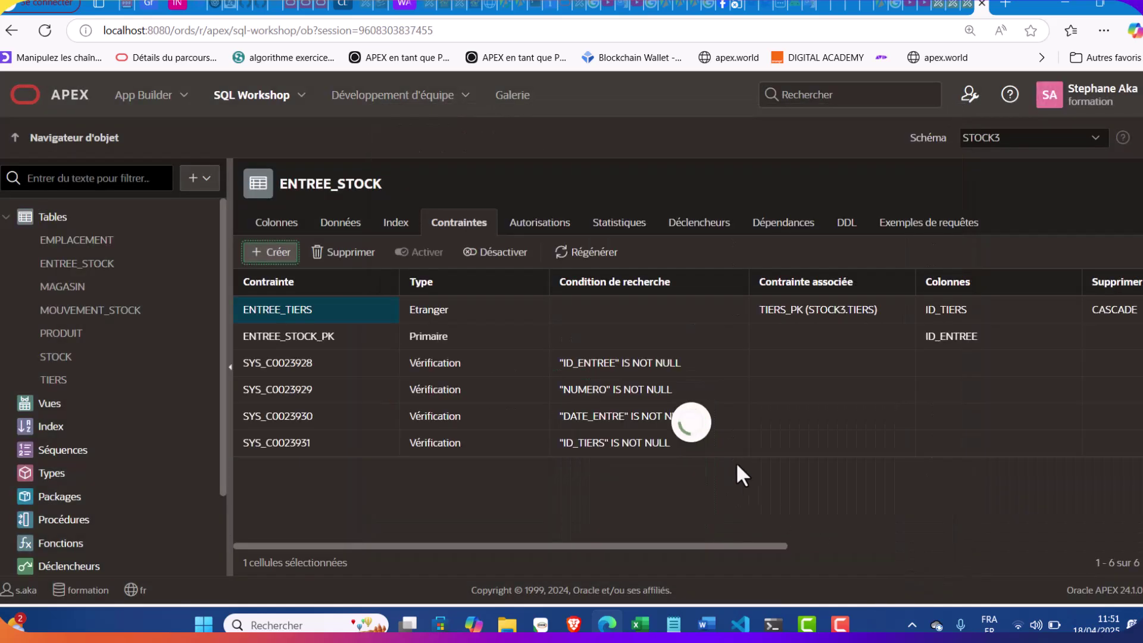
# Start a new table named DETAIL_ENTREE_STOCK
pyautogui.click(198, 182)
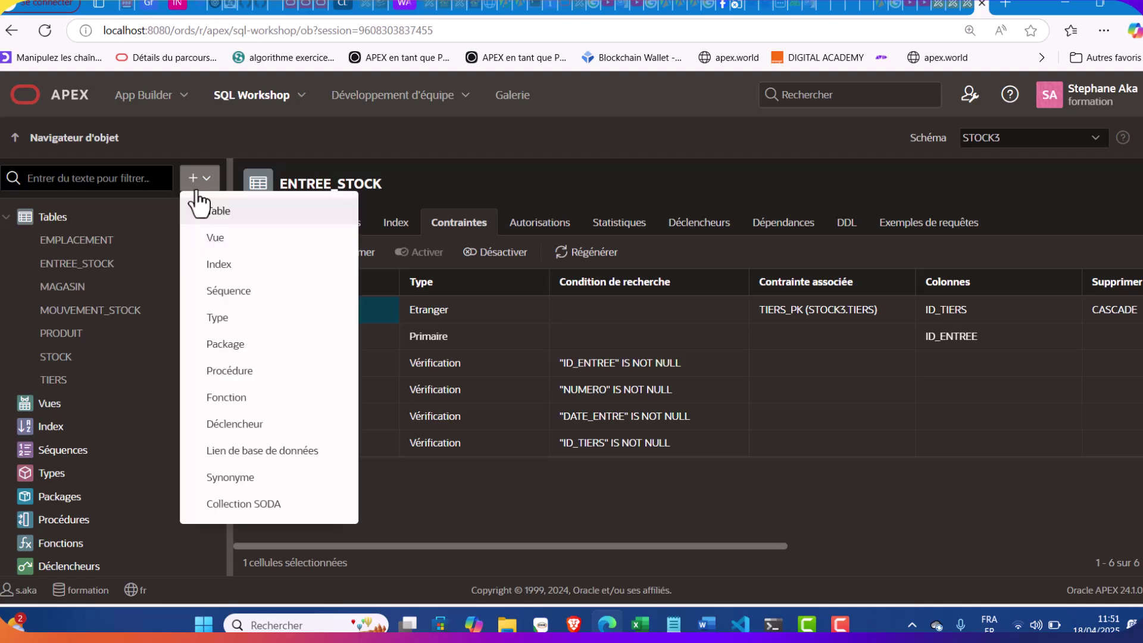
pyautogui.click(208, 214)
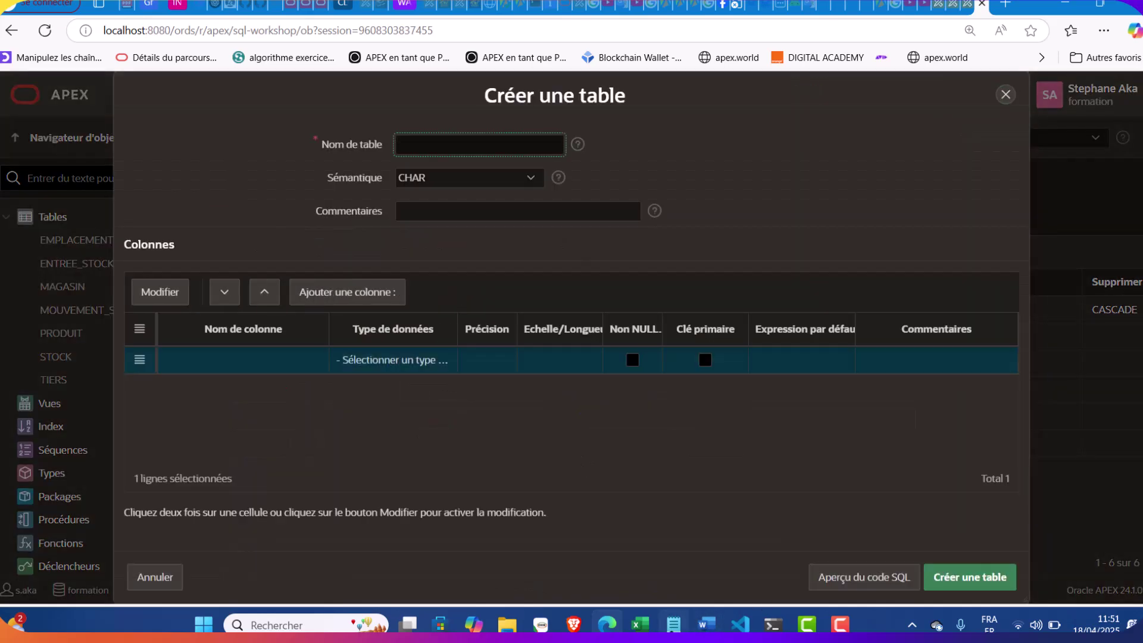
pyautogui.click(673, 623)
pyautogui.moveTo(727, 269); pyautogui.dragTo(610, 271)
pyautogui.hotkey('ctrl', 'c')
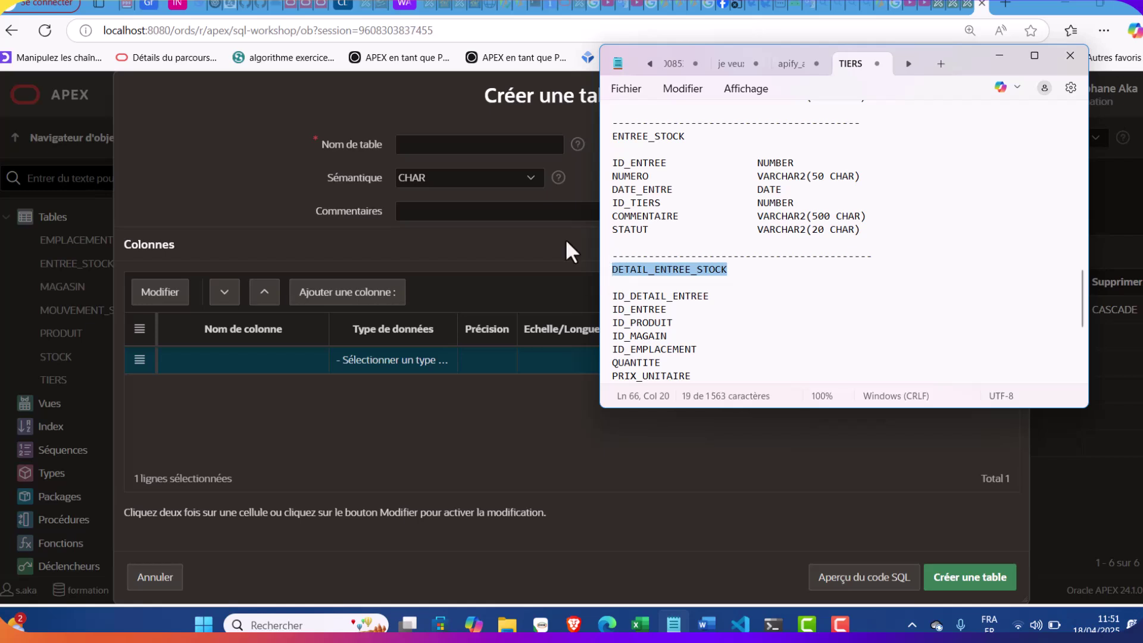
pyautogui.click(466, 145)
pyautogui.hotkey('ctrl', 'v')
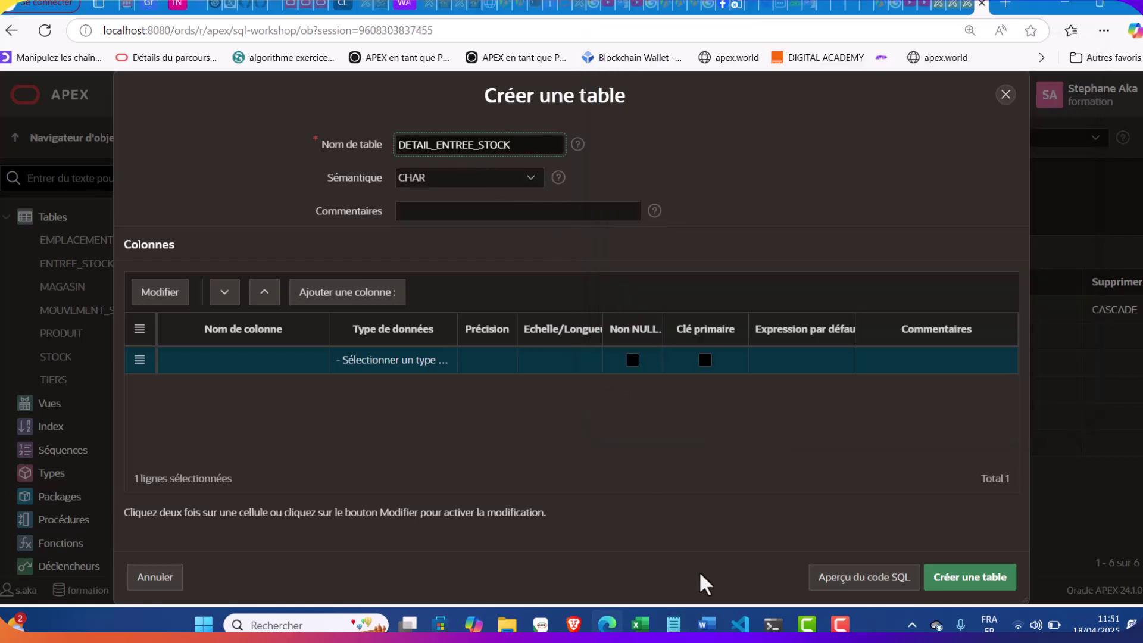
# Make ID_DETAIL_ENTREE the first column, a NUMBER primary key
pyautogui.click(672, 622)
pyautogui.moveTo(708, 295); pyautogui.dragTo(605, 305)
pyautogui.hotkey('ctrl', 'c')
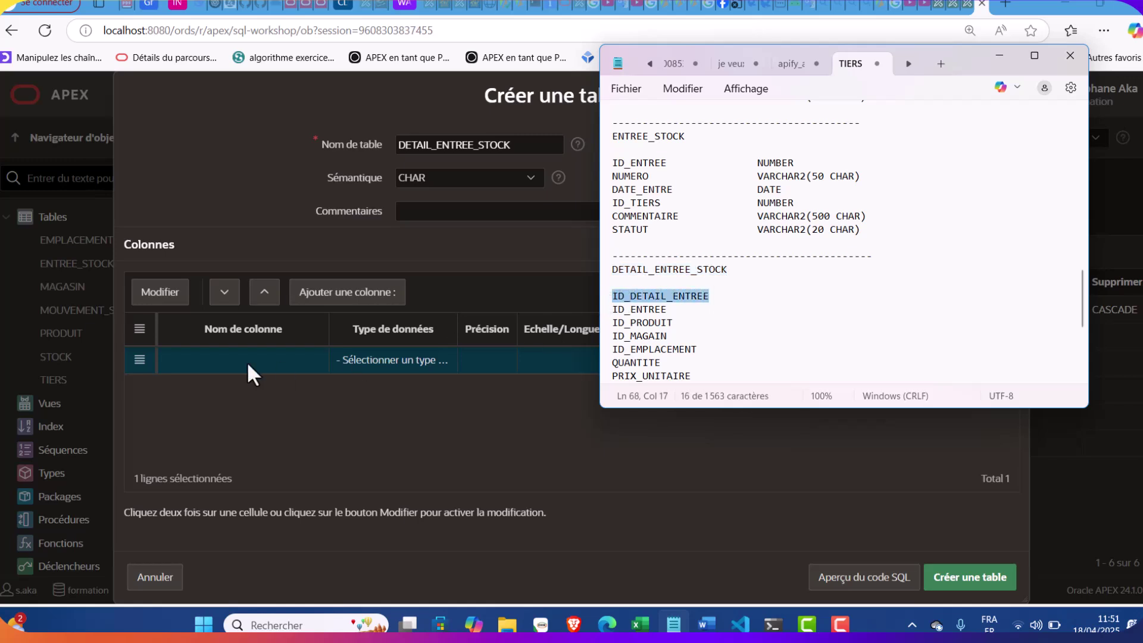
pyautogui.doubleClick(212, 362)
pyautogui.hotkey('ctrl', 'v')
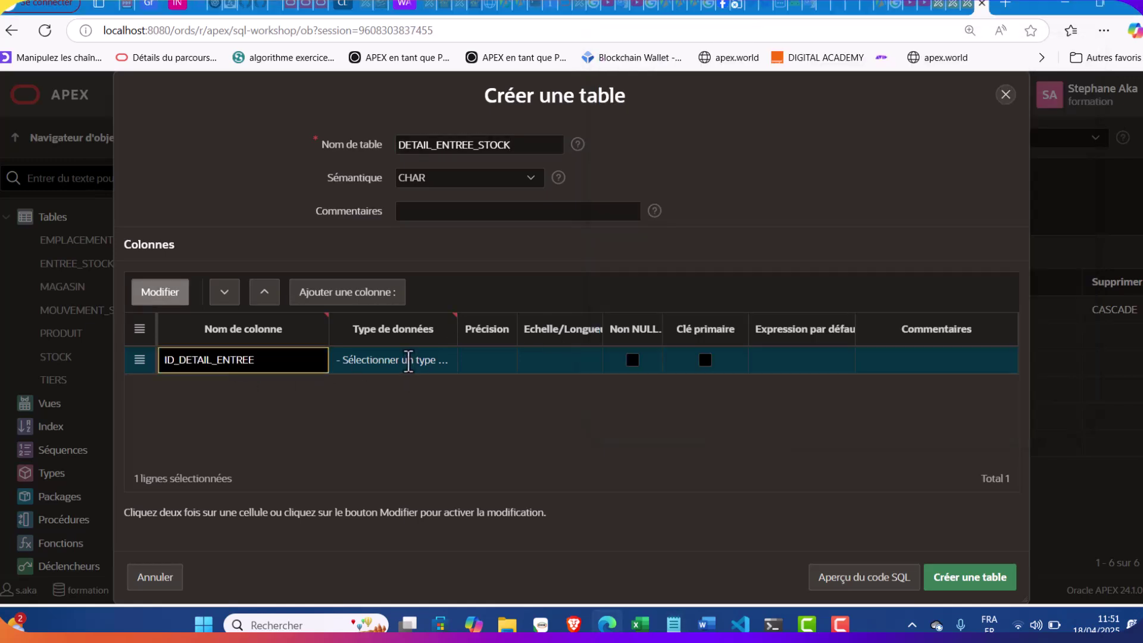
pyautogui.click(408, 359)
pyautogui.click(391, 9)
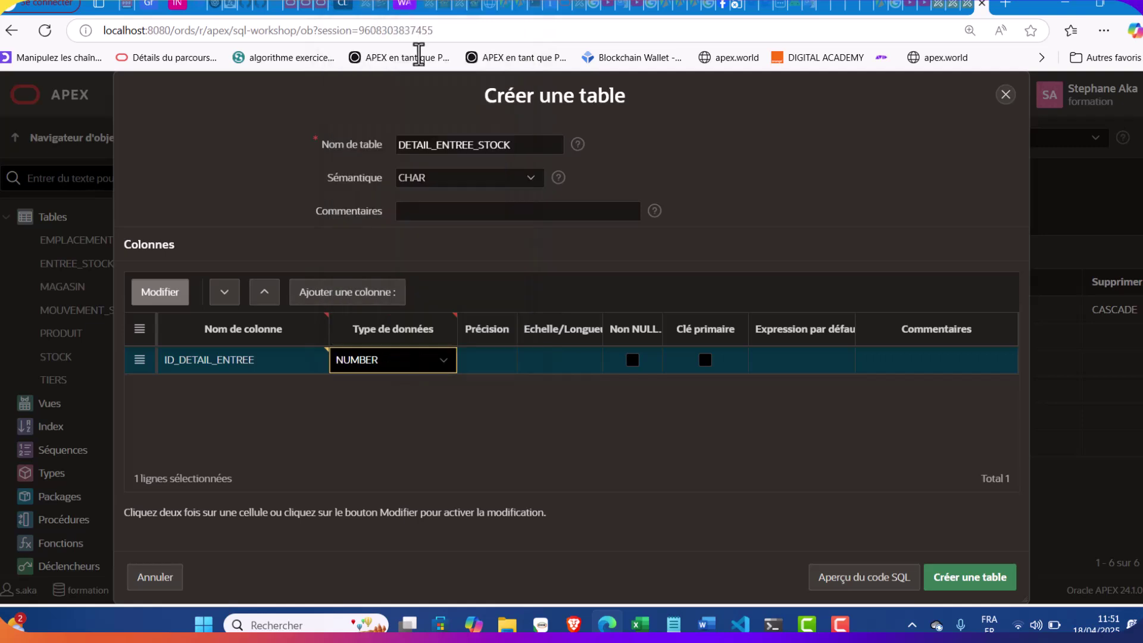
pyautogui.click(705, 360)
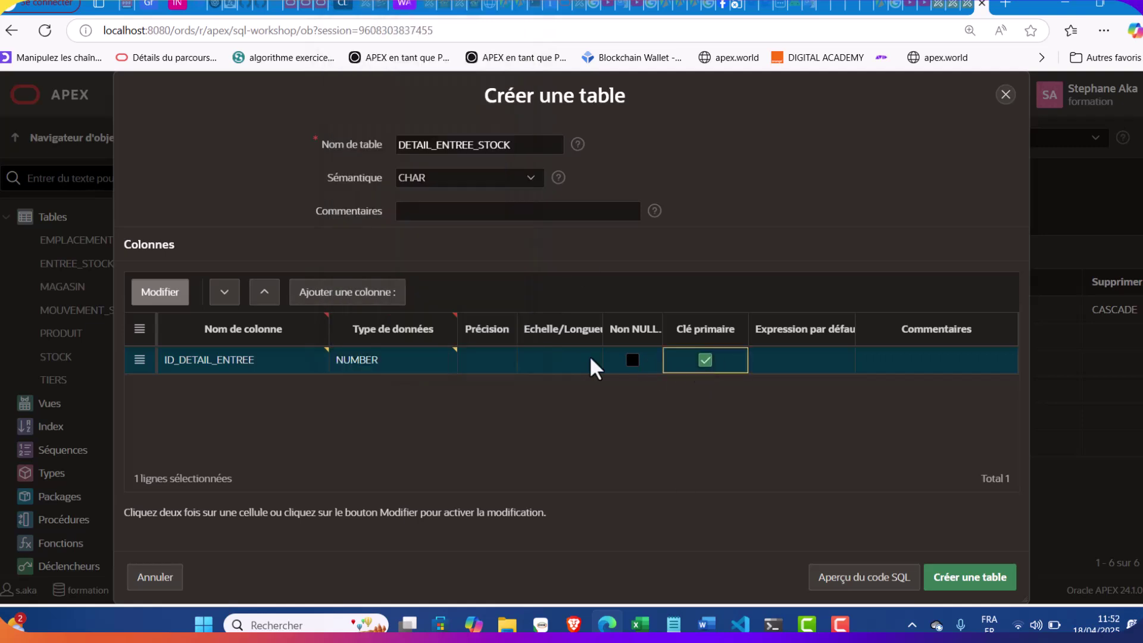
# Add ID_ENTREE as a NOT NULL NUMBER column
pyautogui.click(365, 294)
pyautogui.click(671, 623)
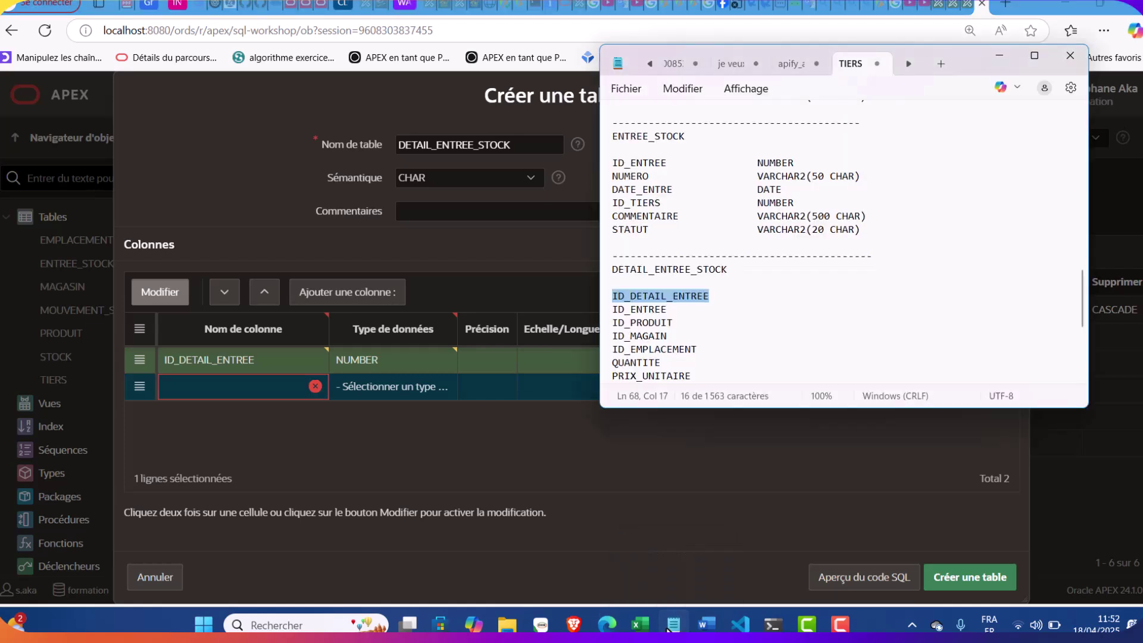
pyautogui.moveTo(669, 309); pyautogui.dragTo(612, 311)
pyautogui.hotkey('ctrl', 'c')
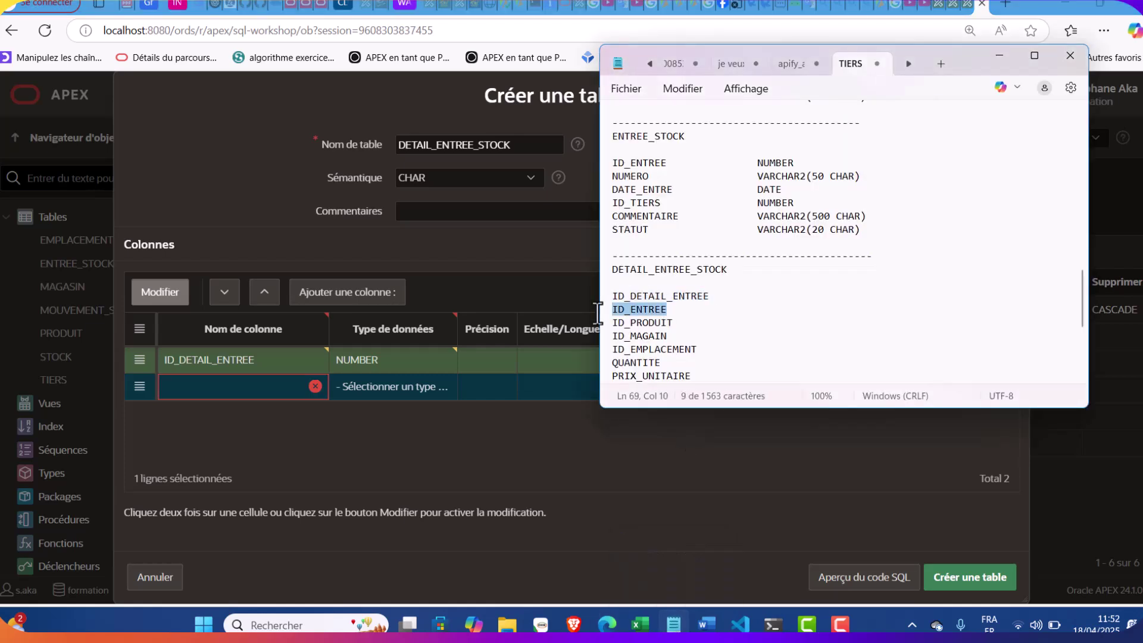
pyautogui.click(194, 391)
pyautogui.hotkey('ctrl', 'v')
pyautogui.click(416, 387)
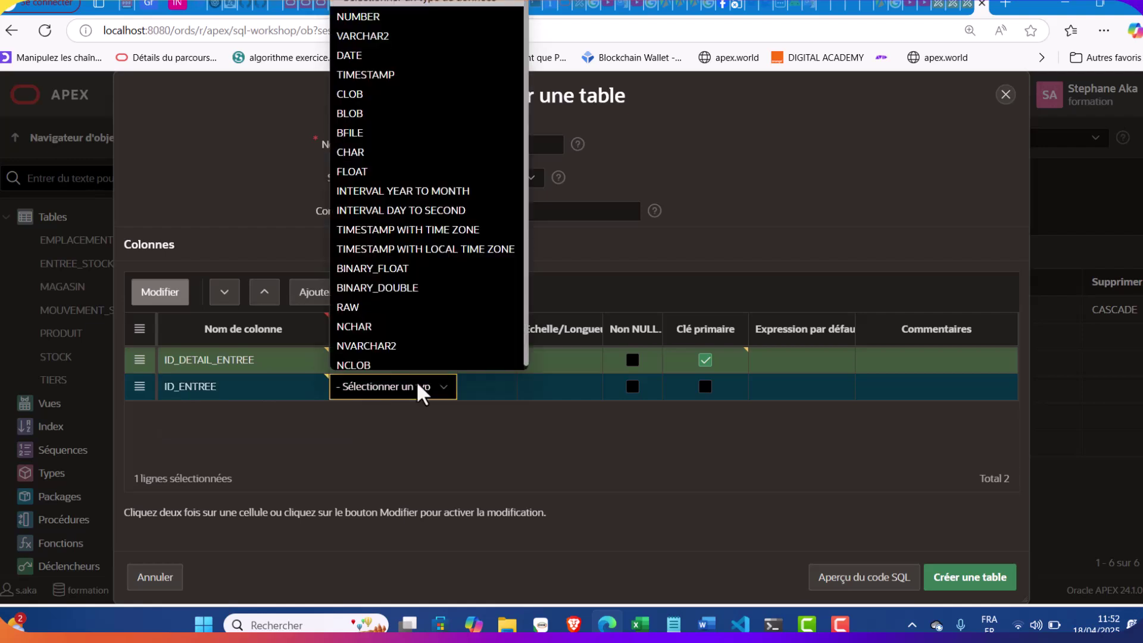
pyautogui.click(399, 16)
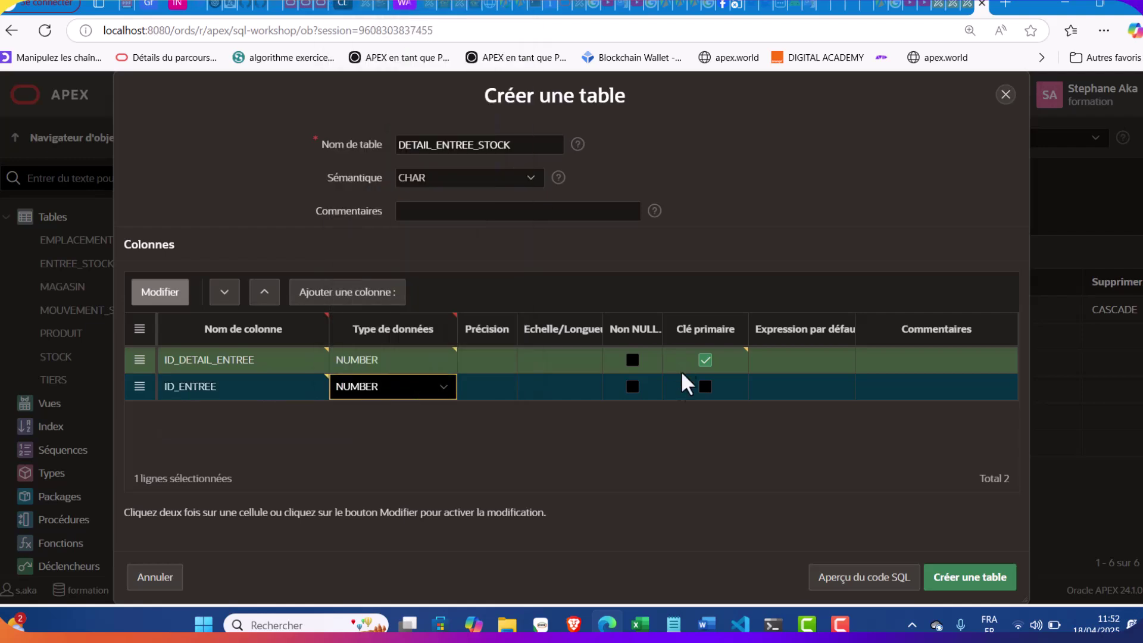
pyautogui.click(632, 387)
# Add ID_PRODUIT as a NOT NULL NUMBER column
pyautogui.click(375, 293)
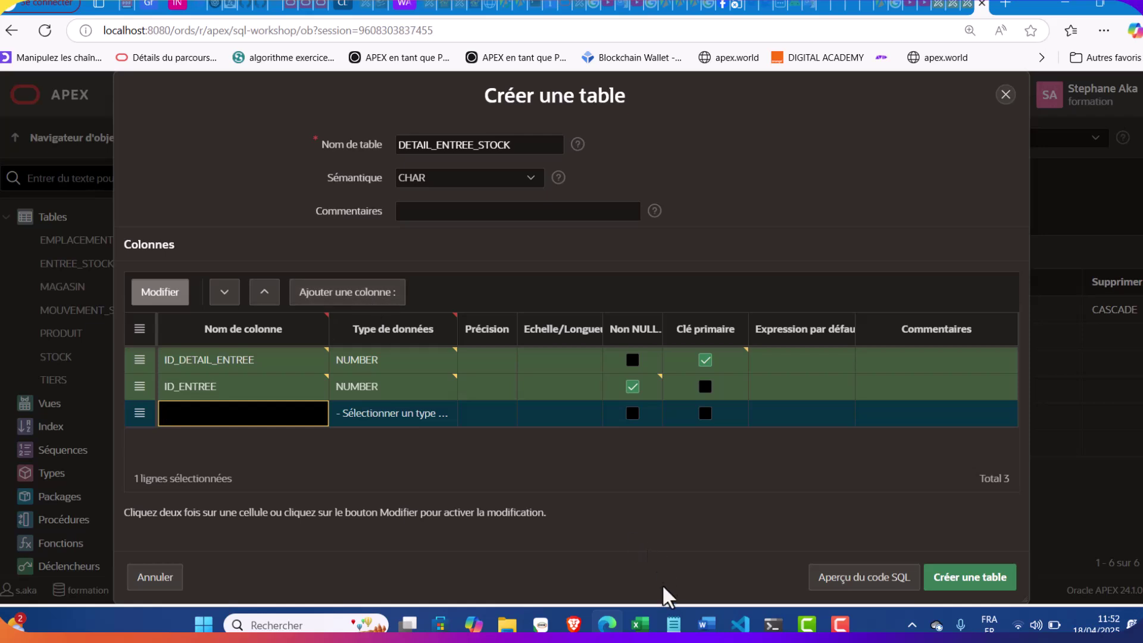
pyautogui.click(673, 624)
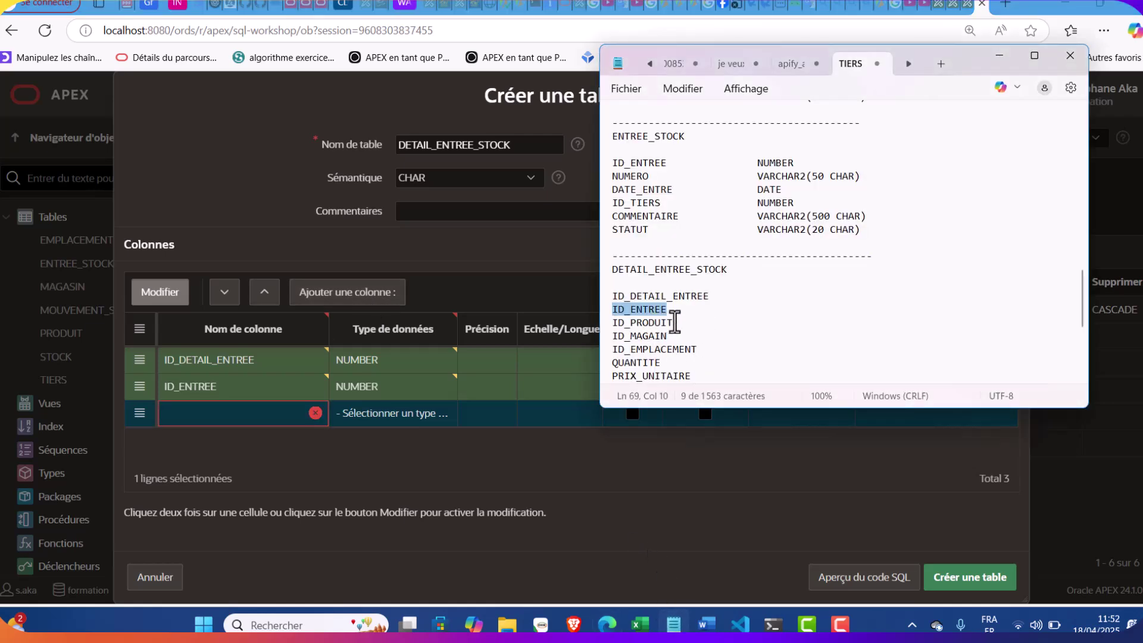
pyautogui.moveTo(673, 323); pyautogui.dragTo(604, 325)
pyautogui.hotkey('ctrl', 'c')
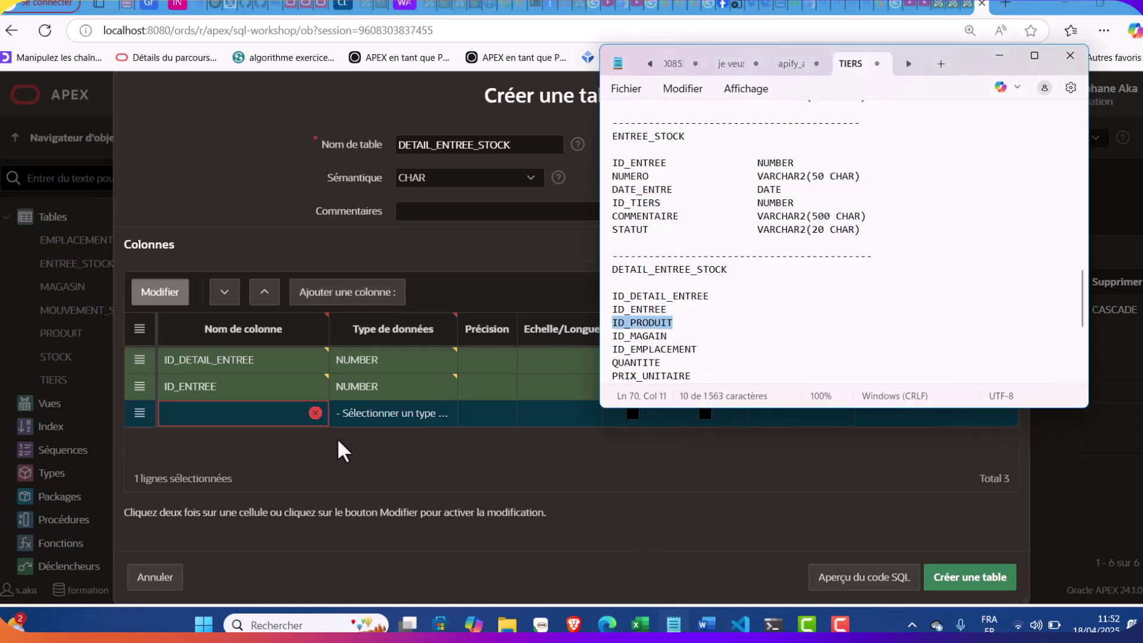
pyautogui.click(258, 415)
pyautogui.hotkey('ctrl', 'v')
pyautogui.click(405, 415)
pyautogui.click(413, 423)
pyautogui.click(400, 41)
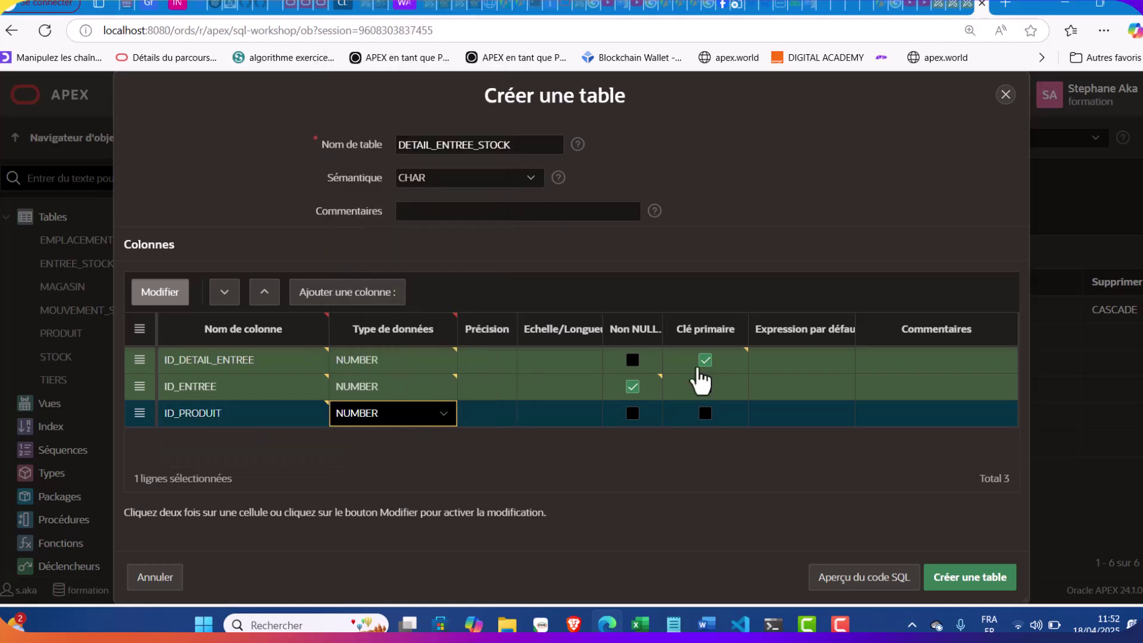
pyautogui.click(639, 421)
pyautogui.click(632, 414)
# Add ID_MAGAIN as a NOT NULL NUMBER column
pyautogui.click(396, 292)
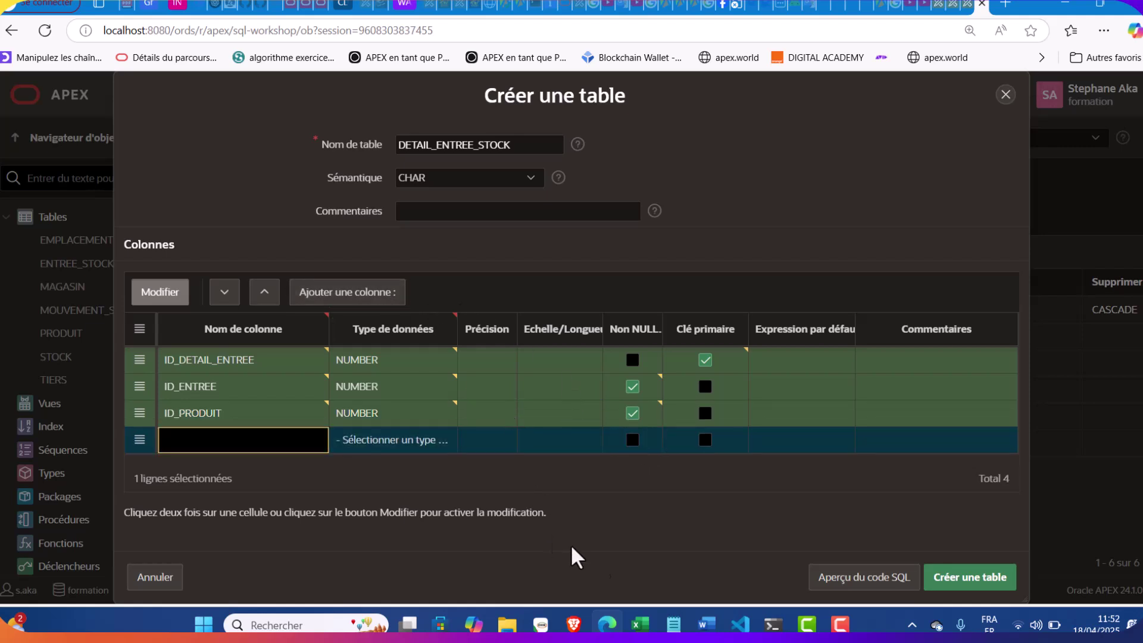
pyautogui.click(673, 623)
pyautogui.moveTo(669, 337); pyautogui.dragTo(607, 337)
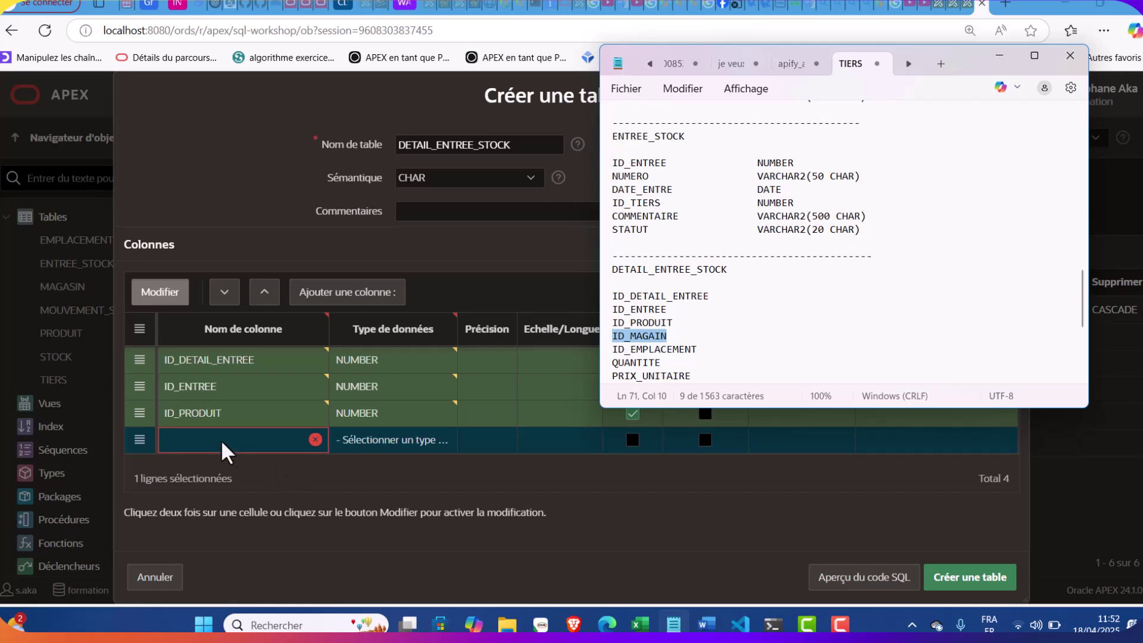
pyautogui.click(216, 440)
pyautogui.click(412, 444)
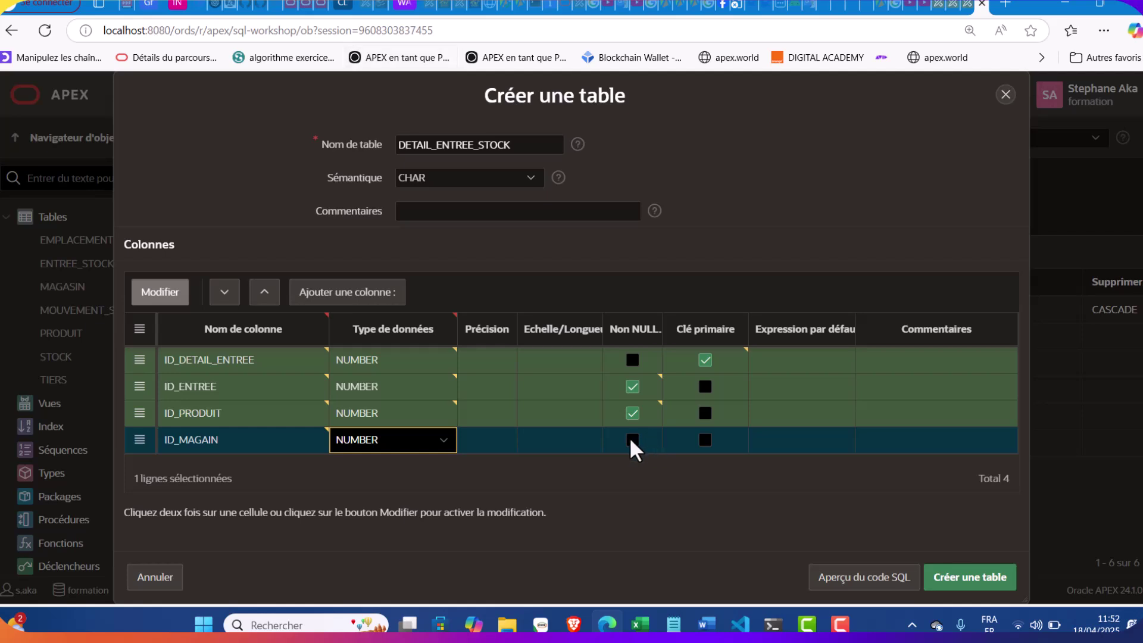
pyautogui.click(633, 440)
pyautogui.click(384, 297)
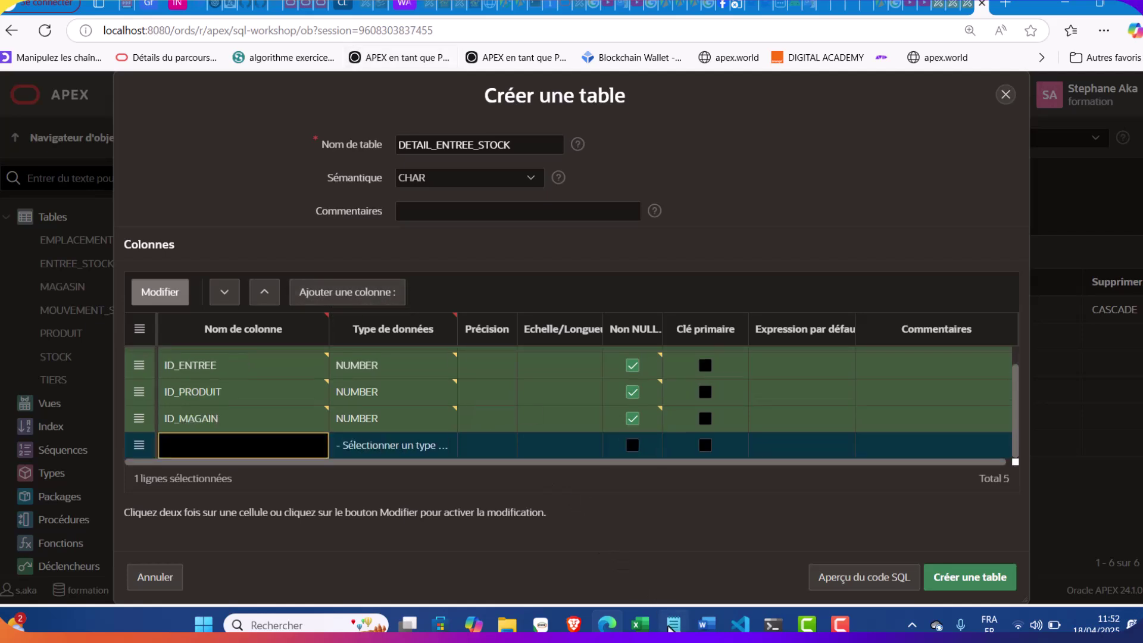
# Add an ID_EMPLACEMENT column, copied from the notes, as a NOT NULL NUMBER
pyautogui.click(673, 624)
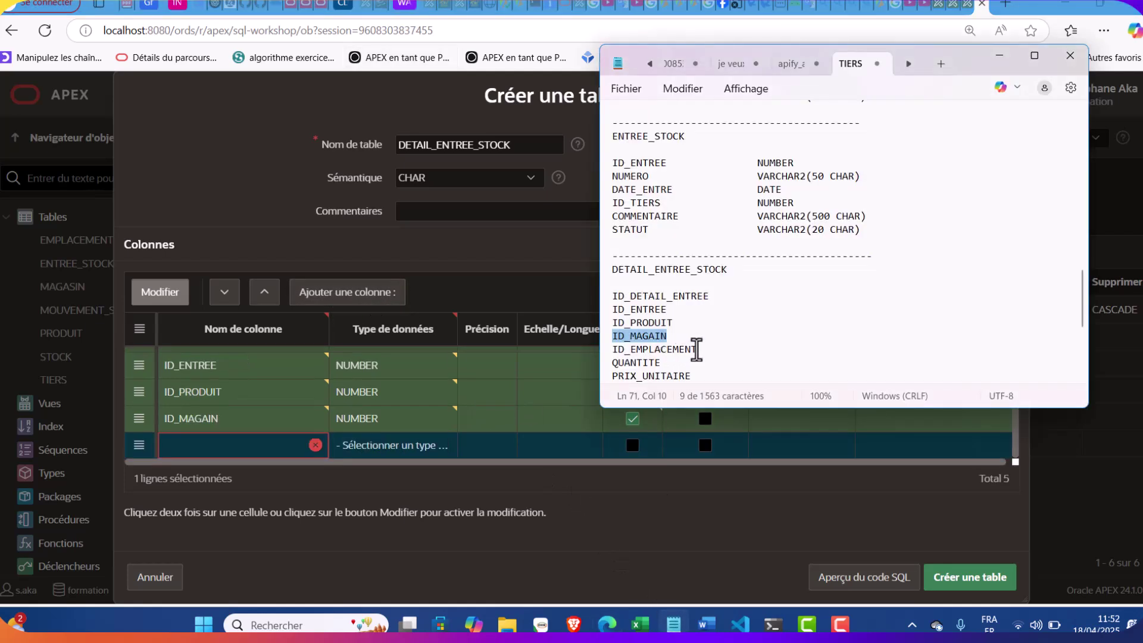
pyautogui.doubleClick(687, 350)
pyautogui.hotkey('ctrl', 'c')
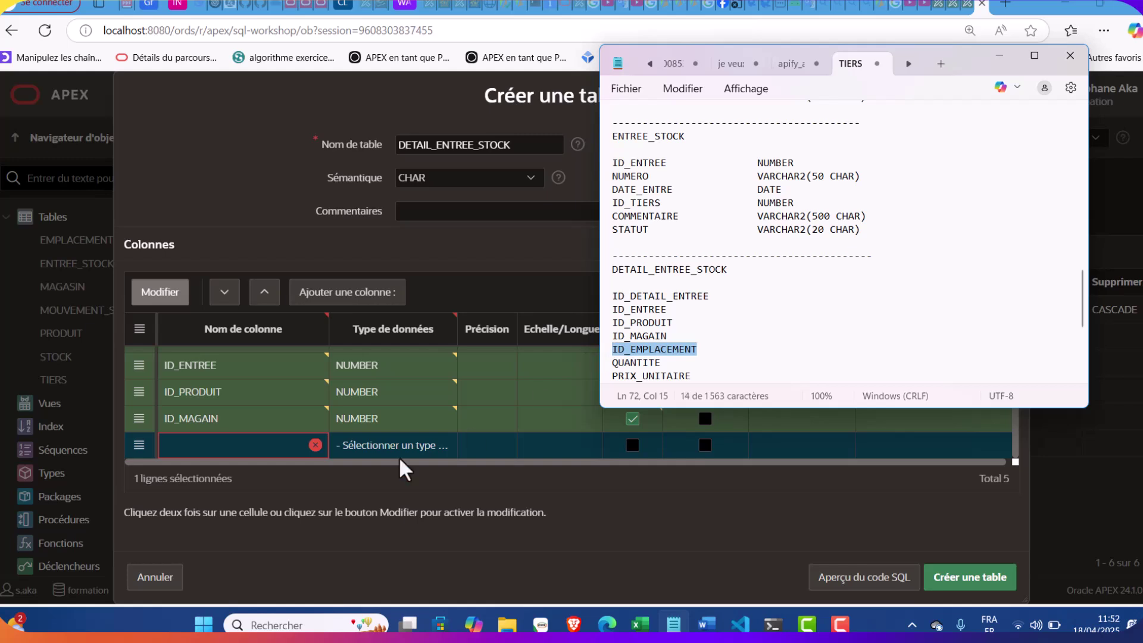
pyautogui.click(256, 446)
pyautogui.hotkey('ctrl', 'v')
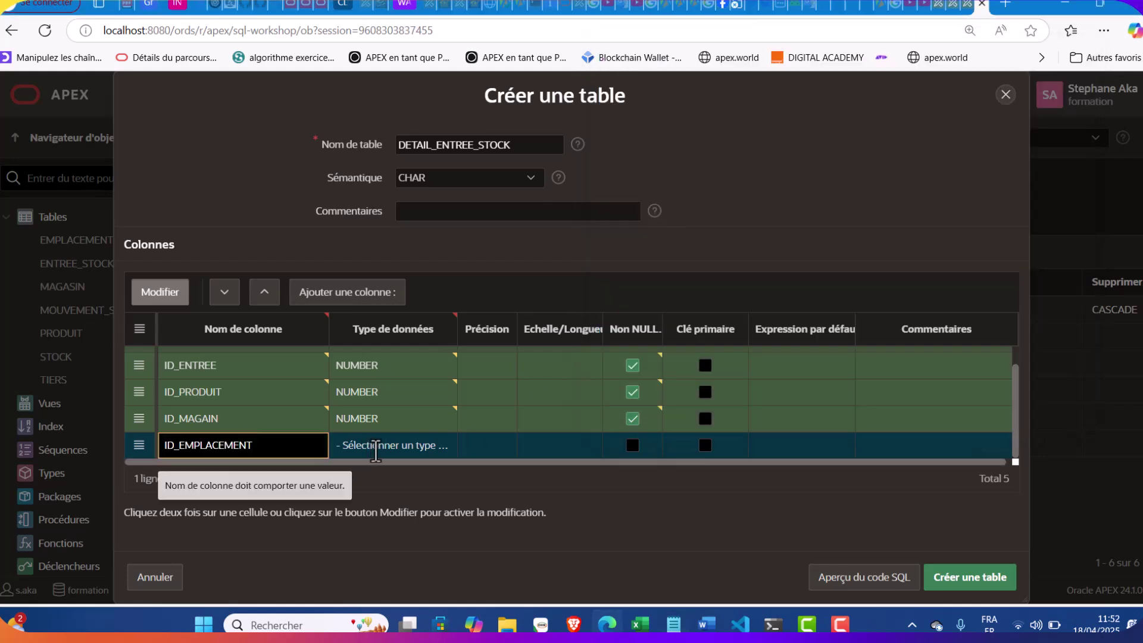
pyautogui.click(357, 446)
pyautogui.click(383, 92)
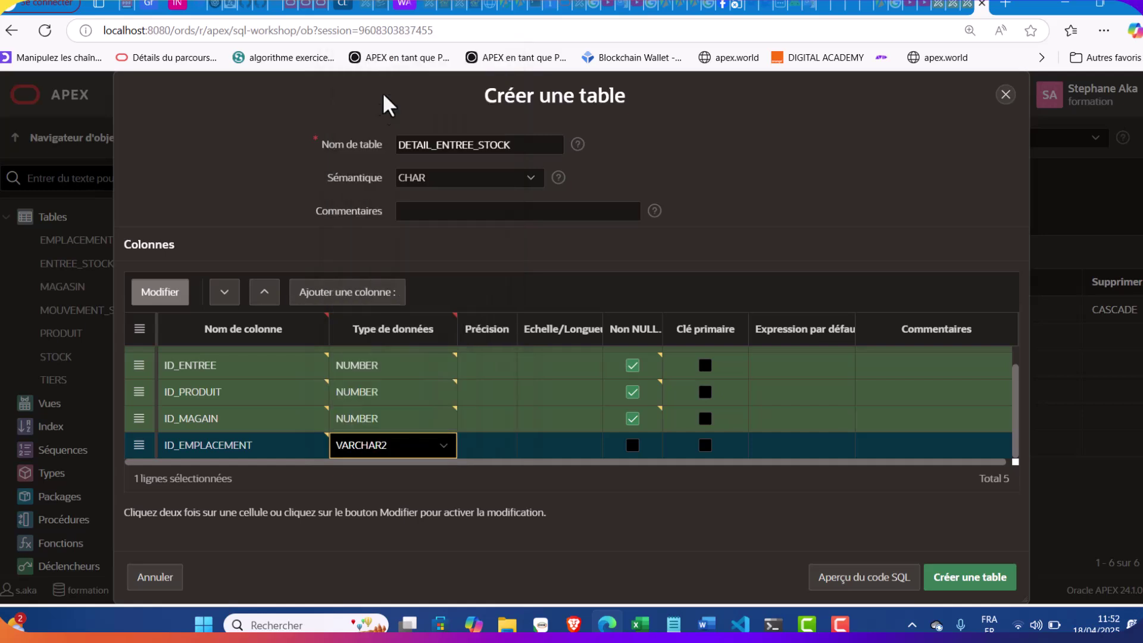
pyautogui.click(433, 453)
pyautogui.click(427, 454)
pyautogui.click(428, 455)
pyautogui.click(384, 70)
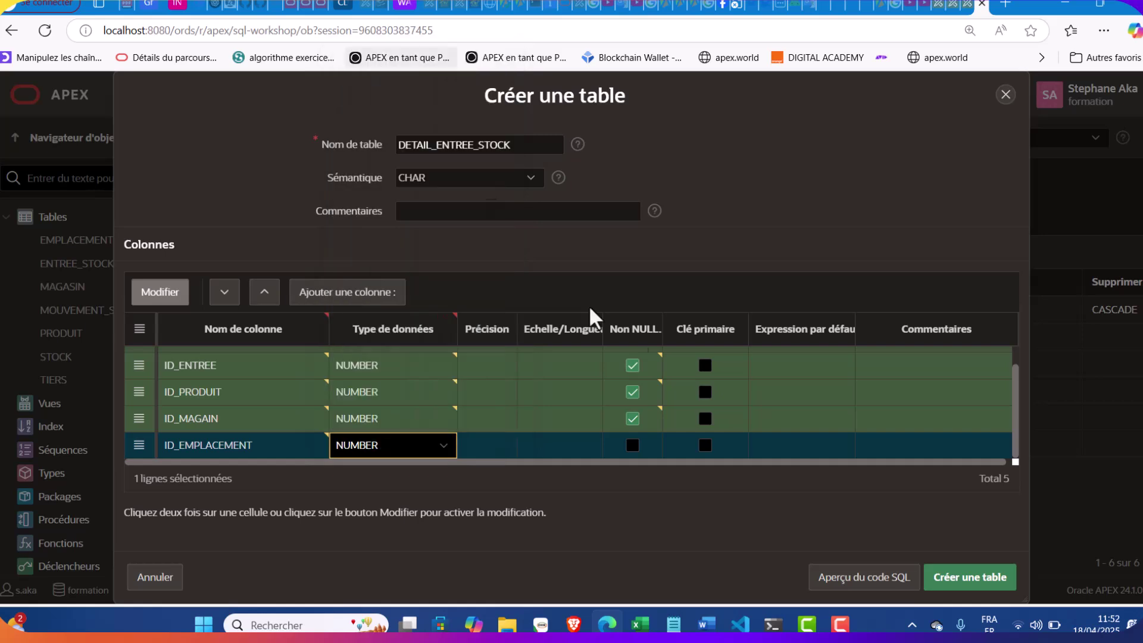
pyautogui.click(632, 445)
# Add a new row for QUANTITE as a NOT NULL NUMBER column
pyautogui.click(357, 308)
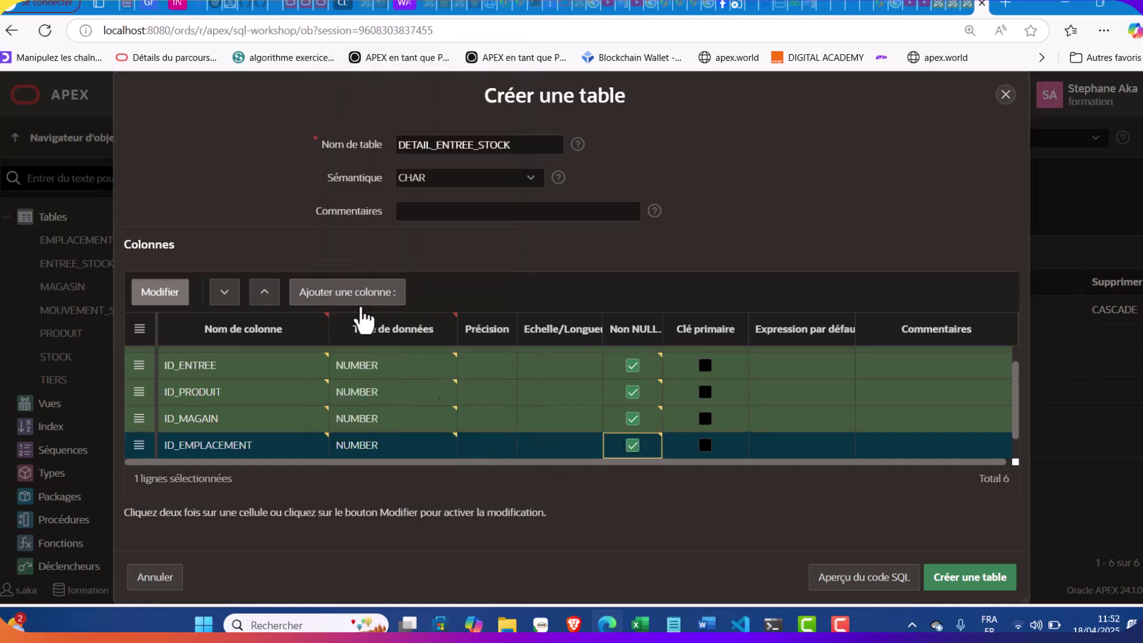
pyautogui.click(673, 623)
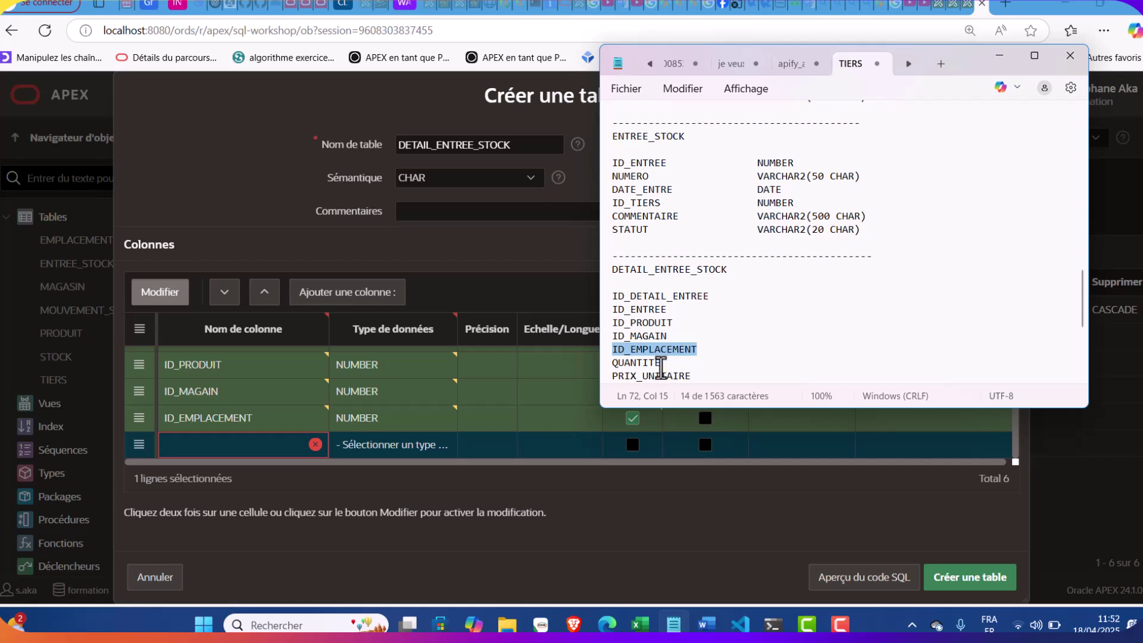
pyautogui.doubleClick(659, 363)
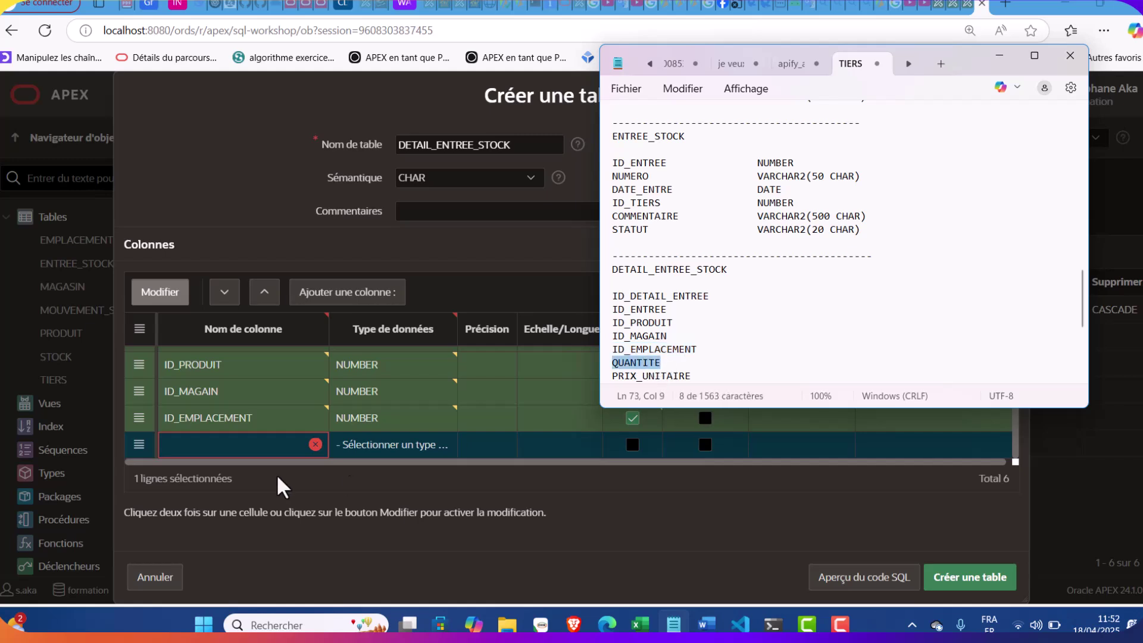
pyautogui.click(228, 444)
pyautogui.click(362, 444)
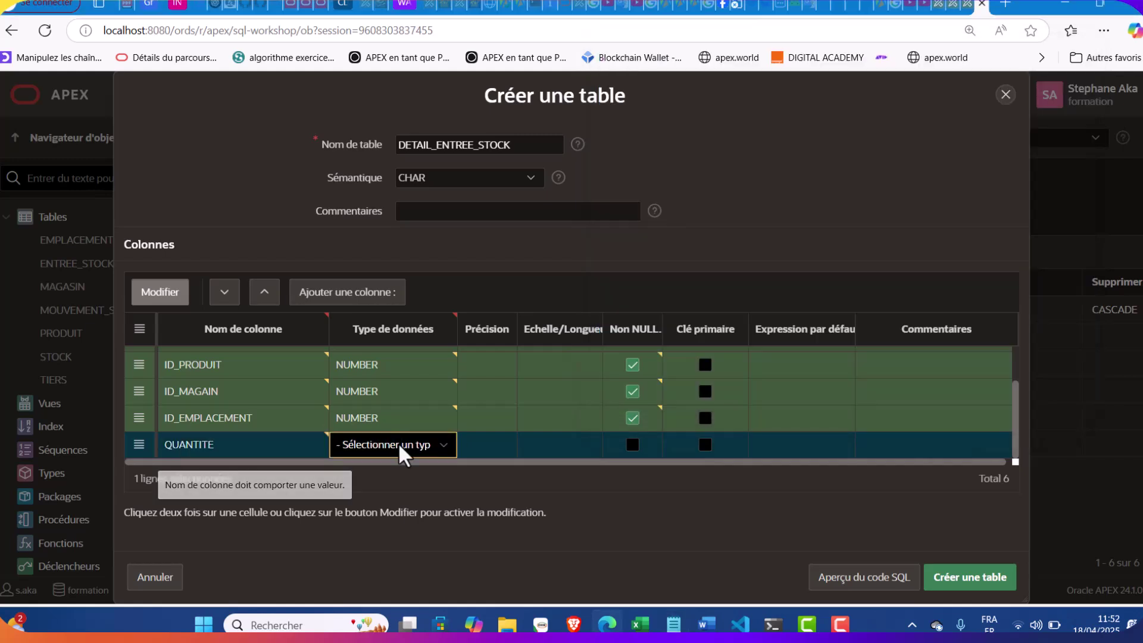
pyautogui.click(403, 446)
pyautogui.click(397, 71)
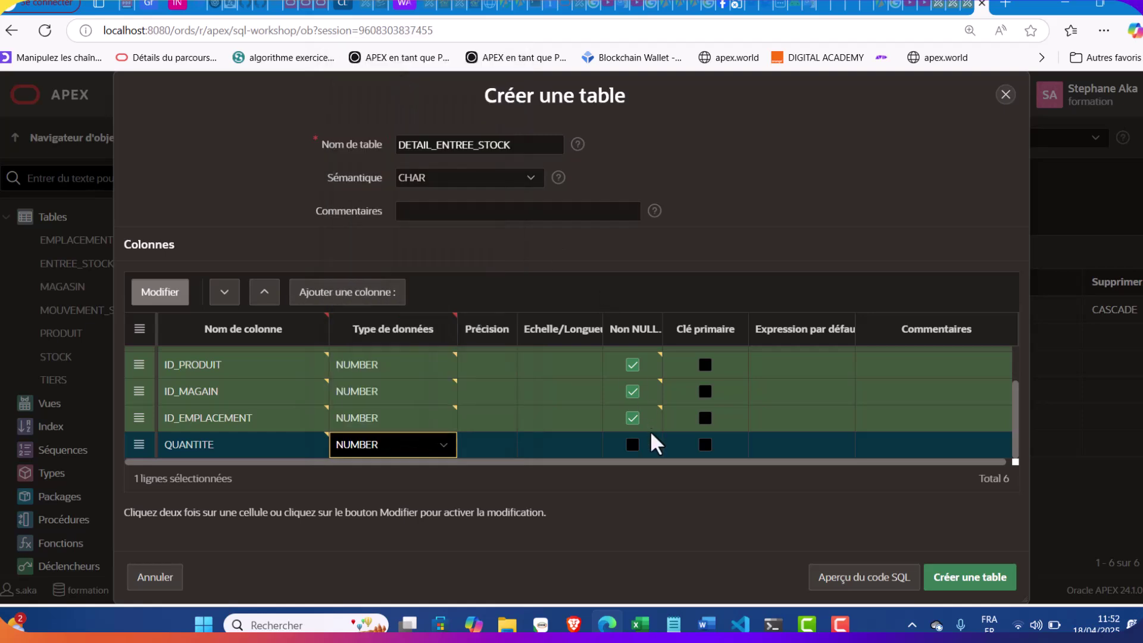
pyautogui.click(634, 454)
pyautogui.click(631, 450)
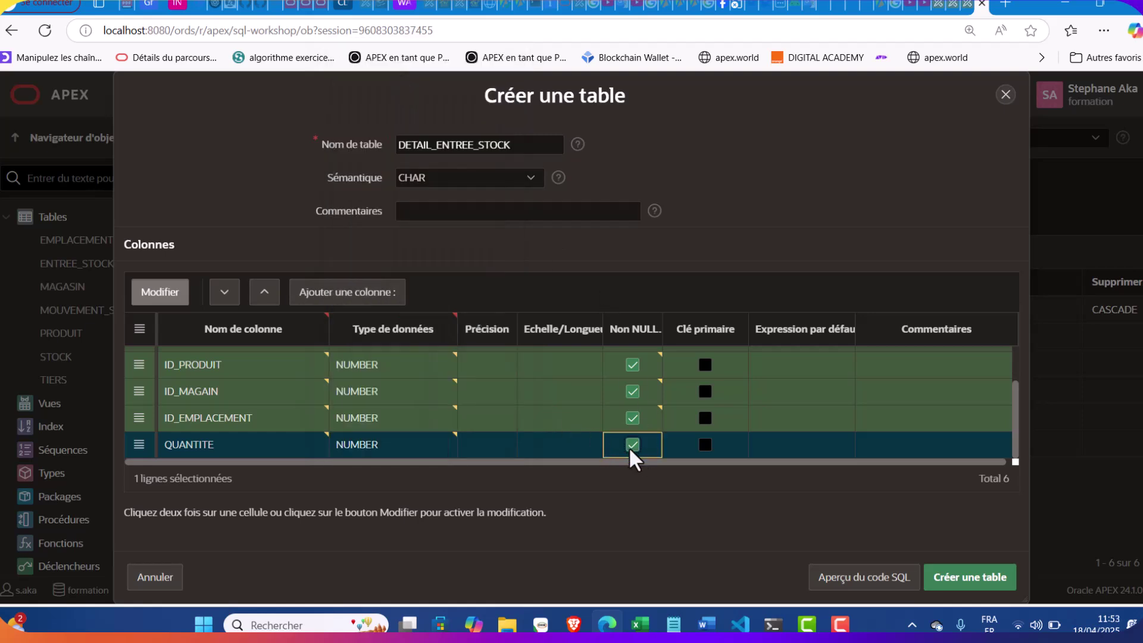
# Add a new row for PRIX_UNITAIRE as a NOT NULL NUMBER column
pyautogui.click(367, 295)
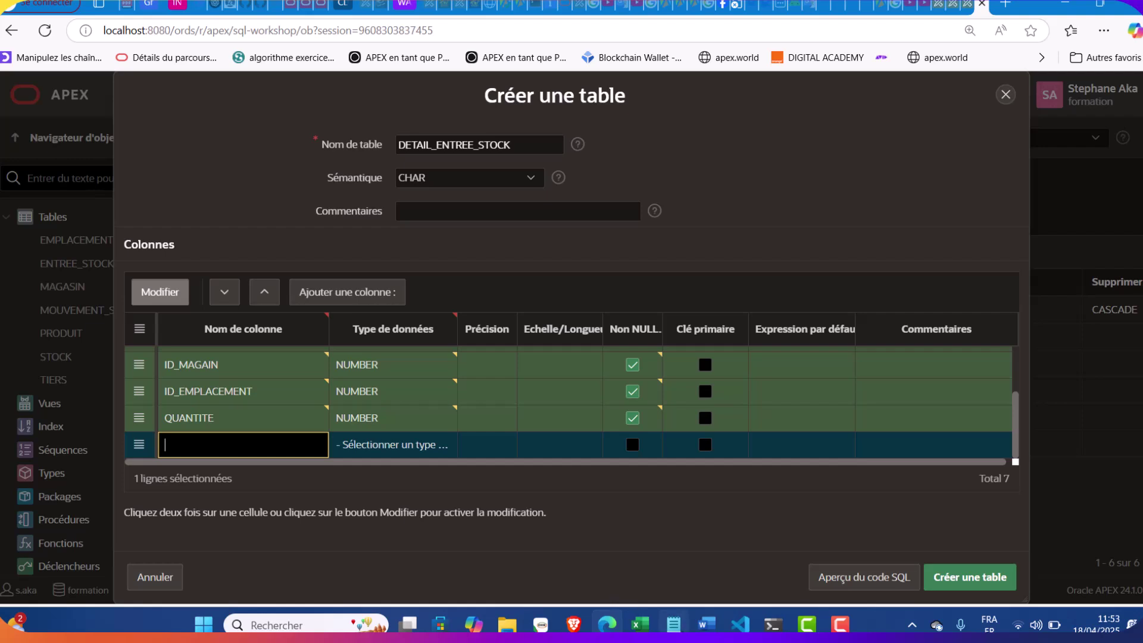
pyautogui.click(673, 624)
pyautogui.click(702, 376)
pyautogui.moveTo(702, 376); pyautogui.dragTo(607, 377)
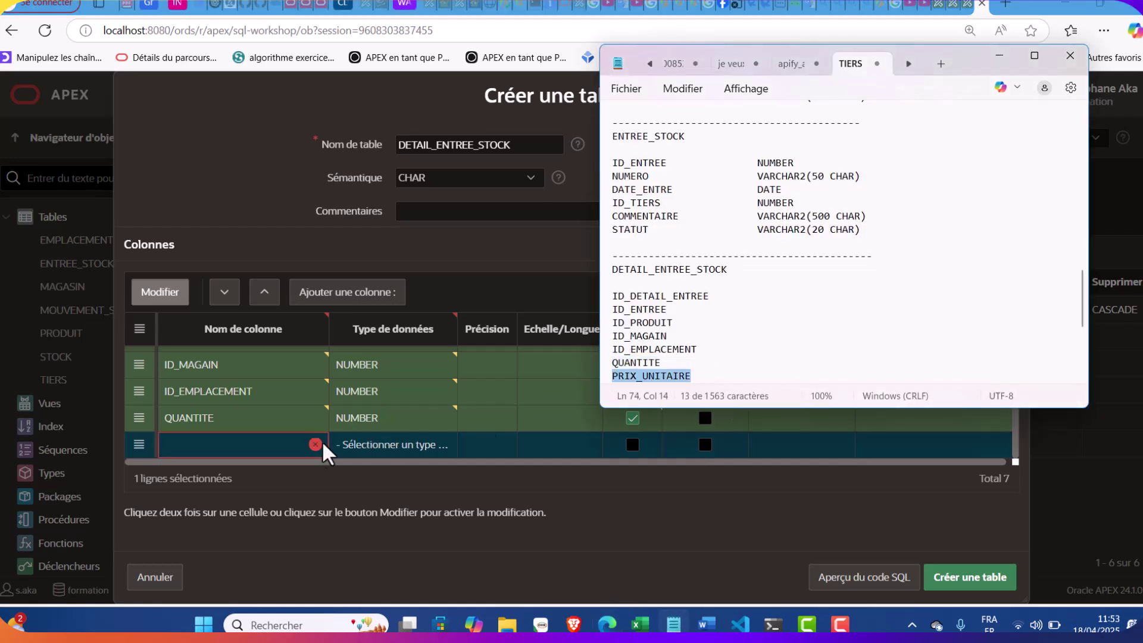
pyautogui.click(302, 448)
pyautogui.hotkey('ctrl', 'v')
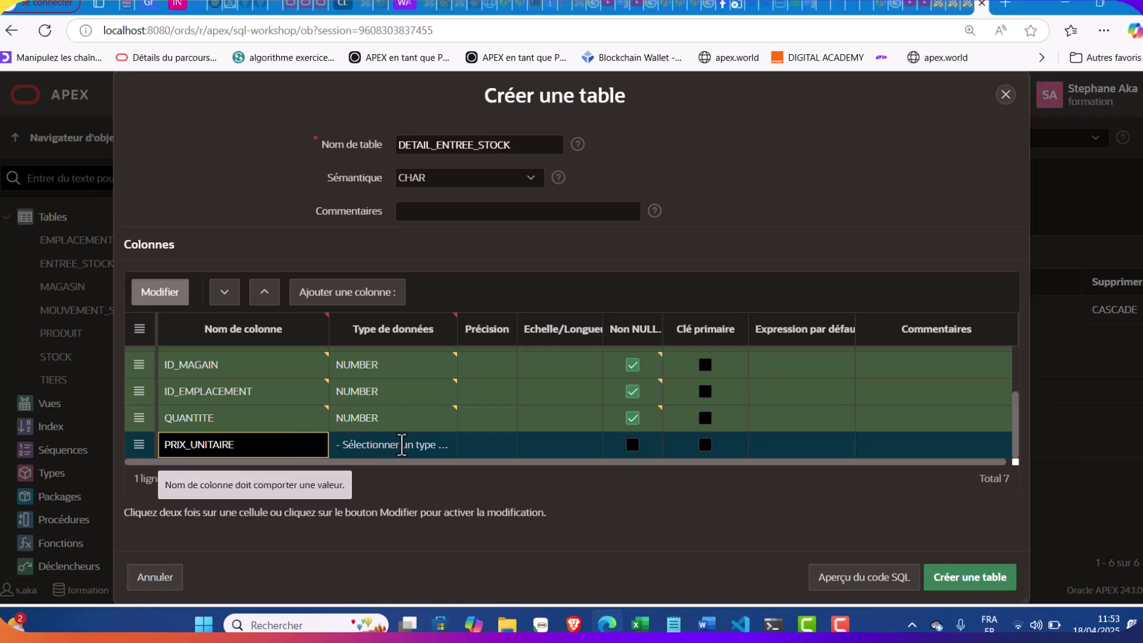
pyautogui.click(396, 444)
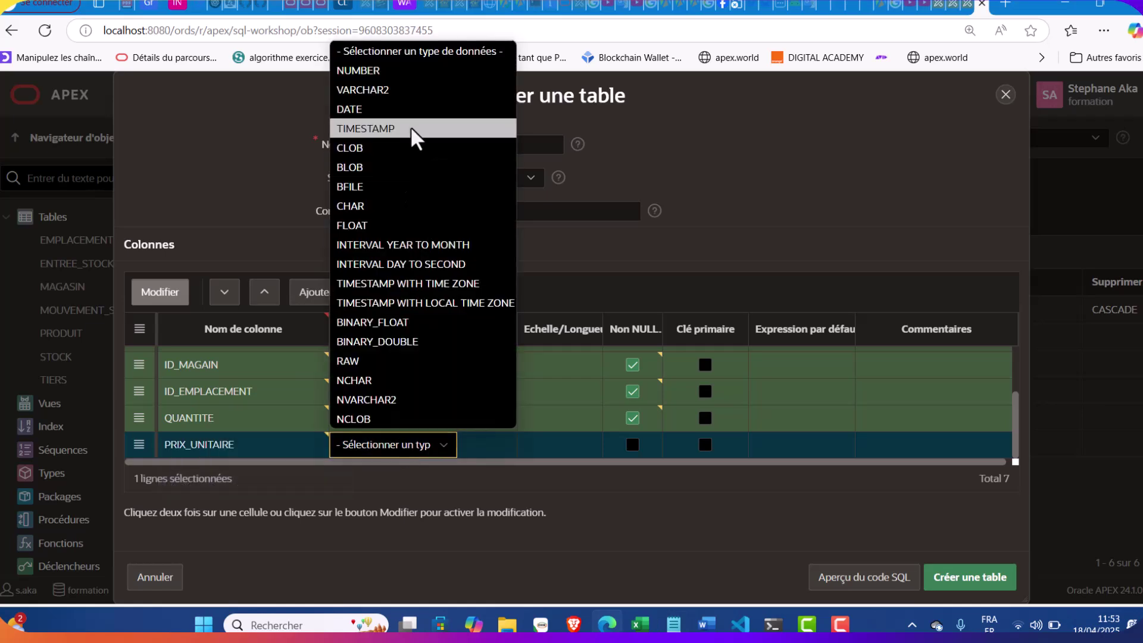
pyautogui.click(398, 71)
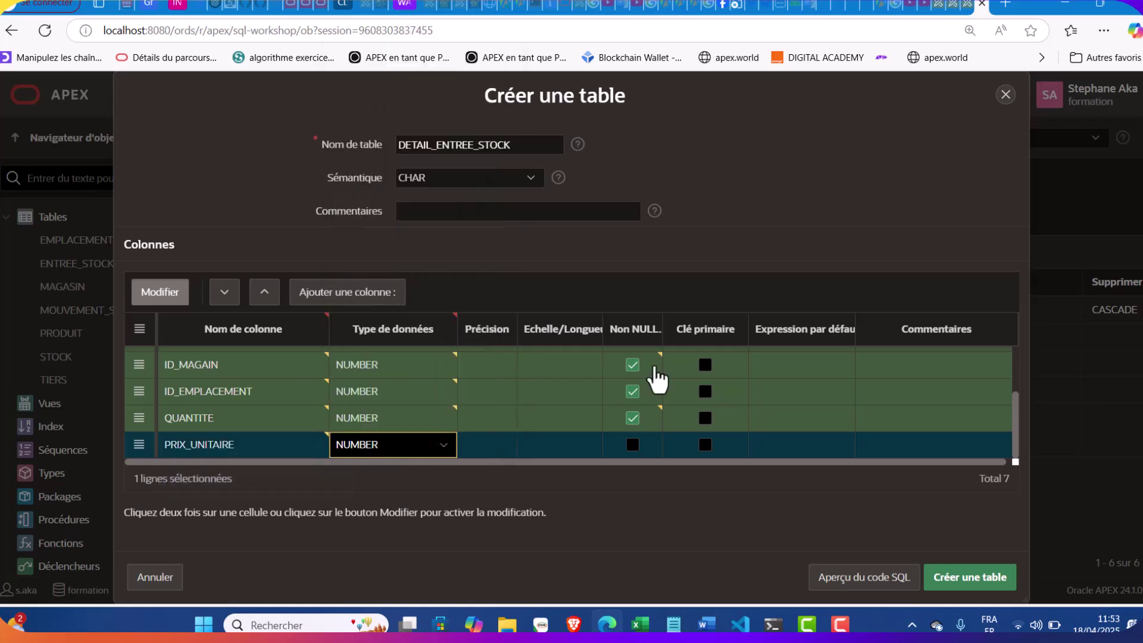
pyautogui.click(631, 446)
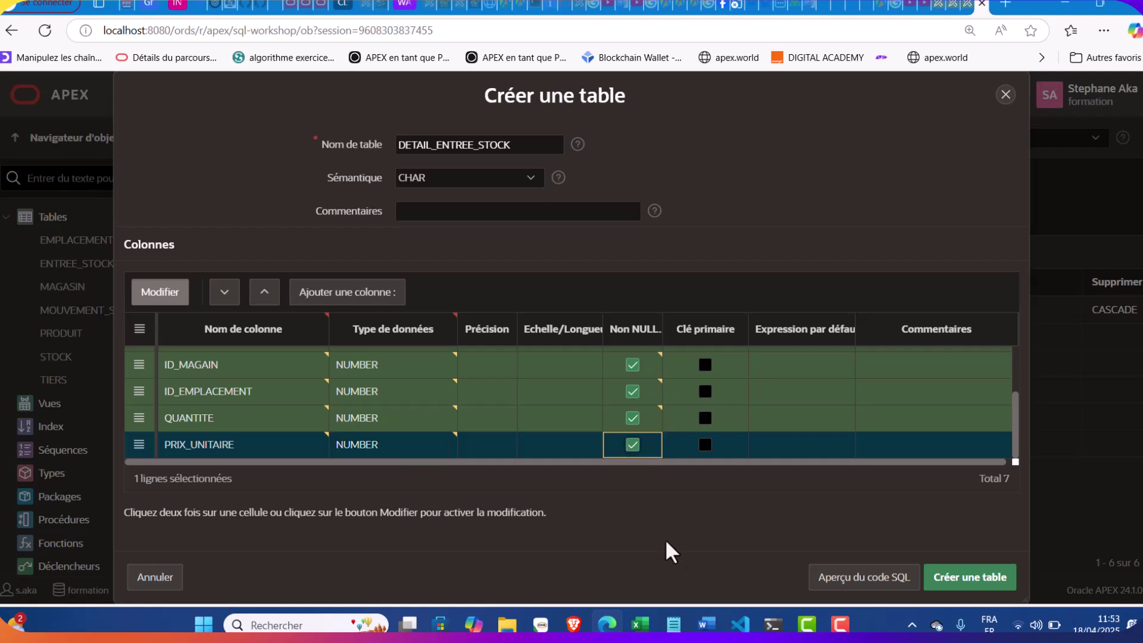
# Check the notes for remaining columns, then create the DETAIL_ENTREE_STOCK table
pyautogui.click(674, 621)
pyautogui.scroll(-5, 732, 310)
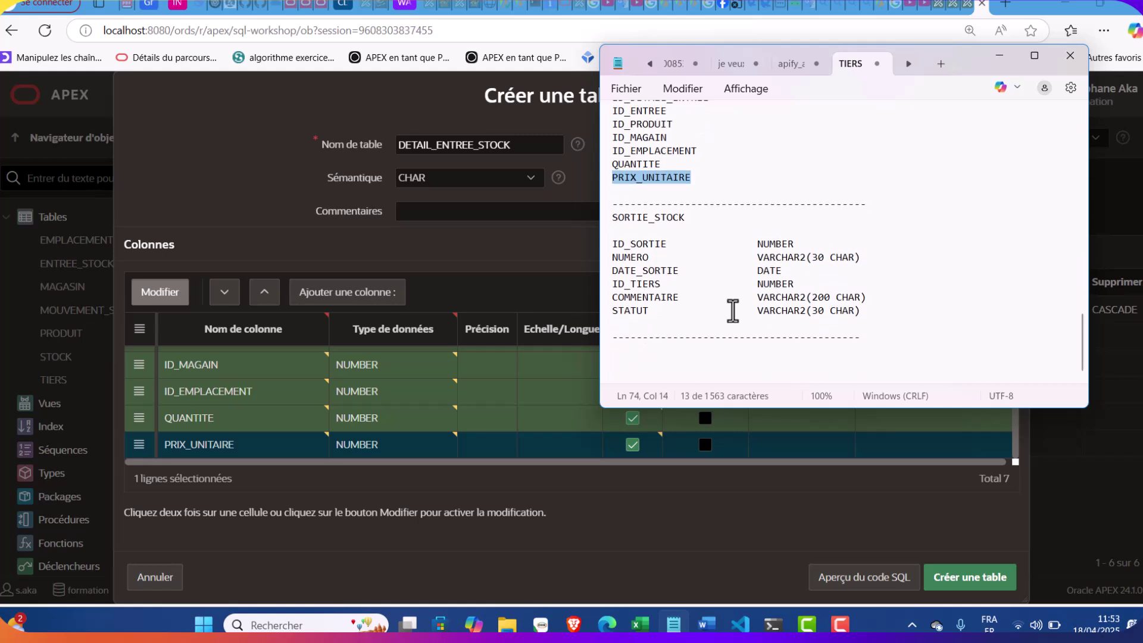
pyautogui.scroll(1, 732, 310)
pyautogui.scroll(2, 732, 310)
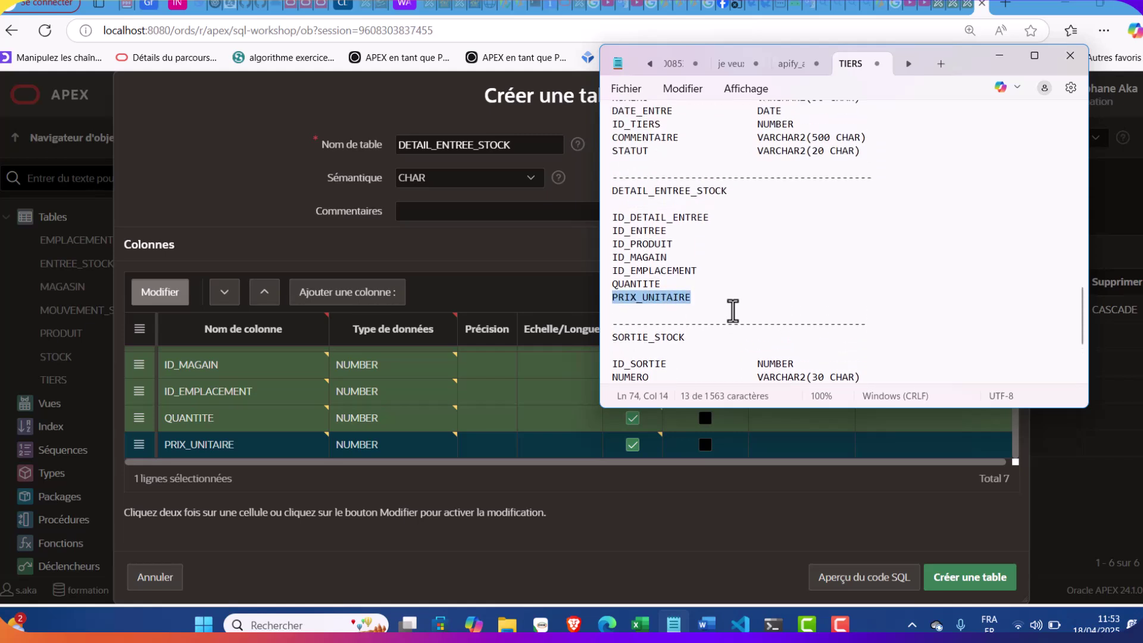
pyautogui.scroll(-3, 732, 310)
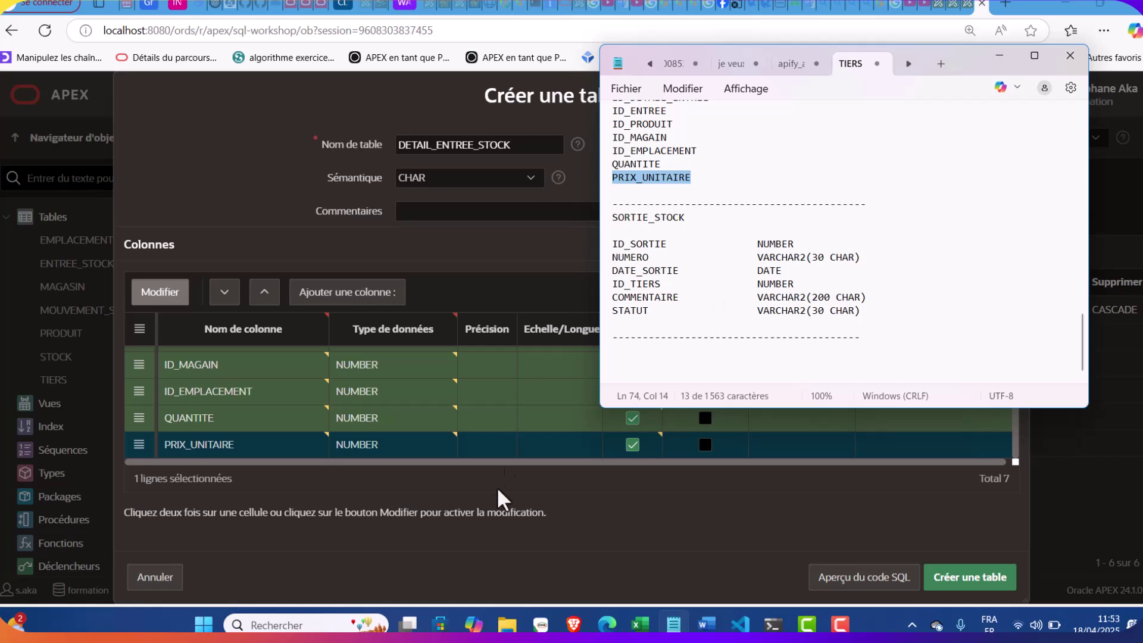
pyautogui.click(486, 498)
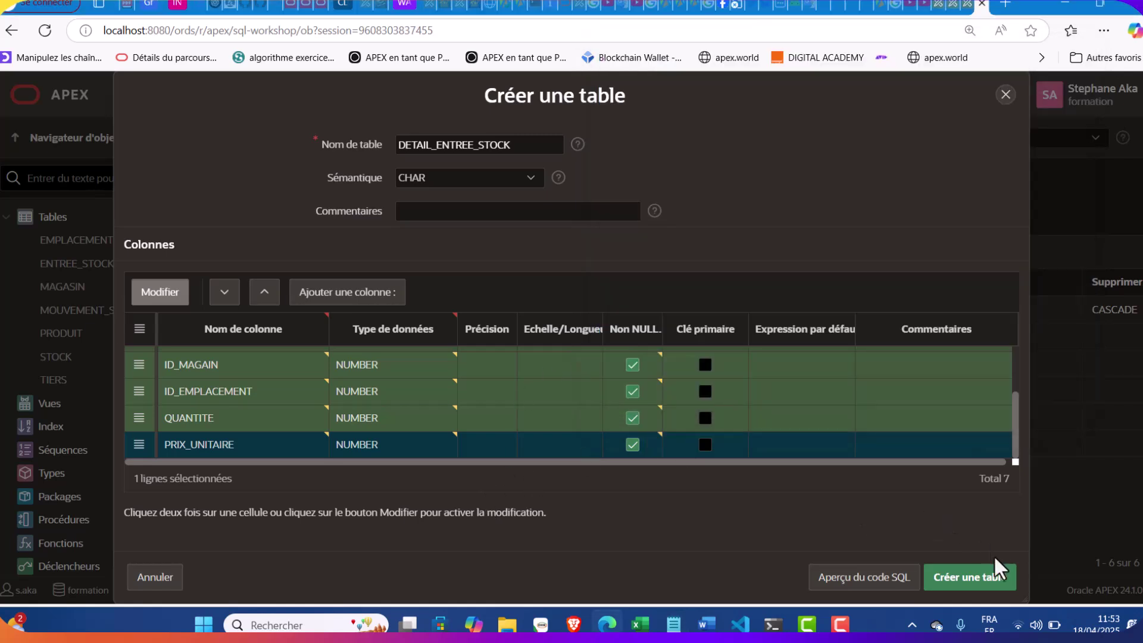
pyautogui.click(988, 581)
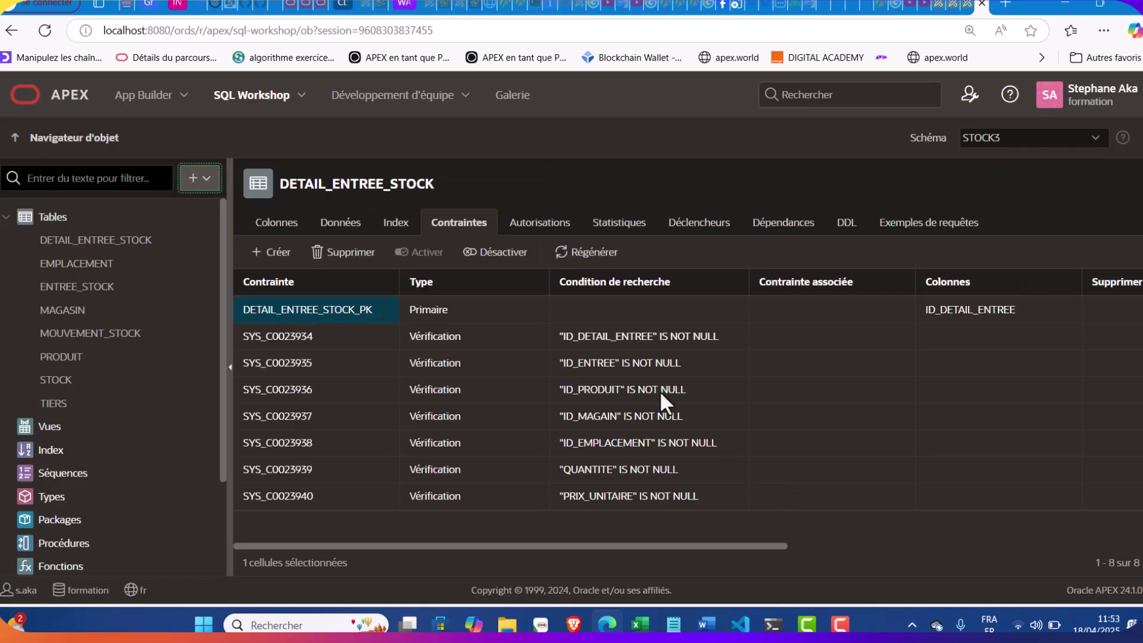
# Start a new Vérifier constraint on DETAIL_ENTREE_STOCK and begin editing its DETAIL_ENTREE_STOCK_CON name
pyautogui.click(267, 252)
pyautogui.click(673, 624)
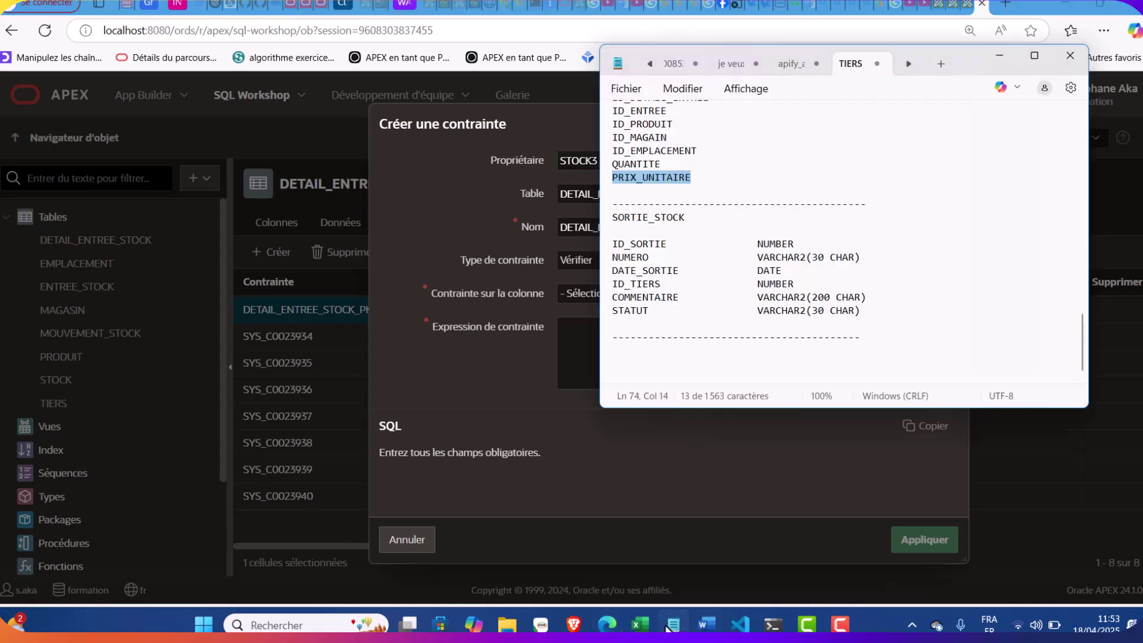
pyautogui.scroll(2, 773, 258)
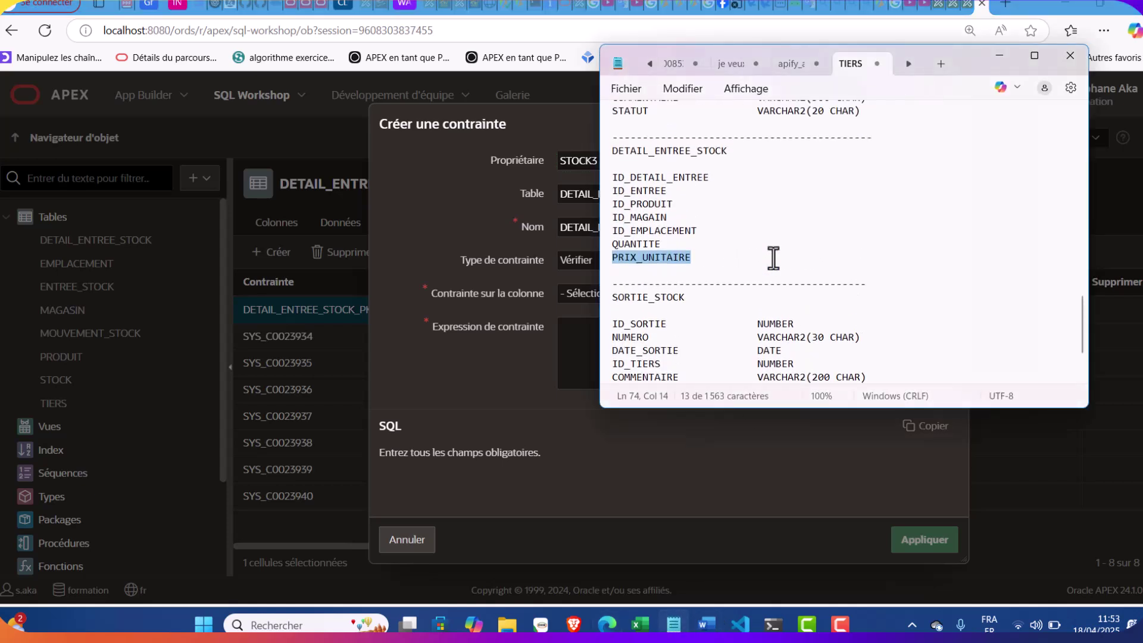
pyautogui.click(449, 369)
pyautogui.click(715, 226)
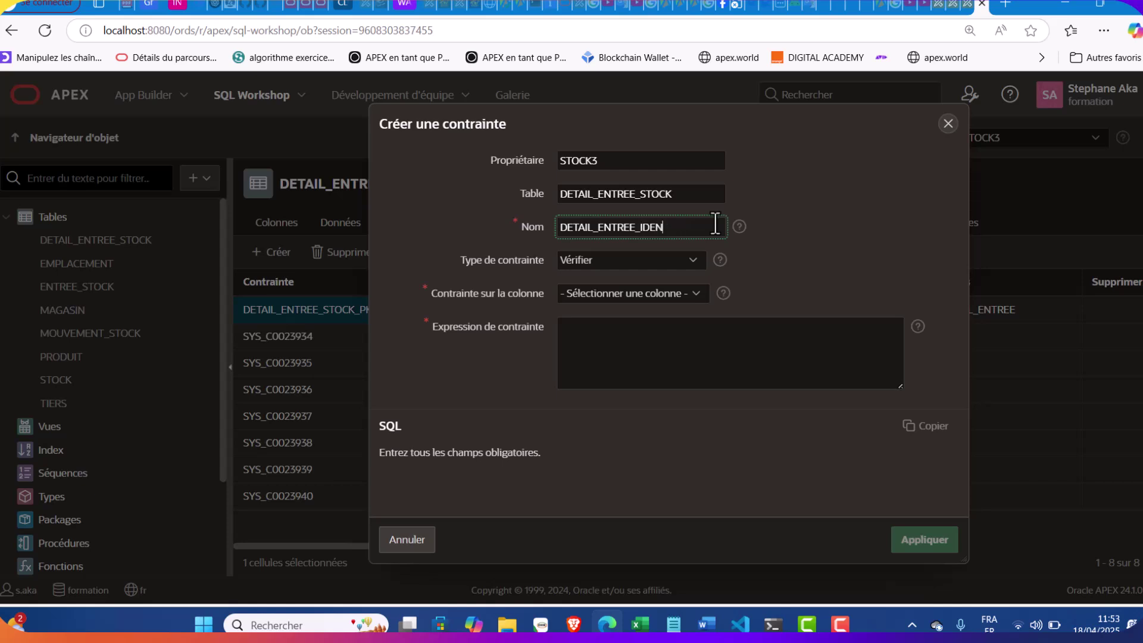
# Make DETAIL_ENTREE_IDENTRE a cascading foreign key from ID_ENTREE to ENTREE_STOCK.ID_ENTREE
pyautogui.click(631, 259)
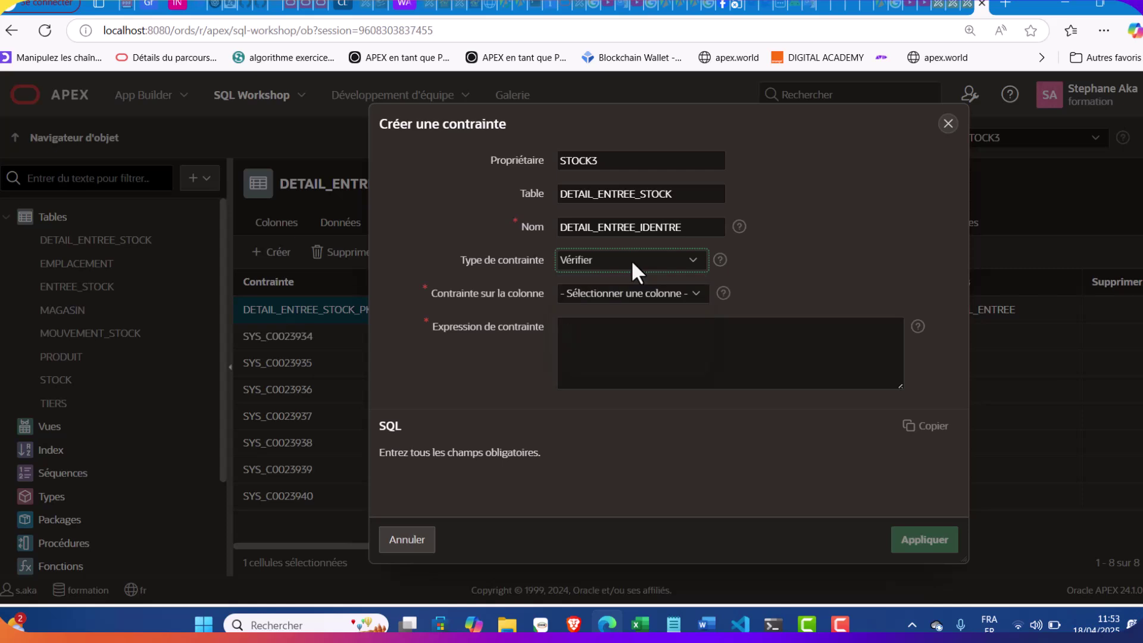
pyautogui.click(615, 302)
pyautogui.click(624, 310)
pyautogui.doubleClick(584, 373)
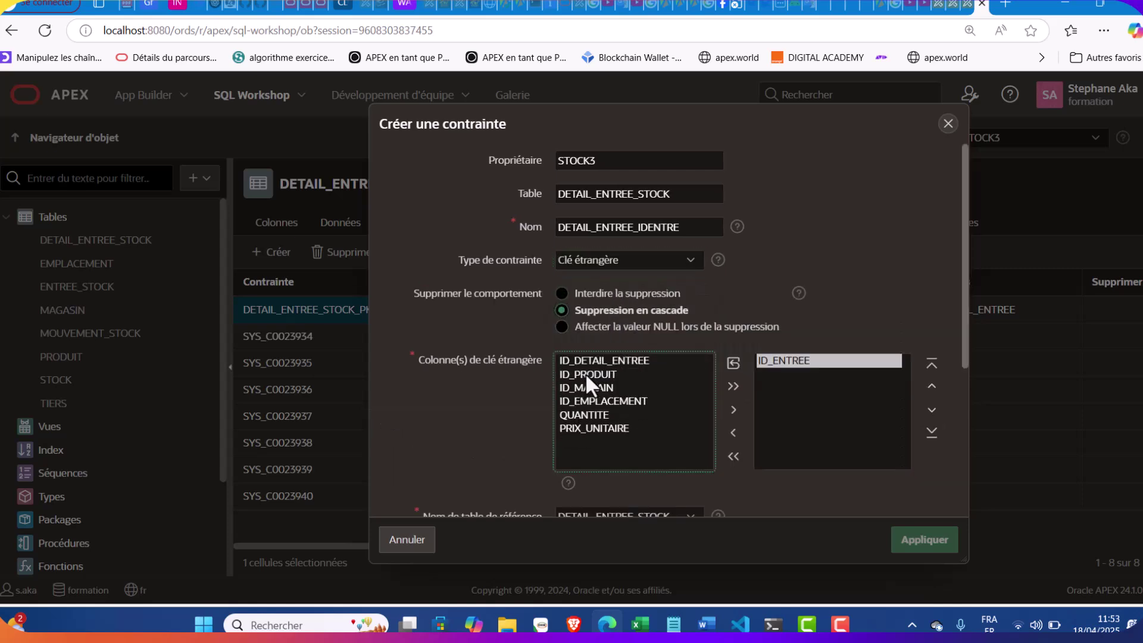
pyautogui.scroll(-3, 585, 372)
pyautogui.click(589, 386)
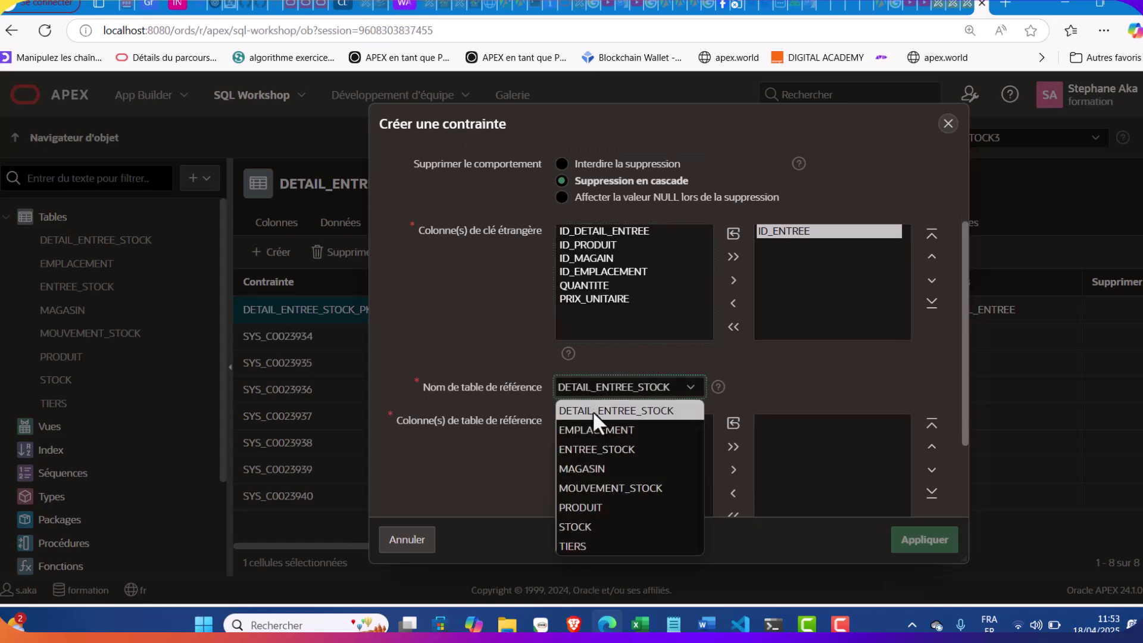
pyautogui.click(596, 449)
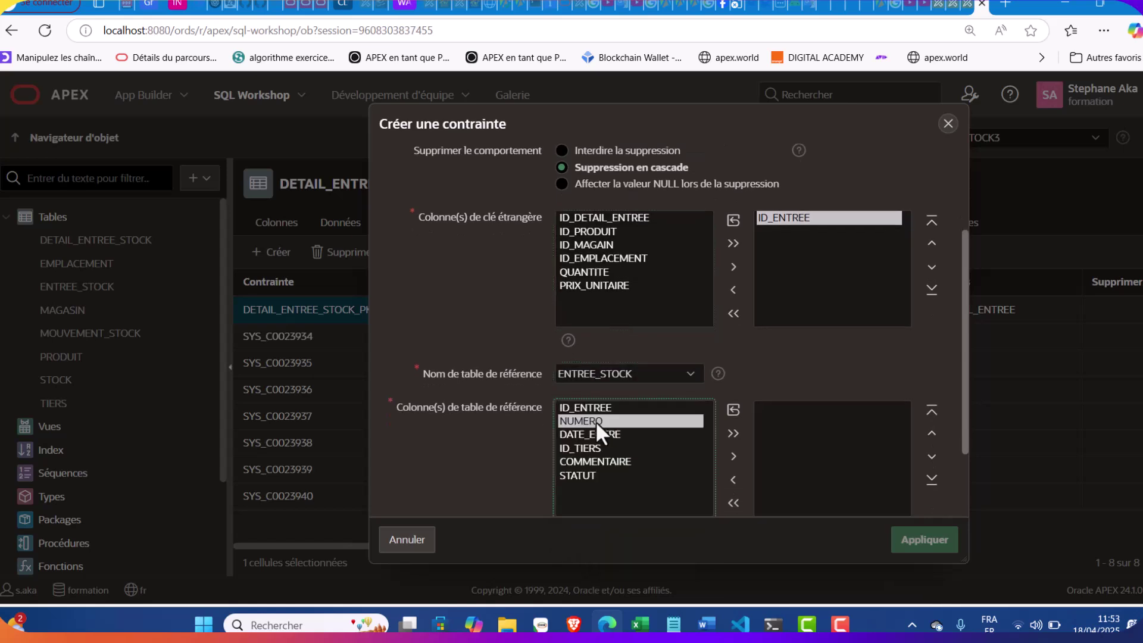
pyautogui.doubleClick(595, 421)
pyautogui.doubleClick(780, 408)
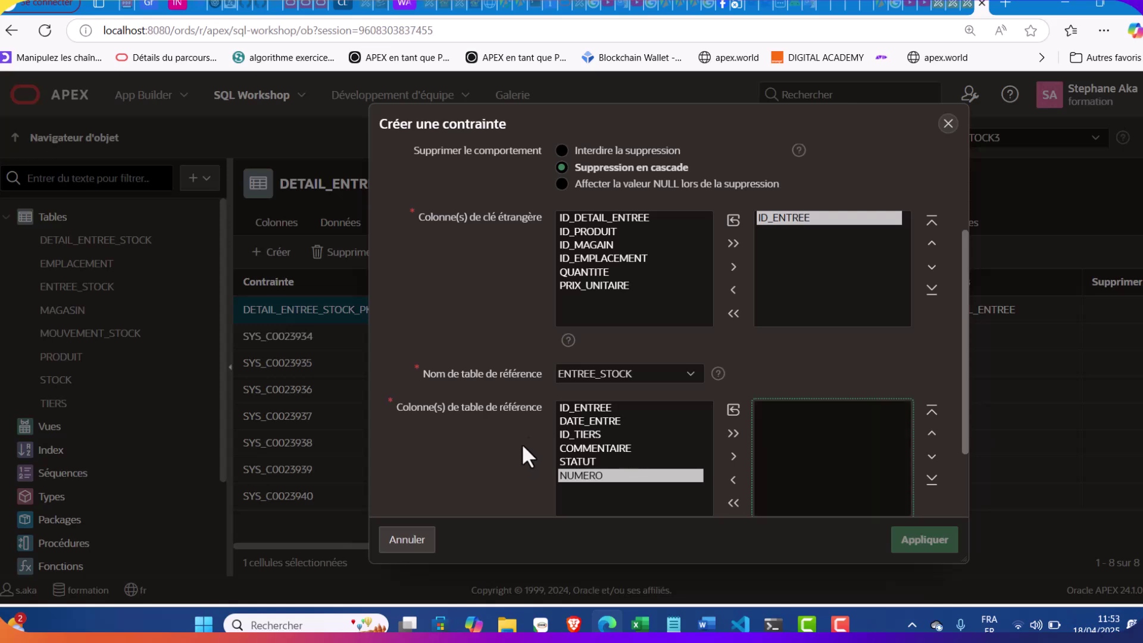
pyautogui.doubleClick(588, 407)
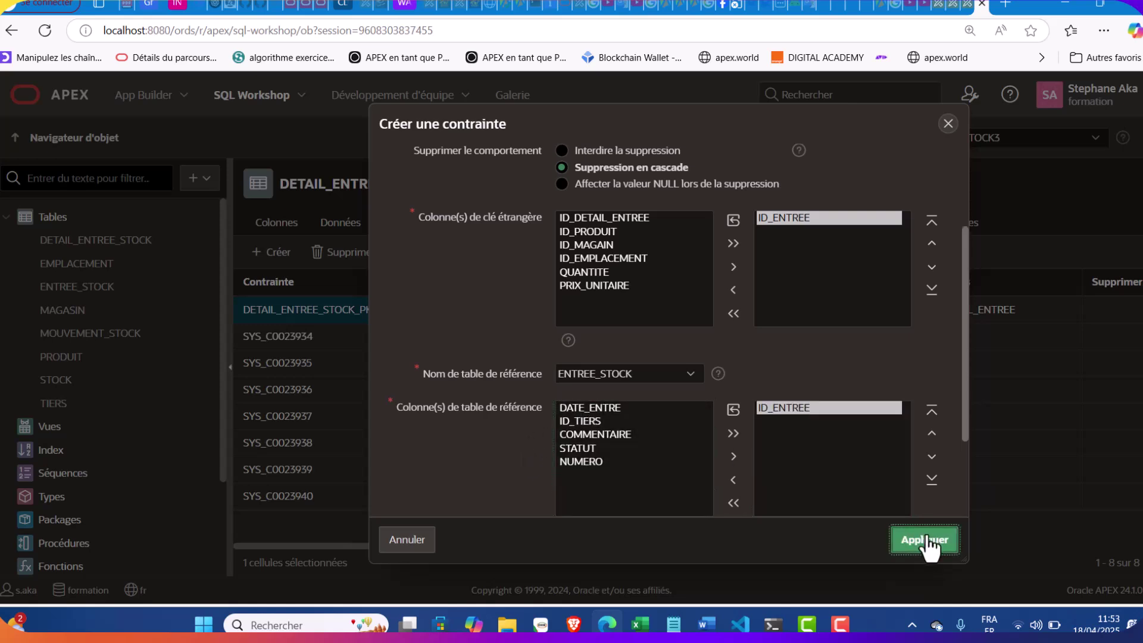
pyautogui.click(924, 539)
# Start another constraint and name it DETAIL_ENTREE_RPODUIT
pyautogui.click(266, 251)
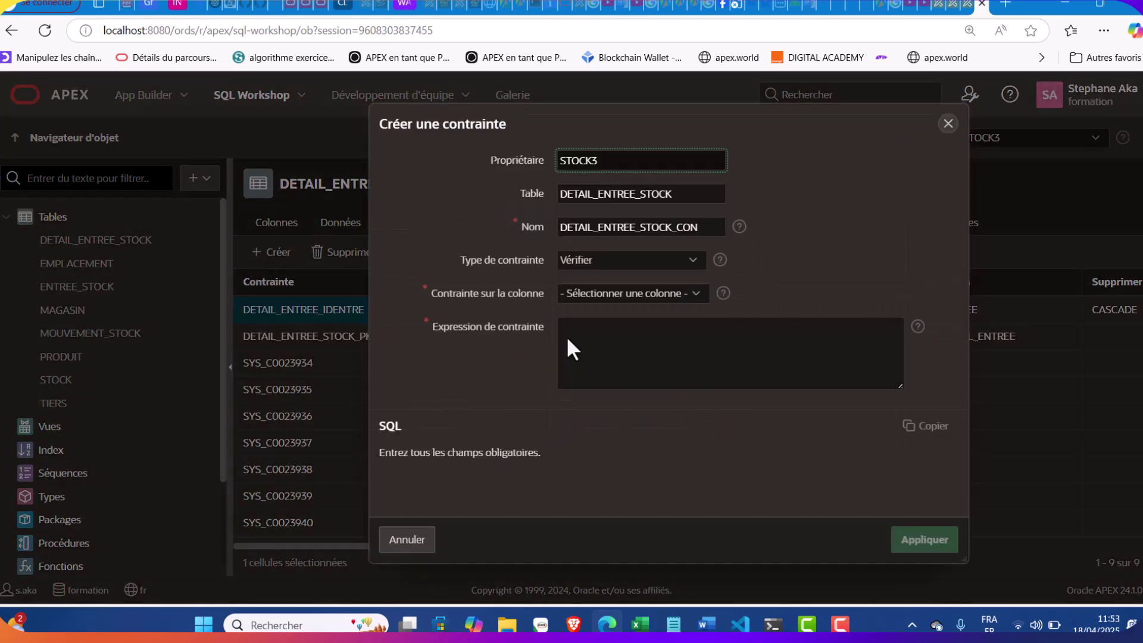
pyautogui.click(673, 623)
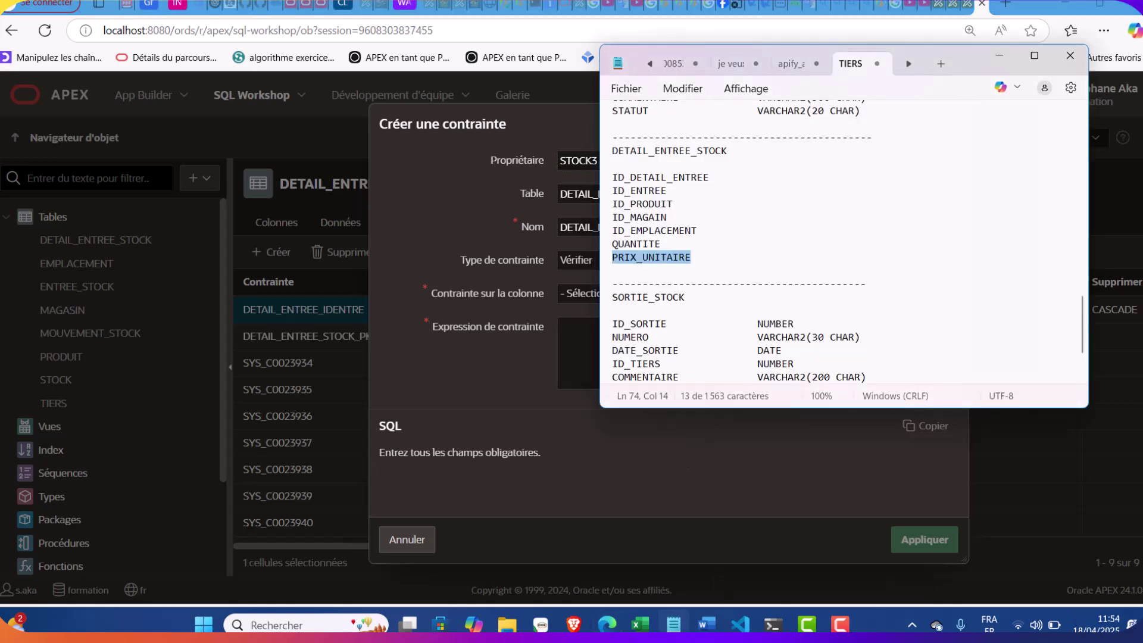
pyautogui.click(673, 623)
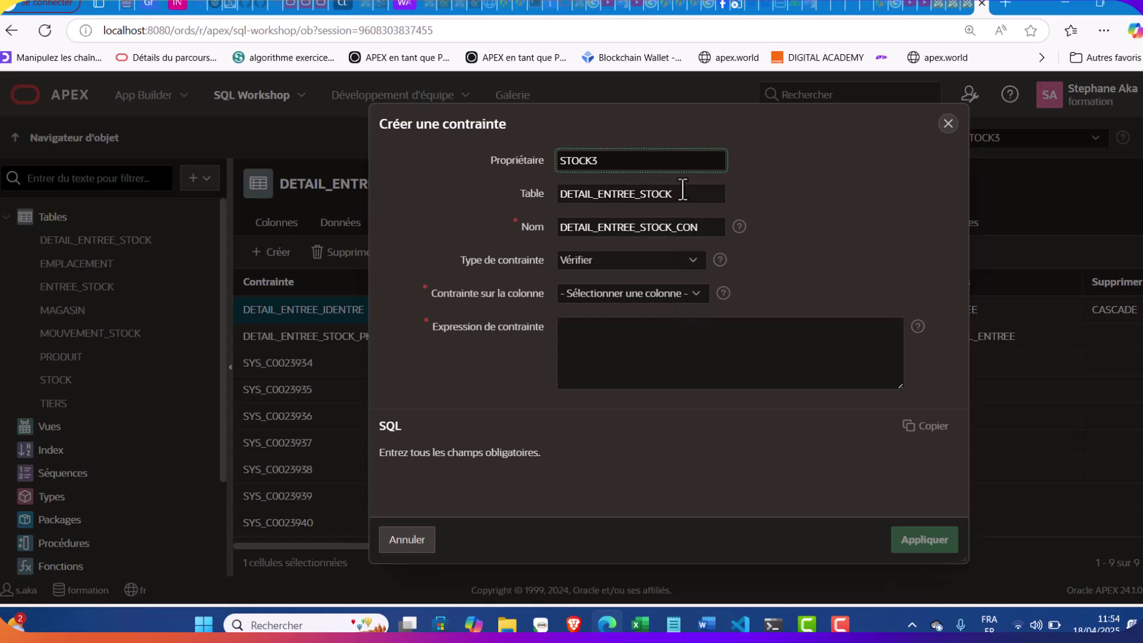
pyautogui.click(706, 229)
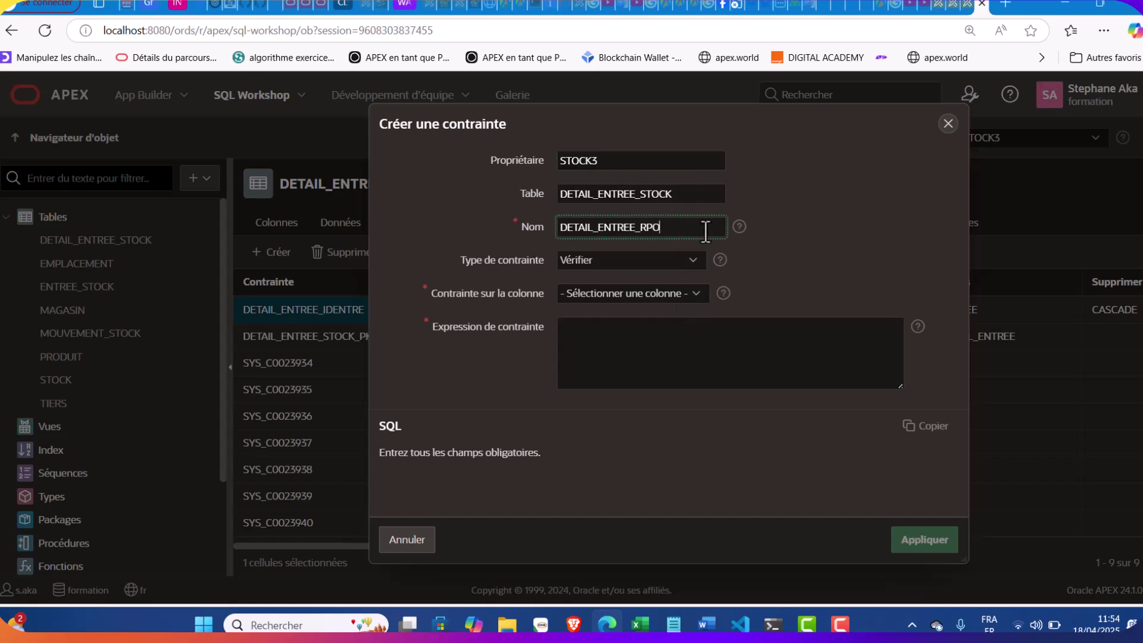
# Make it a cascading foreign key from ID_PRODUIT to PRODUIT.ID_PRODUIT
pyautogui.click(634, 262)
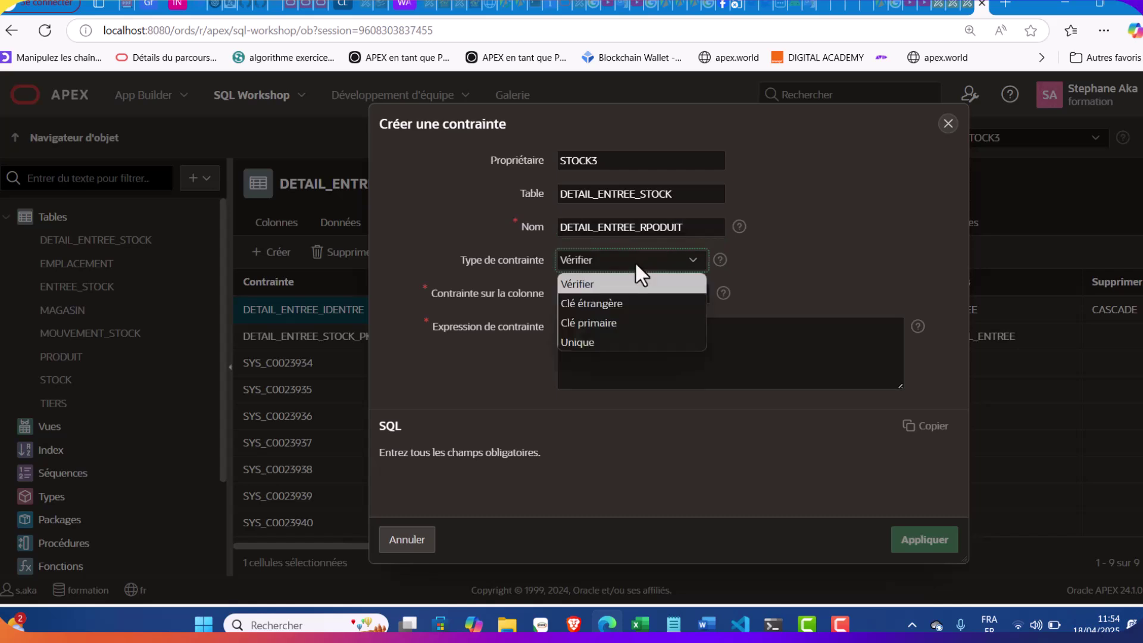
pyautogui.click(605, 303)
pyautogui.click(604, 309)
pyautogui.doubleClick(598, 387)
pyautogui.scroll(-3, 599, 386)
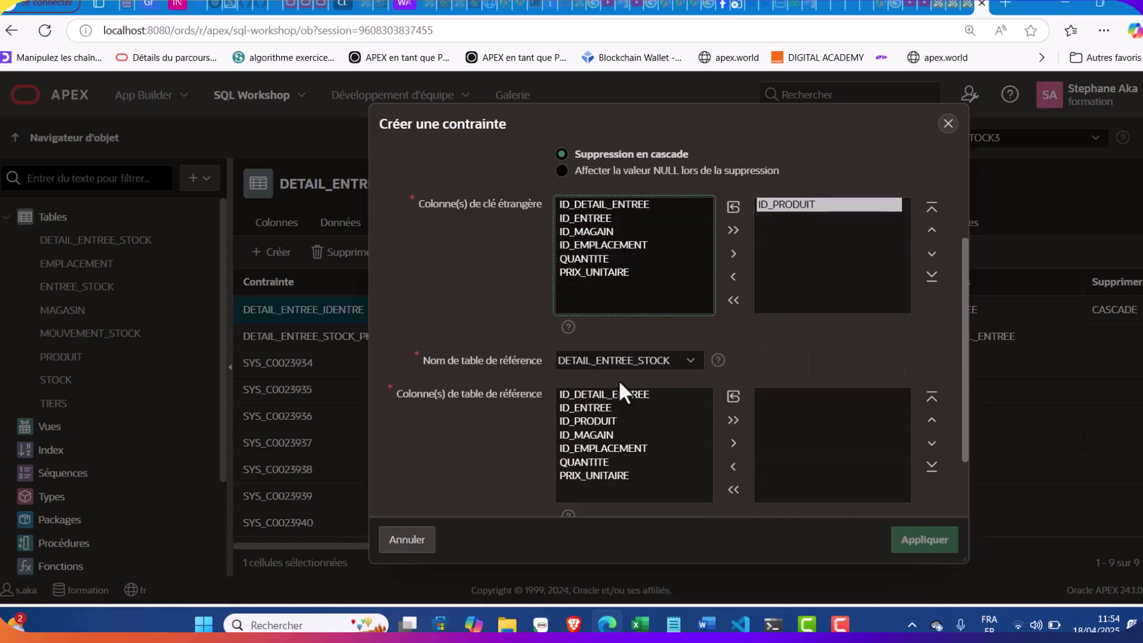
pyautogui.doubleClick(595, 421)
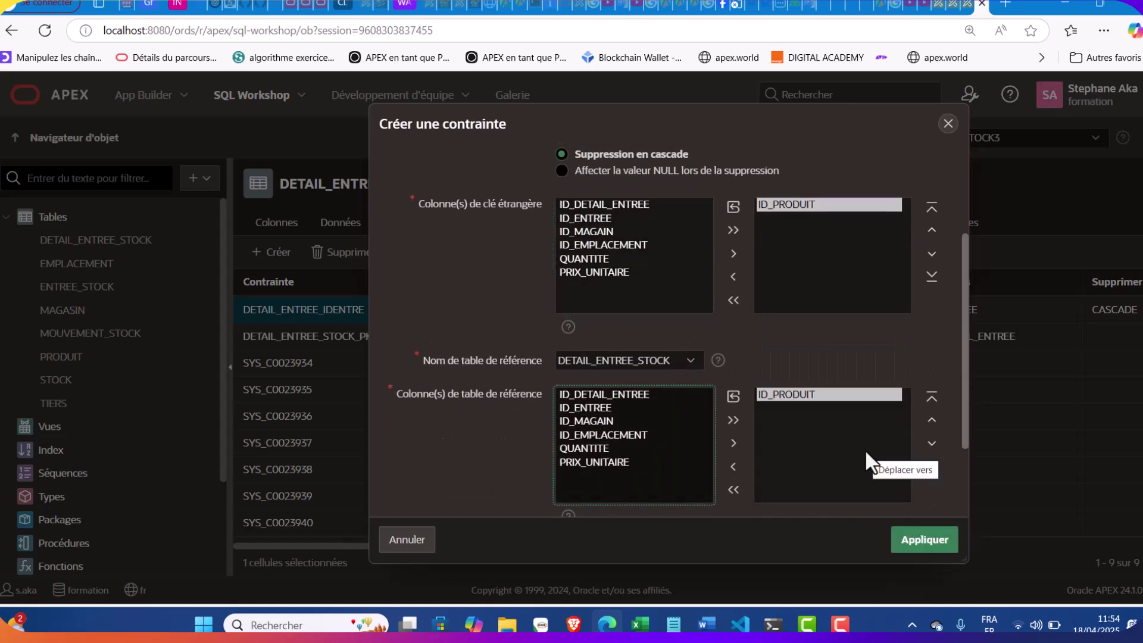
pyautogui.doubleClick(792, 392)
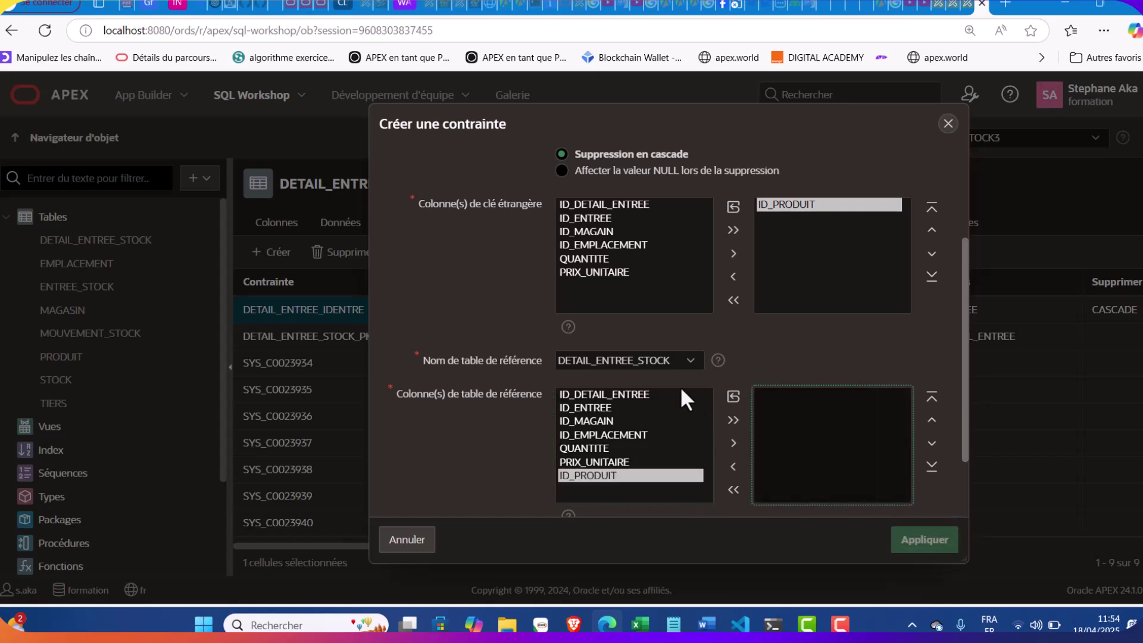
pyautogui.click(646, 363)
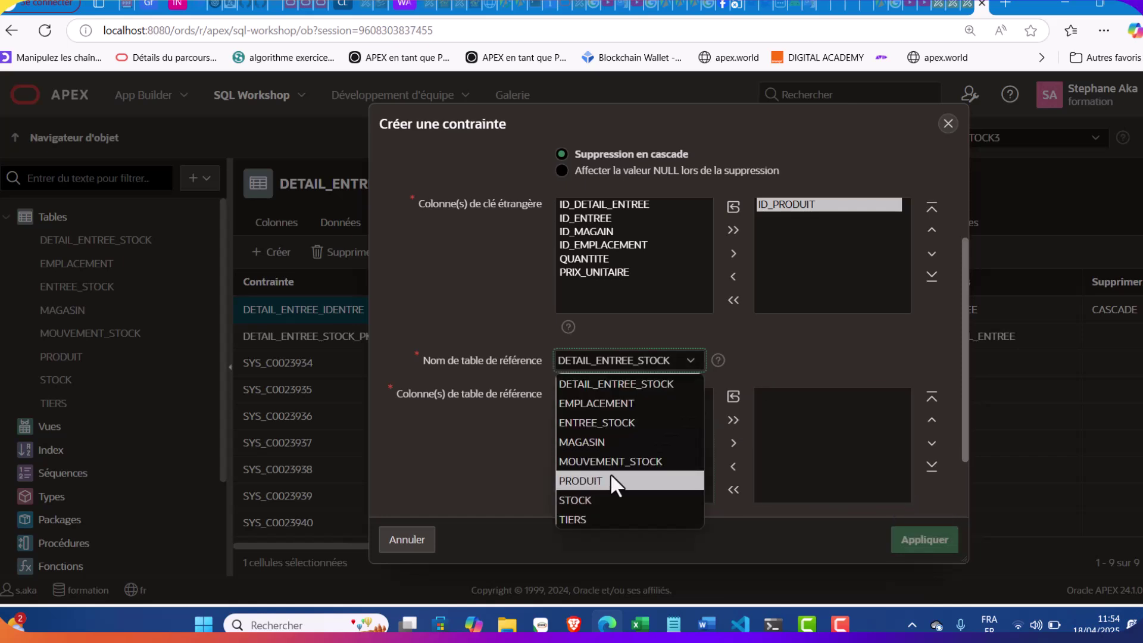
pyautogui.click(611, 480)
pyautogui.doubleClick(601, 394)
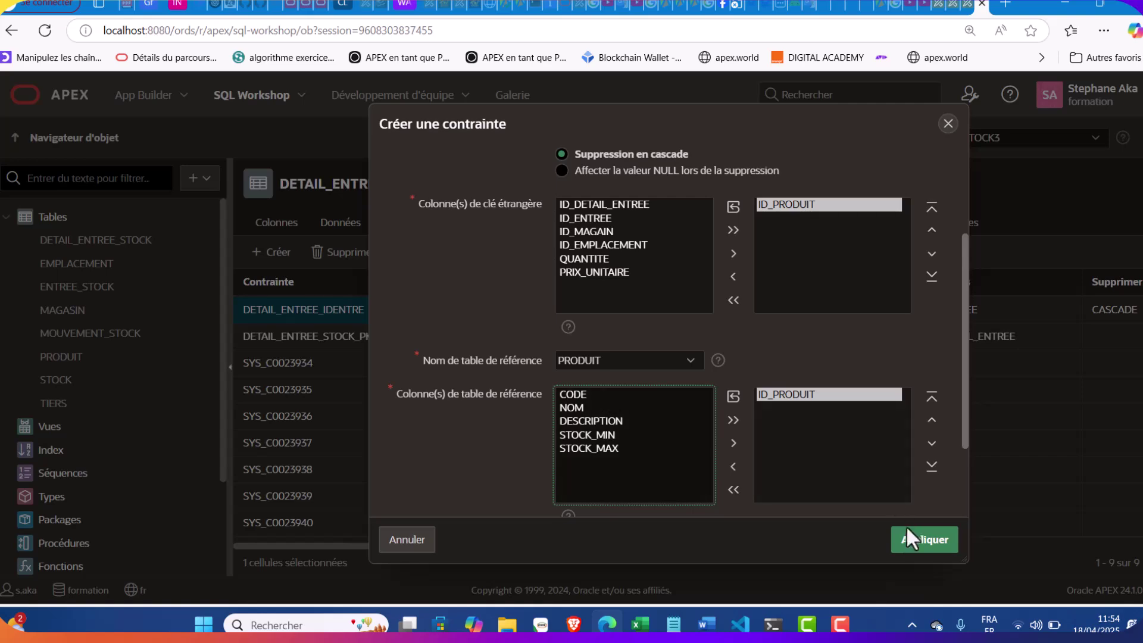
pyautogui.scroll(2, 820, 433)
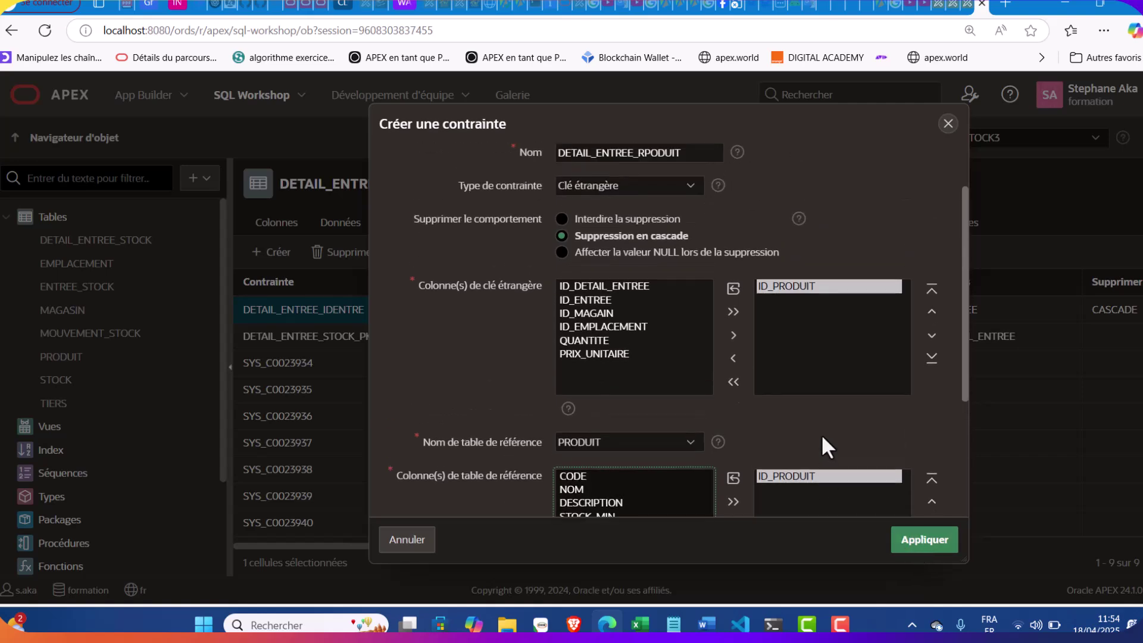
pyautogui.click(922, 541)
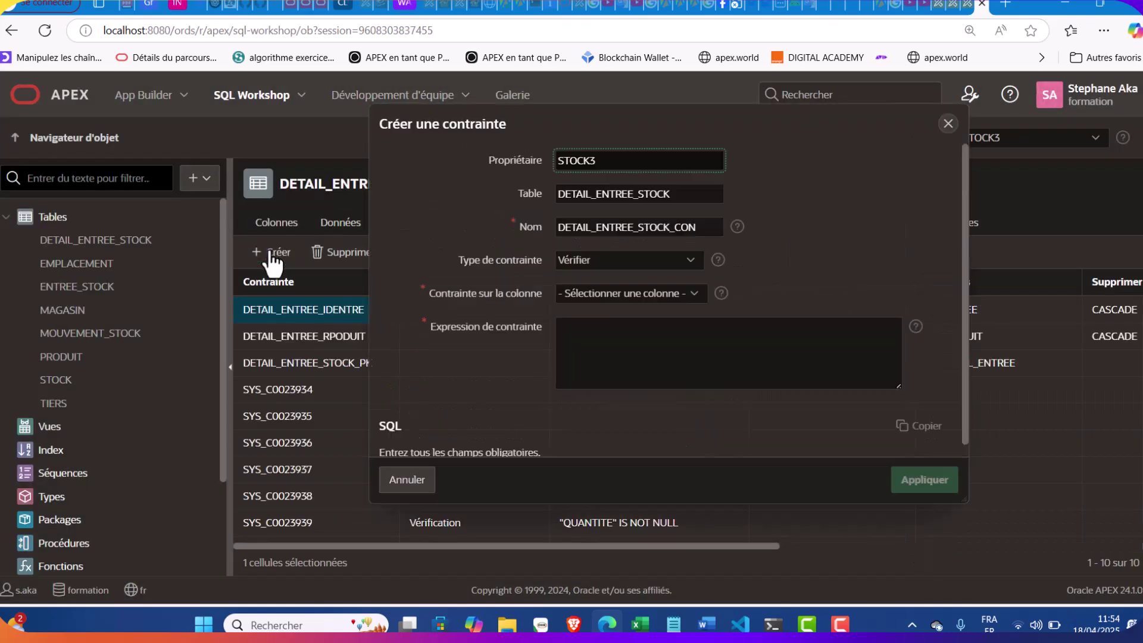
# Start another constraint named DETAIL_ENTREE_MAGASIN
pyautogui.click(270, 251)
pyautogui.click(714, 227)
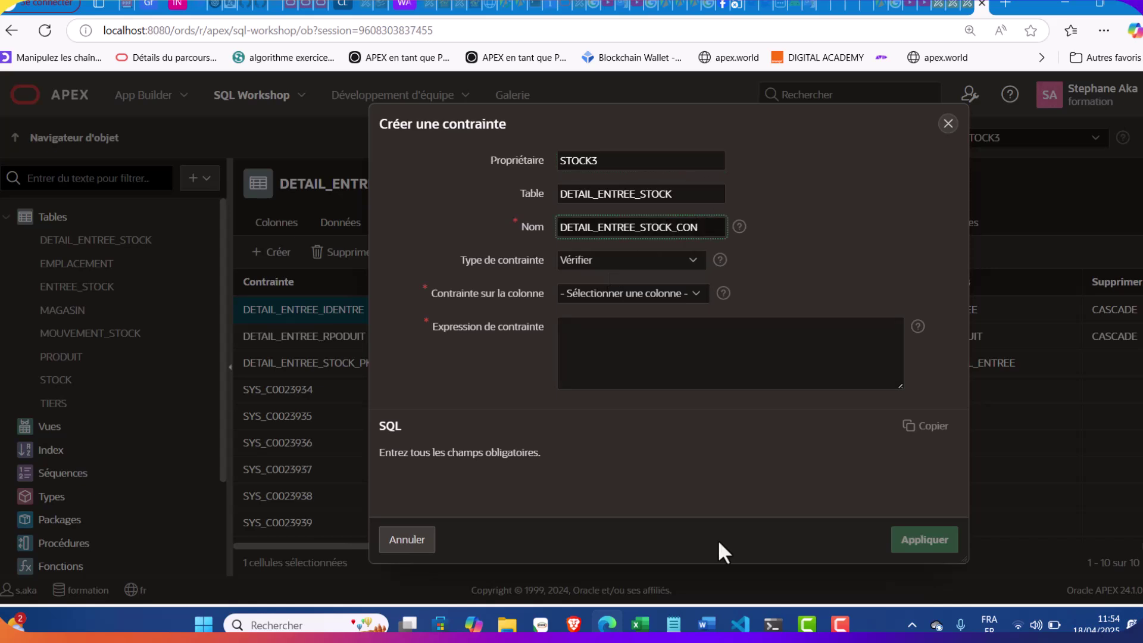
pyautogui.click(670, 624)
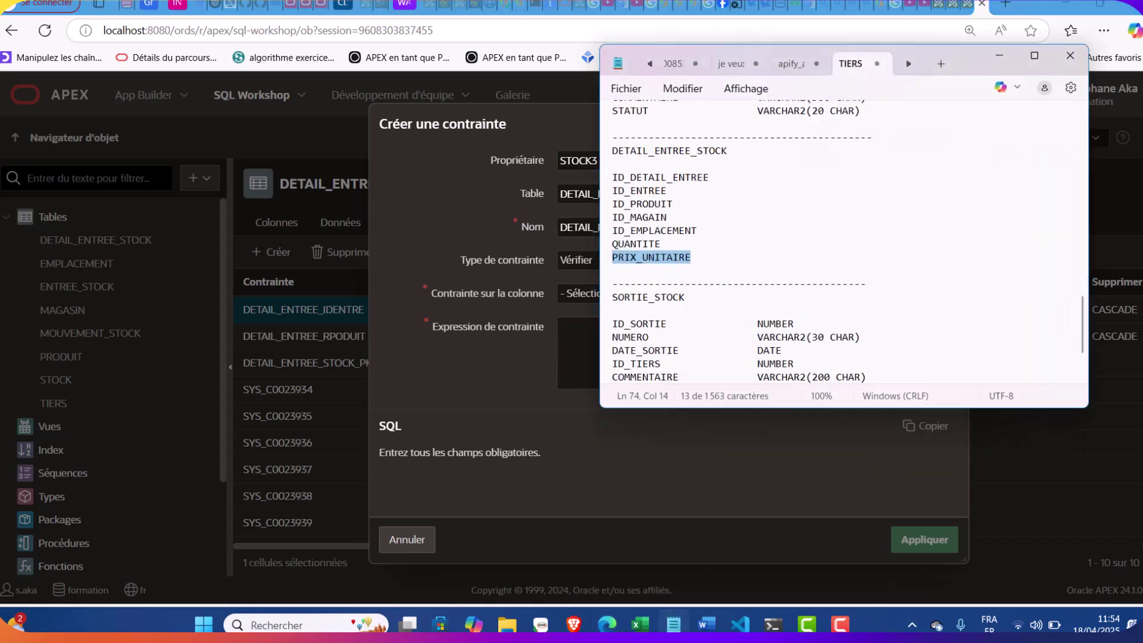
pyautogui.click(673, 625)
pyautogui.press('BackSpace')
pyautogui.press('BackSpace')
pyautogui.press('BackSpace')
pyautogui.press('BackSpace')
pyautogui.press('BackSpace')
pyautogui.press('BackSpace')
pyautogui.press('BackSpace')
pyautogui.press('BackSpace')
pyautogui.press('BackSpace')
pyautogui.write('M')
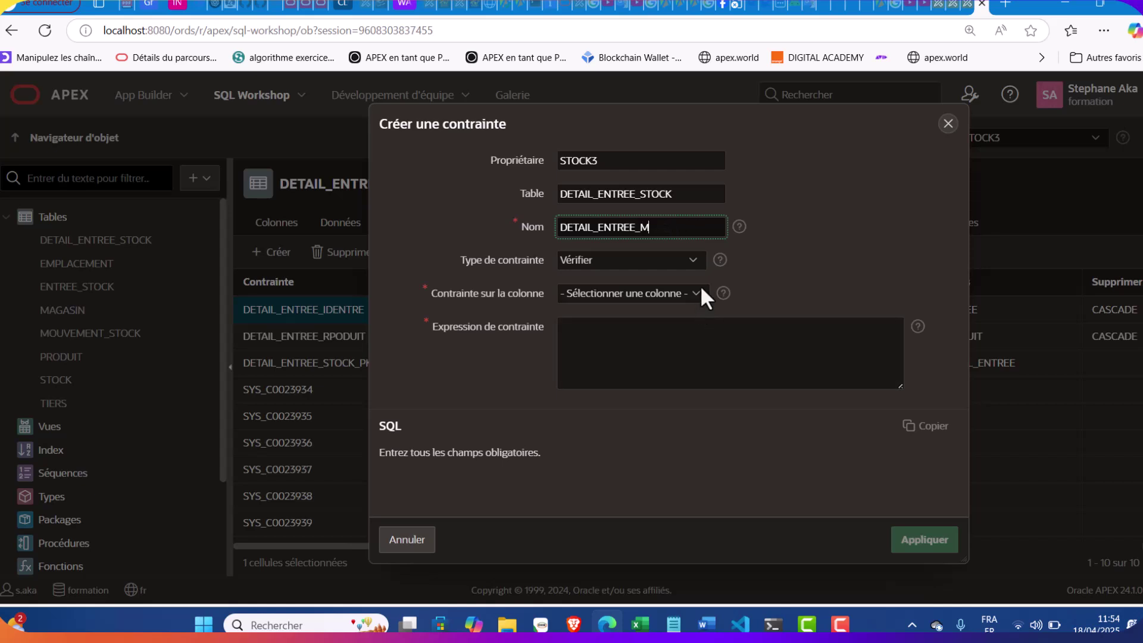
pyautogui.write('AGASIN')
# Make it a cascading foreign key from ID_MAGAIN to MAGASIN.ID_MAGASIN
pyautogui.click(656, 260)
pyautogui.click(599, 303)
pyautogui.click(667, 310)
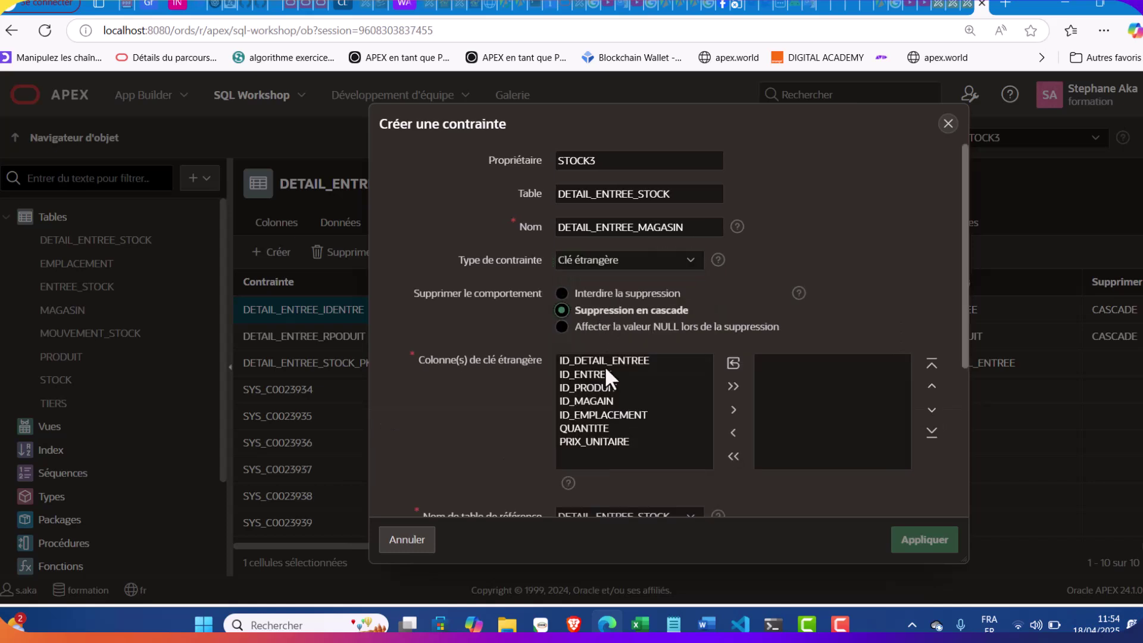
pyautogui.doubleClick(595, 402)
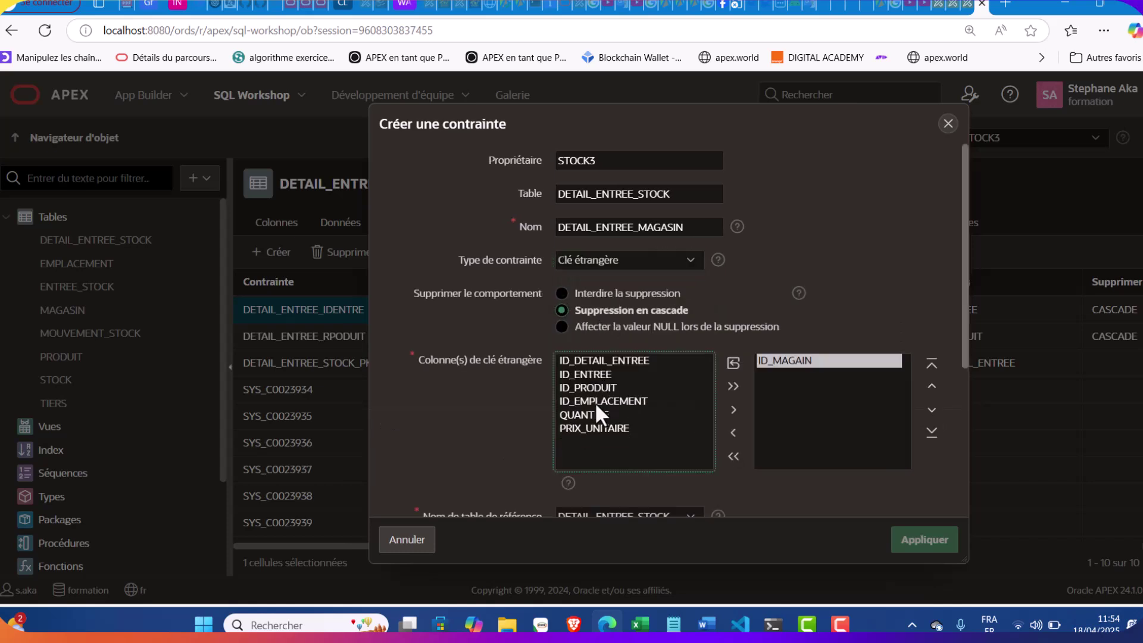
pyautogui.scroll(-3, 594, 402)
pyautogui.click(607, 359)
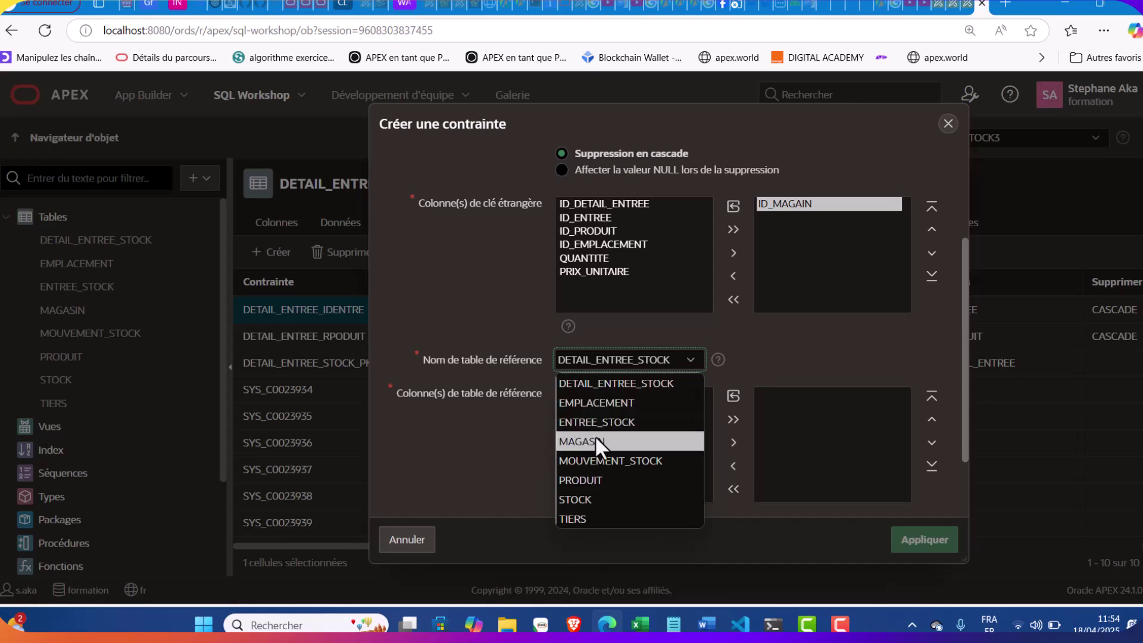
pyautogui.click(596, 434)
pyautogui.doubleClick(595, 393)
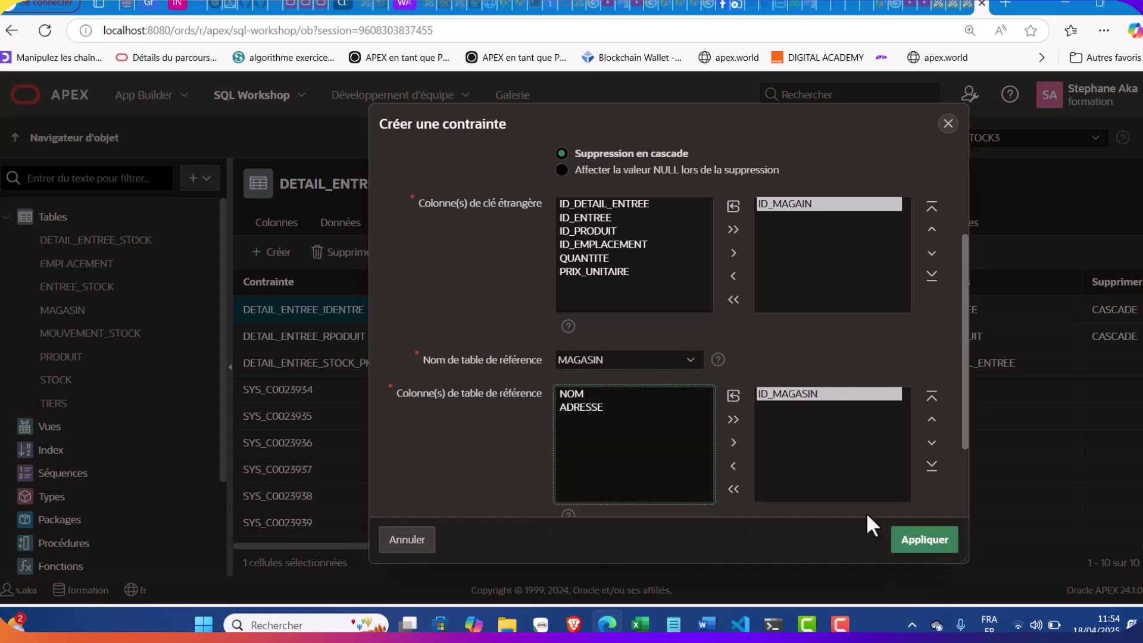
pyautogui.click(926, 541)
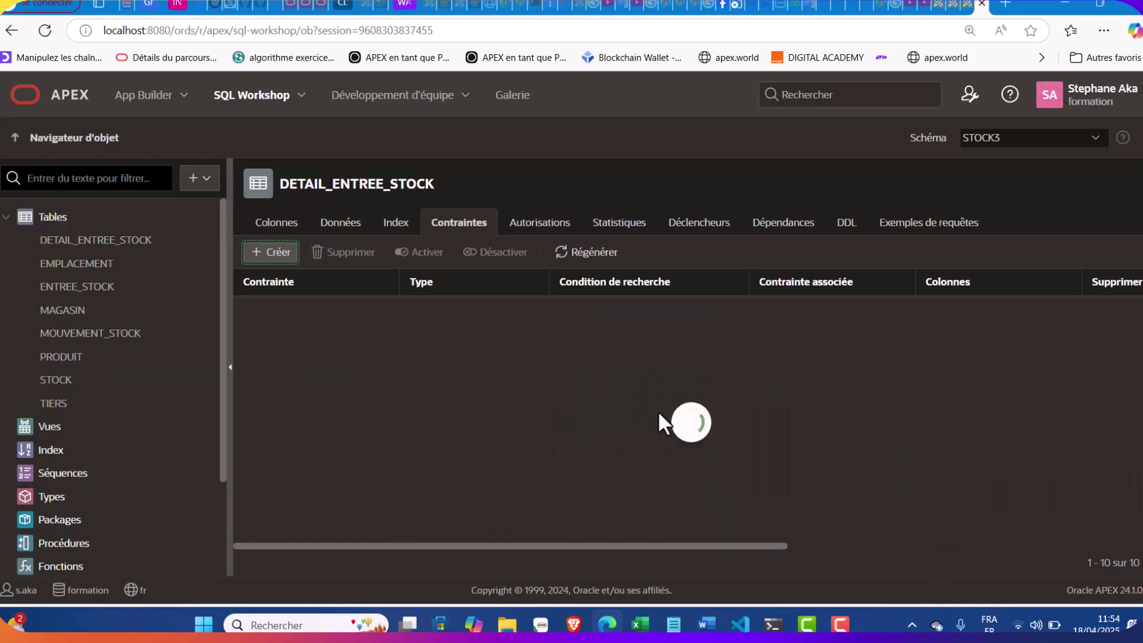
# Start another constraint named DETAIL_ENTREE_EMPLACEMENT
pyautogui.click(272, 252)
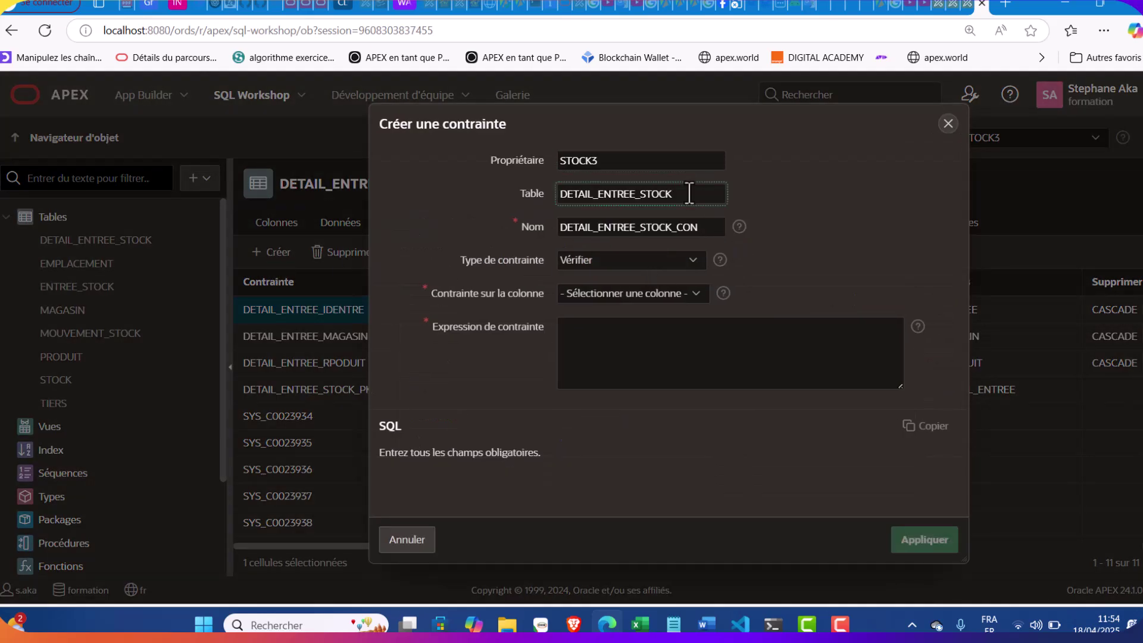
pyautogui.click(709, 235)
pyautogui.press('BackSpace')
pyautogui.press('BackSpace')
pyautogui.press('BackSpace')
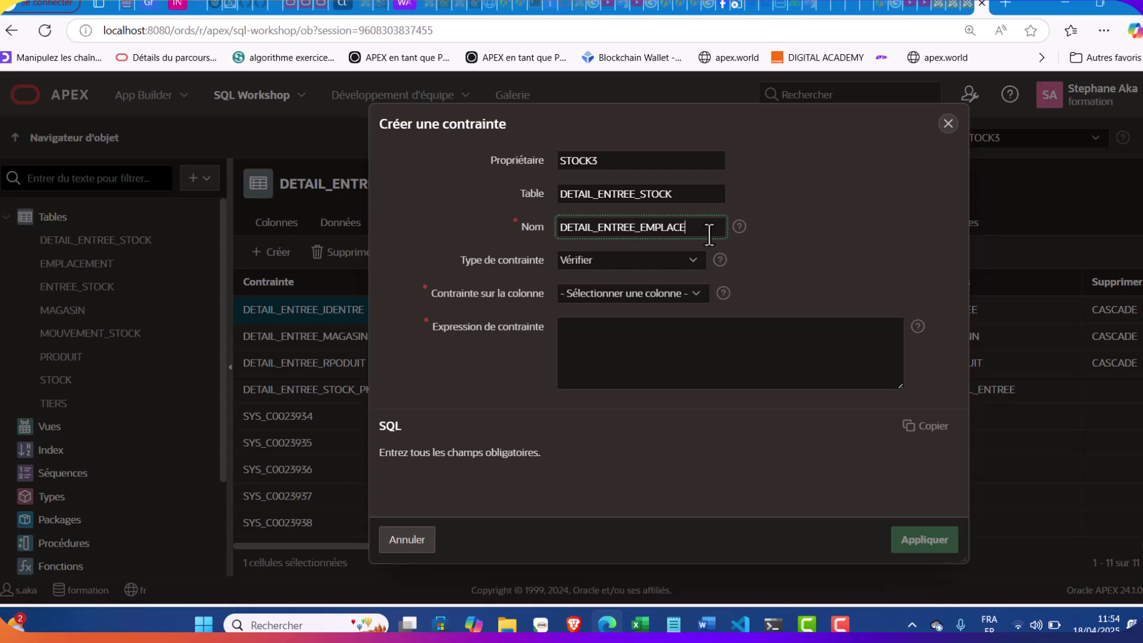
# Make it a cascading foreign key from ID_EMPLACEMENT to EMPLACEMENT.ID_EMPLACEMENT
pyautogui.click(651, 266)
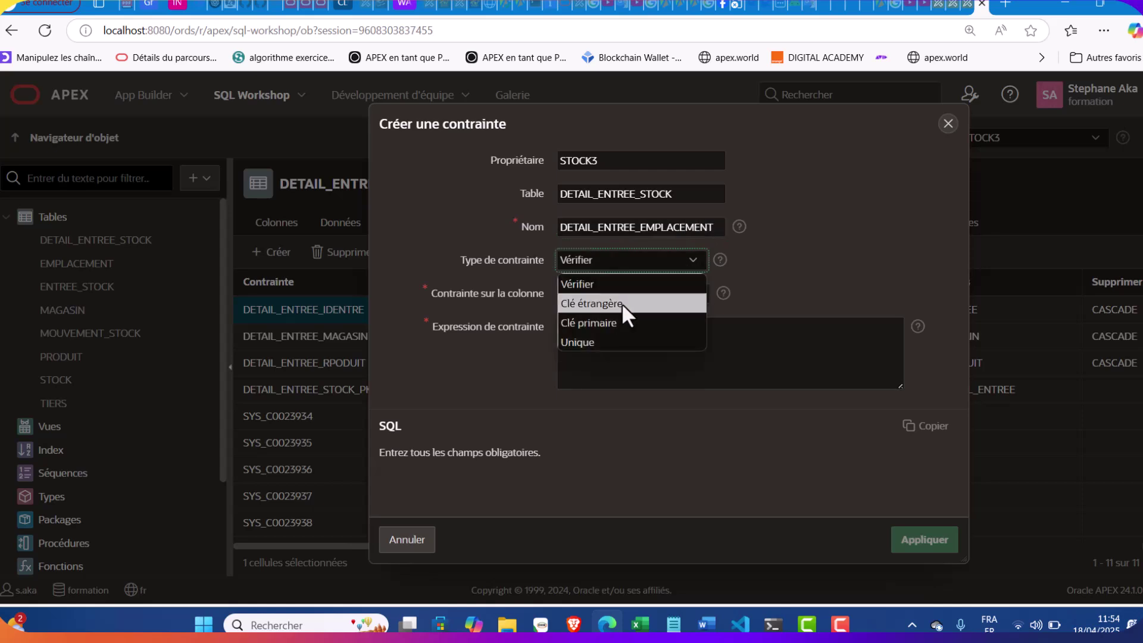
pyautogui.click(623, 302)
pyautogui.click(622, 310)
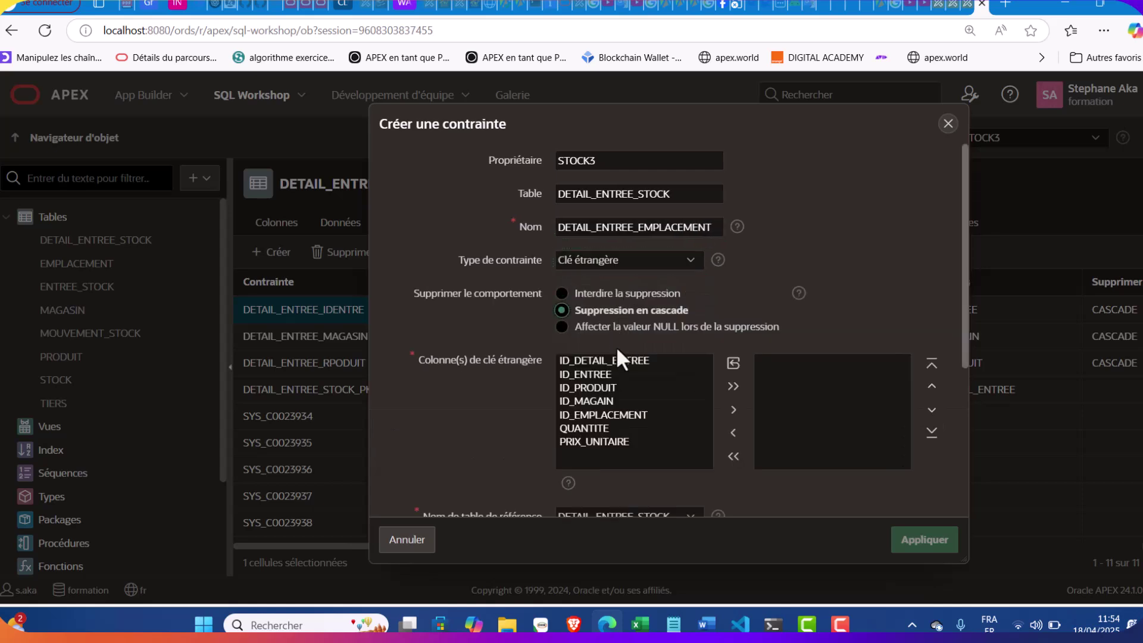
pyautogui.doubleClick(598, 415)
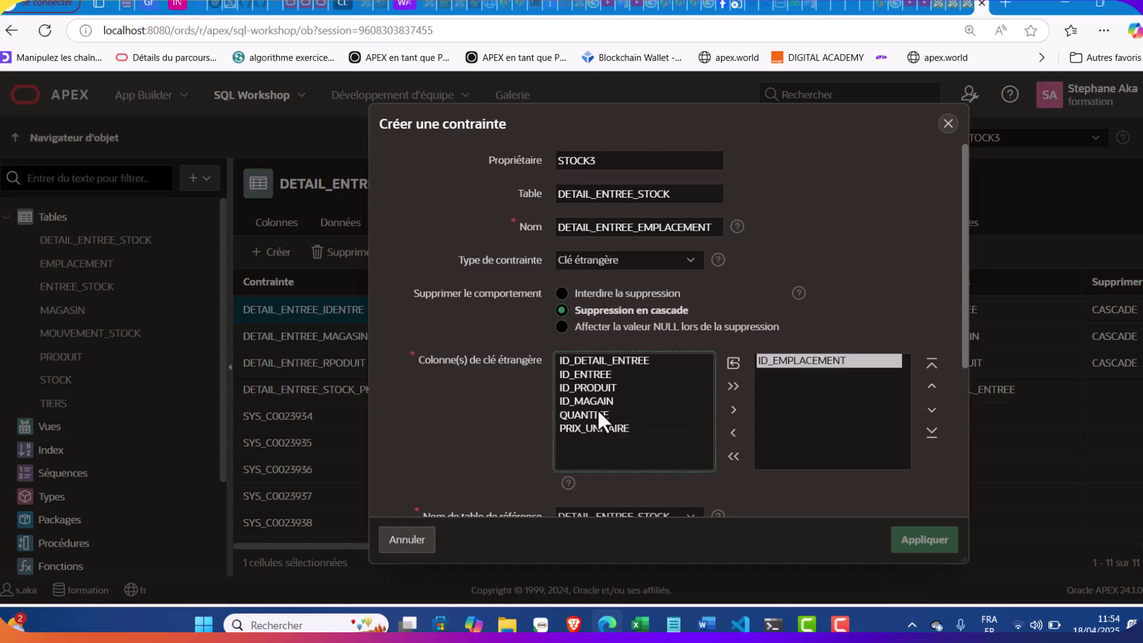
pyautogui.scroll(-2, 795, 399)
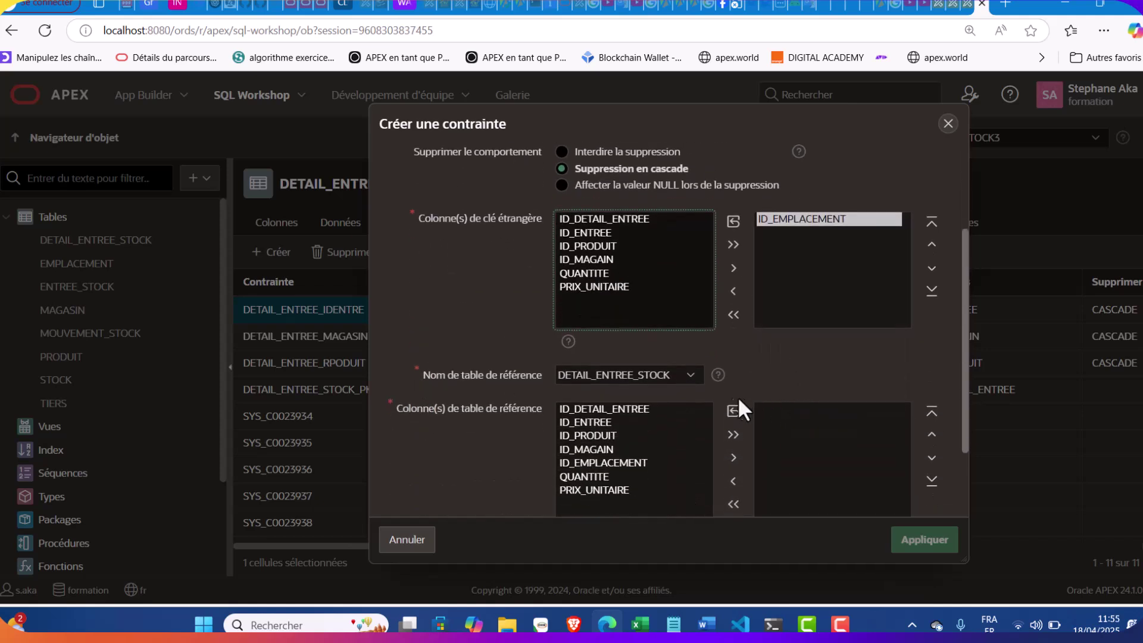
pyautogui.click(655, 368)
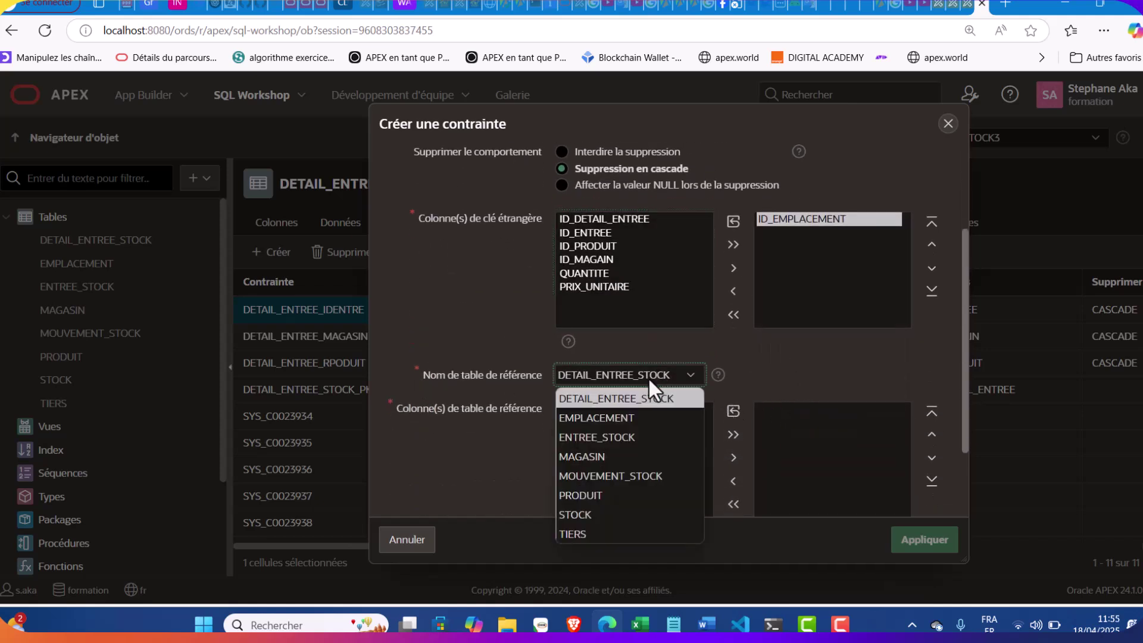
pyautogui.click(623, 414)
pyautogui.doubleClick(598, 408)
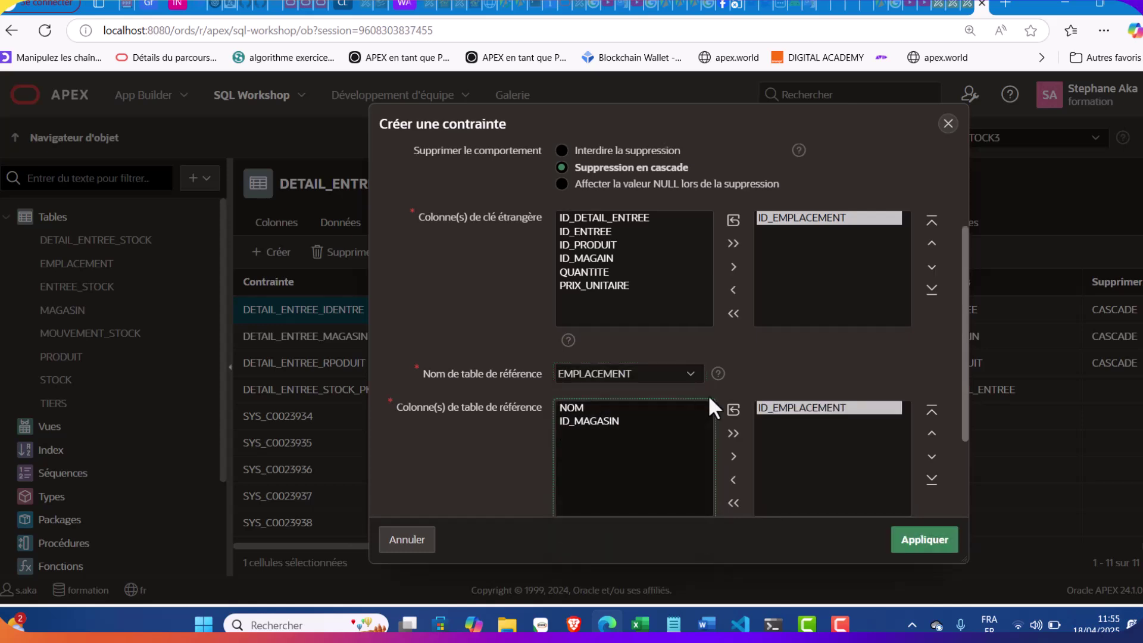
pyautogui.scroll(-2, 708, 394)
pyautogui.click(923, 541)
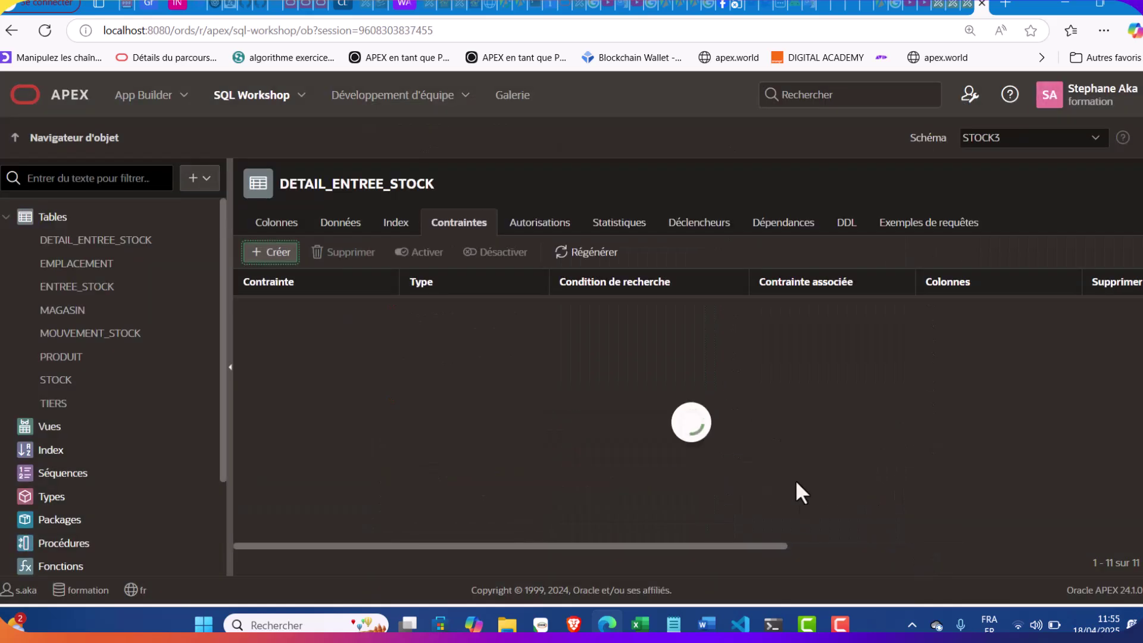
# Review DETAIL_ENTREE_STOCK's constraints and column definitions
pyautogui.scroll(-3, 796, 482)
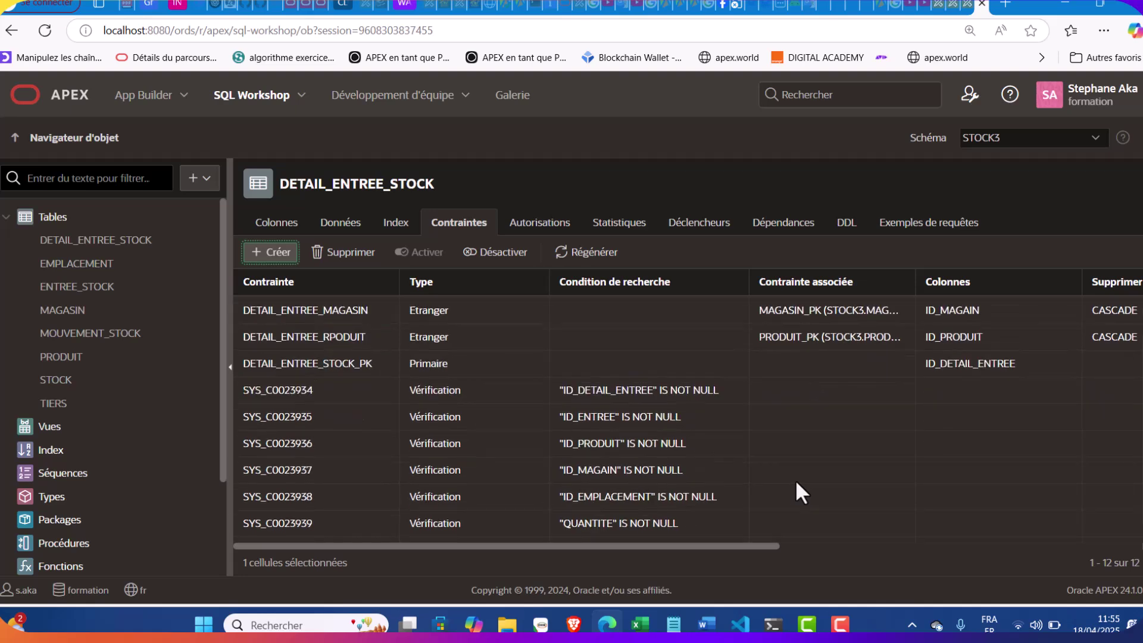
pyautogui.scroll(3, 795, 480)
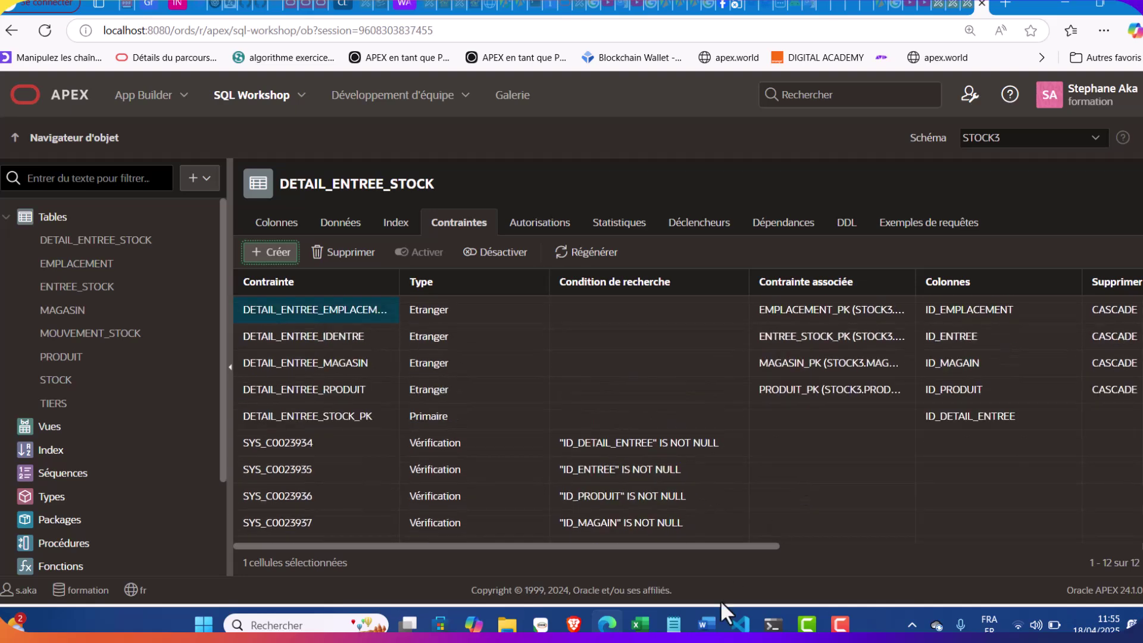
pyautogui.click(839, 623)
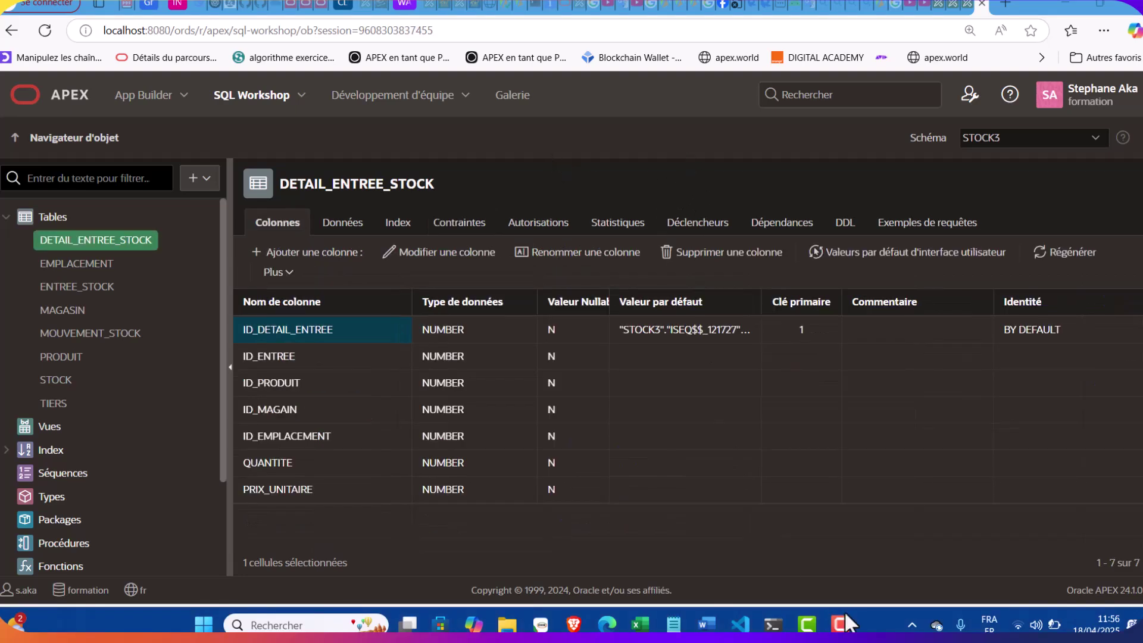
# Copy the SORTIE_STOCK name from the notes and start creating a new table
pyautogui.click(673, 623)
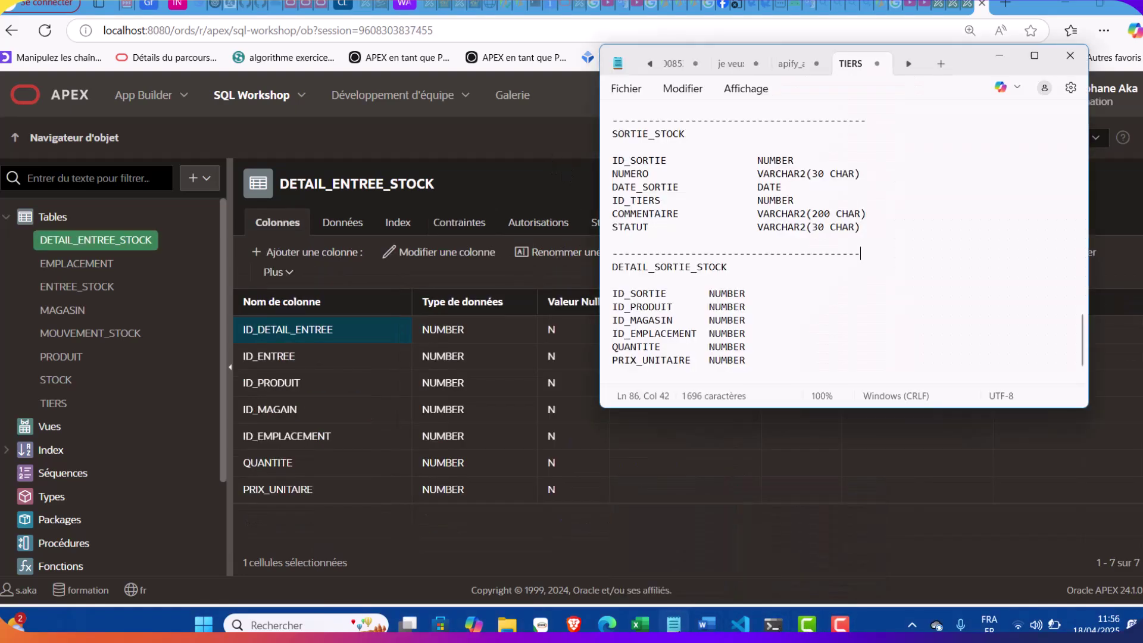
pyautogui.scroll(-1, 697, 278)
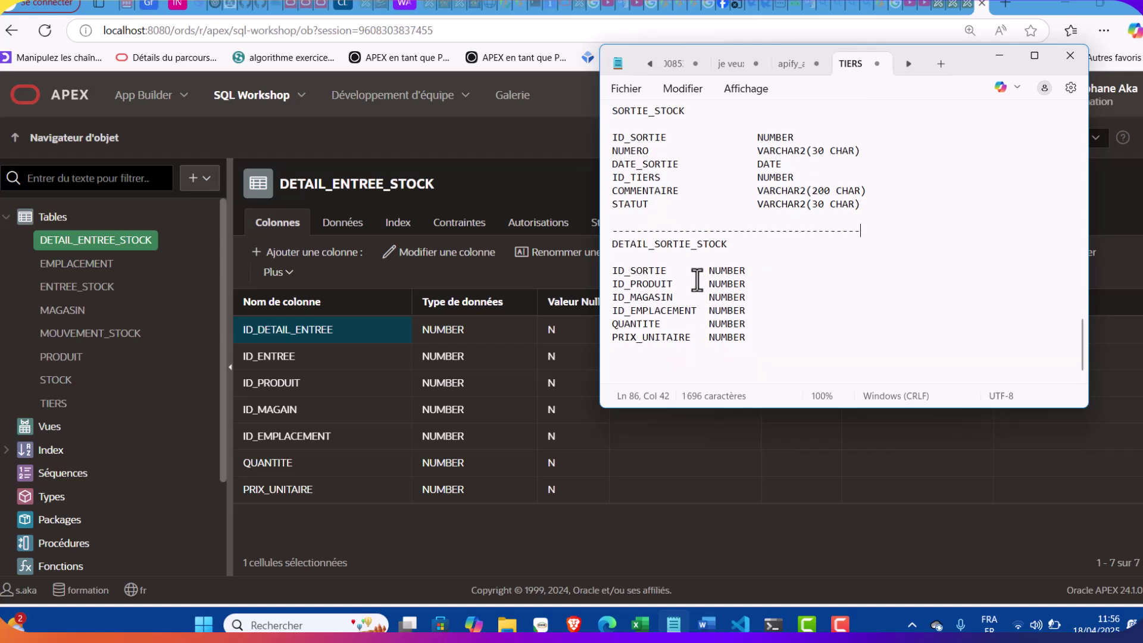
pyautogui.moveTo(687, 117); pyautogui.dragTo(612, 114)
pyautogui.hotkey('ctrl', 'c')
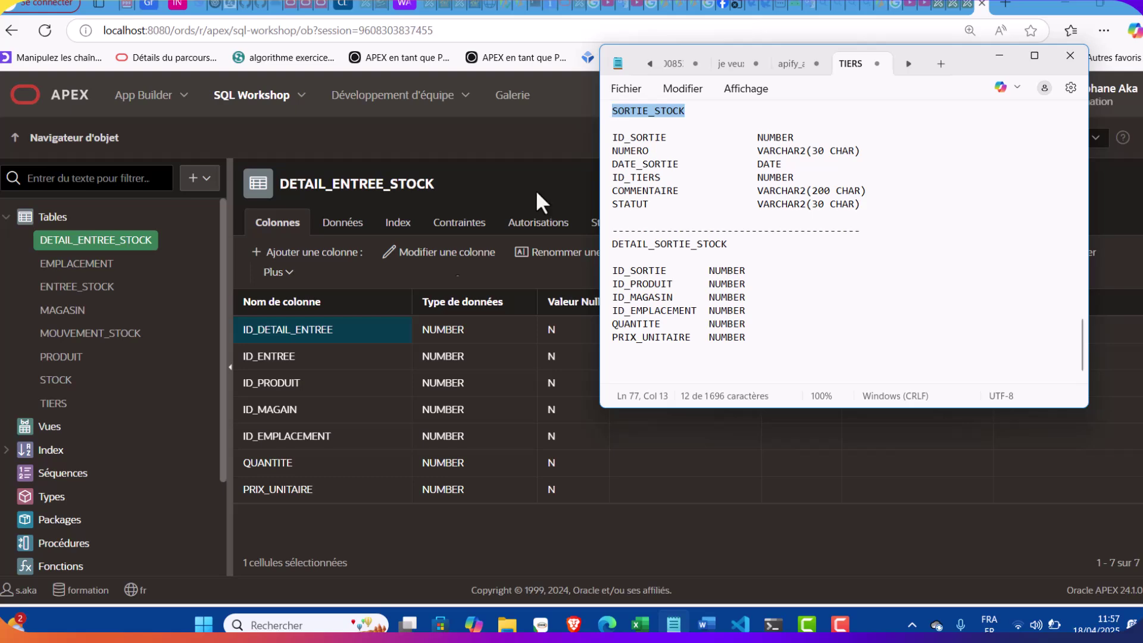
pyautogui.click(337, 417)
pyautogui.click(207, 180)
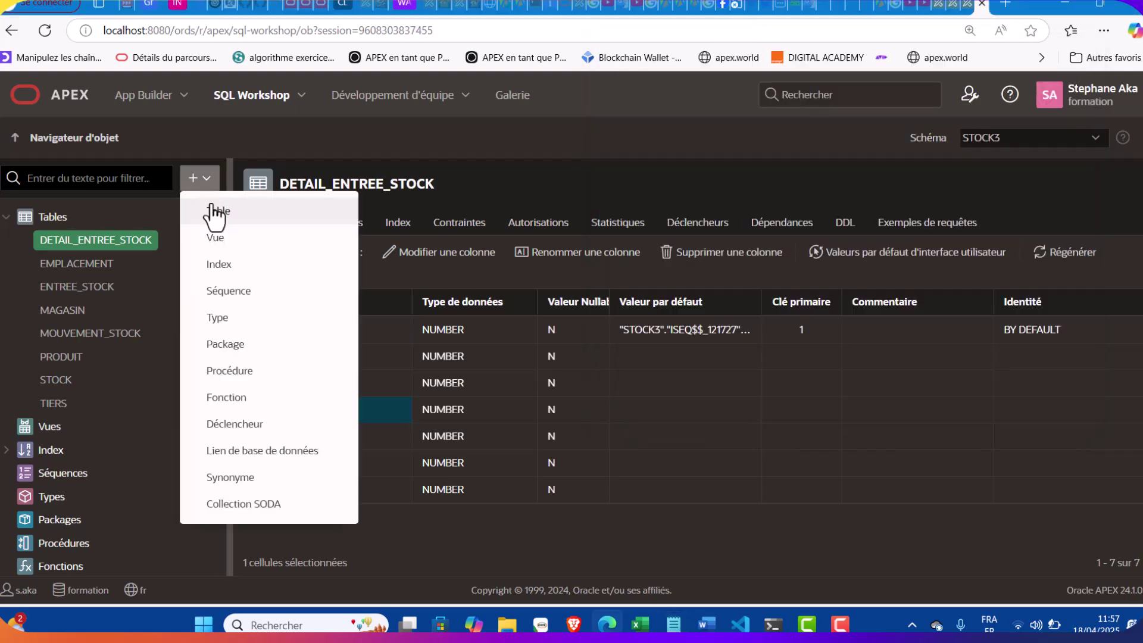
pyautogui.click(214, 213)
# Name the new table SORTIE_STOCK with ID_SORTIE as a NUMBER primary key
pyautogui.hotkey('ctrl', 'v')
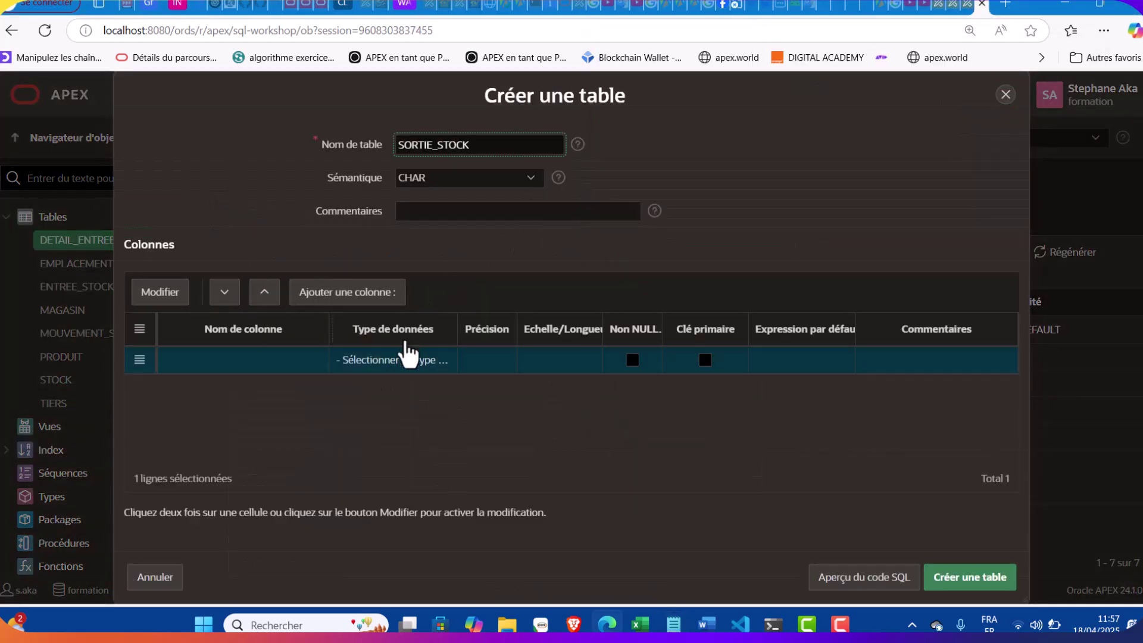
pyautogui.hotkey('alt', 'Tab')
pyautogui.moveTo(669, 137); pyautogui.dragTo(611, 138)
pyautogui.hotkey('ctrl', 'c')
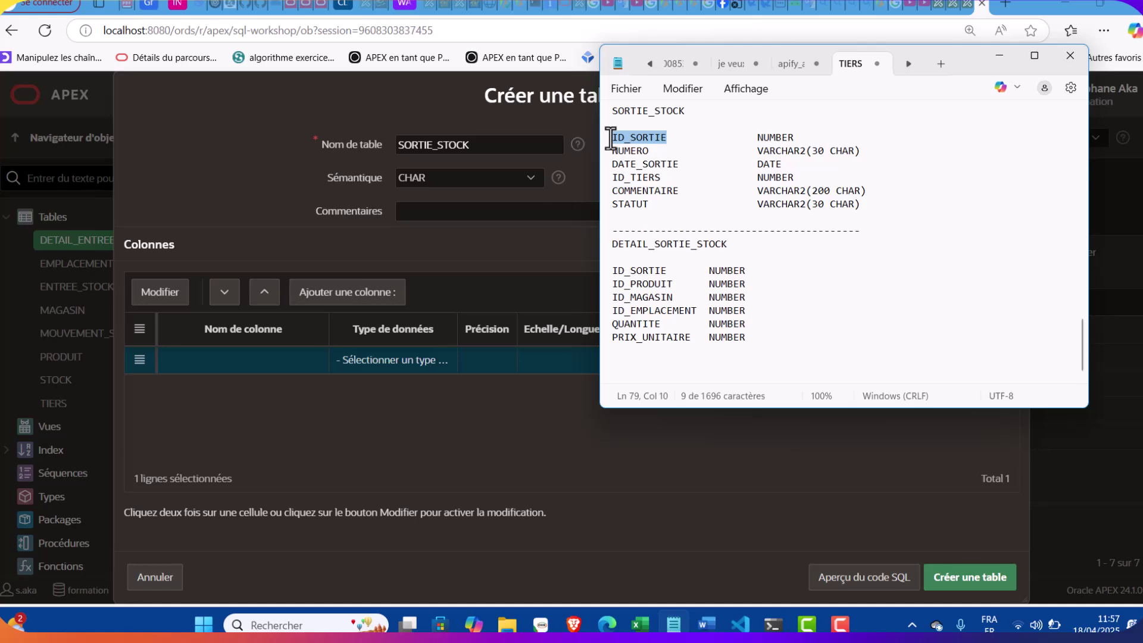
pyautogui.click(194, 355)
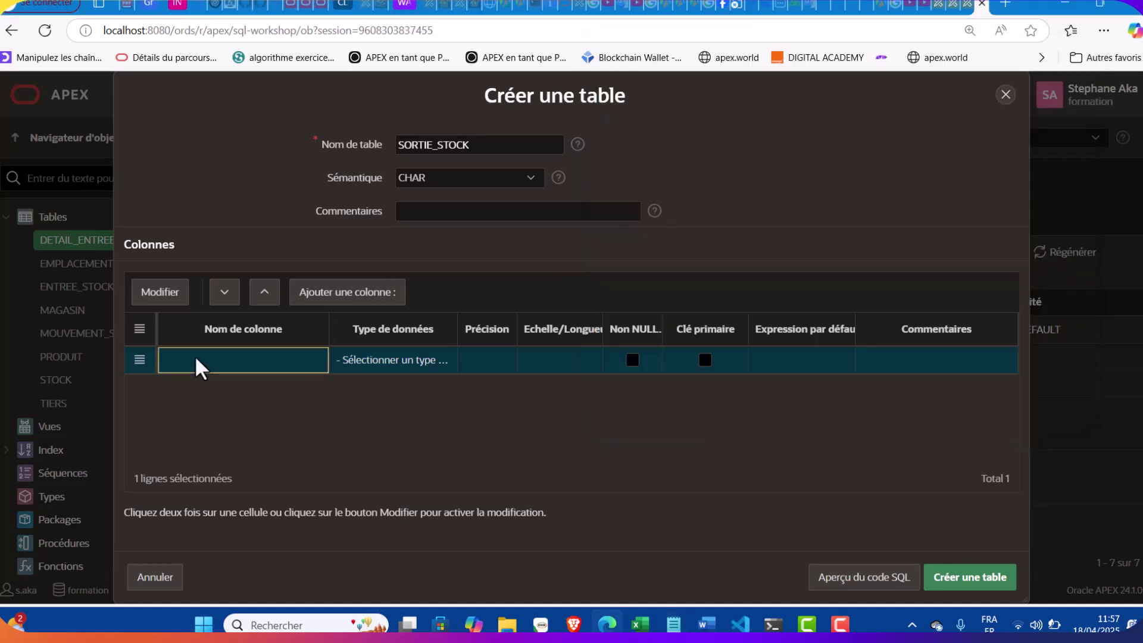
pyautogui.doubleClick(195, 355)
pyautogui.hotkey('ctrl', 'v')
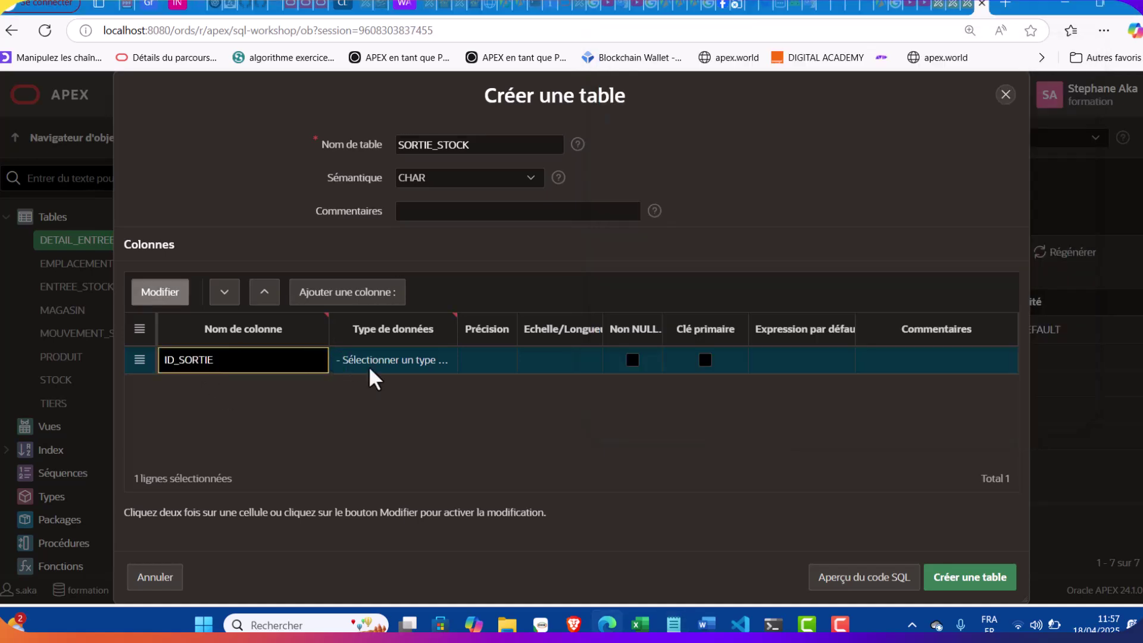
pyautogui.click(369, 364)
pyautogui.click(369, 364)
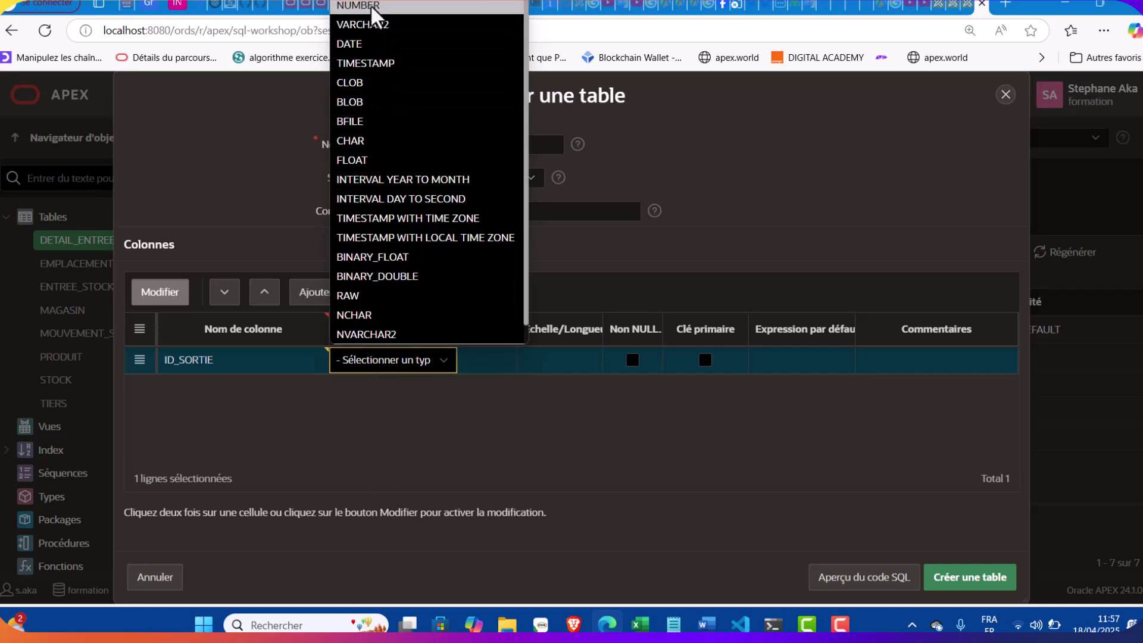
pyautogui.click(360, 6)
pyautogui.click(704, 359)
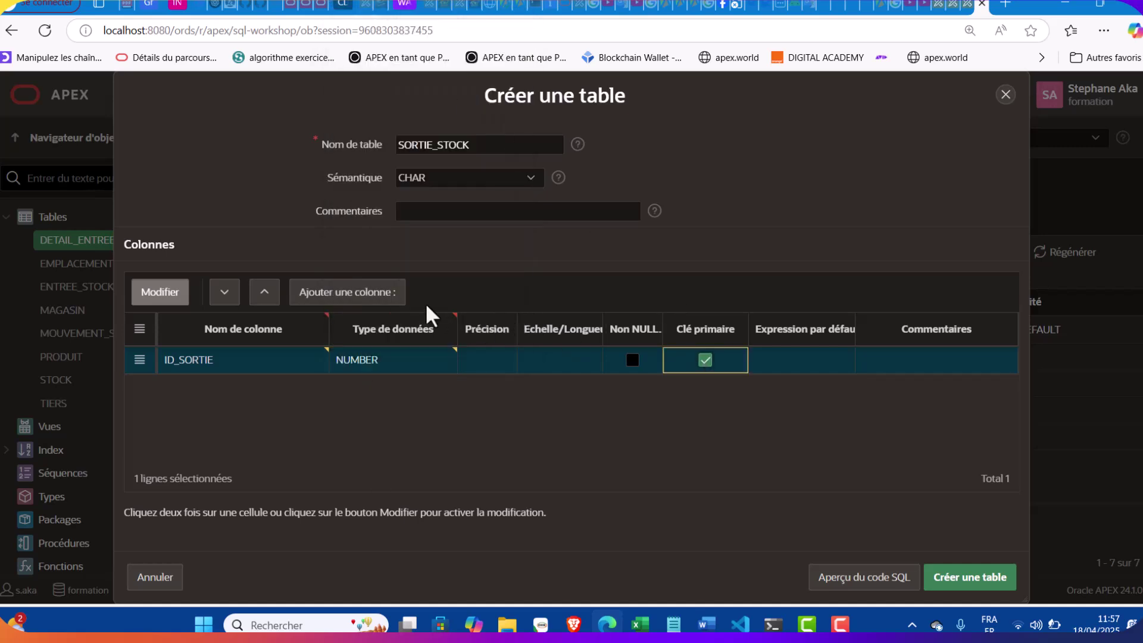
# Add NUMERO as a required VARCHAR2 column
pyautogui.click(347, 291)
pyautogui.click(673, 624)
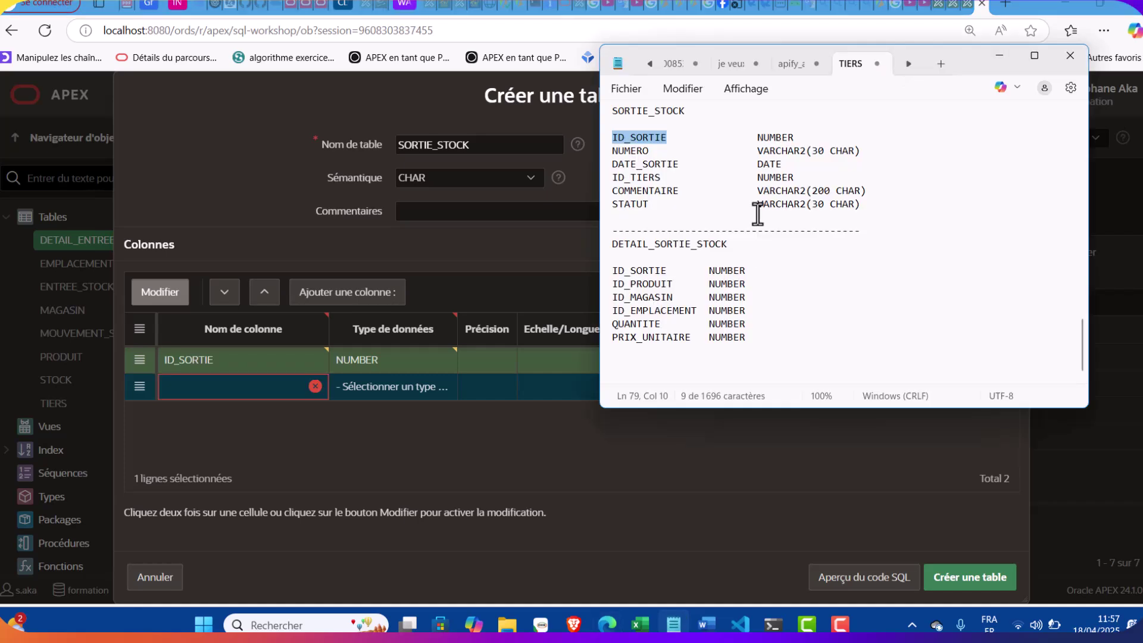
pyautogui.doubleClick(632, 152)
pyautogui.hotkey('ctrl', 'c')
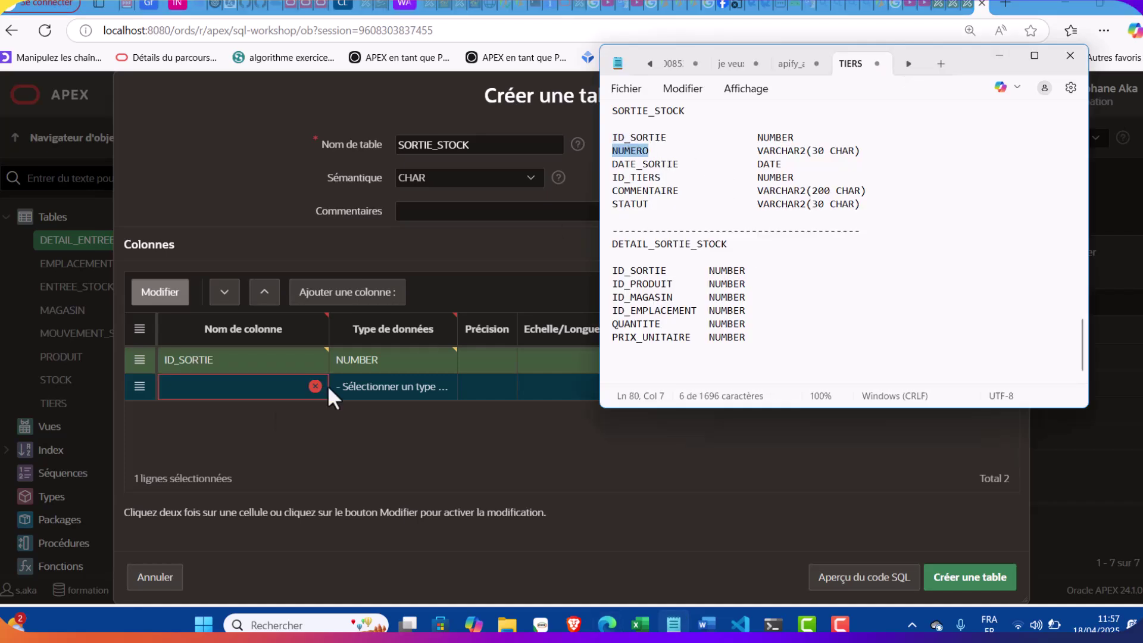
pyautogui.click(173, 392)
pyautogui.hotkey('ctrl', 'v')
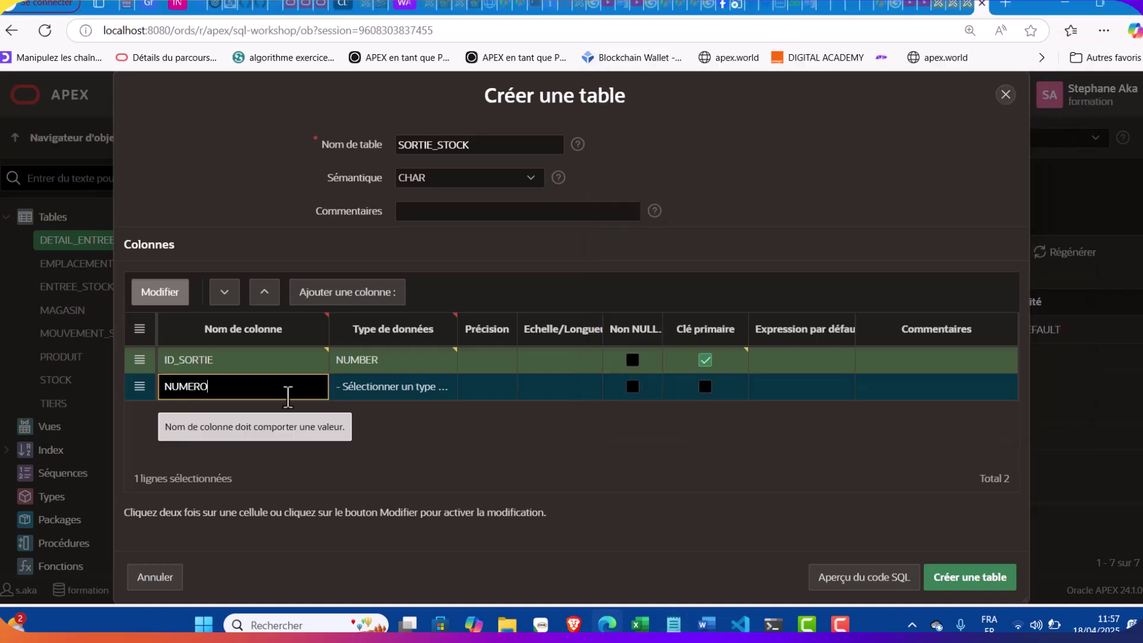
pyautogui.click(362, 393)
pyautogui.click(381, 387)
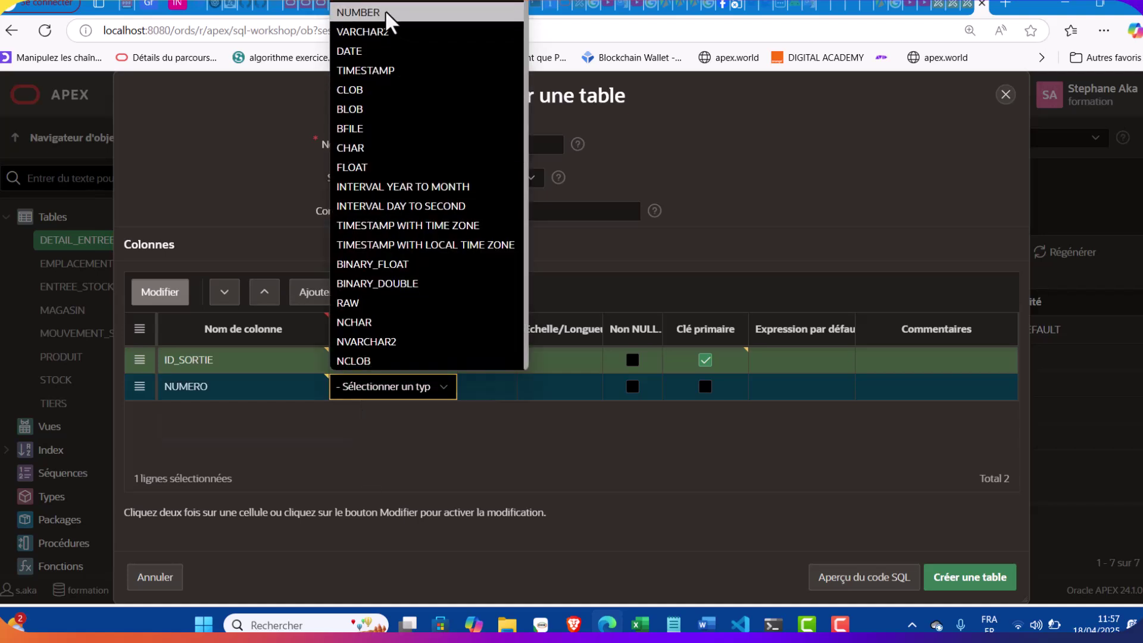
pyautogui.click(386, 31)
pyautogui.click(674, 625)
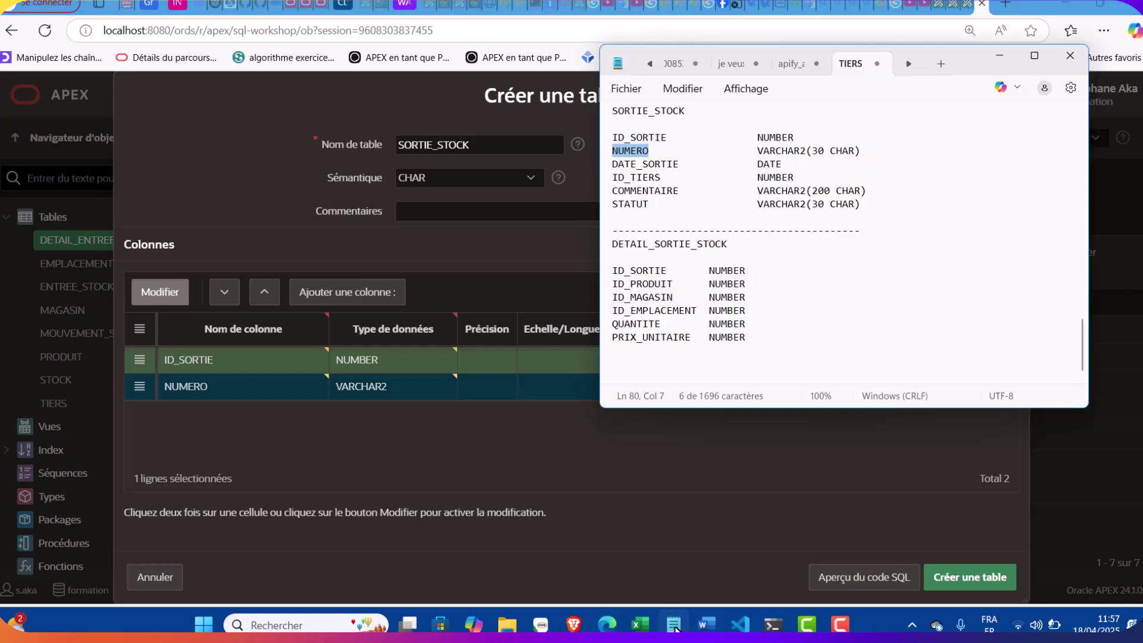
pyautogui.click(674, 625)
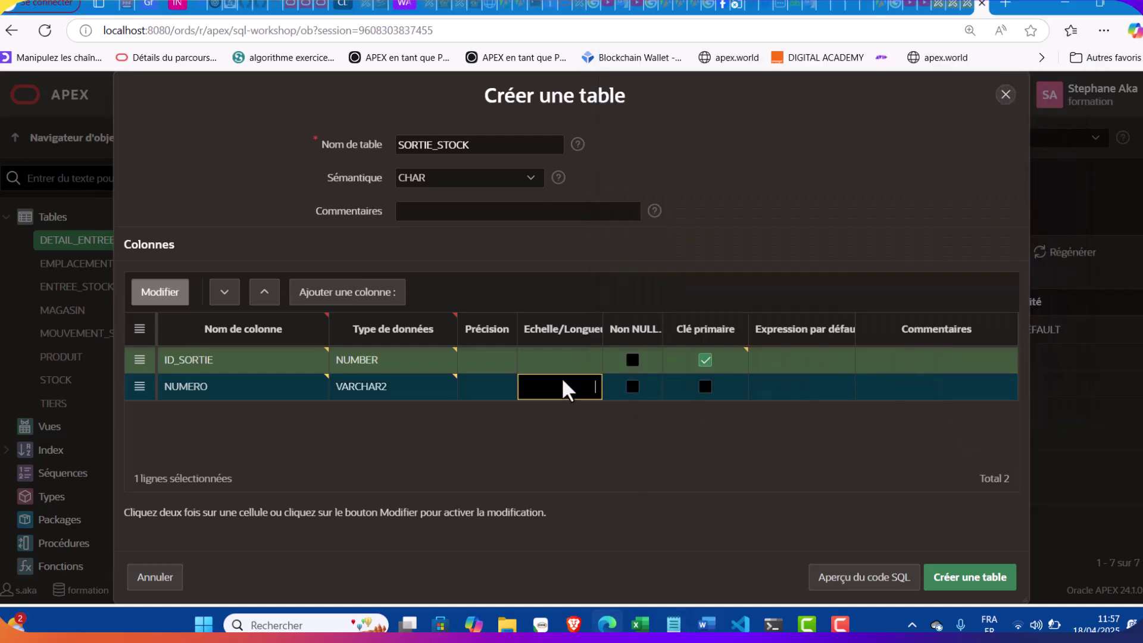
pyautogui.click(632, 386)
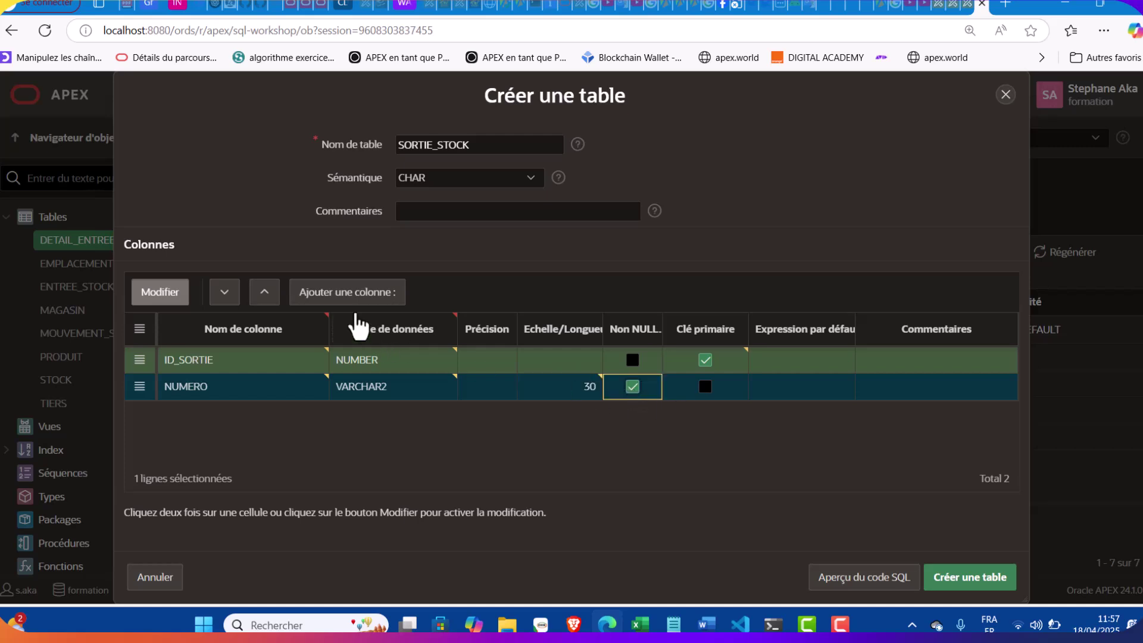
# Add DATE_SORTIE as a required DATE column, plus an empty row
pyautogui.click(390, 297)
pyautogui.click(674, 625)
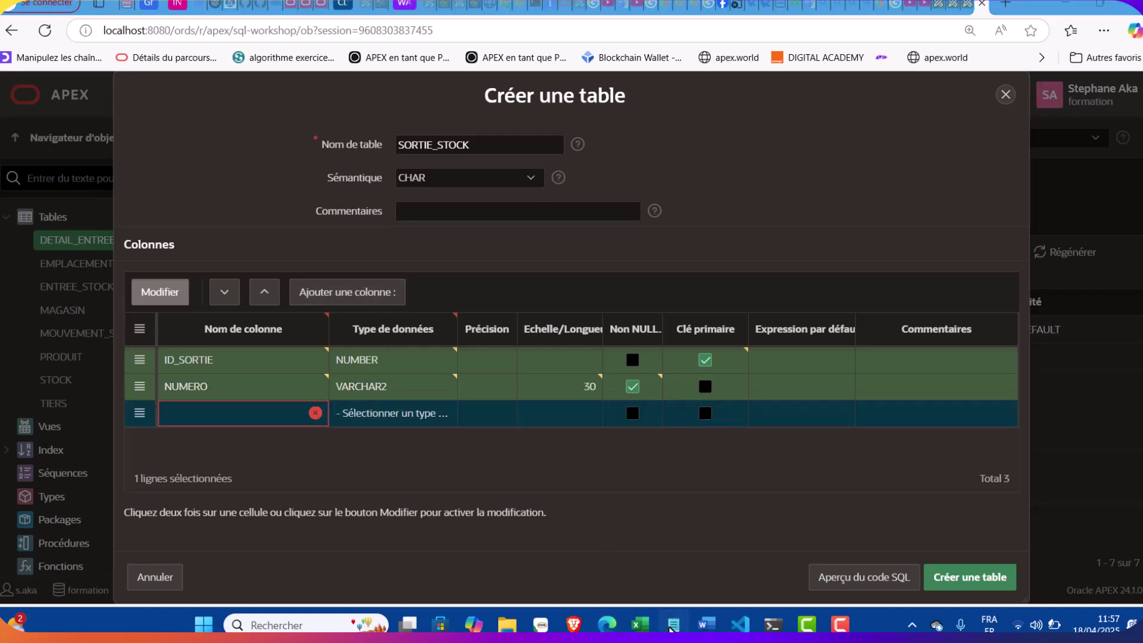
pyautogui.moveTo(679, 163); pyautogui.dragTo(601, 164)
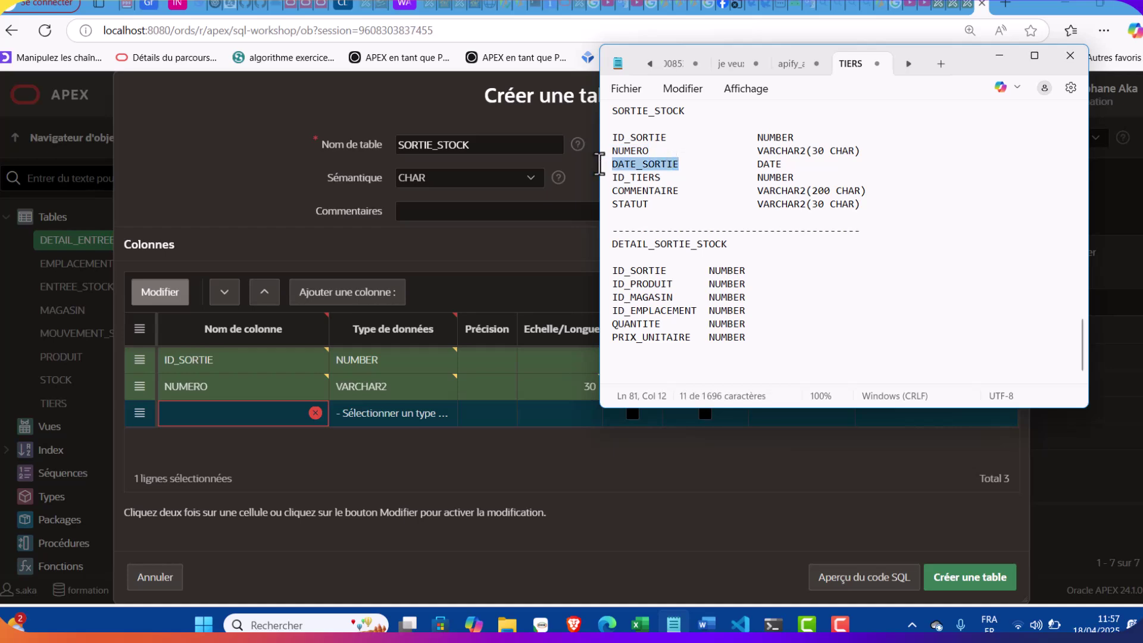
pyautogui.click(260, 416)
pyautogui.write('DATE_SORTIE')
pyautogui.click(403, 419)
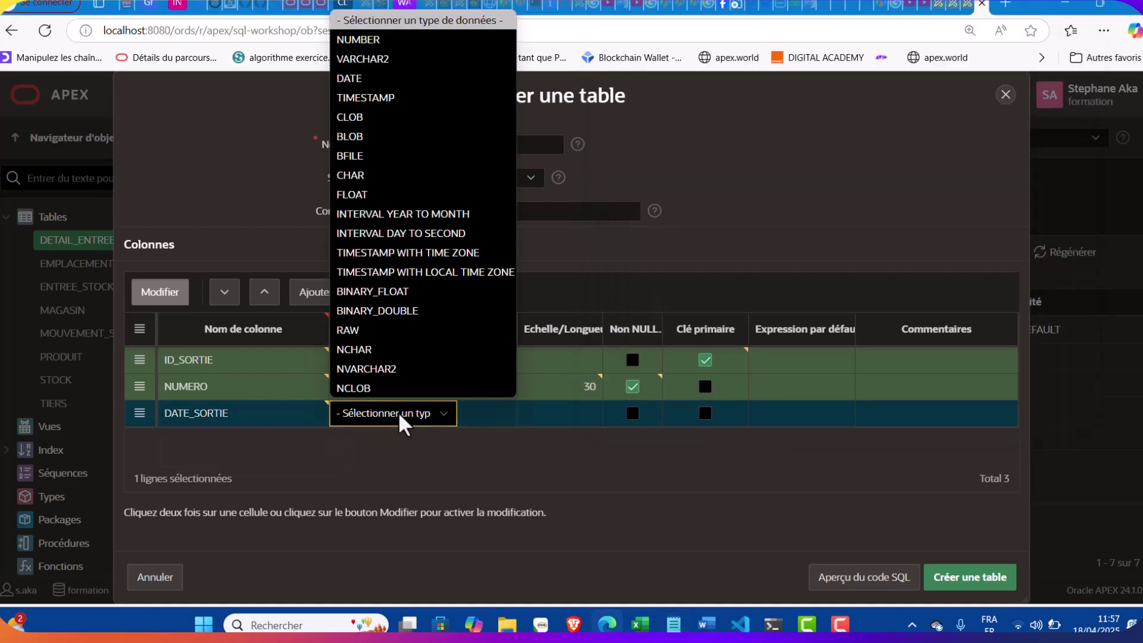
pyautogui.click(384, 84)
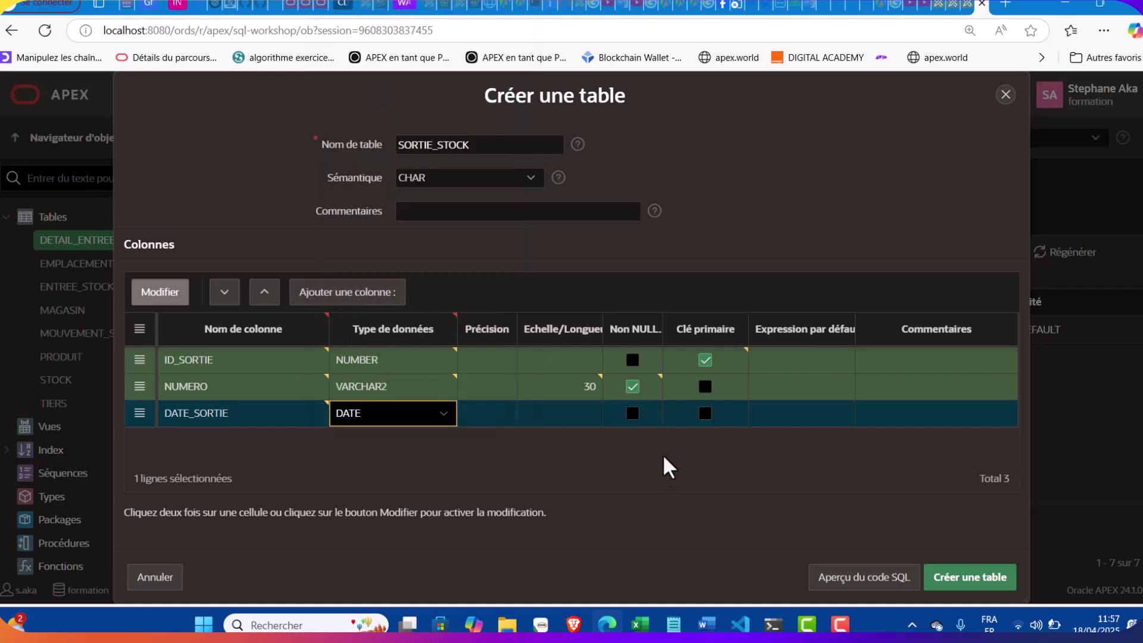
pyautogui.click(632, 413)
pyautogui.click(393, 292)
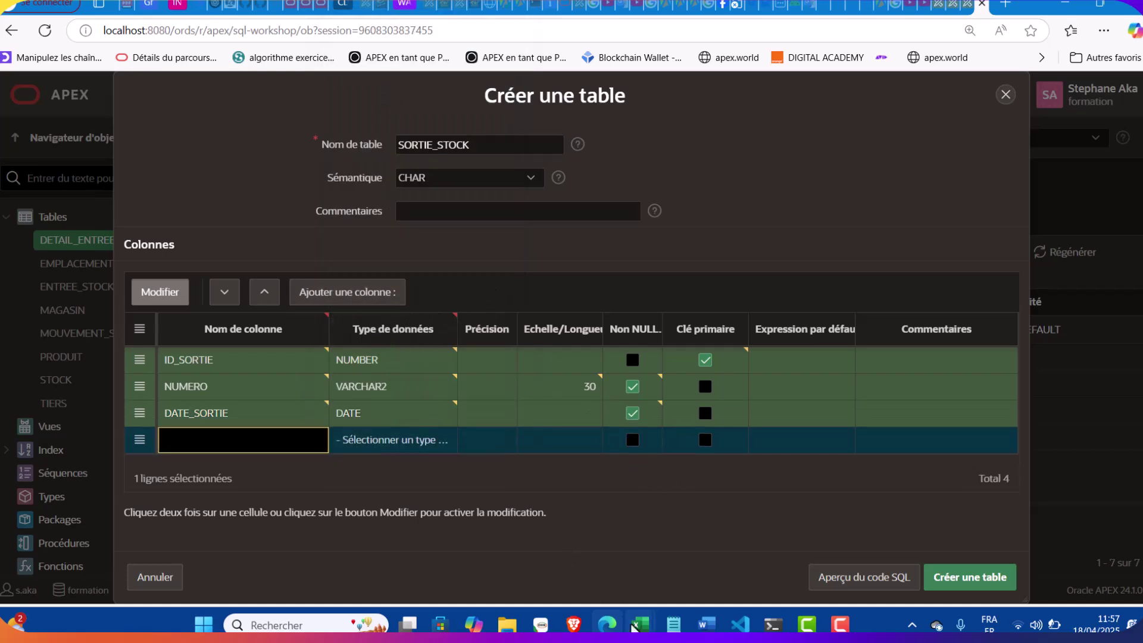
# Add ID_TIERS as a required NUMBER column
pyautogui.click(673, 624)
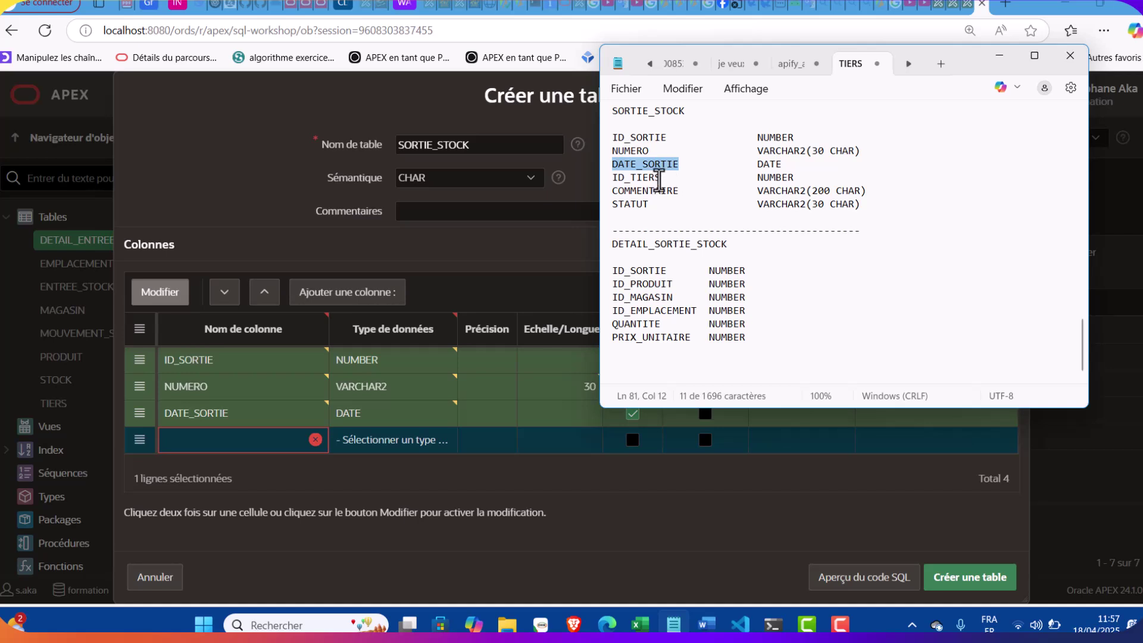
pyautogui.doubleClick(654, 177)
pyautogui.hotkey('ctrl', 'c')
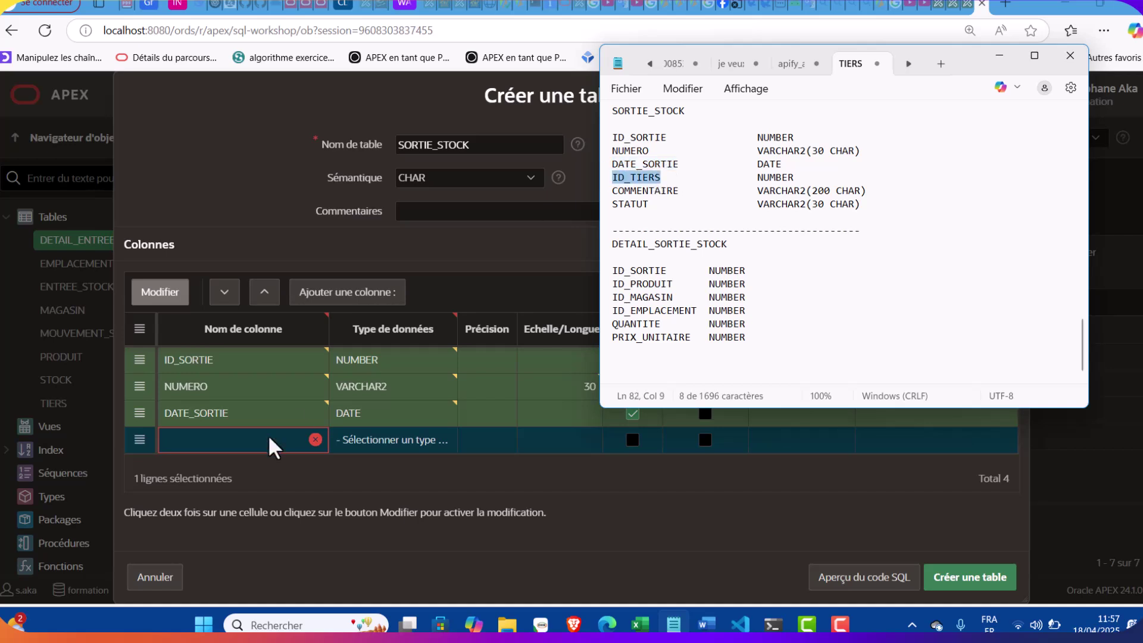
pyautogui.click(237, 439)
pyautogui.hotkey('ctrl', 'v')
pyautogui.click(382, 441)
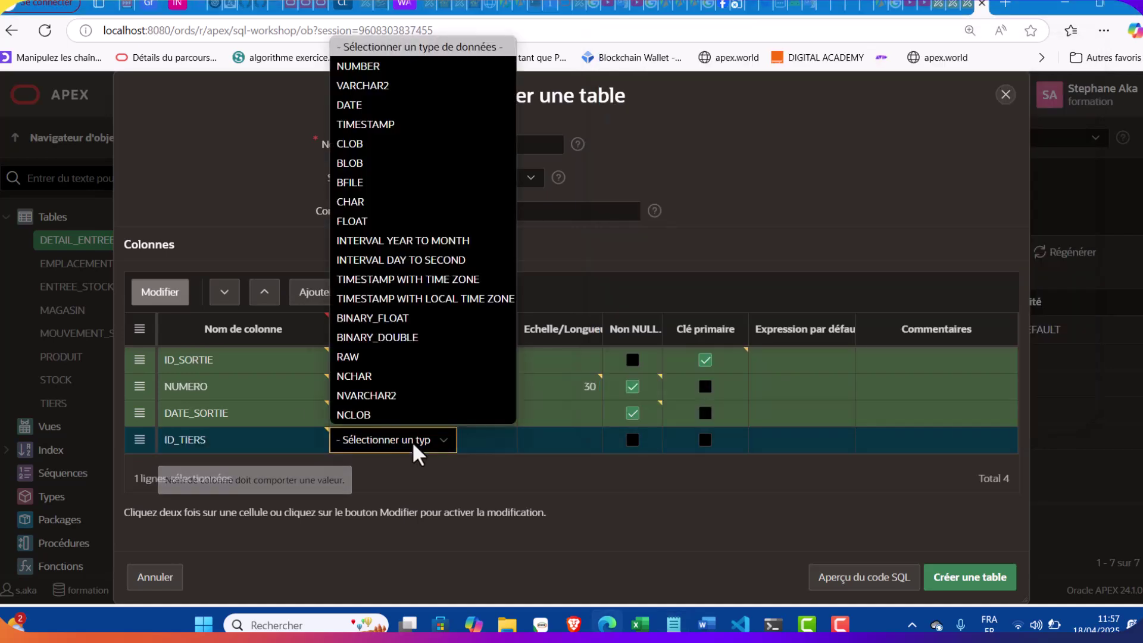
pyautogui.click(390, 69)
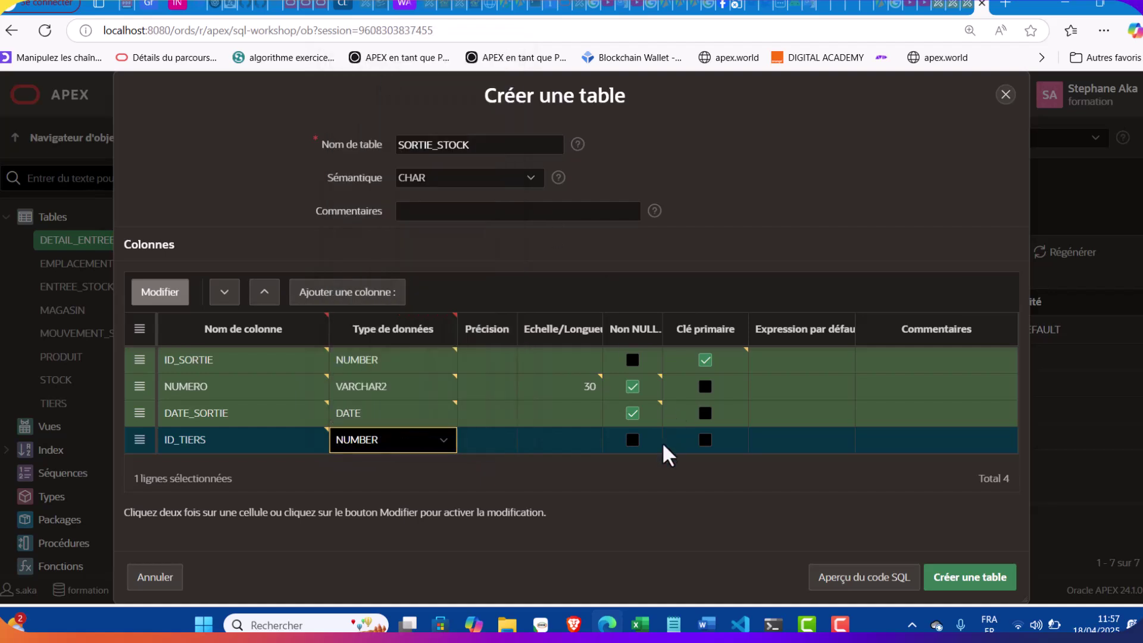
pyautogui.click(632, 439)
# Add COMMENTAIRE as a VARCHAR2(200) column
pyautogui.click(375, 295)
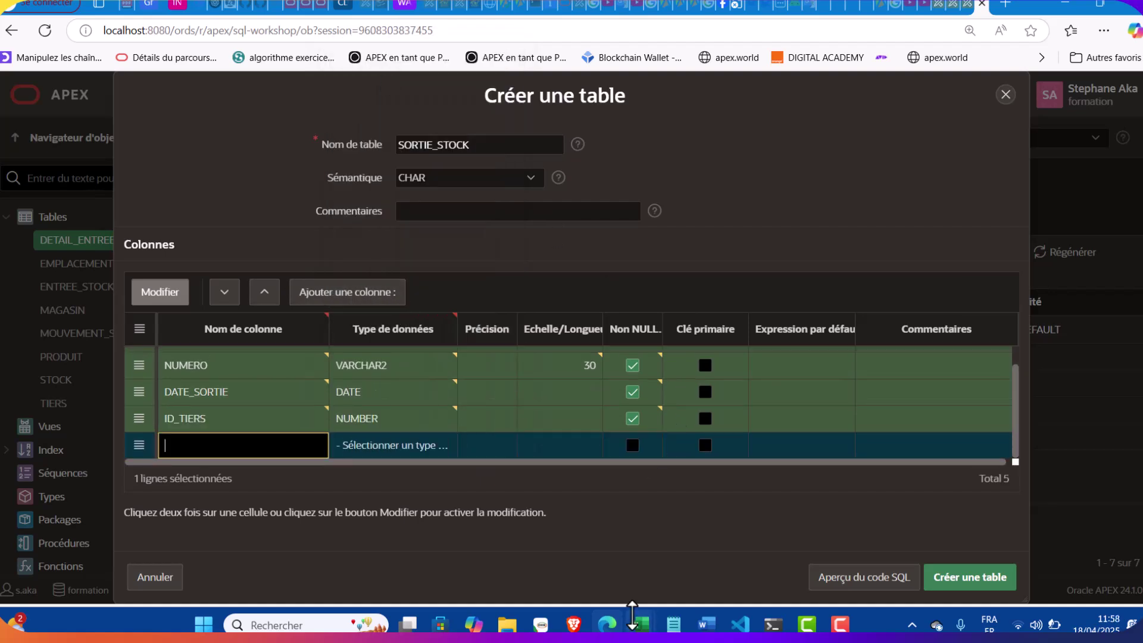
pyautogui.hotkey('alt', 'Tab')
pyautogui.doubleClick(656, 202)
pyautogui.doubleClick(641, 190)
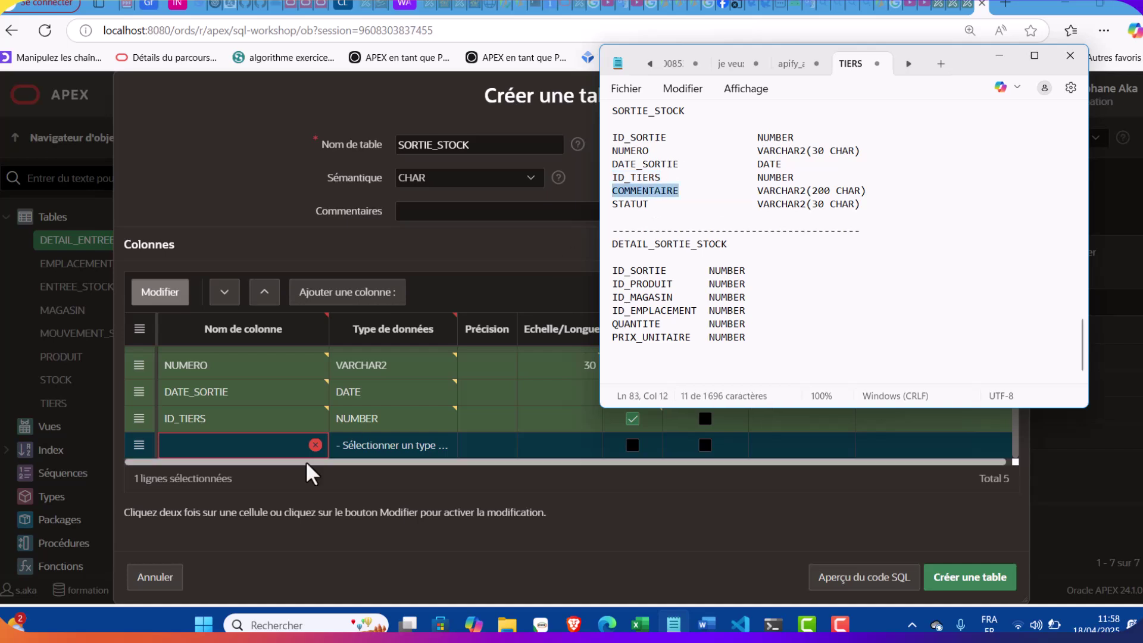
pyautogui.click(239, 445)
pyautogui.hotkey('ctrl', 'v')
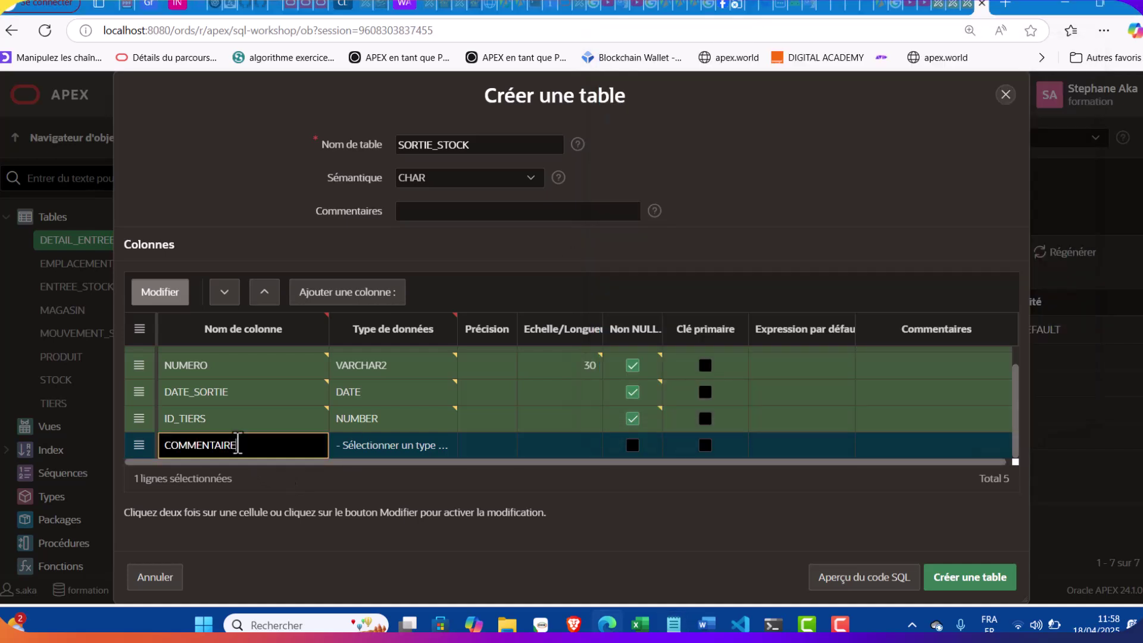
pyautogui.click(373, 445)
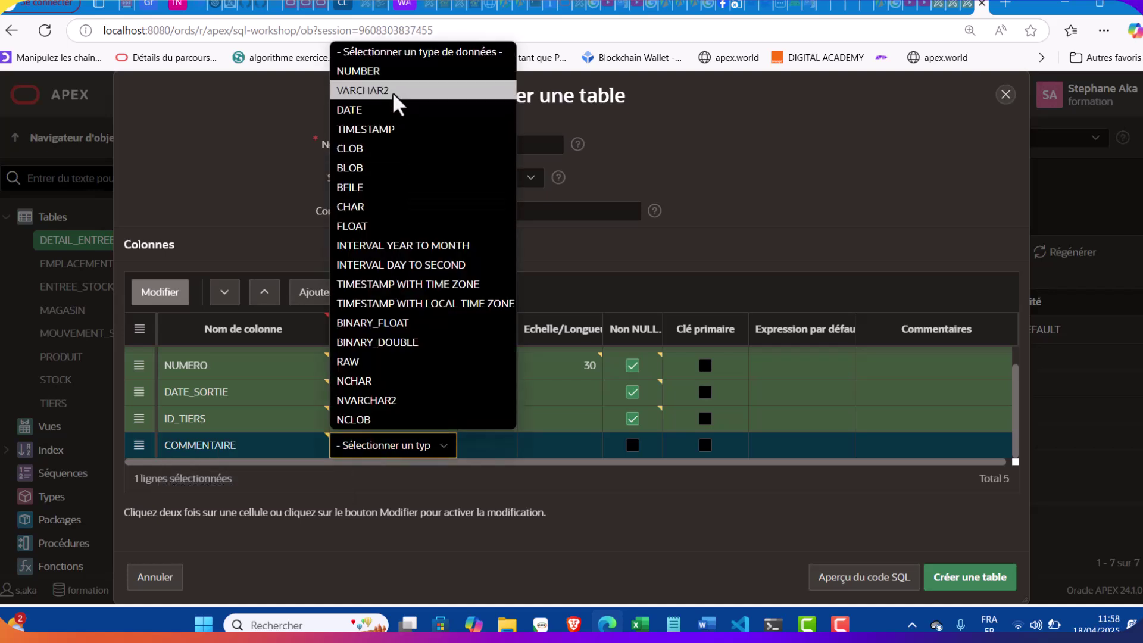
pyautogui.click(394, 92)
pyautogui.click(565, 441)
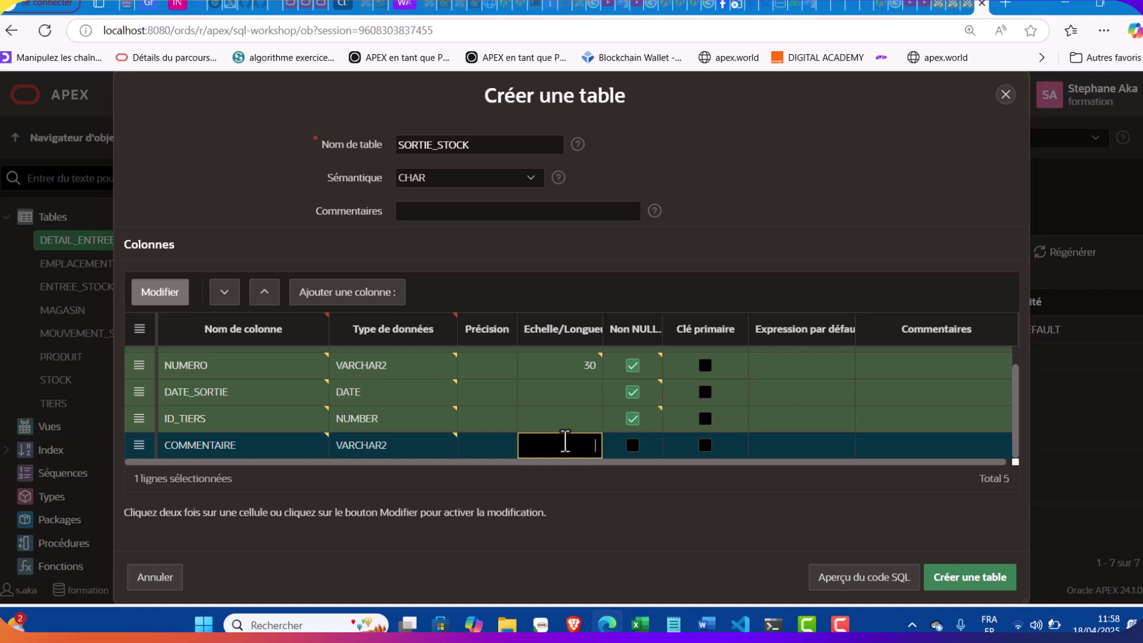
pyautogui.write('200')
# Add STATUT as a VARCHAR2(30) column and create the SORTIE_STOCK table
pyautogui.click(383, 294)
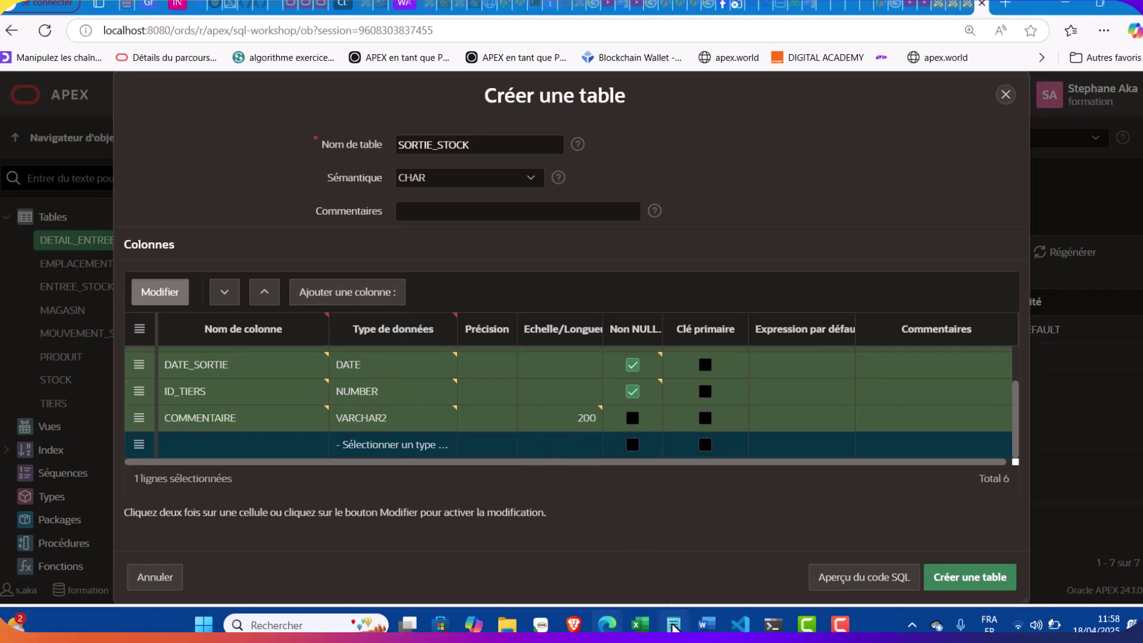
pyautogui.click(673, 624)
pyautogui.doubleClick(631, 205)
pyautogui.hotkey('ctrl', 'c')
pyautogui.click(244, 447)
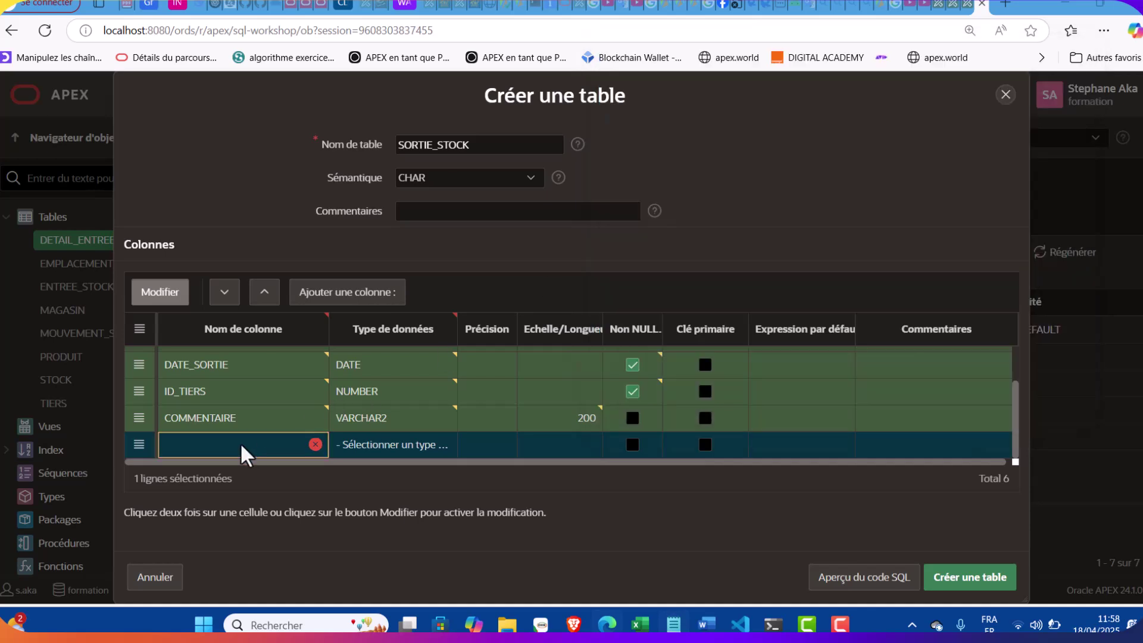
pyautogui.hotkey('ctrl', 'v')
pyautogui.click(393, 445)
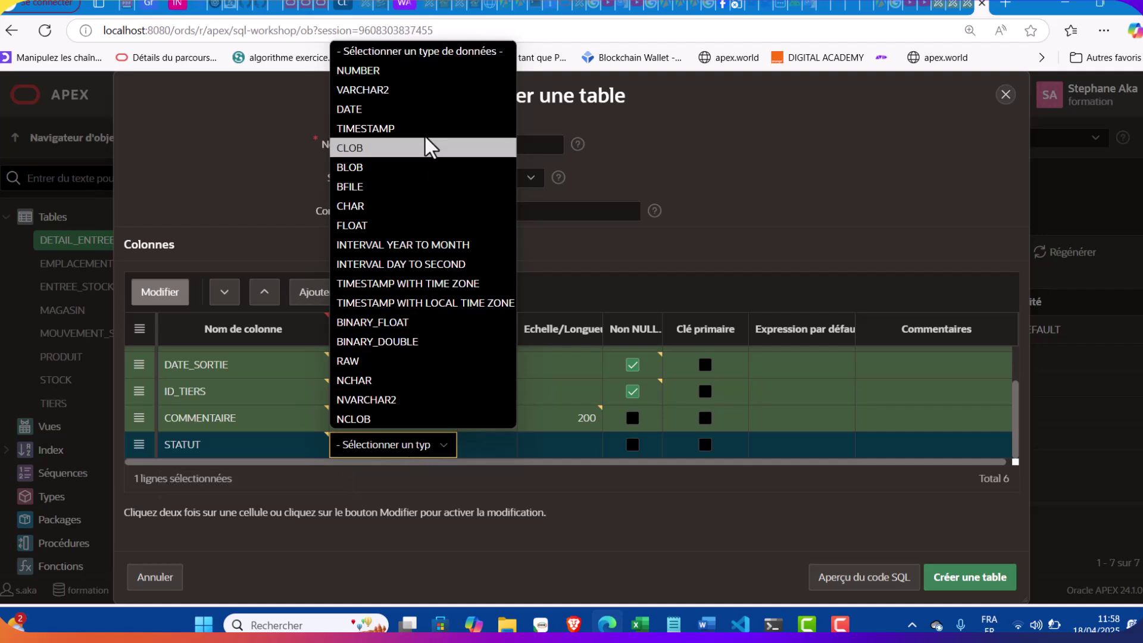
pyautogui.click(416, 96)
pyautogui.click(572, 448)
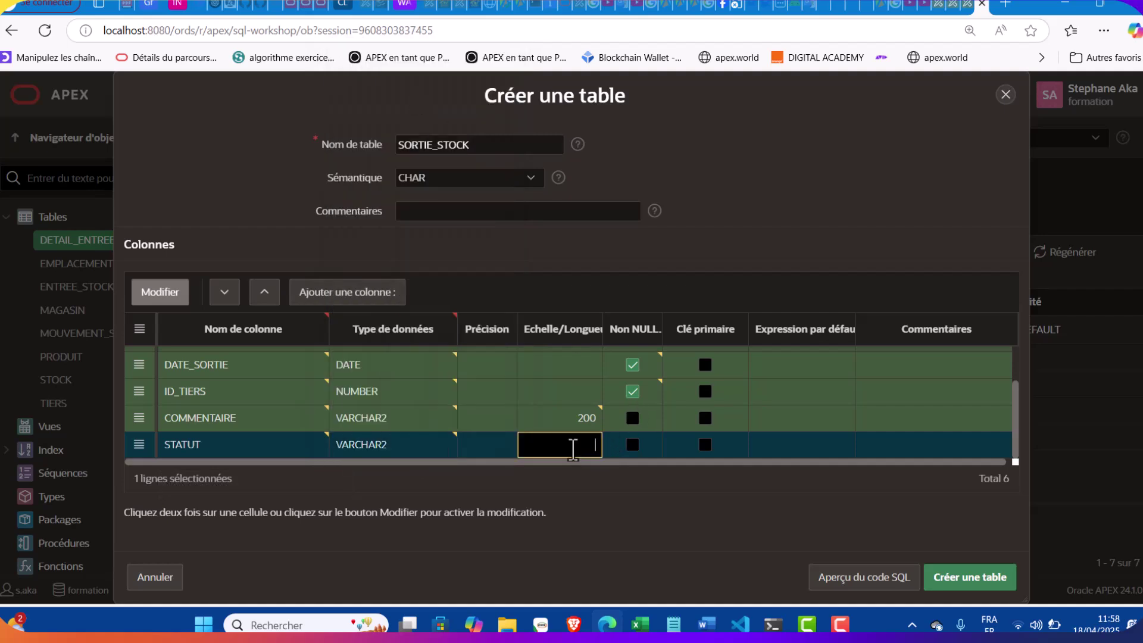
pyautogui.click(673, 625)
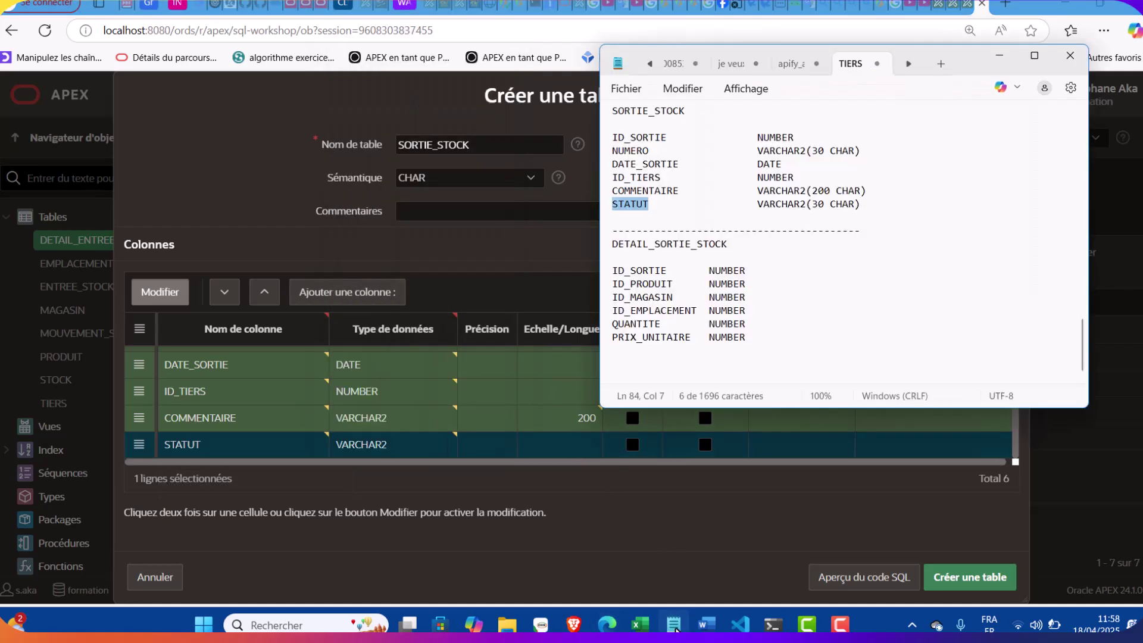
pyautogui.click(674, 625)
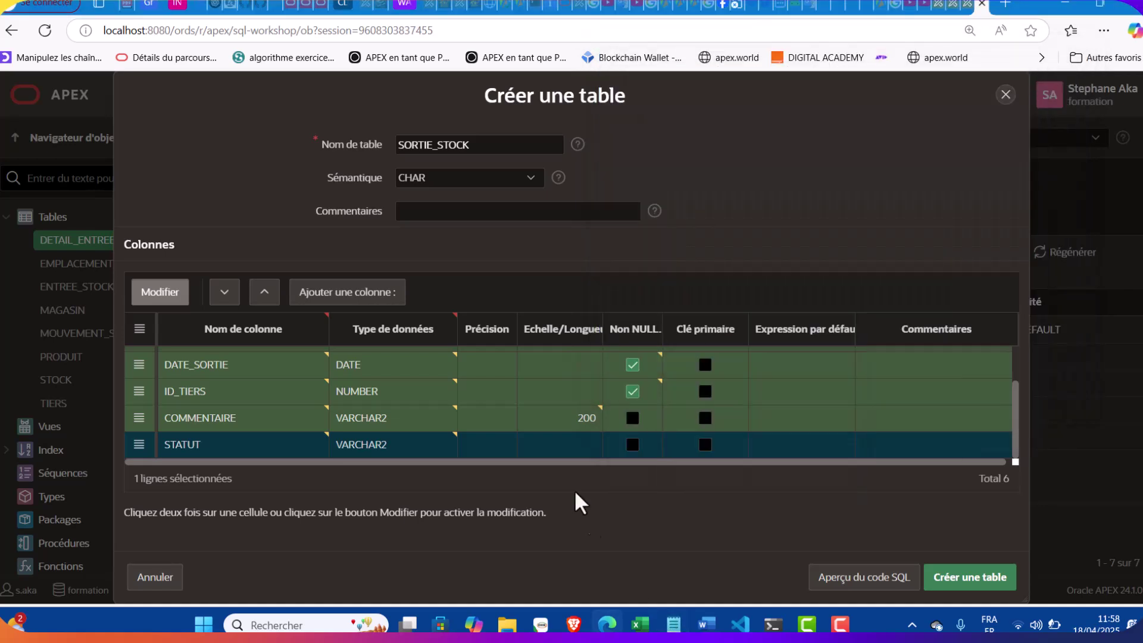
pyautogui.click(576, 444)
pyautogui.write('30')
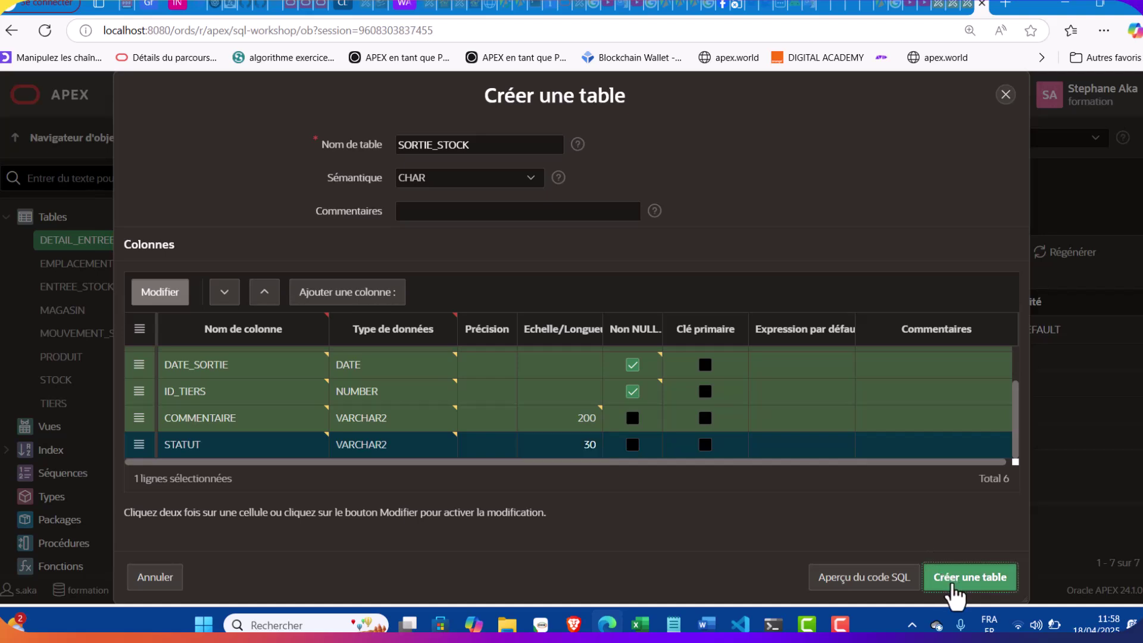
pyautogui.click(953, 576)
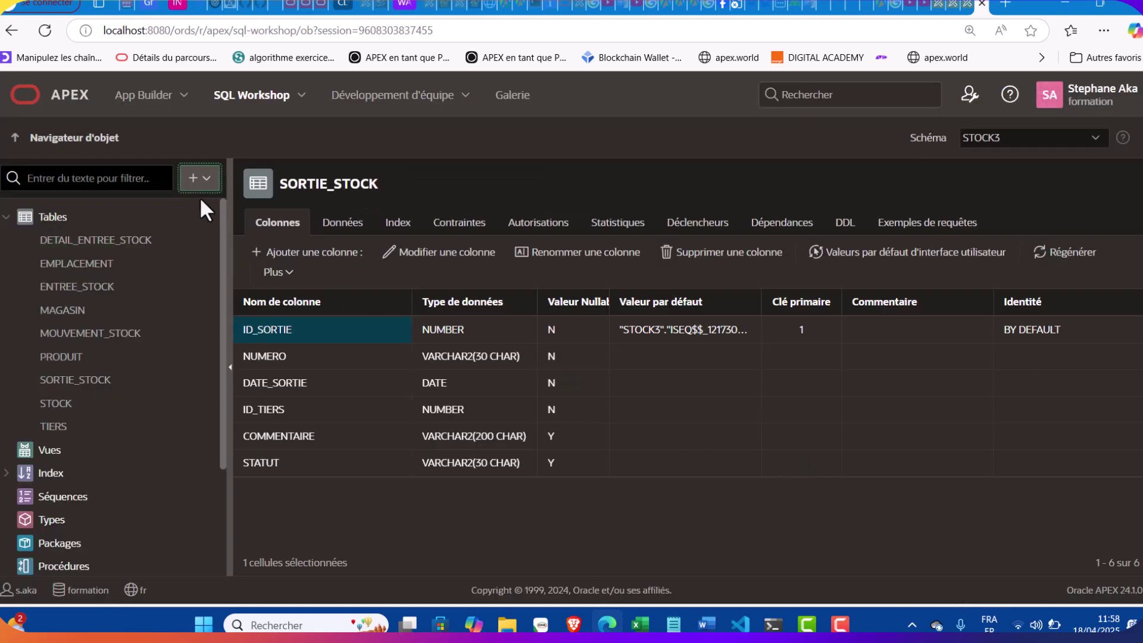
# Start a new table and name it DETAIL_SORTIE_STOCK, pasting the name from the notes
pyautogui.click(200, 179)
pyautogui.click(205, 212)
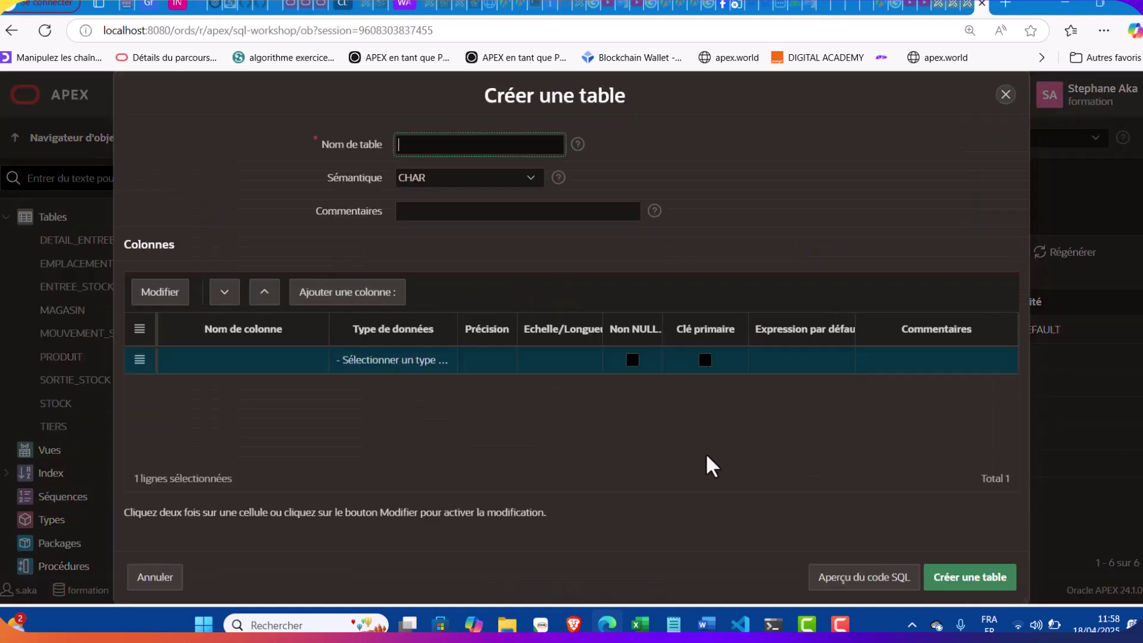
pyautogui.click(673, 622)
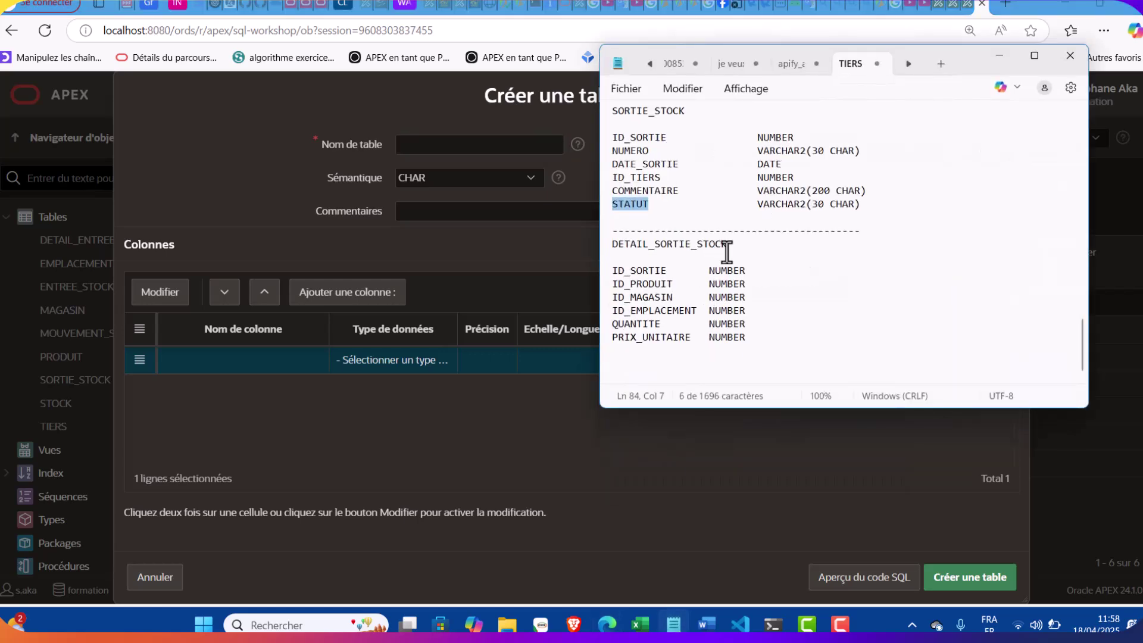
pyautogui.click(727, 245)
pyautogui.moveTo(728, 245); pyautogui.dragTo(606, 244)
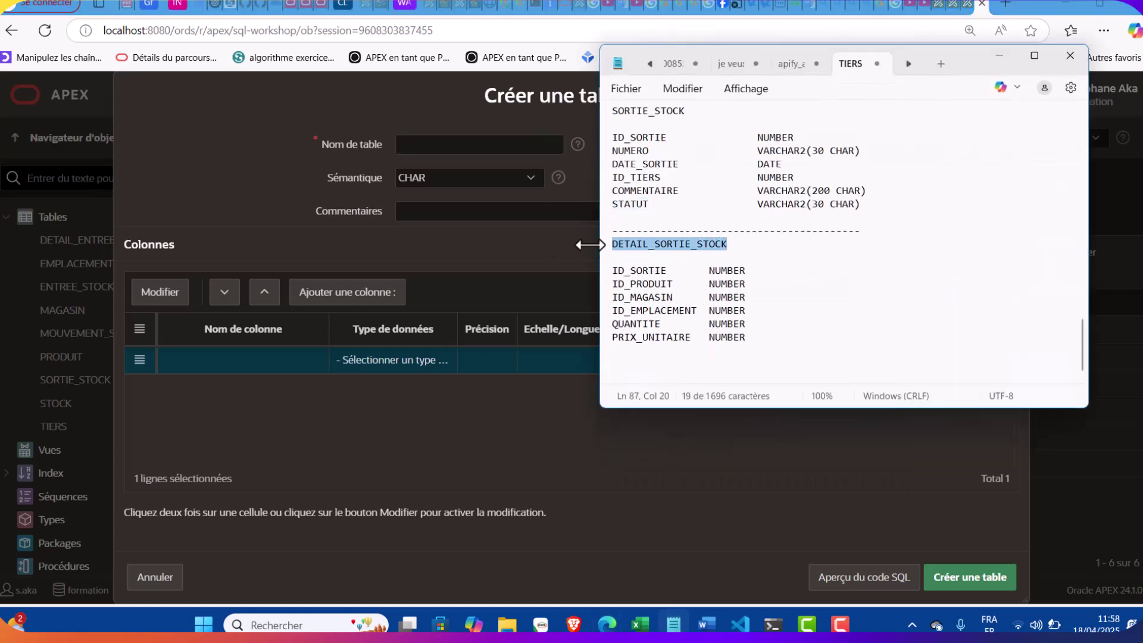
pyautogui.click(430, 148)
pyautogui.hotkey('ctrl', 'v')
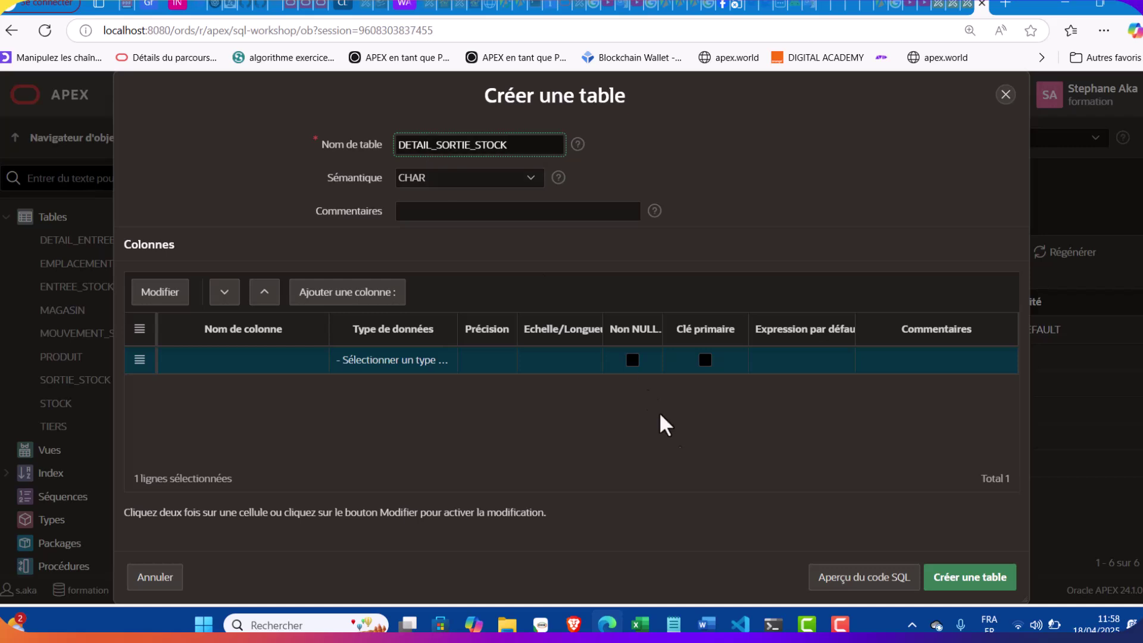
# Add ID_SORTIE as the first column, a non-null NUMBER
pyautogui.click(673, 623)
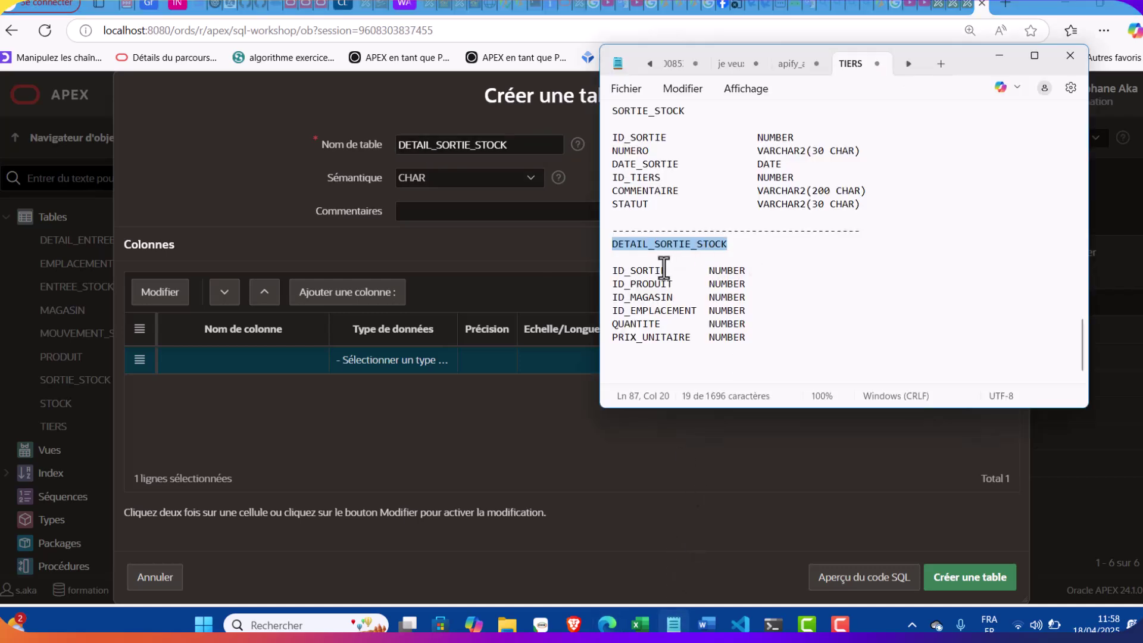
pyautogui.moveTo(669, 269); pyautogui.dragTo(584, 271)
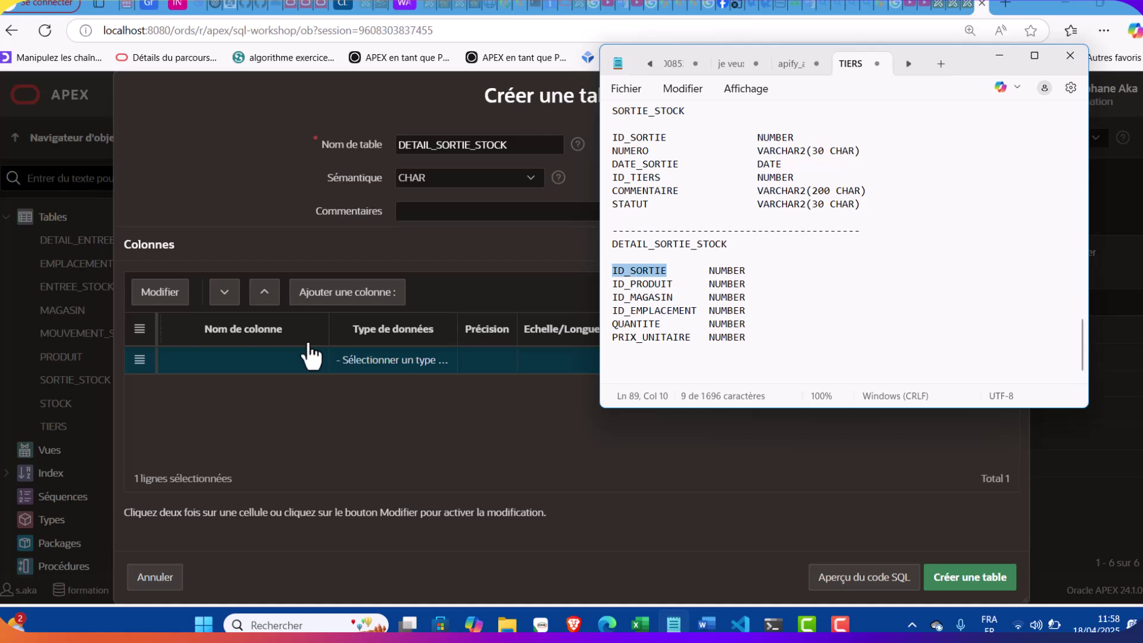
pyautogui.doubleClick(263, 356)
pyautogui.hotkey('ctrl', 'v')
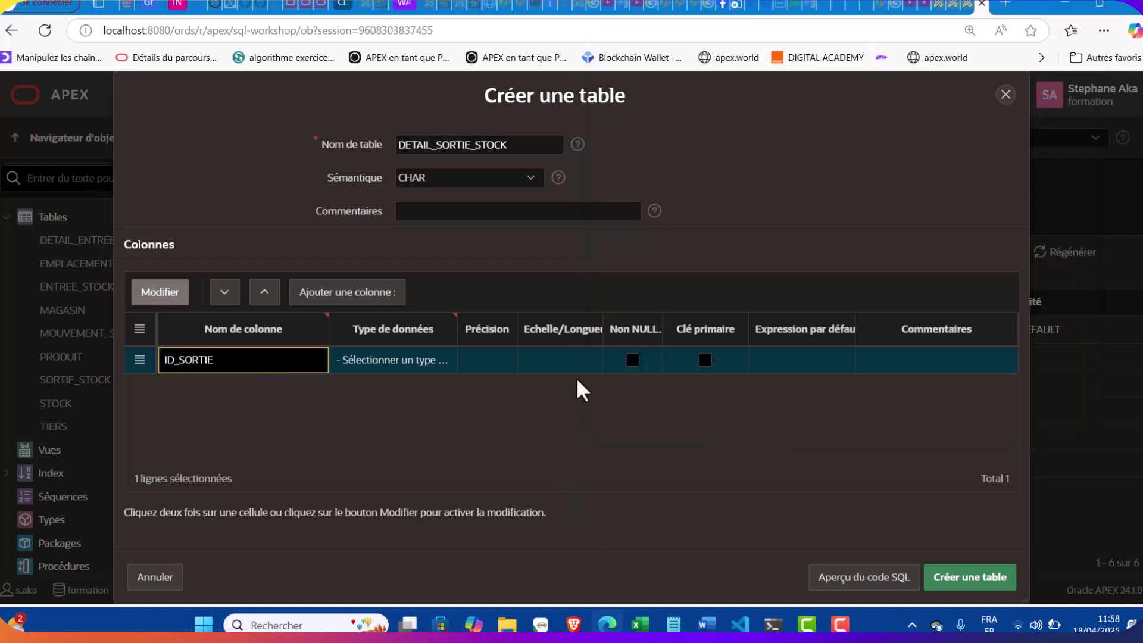
pyautogui.click(632, 360)
pyautogui.click(396, 359)
pyautogui.click(400, 359)
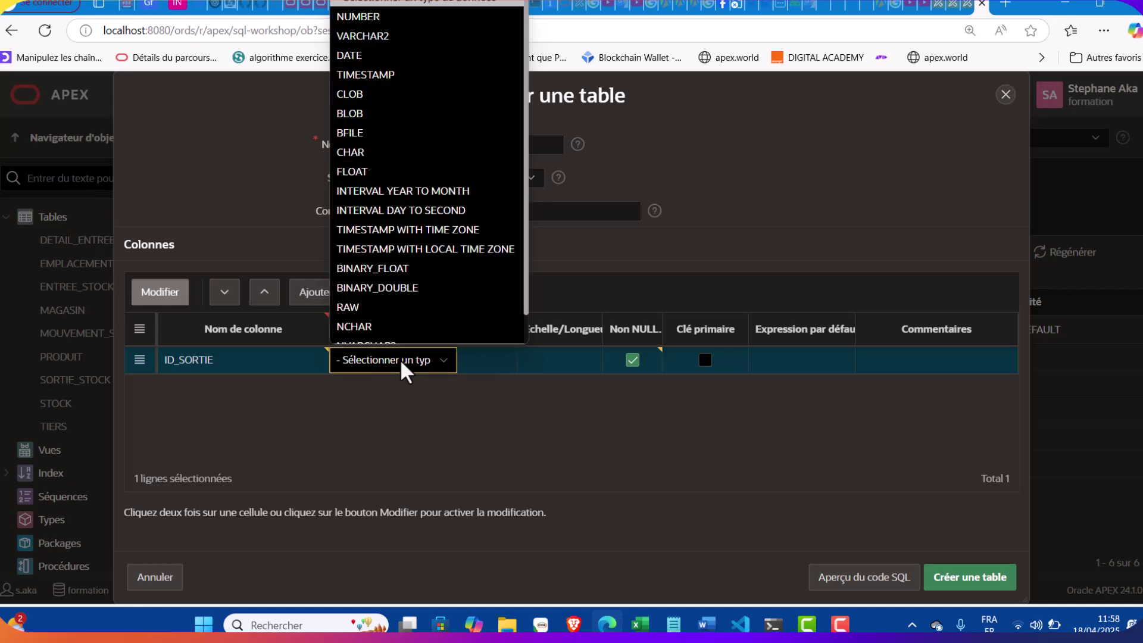
pyautogui.click(363, 8)
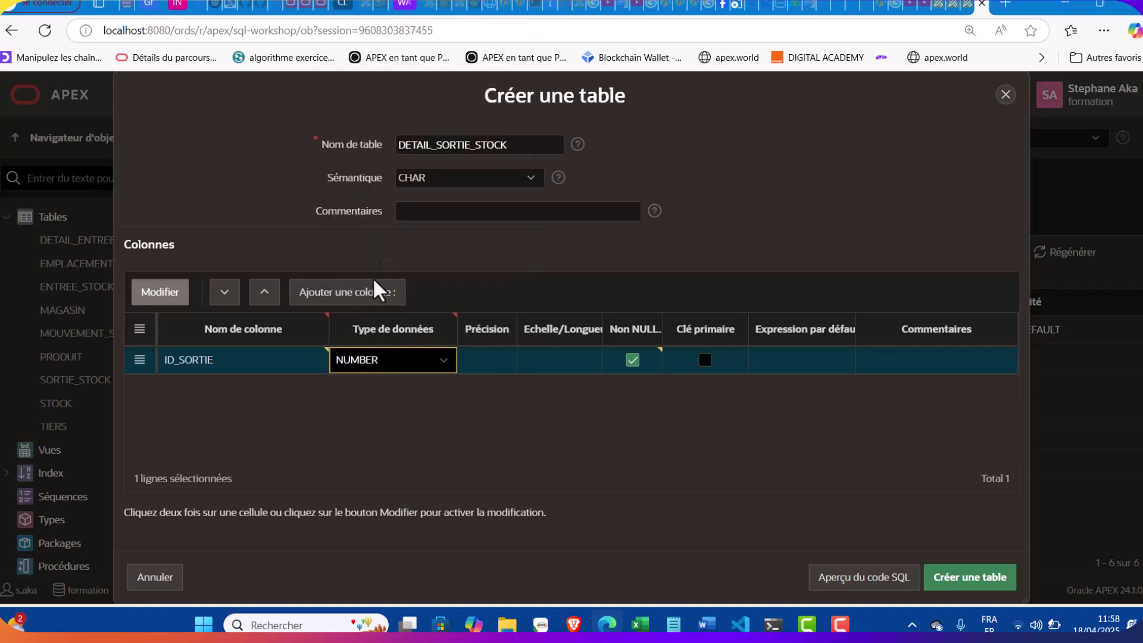
# Add a second column ID_PRODUIT as a non-null NUMBER
pyautogui.click(366, 296)
pyautogui.click(673, 624)
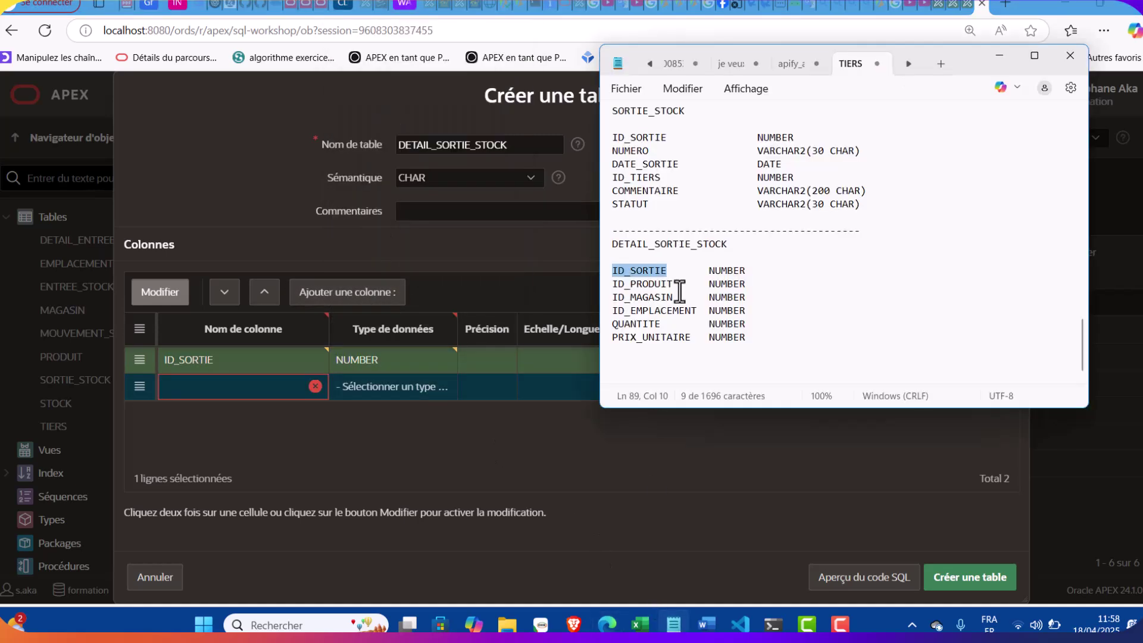
pyautogui.doubleClick(668, 284)
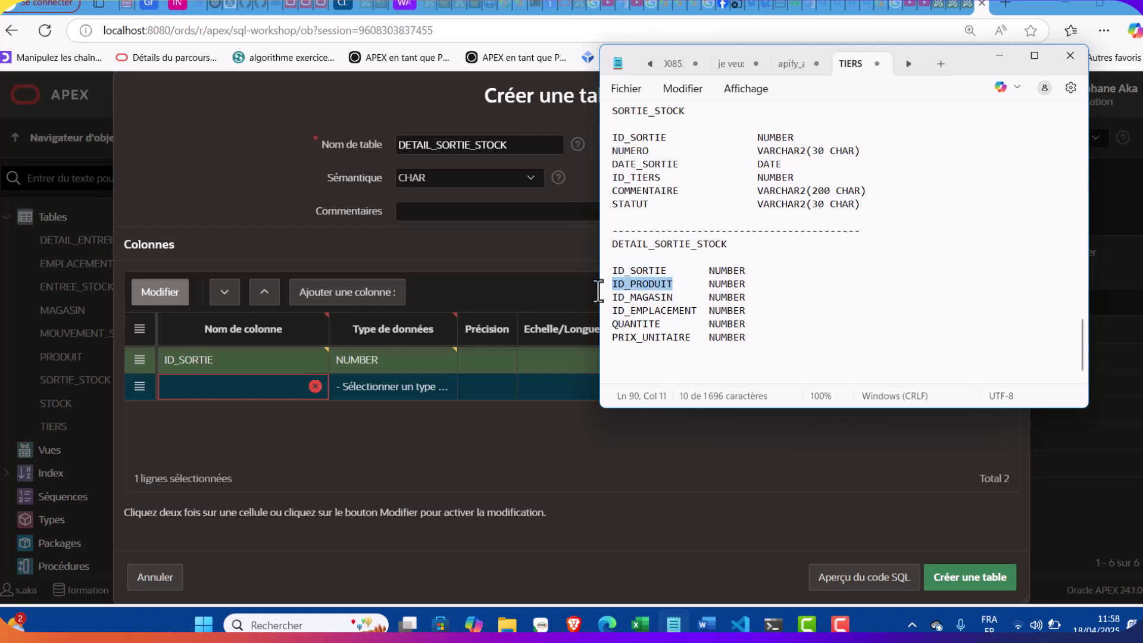
pyautogui.click(260, 390)
pyautogui.hotkey('ctrl', 'v')
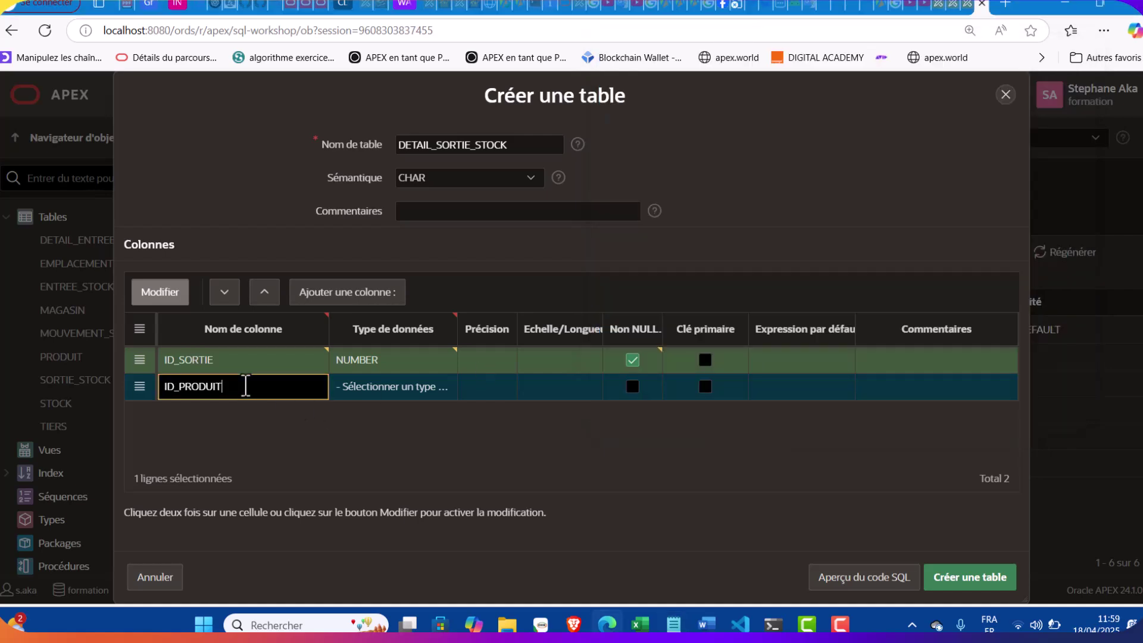
pyautogui.click(453, 393)
pyautogui.click(429, 384)
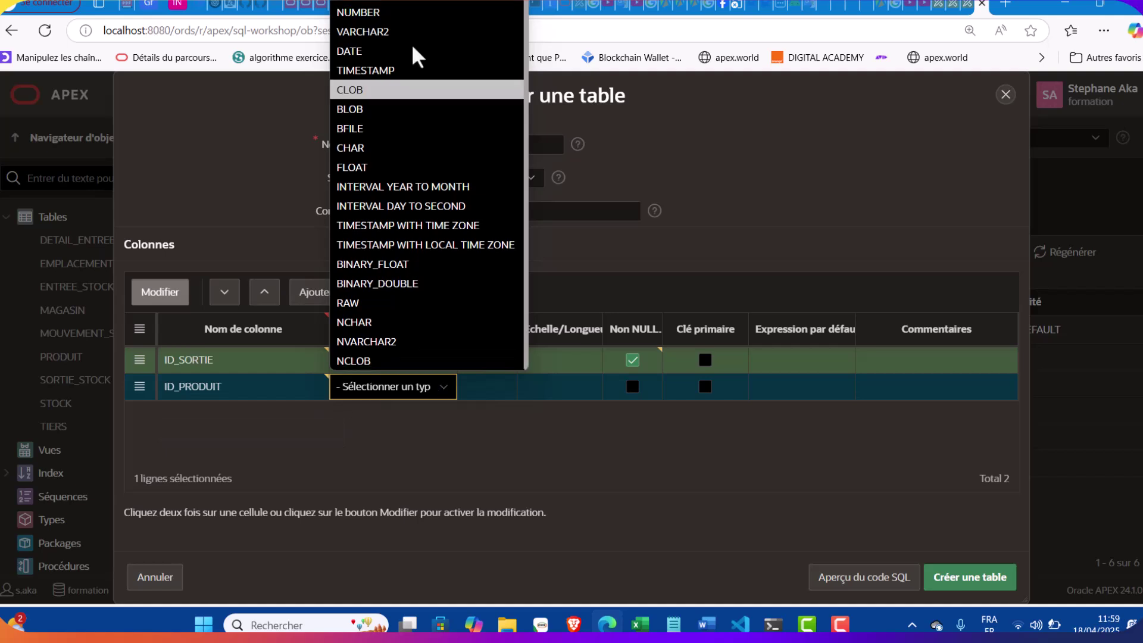
pyautogui.click(400, 11)
pyautogui.click(632, 386)
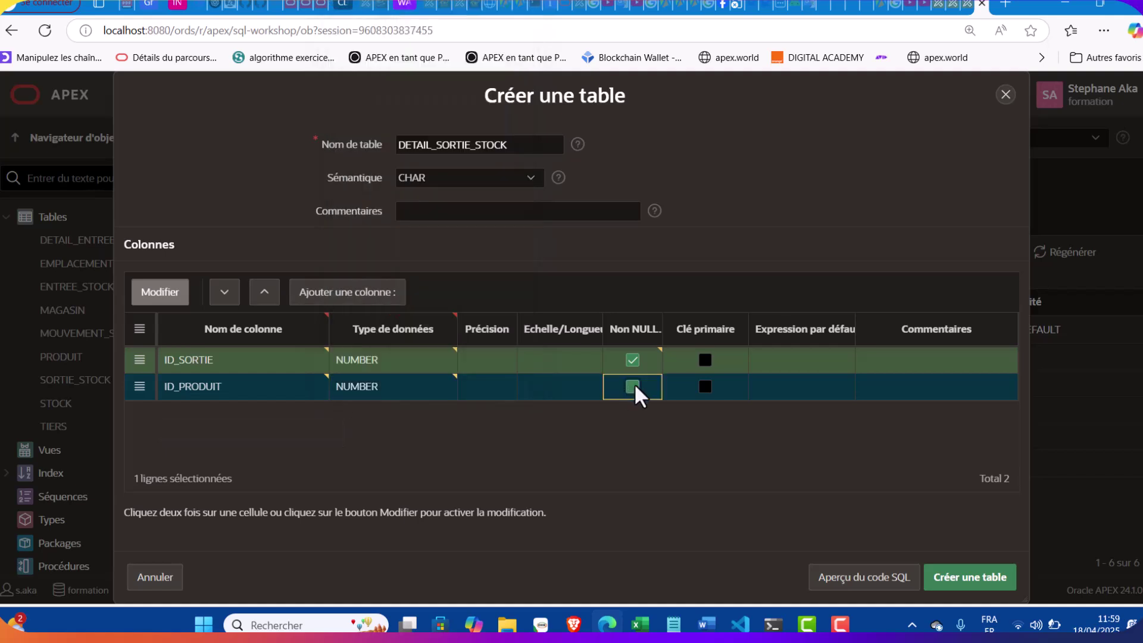
# Add a third column ID_MAGASIN as a non-null NUMBER, then an empty fourth row
pyautogui.click(370, 298)
pyautogui.click(673, 623)
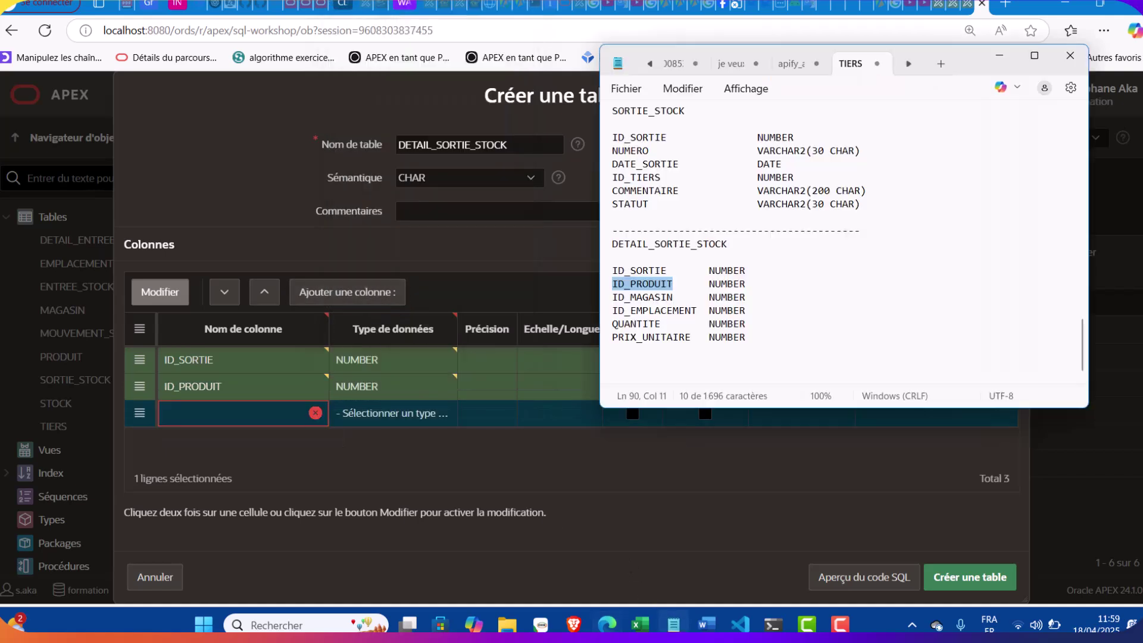
pyautogui.moveTo(674, 302); pyautogui.dragTo(599, 306)
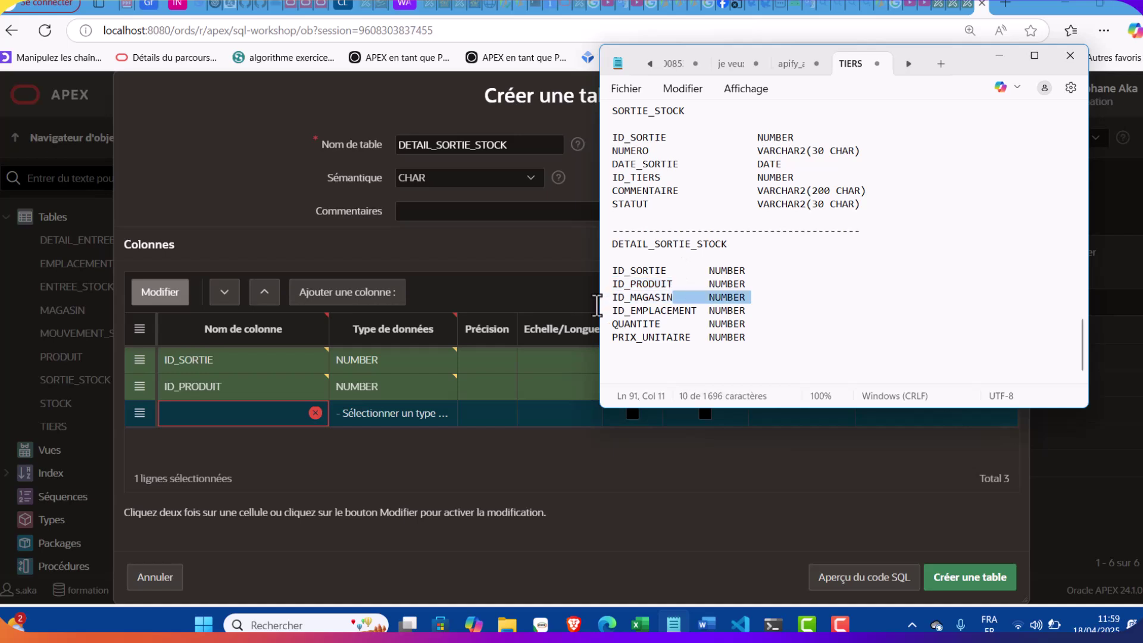
pyautogui.click(700, 301)
pyautogui.moveTo(673, 297); pyautogui.dragTo(605, 303)
pyautogui.hotkey('ctrl', 'c')
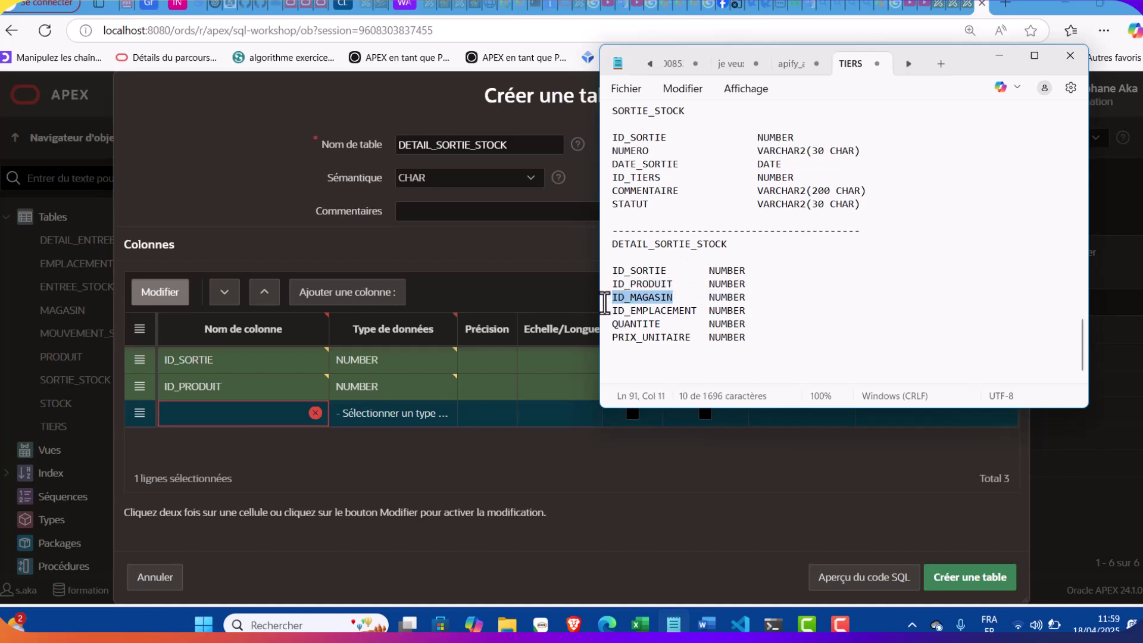
pyautogui.click(237, 414)
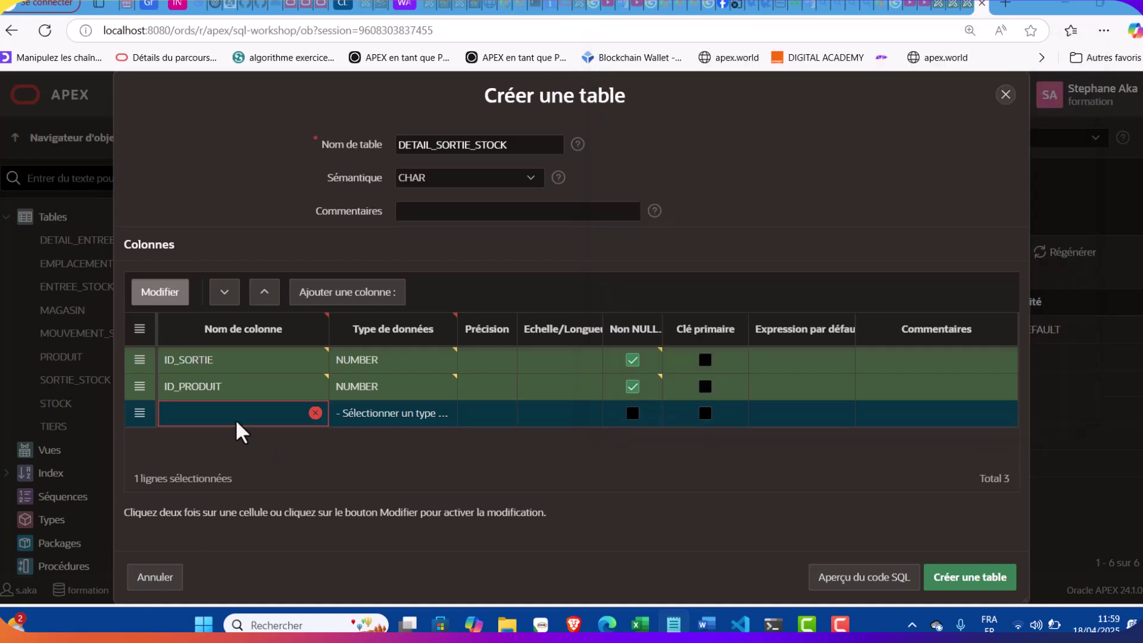
pyautogui.hotkey('ctrl', 'v')
pyautogui.click(388, 413)
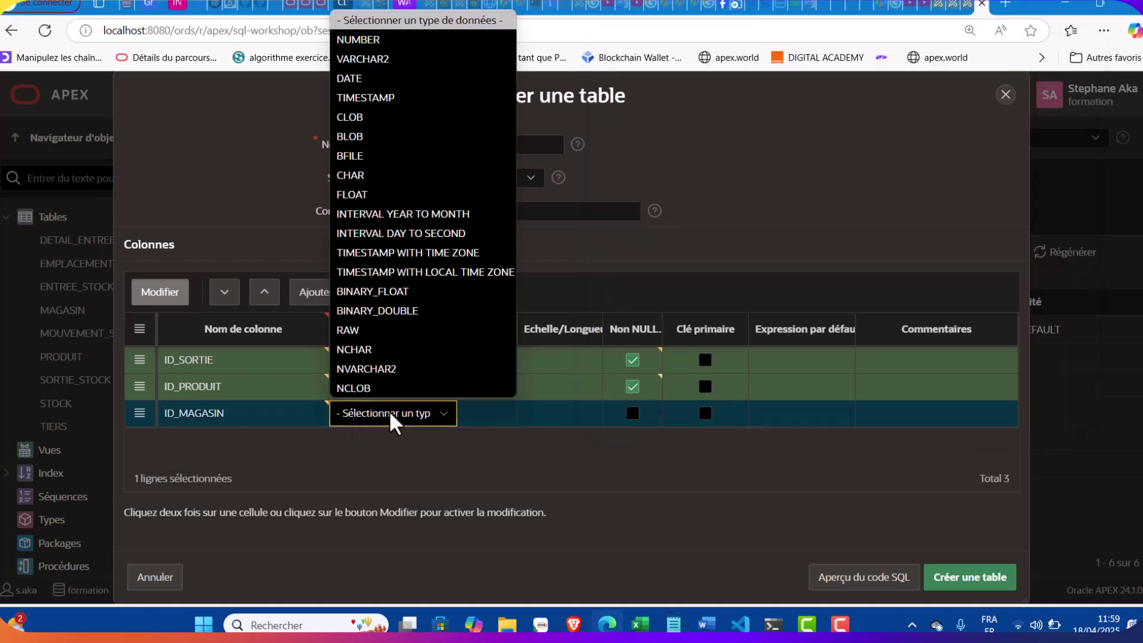
pyautogui.click(389, 59)
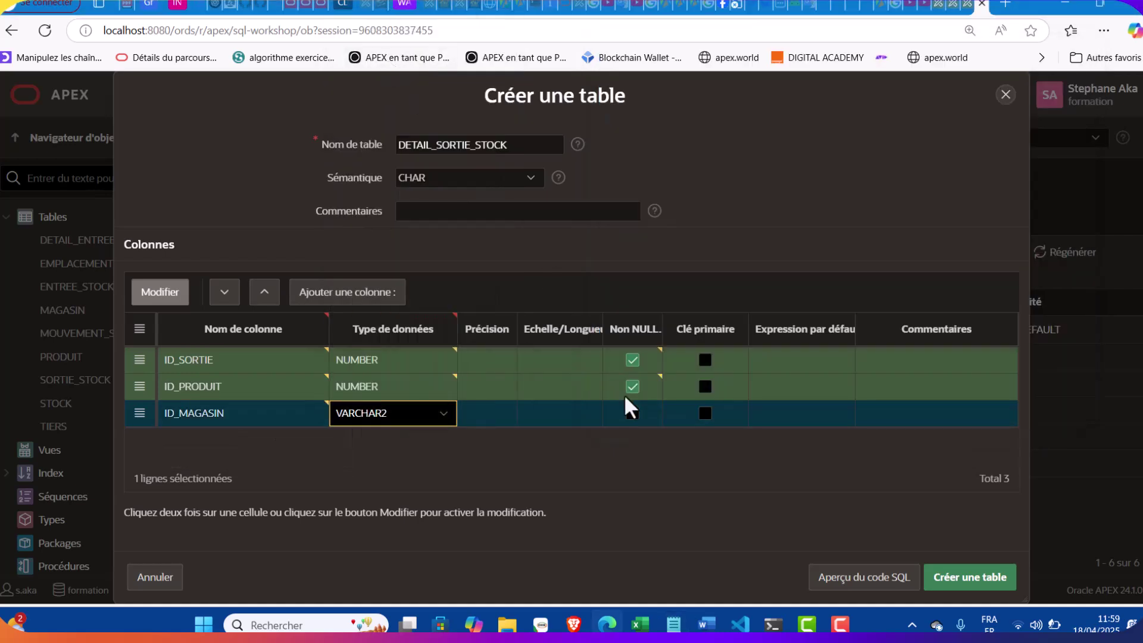
pyautogui.click(449, 418)
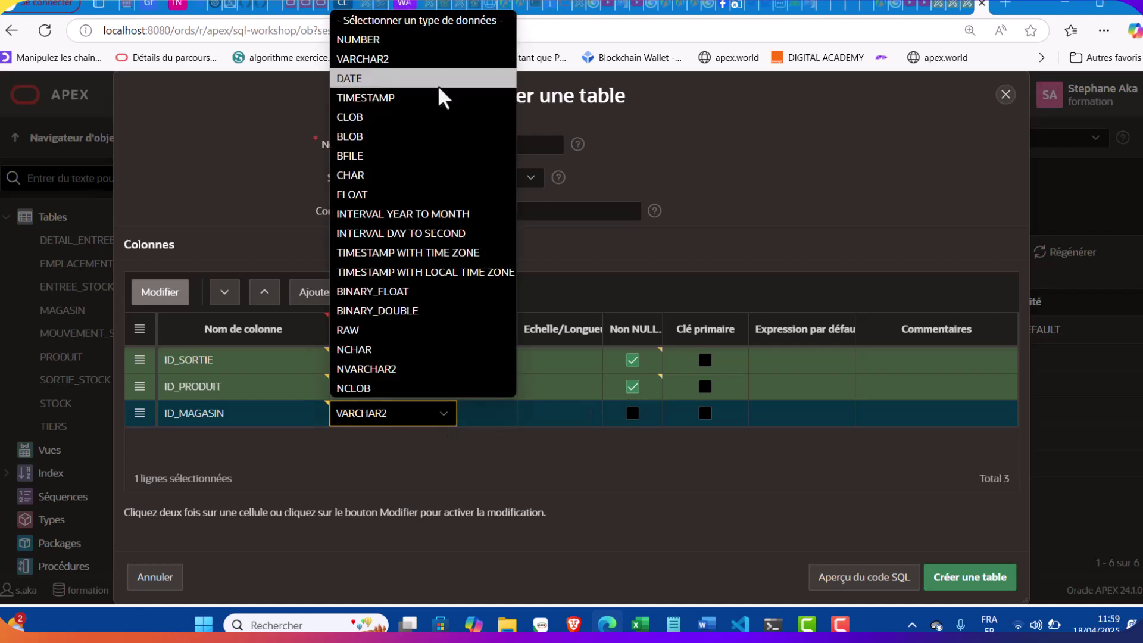
pyautogui.click(413, 42)
pyautogui.click(632, 412)
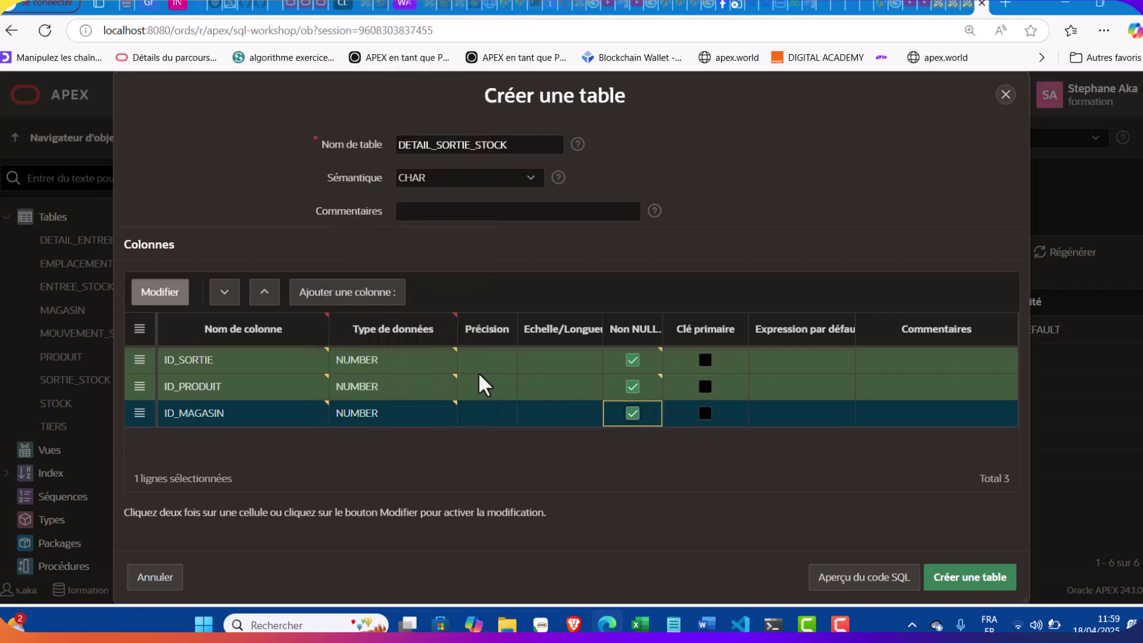
pyautogui.click(351, 301)
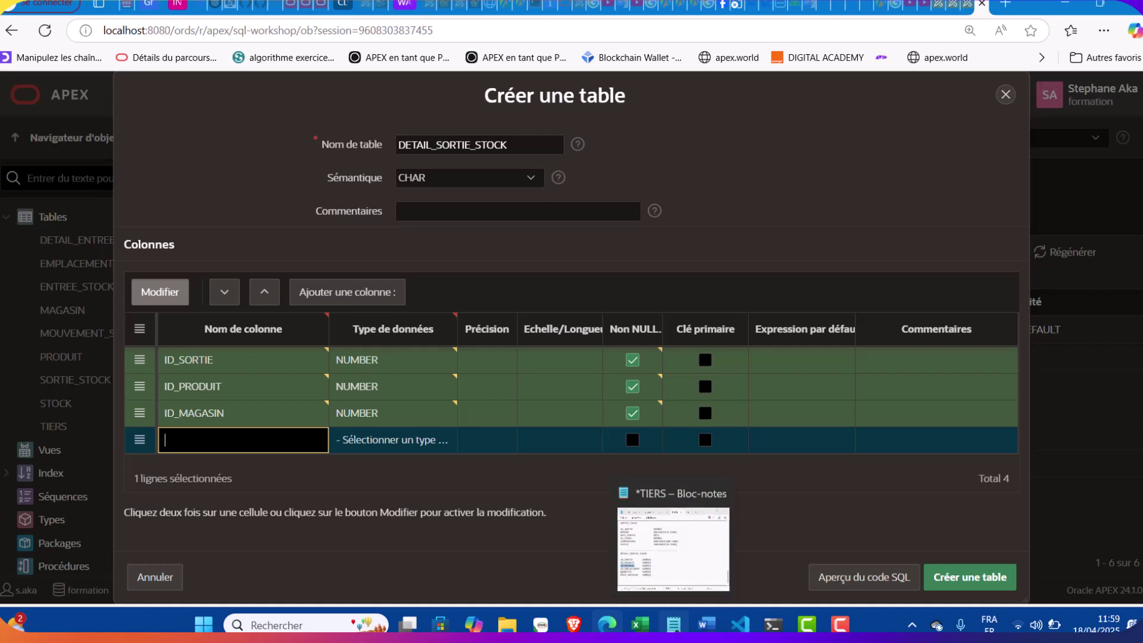
# Fill the fourth column as ID_EMPLACEMENT, a non-null NUMBER
pyautogui.click(673, 624)
pyautogui.click(695, 314)
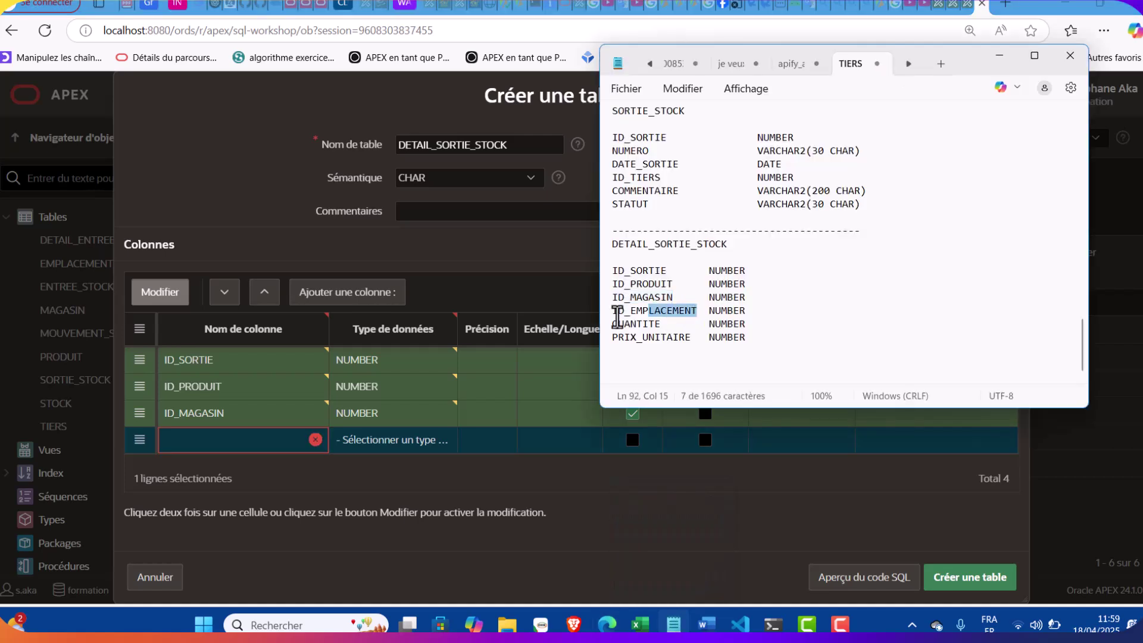
pyautogui.click(581, 331)
pyautogui.click(638, 270)
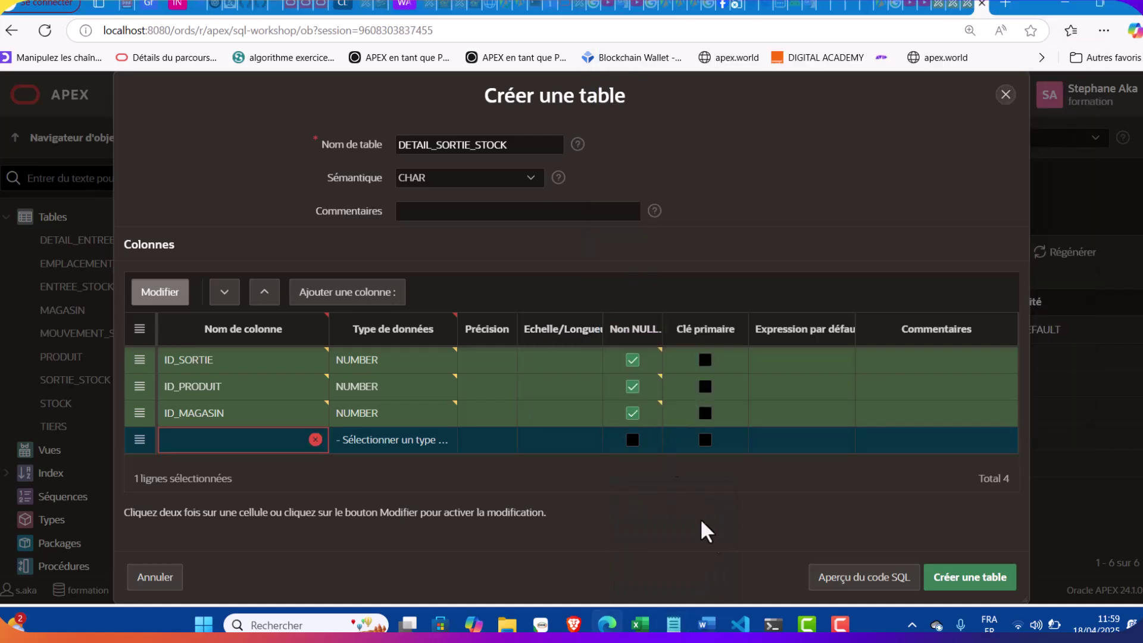
pyautogui.click(673, 624)
pyautogui.moveTo(749, 310); pyautogui.dragTo(614, 310)
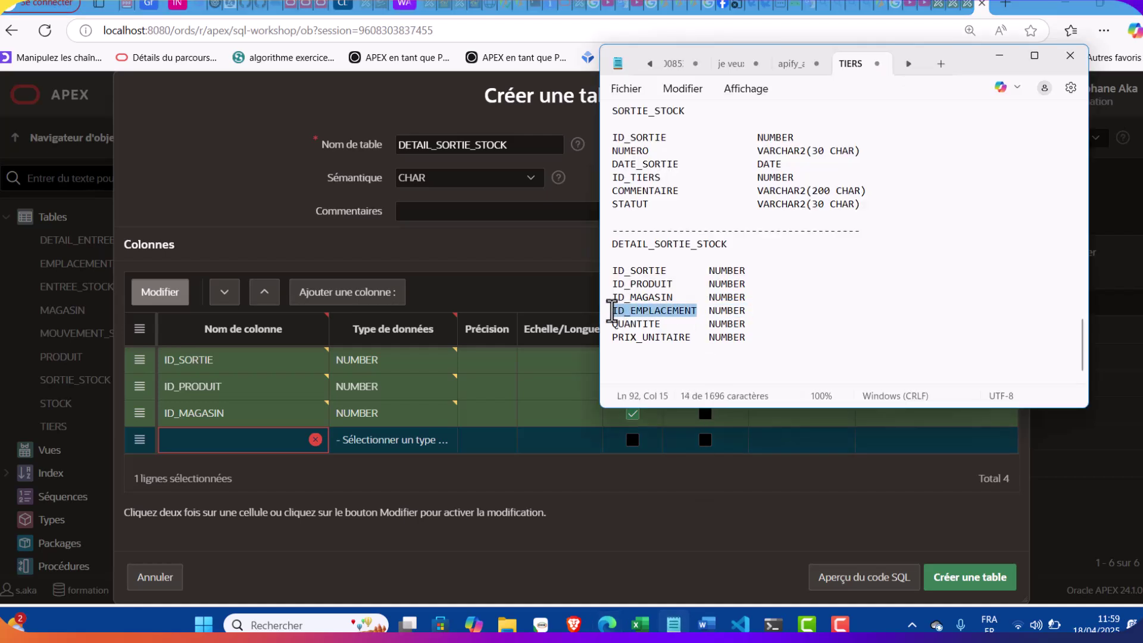
pyautogui.click(244, 440)
pyautogui.write('ID_EMPLACEMENT')
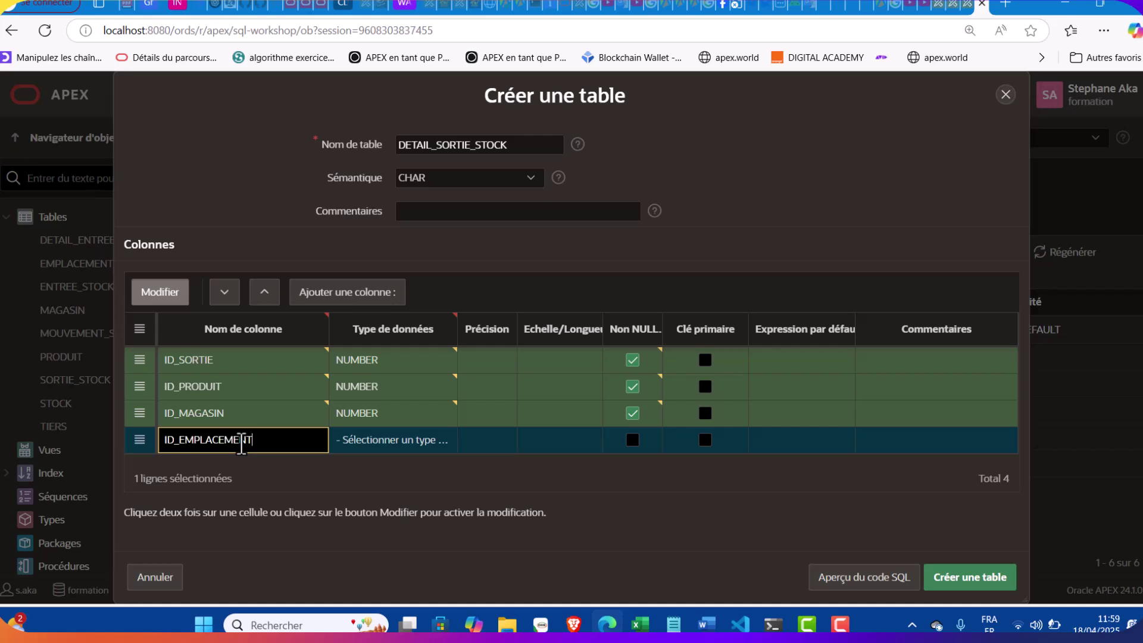
pyautogui.click(388, 442)
pyautogui.click(389, 447)
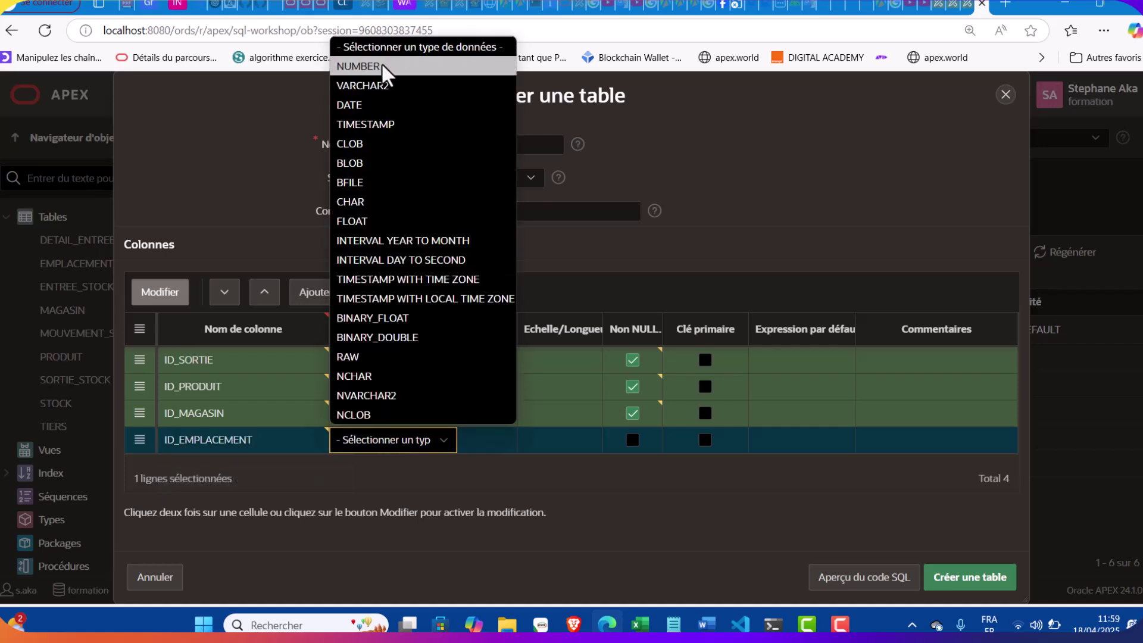
pyautogui.click(387, 69)
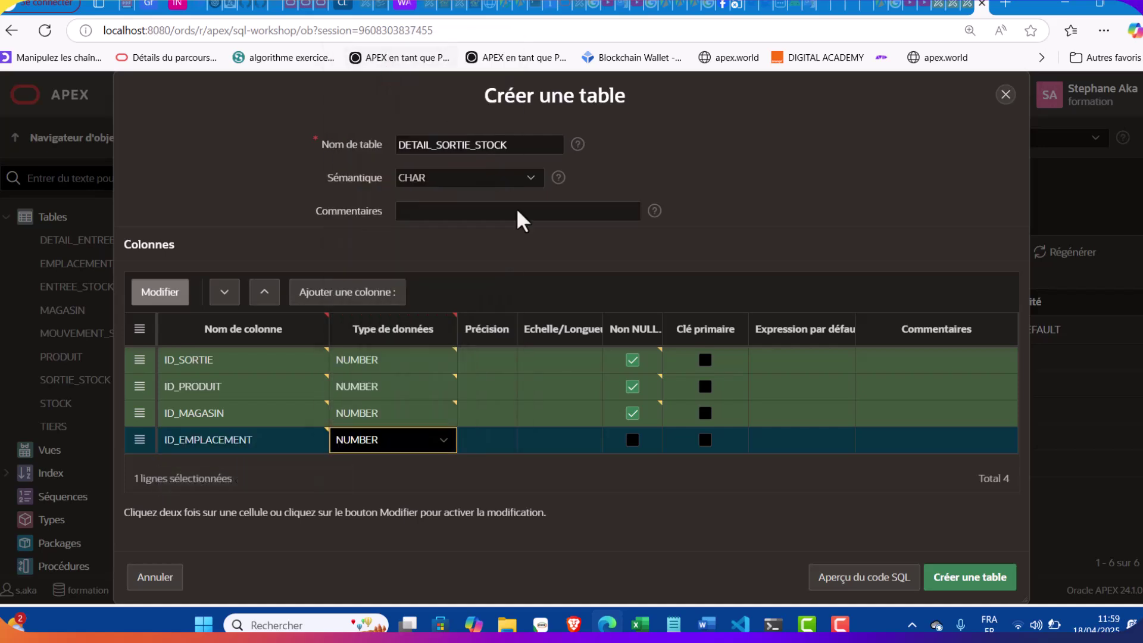
pyautogui.click(632, 440)
# Add a fifth column QUANTITE as a required NUMBER
pyautogui.click(378, 294)
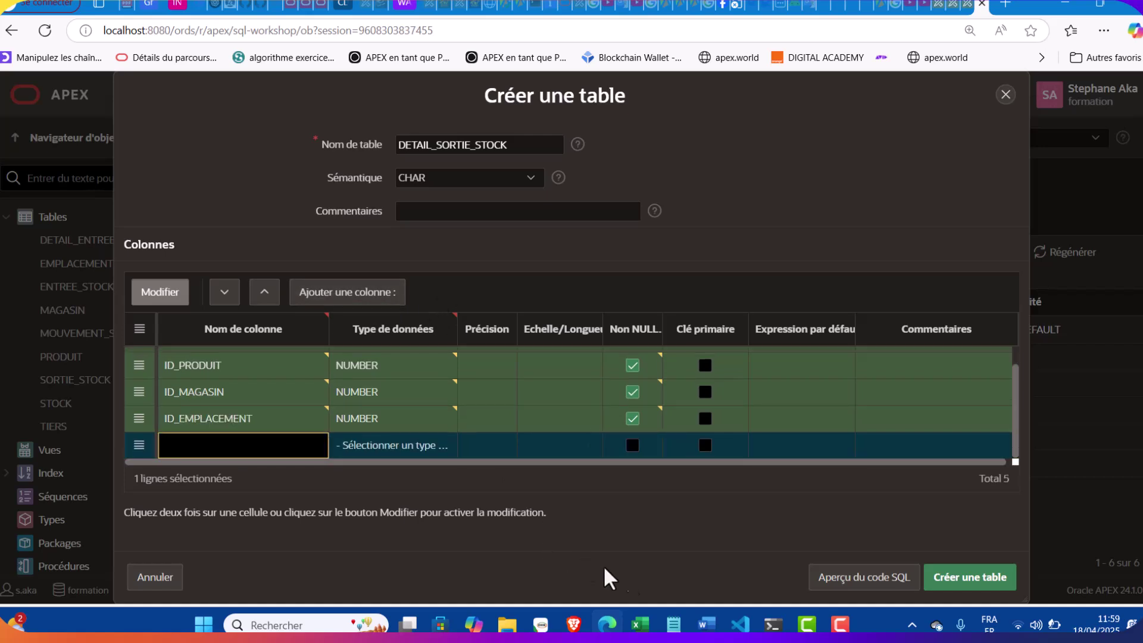
pyautogui.click(673, 624)
pyautogui.click(640, 323)
pyautogui.doubleClick(639, 324)
pyautogui.hotkey('ctrl', 'c')
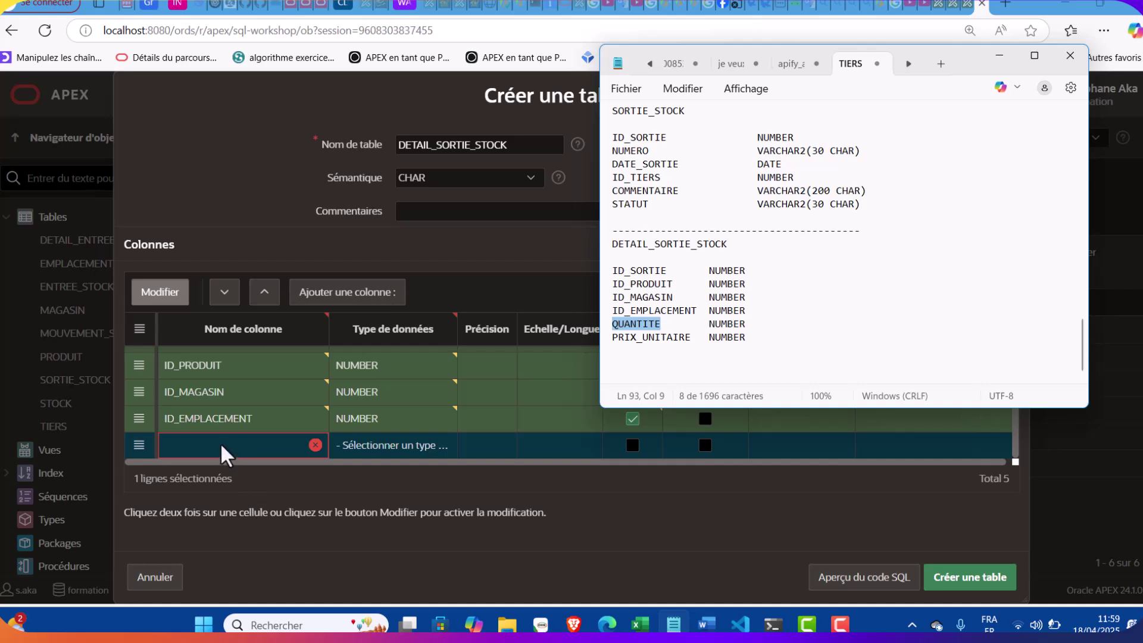
pyautogui.click(222, 454)
pyautogui.hotkey('ctrl', 'v')
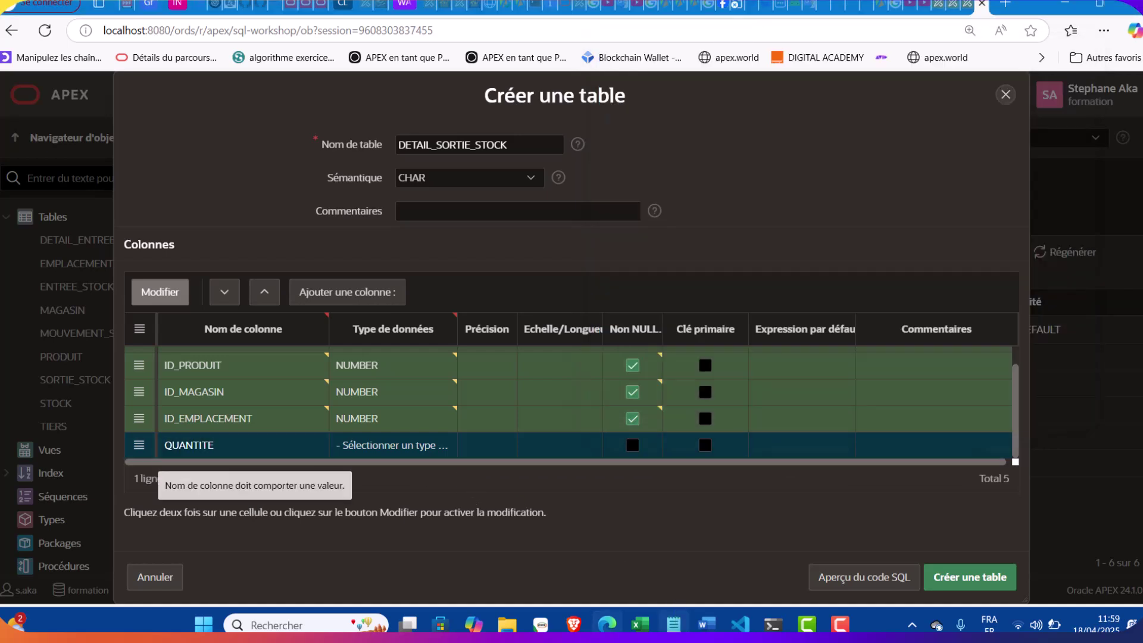
pyautogui.hotkey('alt', 'Tab')
pyautogui.doubleClick(726, 323)
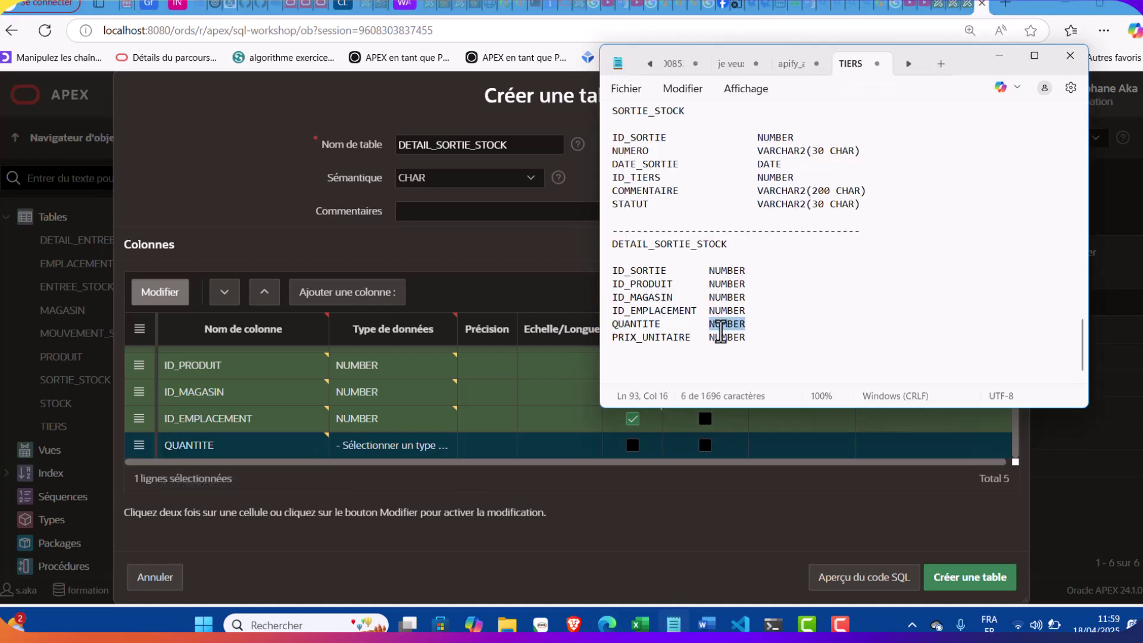
pyautogui.click(415, 443)
pyautogui.click(415, 445)
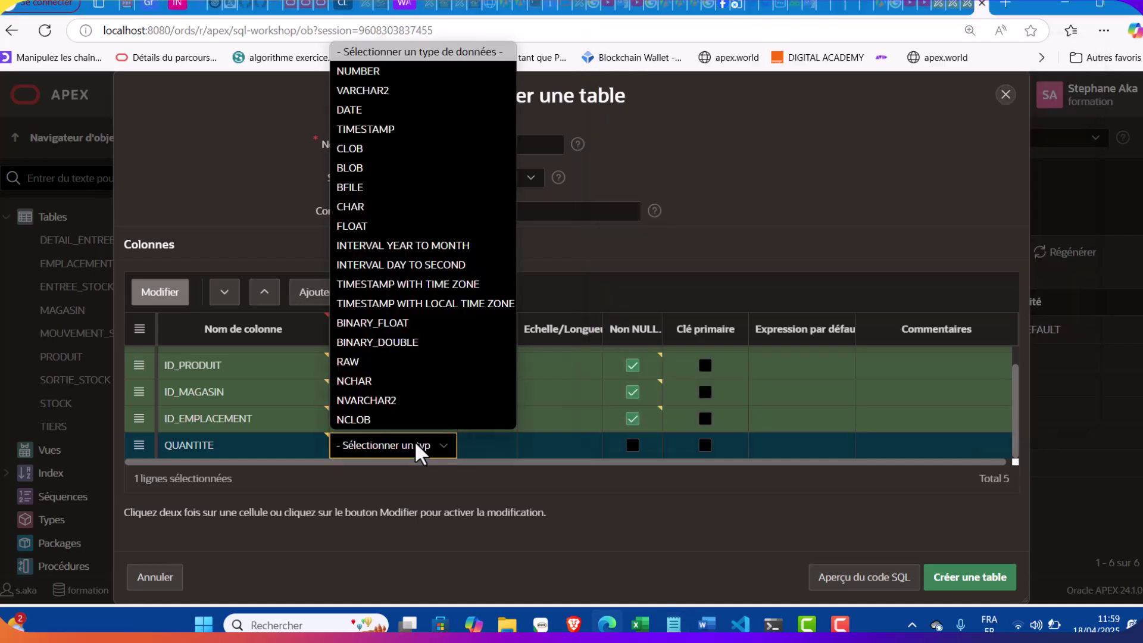
pyautogui.click(360, 72)
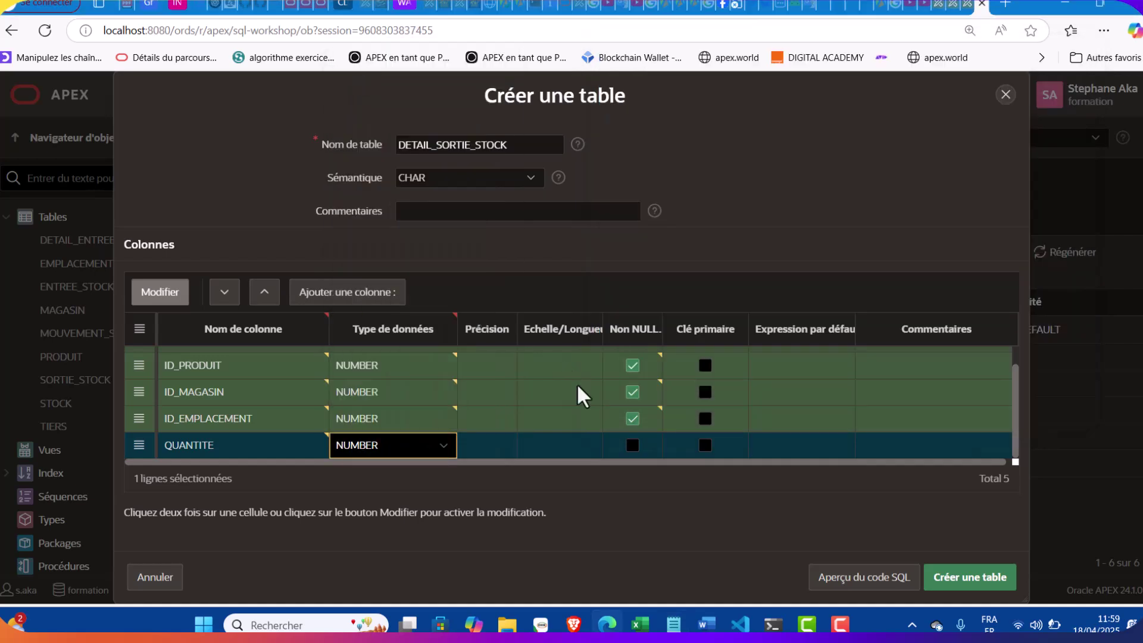
pyautogui.click(634, 448)
# Add a sixth column named PRIX_UNITAIRE, pasted from the notes
pyautogui.click(401, 292)
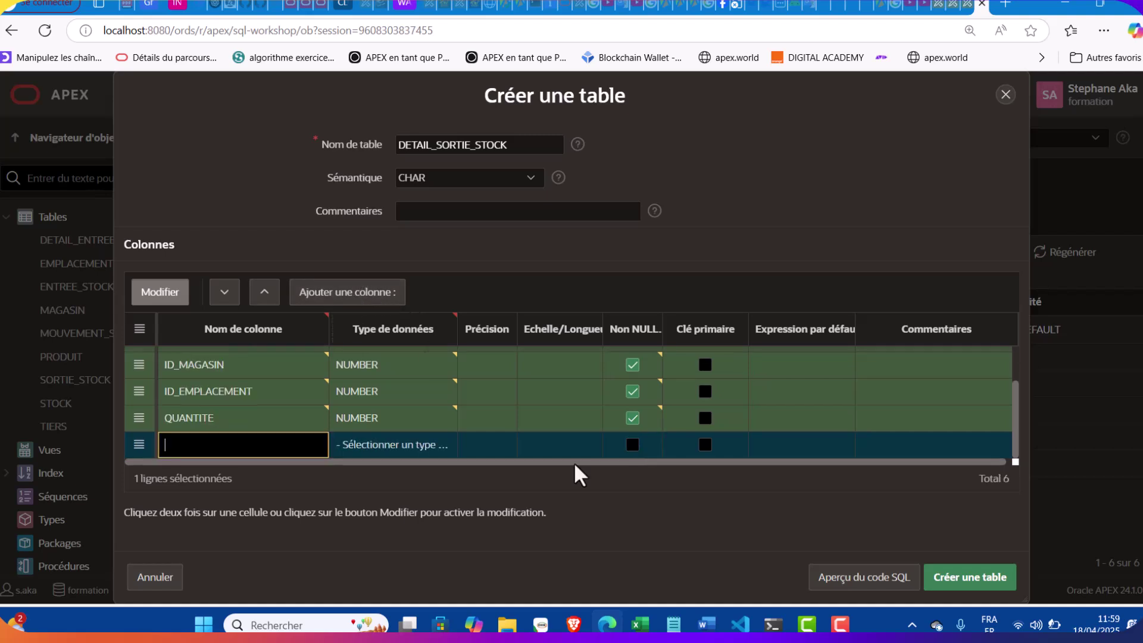
pyautogui.click(673, 624)
pyautogui.doubleClick(642, 336)
pyautogui.hotkey('ctrl', 'c')
pyautogui.click(230, 452)
pyautogui.hotkey('ctrl', 'v')
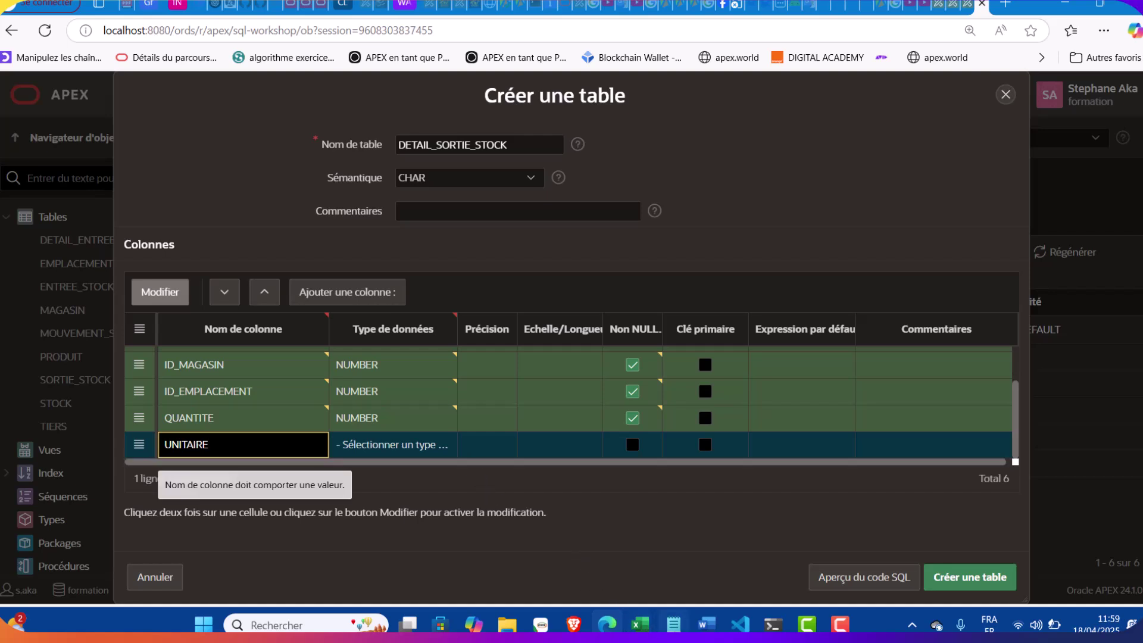
pyautogui.click(673, 624)
pyautogui.click(689, 346)
pyautogui.click(690, 337)
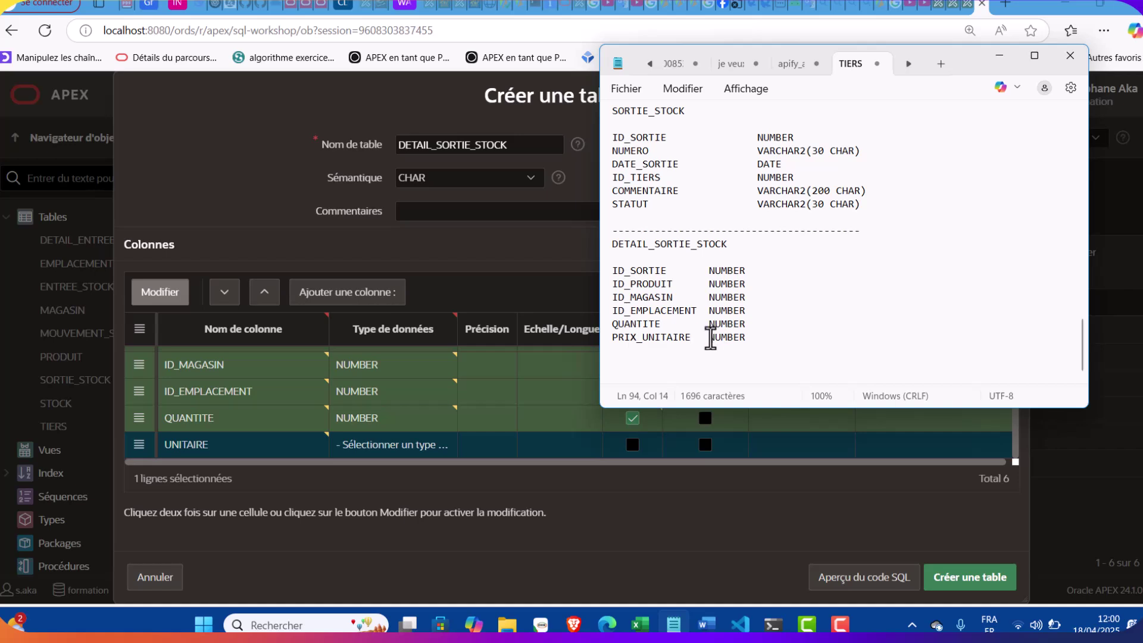
pyautogui.moveTo(689, 338); pyautogui.dragTo(611, 339)
pyautogui.hotkey('ctrl', 'c')
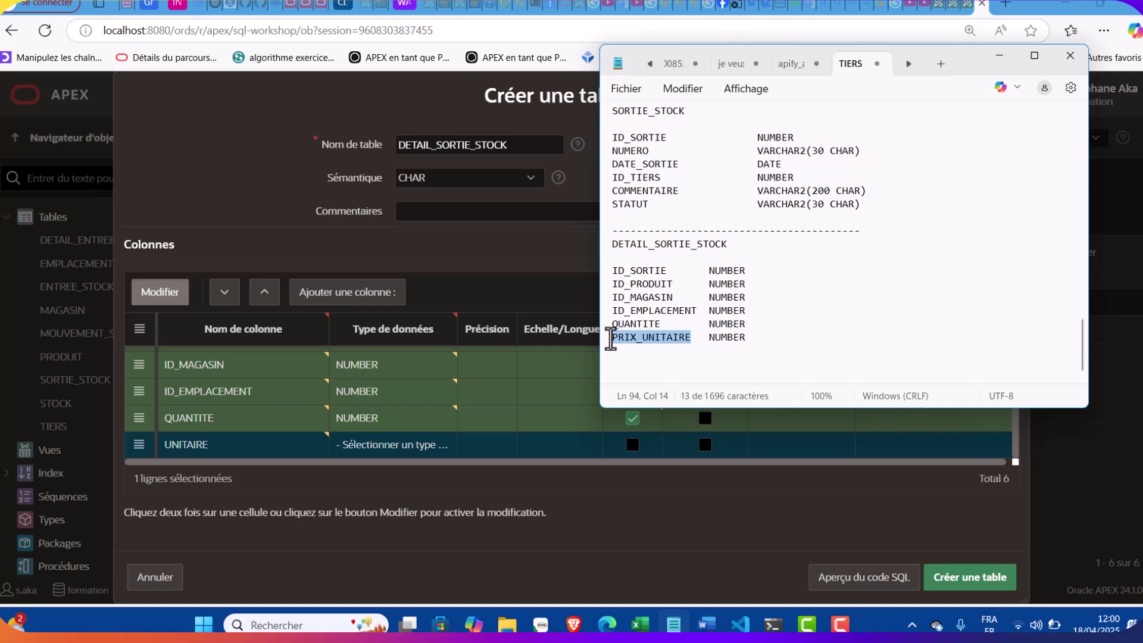
pyautogui.doubleClick(194, 455)
pyautogui.hotkey('ctrl', 'v')
# Make PRIX_UNITAIRE a required NUMBER and create the DETAIL_SORTIE_STOCK table
pyautogui.click(360, 450)
pyautogui.click(363, 451)
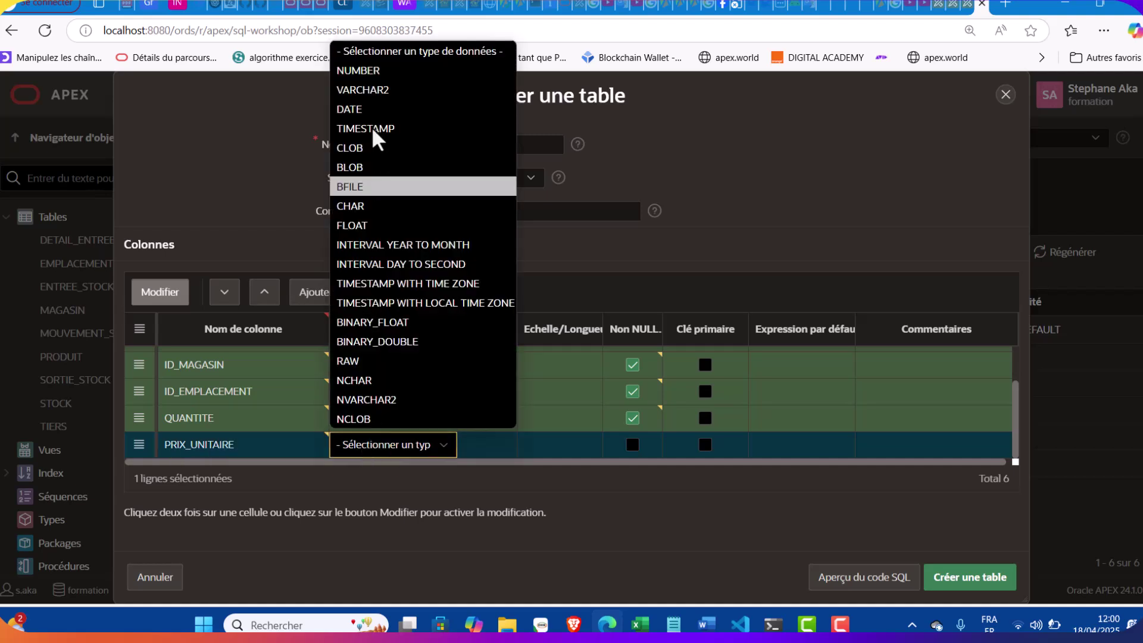
pyautogui.click(358, 70)
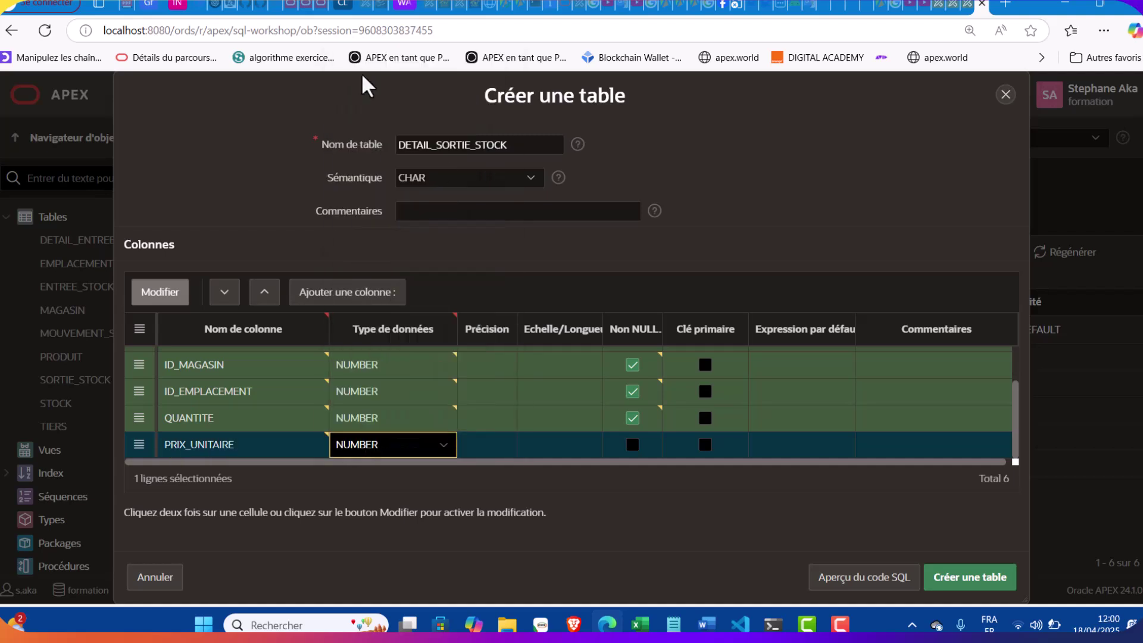
pyautogui.click(632, 445)
pyautogui.scroll(3, 700, 416)
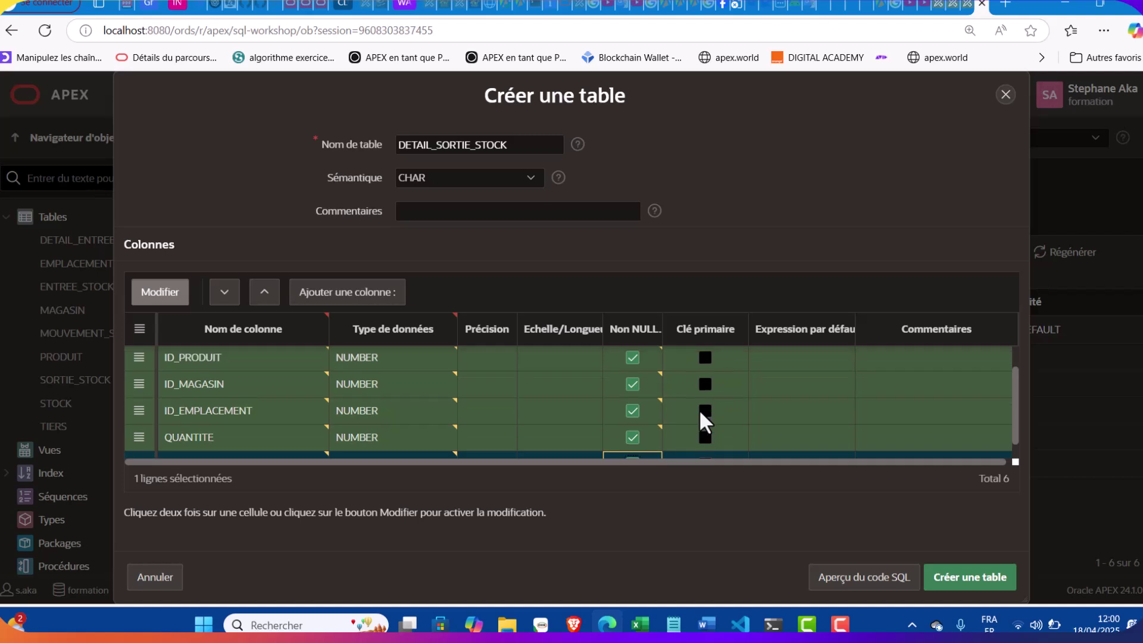
pyautogui.click(947, 582)
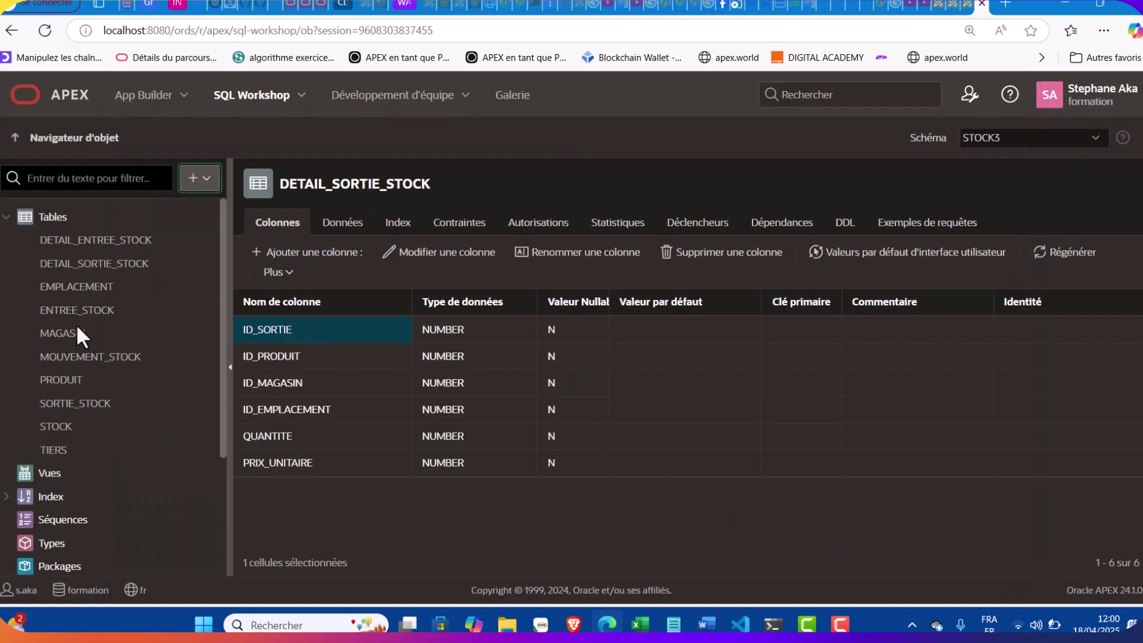
# From SORTIE_STOCK's Contraintes tab, start a new constraint (default name SORTIE_STOCK_CON)
pyautogui.click(90, 400)
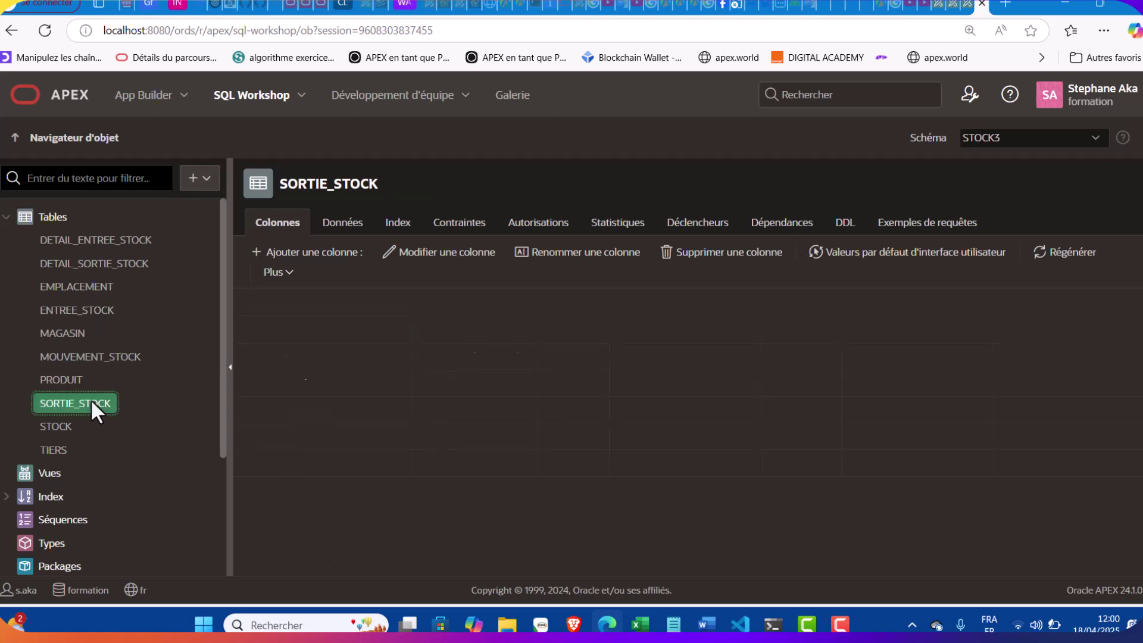
pyautogui.click(459, 222)
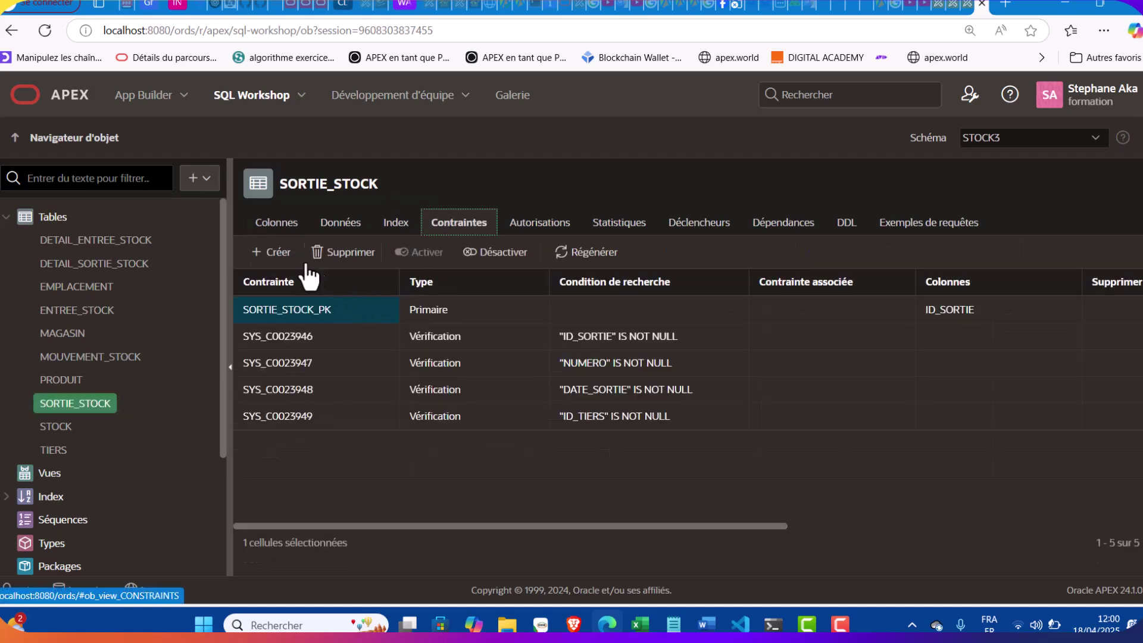
pyautogui.click(275, 253)
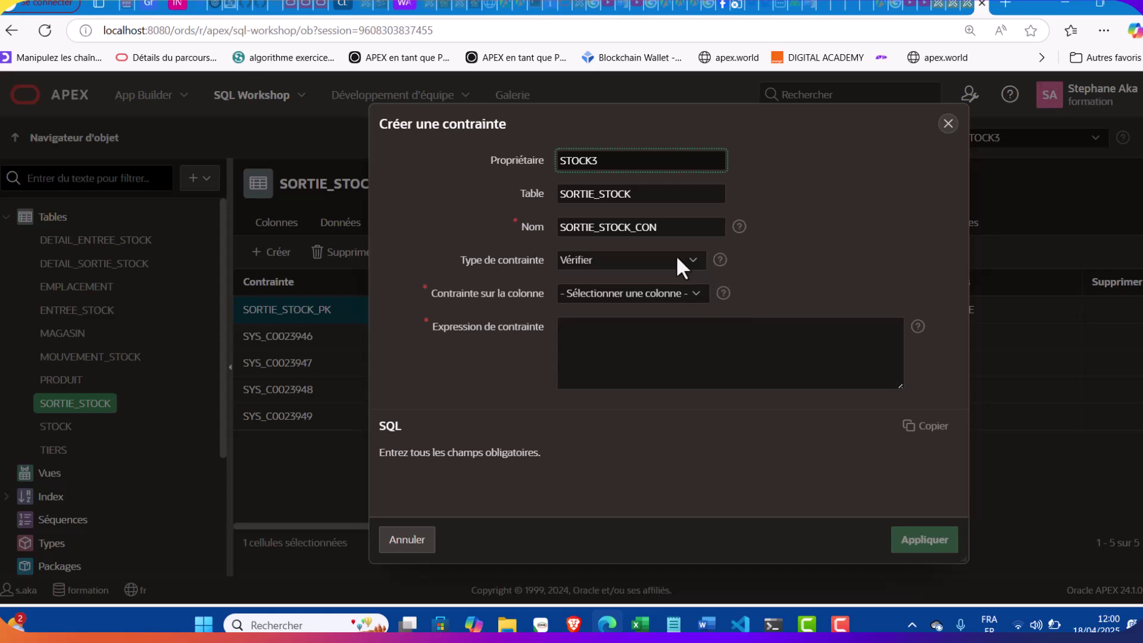
# Create cascading foreign key SORTIE_STOCK_TIERS from ID_TIERS to TIERS.ID_TIERS
pyautogui.click(677, 226)
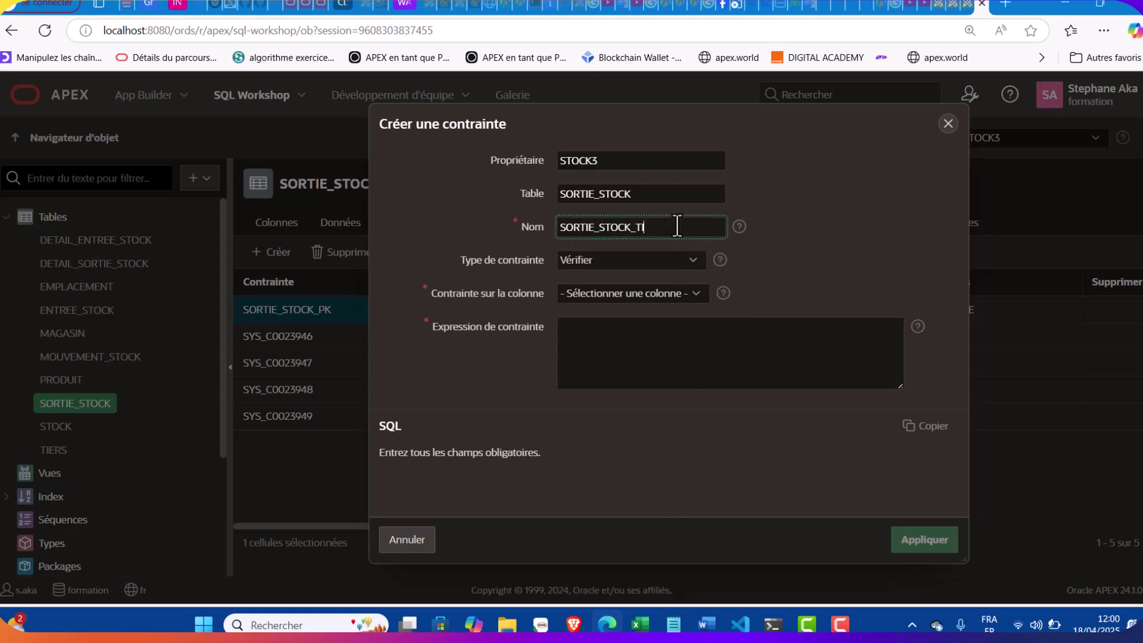
pyautogui.click(661, 261)
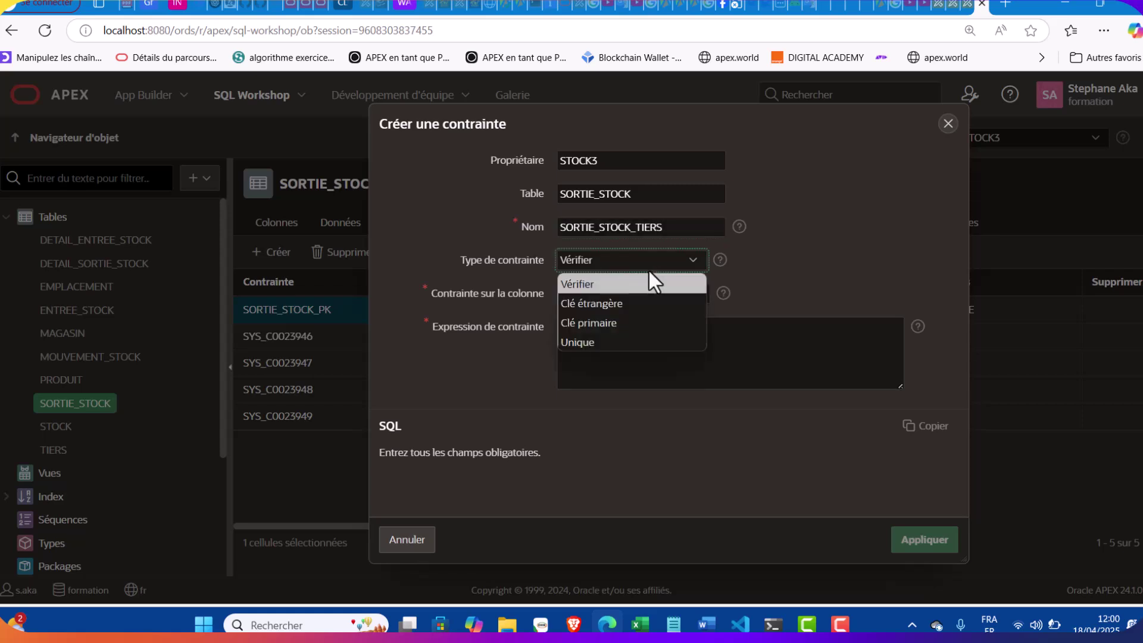
pyautogui.click(616, 303)
pyautogui.click(619, 311)
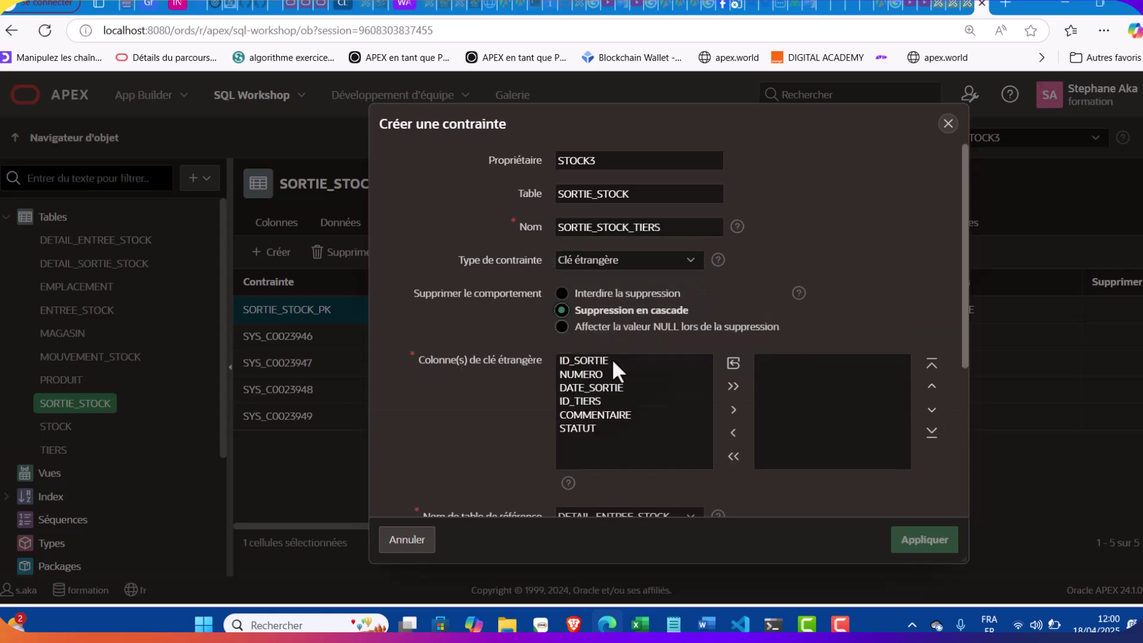
pyautogui.doubleClick(587, 401)
pyautogui.scroll(-3, 678, 399)
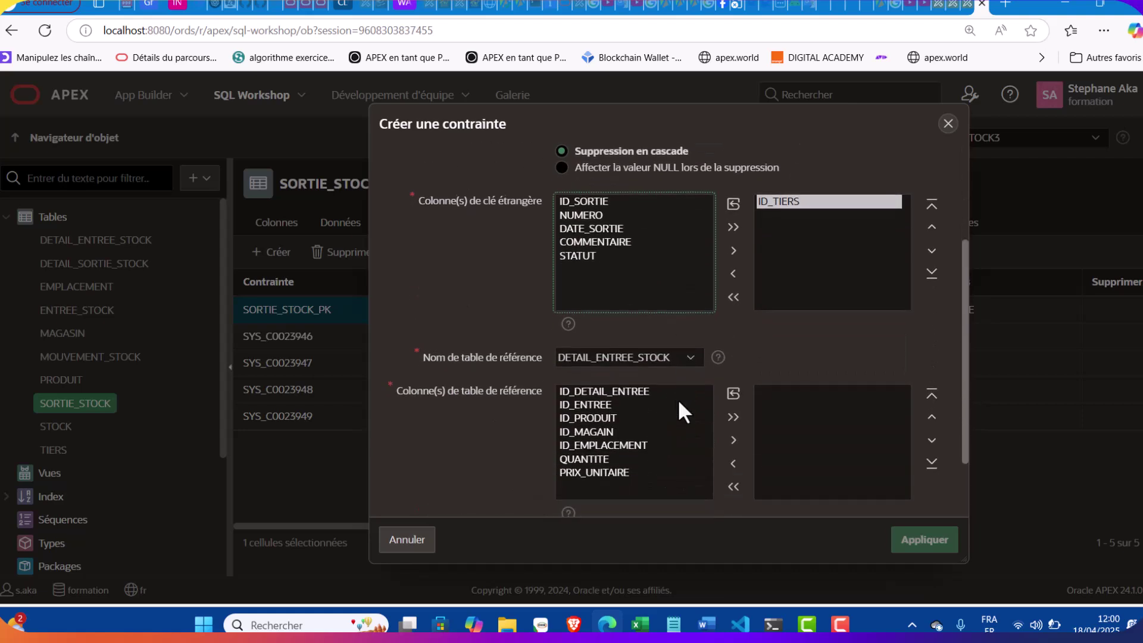
pyautogui.click(648, 359)
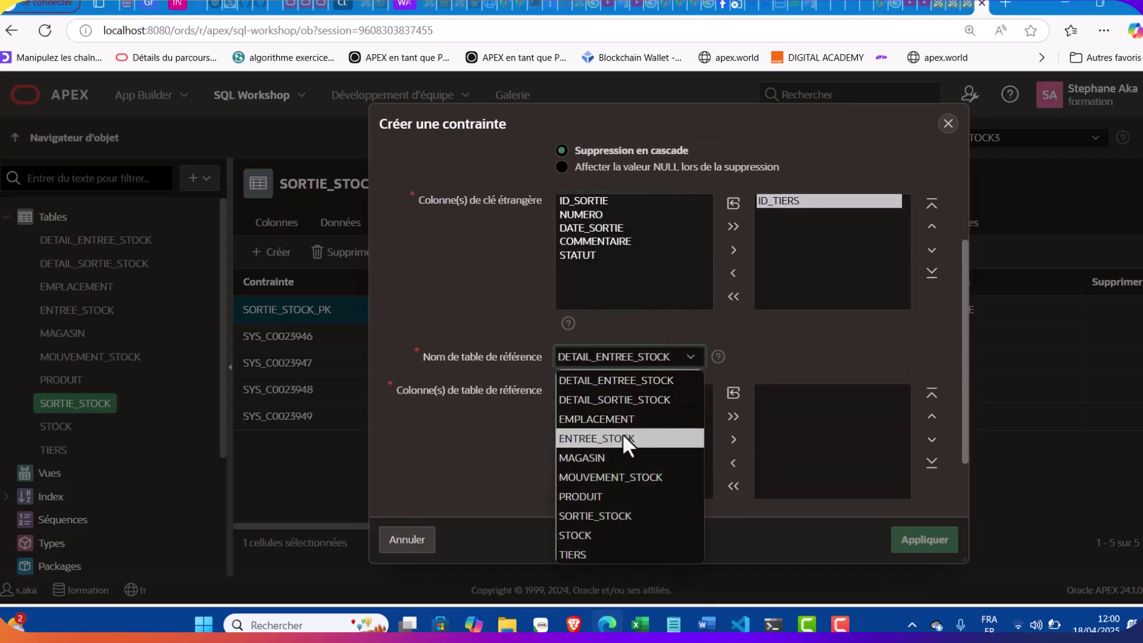
pyautogui.click(596, 553)
pyautogui.doubleClick(584, 390)
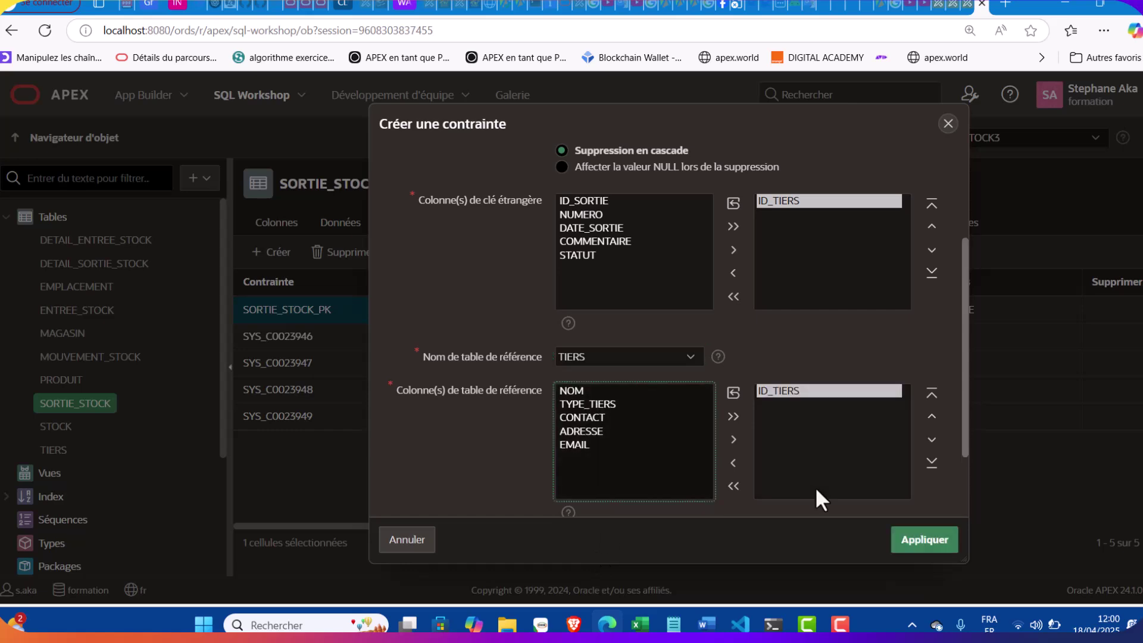
pyautogui.click(909, 529)
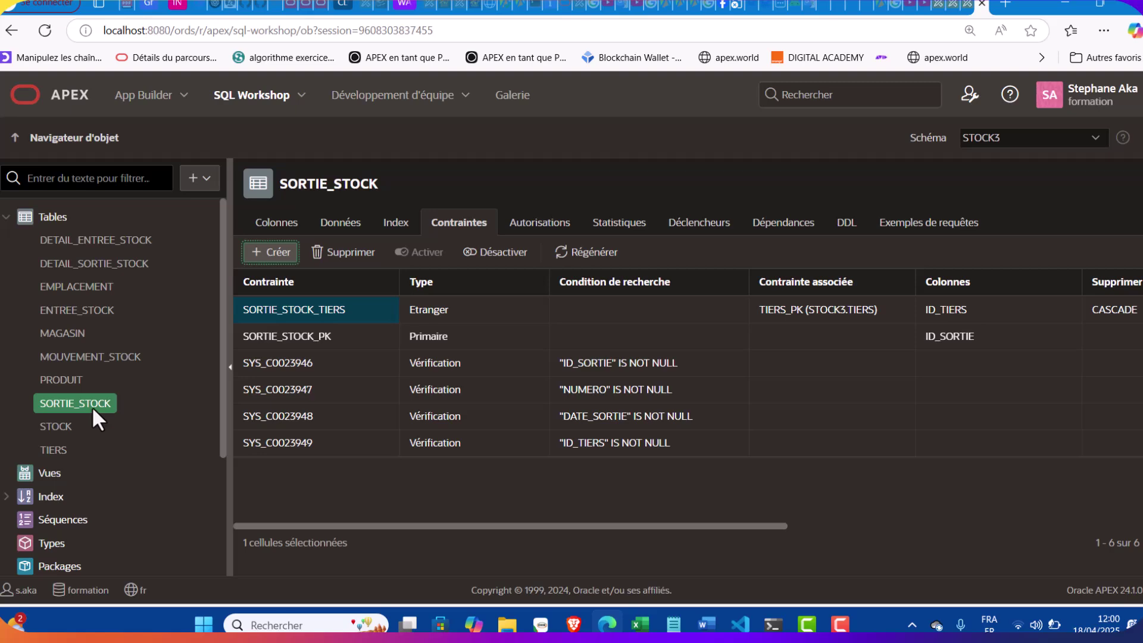
# Start a new constraint on DETAIL_SORTIE_STOCK named DETAIL_SORTIE_STOCK_RPODUIT
pyautogui.click(119, 262)
pyautogui.click(282, 259)
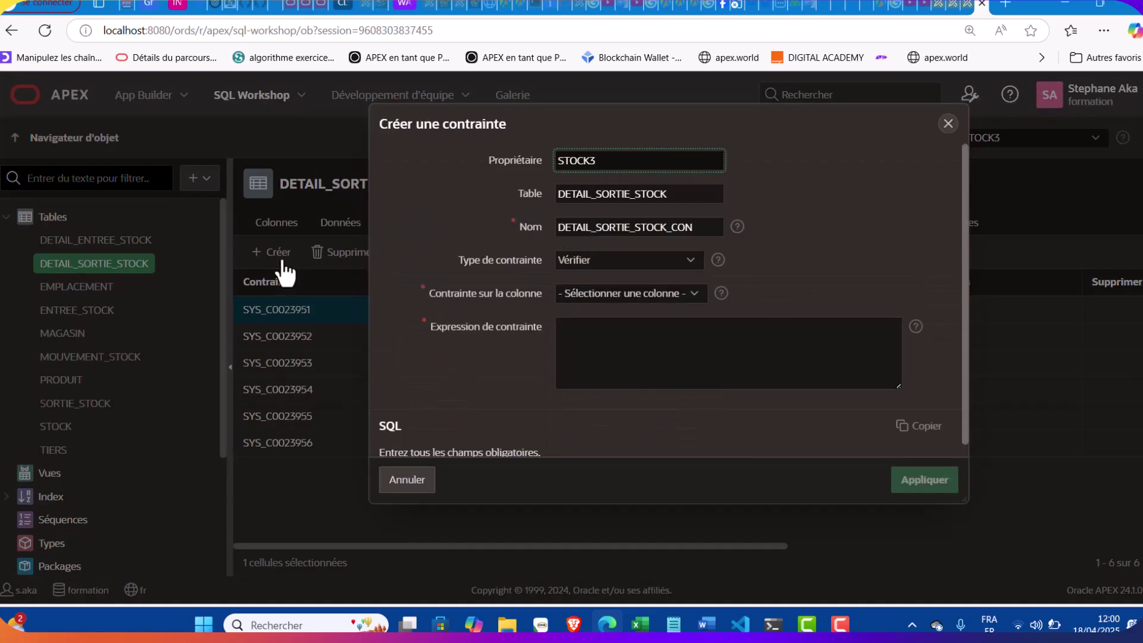
pyautogui.click(673, 623)
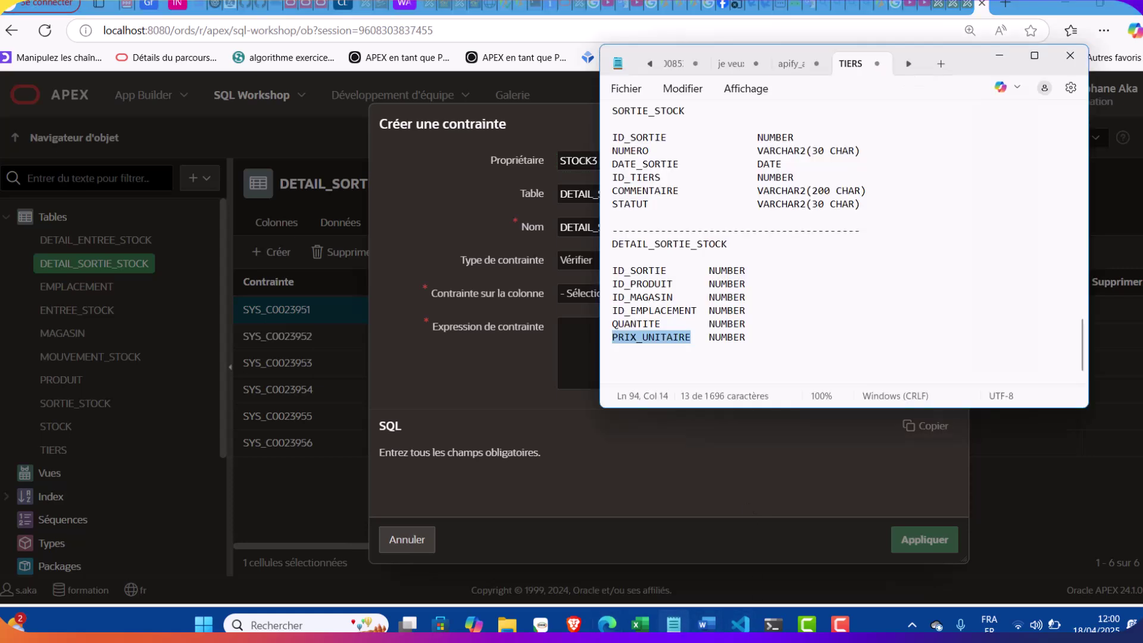
pyautogui.click(673, 624)
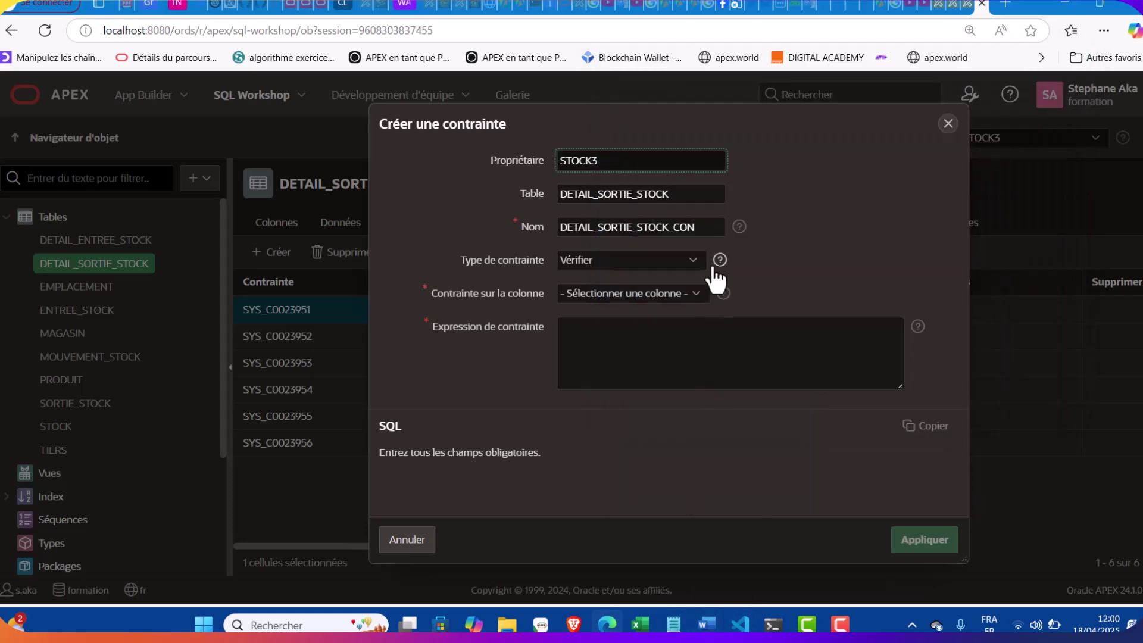
pyautogui.click(702, 236)
pyautogui.write('RPOSIT')
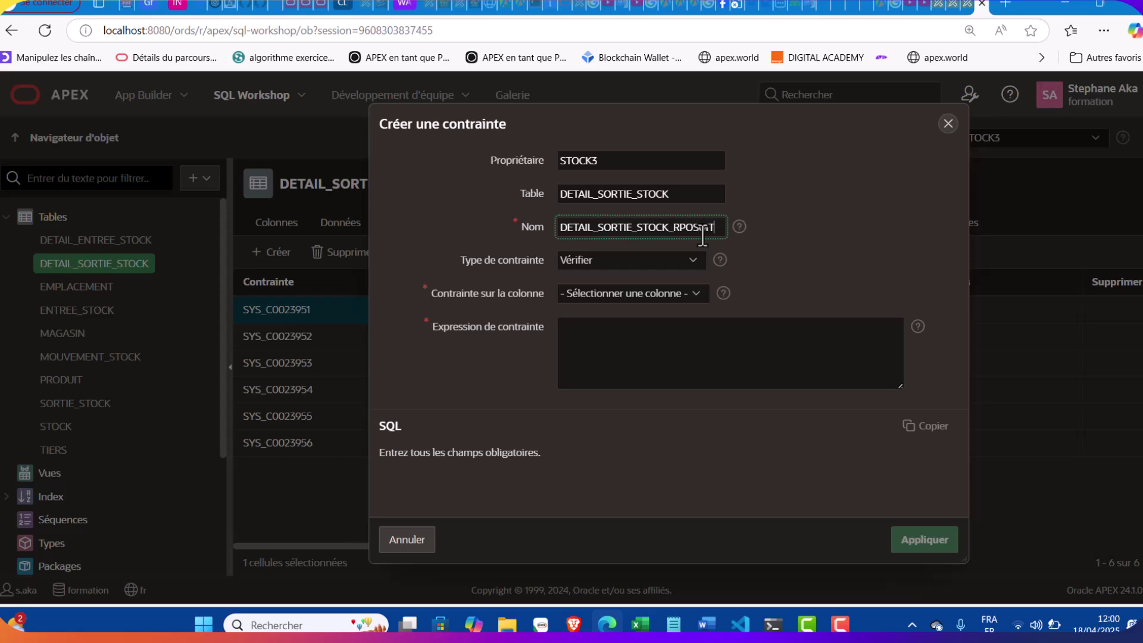
pyautogui.press('BackSpace')
pyautogui.press('BackSpace')
pyautogui.press('BackSpace')
pyautogui.write('DUIT')
# Make it a cascading foreign key from ID_PRODUIT to PRODUIT.ID_PRODUIT
pyautogui.click(641, 265)
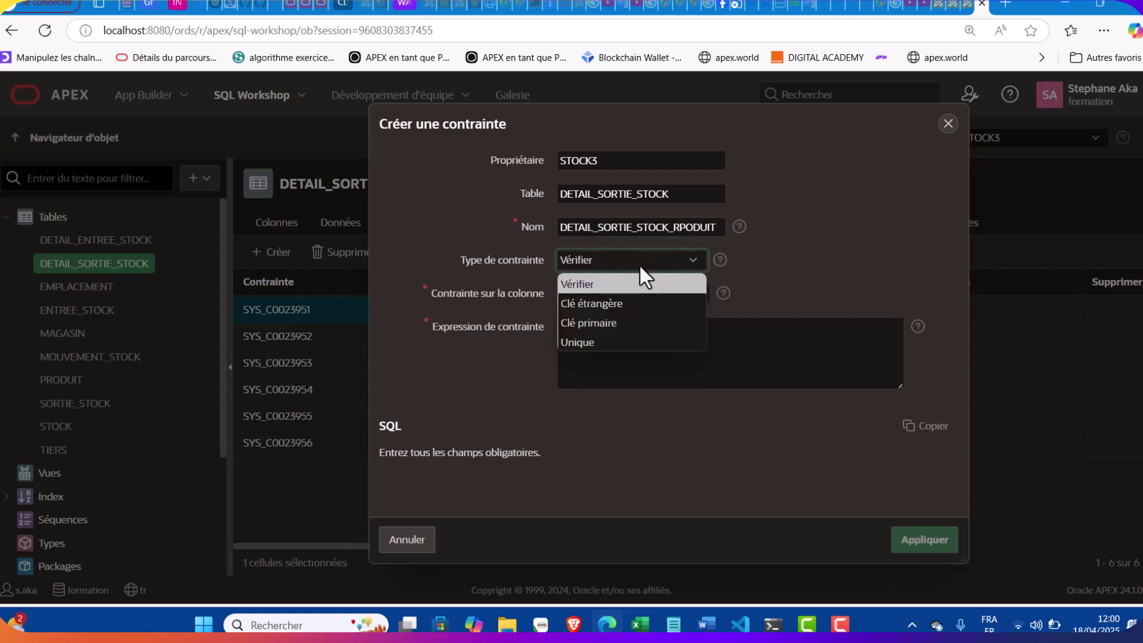
pyautogui.click(602, 304)
pyautogui.click(603, 311)
pyautogui.doubleClick(600, 374)
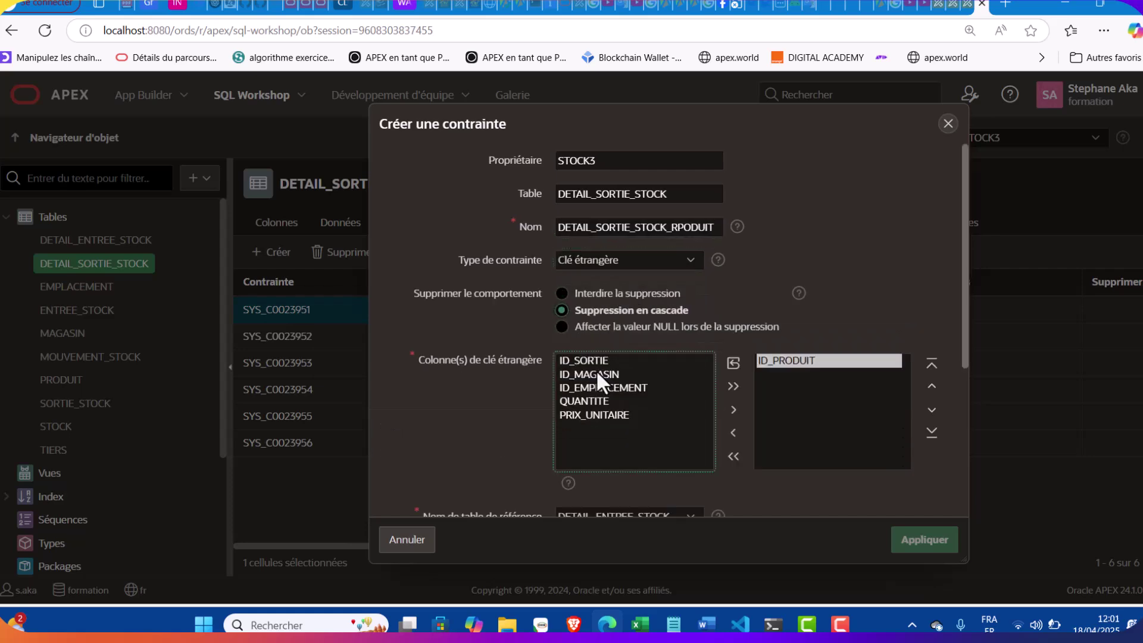
pyautogui.scroll(-1, 595, 369)
pyautogui.scroll(-3, 596, 369)
pyautogui.click(595, 372)
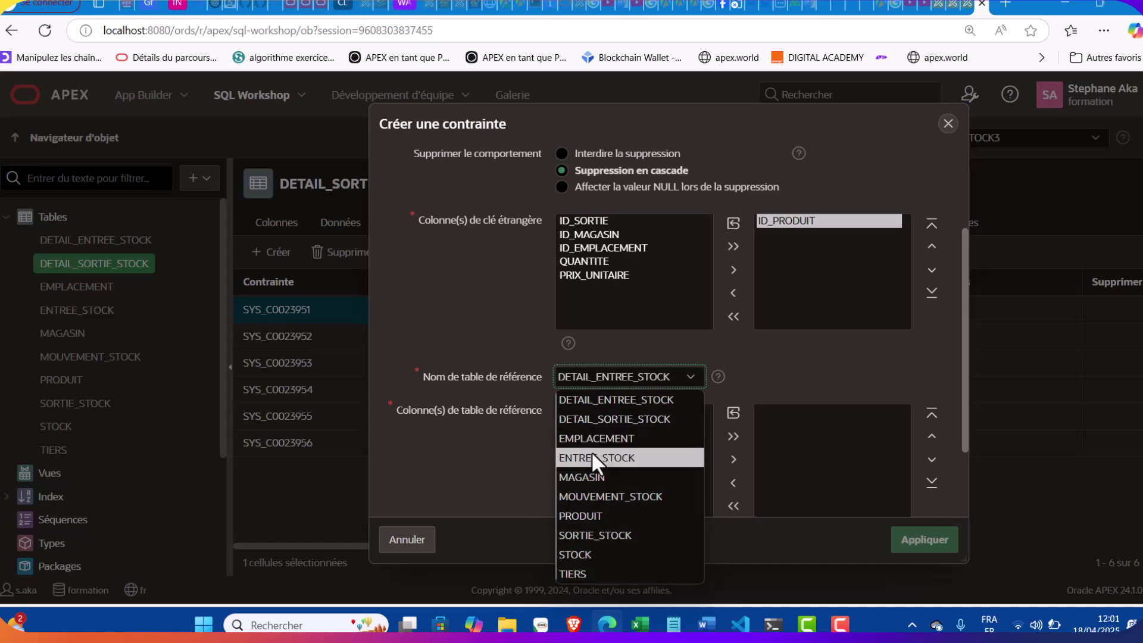
pyautogui.click(588, 515)
pyautogui.doubleClick(603, 409)
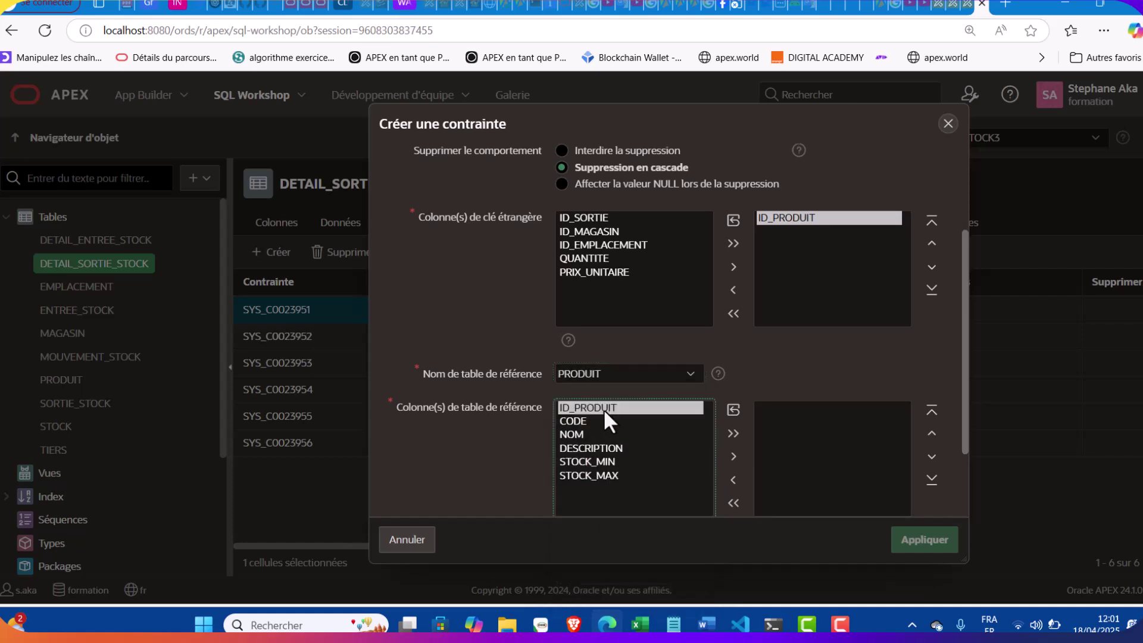
pyautogui.scroll(-3, 741, 417)
# Apply the PRODUIT foreign key and start a new constraint named DETAIL_SORTIE_STOCK_MAG
pyautogui.click(944, 544)
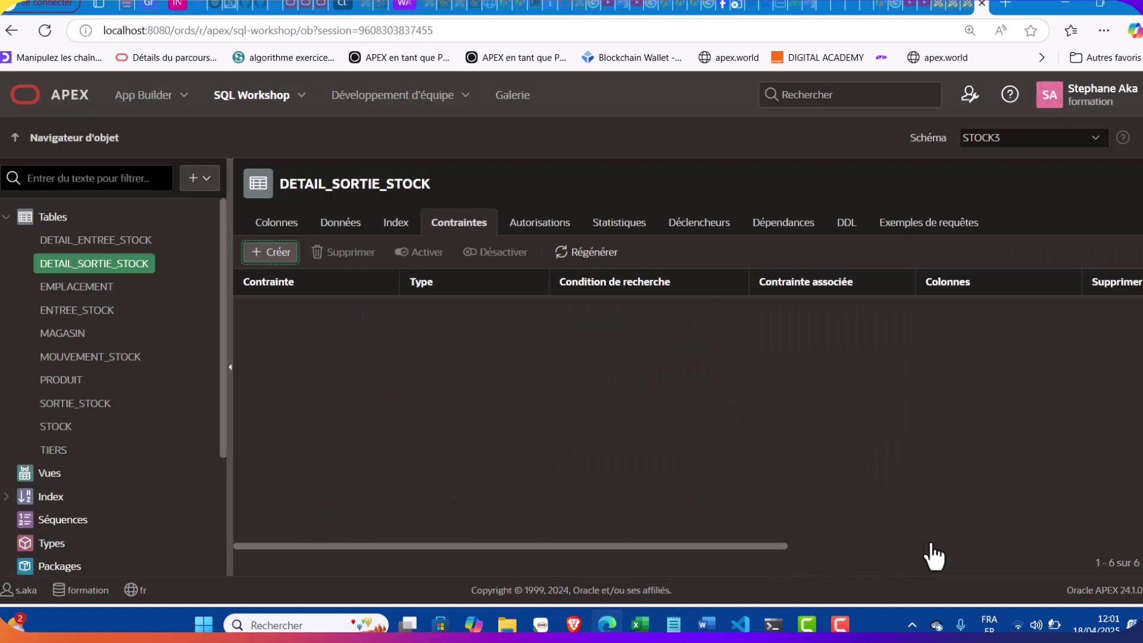
pyautogui.click(271, 252)
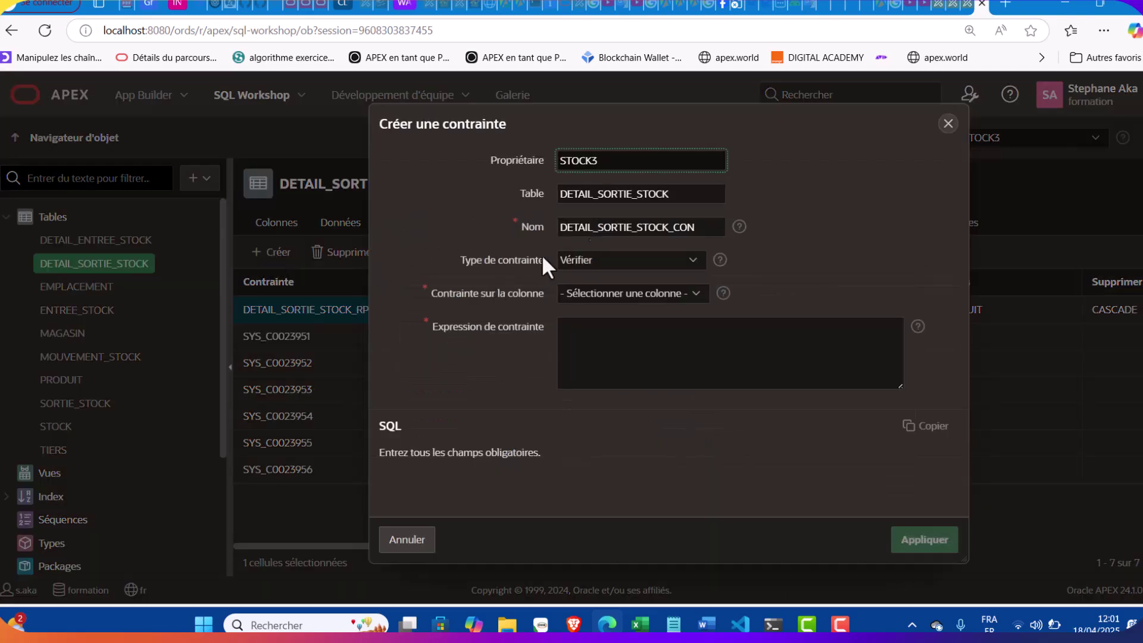
pyautogui.click(673, 624)
pyautogui.click(673, 624)
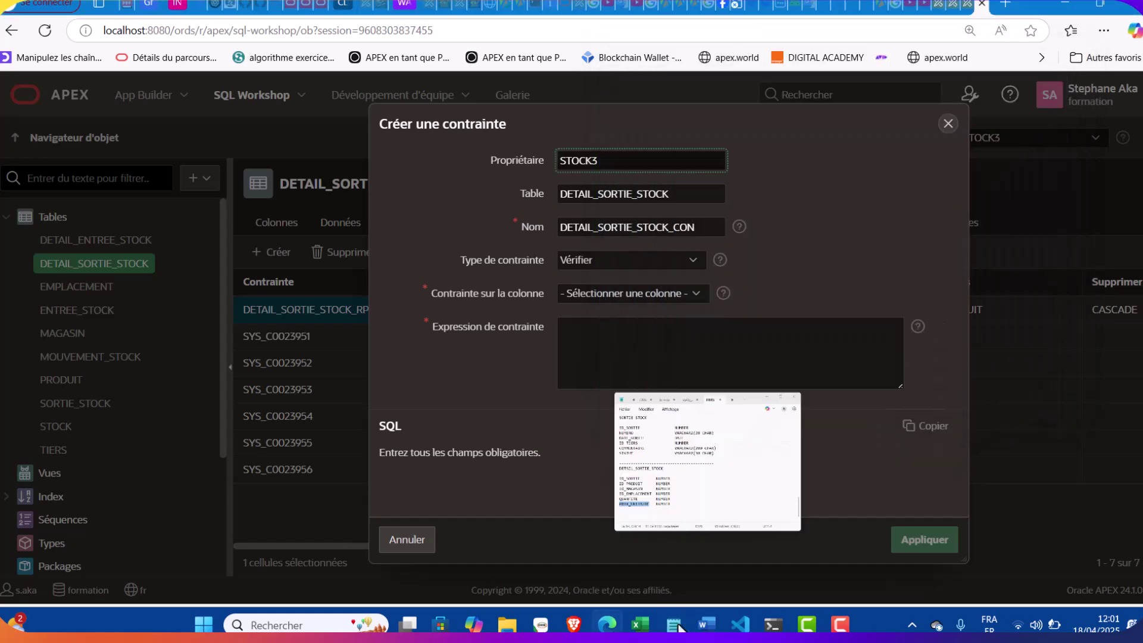
pyautogui.click(705, 226)
pyautogui.press('BackSpace')
pyautogui.press('BackSpace')
pyautogui.press('BackSpace')
pyautogui.write('MAG')
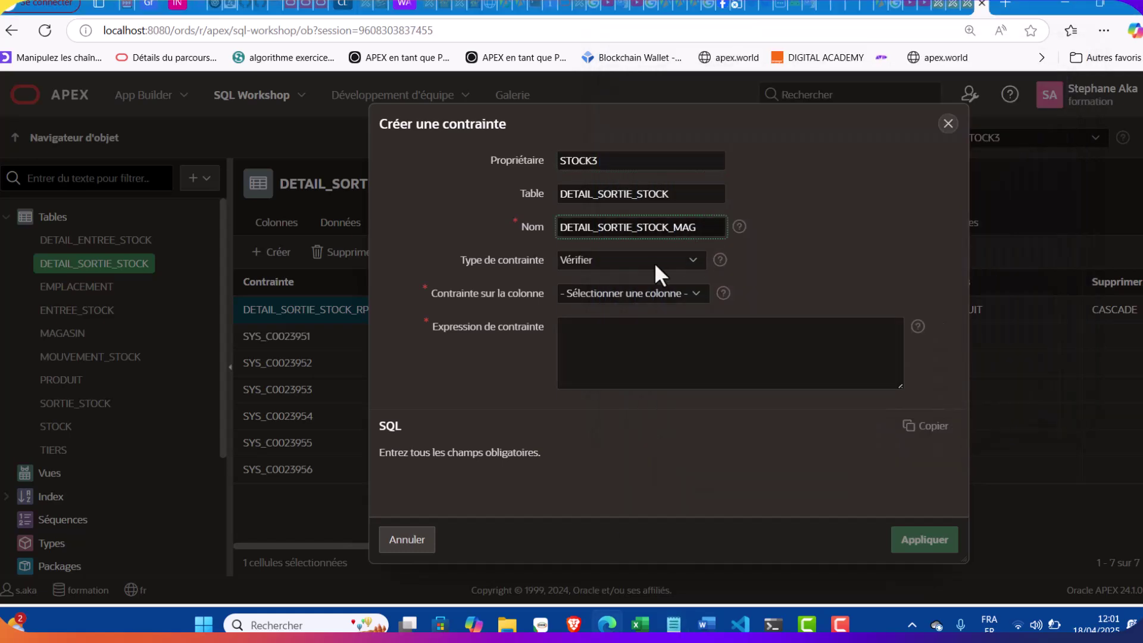
# Make it a cascading foreign key from ID_MAGASIN to MAGASIN.ID_MAGASIN and apply it
pyautogui.click(648, 265)
pyautogui.click(603, 304)
pyautogui.click(602, 313)
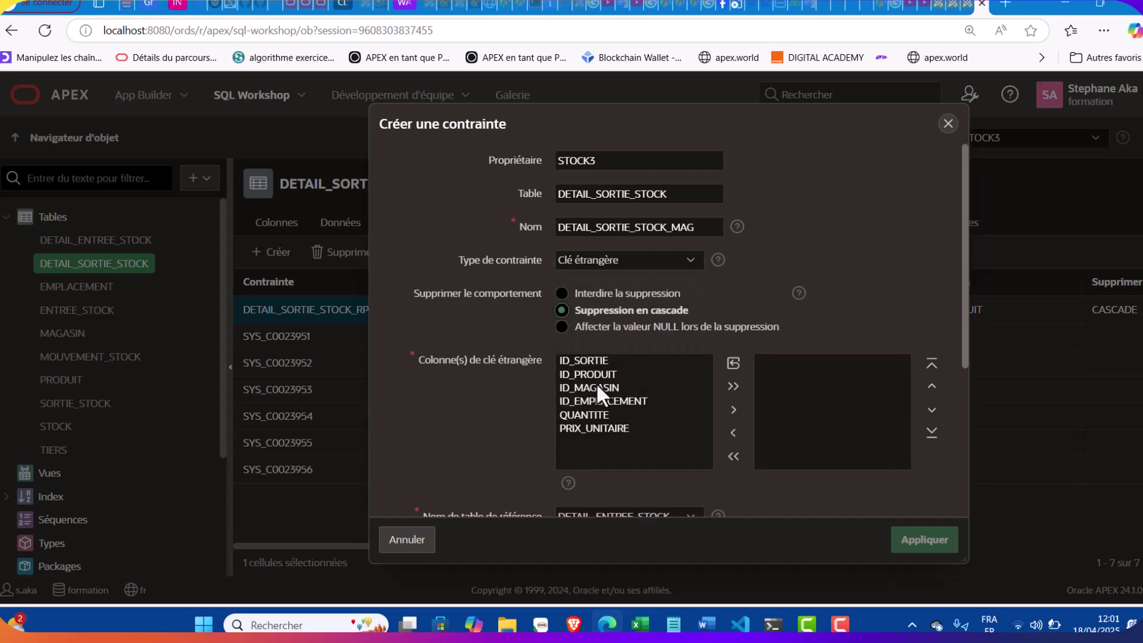
pyautogui.click(602, 387)
pyautogui.doubleClick(627, 387)
pyautogui.scroll(-3, 628, 385)
pyautogui.click(592, 345)
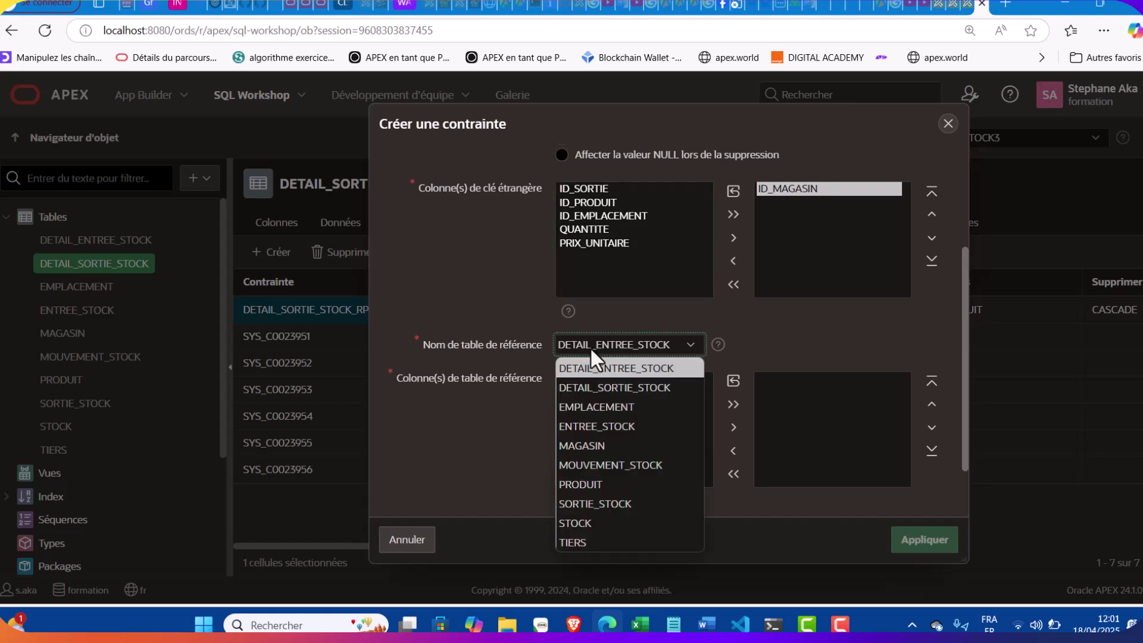
pyautogui.click(577, 442)
pyautogui.doubleClick(603, 378)
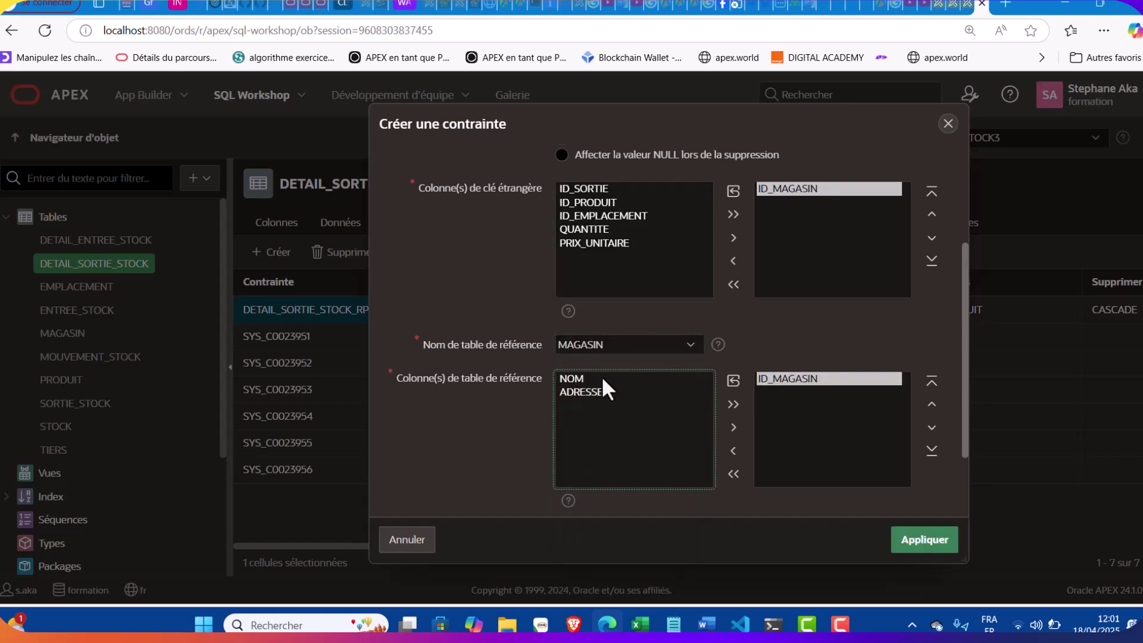
pyautogui.scroll(-2, 601, 377)
pyautogui.click(938, 543)
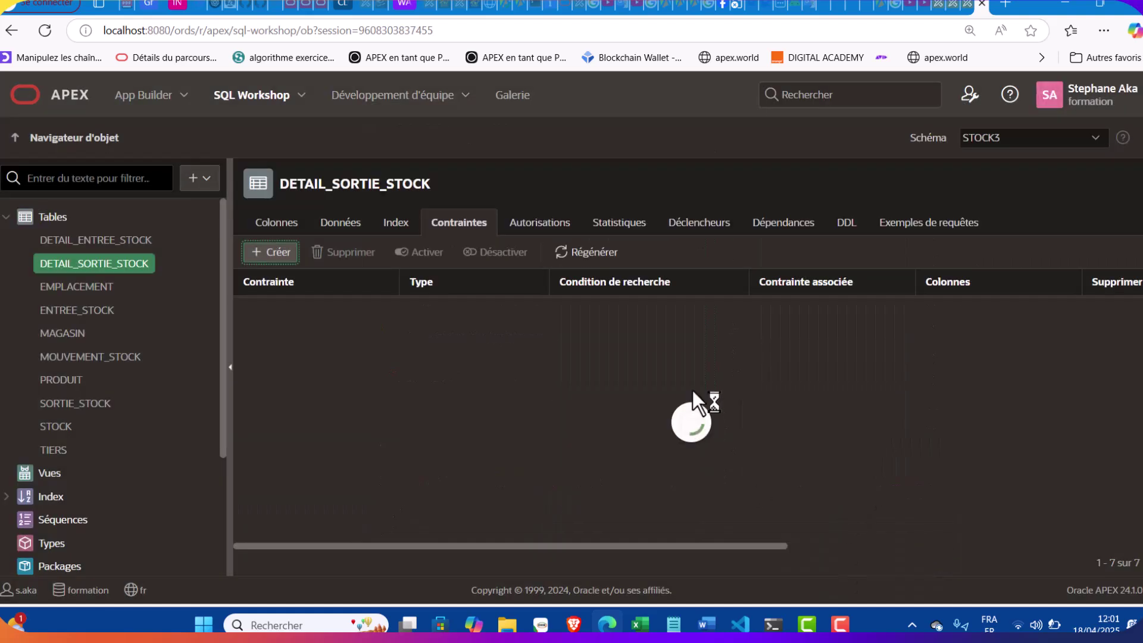
# Create a new foreign key constraint named DETAIL_SORTIE_STOCK_EMP
pyautogui.click(270, 252)
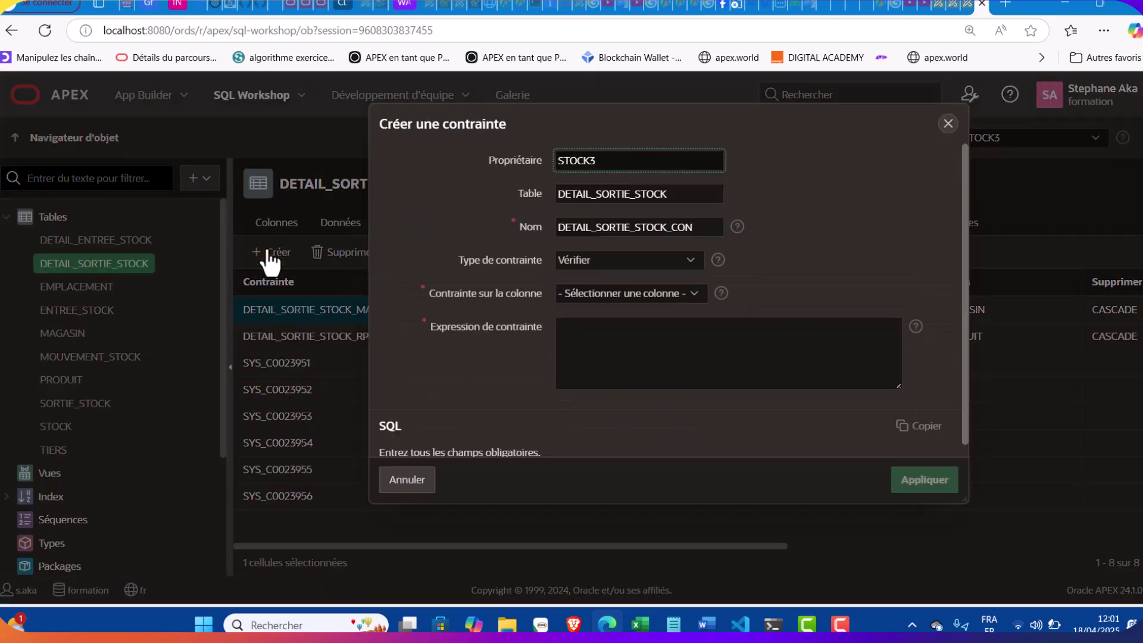
pyautogui.click(624, 260)
pyautogui.click(622, 304)
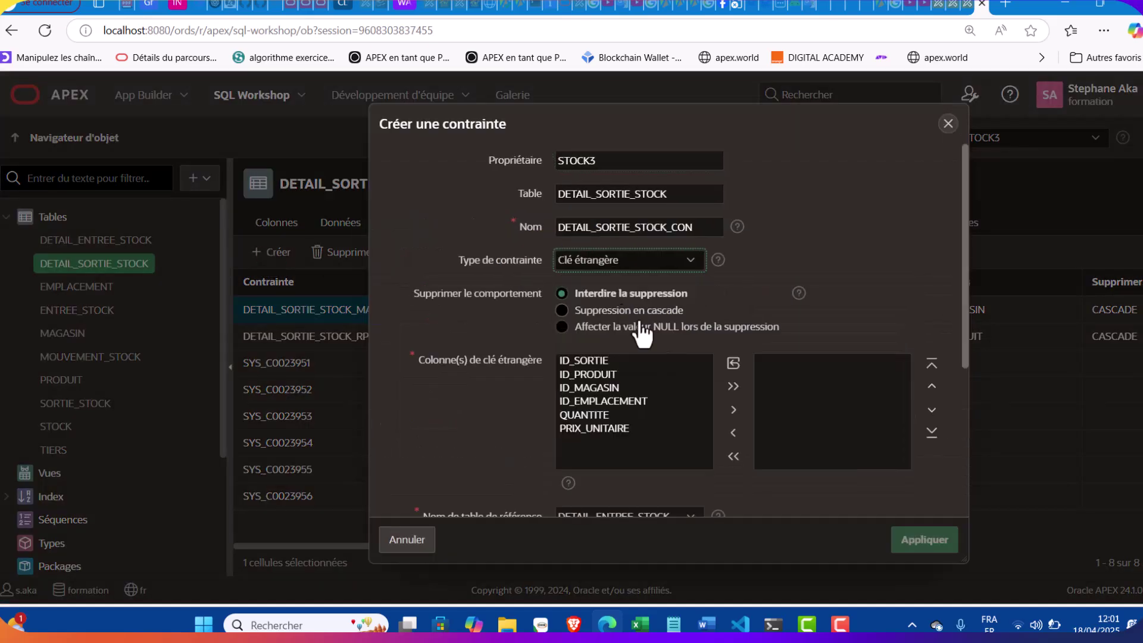
pyautogui.click(714, 233)
pyautogui.press('BackSpace')
pyautogui.press('BackSpace')
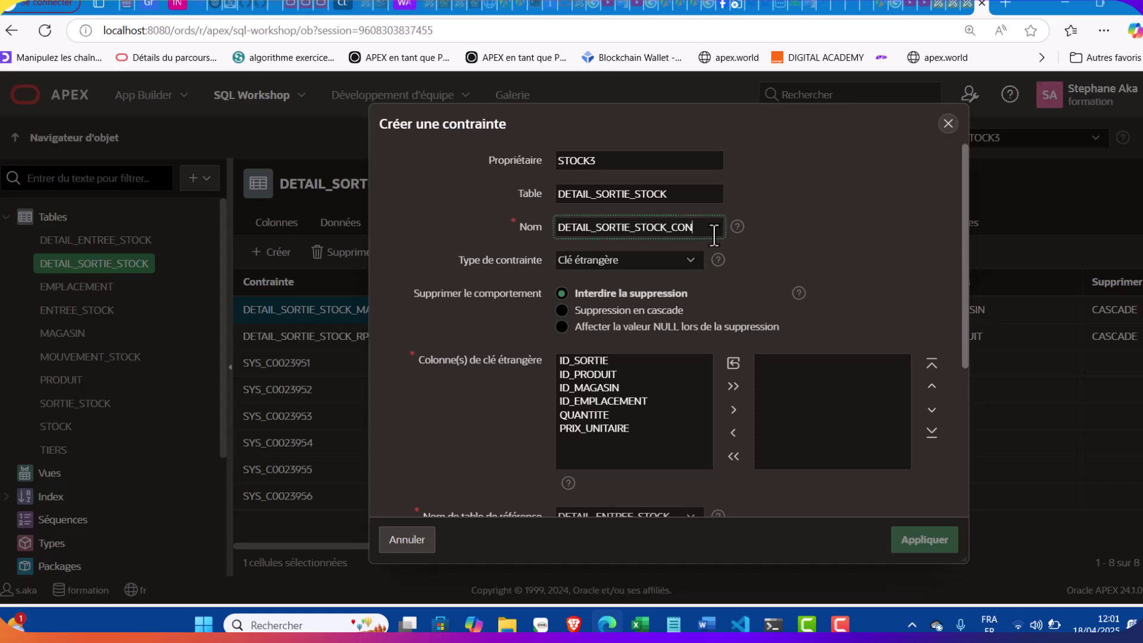
pyautogui.press('BackSpace')
pyautogui.write('EMP')
# Link column ID_EMPLACEMENT to EMPLACEMENT.ID_EMPLACEMENT and apply the constraint
pyautogui.doubleClick(597, 400)
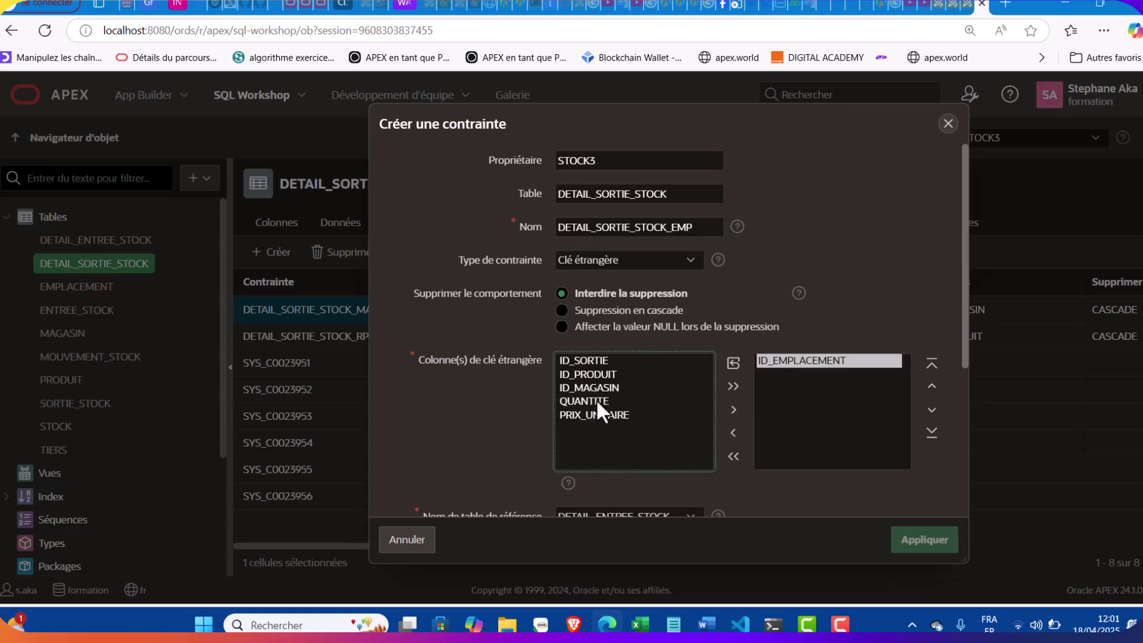
pyautogui.scroll(-3, 598, 399)
pyautogui.click(607, 377)
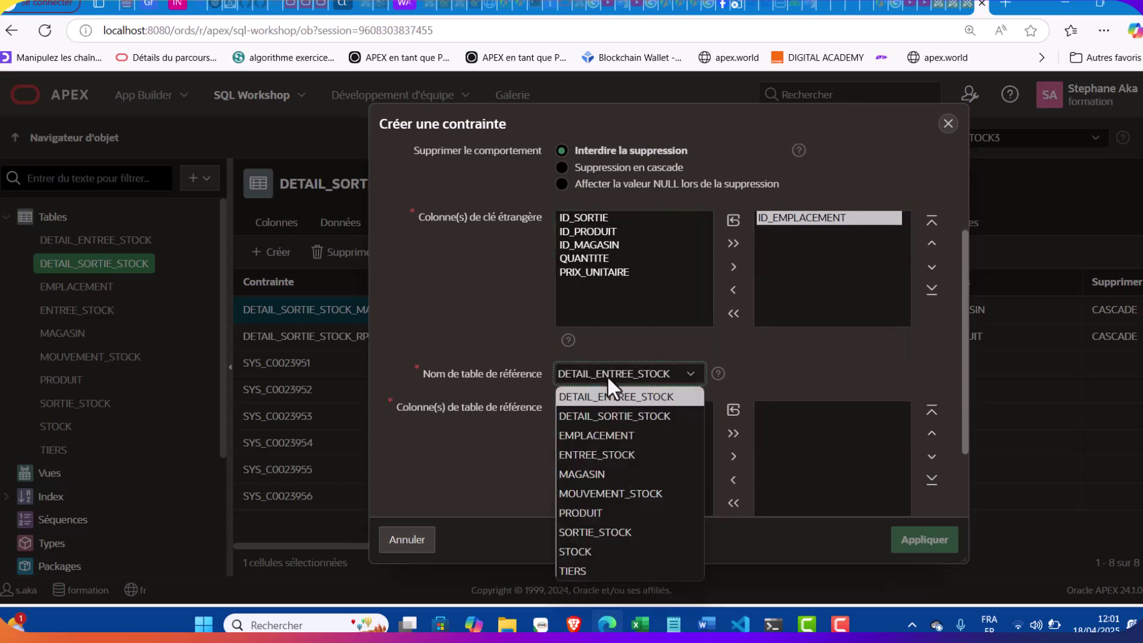
pyautogui.click(602, 434)
pyautogui.doubleClick(590, 407)
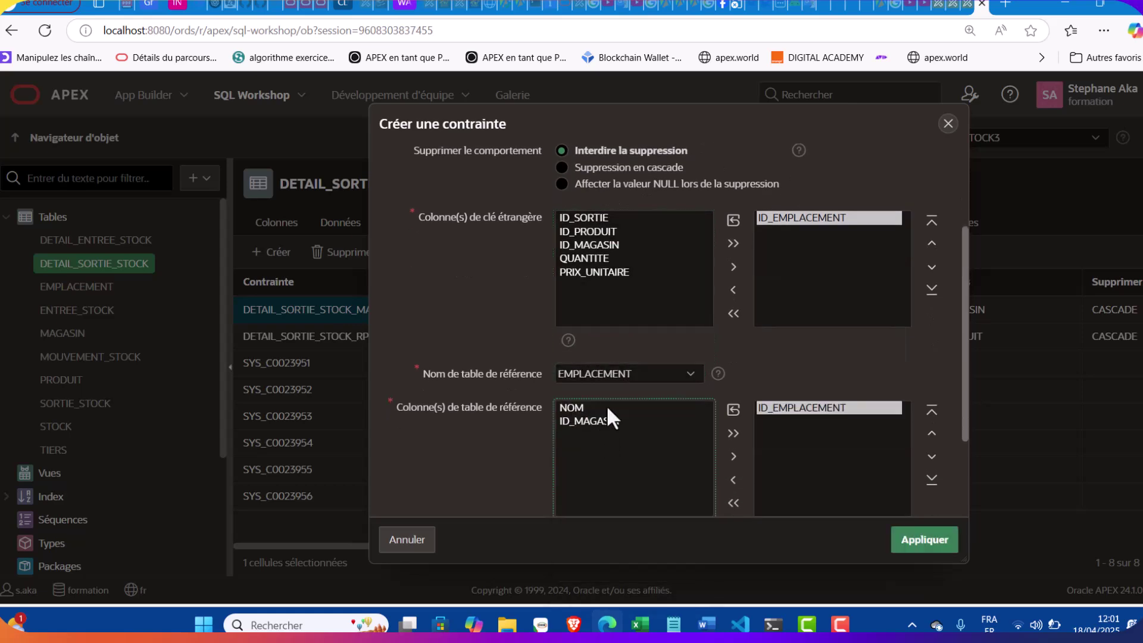
pyautogui.scroll(-3, 590, 405)
pyautogui.click(919, 541)
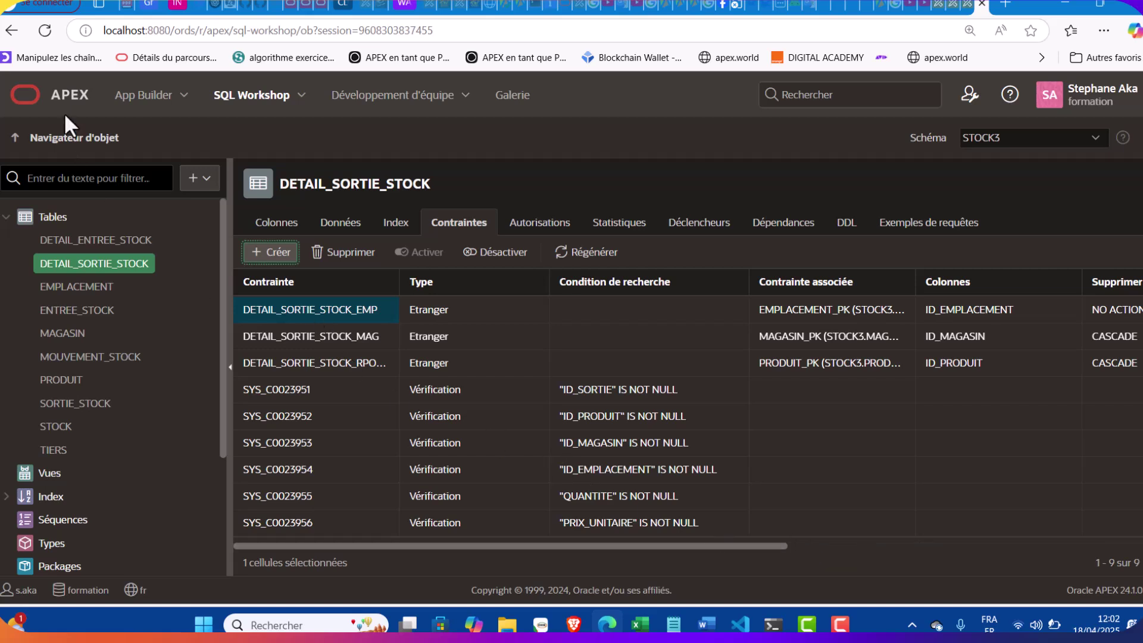
# Go via the workspace home to App Builder and start creating a new application
pyautogui.click(66, 95)
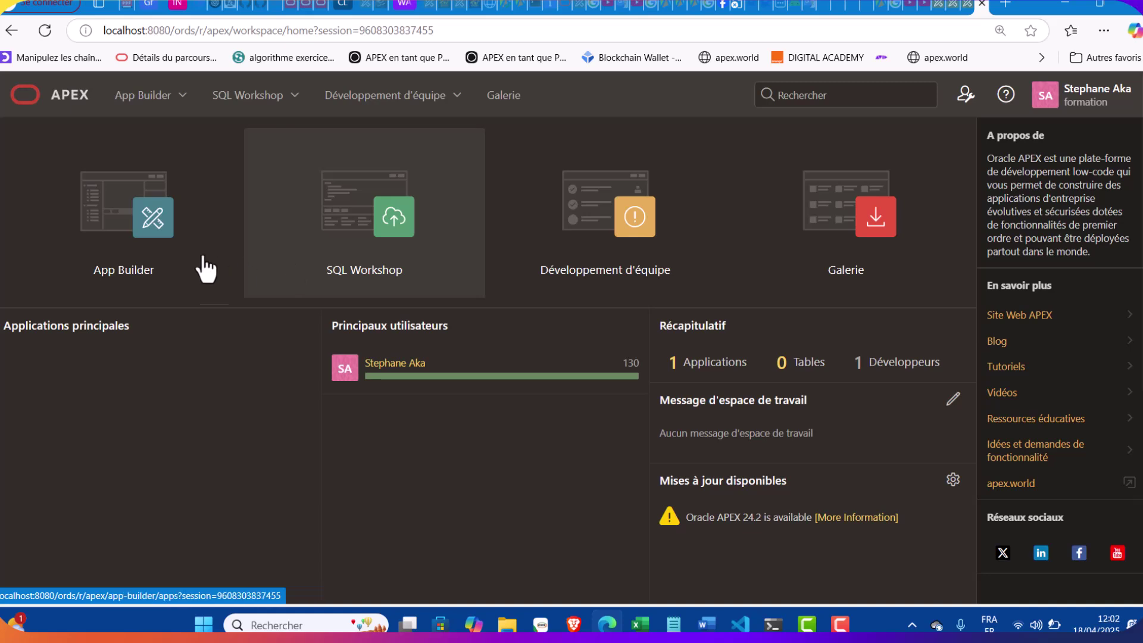
pyautogui.click(117, 253)
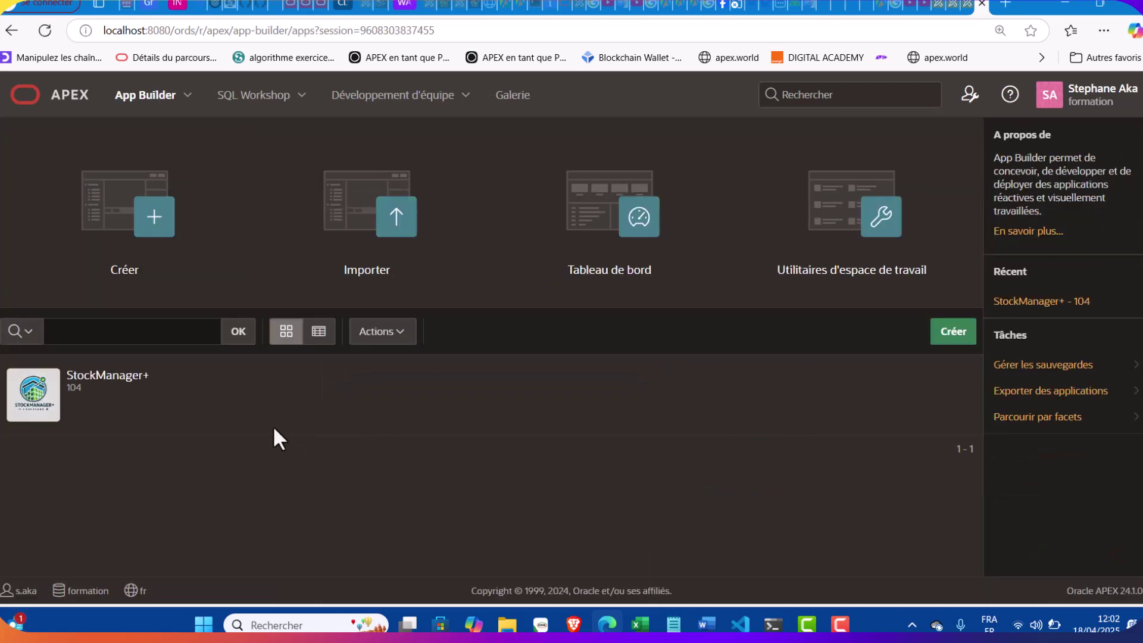
pyautogui.click(164, 221)
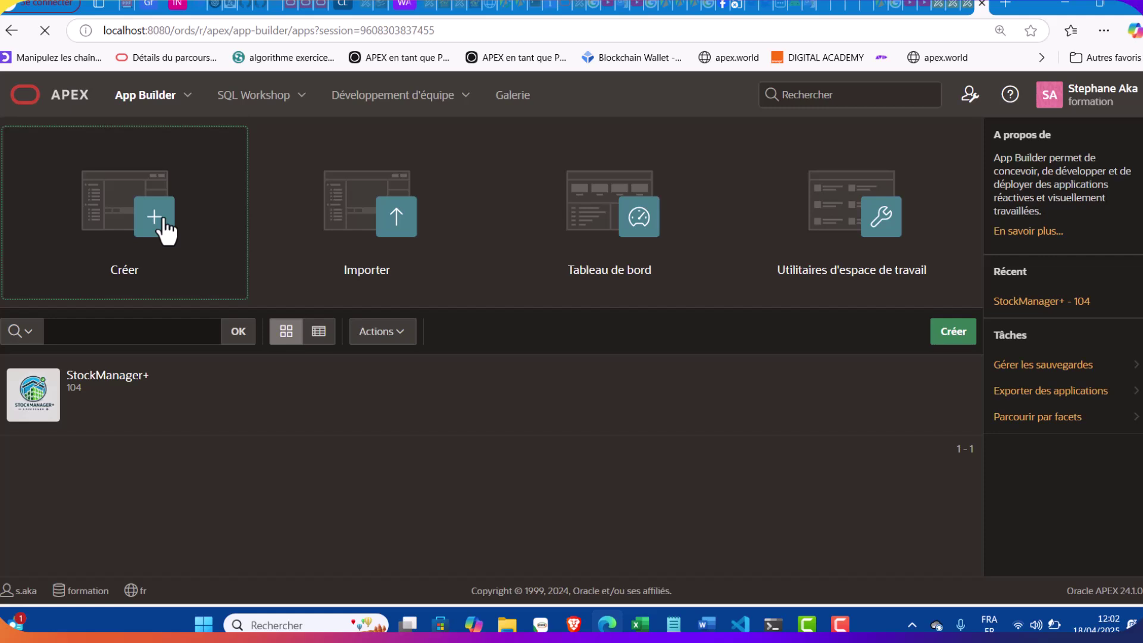
# Launch the full application creation wizard with schema set to STOCK3
pyautogui.scroll(-3, 146, 337)
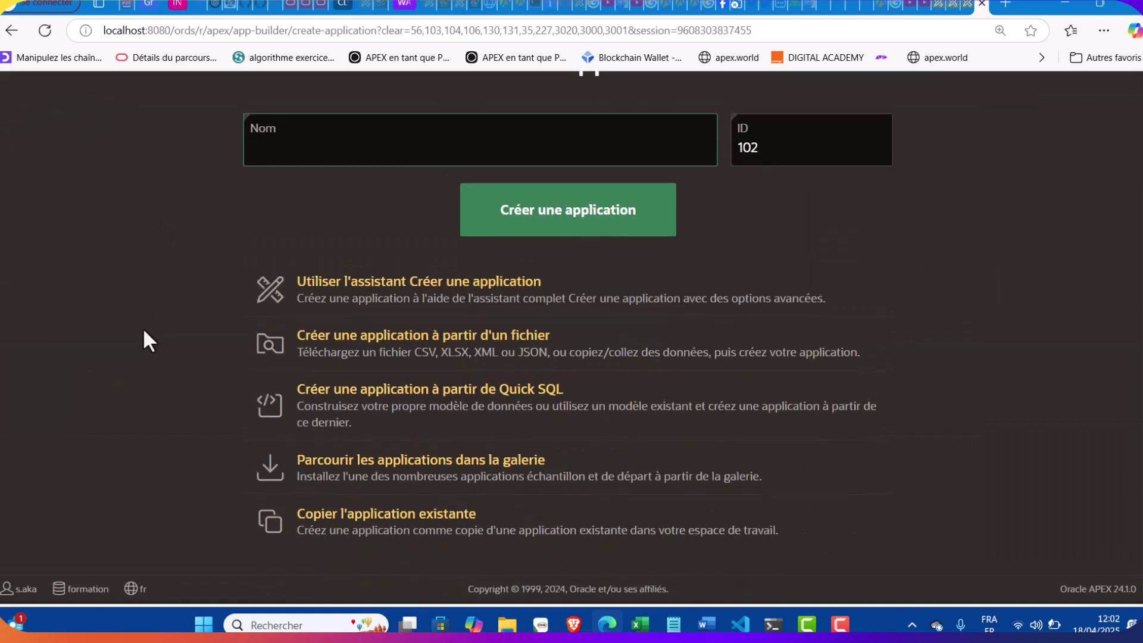
pyautogui.click(424, 291)
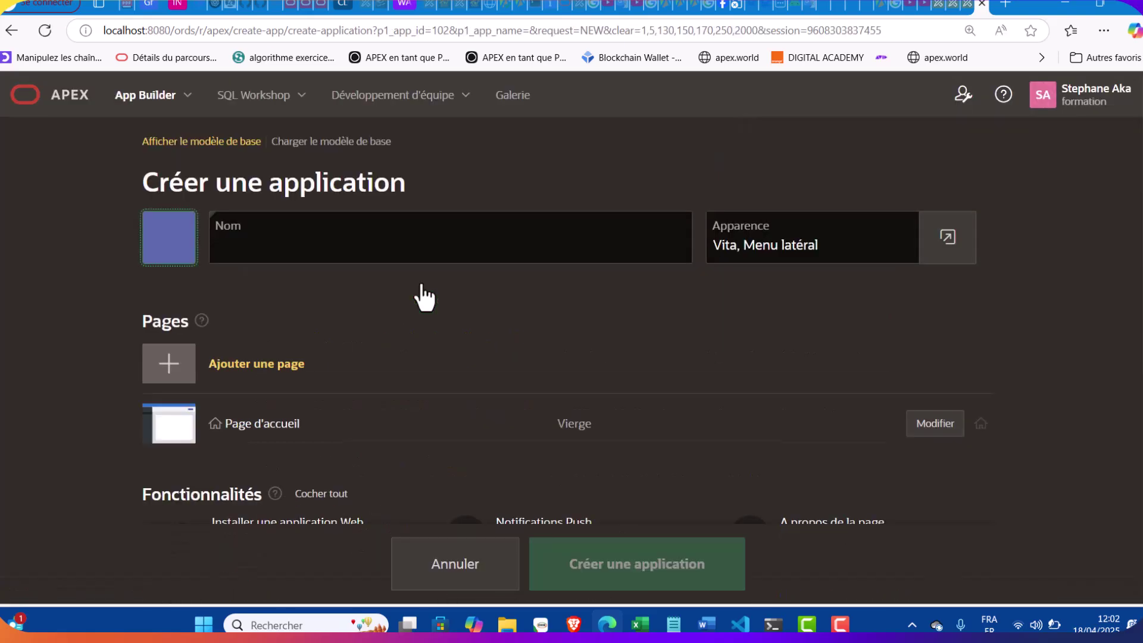
pyautogui.scroll(-7, 424, 295)
pyautogui.scroll(1, 423, 295)
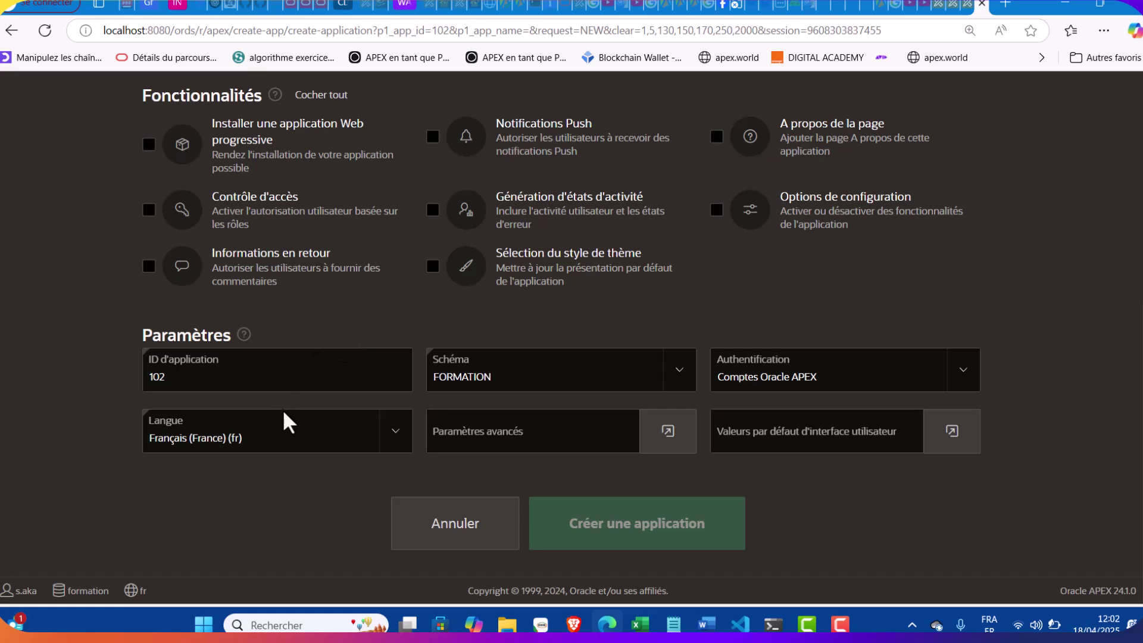
pyautogui.click(554, 390)
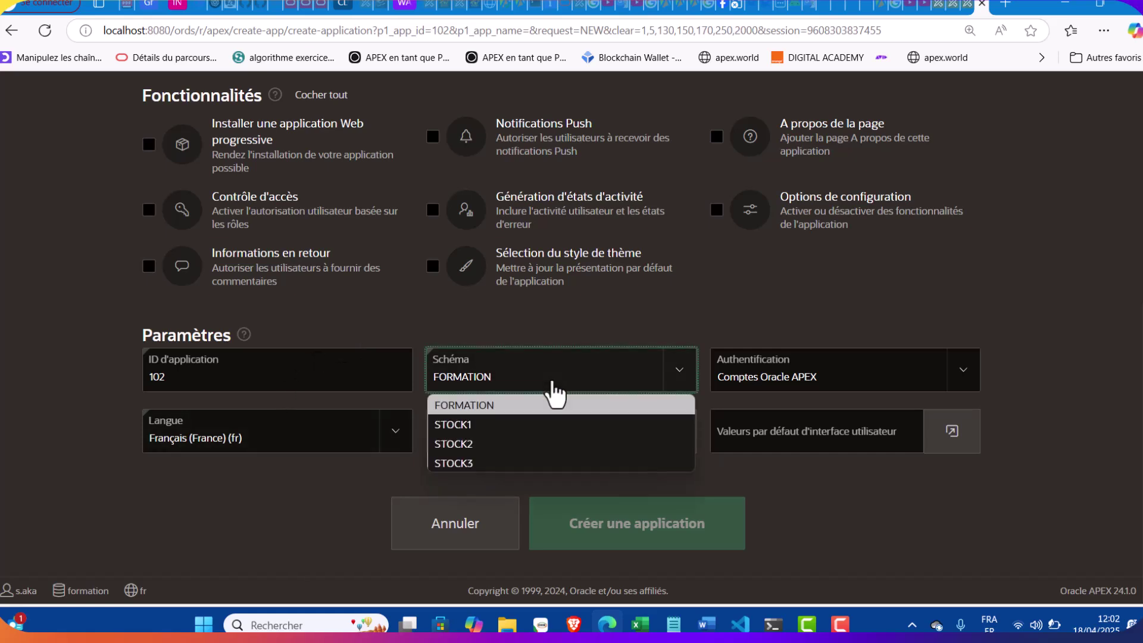
pyautogui.click(494, 464)
# Leave the unfinished wizard and return to the workspace home page
pyautogui.scroll(3, 492, 462)
pyautogui.scroll(-3, 492, 461)
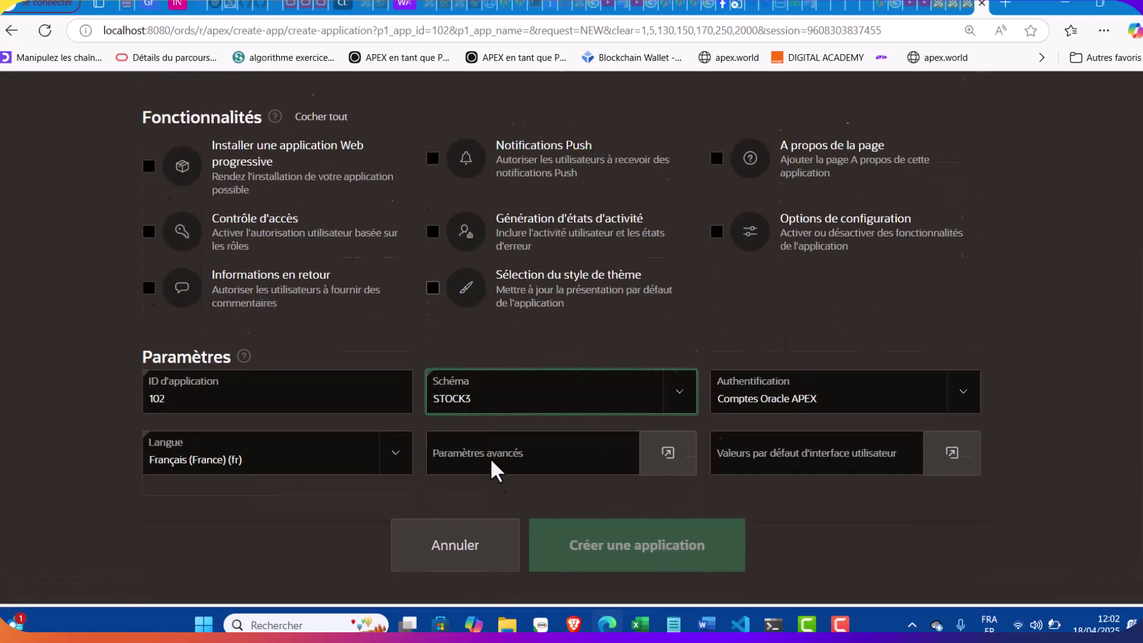
pyautogui.scroll(6, 492, 461)
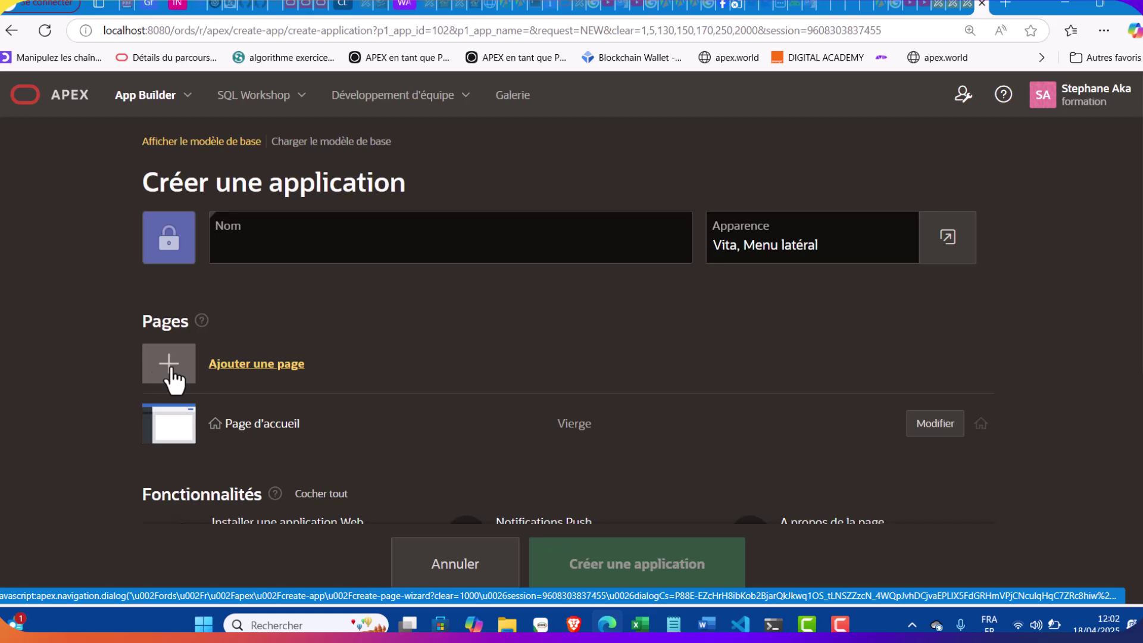
pyautogui.click(70, 98)
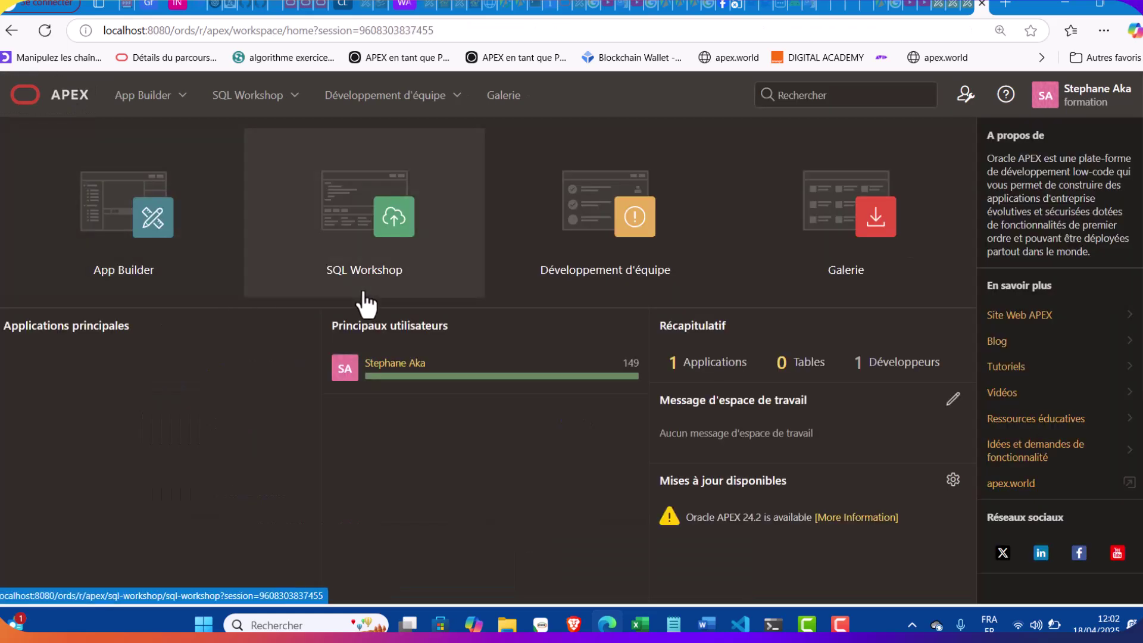